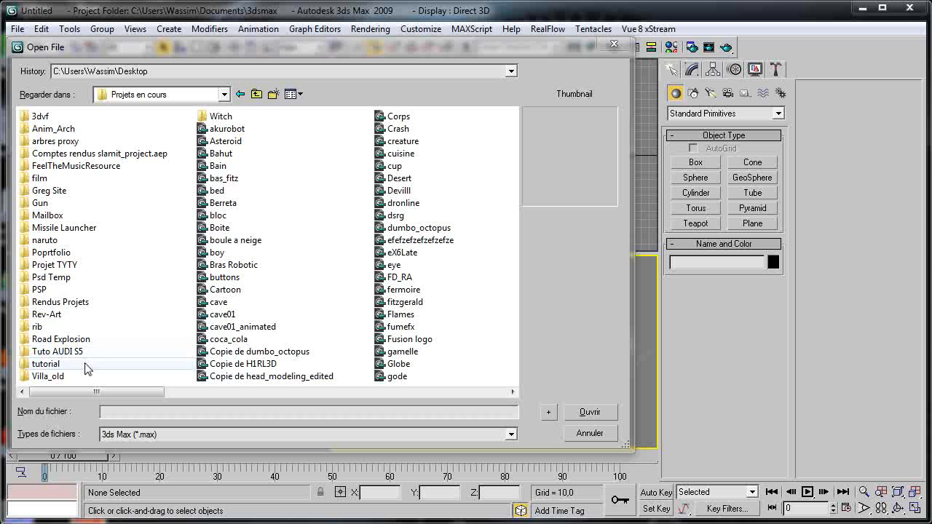
Browse the tutorial folder and compare the previews of the VILLA, Scene_CG_tuts01, Scene_CG_tuts and sample01 scene files.
{"action": "left_click", "coordinate": [77, 146]}
{"action": "left_click", "coordinate": [75, 131]}
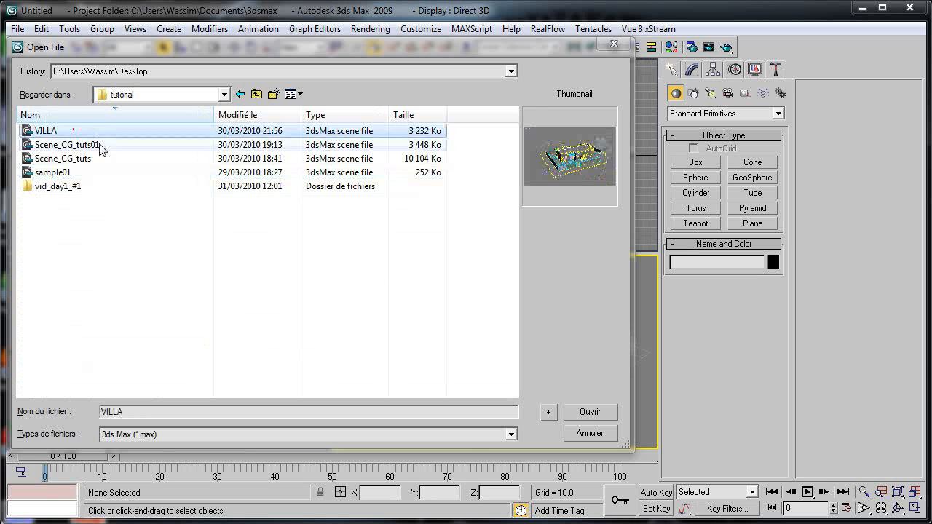
{"action": "left_click", "coordinate": [98, 151]}
{"action": "left_click", "coordinate": [95, 173]}
{"action": "left_click", "coordinate": [98, 159]}
{"action": "left_click", "coordinate": [105, 147]}
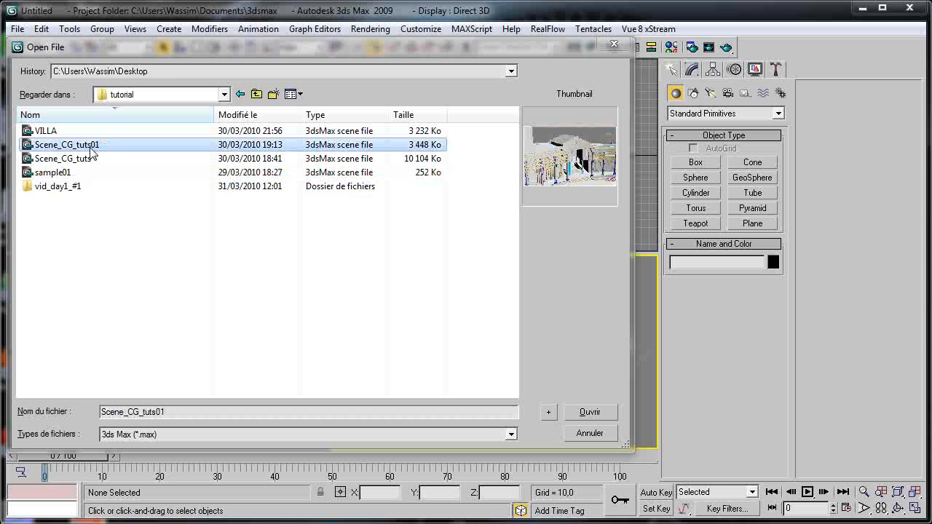
{"action": "left_click", "coordinate": [97, 159]}
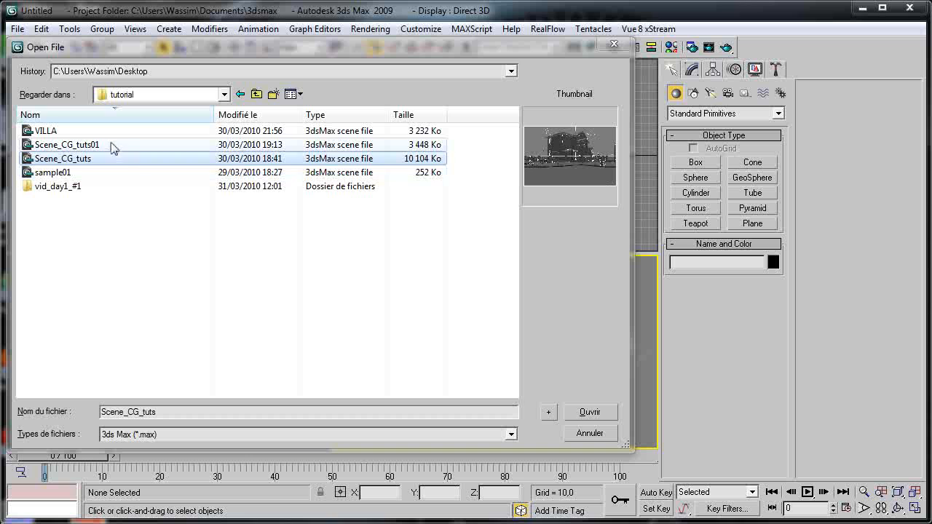
{"action": "left_click", "coordinate": [105, 147]}
{"action": "left_click", "coordinate": [104, 159]}
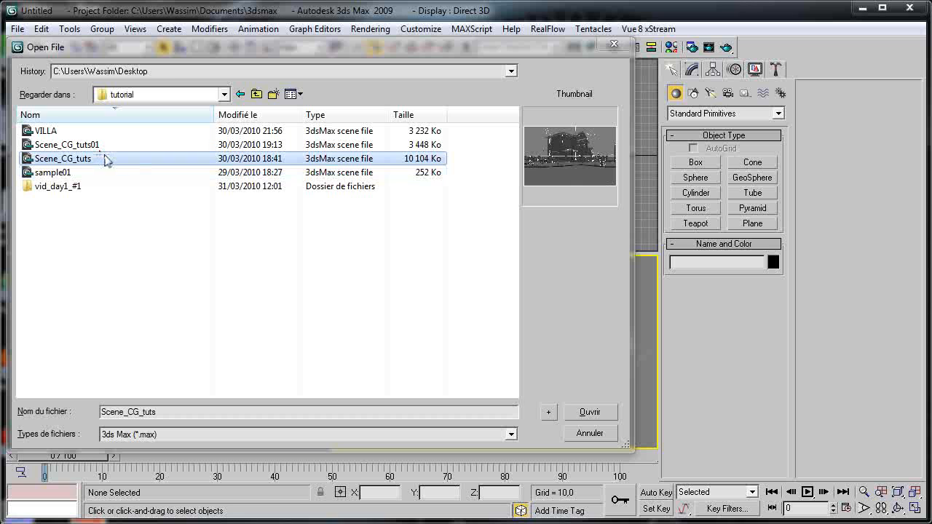
{"action": "left_click", "coordinate": [123, 145]}
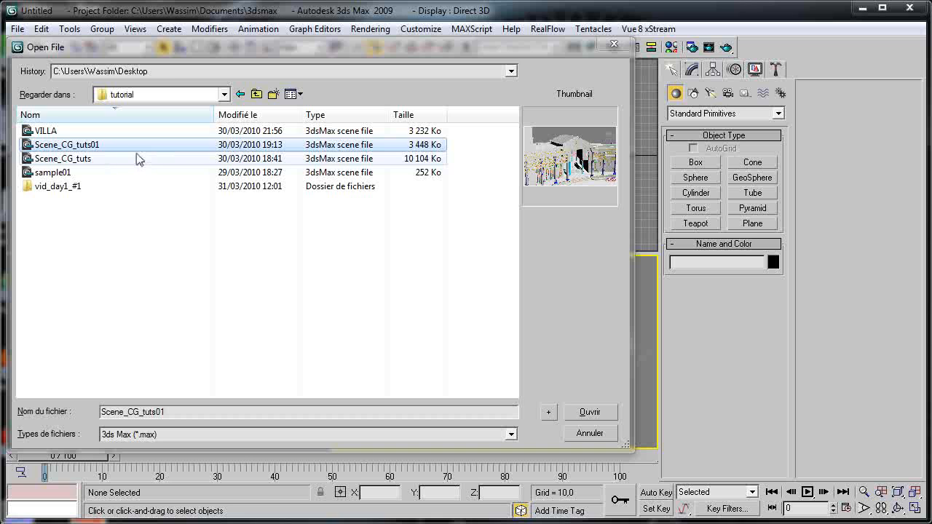
{"action": "left_click", "coordinate": [141, 158]}
{"action": "left_click", "coordinate": [124, 148]}
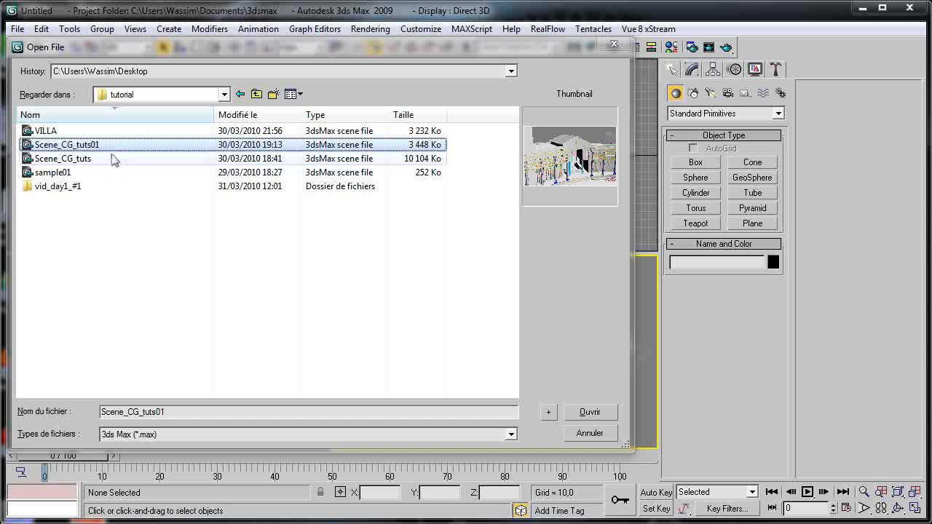
{"action": "left_click", "coordinate": [118, 159]}
{"action": "left_click", "coordinate": [117, 145]}
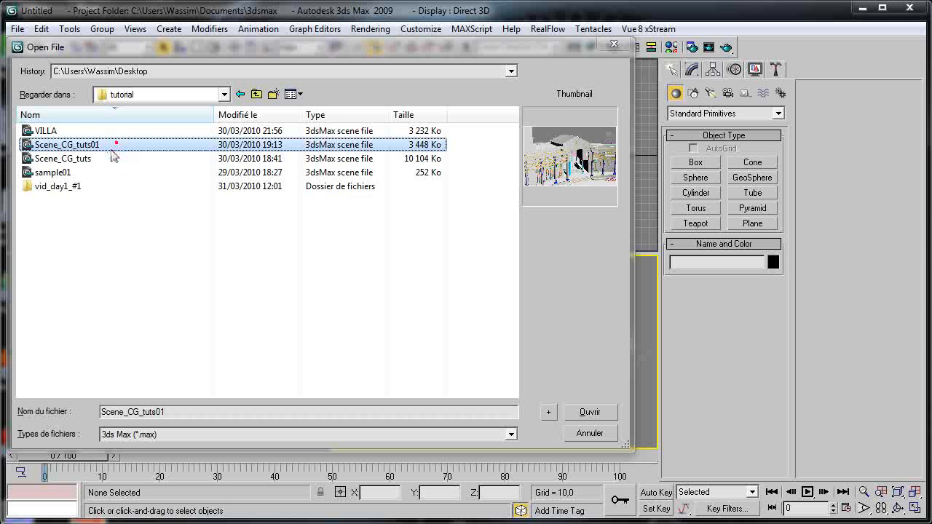
{"action": "left_click", "coordinate": [115, 158]}
{"action": "left_click", "coordinate": [110, 147]}
{"action": "left_click", "coordinate": [109, 160]}
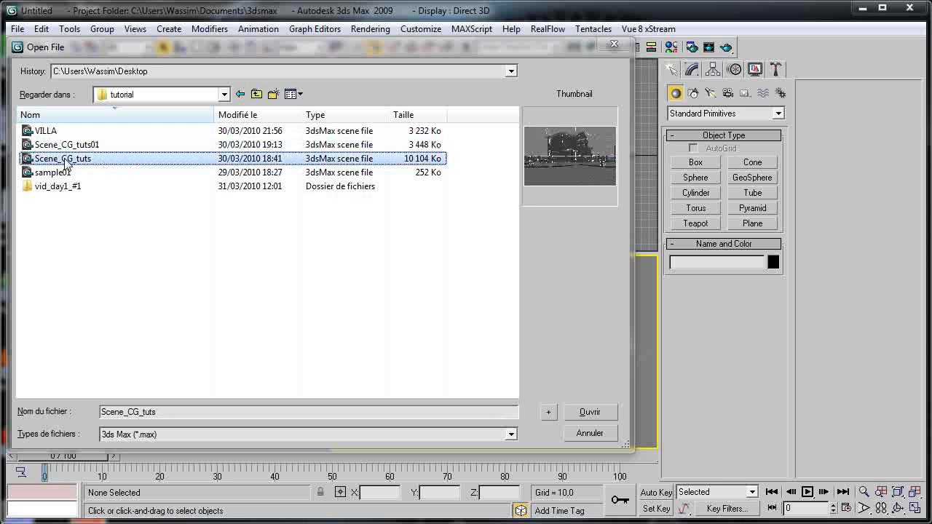
{"action": "left_click", "coordinate": [102, 174]}
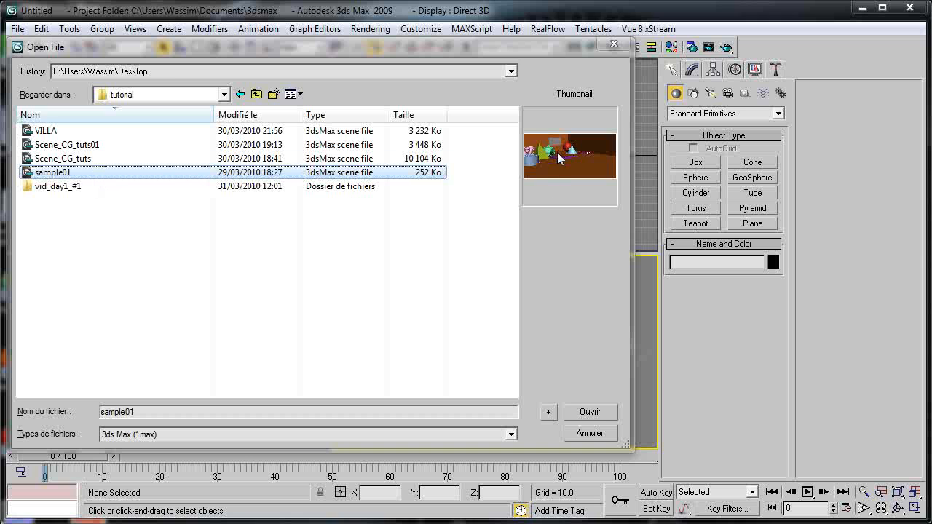
Rename the VILLA scene file as Villa_CG_Tuts_01.
{"action": "left_click", "coordinate": [57, 132]}
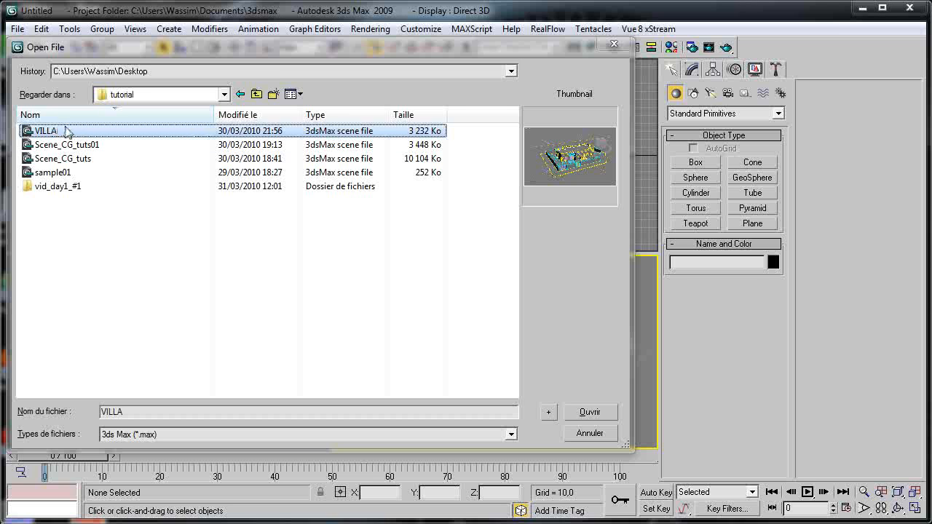
{"action": "left_click", "coordinate": [67, 130]}
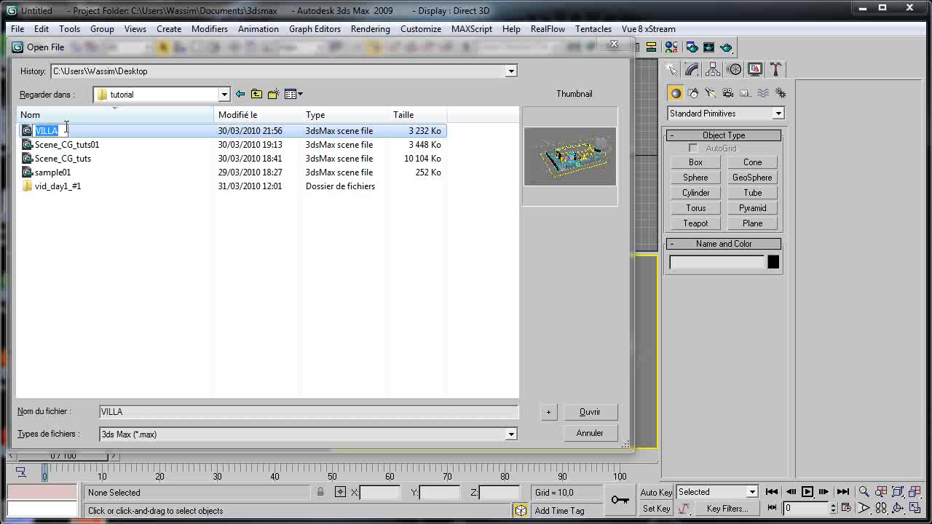
{"action": "type", "text": "Villa_CG_Tuts_01"}
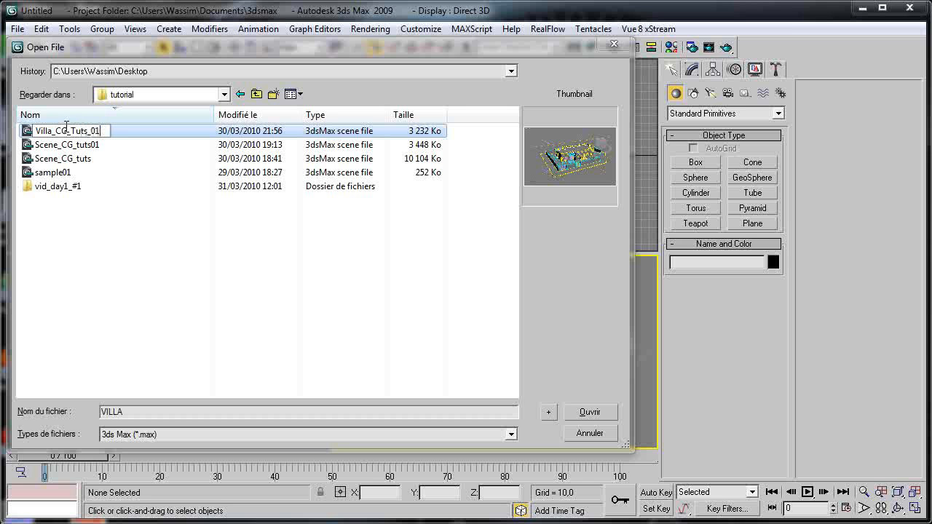
{"action": "key", "text": "Return"}
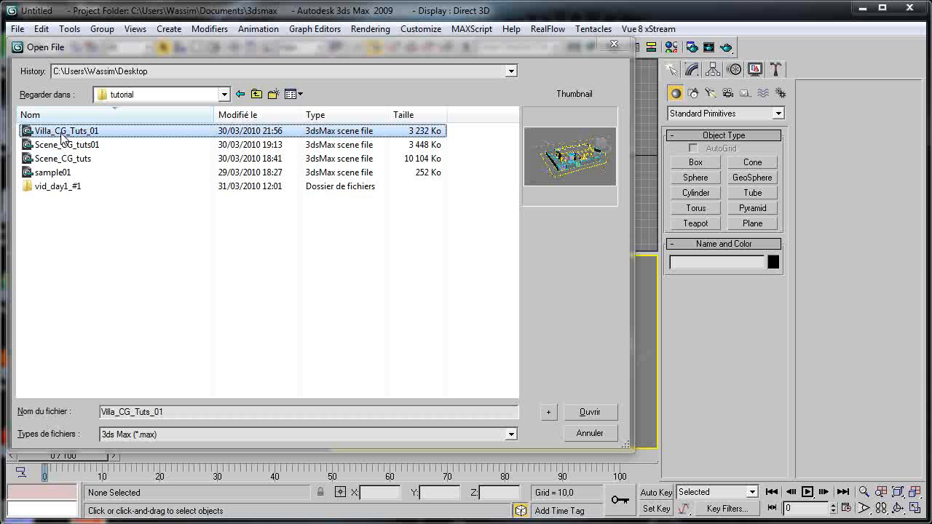
{"action": "left_click", "coordinate": [83, 137]}
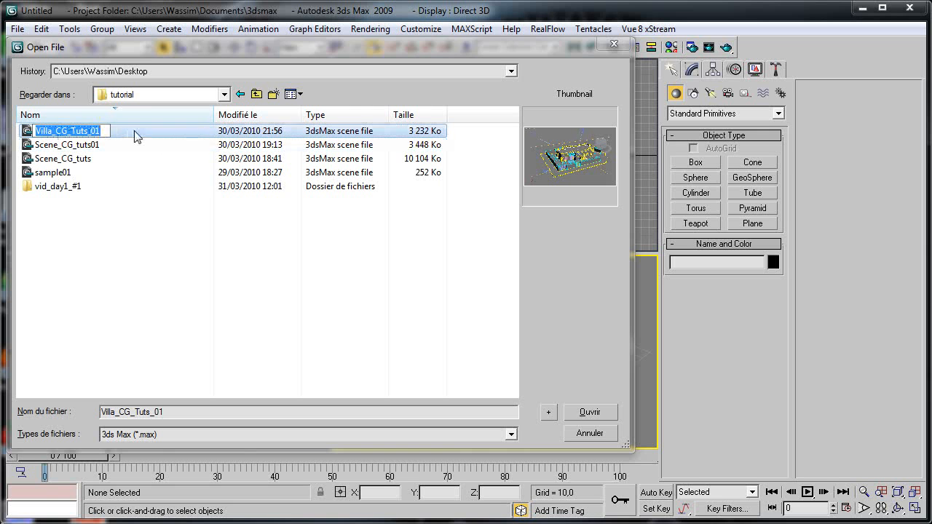
{"action": "left_click", "coordinate": [135, 132]}
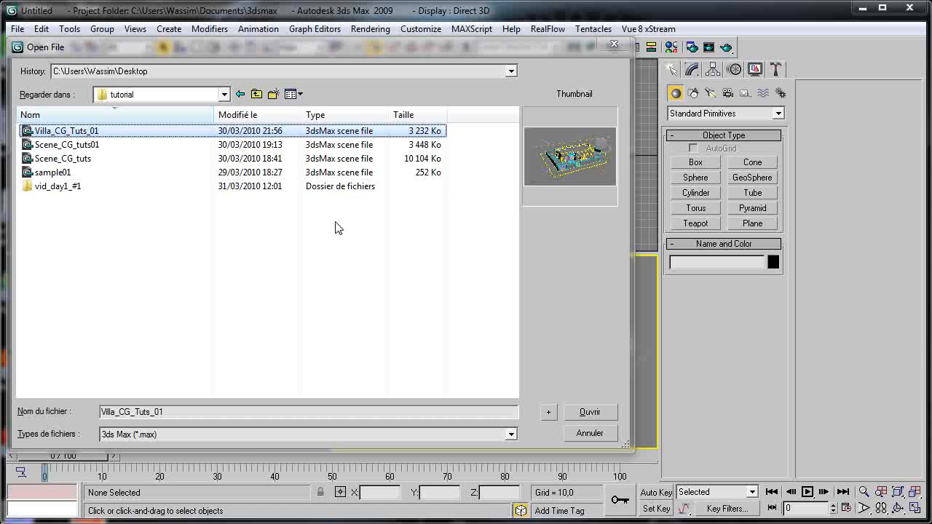
Choose the recent location D:\Divertissement\Projets en cours\tutorial and try to open Villa_CG_Tuts_01 from it.
{"action": "left_click", "coordinate": [108, 144]}
{"action": "left_click", "coordinate": [107, 132]}
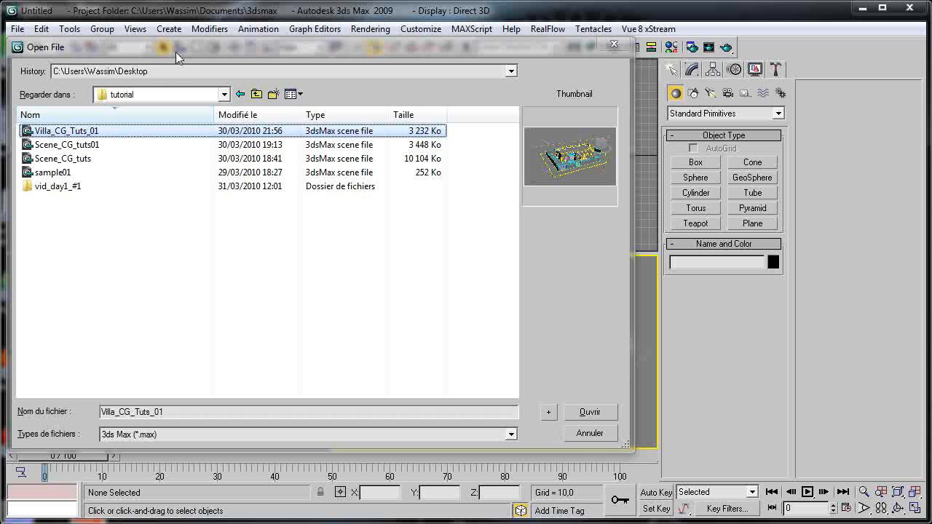
{"action": "left_click_drag", "start_coordinate": [175, 53], "coordinate": [215, 47]}
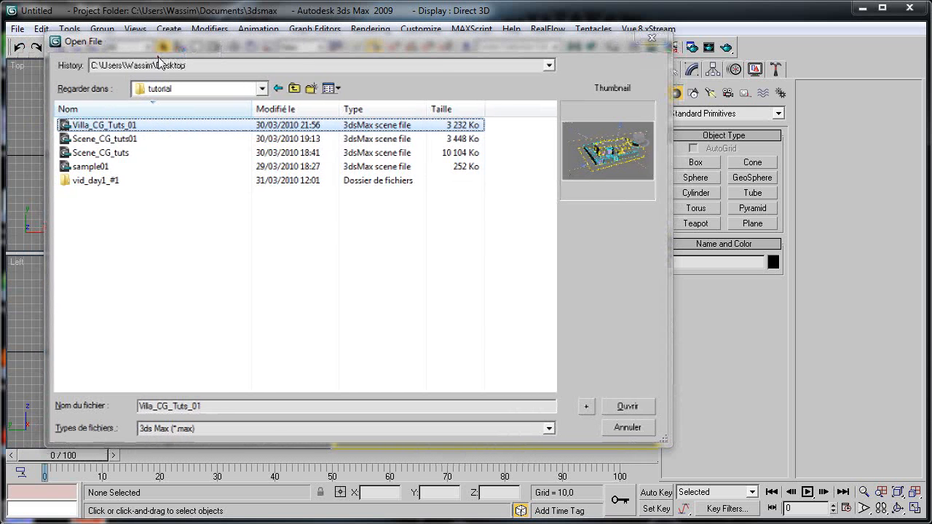
{"action": "left_click", "coordinate": [160, 65]}
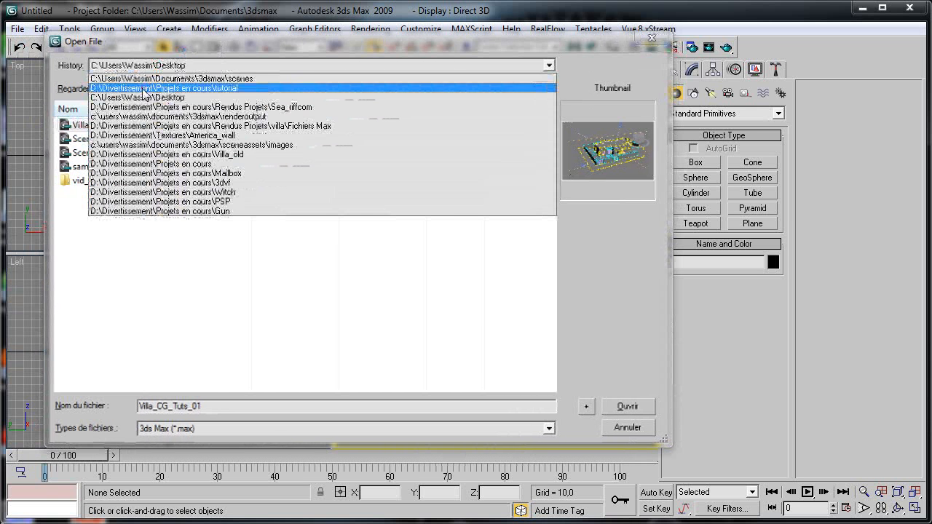
{"action": "left_click", "coordinate": [145, 88]}
{"action": "left_click", "coordinate": [128, 127]}
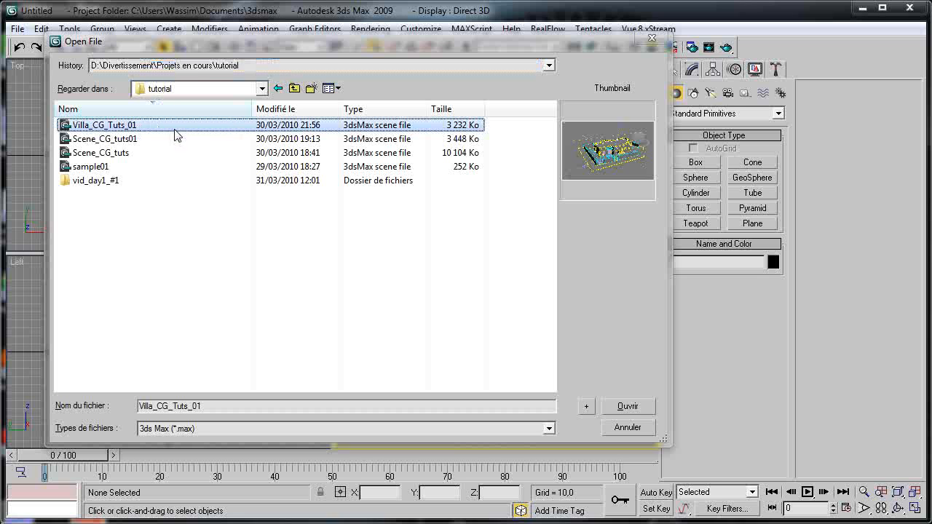
{"action": "mouse_move", "coordinate": [252, 110]}
{"action": "left_mouse_down"}
{"action": "mouse_move", "coordinate": [264, 111]}
{"action": "mouse_move", "coordinate": [252, 110]}
{"action": "left_mouse_up"}
{"action": "double_click", "coordinate": [122, 129]}
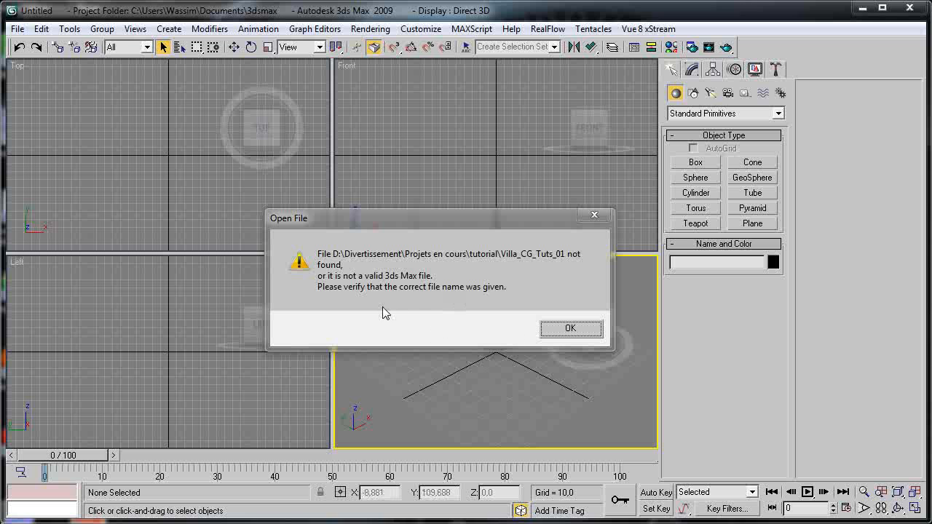
Dismiss the file warning, open the Villa_CG_Tuts_01 scene and maximize the Perspective viewport.
{"action": "left_click", "coordinate": [564, 332]}
{"action": "left_click", "coordinate": [94, 125]}
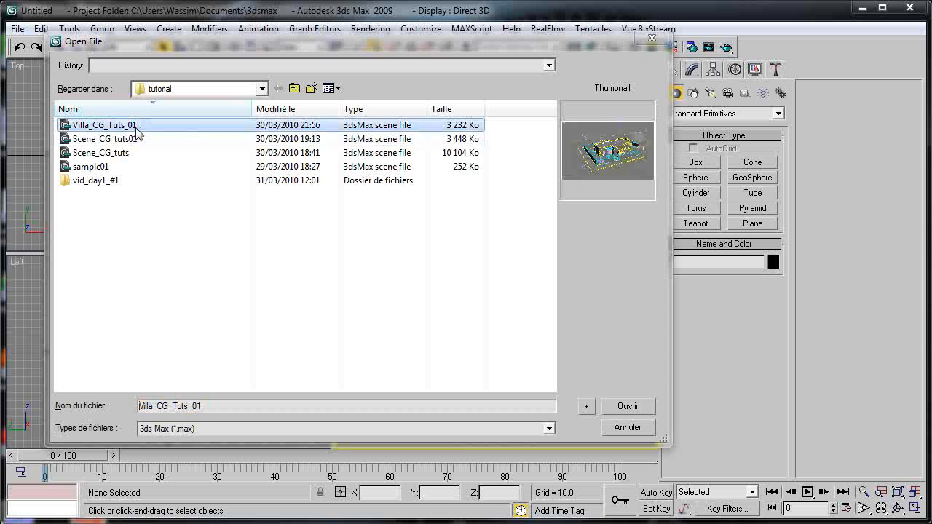
{"action": "double_click", "coordinate": [95, 125]}
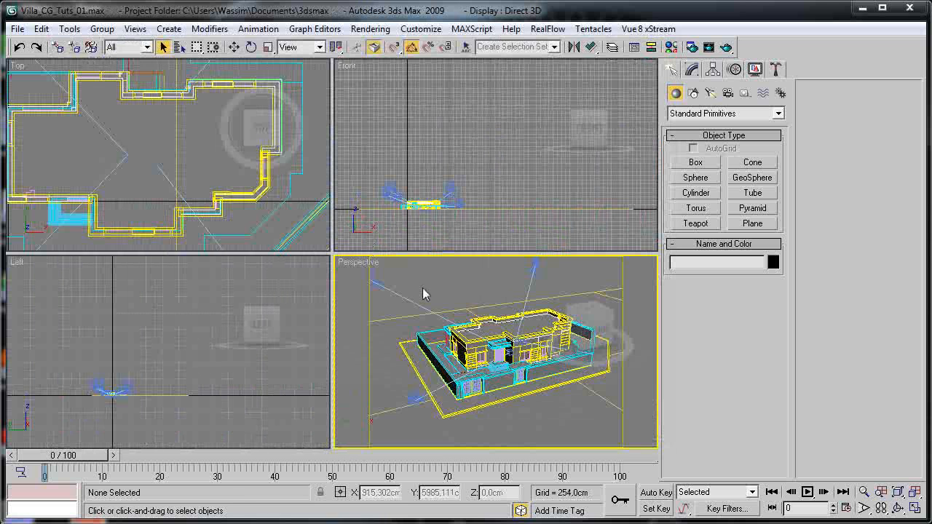
{"action": "key", "text": "alt+w"}
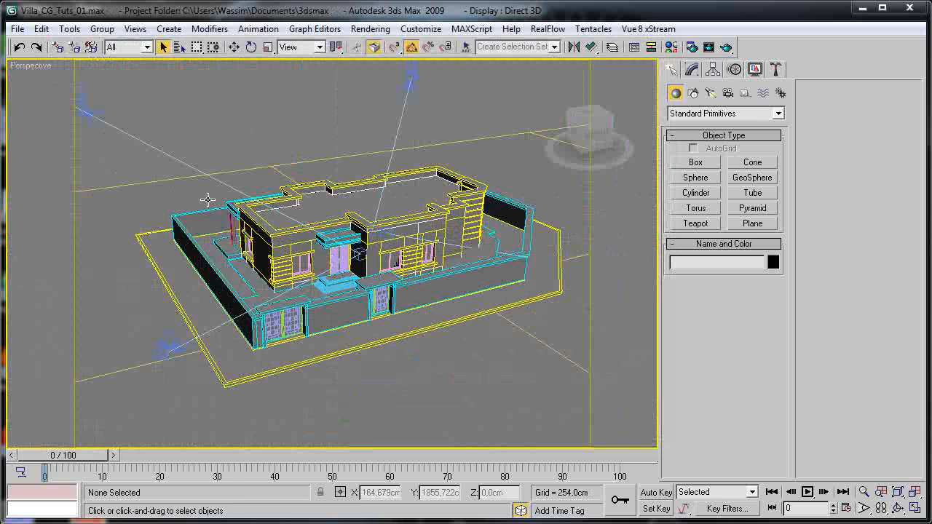
Look at the villa through each of the scene's cameras in turn, from Caméra01 to Caméra04.
{"action": "right_click", "coordinate": [20, 67]}
{"action": "mouse_move", "coordinate": [50, 73]}
{"action": "left_click", "coordinate": [217, 71]}
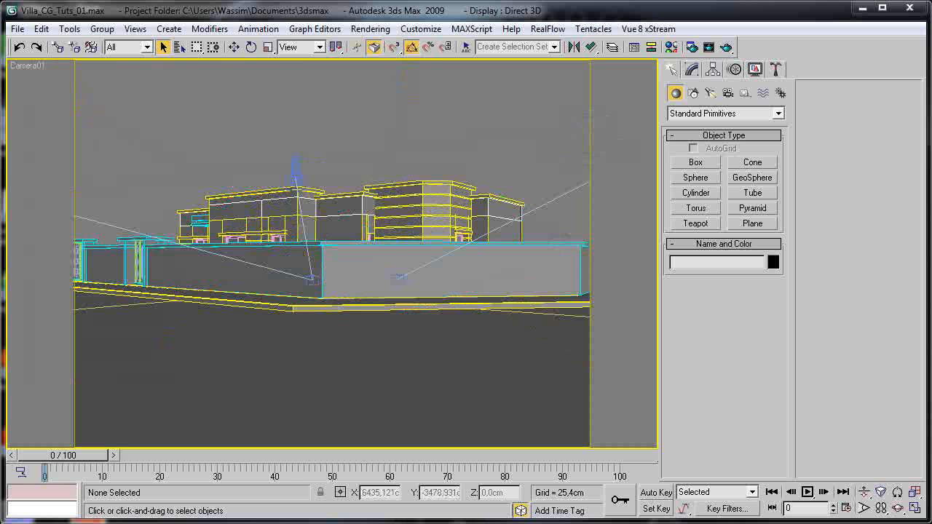
{"action": "right_click", "coordinate": [23, 66]}
{"action": "mouse_move", "coordinate": [48, 72]}
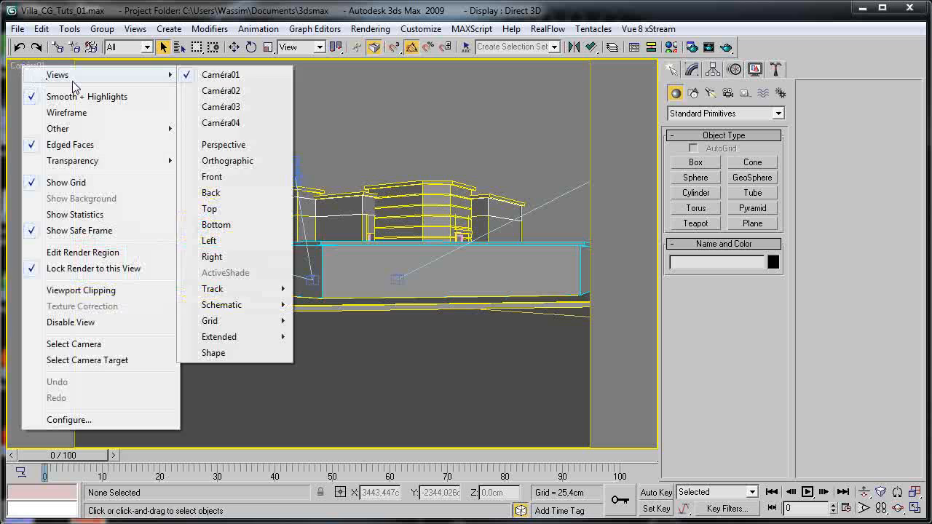
{"action": "left_click", "coordinate": [220, 91]}
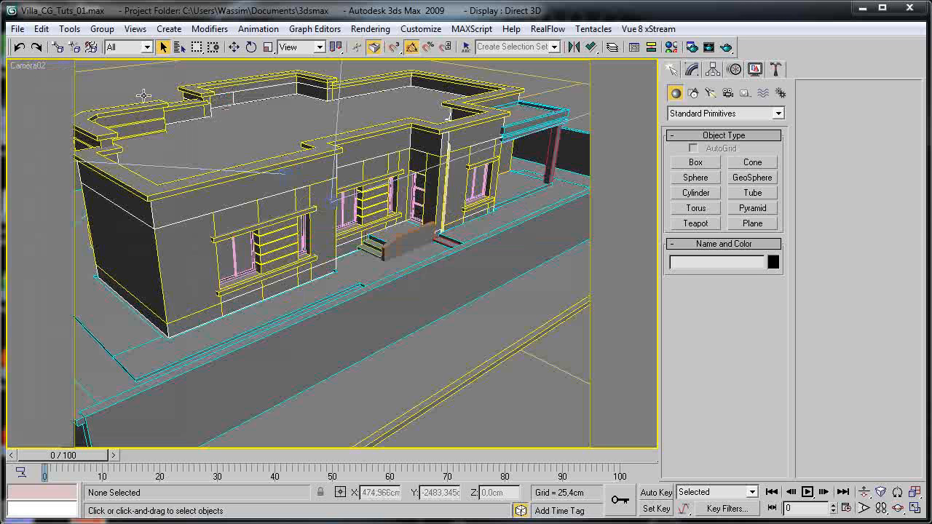
{"action": "right_click", "coordinate": [33, 67]}
{"action": "mouse_move", "coordinate": [51, 77]}
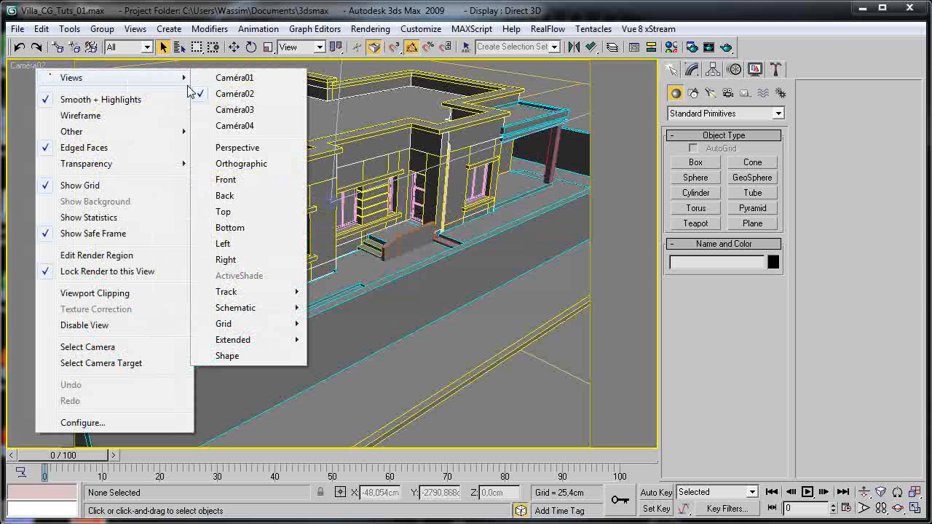
{"action": "left_click", "coordinate": [218, 110]}
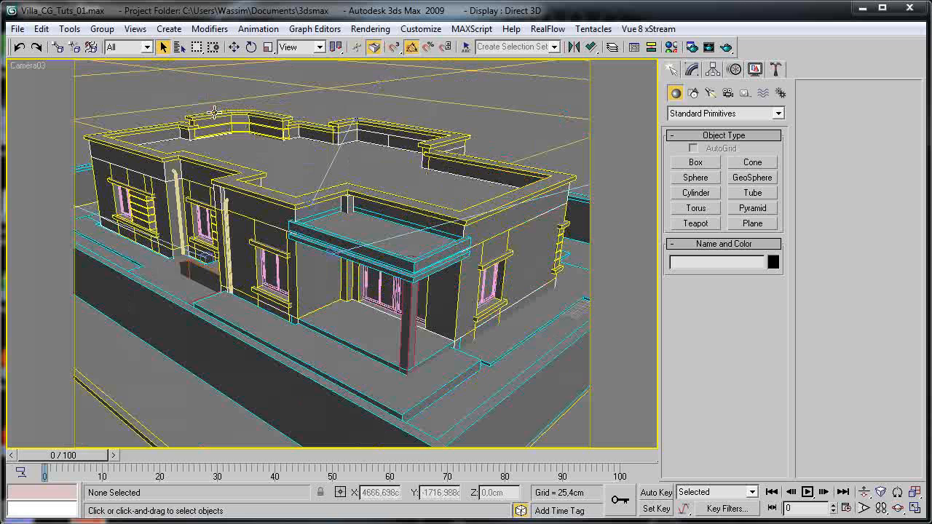
{"action": "right_click", "coordinate": [40, 66]}
{"action": "mouse_move", "coordinate": [58, 74]}
{"action": "left_click", "coordinate": [207, 121]}
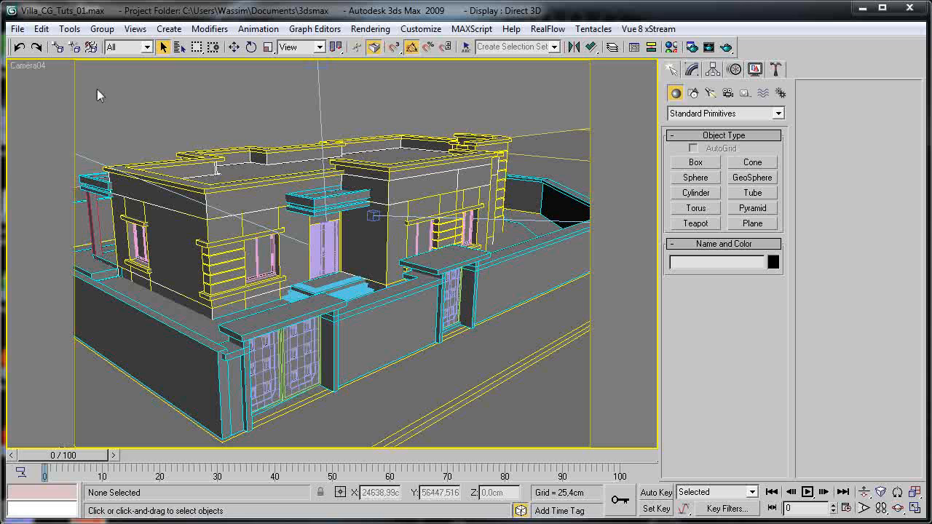
Return the viewport to the Perspective view and delete the large ground plane surrounding the villa.
{"action": "key", "text": "p"}
{"action": "scroll", "coordinate": [355, 302], "scroll_direction": "down", "scroll_amount": 8}
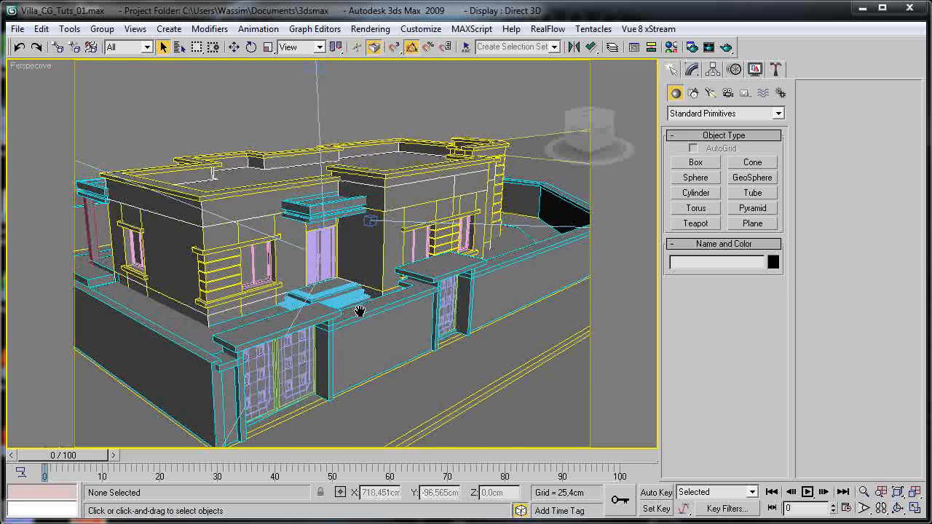
{"action": "middle_click_drag", "start_coordinate": [358, 316], "coordinate": [398, 219], "text": "alt"}
{"action": "scroll", "coordinate": [358, 345], "scroll_direction": "up", "scroll_amount": 5}
{"action": "scroll", "coordinate": [320, 309], "scroll_direction": "up", "scroll_amount": 5}
{"action": "middle_click_drag", "start_coordinate": [321, 309], "coordinate": [406, 340]}
{"action": "scroll", "coordinate": [408, 340], "scroll_direction": "down", "scroll_amount": 3}
{"action": "scroll", "coordinate": [408, 340], "scroll_direction": "down", "scroll_amount": 8}
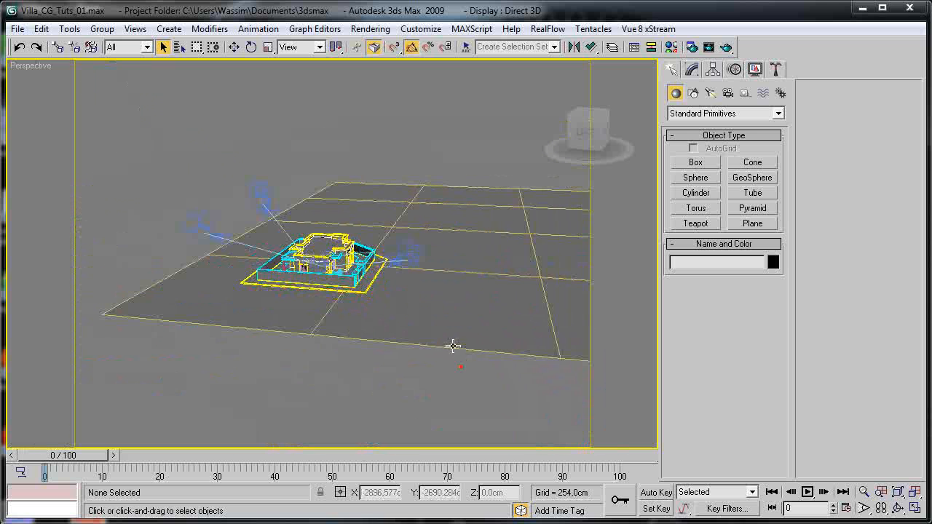
{"action": "left_click", "coordinate": [453, 346]}
{"action": "key", "text": "Delete"}
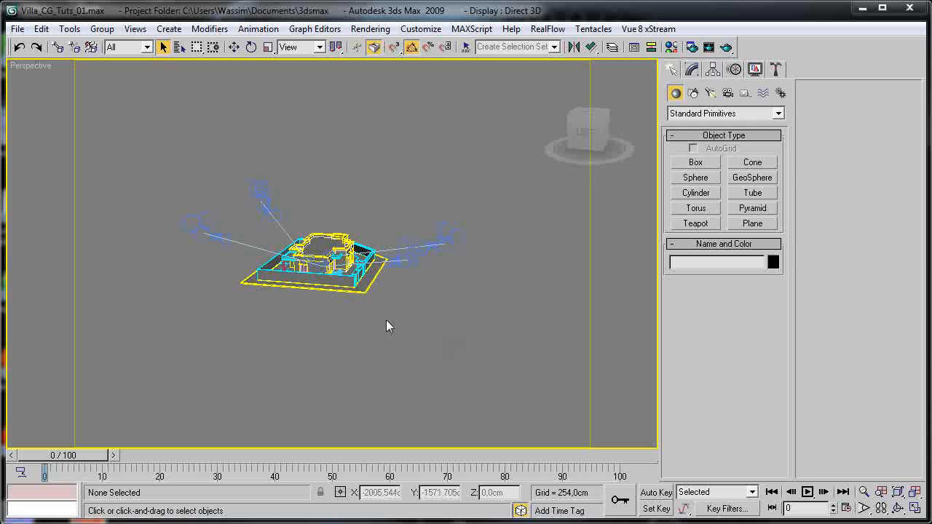
Examine the villa's roof, facade, courtyard and entrance steps from several angles in the Perspective view.
{"action": "scroll", "coordinate": [357, 350], "scroll_direction": "up", "scroll_amount": 10}
{"action": "middle_click_drag", "start_coordinate": [372, 348], "coordinate": [269, 305], "text": "alt"}
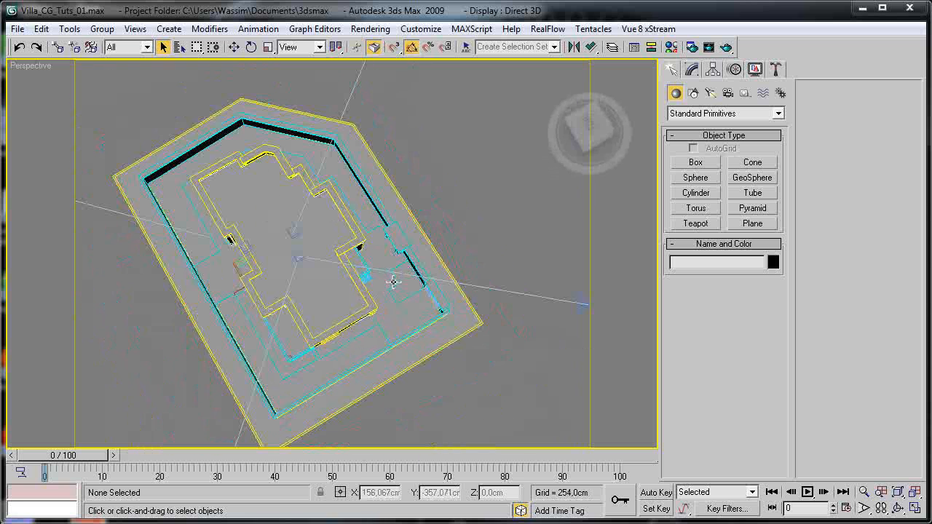
{"action": "middle_click_drag", "start_coordinate": [310, 339], "coordinate": [608, 313], "text": "alt"}
{"action": "scroll", "coordinate": [397, 316], "scroll_direction": "up", "scroll_amount": 5}
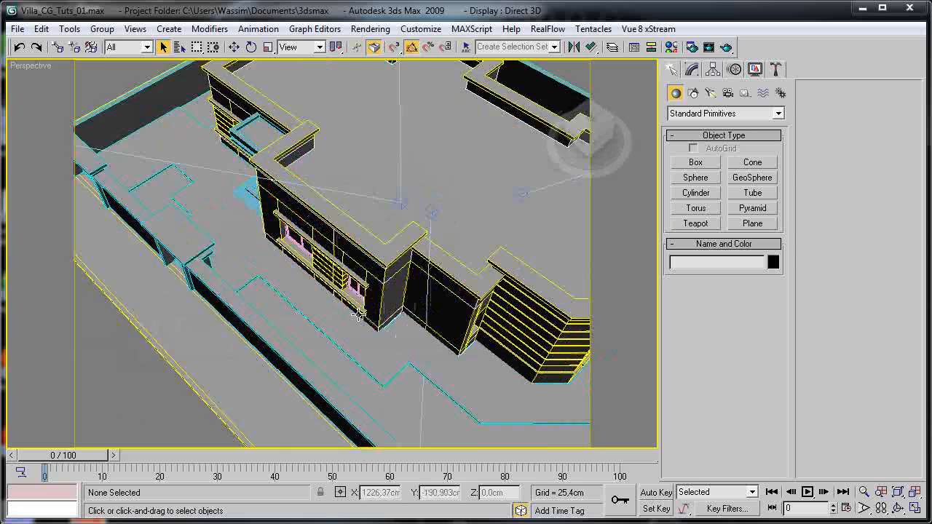
{"action": "middle_click_drag", "start_coordinate": [312, 339], "coordinate": [509, 306], "text": "alt"}
{"action": "middle_click_drag", "start_coordinate": [518, 350], "coordinate": [513, 372], "text": "alt"}
{"action": "left_click", "coordinate": [515, 373]}
{"action": "left_click", "coordinate": [529, 356]}
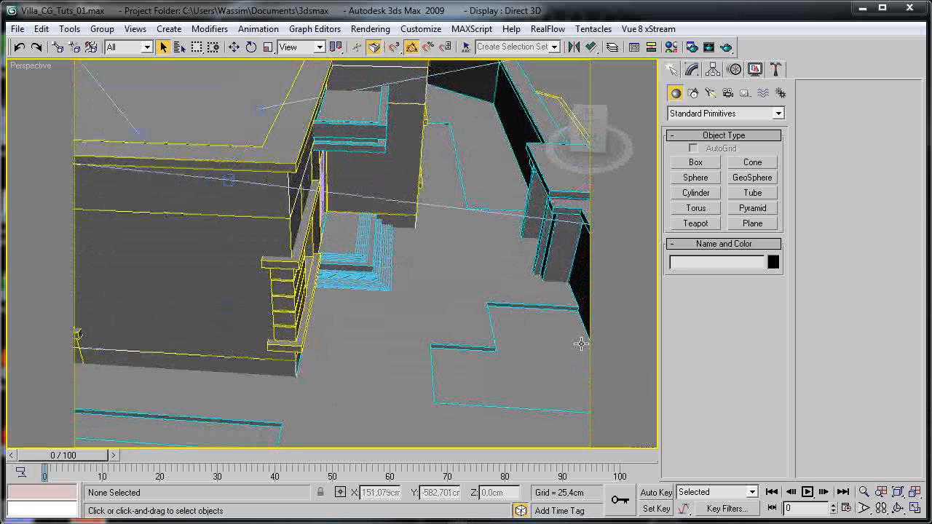
Identify the courtyard's ground slab and the raised planting bed near the gate by selecting each in turn.
{"action": "scroll", "coordinate": [408, 311], "scroll_direction": "down", "scroll_amount": 10}
{"action": "left_click", "coordinate": [408, 312]}
{"action": "scroll", "coordinate": [350, 302], "scroll_direction": "up", "scroll_amount": 10}
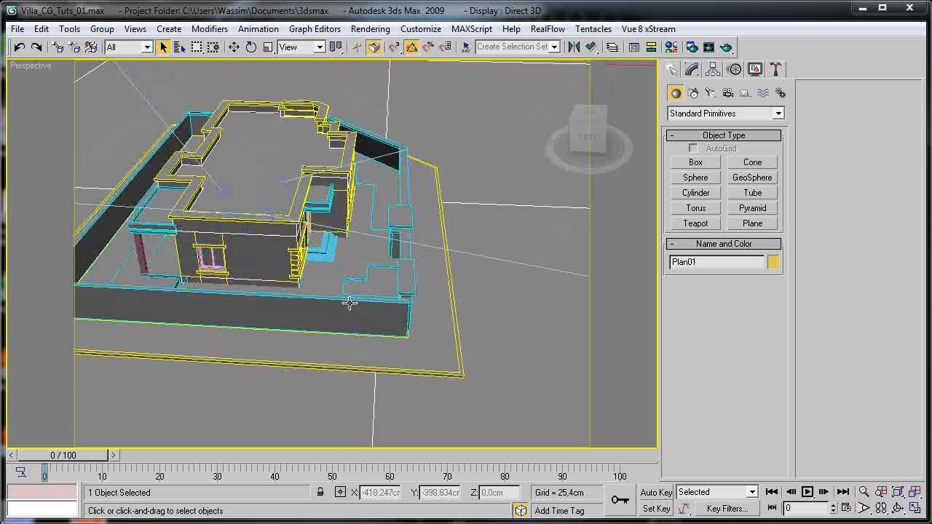
{"action": "middle_click_drag", "start_coordinate": [514, 369], "coordinate": [519, 373], "text": "alt"}
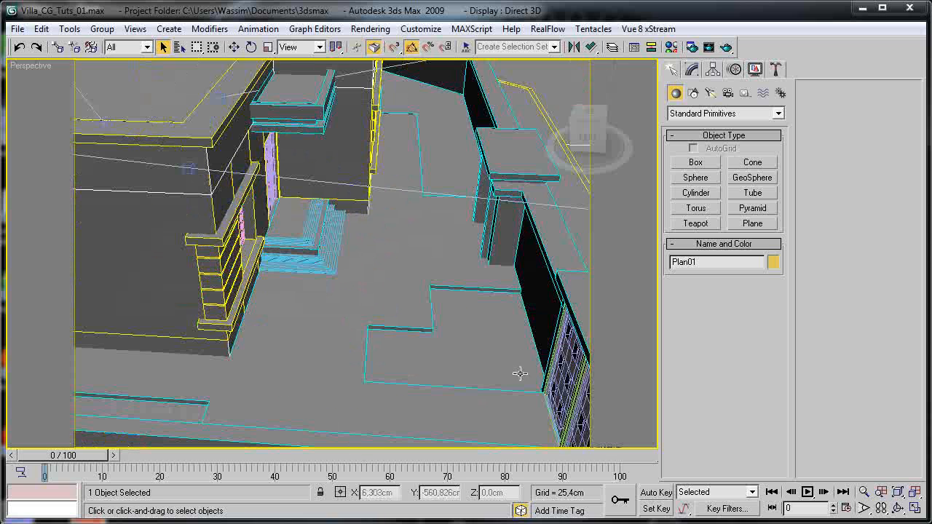
{"action": "left_click", "coordinate": [488, 330]}
{"action": "scroll", "coordinate": [342, 345], "scroll_direction": "down", "scroll_amount": 12}
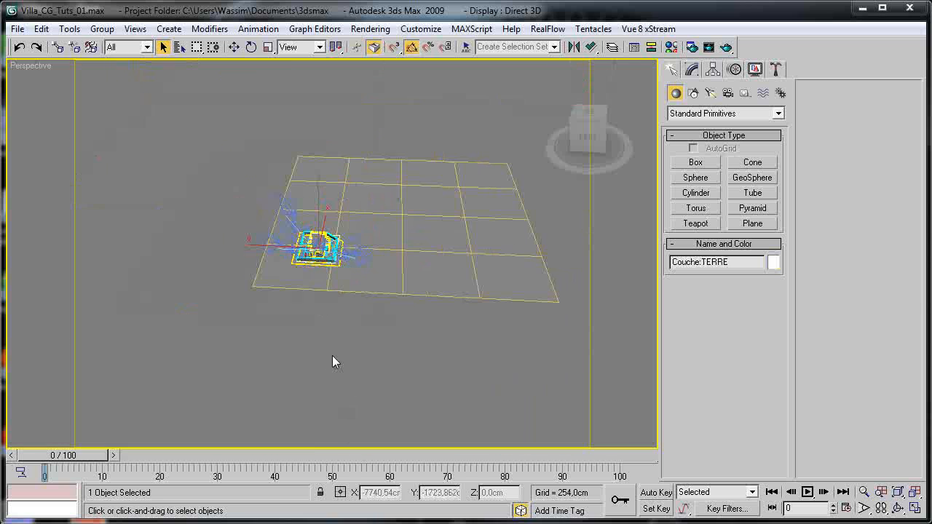
Clear the selection and examine the whole villa from around its enclosure, finishing on the front side with the gates.
{"action": "left_click", "coordinate": [342, 325]}
{"action": "middle_click_drag", "start_coordinate": [343, 325], "coordinate": [113, 304], "text": "alt"}
{"action": "scroll", "coordinate": [357, 331], "scroll_direction": "up", "scroll_amount": 8}
{"action": "scroll", "coordinate": [365, 328], "scroll_direction": "up", "scroll_amount": 3}
{"action": "middle_click_drag", "start_coordinate": [385, 327], "coordinate": [543, 354], "text": "alt"}
{"action": "scroll", "coordinate": [231, 275], "scroll_direction": "up", "scroll_amount": 10}
{"action": "middle_click_drag", "start_coordinate": [269, 287], "coordinate": [320, 354], "text": "alt"}
{"action": "scroll", "coordinate": [202, 243], "scroll_direction": "down", "scroll_amount": 10}
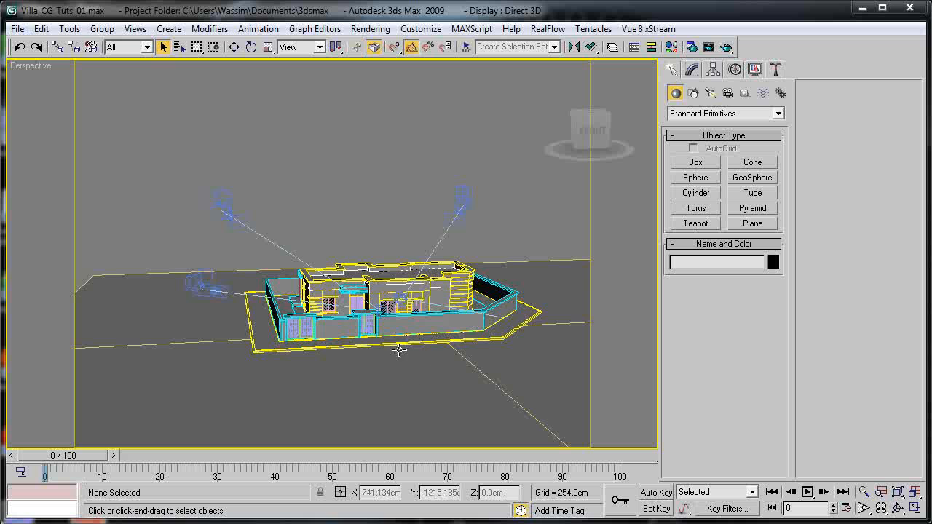
{"action": "scroll", "coordinate": [431, 345], "scroll_direction": "up", "scroll_amount": 1}
{"action": "left_click", "coordinate": [274, 181]}
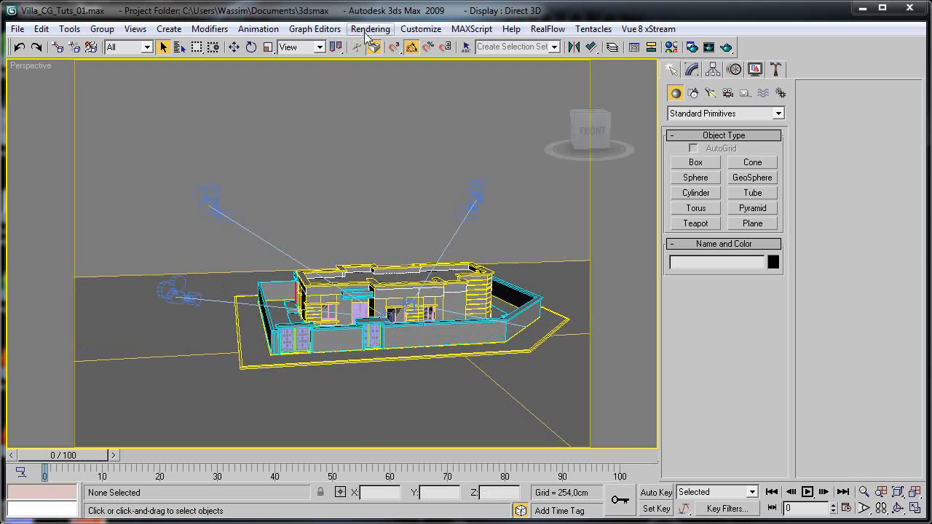
Open and minimize the render settings, and view the villa's front facade and enclosure wall closer up.
{"action": "key", "text": "F10"}
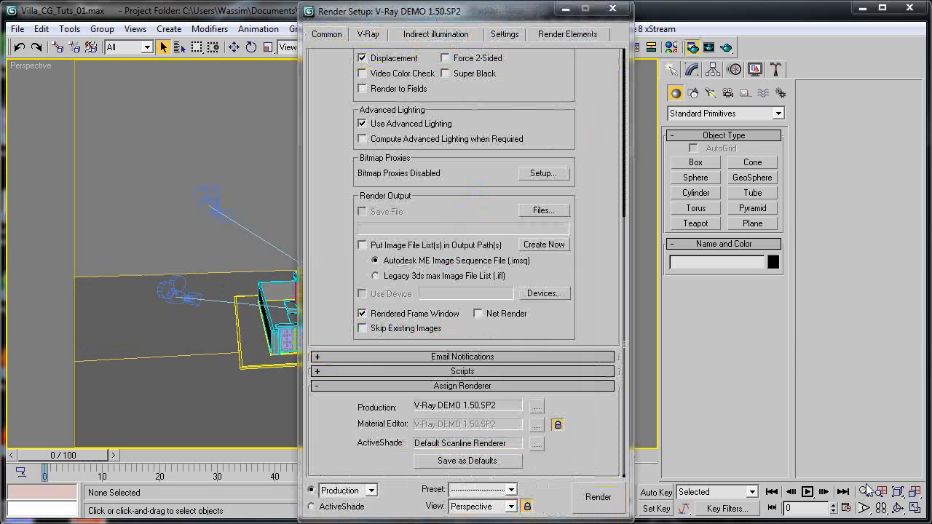
{"action": "left_click", "coordinate": [565, 8]}
{"action": "middle_click_drag", "start_coordinate": [308, 210], "coordinate": [260, 214], "text": "alt"}
{"action": "scroll", "coordinate": [329, 281], "scroll_direction": "up", "scroll_amount": 6}
{"action": "scroll", "coordinate": [260, 214], "scroll_direction": "down", "scroll_amount": 4}
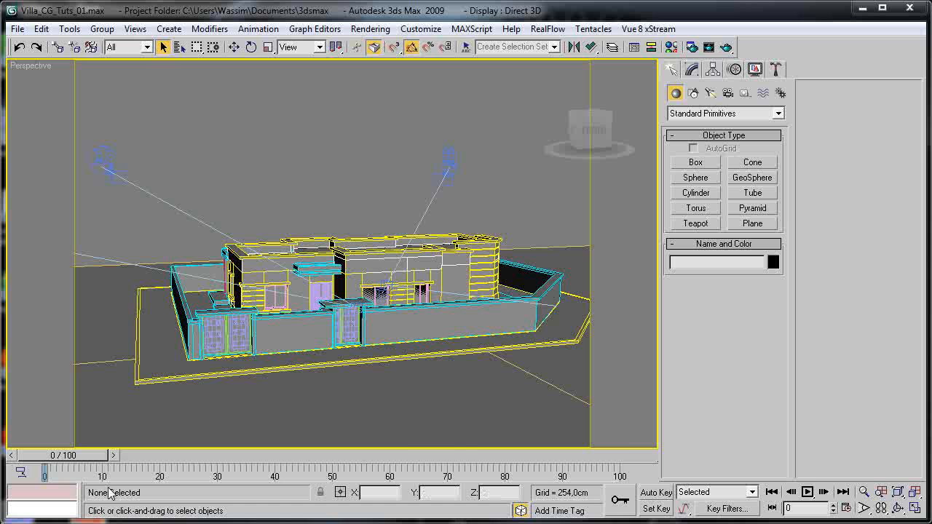
Open the render settings and browse the available render presets, including the preset categories and the preset file browser, without loading any.
{"action": "key", "text": "F10"}
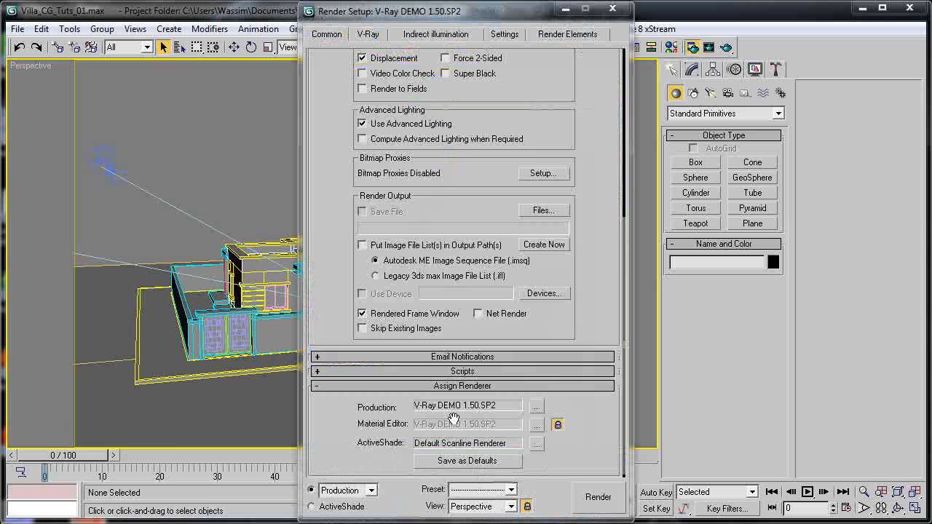
{"action": "left_click", "coordinate": [513, 489]}
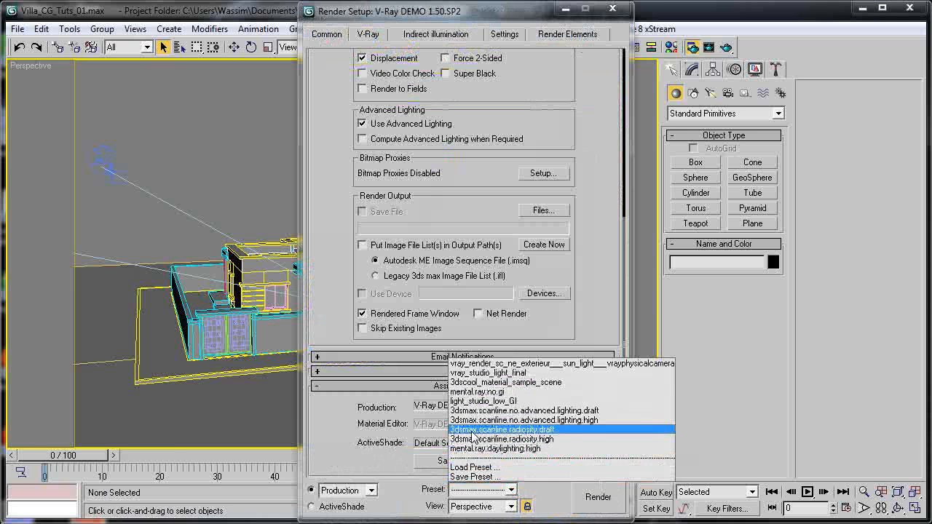
{"action": "left_click", "coordinate": [507, 364]}
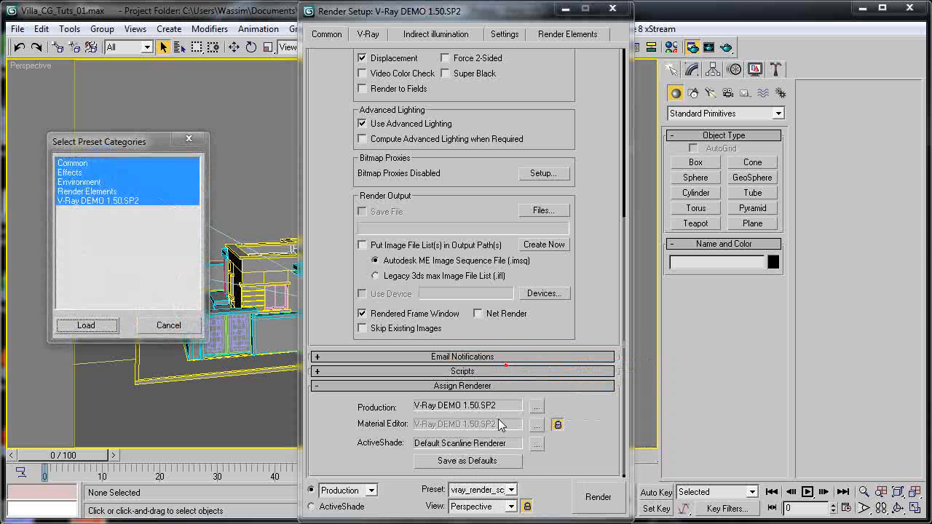
{"action": "left_click", "coordinate": [168, 325]}
{"action": "left_click", "coordinate": [512, 490]}
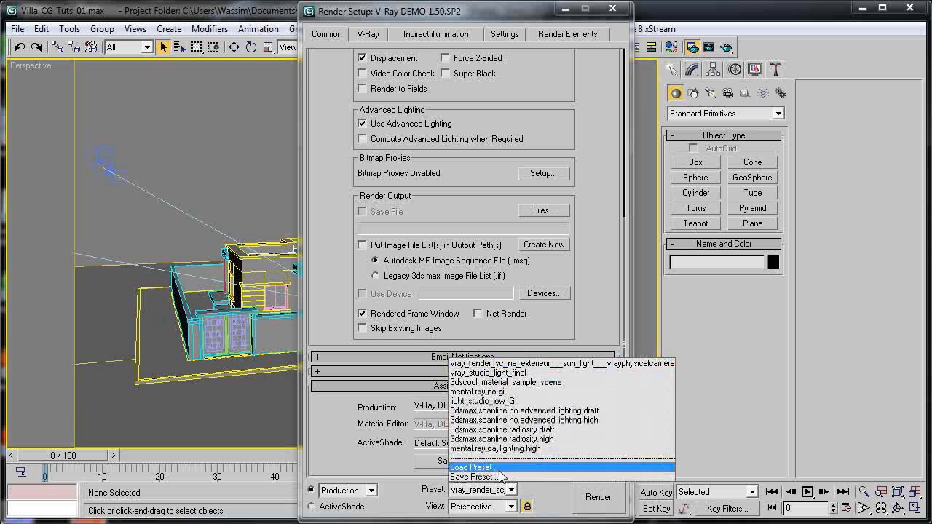
{"action": "left_click", "coordinate": [500, 468]}
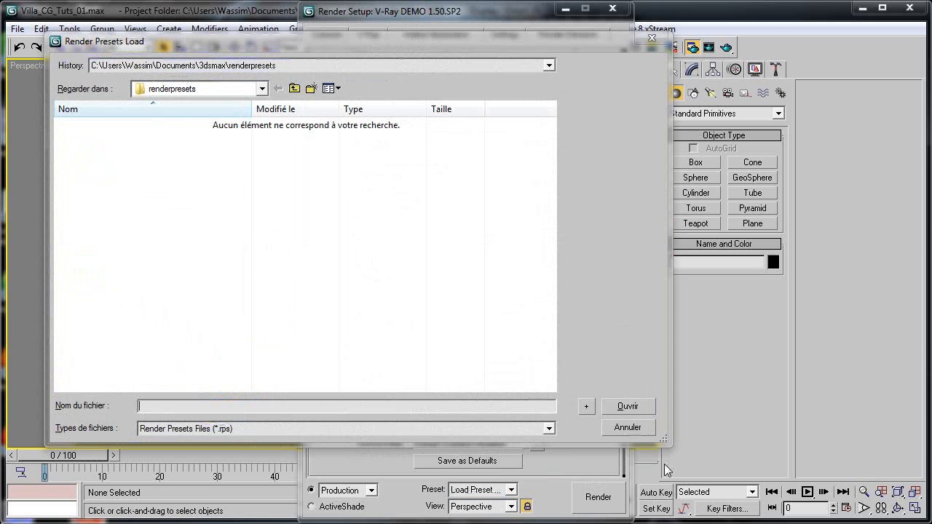
{"action": "key", "text": "Escape"}
Load the vray_render_sc_ne_exterieur___sun_light___vrayphysicalcamera render preset with all its categories.
{"action": "left_click", "coordinate": [511, 489]}
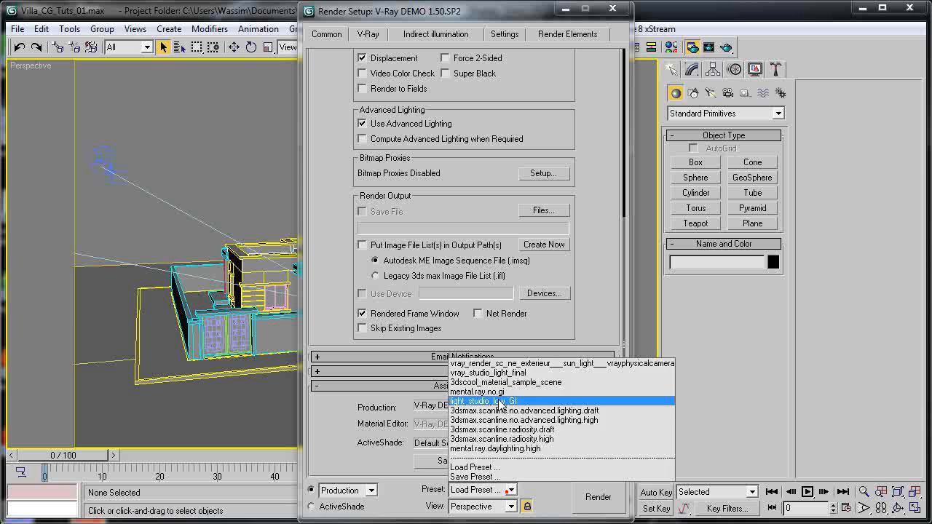
{"action": "left_click", "coordinate": [501, 363]}
{"action": "left_click", "coordinate": [86, 325]}
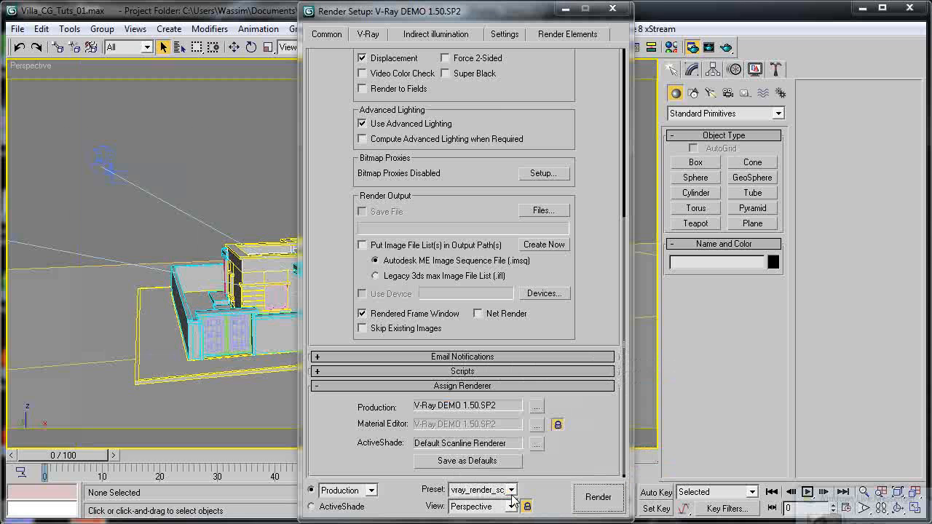
{"action": "left_click", "coordinate": [512, 490]}
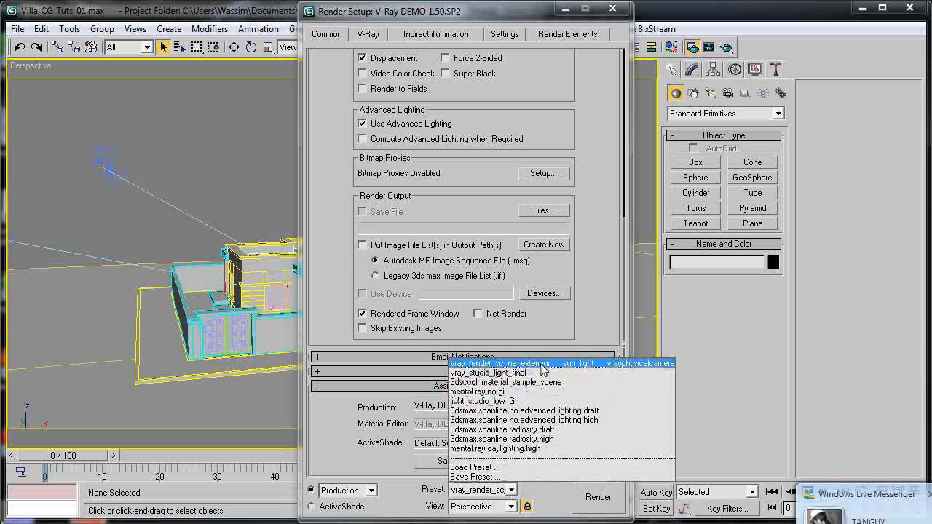
{"action": "left_click", "coordinate": [741, 348]}
{"action": "left_click", "coordinate": [86, 325]}
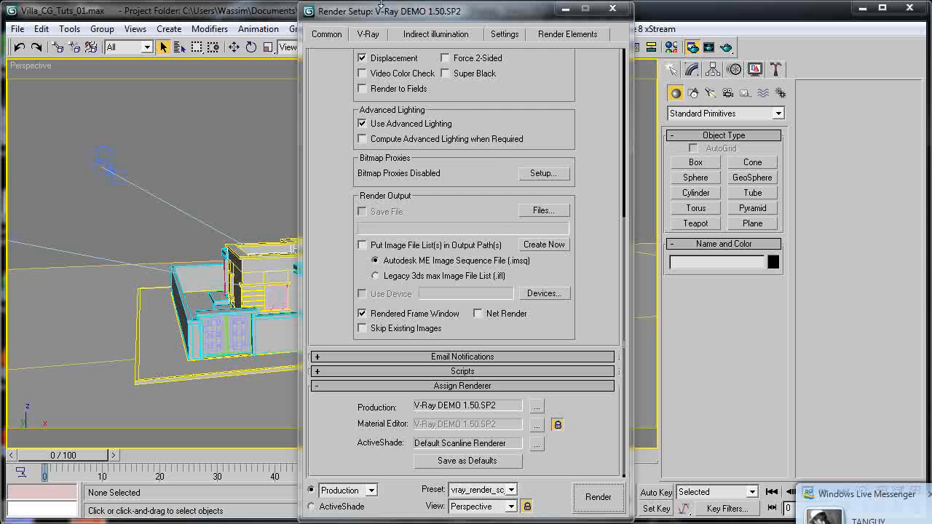
Review V-Ray's image sampler, global switches and frame buffer settings, toggling the built-in frame buffer off and back on.
{"action": "left_click", "coordinate": [368, 35]}
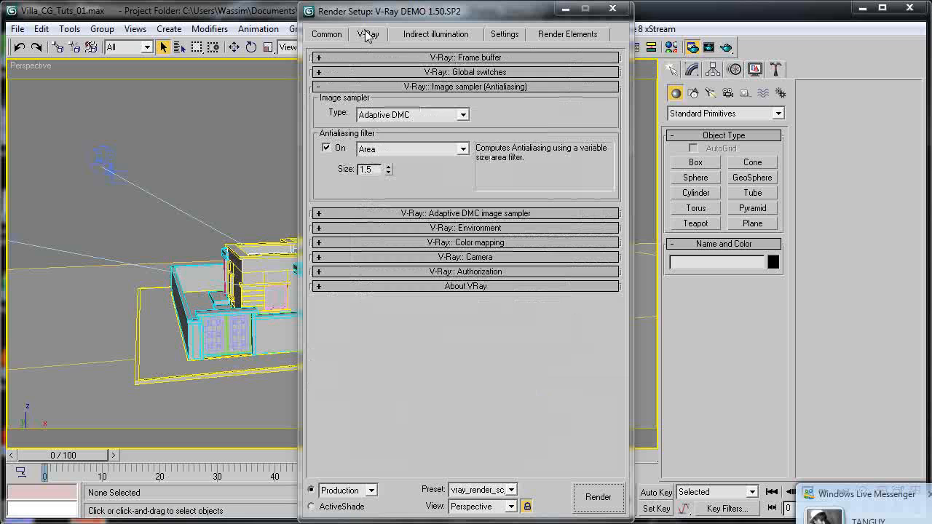
{"action": "left_click", "coordinate": [447, 88]}
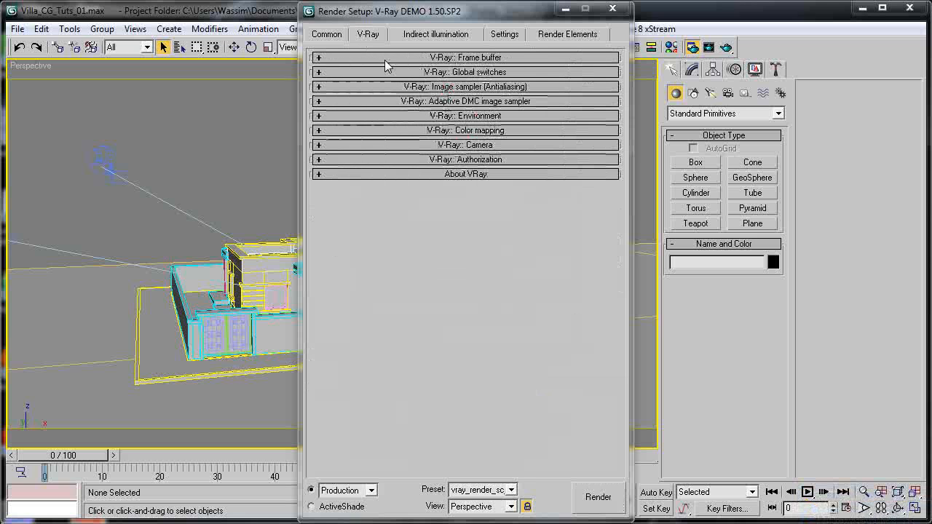
{"action": "left_click", "coordinate": [431, 73]}
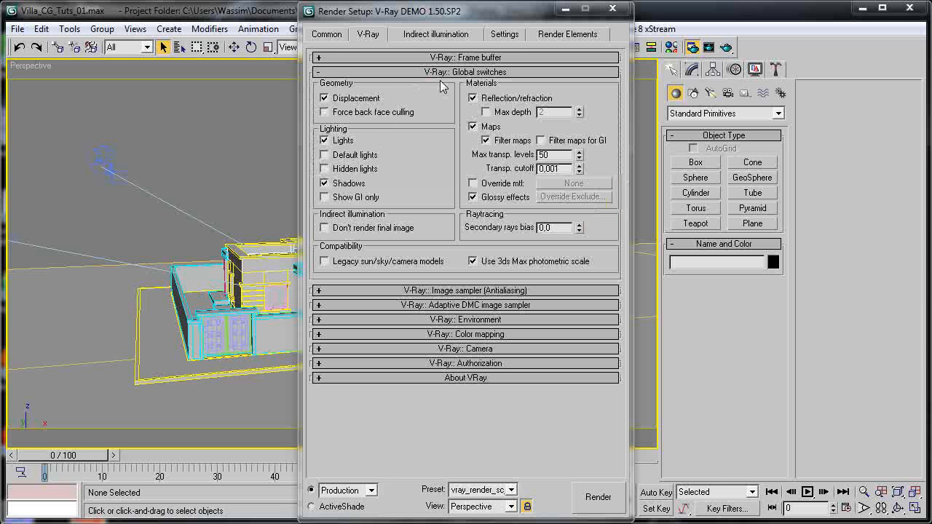
{"action": "left_click", "coordinate": [427, 59]}
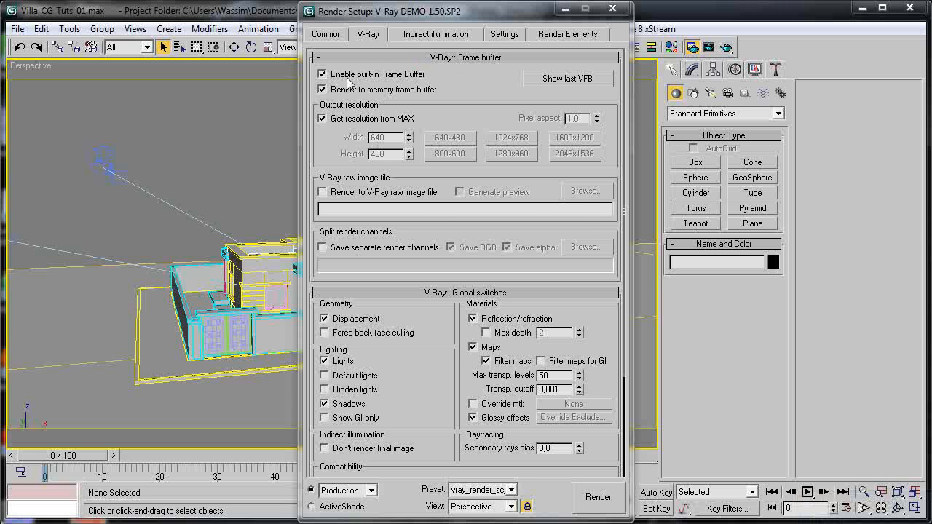
{"action": "left_click", "coordinate": [323, 75]}
{"action": "left_click", "coordinate": [322, 75]}
{"action": "scroll", "coordinate": [459, 72], "scroll_direction": "down", "scroll_amount": 1}
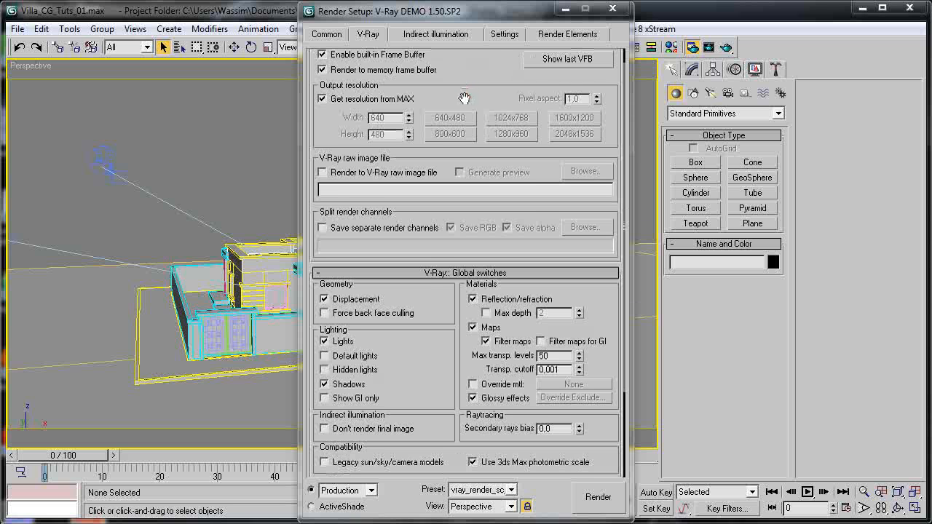
{"action": "scroll", "coordinate": [464, 98], "scroll_direction": "up", "scroll_amount": 1}
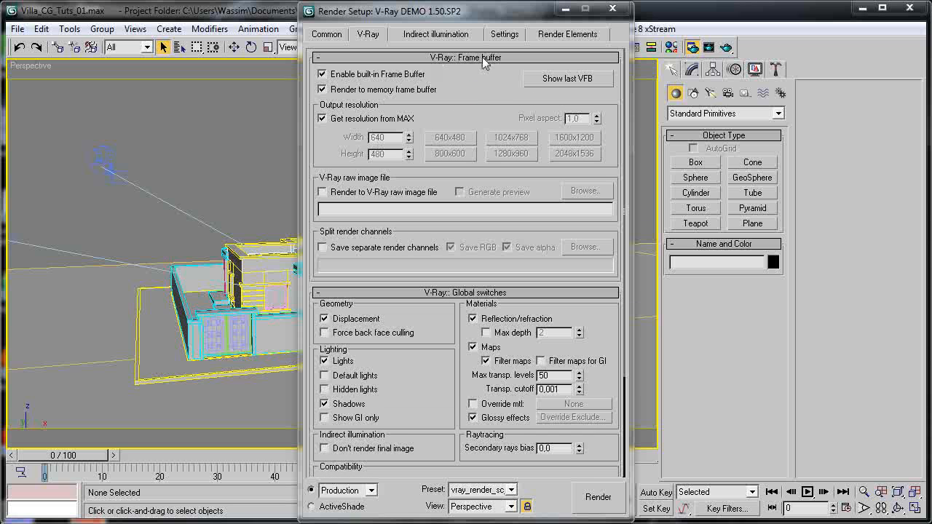
Show the standard rendered frame window, shrink and reposition it, and close it.
{"action": "left_click", "coordinate": [713, 48]}
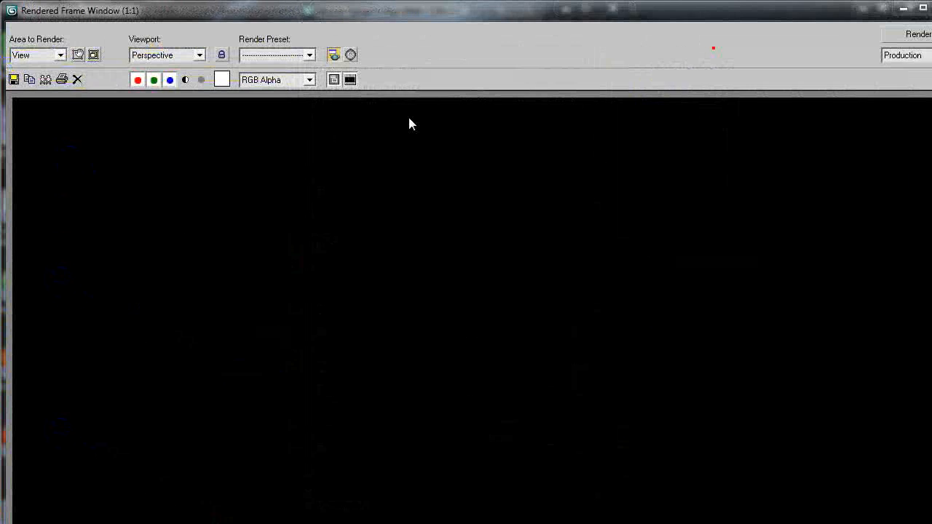
{"action": "left_click_drag", "start_coordinate": [421, 19], "coordinate": [334, 55]}
{"action": "left_click_drag", "start_coordinate": [872, 44], "coordinate": [588, 176]}
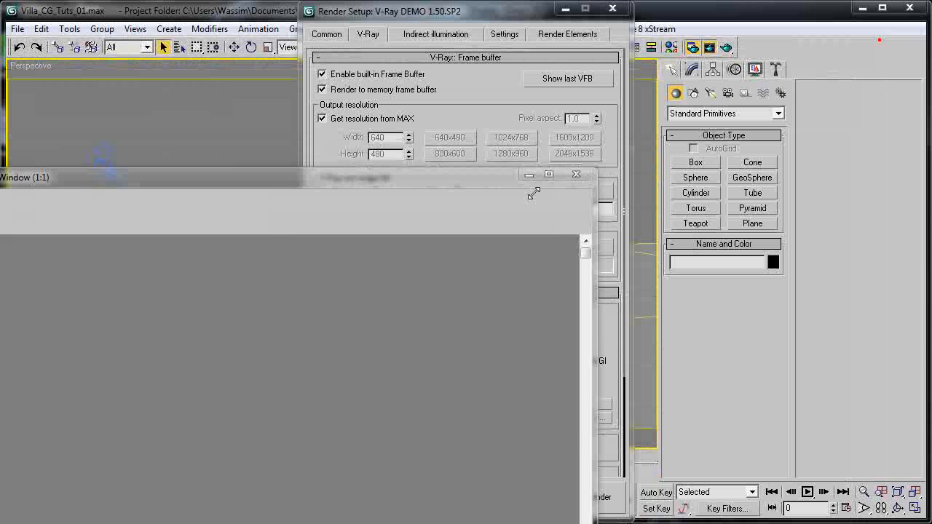
{"action": "left_click", "coordinate": [537, 136]}
{"action": "left_click_drag", "start_coordinate": [274, 186], "coordinate": [486, 43]}
{"action": "left_click", "coordinate": [787, 32]}
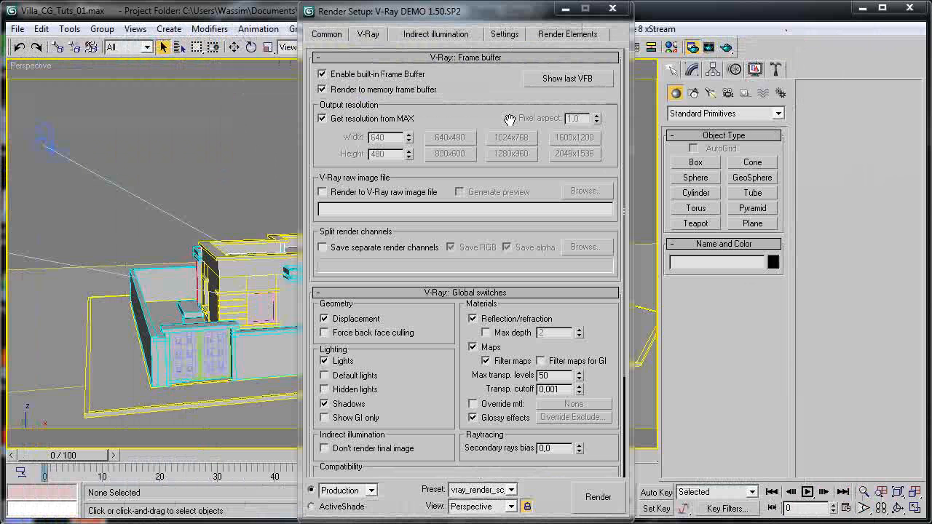
Collapse the frame buffer and global switches sections and examine the image sampler (antialiasing) and Adaptive DMC image sampler settings.
{"action": "left_click", "coordinate": [488, 57]}
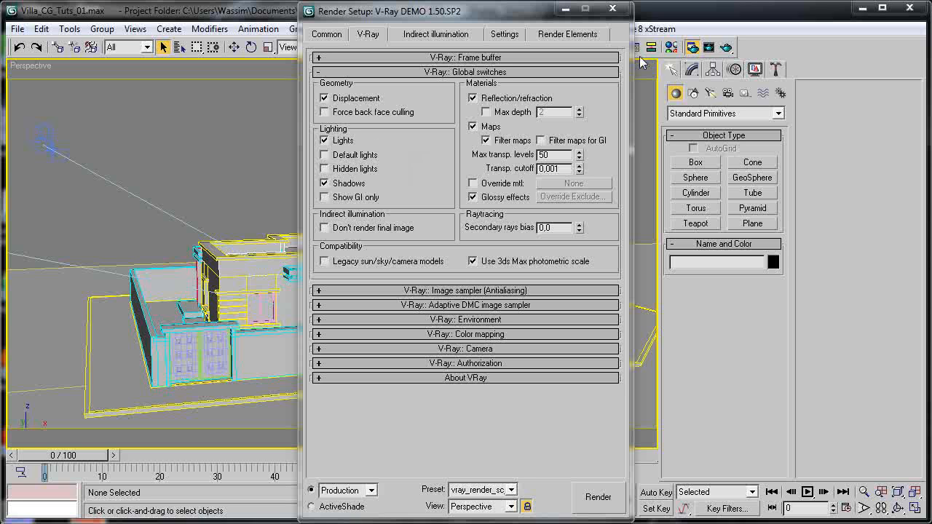
{"action": "left_click", "coordinate": [433, 73]}
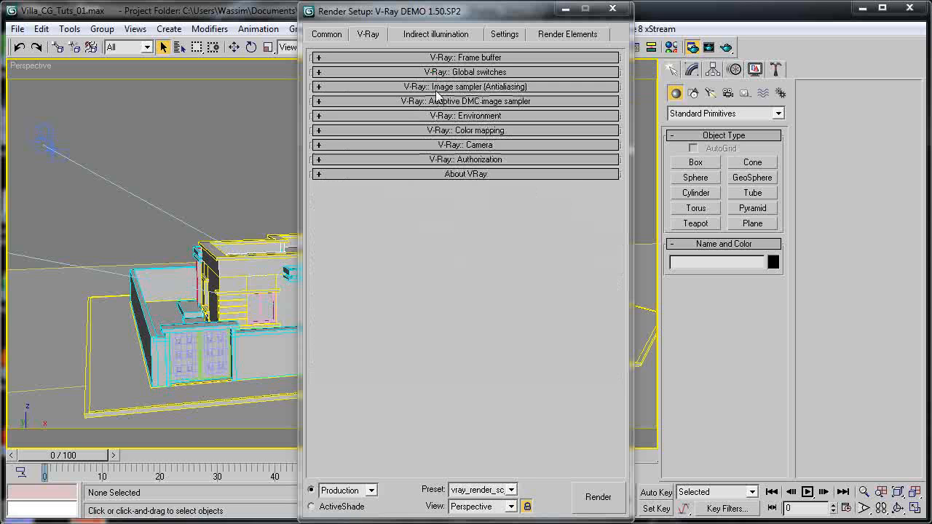
{"action": "left_click", "coordinate": [435, 87]}
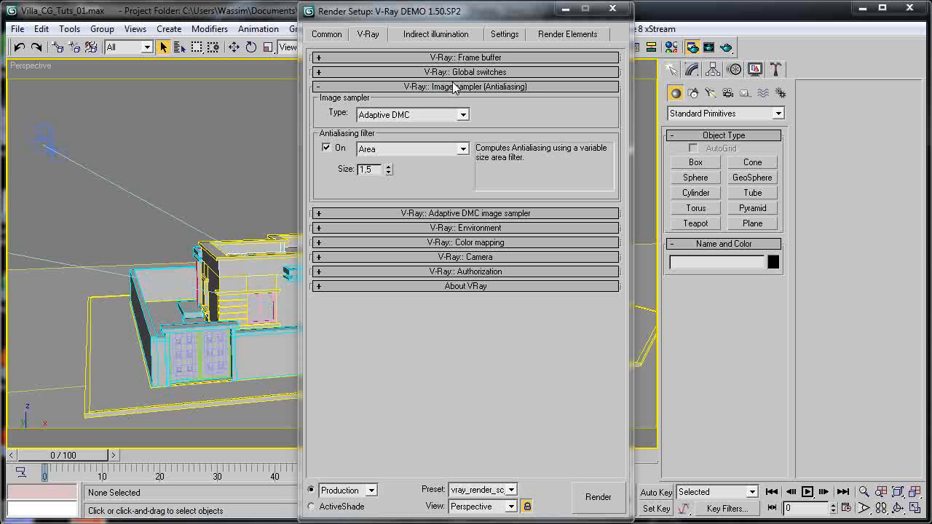
{"action": "left_click", "coordinate": [455, 87]}
{"action": "left_click", "coordinate": [426, 102]}
{"action": "left_click", "coordinate": [426, 103]}
{"action": "left_click", "coordinate": [439, 87]}
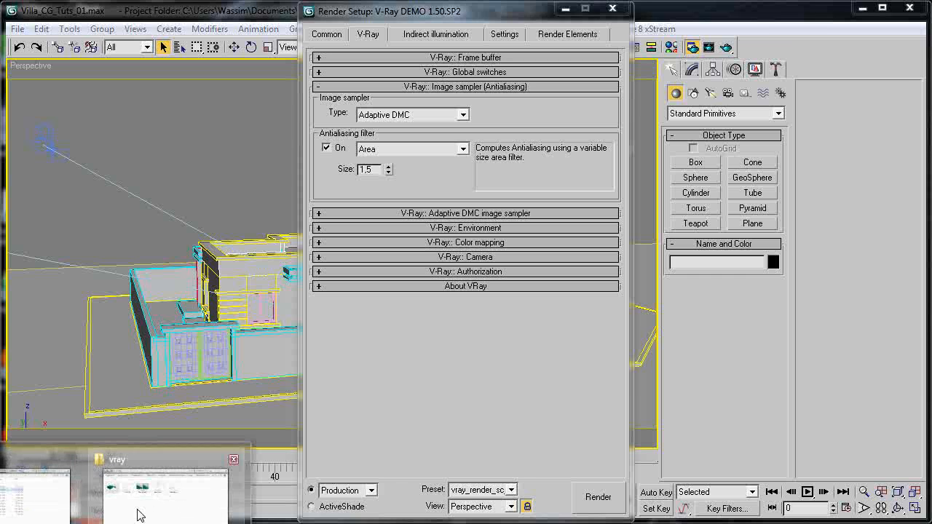
Switch to the vray folder in Windows Explorer and view the Sans titredd and s images illustrating antialiasing.
{"action": "left_click", "coordinate": [116, 515]}
{"action": "left_click", "coordinate": [302, 100]}
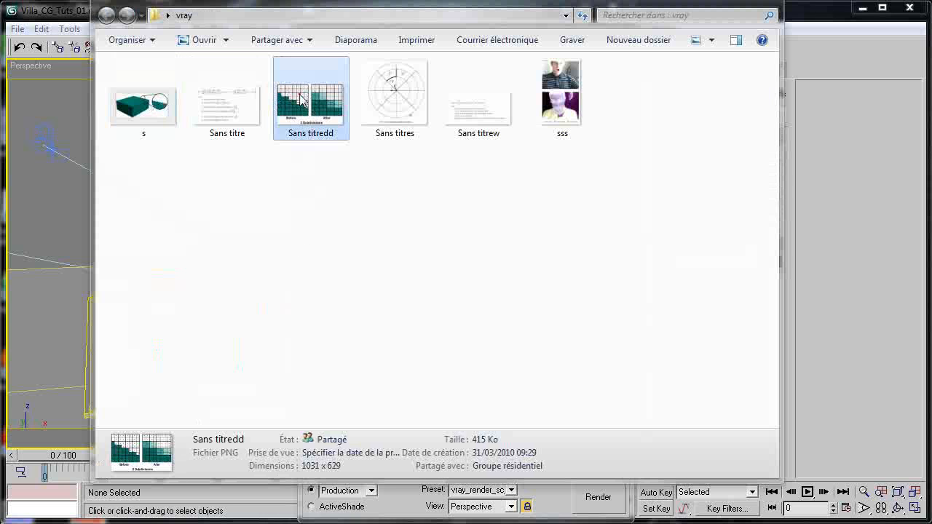
{"action": "double_click", "coordinate": [301, 101]}
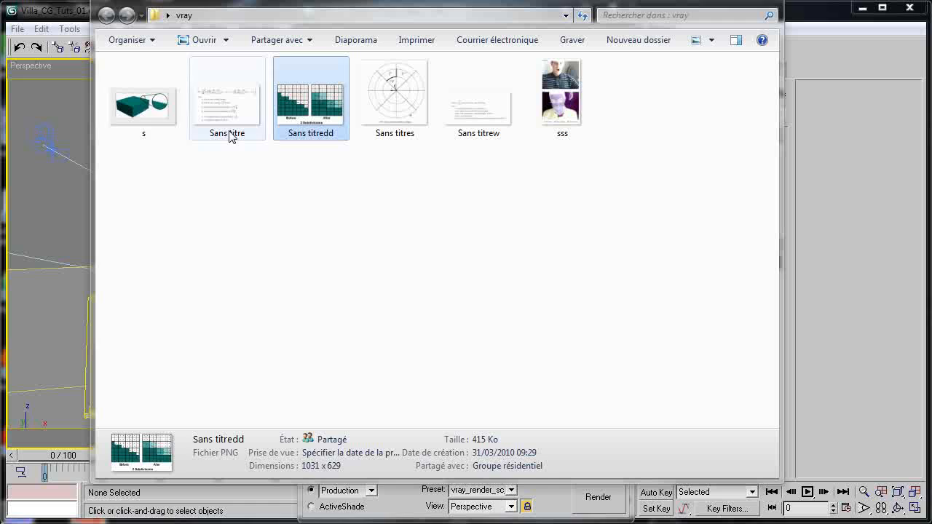
{"action": "left_click", "coordinate": [143, 108]}
{"action": "double_click", "coordinate": [156, 109]}
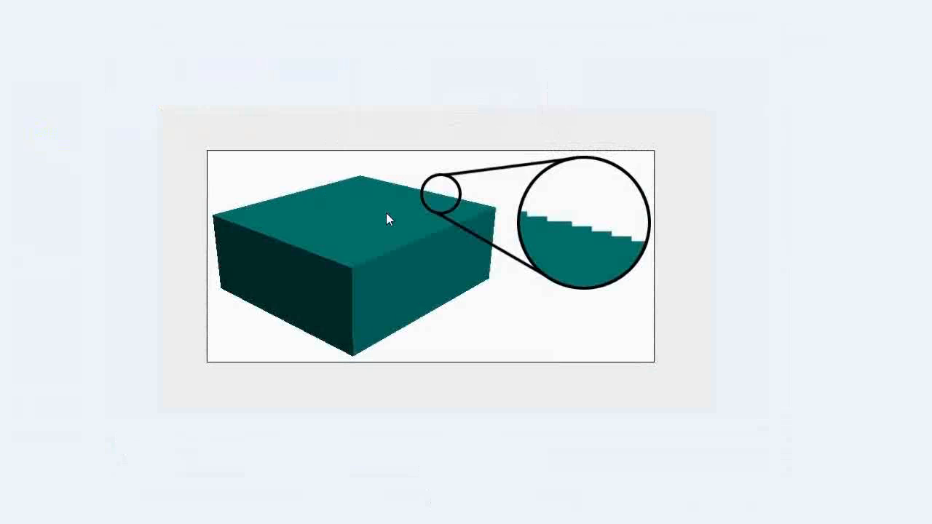
{"action": "scroll", "coordinate": [487, 228], "scroll_direction": "up", "scroll_amount": 2}
{"action": "scroll", "coordinate": [487, 228], "scroll_direction": "down", "scroll_amount": 2}
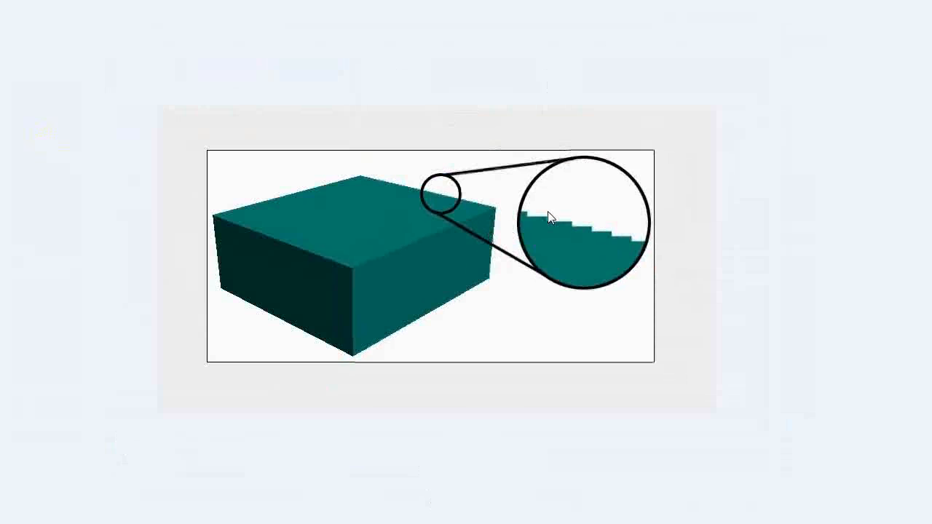
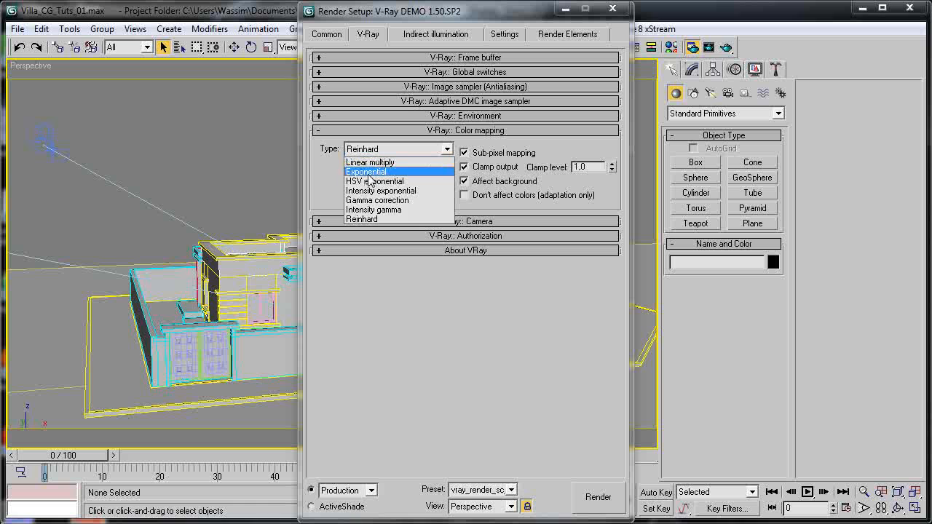
Look over the V-Ray color mapping types and the Reinhard settings, and close the type list.
{"action": "left_click", "coordinate": [385, 149]}
{"action": "left_click", "coordinate": [339, 181]}
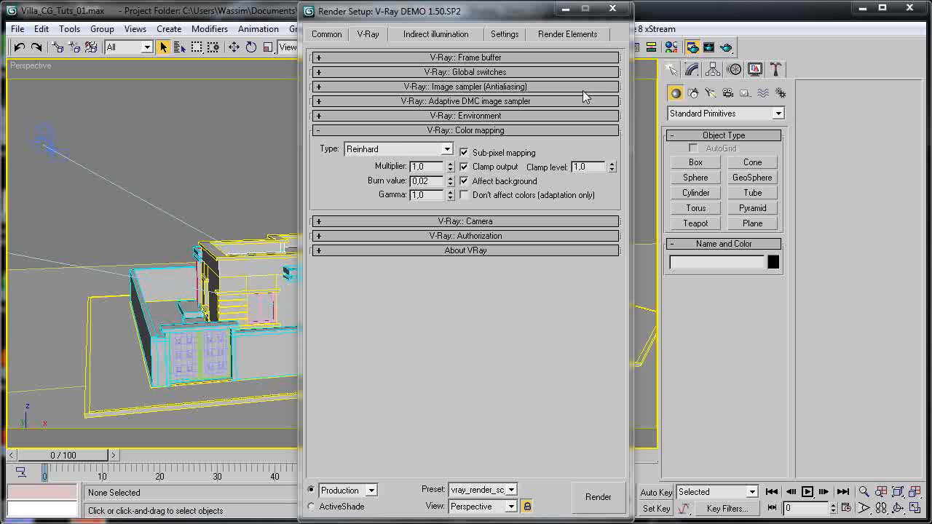
Reposition the render setup window and examine the burn value of the Reinhard color mapping.
{"action": "left_click_drag", "start_coordinate": [434, 21], "coordinate": [307, 21]}
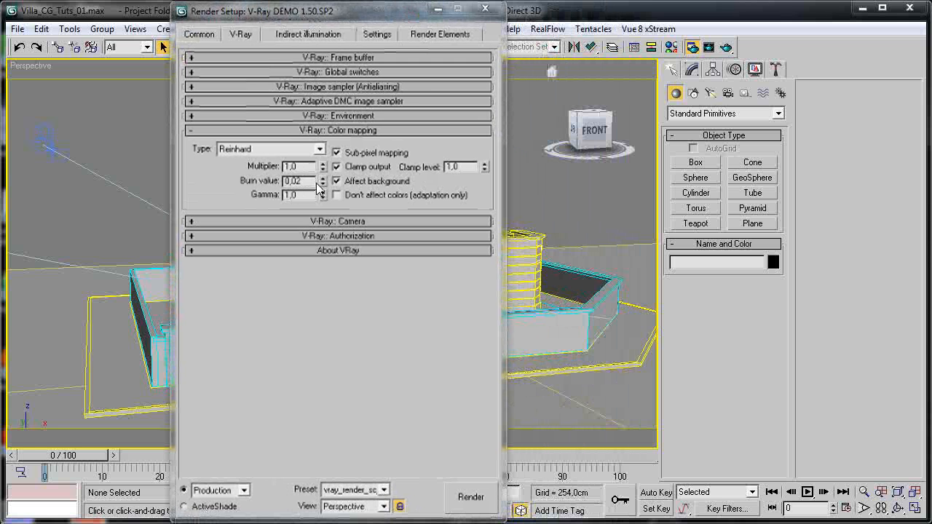
{"action": "double_click", "coordinate": [295, 182]}
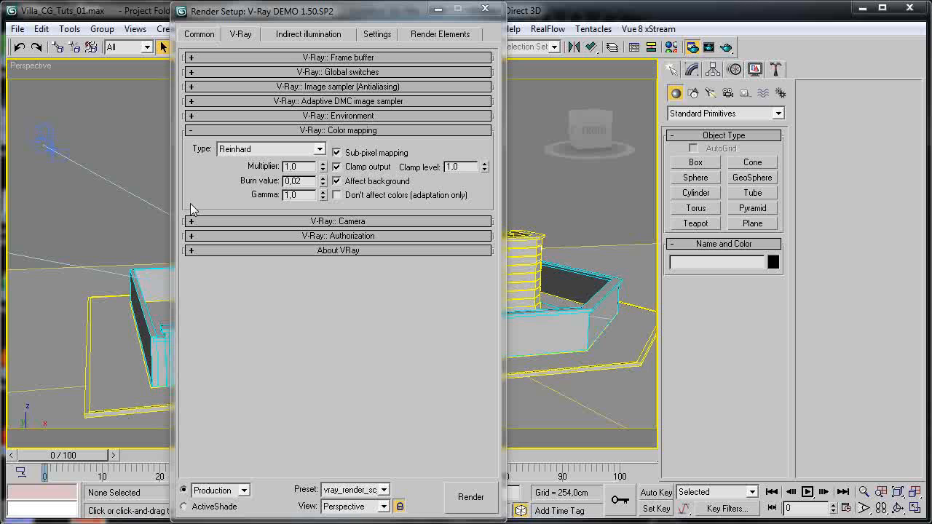
{"action": "left_click", "coordinate": [214, 191]}
{"action": "left_click", "coordinate": [301, 180]}
{"action": "left_click_drag", "start_coordinate": [302, 181], "coordinate": [266, 183]}
{"action": "left_click", "coordinate": [298, 182]}
Switch the color mapping type to Linear multiply and back to Reinhard.
{"action": "left_click", "coordinate": [256, 153]}
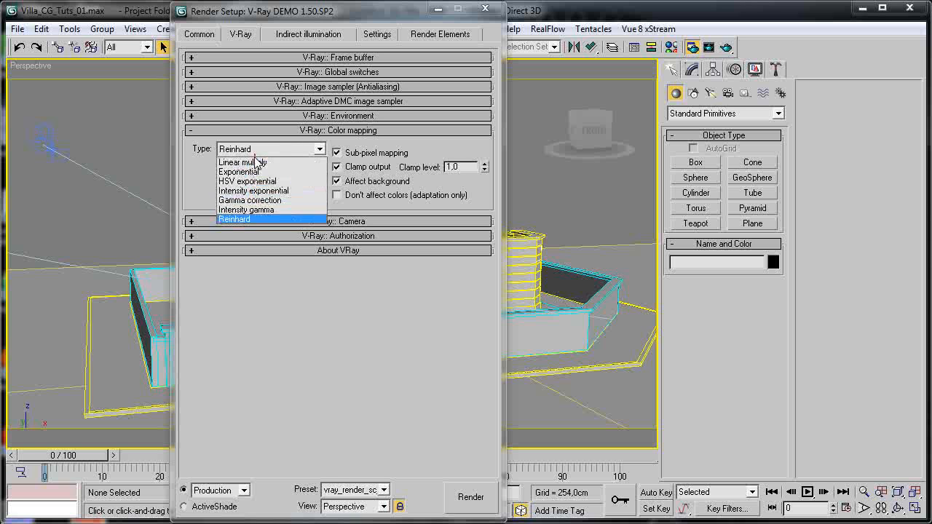
{"action": "left_click", "coordinate": [254, 152]}
{"action": "left_click", "coordinate": [252, 151]}
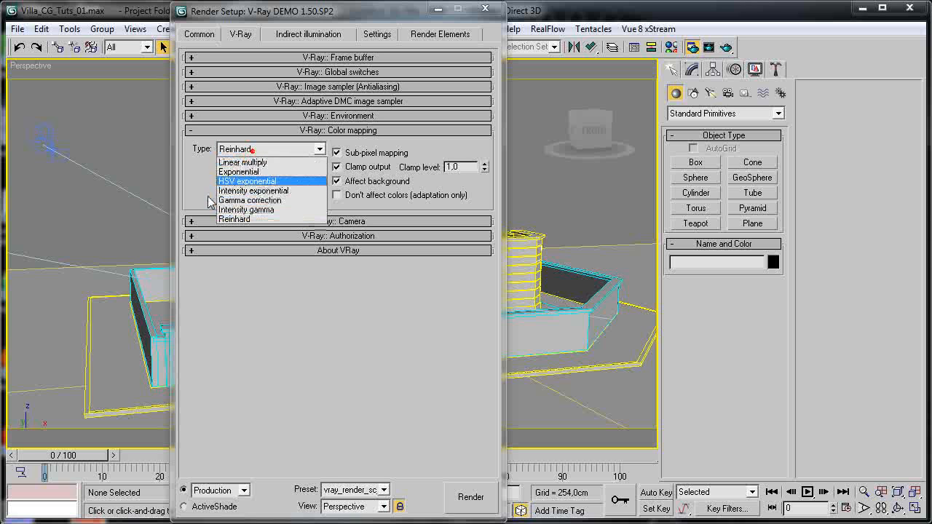
{"action": "left_click", "coordinate": [233, 161]}
{"action": "left_click", "coordinate": [233, 150]}
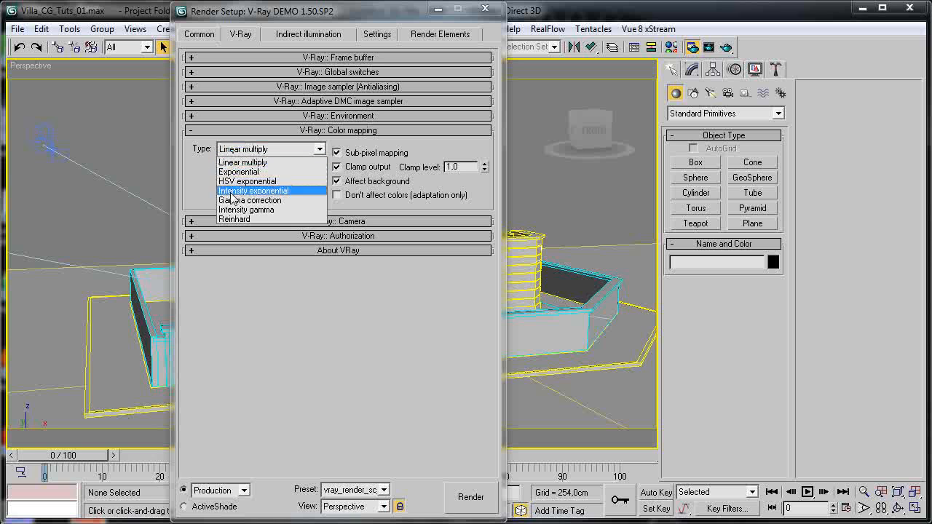
{"action": "left_click", "coordinate": [227, 220]}
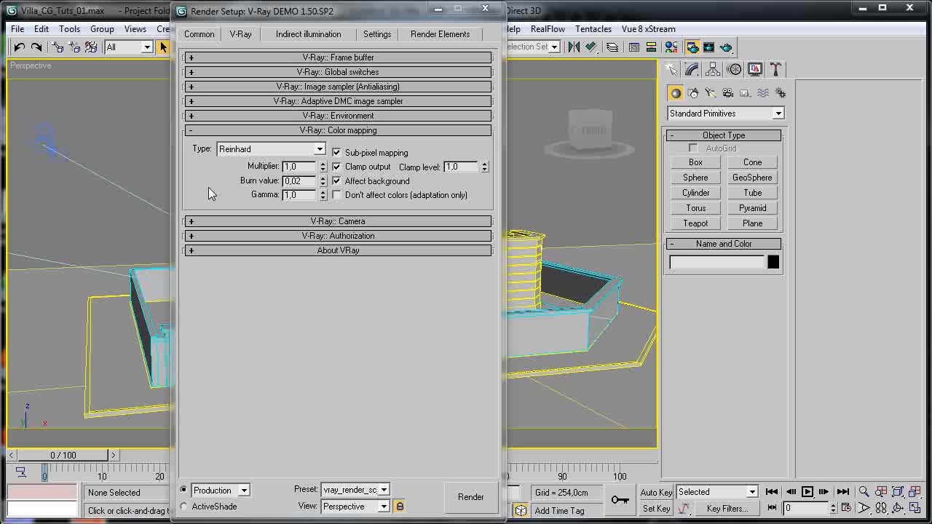
Try a Reinhard burn value of 1, and restore it to 0,02.
{"action": "double_click", "coordinate": [297, 181]}
{"action": "type", "text": "1"}
{"action": "key", "text": "Return"}
{"action": "type", "text": "0,02"}
{"action": "key", "text": "BackSpace"}
{"action": "key", "text": "BackSpace"}
{"action": "key", "text": "BackSpace"}
{"action": "type", "text": ",02"}
{"action": "key", "text": "Return"}
{"action": "left_click", "coordinate": [211, 177]}
{"action": "left_click", "coordinate": [334, 135]}
{"action": "left_click", "coordinate": [334, 135]}
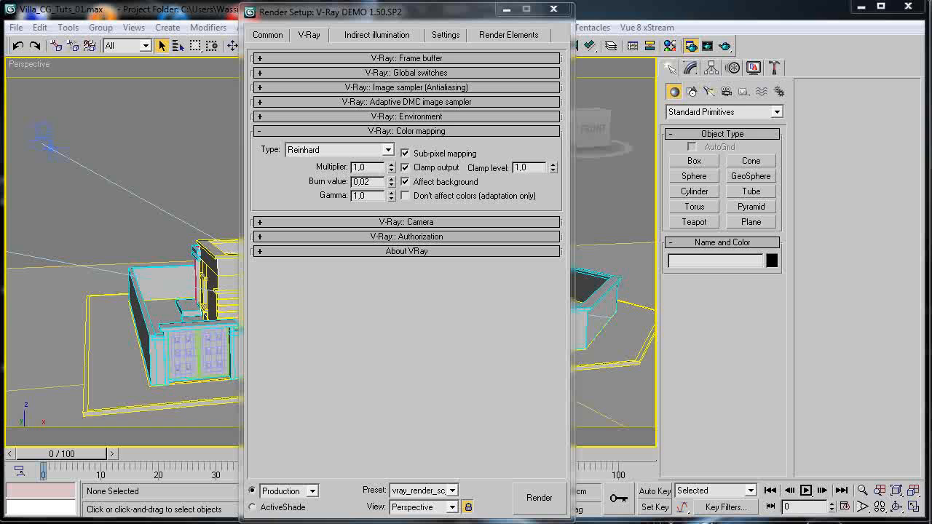
Collapse the color mapping section and glance at the V-Ray camera section.
{"action": "left_click_drag", "start_coordinate": [423, 15], "coordinate": [427, 19]}
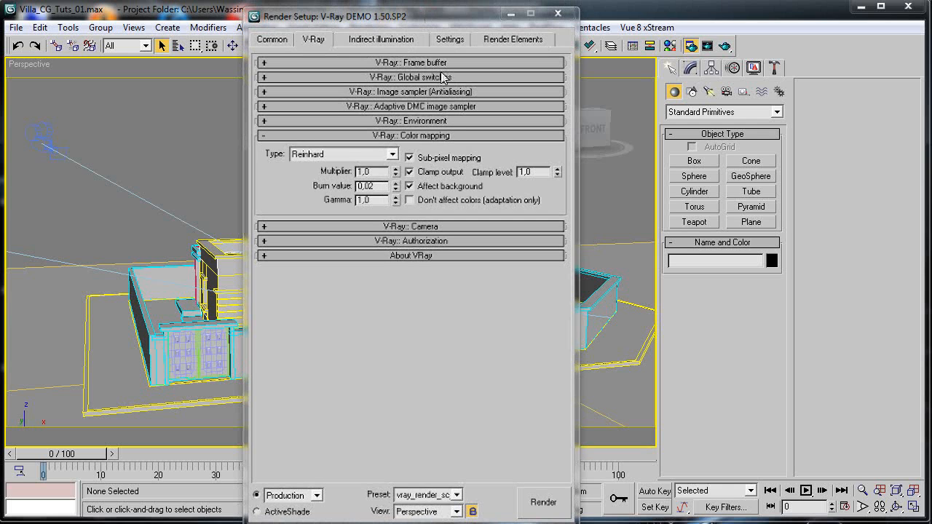
{"action": "left_click", "coordinate": [431, 135]}
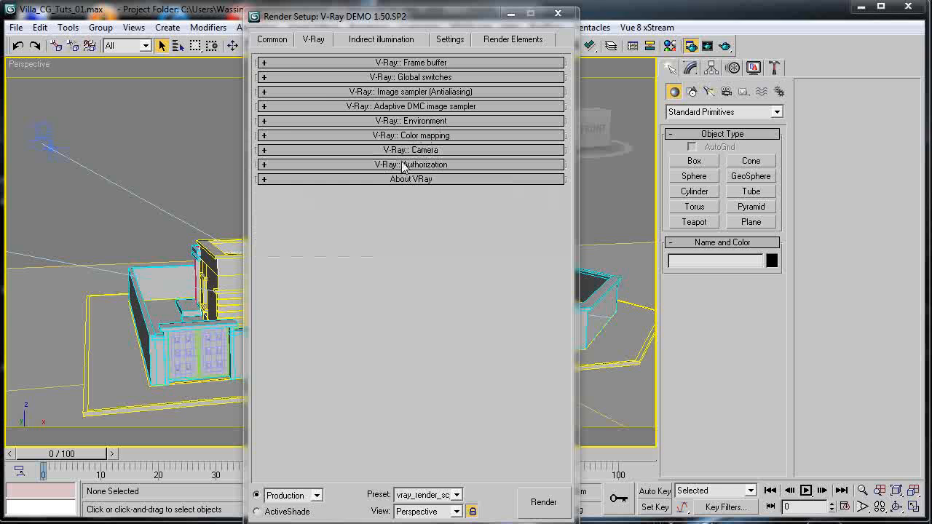
{"action": "left_click", "coordinate": [399, 150]}
{"action": "left_click", "coordinate": [399, 151]}
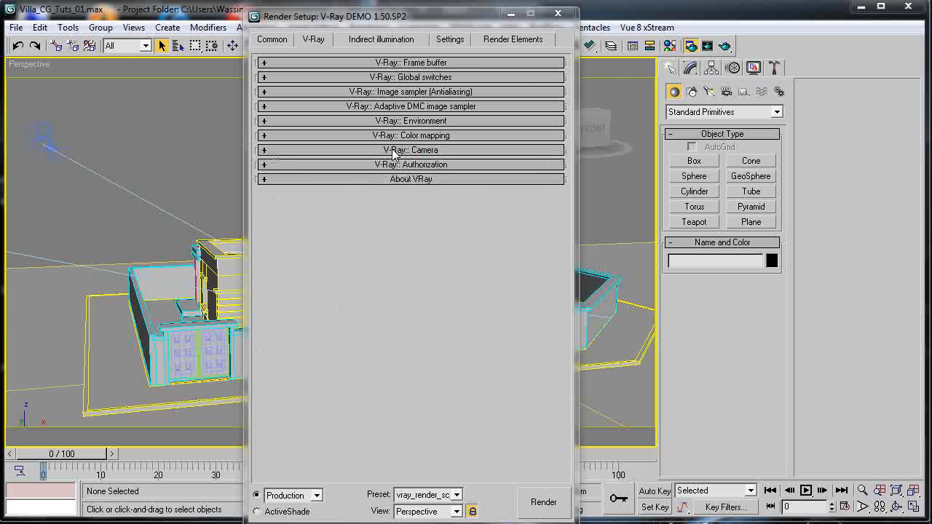
In the indirect illumination settings, set the irradiance map preset to Very low, with HSph. subdivs 20 and interp. samples 20.
{"action": "left_click", "coordinate": [388, 36]}
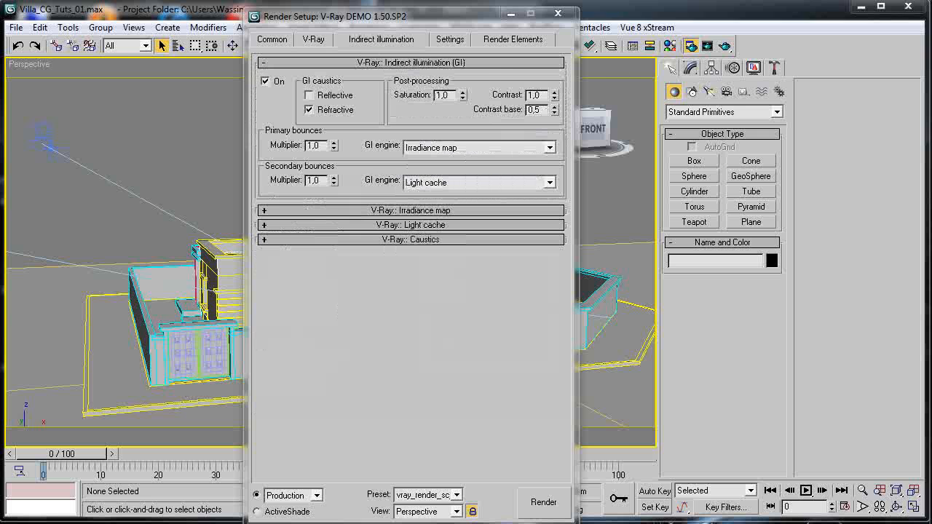
{"action": "left_click_drag", "start_coordinate": [415, 16], "coordinate": [469, 11]}
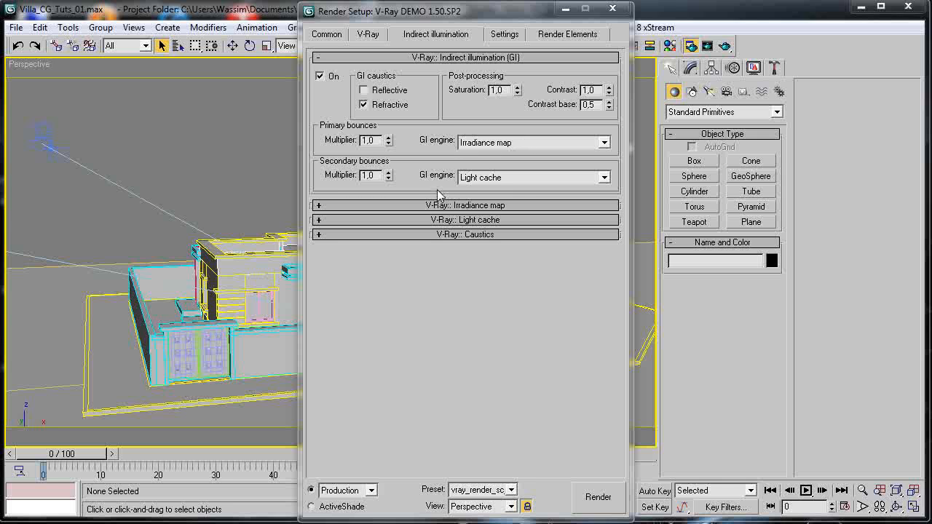
{"action": "left_click", "coordinate": [478, 206]}
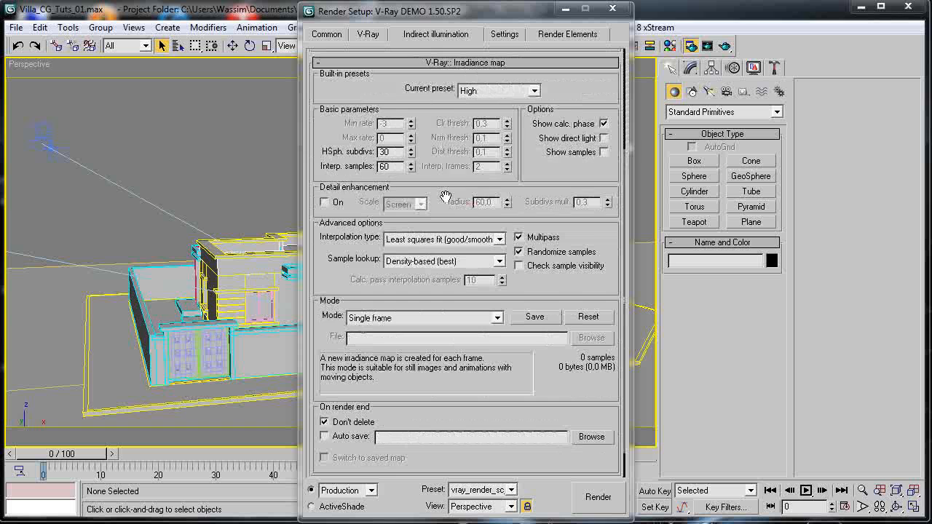
{"action": "scroll", "coordinate": [466, 131], "scroll_direction": "up", "scroll_amount": 2}
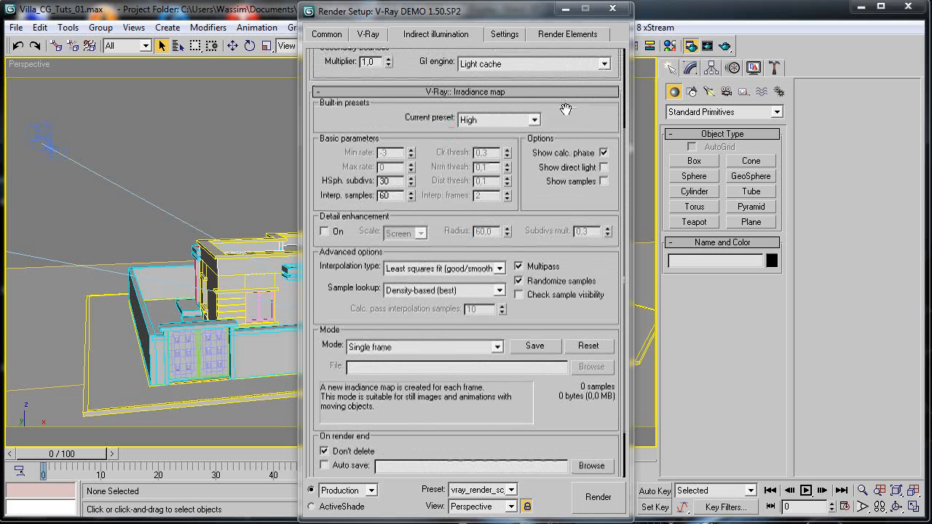
{"action": "left_click", "coordinate": [535, 121]}
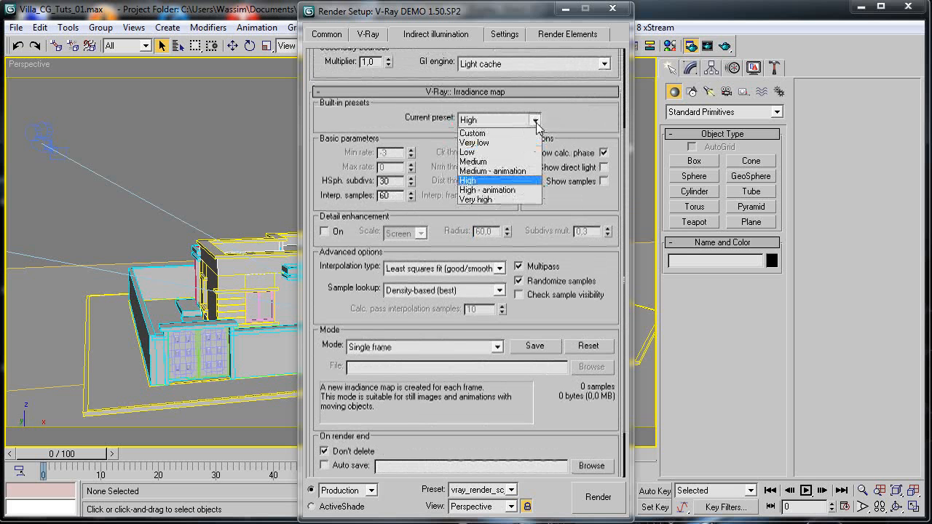
{"action": "left_click", "coordinate": [493, 143]}
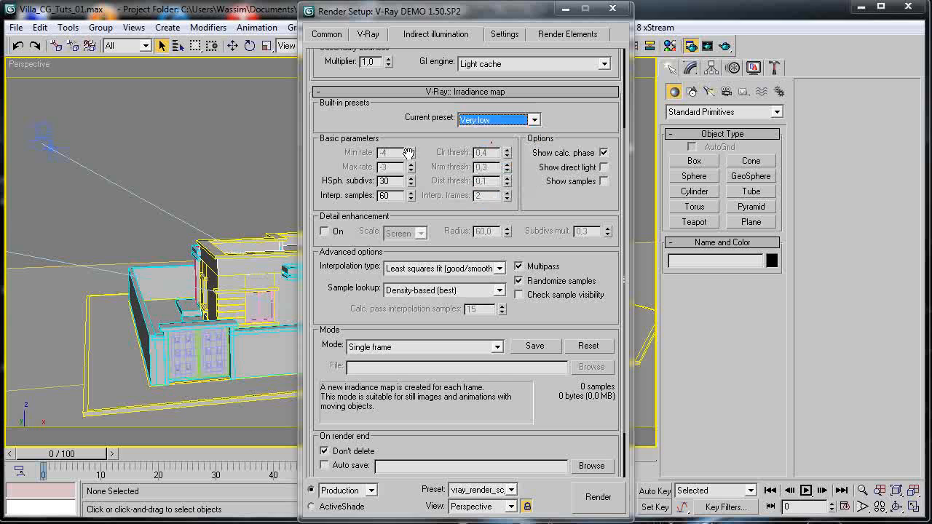
{"action": "left_click", "coordinate": [482, 121]}
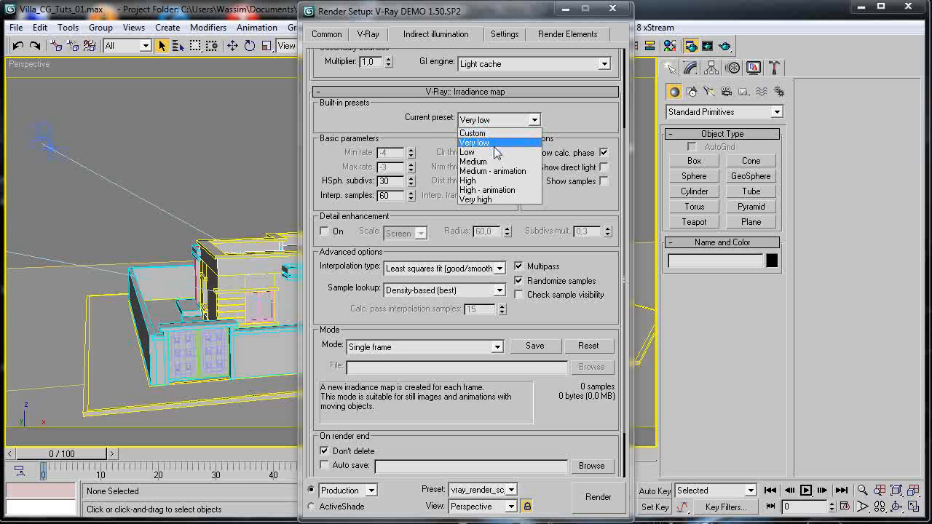
{"action": "left_click", "coordinate": [494, 153]}
{"action": "left_click", "coordinate": [488, 121]}
{"action": "left_click", "coordinate": [483, 143]}
{"action": "left_click", "coordinate": [396, 183]}
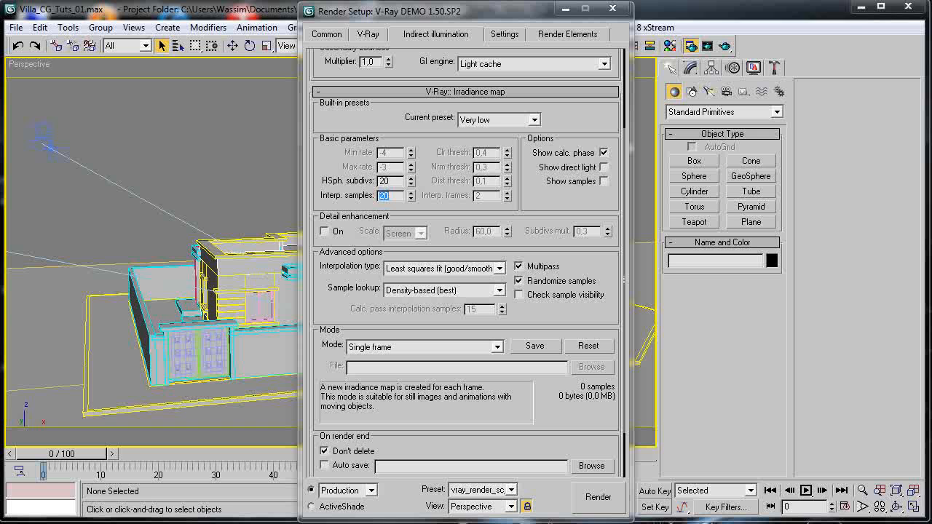
{"action": "left_click", "coordinate": [515, 92]}
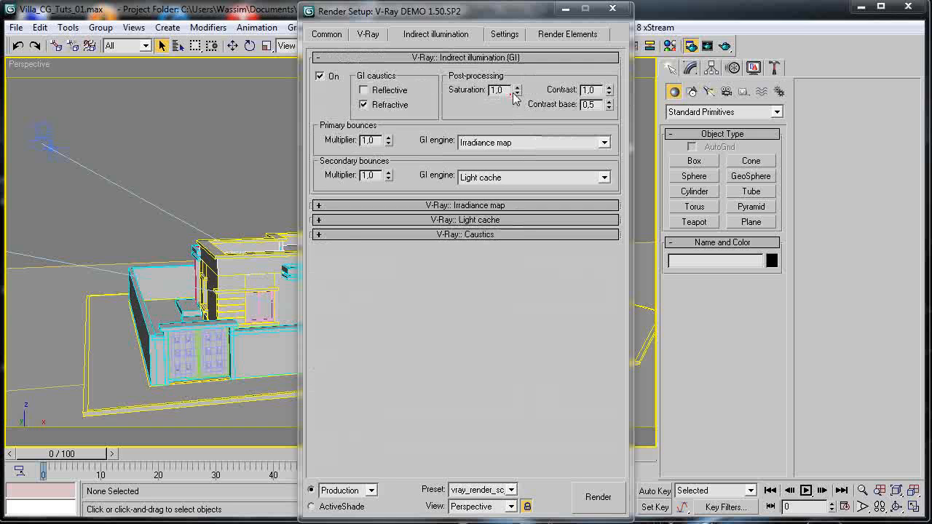
Set the light cache subdivs to 100, collapse the light cache section and glance at the caustics section.
{"action": "left_click", "coordinate": [450, 220]}
{"action": "left_click_drag", "start_coordinate": [466, 232], "coordinate": [459, 177]}
{"action": "left_click_drag", "start_coordinate": [418, 207], "coordinate": [362, 206]}
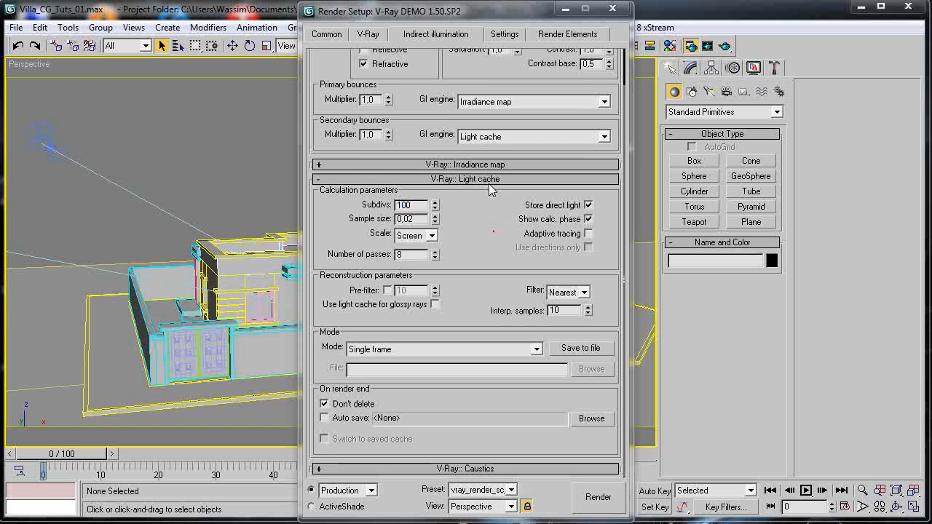
{"action": "left_click", "coordinate": [464, 180]}
{"action": "left_click", "coordinate": [472, 236]}
{"action": "left_click", "coordinate": [473, 235]}
Look over the V-Ray DMC sampler and System settings, and return to the common render parameters.
{"action": "left_click", "coordinate": [502, 37]}
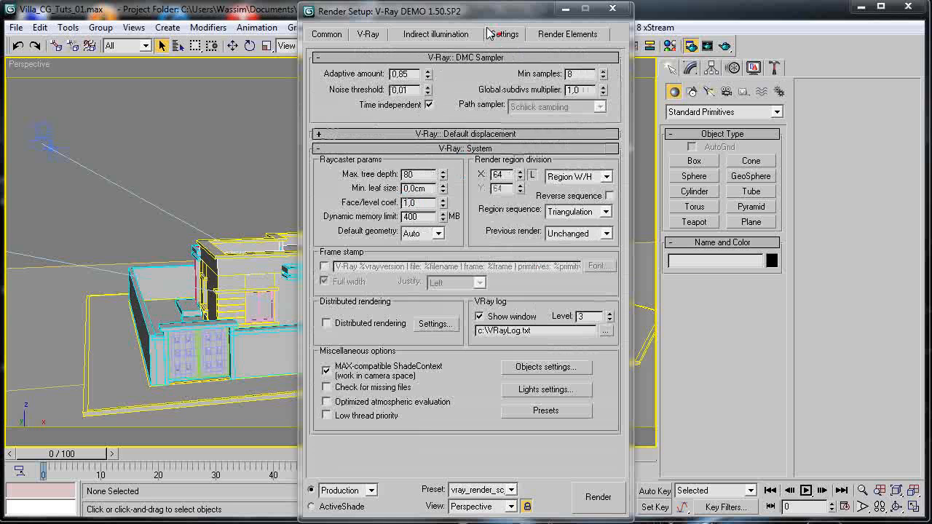
{"action": "left_click", "coordinate": [454, 150]}
{"action": "left_click", "coordinate": [456, 149]}
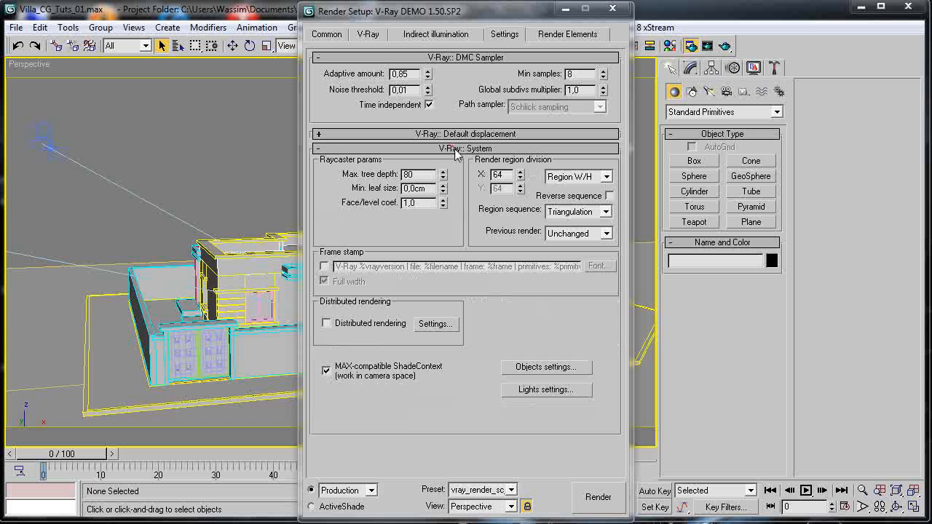
{"action": "left_click", "coordinate": [475, 149]}
{"action": "left_click", "coordinate": [566, 34]}
{"action": "left_click", "coordinate": [436, 34]}
{"action": "left_click", "coordinate": [368, 34]}
{"action": "left_click", "coordinate": [333, 36]}
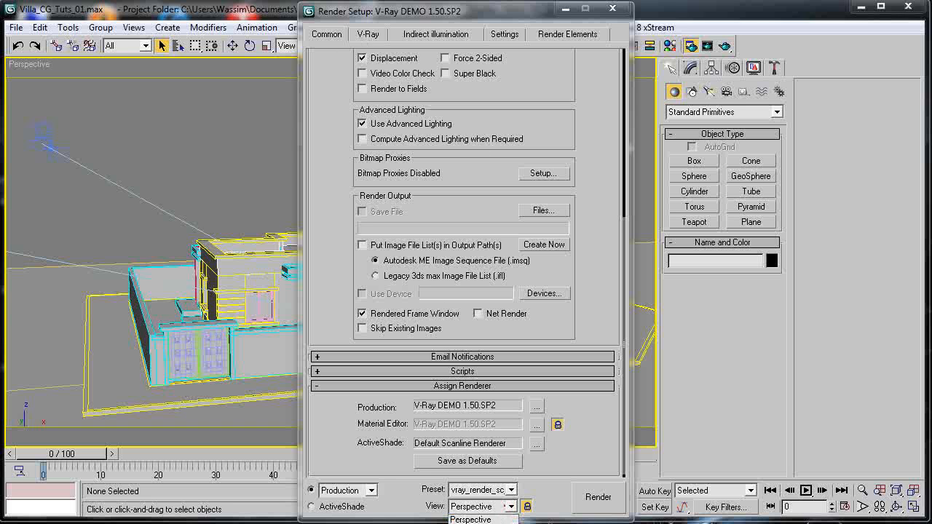
Save the render settings with all categories as the preset light_preset in the tutorial folder.
{"action": "left_click", "coordinate": [512, 490]}
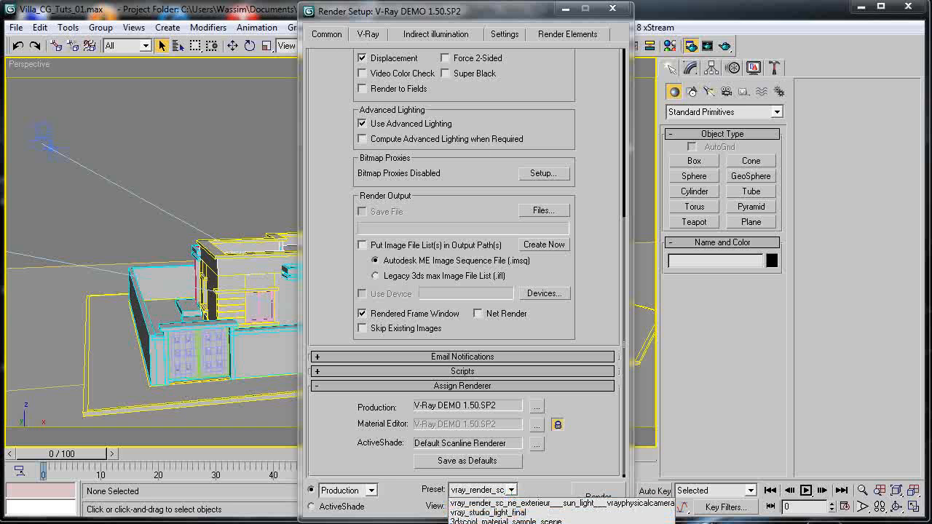
{"action": "left_click", "coordinate": [477, 523]}
{"action": "left_click_drag", "start_coordinate": [287, 50], "coordinate": [365, 49]}
{"action": "left_click", "coordinate": [323, 65]}
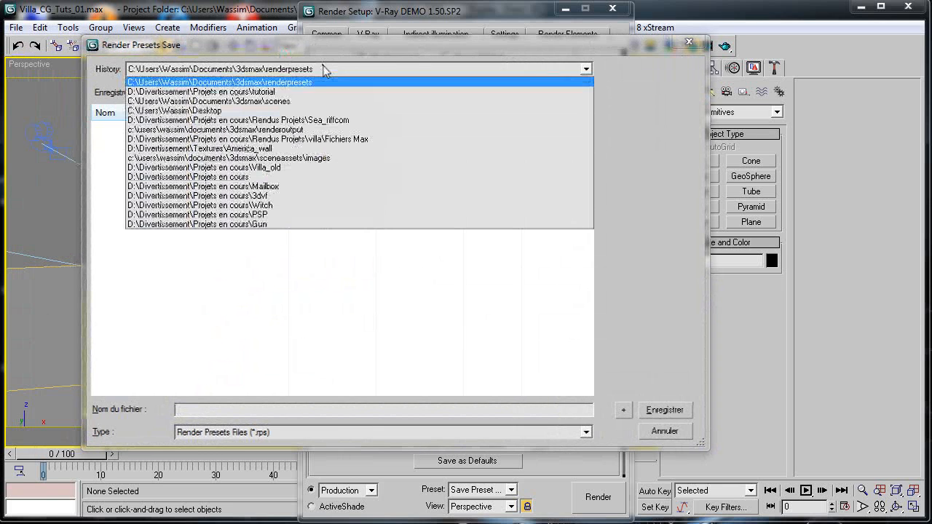
{"action": "left_click", "coordinate": [284, 92]}
{"action": "left_click", "coordinate": [215, 409]}
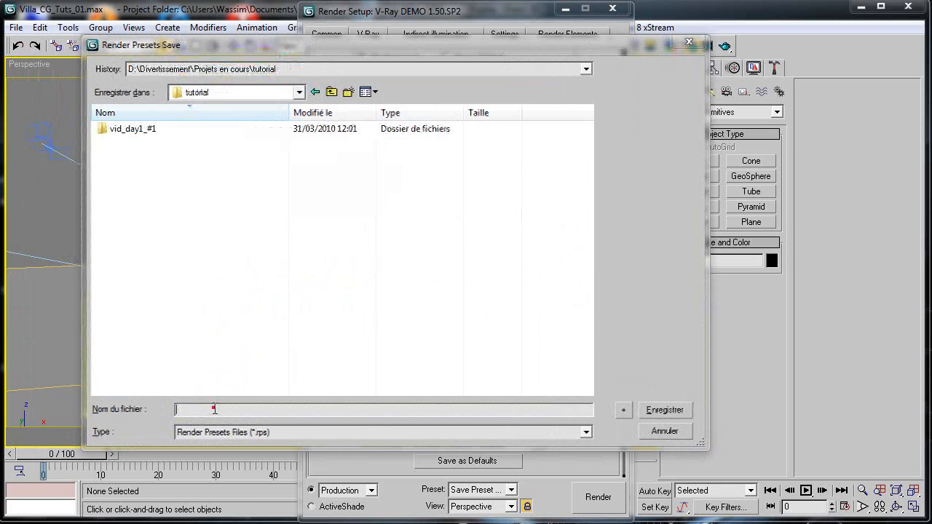
{"action": "type", "text": "light_preset"}
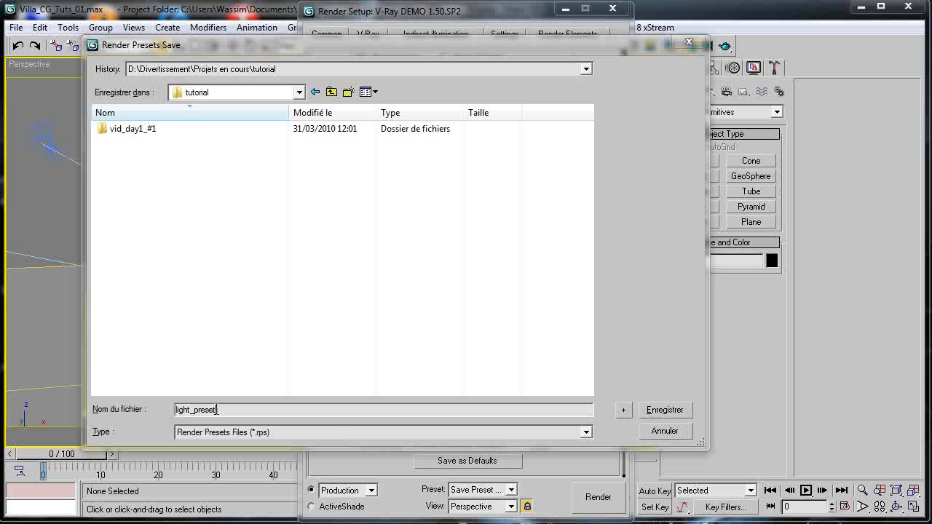
{"action": "left_click", "coordinate": [664, 410]}
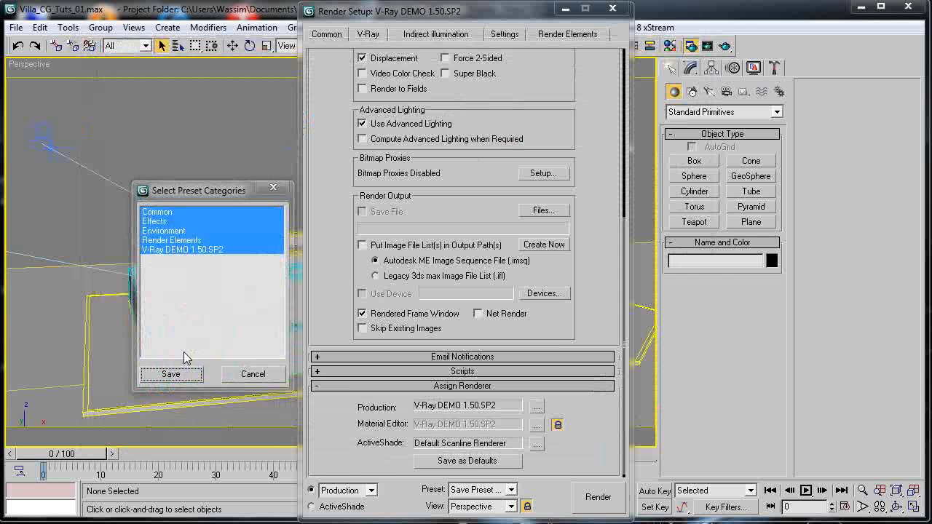
{"action": "left_click", "coordinate": [172, 374]}
Close the render setup and try a test render of the perspective view.
{"action": "left_click", "coordinate": [613, 8]}
{"action": "scroll", "coordinate": [418, 167], "scroll_direction": "down", "scroll_amount": 3}
{"action": "scroll", "coordinate": [391, 212], "scroll_direction": "up", "scroll_amount": 5}
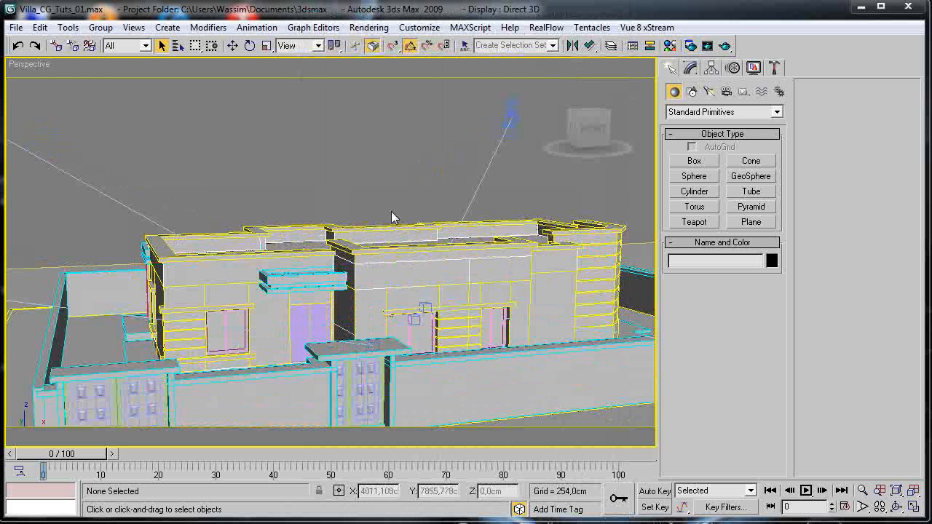
{"action": "scroll", "coordinate": [391, 217], "scroll_direction": "down", "scroll_amount": 2}
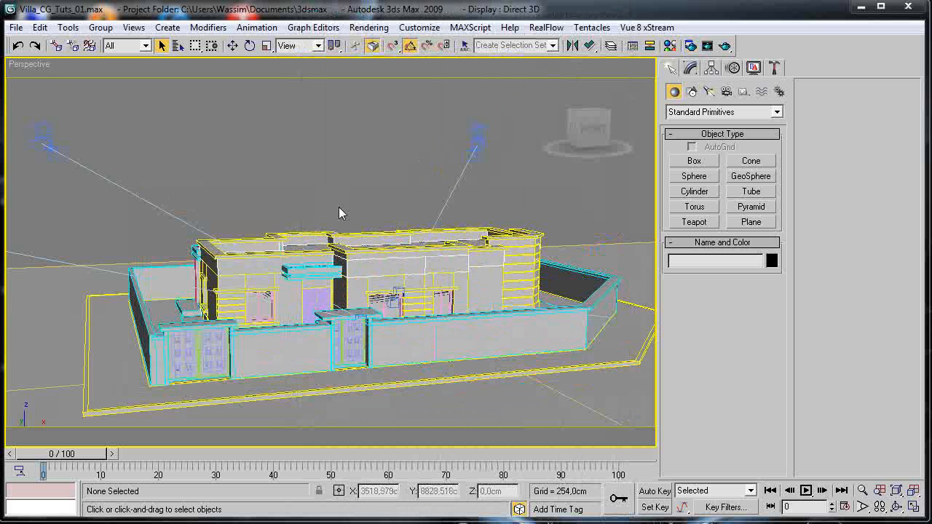
{"action": "left_click", "coordinate": [725, 46]}
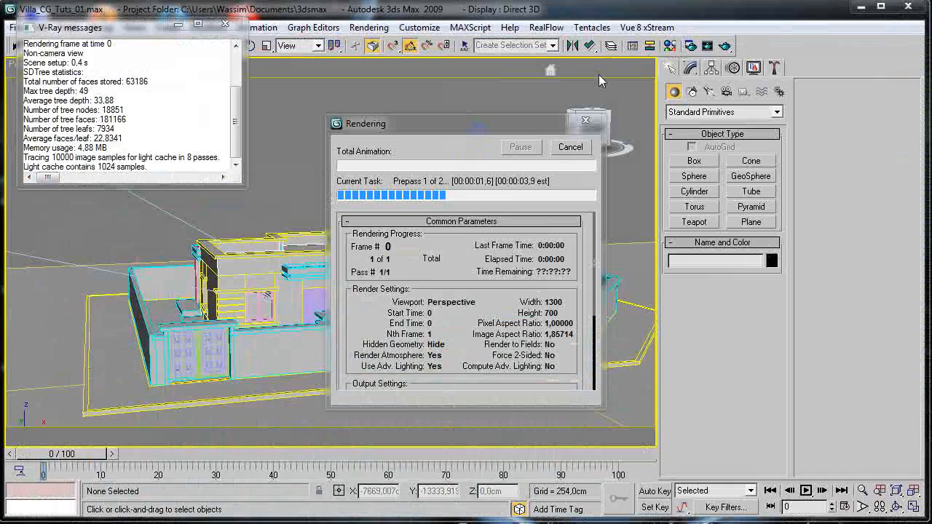
{"action": "left_click", "coordinate": [570, 148]}
Set the output size to 640x480, render the perspective view and inspect the villa in the V-Ray frame buffer.
{"action": "key", "text": "F10"}
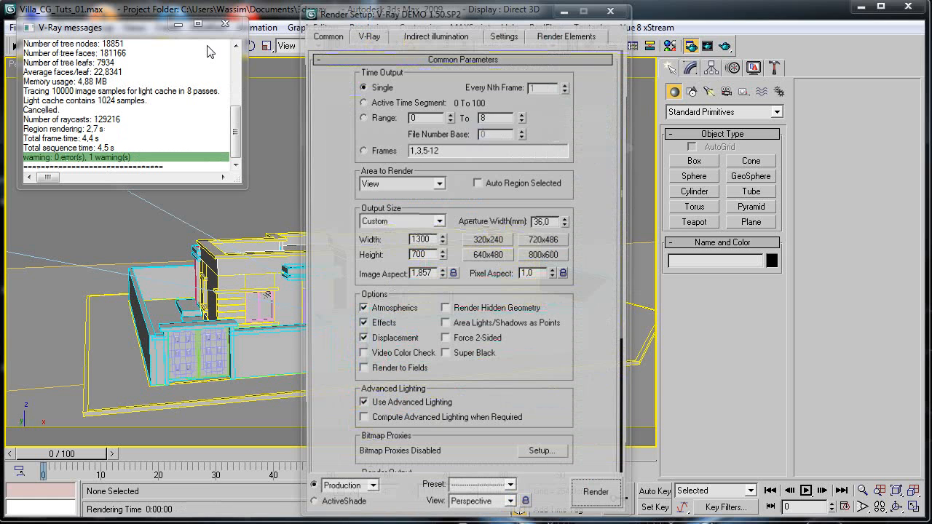
{"action": "left_click", "coordinate": [488, 255]}
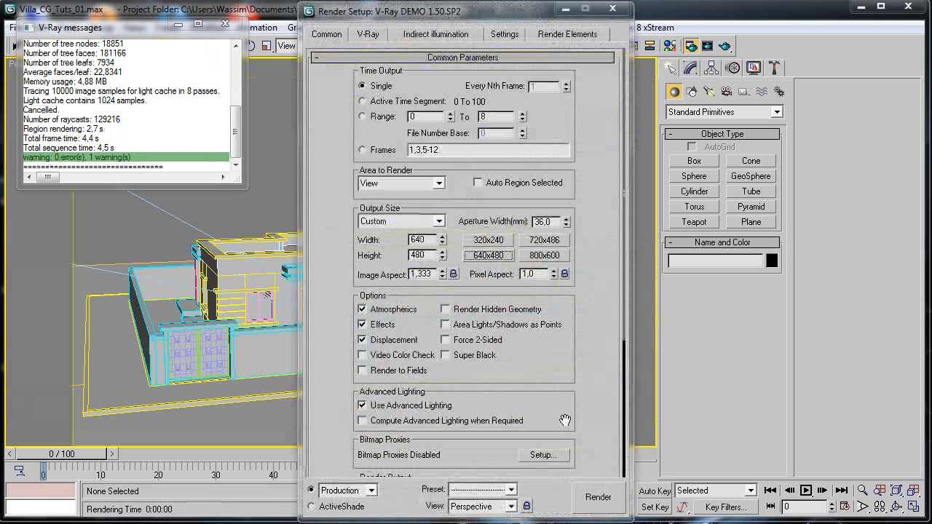
{"action": "left_click", "coordinate": [583, 506]}
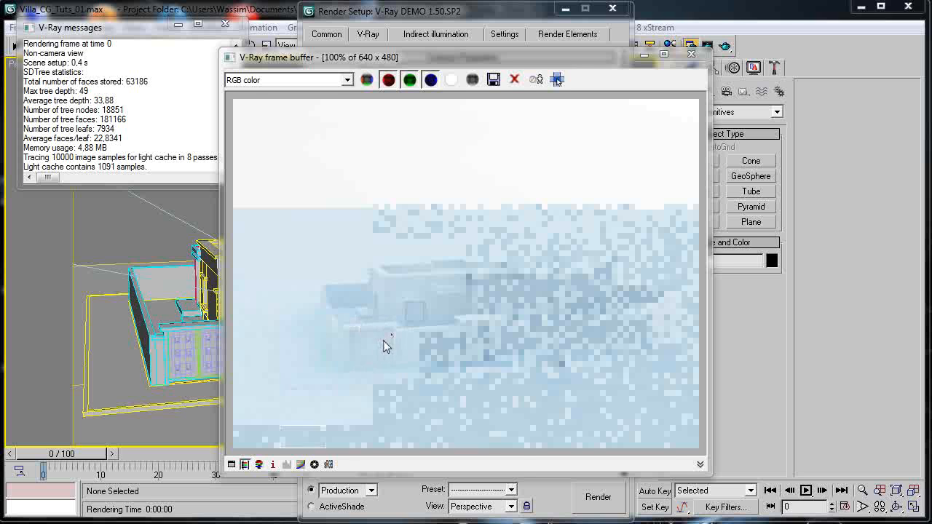
{"action": "scroll", "coordinate": [374, 345], "scroll_direction": "up", "scroll_amount": 1}
{"action": "middle_click_drag", "start_coordinate": [358, 335], "coordinate": [332, 378]}
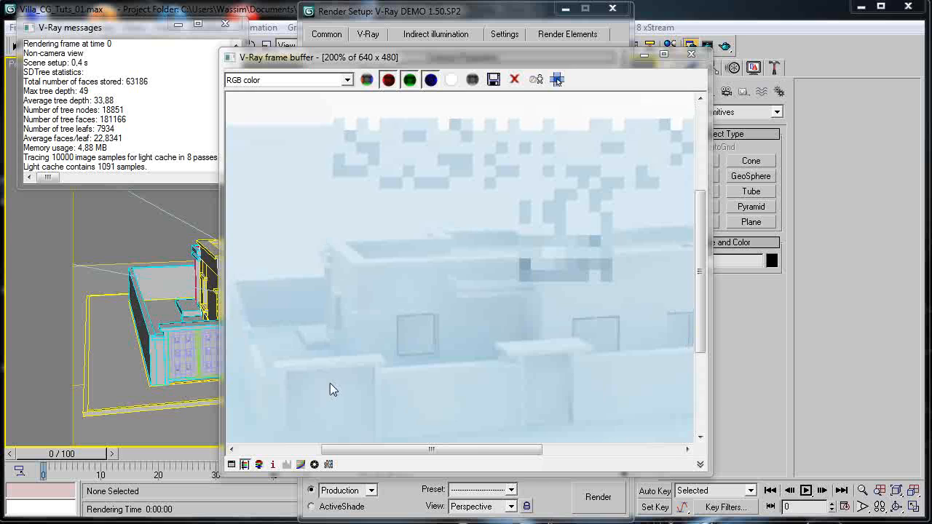
Inspect the finished villa render at 100% and 200%, and close the frame buffer, the V-Ray messages and the render setup.
{"action": "scroll", "coordinate": [330, 372], "scroll_direction": "down", "scroll_amount": 1}
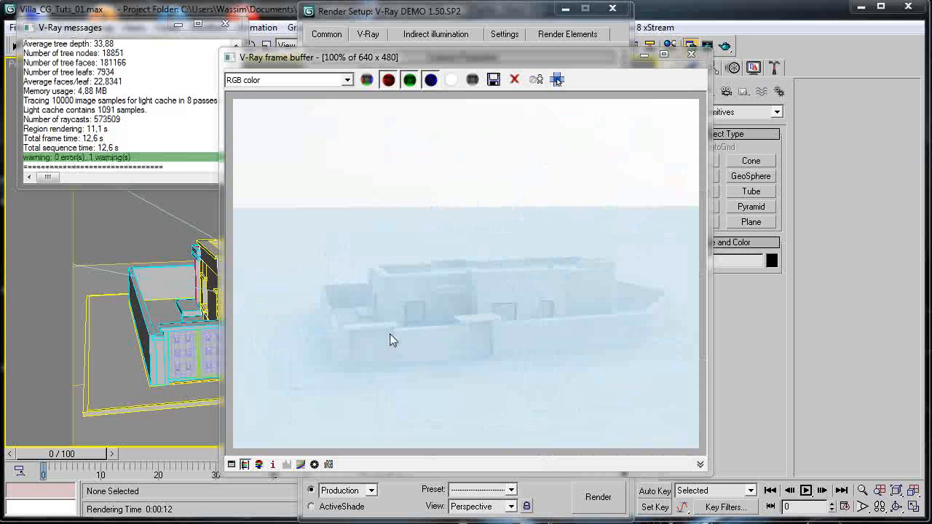
{"action": "scroll", "coordinate": [428, 340], "scroll_direction": "up", "scroll_amount": 1}
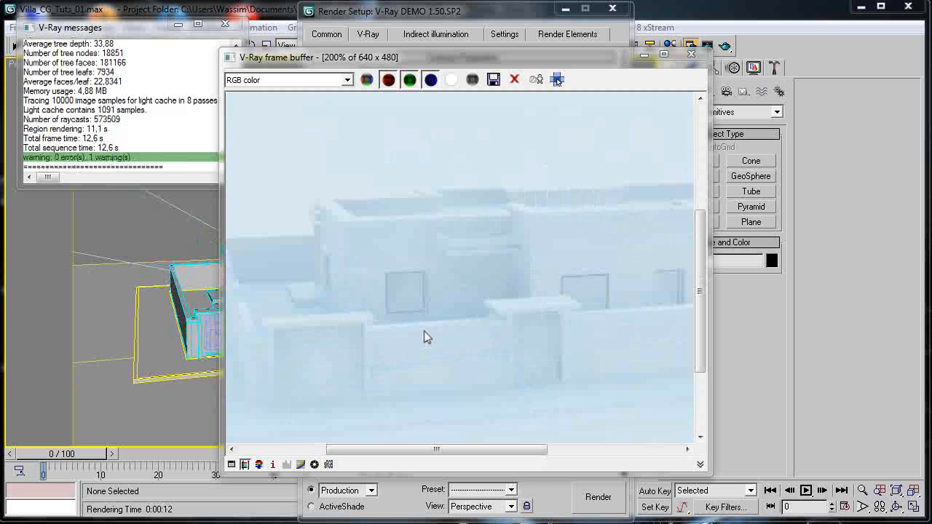
{"action": "scroll", "coordinate": [424, 333], "scroll_direction": "down", "scroll_amount": 1}
{"action": "scroll", "coordinate": [383, 345], "scroll_direction": "up", "scroll_amount": 1}
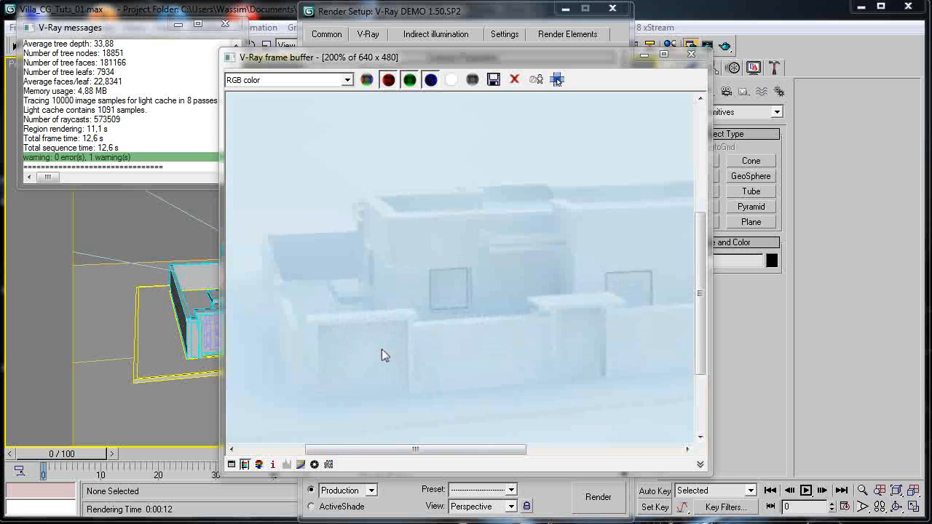
{"action": "scroll", "coordinate": [387, 347], "scroll_direction": "down", "scroll_amount": 1}
{"action": "left_click", "coordinate": [691, 54]}
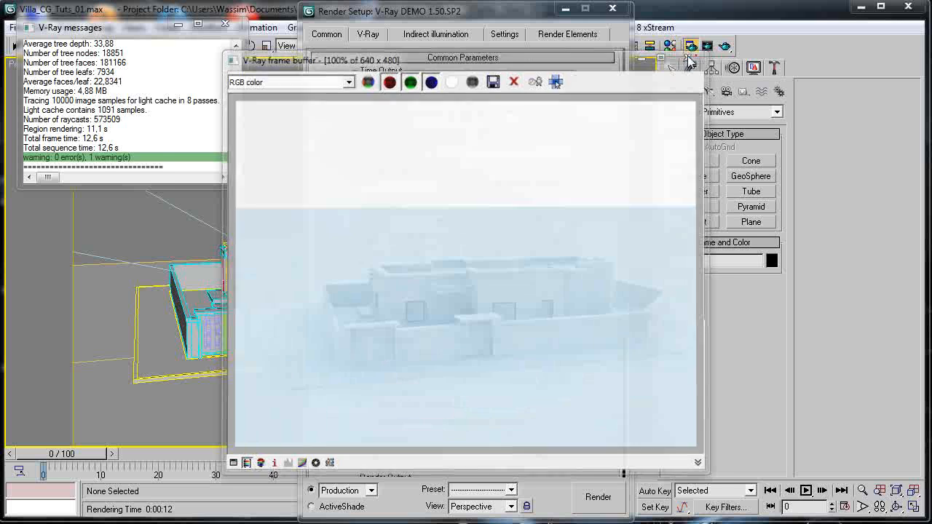
{"action": "left_click", "coordinate": [226, 24]}
{"action": "left_click", "coordinate": [613, 9]}
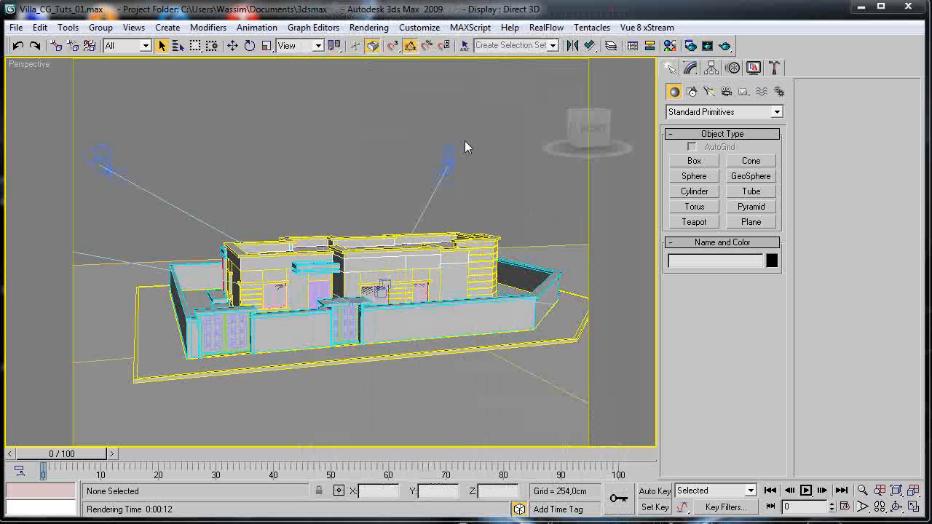
Look over the villa and its existing cameras in the perspective view, selecting Caméra02 to check its aim.
{"action": "middle_click_drag", "start_coordinate": [391, 189], "coordinate": [392, 207]}
{"action": "scroll", "coordinate": [391, 207], "scroll_direction": "down", "scroll_amount": 3}
{"action": "scroll", "coordinate": [387, 208], "scroll_direction": "down", "scroll_amount": 3}
{"action": "scroll", "coordinate": [387, 208], "scroll_direction": "up", "scroll_amount": 3}
{"action": "scroll", "coordinate": [386, 213], "scroll_direction": "down", "scroll_amount": 3}
{"action": "scroll", "coordinate": [386, 217], "scroll_direction": "up", "scroll_amount": 3}
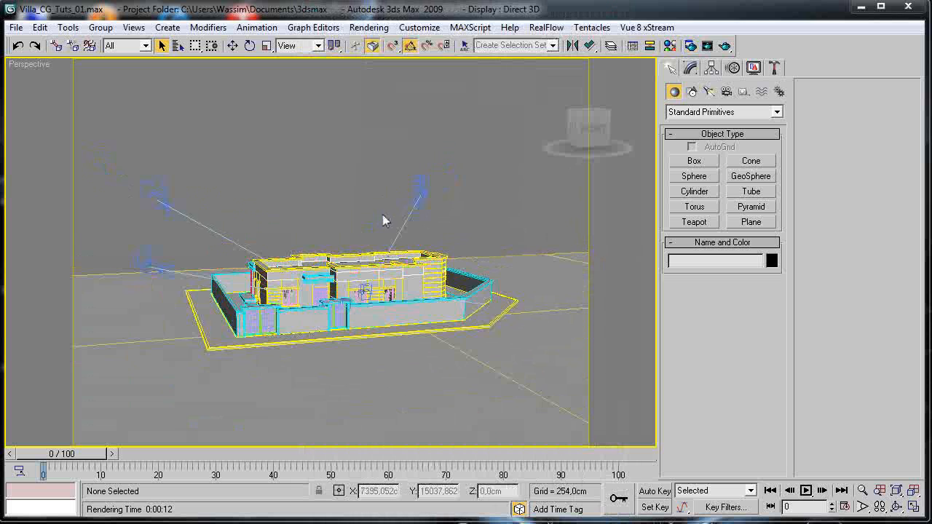
{"action": "scroll", "coordinate": [380, 244], "scroll_direction": "up", "scroll_amount": 3}
{"action": "scroll", "coordinate": [380, 241], "scroll_direction": "down", "scroll_amount": 2}
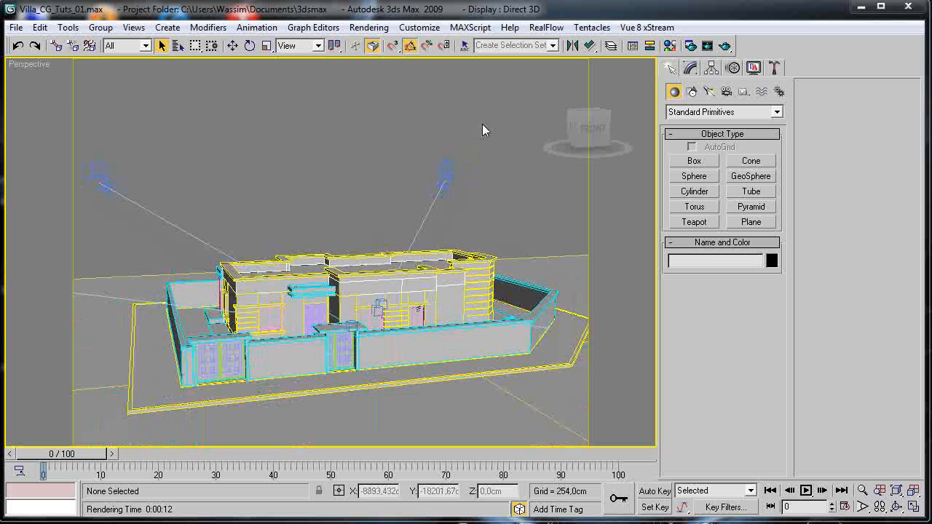
{"action": "left_click", "coordinate": [444, 169]}
{"action": "right_click", "coordinate": [447, 175]}
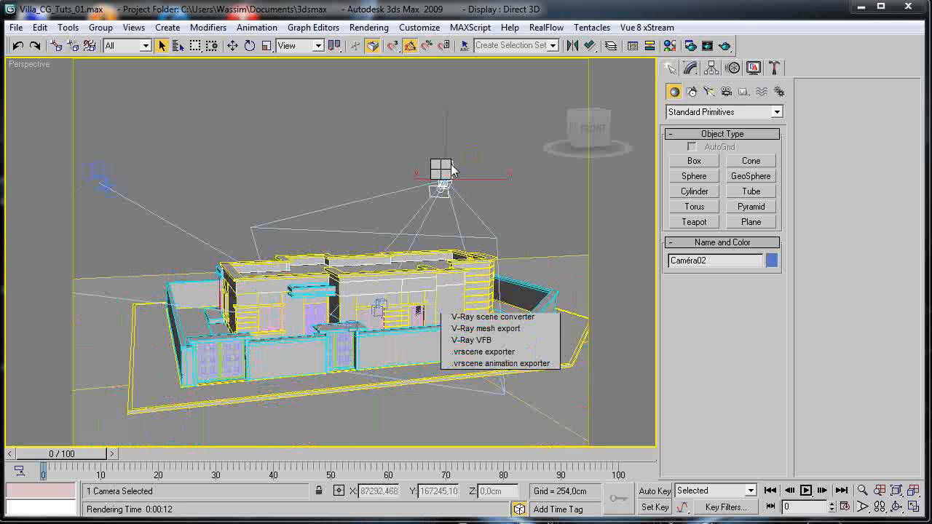
{"action": "left_click", "coordinate": [452, 318]}
{"action": "left_click", "coordinate": [671, 370]}
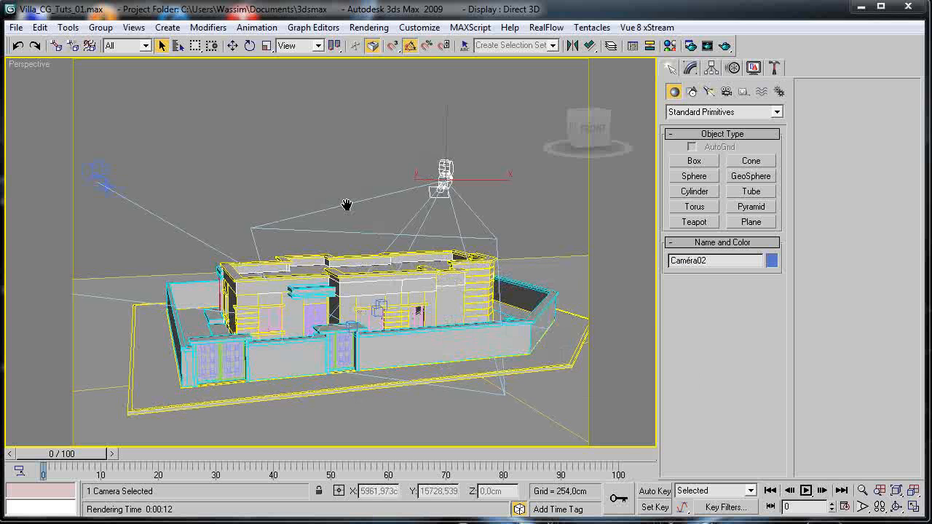
Create a VRayPhysicalCamera in the left view, from about Y 2435, Z 1046 cm beside the existing cameras, targeting the villa's base.
{"action": "scroll", "coordinate": [347, 205], "scroll_direction": "down", "scroll_amount": 2}
{"action": "key", "text": "l"}
{"action": "key", "text": "z"}
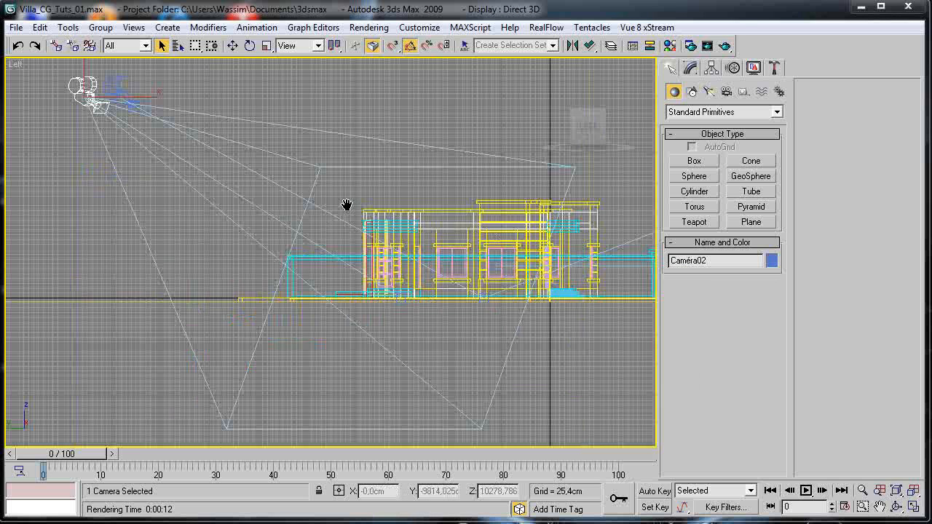
{"action": "middle_click_drag", "start_coordinate": [262, 232], "coordinate": [280, 260]}
{"action": "left_click", "coordinate": [323, 151]}
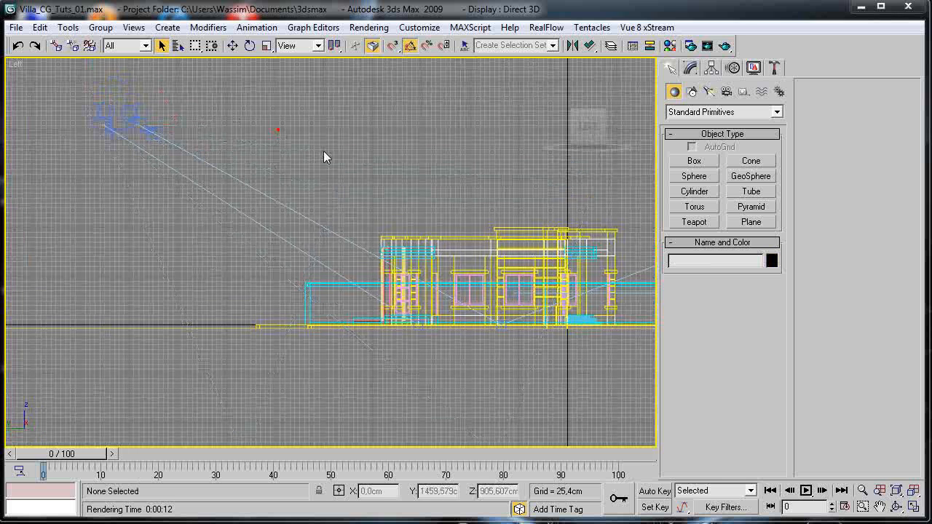
{"action": "left_click", "coordinate": [727, 91]}
{"action": "left_click", "coordinate": [724, 112]}
{"action": "left_click", "coordinate": [688, 131]}
{"action": "left_click", "coordinate": [751, 161]}
{"action": "left_click_drag", "start_coordinate": [102, 126], "coordinate": [422, 328]}
{"action": "right_click", "coordinate": [422, 328]}
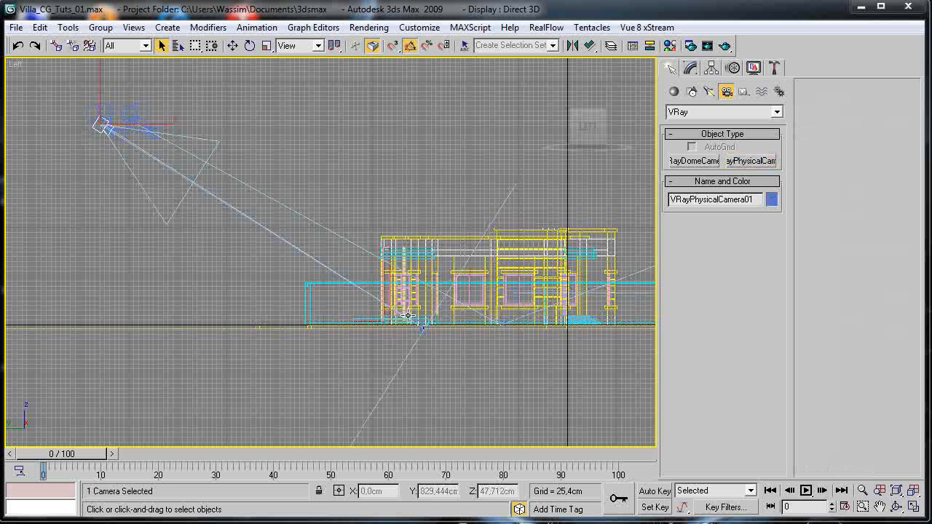
{"action": "right_click", "coordinate": [369, 298]}
{"action": "key", "text": "Escape"}
In the top view, move VRayPhysicalCamera01 to about X -993, Y 2242 cm, near the existing camera beyond the villa's upper-left corner.
{"action": "key", "text": "t"}
{"action": "scroll", "coordinate": [333, 270], "scroll_direction": "down", "scroll_amount": 6}
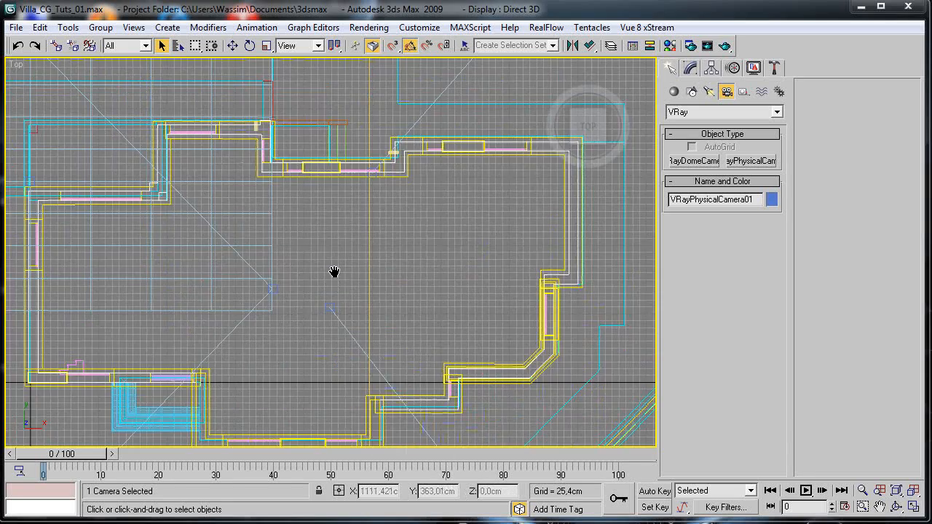
{"action": "right_click", "coordinate": [456, 313]}
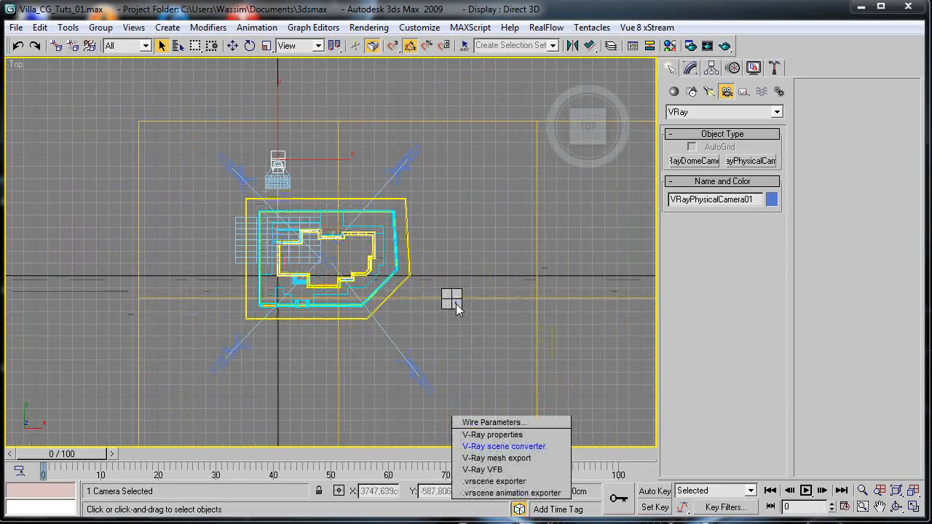
{"action": "key", "text": "Delete"}
{"action": "scroll", "coordinate": [314, 124], "scroll_direction": "down", "scroll_amount": 3}
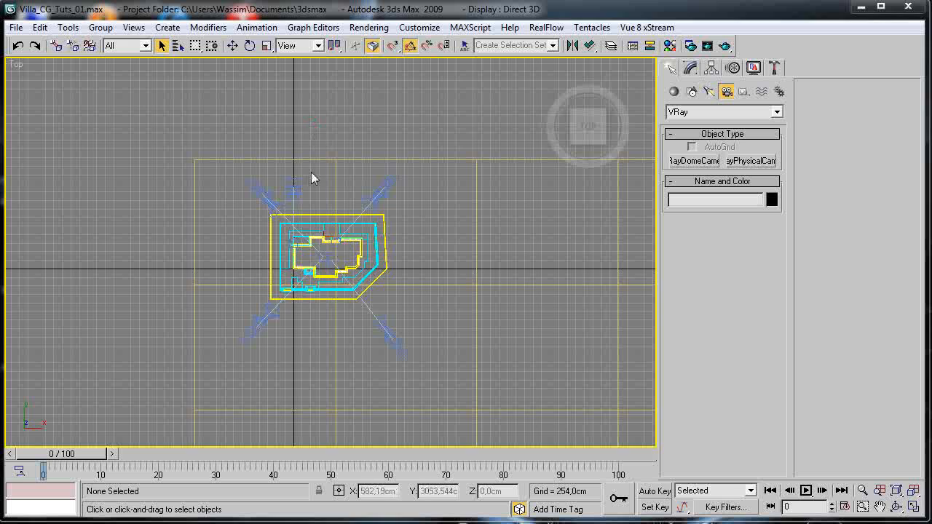
{"action": "scroll", "coordinate": [306, 186], "scroll_direction": "up", "scroll_amount": 5}
{"action": "left_click", "coordinate": [259, 126]}
{"action": "key", "text": "w"}
{"action": "scroll", "coordinate": [395, 192], "scroll_direction": "up", "scroll_amount": 3}
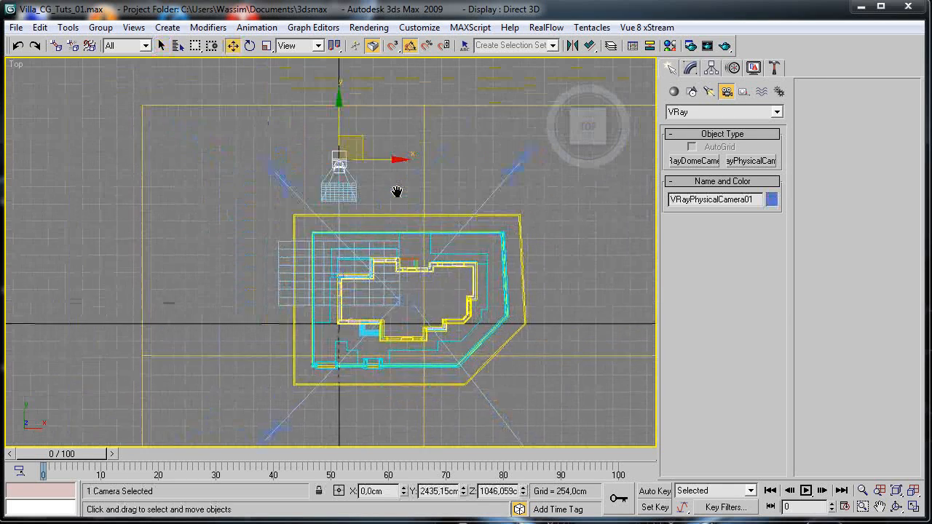
{"action": "left_click_drag", "start_coordinate": [367, 98], "coordinate": [272, 117]}
{"action": "scroll", "coordinate": [425, 318], "scroll_direction": "up", "scroll_amount": 10}
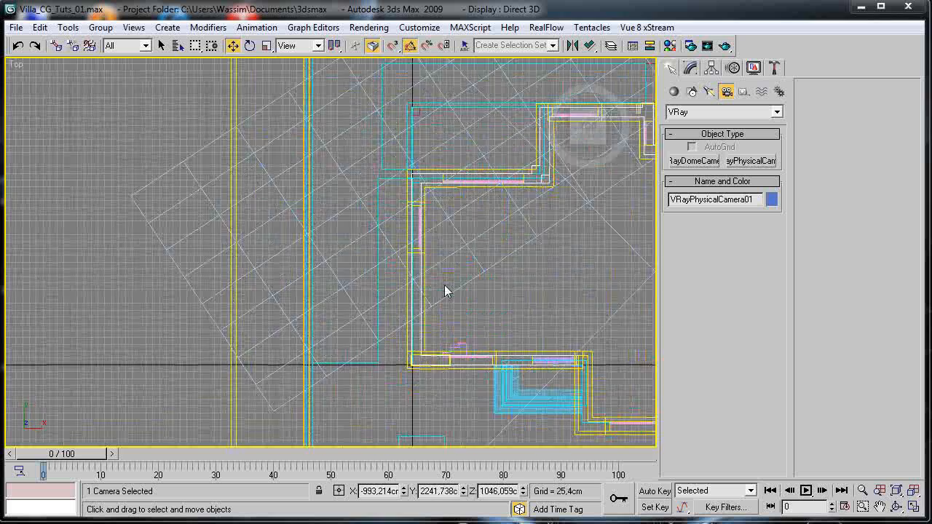
Move the target of VRayPhysicalCamera01 to the villa's centre, at about X 897, Y 336 cm.
{"action": "scroll", "coordinate": [454, 290], "scroll_direction": "up", "scroll_amount": 2}
{"action": "left_click", "coordinate": [520, 253]}
{"action": "scroll", "coordinate": [425, 314], "scroll_direction": "down", "scroll_amount": 10}
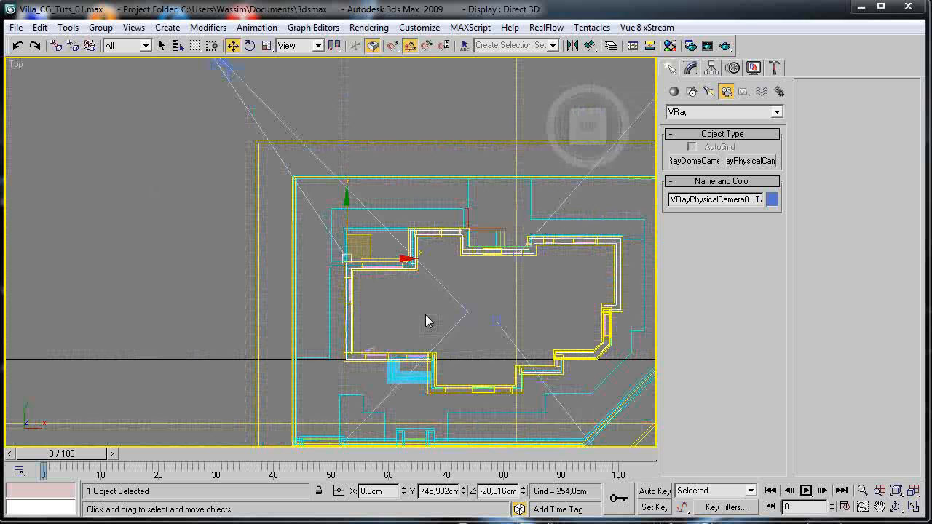
{"action": "left_click_drag", "start_coordinate": [370, 239], "coordinate": [491, 293]}
{"action": "middle_click_drag", "start_coordinate": [314, 220], "coordinate": [490, 405]}
Nudge VRayPhysicalCamera01 to line up with the existing corner camera at about X -963, Y 2253 cm, and deselect it.
{"action": "scroll", "coordinate": [449, 341], "scroll_direction": "up", "scroll_amount": 5}
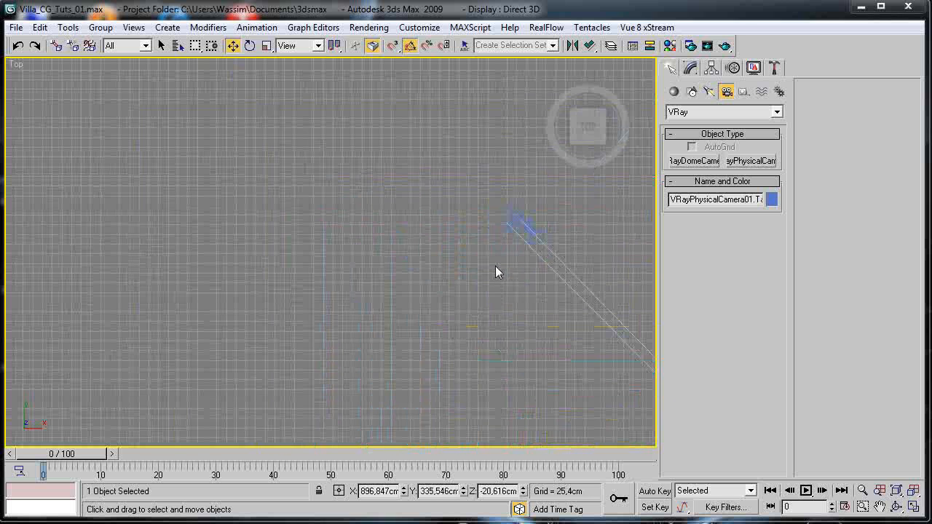
{"action": "left_click", "coordinate": [499, 233]}
{"action": "left_click", "coordinate": [507, 224]}
{"action": "left_click_drag", "start_coordinate": [531, 197], "coordinate": [541, 192]}
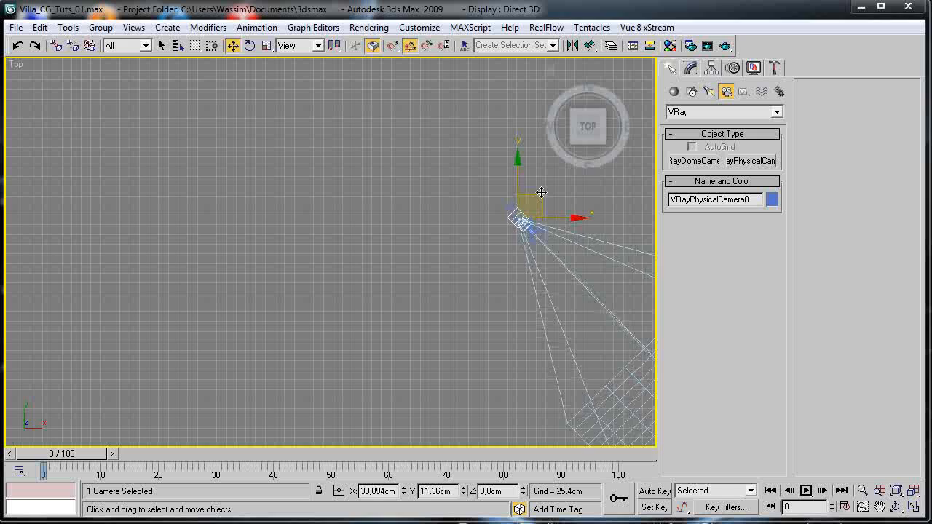
{"action": "scroll", "coordinate": [381, 235], "scroll_direction": "down", "scroll_amount": 8}
{"action": "middle_click_drag", "start_coordinate": [444, 333], "coordinate": [345, 170]}
{"action": "middle_click_drag", "start_coordinate": [346, 247], "coordinate": [412, 287]}
{"action": "middle_click_drag", "start_coordinate": [421, 156], "coordinate": [424, 131]}
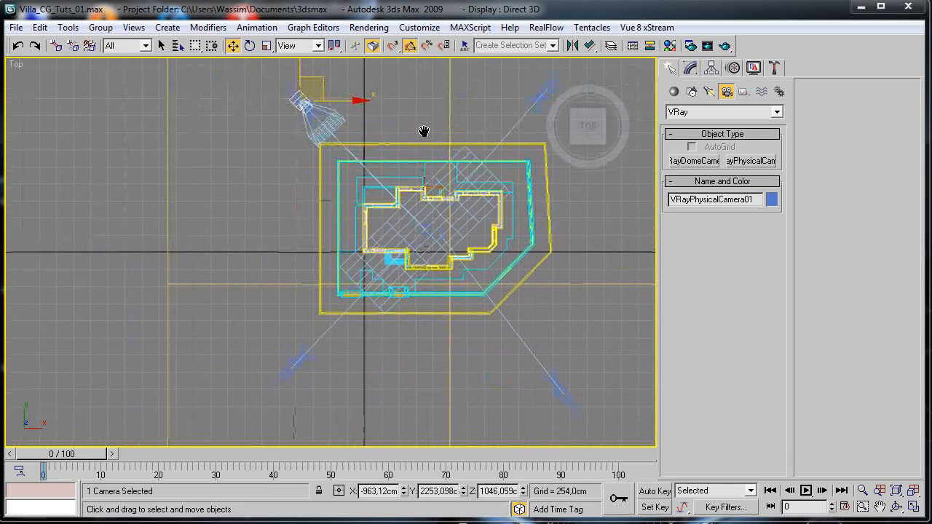
{"action": "scroll", "coordinate": [424, 131], "scroll_direction": "down", "scroll_amount": 1}
{"action": "left_click", "coordinate": [424, 131]}
{"action": "left_click", "coordinate": [309, 147]}
{"action": "left_click", "coordinate": [309, 148]}
{"action": "scroll", "coordinate": [411, 260], "scroll_direction": "up", "scroll_amount": 2}
{"action": "middle_click_drag", "start_coordinate": [393, 234], "coordinate": [411, 279]}
{"action": "scroll", "coordinate": [408, 275], "scroll_direction": "down", "scroll_amount": 1}
{"action": "scroll", "coordinate": [362, 195], "scroll_direction": "down", "scroll_amount": 2}
{"action": "left_click", "coordinate": [236, 173]}
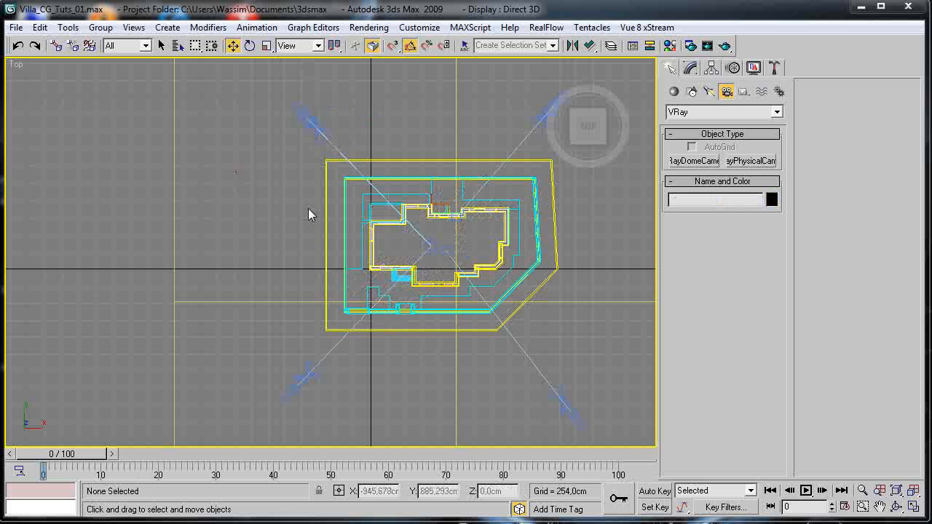
Create a second VRayPhysicalCamera in the top view at about X -1281, Y -1870 cm, beyond the lower-left corner, targeting the villa's centre.
{"action": "scroll", "coordinate": [348, 214], "scroll_direction": "up", "scroll_amount": 1}
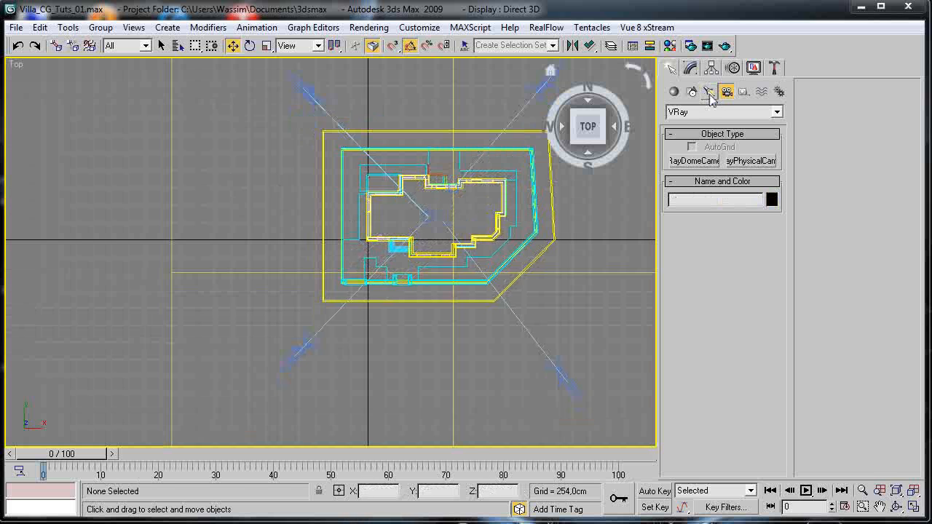
{"action": "left_click", "coordinate": [746, 162]}
{"action": "left_click_drag", "start_coordinate": [283, 364], "coordinate": [430, 214]}
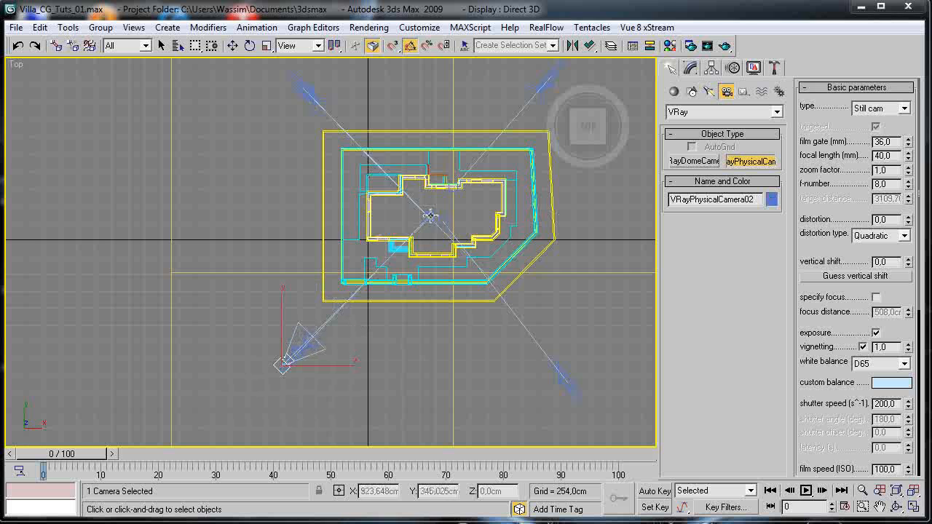
{"action": "key", "text": "w"}
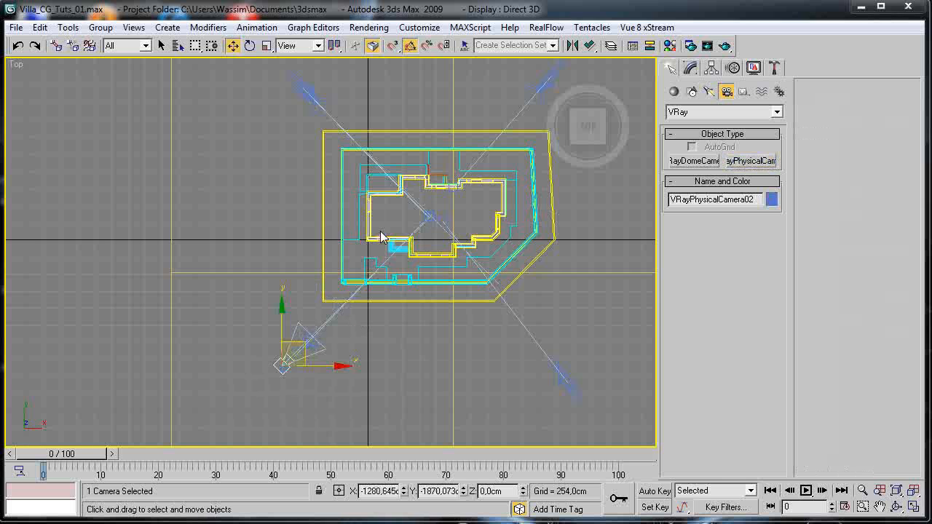
In the left view, clone VRayPhysicalCamera02 as one copy, placed higher and farther out at about Y -2047, Z 160 cm.
{"action": "key", "text": "l"}
{"action": "scroll", "coordinate": [338, 223], "scroll_direction": "down", "scroll_amount": 8}
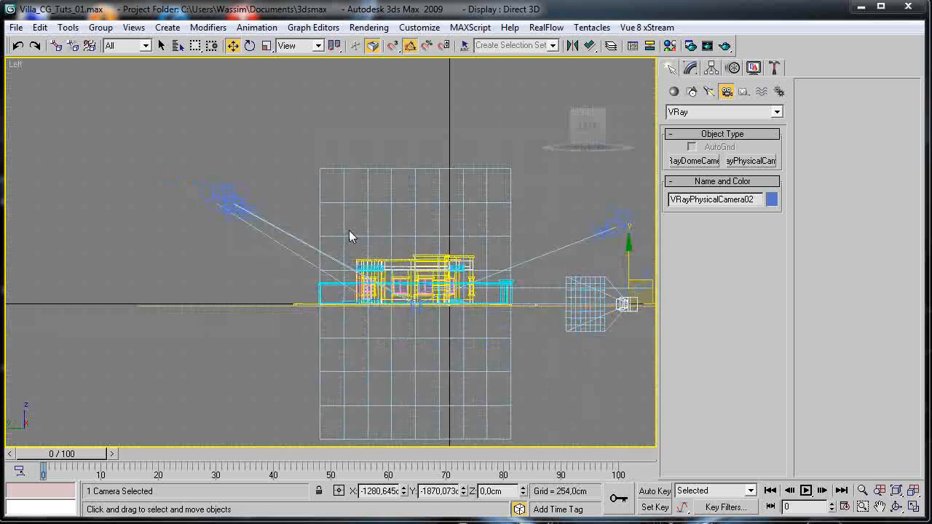
{"action": "scroll", "coordinate": [480, 271], "scroll_direction": "up", "scroll_amount": 10}
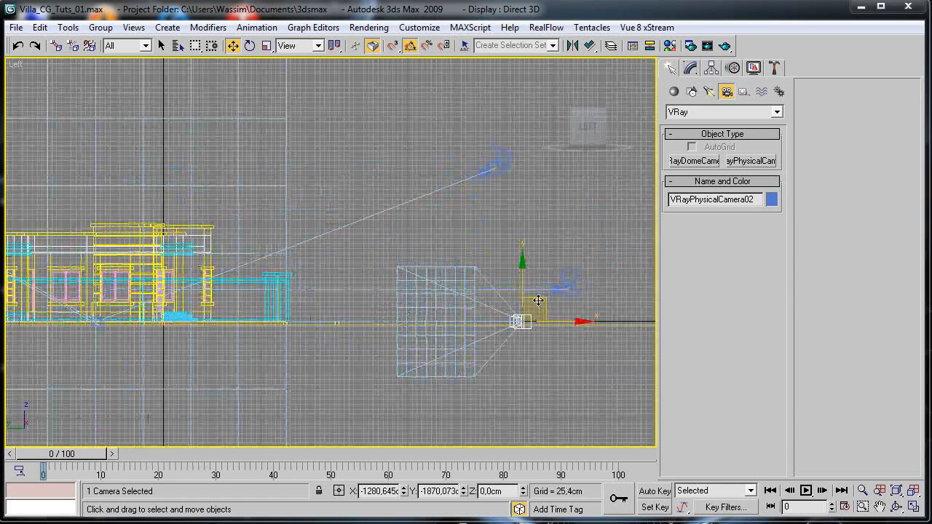
{"action": "mouse_move", "coordinate": [538, 301]}
{"action": "left_mouse_down"}
{"action": "mouse_move", "coordinate": [596, 257]}
{"action": "mouse_move", "coordinate": [554, 172]}
{"action": "mouse_move", "coordinate": [564, 143]}
{"action": "mouse_move", "coordinate": [536, 136]}
{"action": "mouse_move", "coordinate": [512, 153]}
{"action": "mouse_move", "coordinate": [564, 243]}
{"action": "mouse_move", "coordinate": [523, 164]}
{"action": "mouse_move", "coordinate": [573, 245]}
{"action": "mouse_move", "coordinate": [615, 261]}
{"action": "mouse_move", "coordinate": [569, 263]}
{"action": "left_mouse_up"}
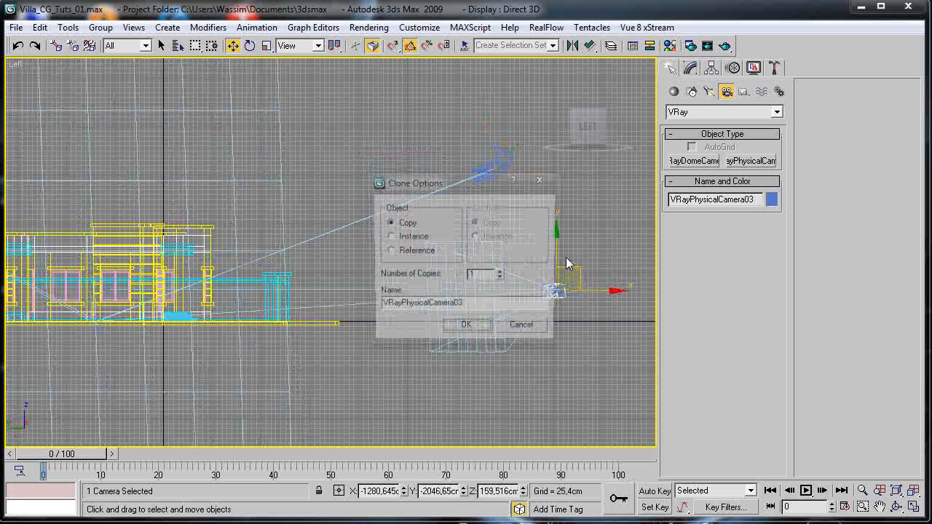
{"action": "left_click", "coordinate": [455, 329]}
Select VRayPhysicalCamera03.Target from the scene list and raise it about 167 cm in the left view.
{"action": "middle_click_drag", "start_coordinate": [121, 309], "coordinate": [243, 287]}
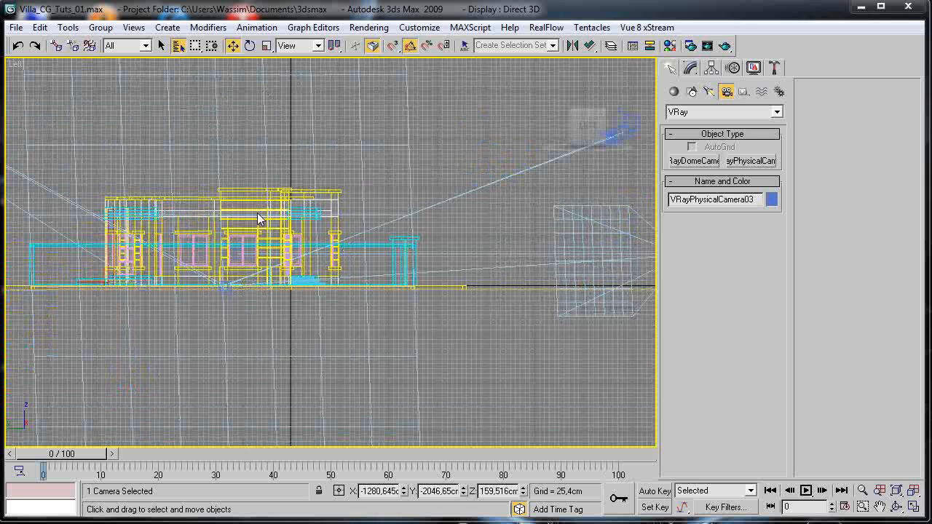
{"action": "key", "text": "h"}
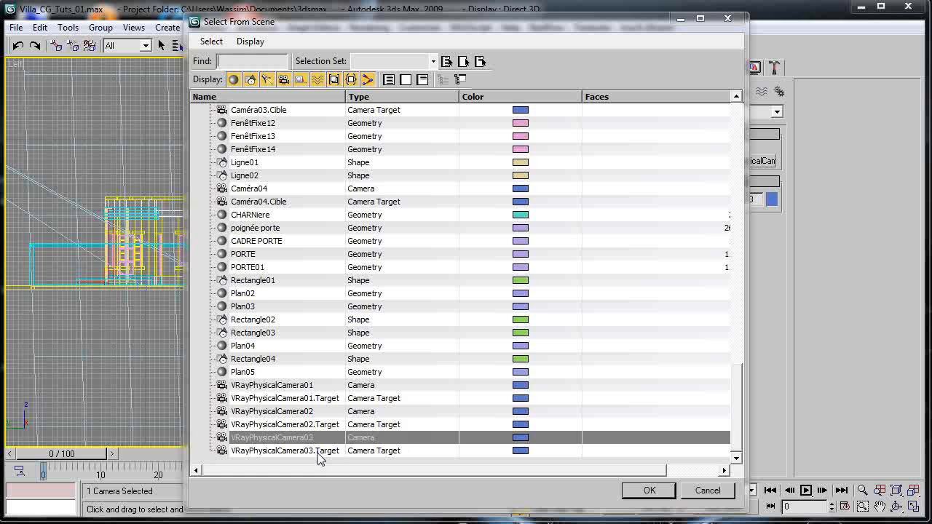
{"action": "double_click", "coordinate": [318, 451]}
{"action": "left_click_drag", "start_coordinate": [222, 252], "coordinate": [226, 224]}
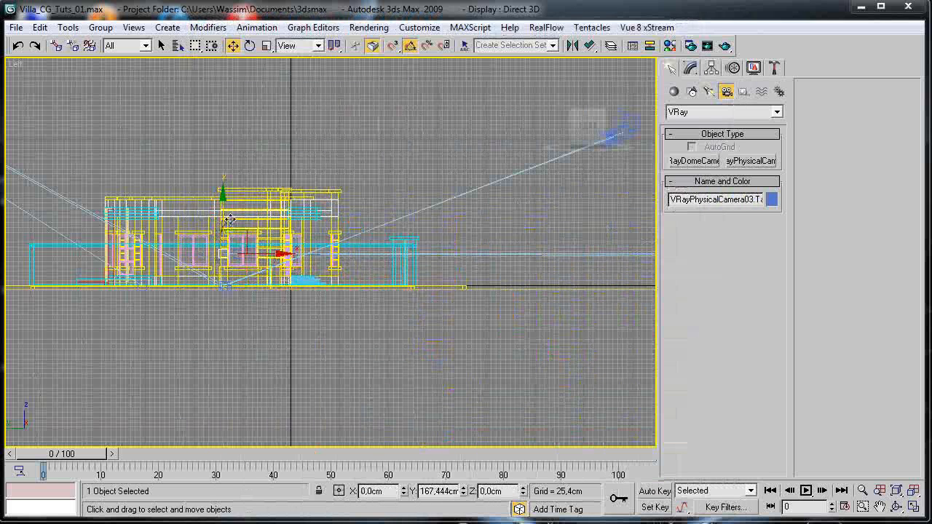
In the top view, clone VRayPhysicalCamera01 as one copy beyond the villa's upper-right corner, at about X 2644, Y 2341 cm.
{"action": "scroll", "coordinate": [466, 420], "scroll_direction": "down", "scroll_amount": 5}
{"action": "middle_click_drag", "start_coordinate": [22, 284], "coordinate": [144, 314]}
{"action": "scroll", "coordinate": [284, 320], "scroll_direction": "up", "scroll_amount": 5}
{"action": "left_click", "coordinate": [335, 207]}
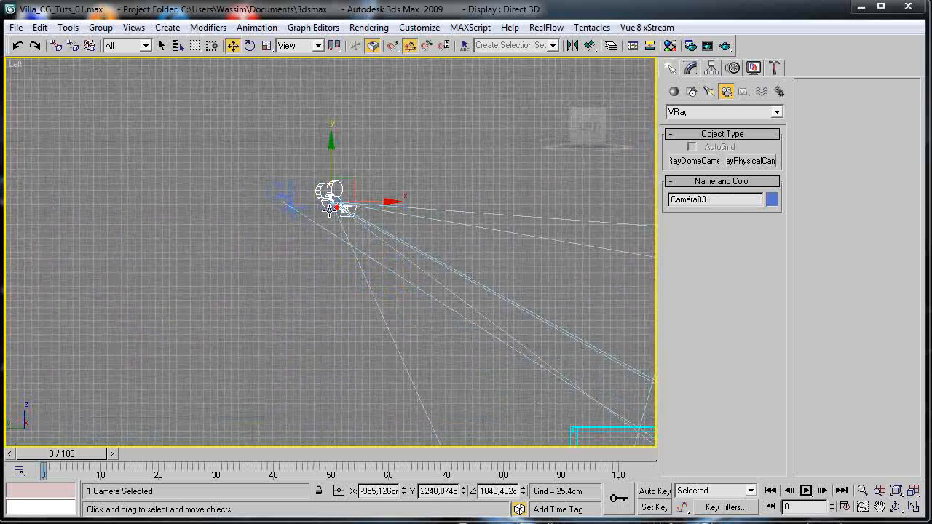
{"action": "key", "text": "t"}
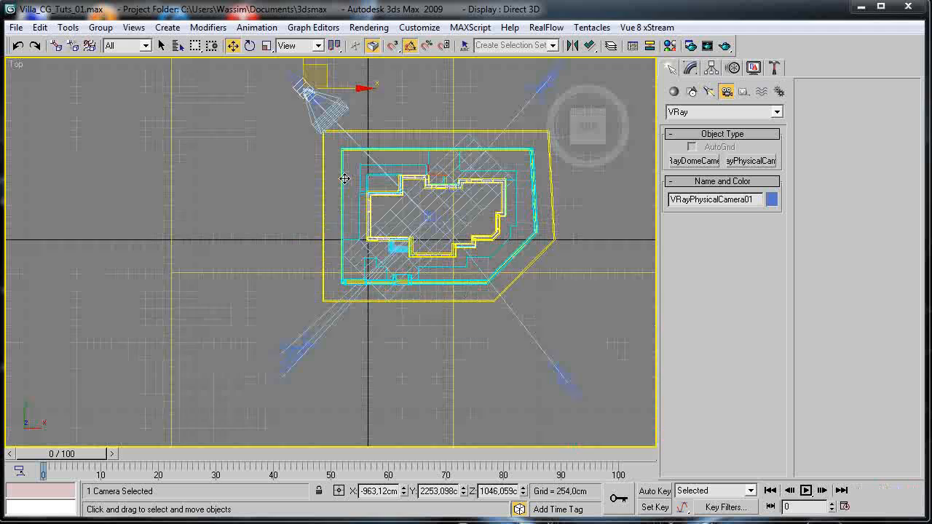
{"action": "scroll", "coordinate": [325, 207], "scroll_direction": "down", "scroll_amount": 2}
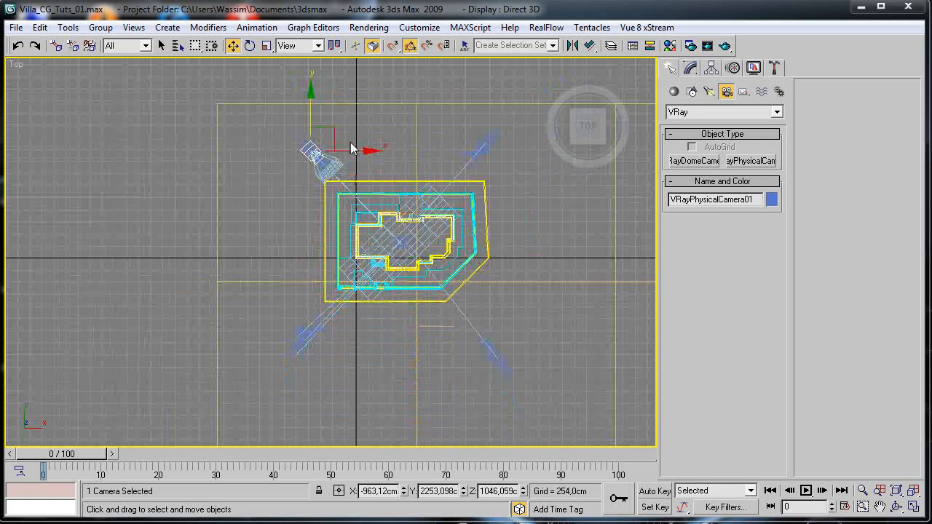
{"action": "left_click_drag", "start_coordinate": [331, 129], "coordinate": [503, 128]}
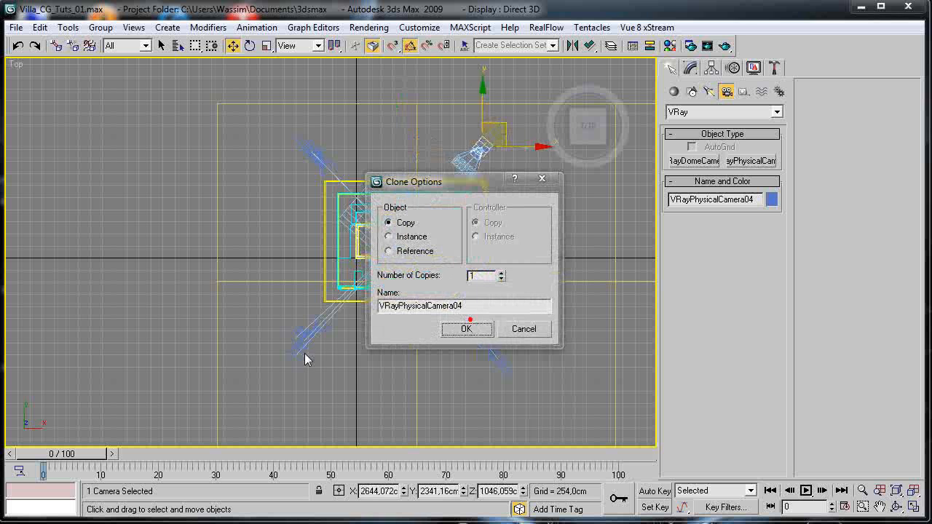
Accept the clone options for one independent copy of the camera beyond the villa's upper-right corner.
{"action": "left_click", "coordinate": [454, 334]}
{"action": "middle_click_drag", "start_coordinate": [375, 313], "coordinate": [383, 247]}
{"action": "scroll", "coordinate": [382, 246], "scroll_direction": "up", "scroll_amount": 4}
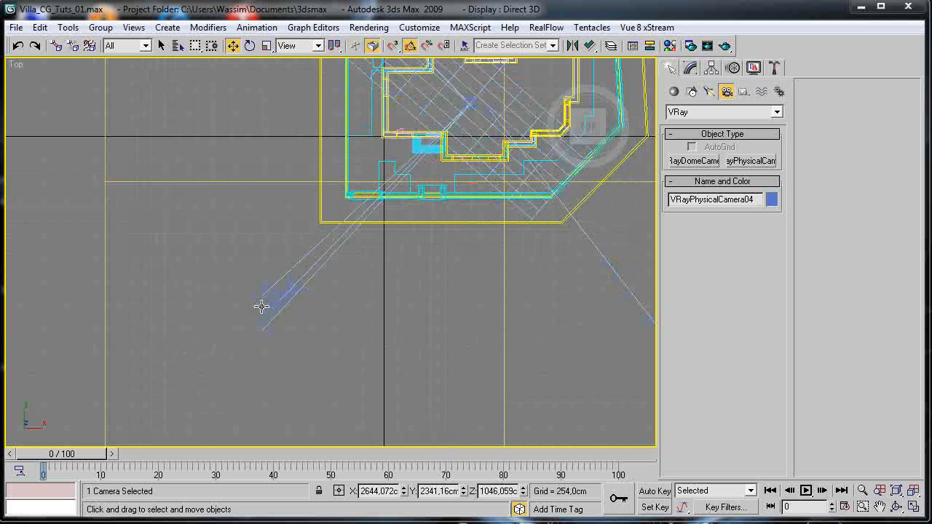
{"action": "left_click", "coordinate": [256, 298]}
{"action": "scroll", "coordinate": [199, 316], "scroll_direction": "down", "scroll_amount": 2}
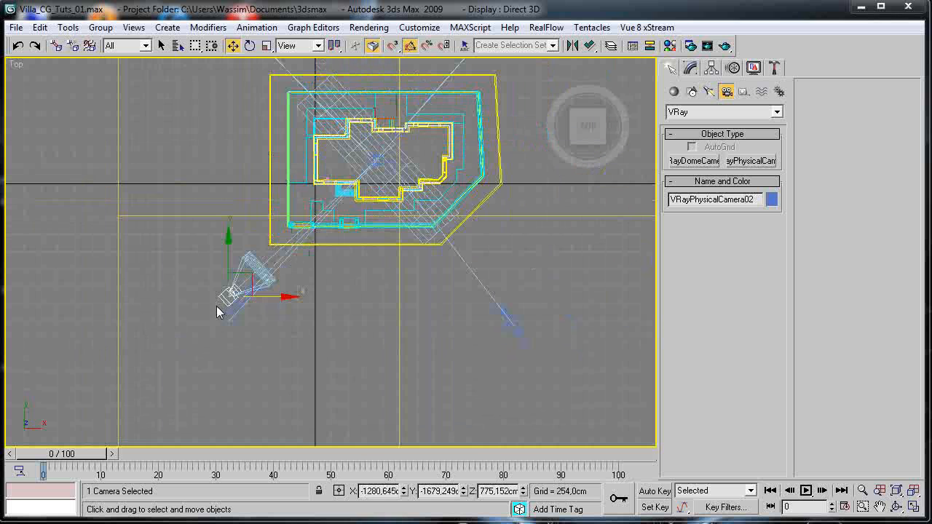
{"action": "left_click_drag", "start_coordinate": [247, 280], "coordinate": [535, 316]}
{"action": "key", "text": "ctrl+z"}
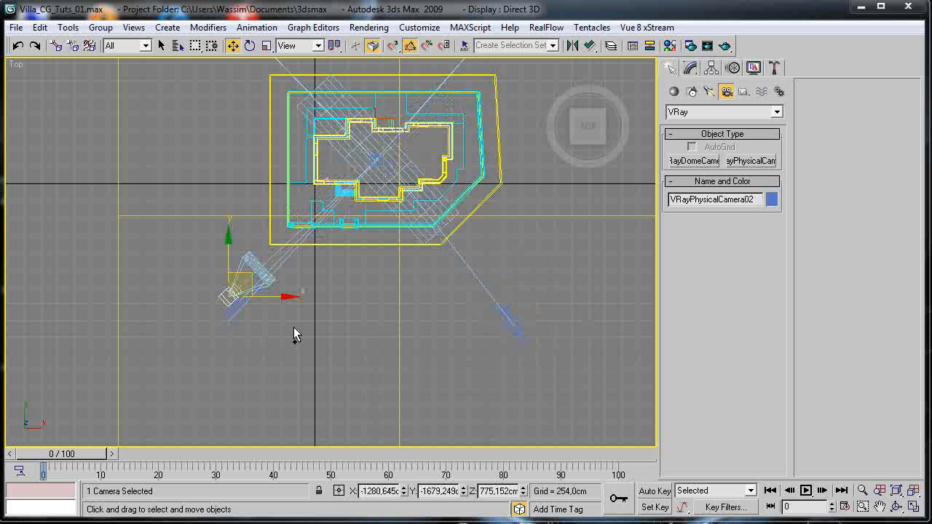
In the top view, move VRayPhysicalCamera03 beyond the villa's lower-right corner, at about X 2860, Y -1947 cm.
{"action": "left_click", "coordinate": [218, 323]}
{"action": "left_click", "coordinate": [226, 320]}
{"action": "left_click_drag", "start_coordinate": [253, 298], "coordinate": [531, 291]}
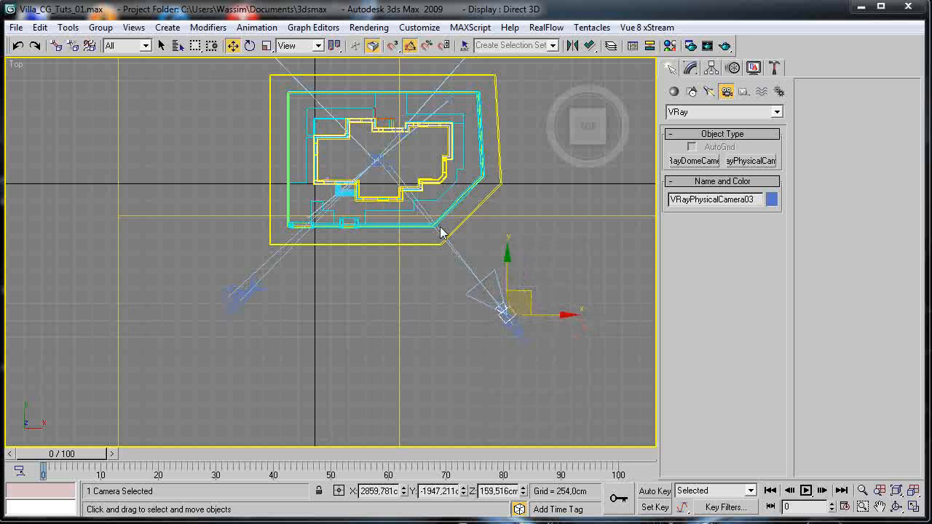
In the top view, move VRayPhysicalCamera03.Target inside the villa to about X 1113, Y 272 cm.
{"action": "scroll", "coordinate": [400, 197], "scroll_direction": "up", "scroll_amount": 6}
{"action": "middle_click_drag", "start_coordinate": [408, 172], "coordinate": [368, 396]}
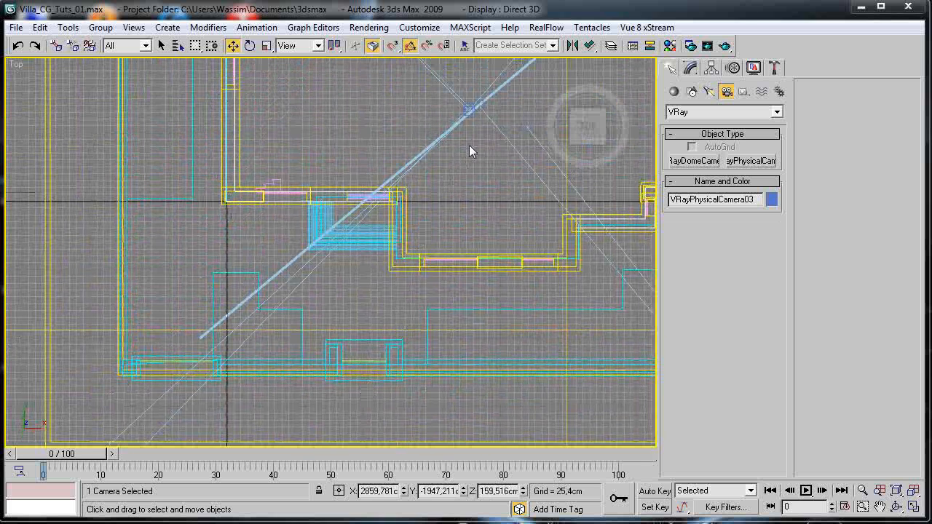
{"action": "left_click", "coordinate": [475, 109]}
{"action": "middle_click_drag", "start_coordinate": [475, 109], "coordinate": [370, 150]}
{"action": "mouse_move", "coordinate": [356, 133]}
{"action": "left_mouse_down"}
{"action": "mouse_move", "coordinate": [392, 143]}
{"action": "mouse_move", "coordinate": [347, 145]}
{"action": "left_mouse_up"}
{"action": "key", "text": "ctrl+z"}
{"action": "left_click", "coordinate": [335, 160]}
{"action": "left_click", "coordinate": [334, 157]}
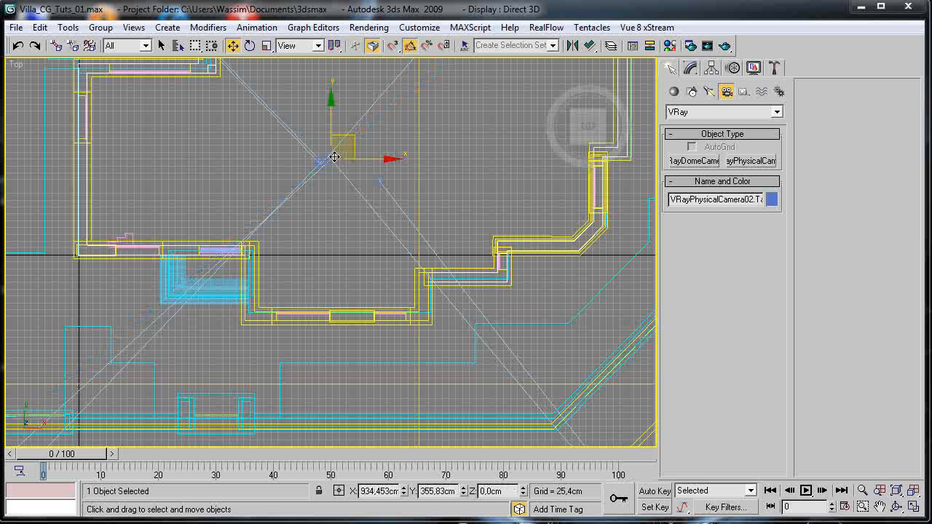
{"action": "left_click", "coordinate": [333, 157]}
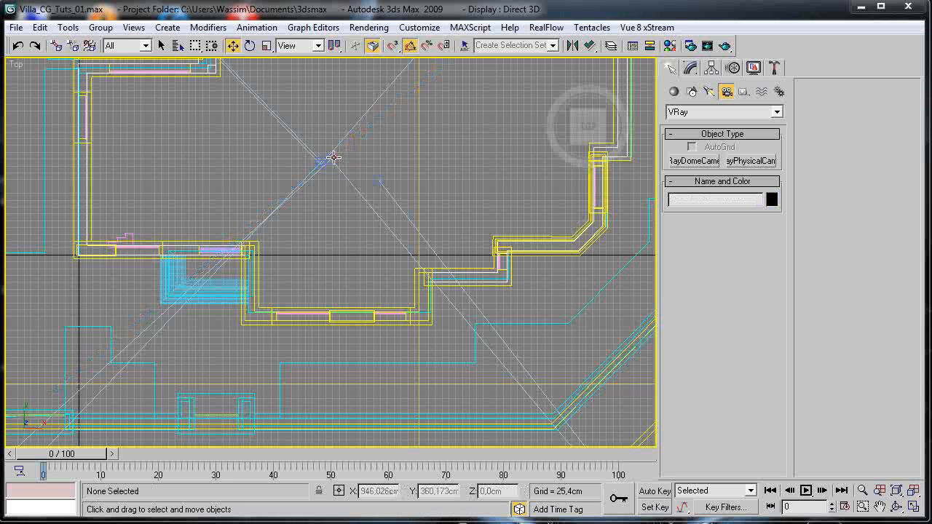
{"action": "left_click", "coordinate": [333, 158]}
{"action": "left_click_drag", "start_coordinate": [354, 141], "coordinate": [400, 159]}
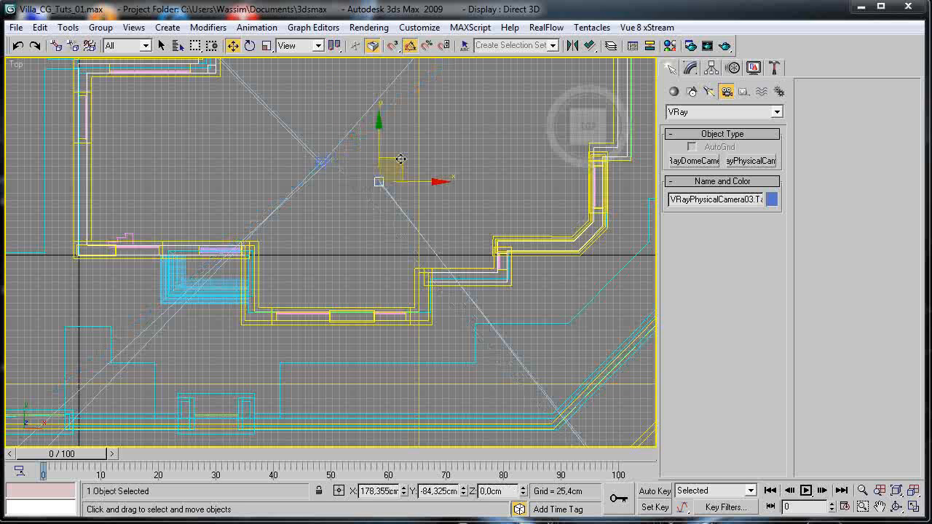
Move VRayPhysicalCamera02.Target in the top view to the point near the villa's centre where the other camera targets meet.
{"action": "scroll", "coordinate": [322, 185], "scroll_direction": "down", "scroll_amount": 5}
{"action": "scroll", "coordinate": [408, 243], "scroll_direction": "up", "scroll_amount": 10}
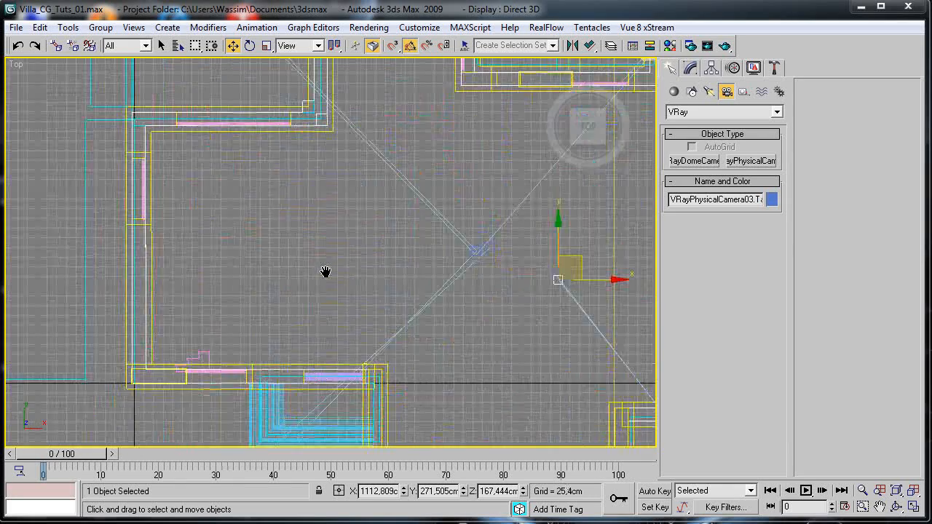
{"action": "mouse_move", "coordinate": [489, 234]}
{"action": "left_mouse_down"}
{"action": "mouse_move", "coordinate": [474, 225]}
{"action": "mouse_move", "coordinate": [477, 209]}
{"action": "mouse_move", "coordinate": [483, 223]}
{"action": "mouse_move", "coordinate": [514, 222]}
{"action": "mouse_move", "coordinate": [483, 247]}
{"action": "left_mouse_up"}
{"action": "left_click", "coordinate": [524, 224]}
{"action": "left_click", "coordinate": [494, 237]}
{"action": "scroll", "coordinate": [316, 277], "scroll_direction": "down", "scroll_amount": 6}
{"action": "scroll", "coordinate": [352, 228], "scroll_direction": "up", "scroll_amount": 6}
{"action": "middle_click_drag", "start_coordinate": [385, 224], "coordinate": [338, 235]}
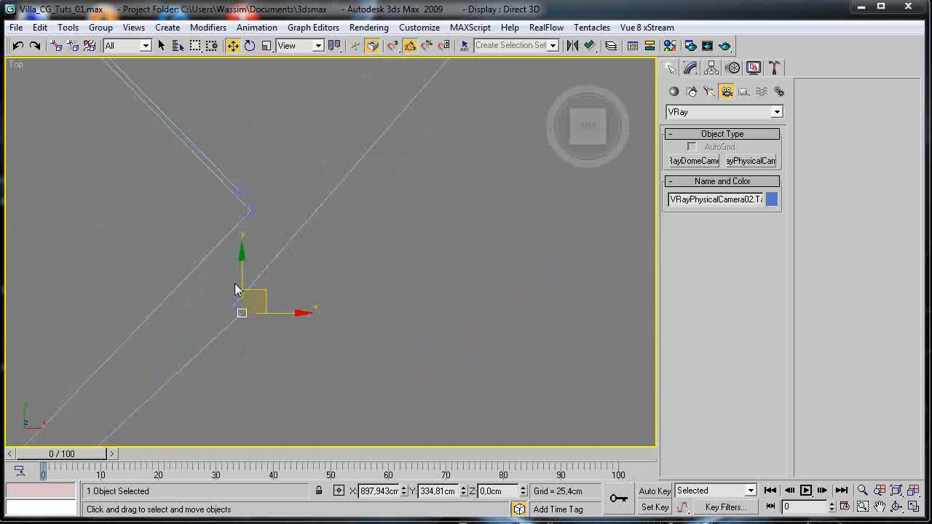
{"action": "left_click_drag", "start_coordinate": [238, 188], "coordinate": [274, 178]}
{"action": "left_click", "coordinate": [243, 313]}
{"action": "left_click", "coordinate": [256, 313]}
{"action": "left_click_drag", "start_coordinate": [268, 290], "coordinate": [278, 188]}
Move VRayPhysicalCamera04.Target in the top view to the shared target point near the villa's centre.
{"action": "left_click", "coordinate": [231, 305]}
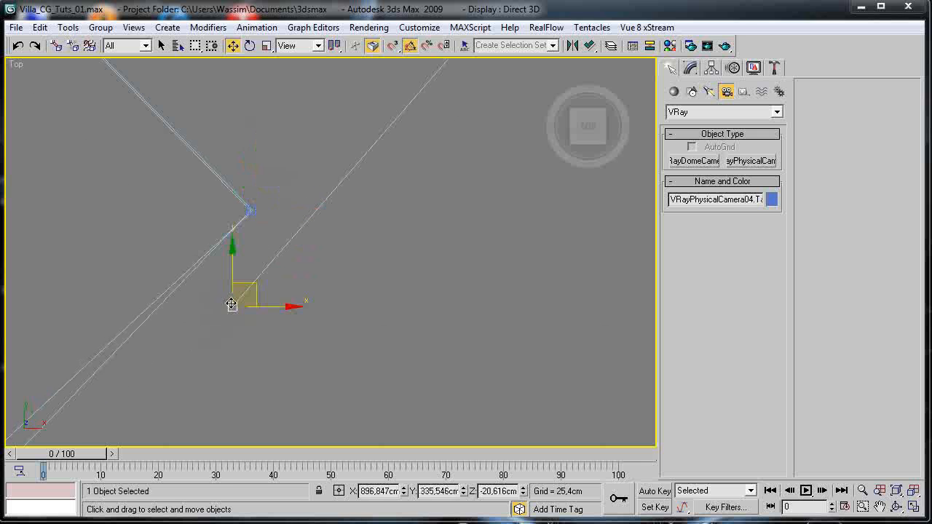
{"action": "left_click_drag", "start_coordinate": [253, 283], "coordinate": [273, 190]}
{"action": "middle_click_drag", "start_coordinate": [190, 221], "coordinate": [232, 208]}
Move VRayPhysicalCamera02 in the top view slightly closer to the villa's lower-left corner, at about X -1128, Y -1781 cm.
{"action": "scroll", "coordinate": [230, 259], "scroll_direction": "down", "scroll_amount": 13}
{"action": "middle_click_drag", "start_coordinate": [305, 216], "coordinate": [424, 4]}
{"action": "left_click", "coordinate": [165, 304]}
{"action": "left_click_drag", "start_coordinate": [175, 297], "coordinate": [194, 311]}
{"action": "middle_click_drag", "start_coordinate": [298, 253], "coordinate": [335, 277]}
{"action": "scroll", "coordinate": [335, 277], "scroll_direction": "down", "scroll_amount": 6}
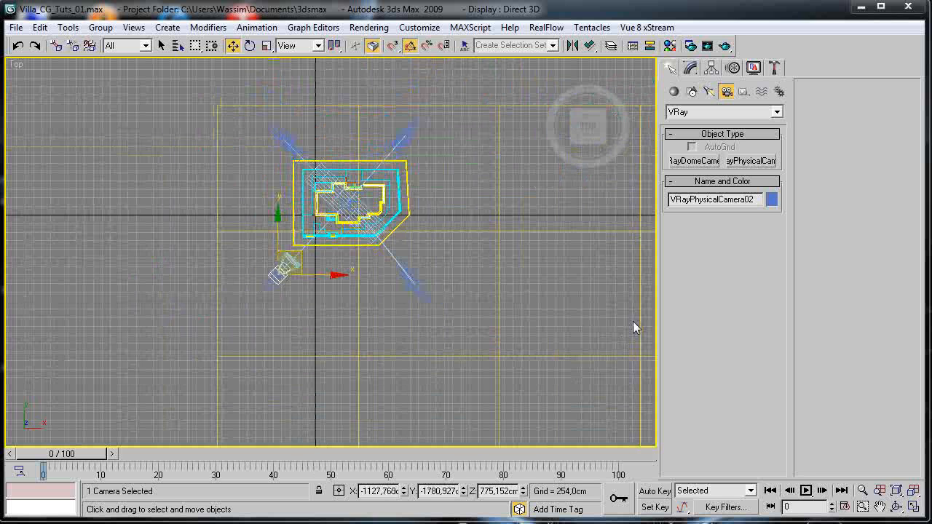
Deselect everything, look through VRayPhysicalCamera01, display the villa shaded with edges and pan the camera slightly.
{"action": "left_click", "coordinate": [632, 320]}
{"action": "right_click", "coordinate": [17, 64]}
{"action": "mouse_move", "coordinate": [55, 69]}
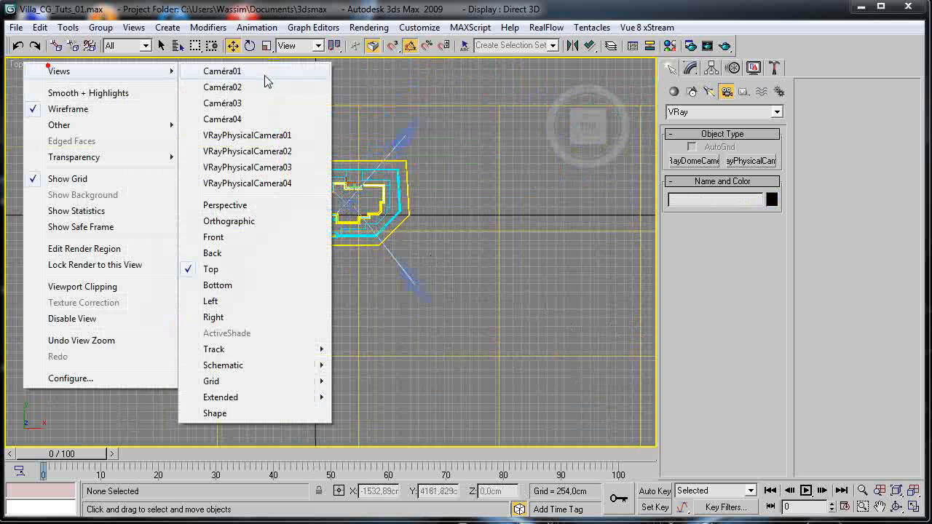
{"action": "left_click", "coordinate": [291, 133]}
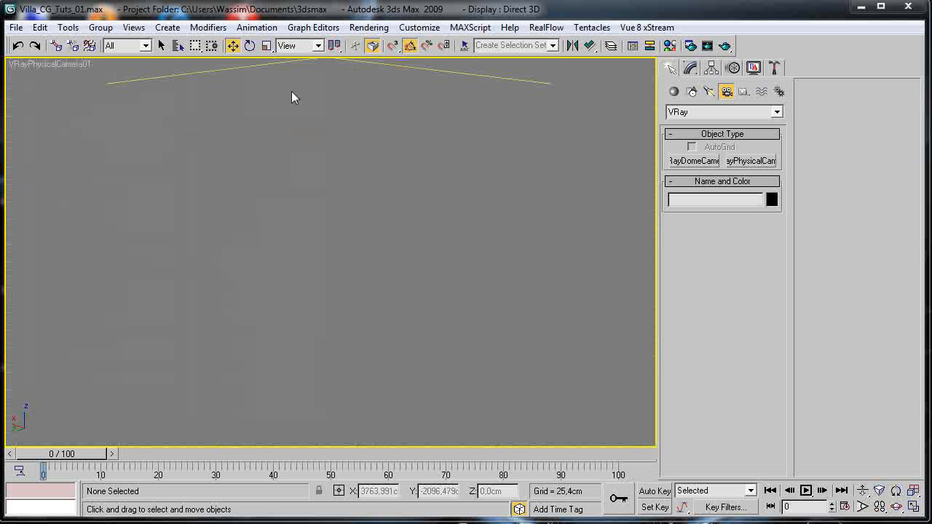
{"action": "key", "text": "F3"}
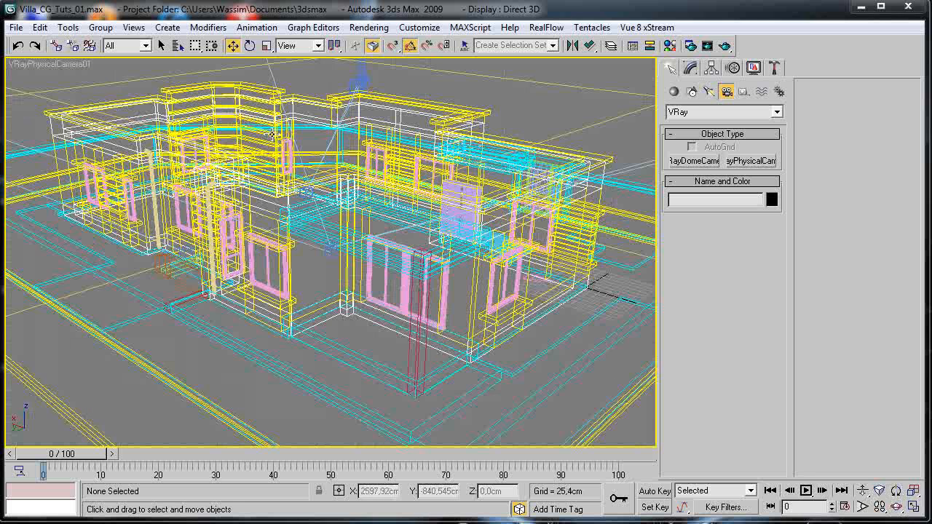
{"action": "key", "text": "F3"}
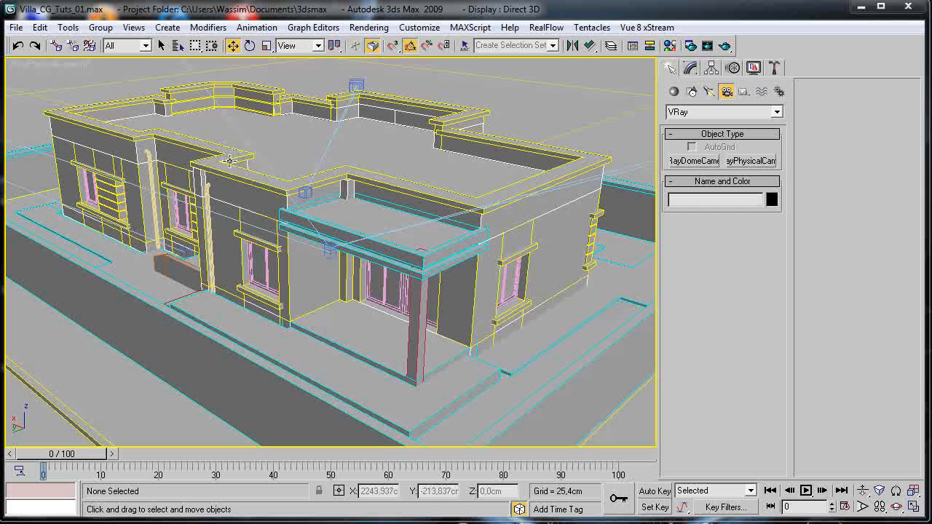
{"action": "middle_click_drag", "start_coordinate": [229, 160], "coordinate": [231, 161]}
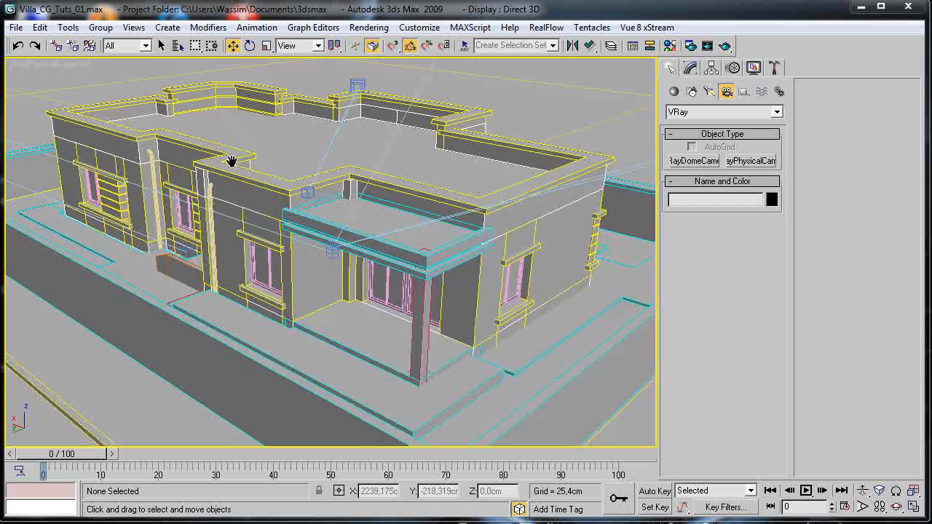
Test render the VRayPhysicalCamera01 view, show the modify settings and dismiss the V-Ray messages.
{"action": "left_click", "coordinate": [729, 45]}
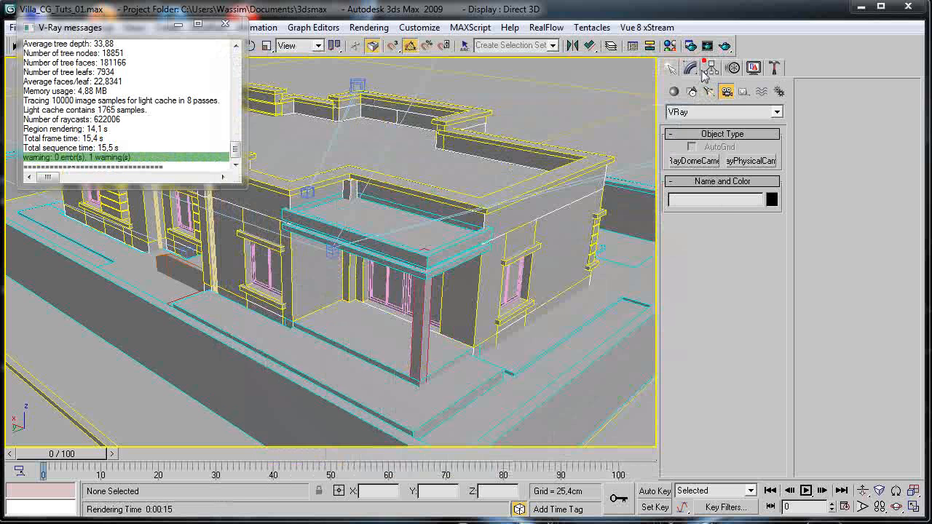
{"action": "left_click", "coordinate": [706, 69]}
{"action": "left_click", "coordinate": [690, 68]}
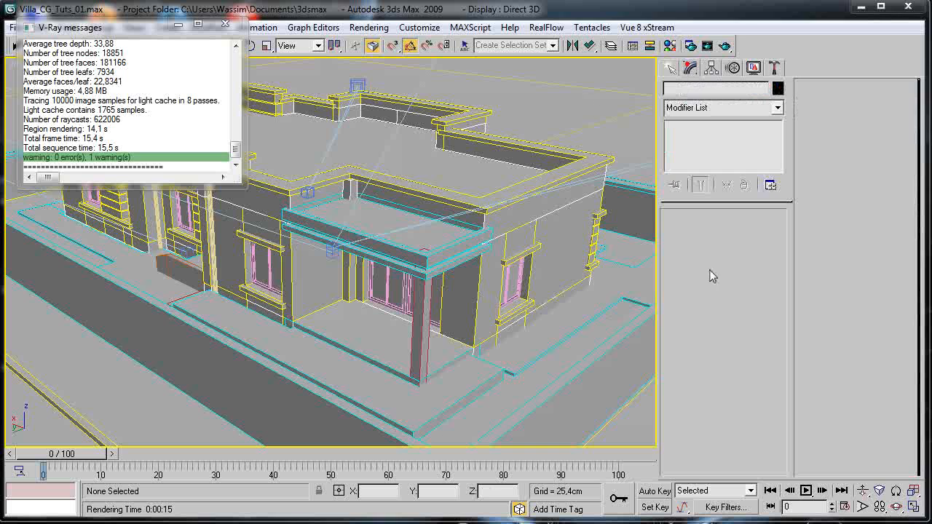
{"action": "left_click", "coordinate": [225, 24]}
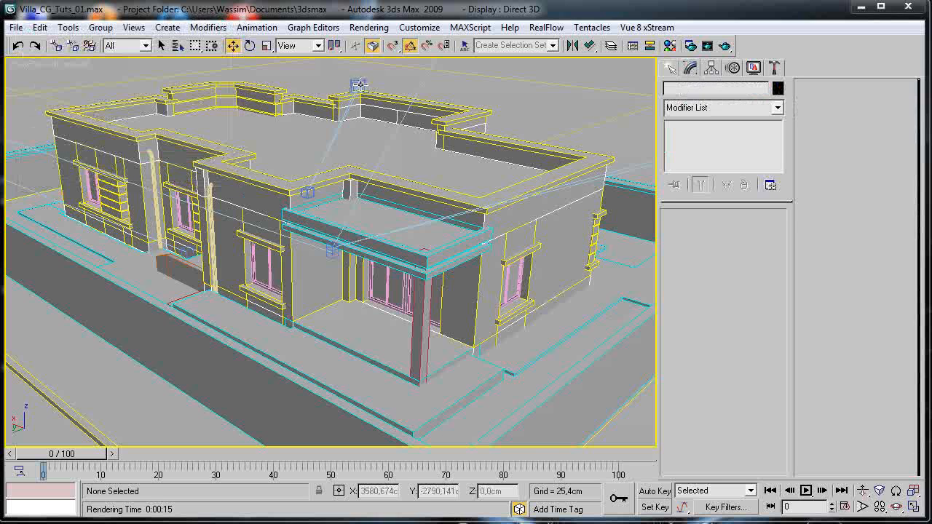
Select VRayPhysicalCamera03 and review its lens, exposure, shutter speed and film speed settings.
{"action": "left_click", "coordinate": [359, 85]}
{"action": "left_click", "coordinate": [361, 79]}
{"action": "left_click", "coordinate": [359, 84]}
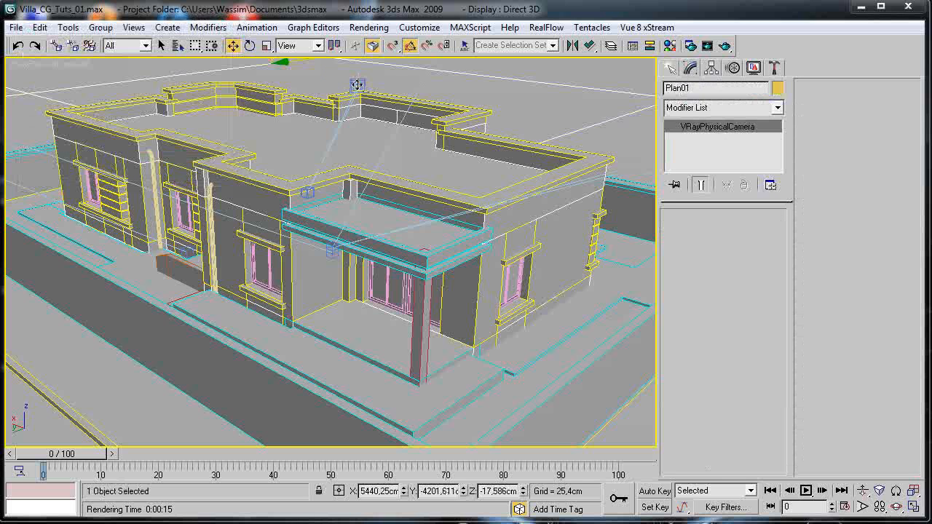
{"action": "scroll", "coordinate": [705, 287], "scroll_direction": "down", "scroll_amount": 5}
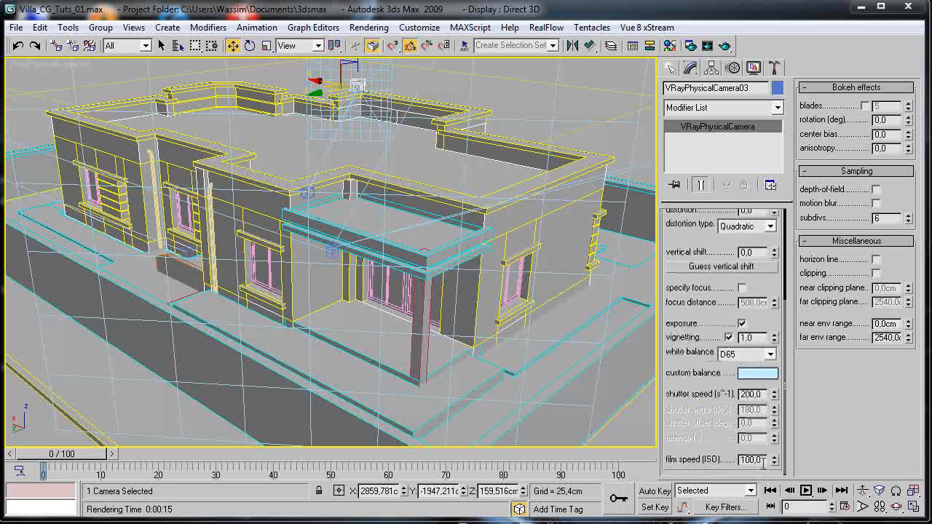
{"action": "left_click", "coordinate": [715, 451]}
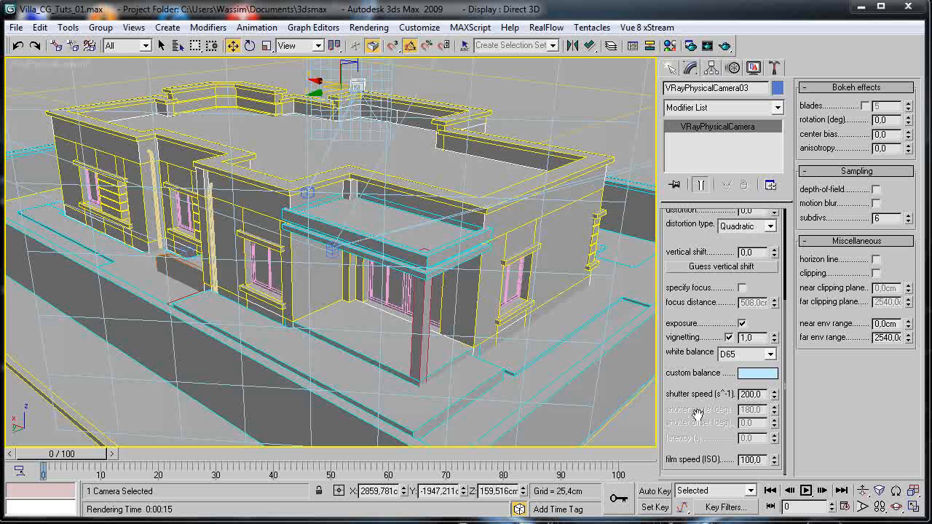
{"action": "scroll", "coordinate": [673, 392], "scroll_direction": "up", "scroll_amount": 4}
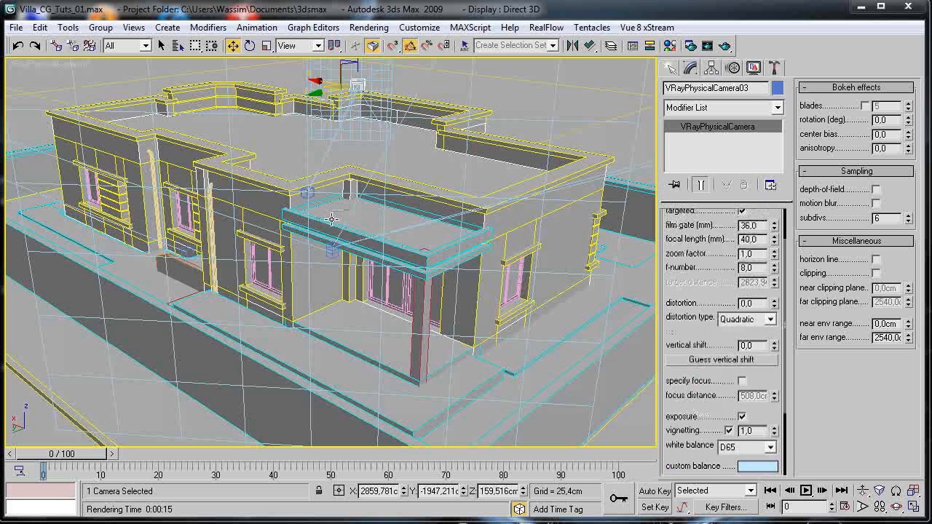
Switch to the perspective view, orbit to see the whole villa, test render it and close the render windows.
{"action": "key", "text": "p"}
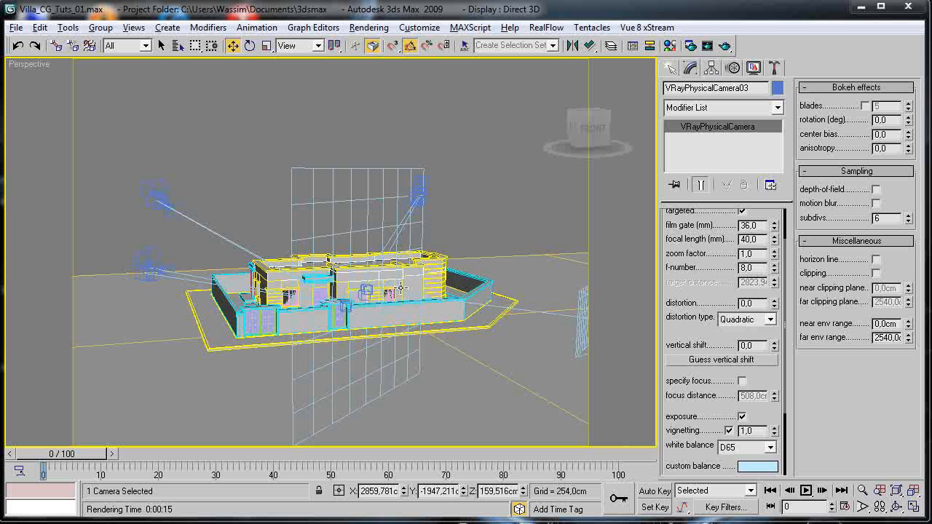
{"action": "middle_click_drag", "start_coordinate": [384, 258], "coordinate": [429, 281], "text": "alt"}
{"action": "scroll", "coordinate": [421, 290], "scroll_direction": "down", "scroll_amount": 4}
{"action": "scroll", "coordinate": [419, 291], "scroll_direction": "up", "scroll_amount": 4}
{"action": "scroll", "coordinate": [419, 291], "scroll_direction": "up", "scroll_amount": 4}
{"action": "scroll", "coordinate": [420, 291], "scroll_direction": "down", "scroll_amount": 4}
{"action": "key", "text": "shift+q"}
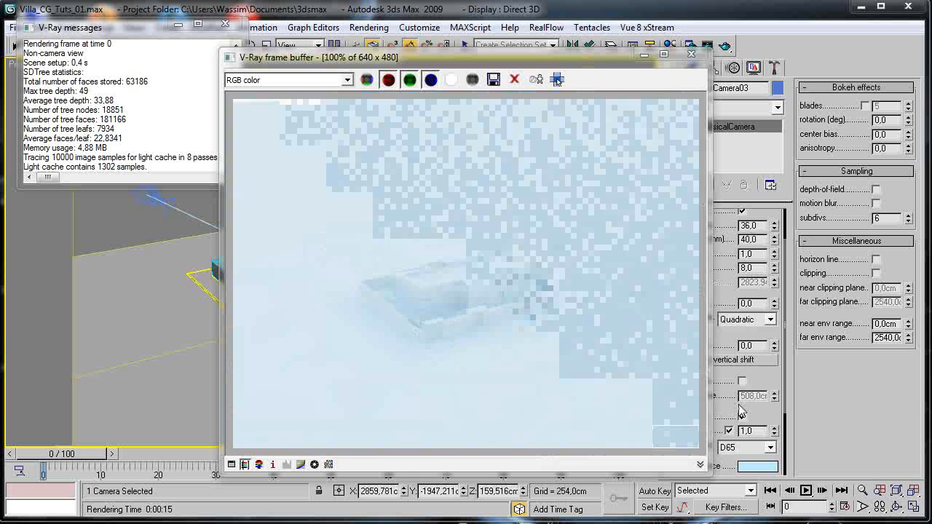
{"action": "scroll", "coordinate": [562, 306], "scroll_direction": "up", "scroll_amount": 1}
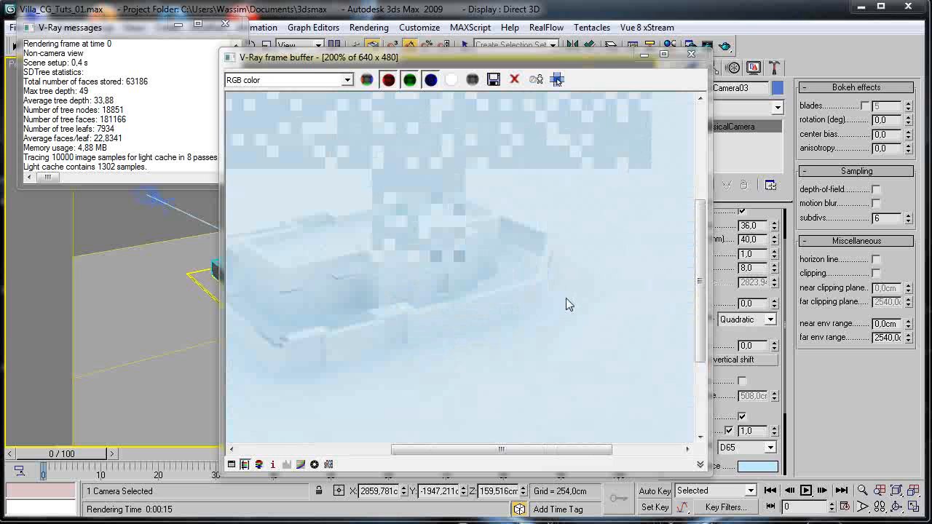
{"action": "left_click", "coordinate": [691, 55]}
{"action": "left_click", "coordinate": [569, 149]}
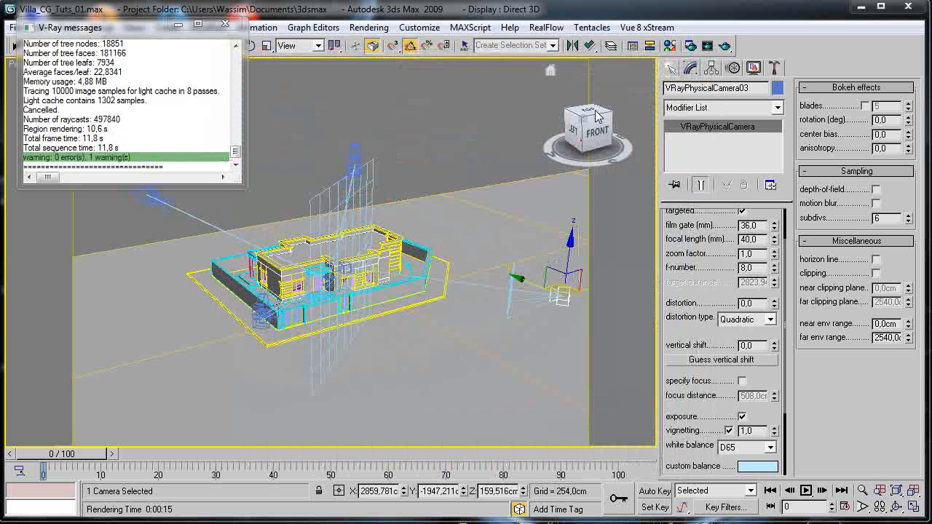
{"action": "left_click", "coordinate": [225, 24]}
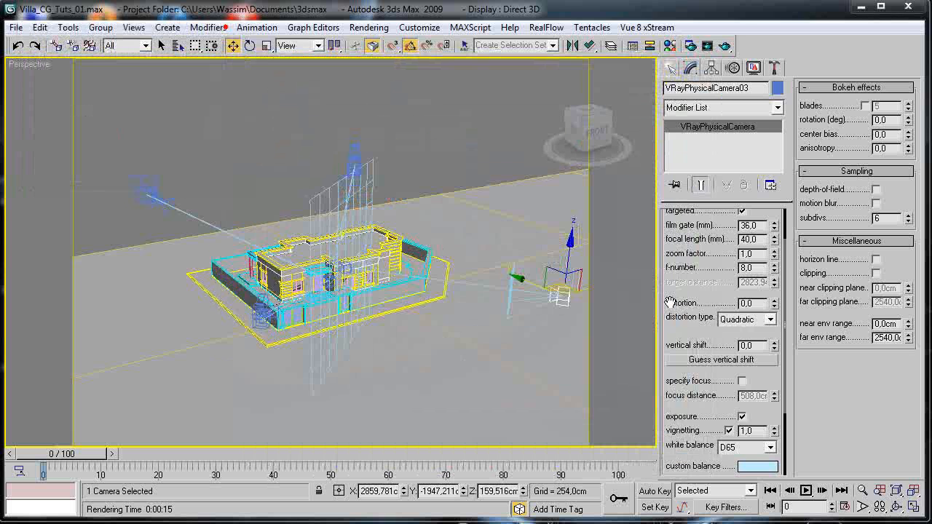
Check VRayPhysicalCamera03's exposure, shutter speed and film speed, and set the viewport back to VRayPhysicalCamera01.
{"action": "scroll", "coordinate": [683, 241], "scroll_direction": "down", "scroll_amount": 2}
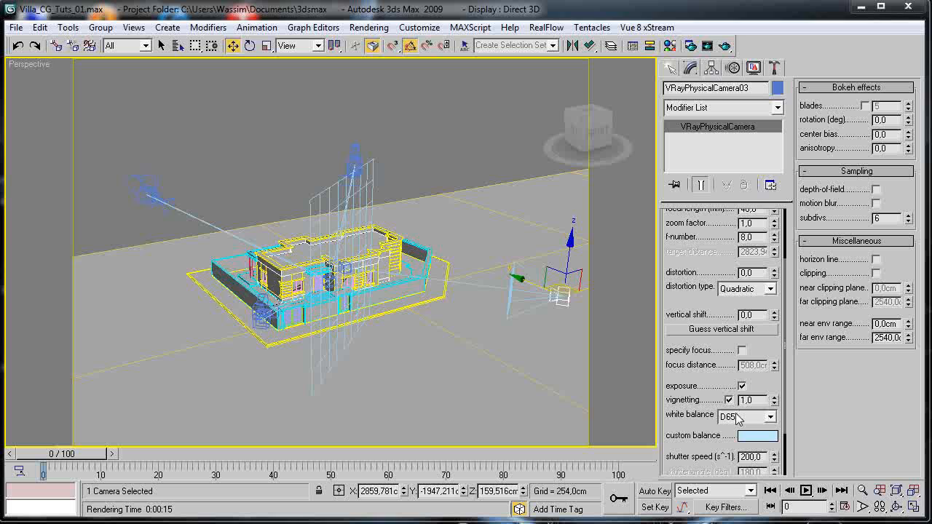
{"action": "scroll", "coordinate": [738, 416], "scroll_direction": "down", "scroll_amount": 4}
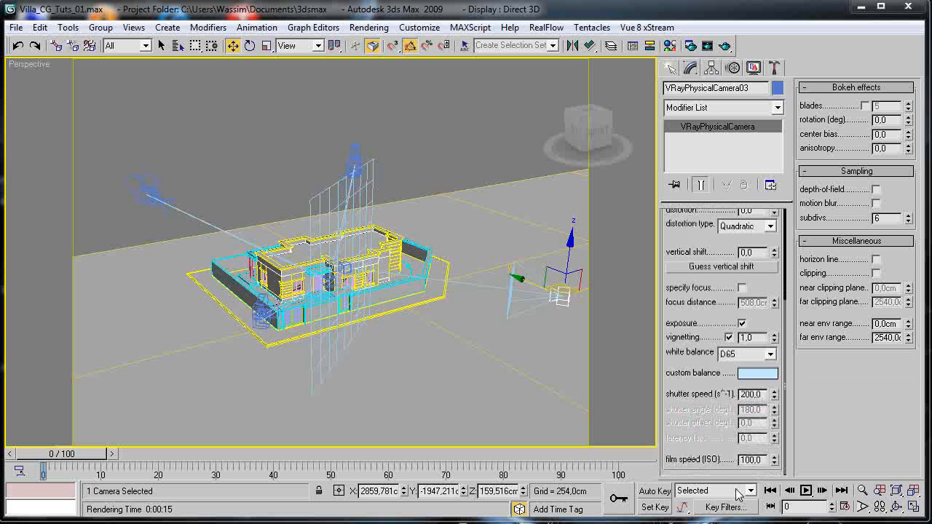
{"action": "left_click_drag", "start_coordinate": [699, 436], "coordinate": [693, 387]}
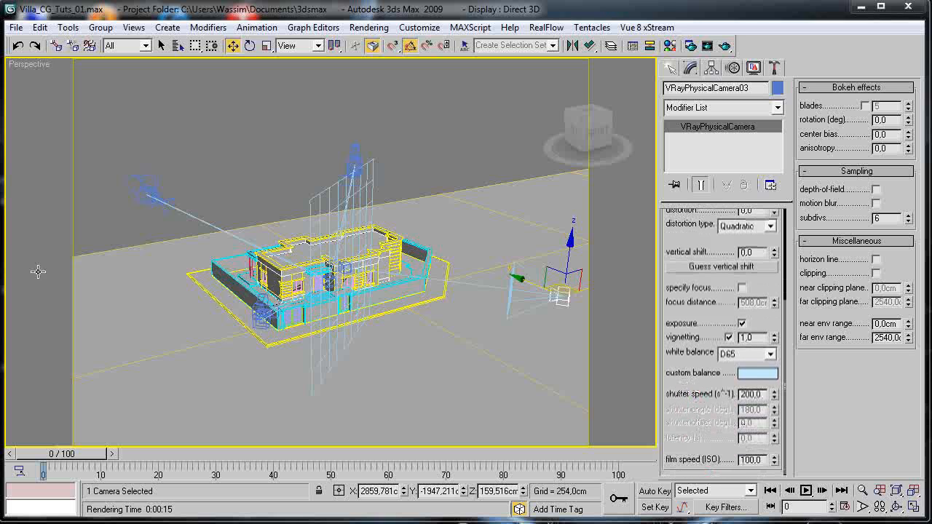
{"action": "right_click", "coordinate": [31, 65]}
{"action": "mouse_move", "coordinate": [146, 70]}
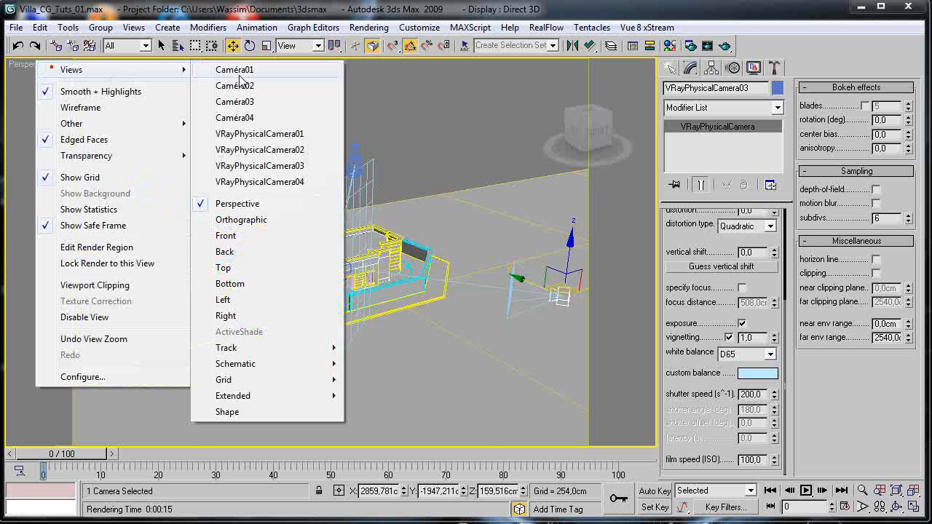
{"action": "left_click", "coordinate": [257, 134]}
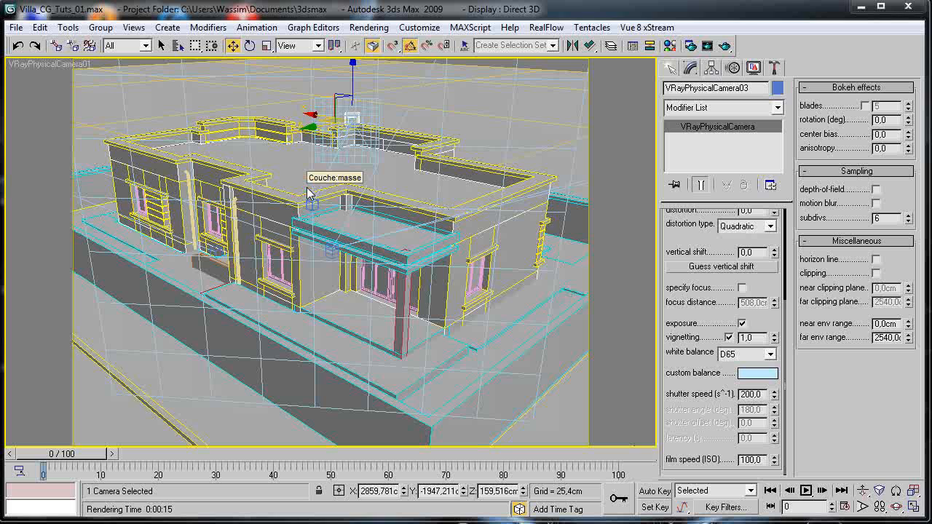
Save an incremented copy of the villa scene in a new folder named progress.
{"action": "left_click", "coordinate": [15, 28]}
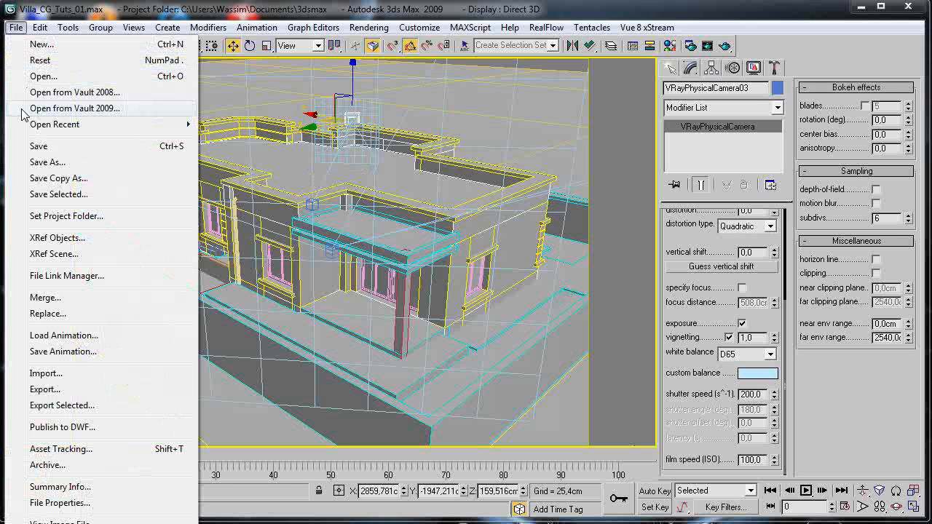
{"action": "left_click", "coordinate": [43, 178]}
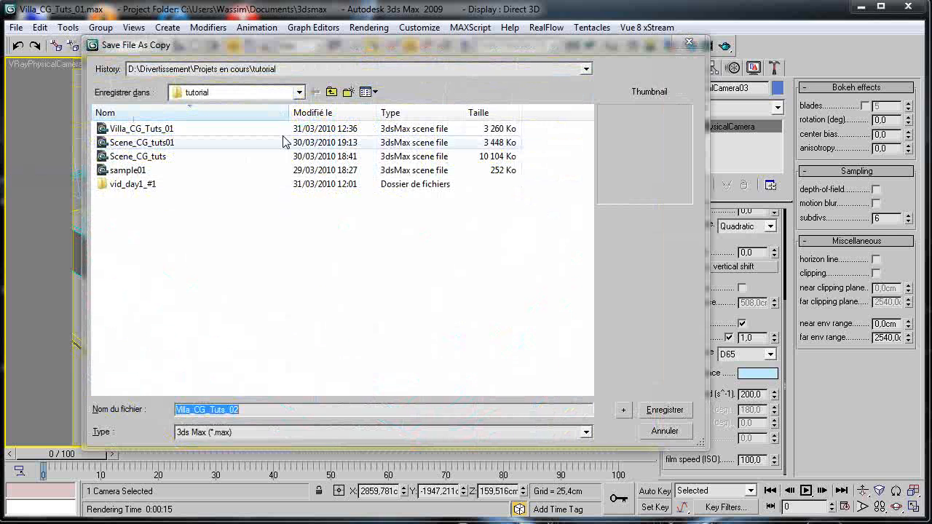
{"action": "left_click", "coordinate": [349, 92]}
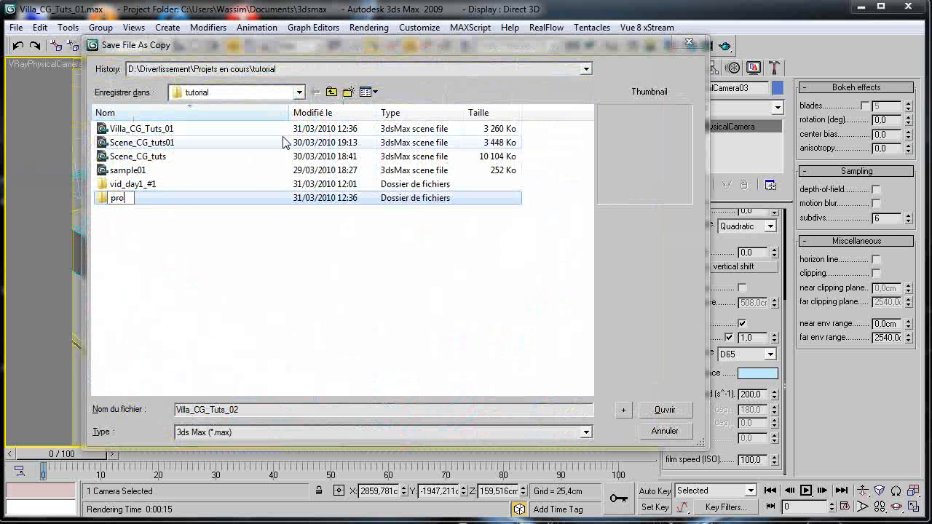
{"action": "key", "text": "Return"}
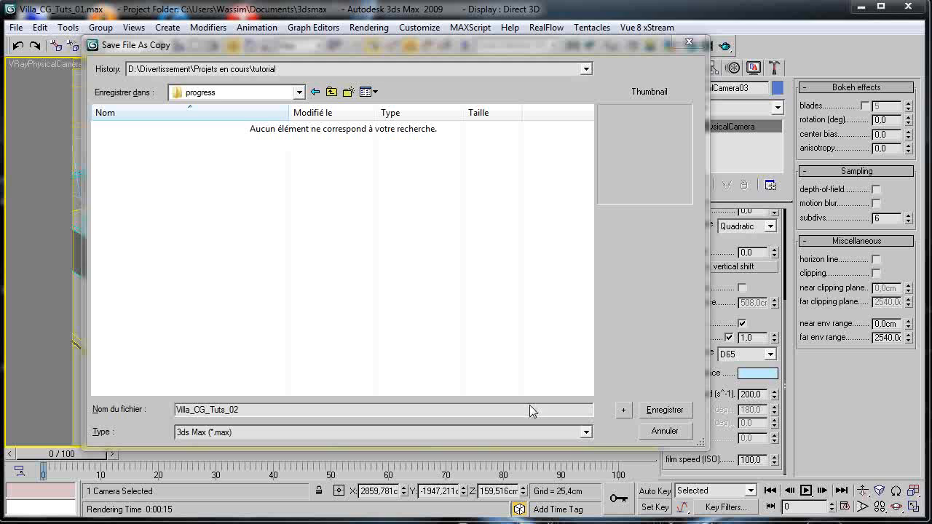
{"action": "left_click", "coordinate": [624, 412]}
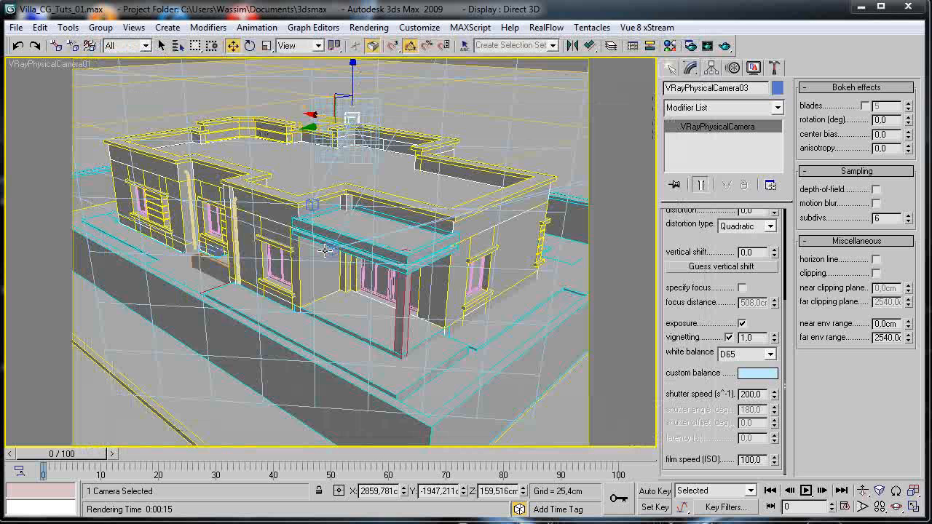
Inspect the villa and the cameras placed around it from several angles in the perspective view.
{"action": "key", "text": "p"}
{"action": "scroll", "coordinate": [327, 251], "scroll_direction": "down", "scroll_amount": 5}
{"action": "middle_click_drag", "start_coordinate": [306, 260], "coordinate": [641, 293], "text": "alt"}
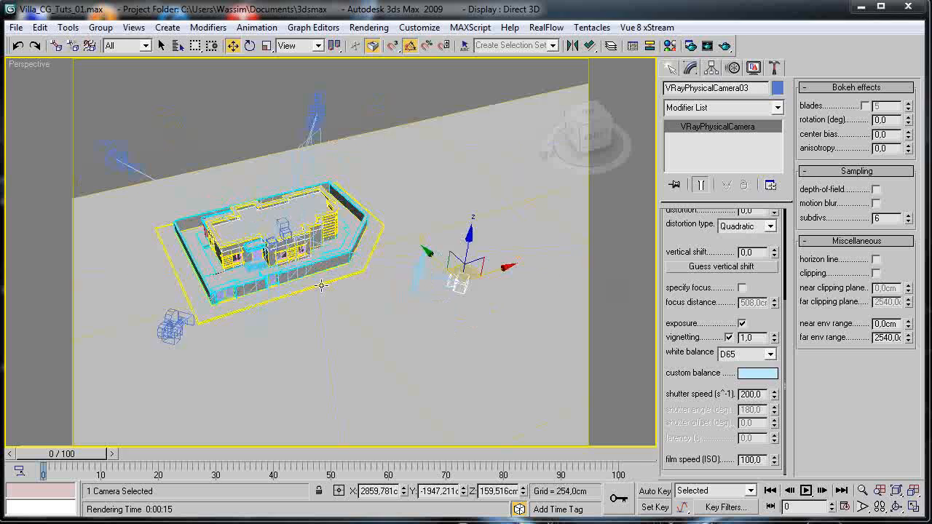
{"action": "middle_click_drag", "start_coordinate": [325, 286], "coordinate": [286, 239], "text": "alt"}
{"action": "middle_click_drag", "start_coordinate": [371, 287], "coordinate": [374, 287]}
{"action": "mouse_move", "coordinate": [374, 288]}
{"action": "middle_mouse_down", "text": "alt"}
{"action": "mouse_move", "coordinate": [410, 302]}
{"action": "mouse_move", "coordinate": [391, 280]}
{"action": "mouse_move", "coordinate": [287, 278]}
{"action": "mouse_move", "coordinate": [360, 289]}
{"action": "middle_mouse_up", "text": "alt"}
{"action": "scroll", "coordinate": [256, 277], "scroll_direction": "up", "scroll_amount": 3}
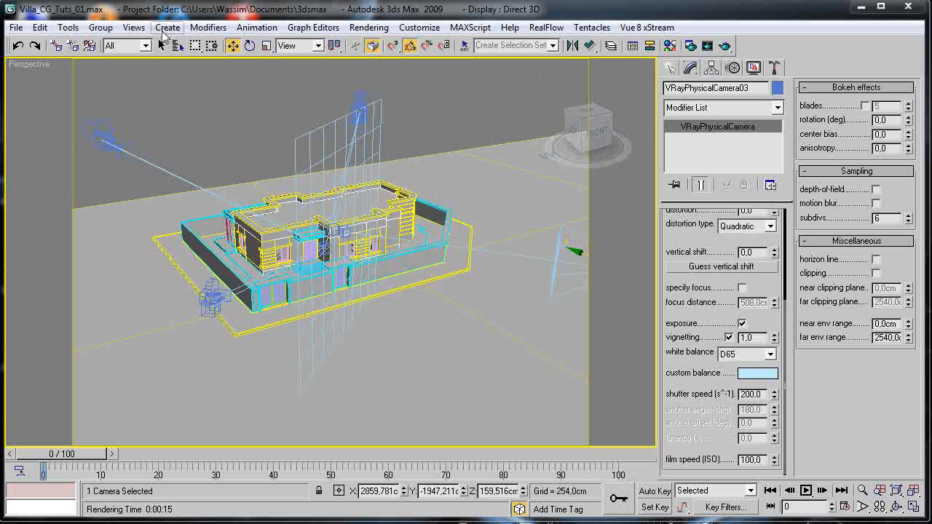
Switch to the top view with the whole villa and its cameras framed, and clear the camera selection.
{"action": "key", "text": "t"}
{"action": "scroll", "coordinate": [283, 160], "scroll_direction": "down", "scroll_amount": 6}
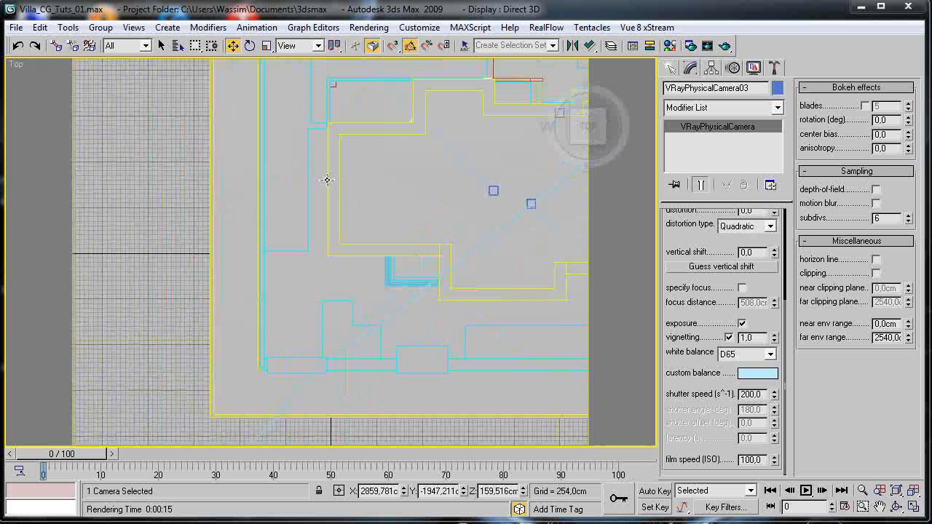
{"action": "middle_click_drag", "start_coordinate": [364, 201], "coordinate": [248, 182]}
{"action": "scroll", "coordinate": [267, 174], "scroll_direction": "down", "scroll_amount": 4}
{"action": "middle_click_drag", "start_coordinate": [305, 202], "coordinate": [196, 132]}
{"action": "scroll", "coordinate": [195, 133], "scroll_direction": "down", "scroll_amount": 2}
{"action": "middle_click_drag", "start_coordinate": [269, 211], "coordinate": [278, 177]}
{"action": "scroll", "coordinate": [232, 180], "scroll_direction": "down", "scroll_amount": 2}
{"action": "scroll", "coordinate": [344, 240], "scroll_direction": "up", "scroll_amount": 1}
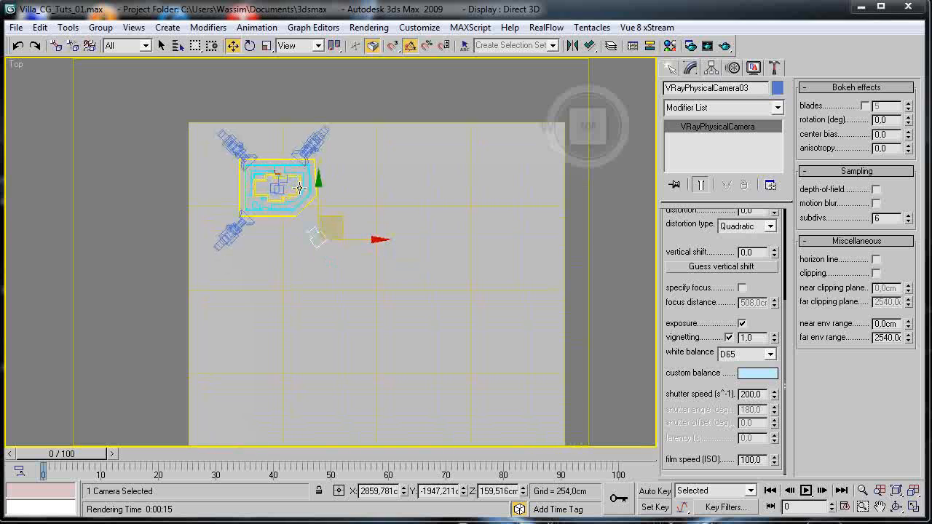
{"action": "left_click", "coordinate": [120, 122]}
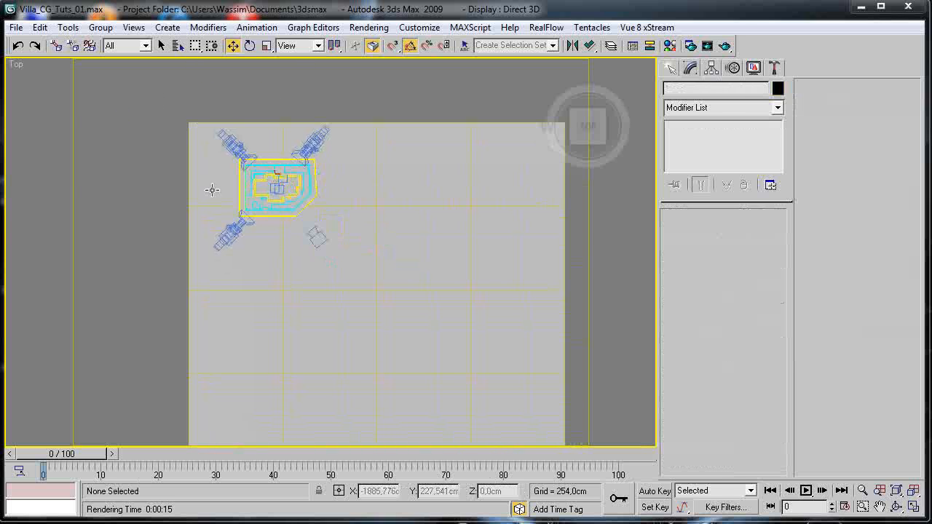
{"action": "scroll", "coordinate": [306, 233], "scroll_direction": "up", "scroll_amount": 4}
{"action": "middle_click_drag", "start_coordinate": [292, 217], "coordinate": [481, 331]}
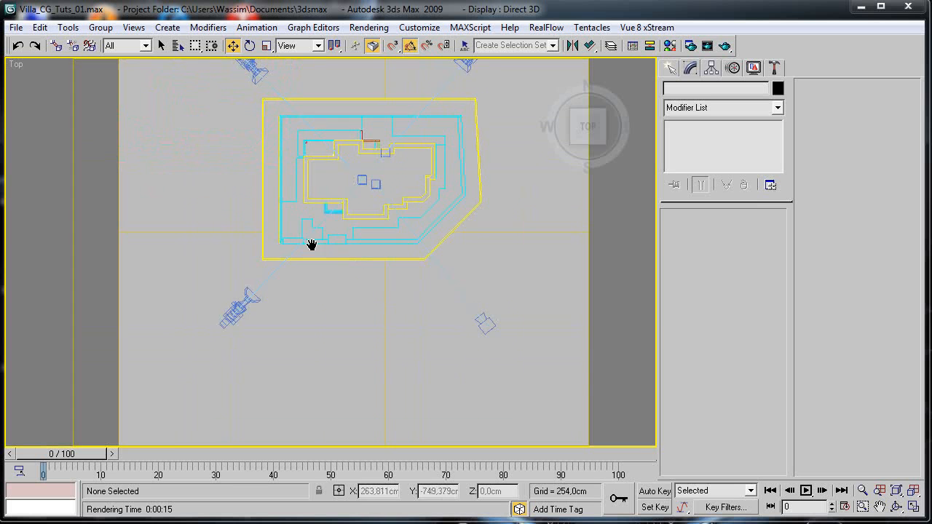
{"action": "scroll", "coordinate": [240, 218], "scroll_direction": "down", "scroll_amount": 3}
Create a Daylight system with its compass centred on the villa in the top view.
{"action": "left_click", "coordinate": [168, 27]}
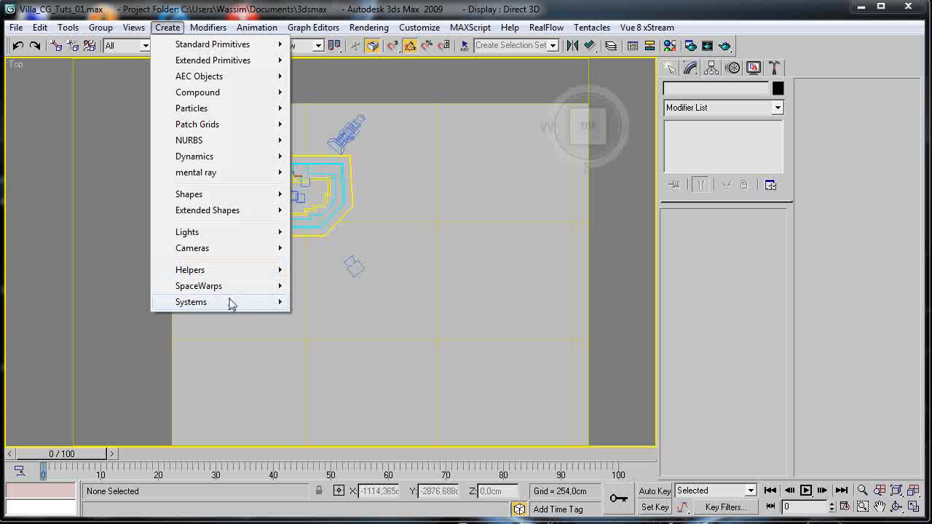
{"action": "mouse_move", "coordinate": [229, 302]}
{"action": "left_click", "coordinate": [321, 342]}
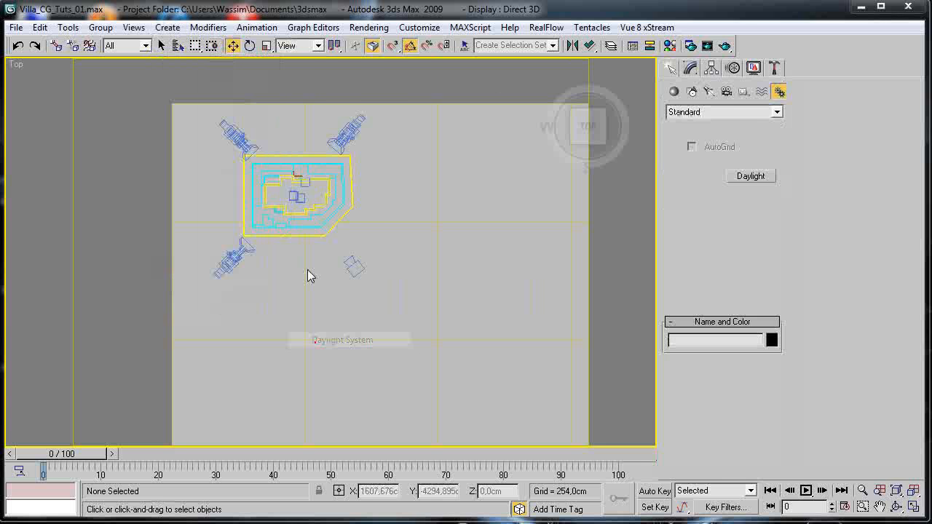
{"action": "left_click_drag", "start_coordinate": [291, 195], "coordinate": [373, 196]}
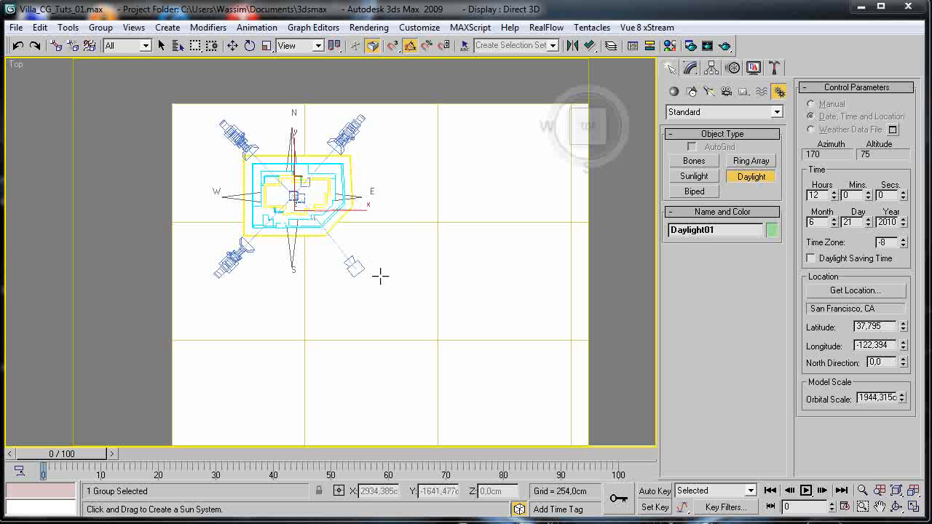
{"action": "left_click", "coordinate": [532, 422]}
{"action": "right_click", "coordinate": [532, 422]}
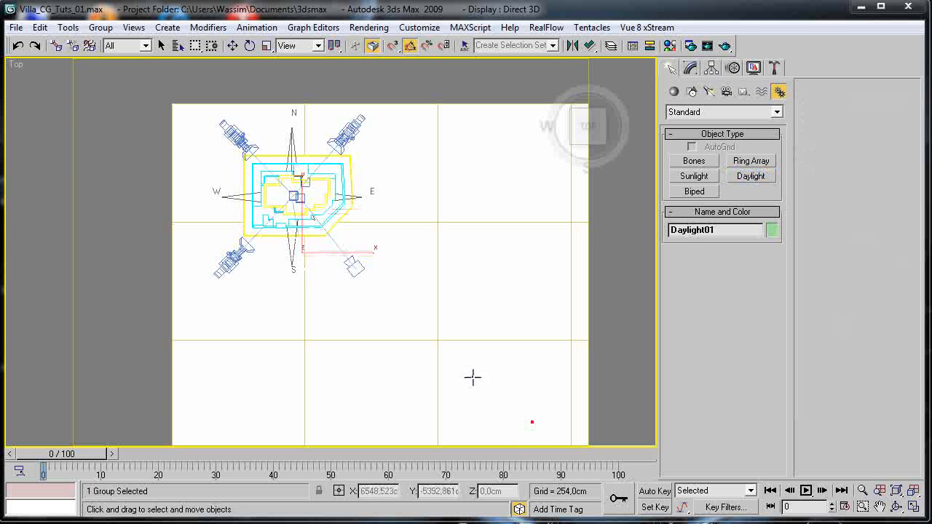
Set the viewport to the VRayPhysicalCamera01 view and deselect the daylight system.
{"action": "right_click", "coordinate": [16, 66]}
{"action": "mouse_move", "coordinate": [48, 75]}
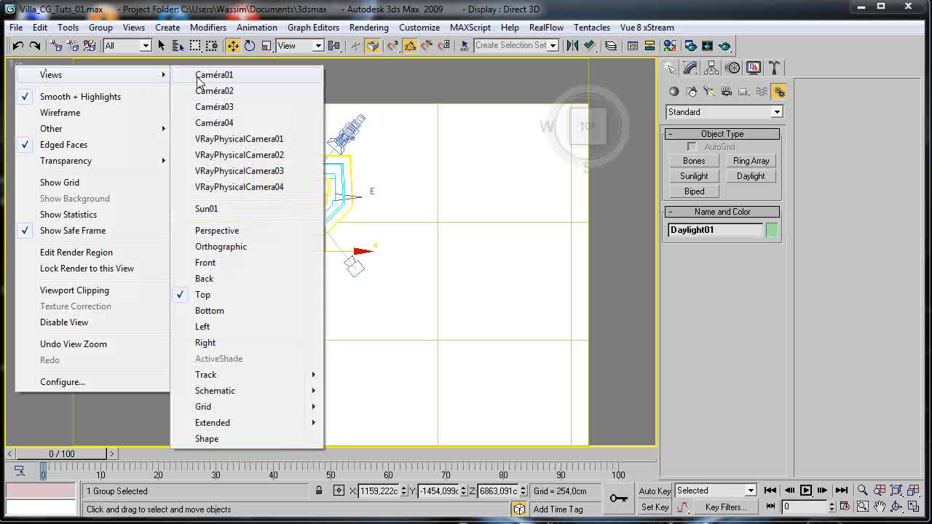
{"action": "left_click", "coordinate": [216, 141]}
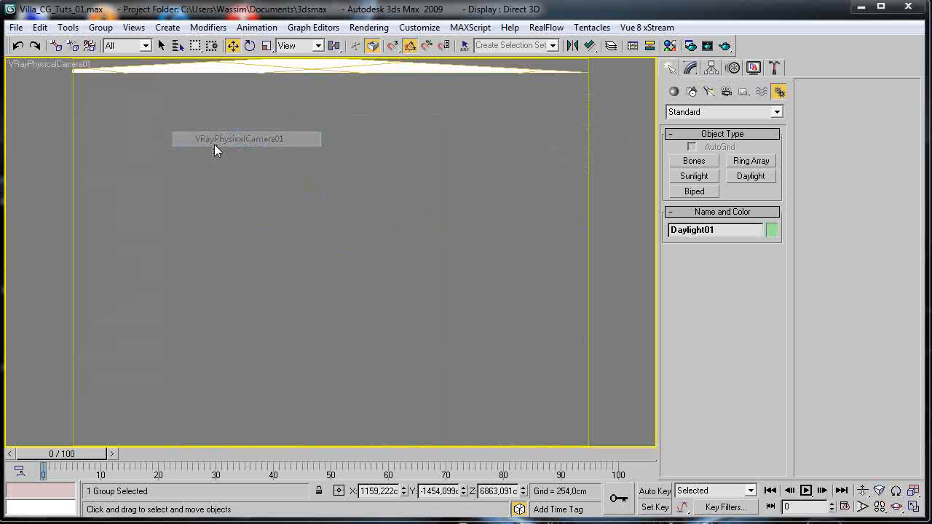
{"action": "left_click", "coordinate": [219, 102]}
{"action": "key", "text": "F3"}
{"action": "key", "text": "F3"}
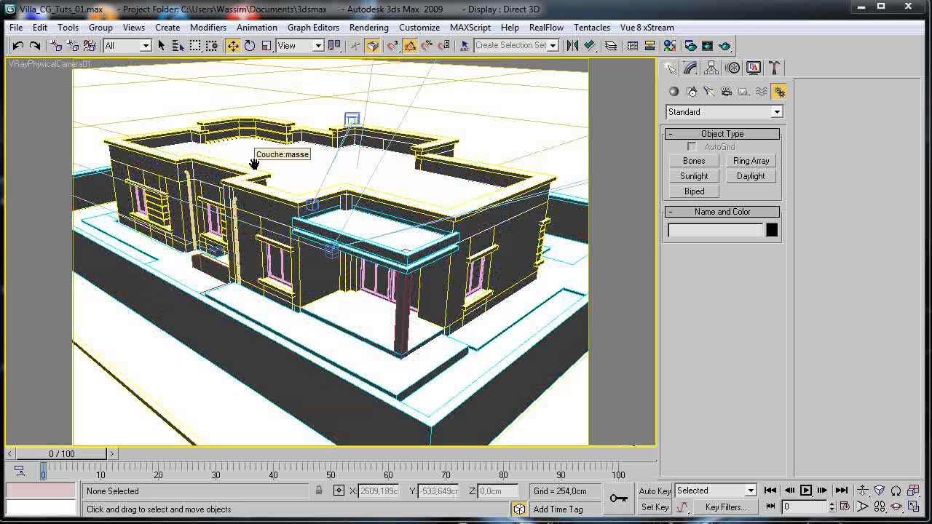
Select the daylight head from the four-viewport layout and set its geographic location to Algiers Algeria on the Africa map.
{"action": "left_click", "coordinate": [691, 69]}
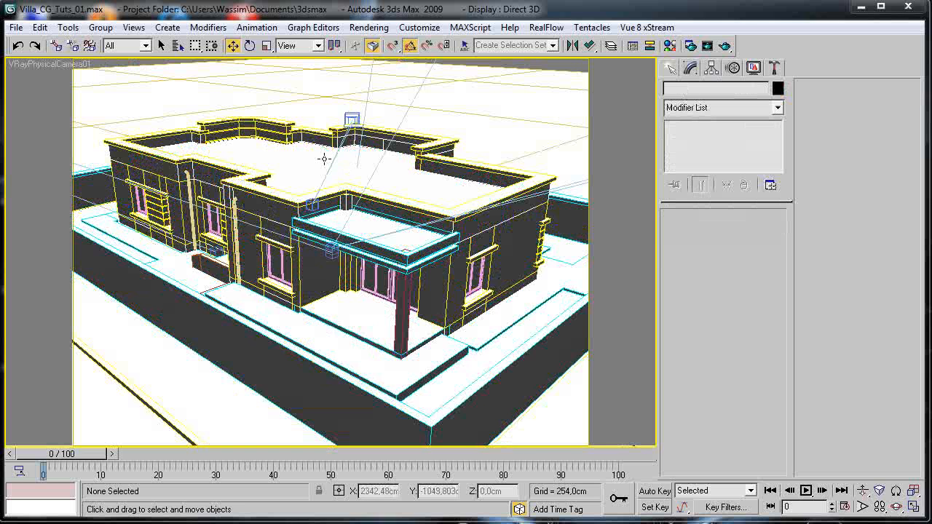
{"action": "key", "text": "alt+w"}
{"action": "left_click", "coordinate": [422, 91]}
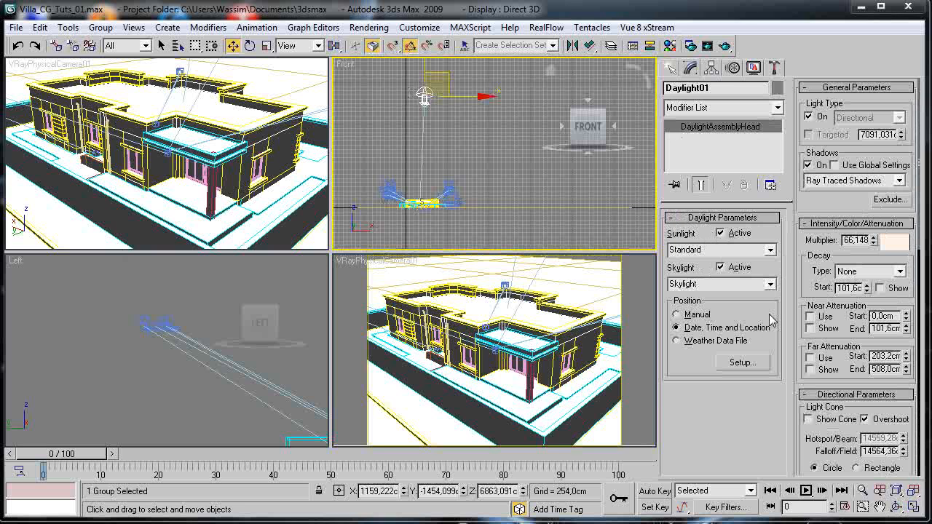
{"action": "left_click", "coordinate": [745, 364]}
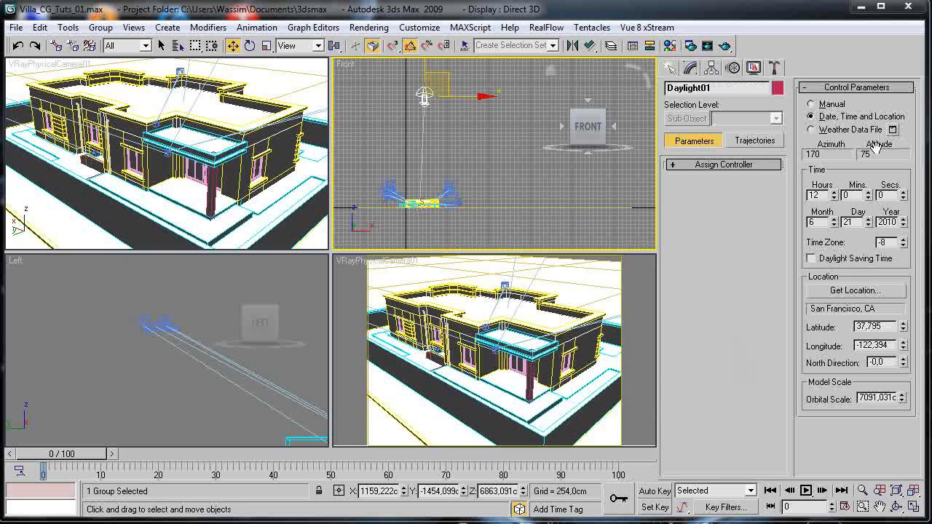
{"action": "left_click", "coordinate": [849, 289]}
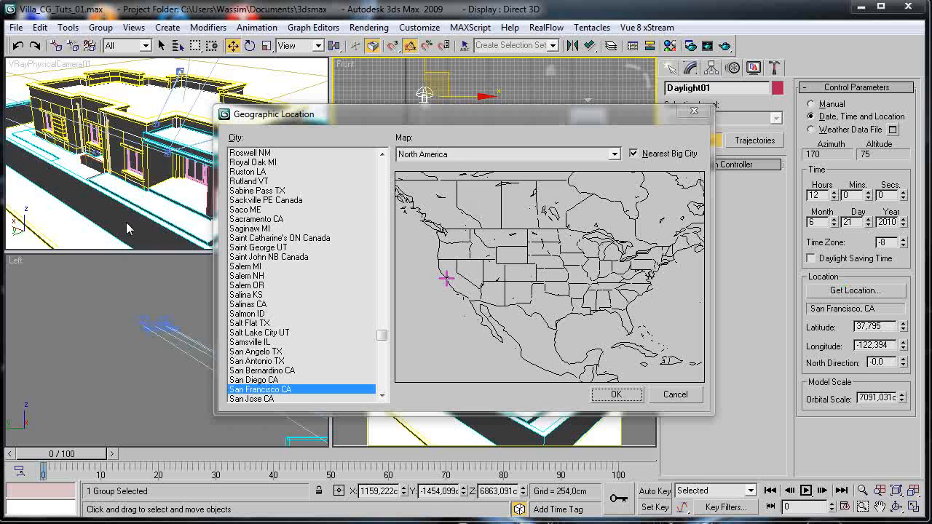
{"action": "left_click", "coordinate": [445, 156]}
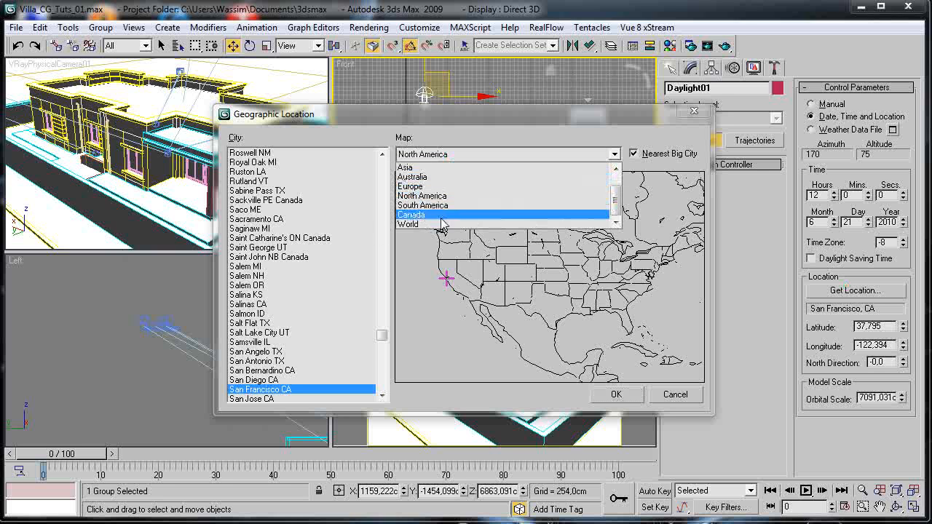
{"action": "left_click_drag", "start_coordinate": [617, 205], "coordinate": [617, 188]}
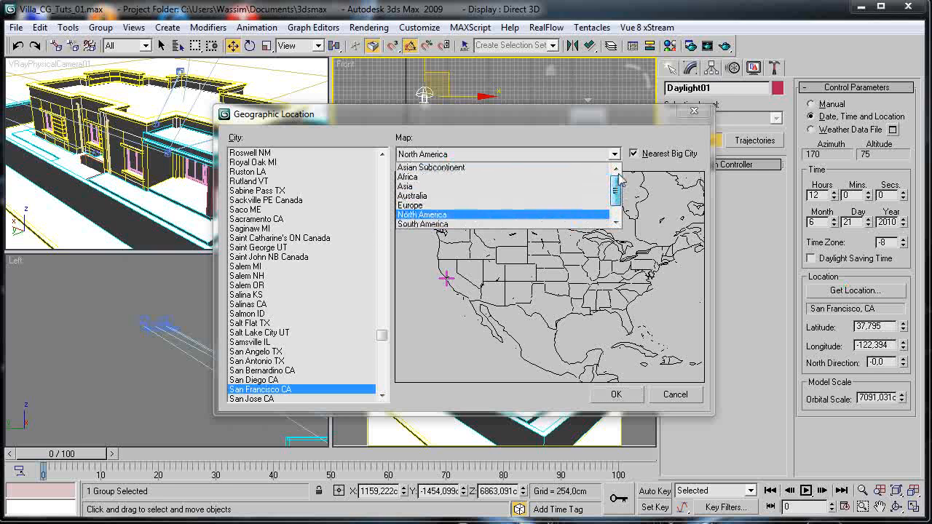
{"action": "left_click", "coordinate": [524, 177]}
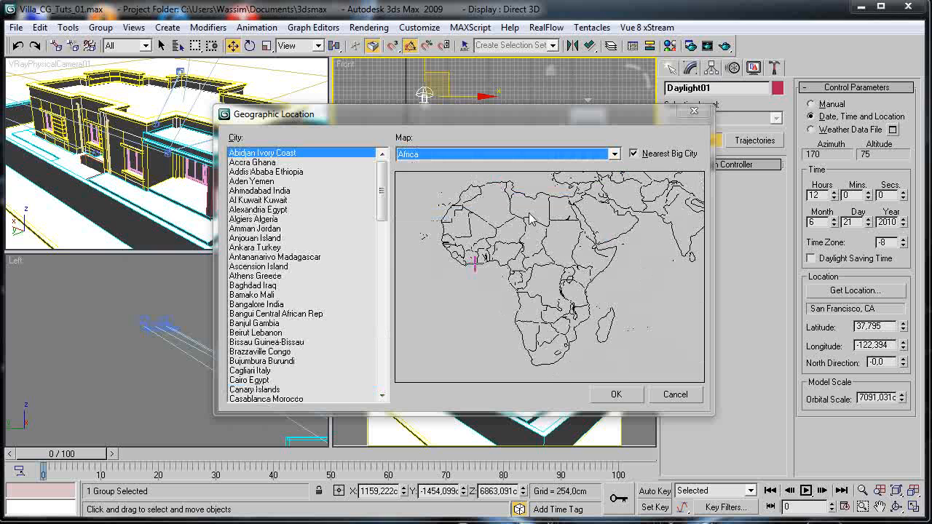
{"action": "left_click", "coordinate": [493, 186]}
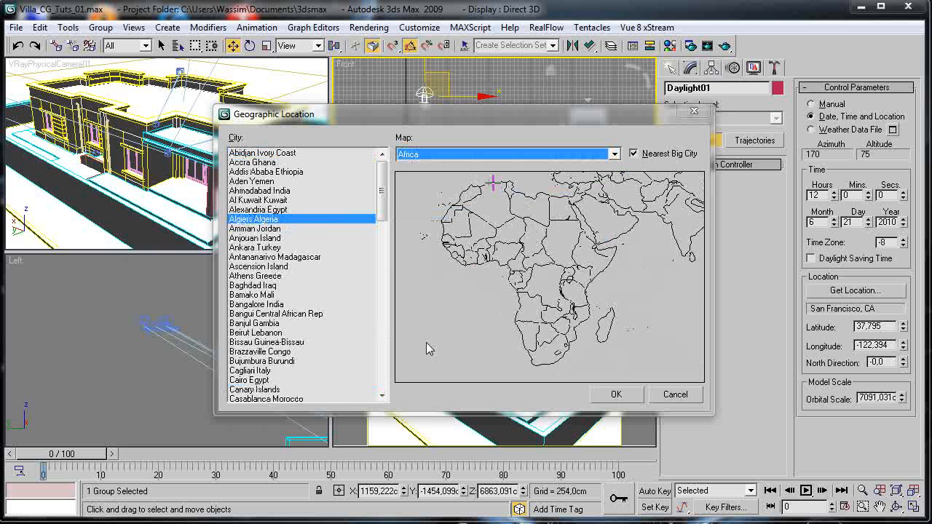
{"action": "left_click", "coordinate": [617, 394]}
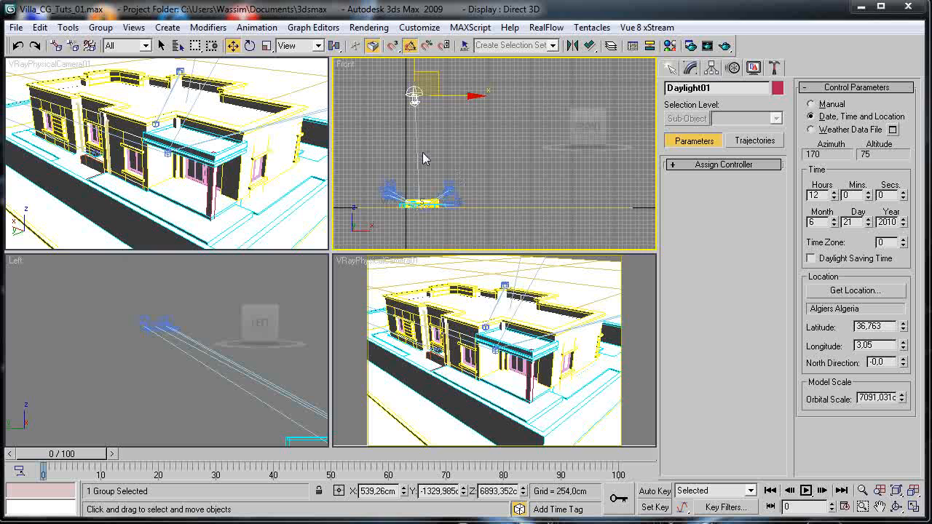
Test render the VRayPhysicalCamera01 view with the daylight, view it at 100% and close the frame buffer.
{"action": "right_click", "coordinate": [451, 264]}
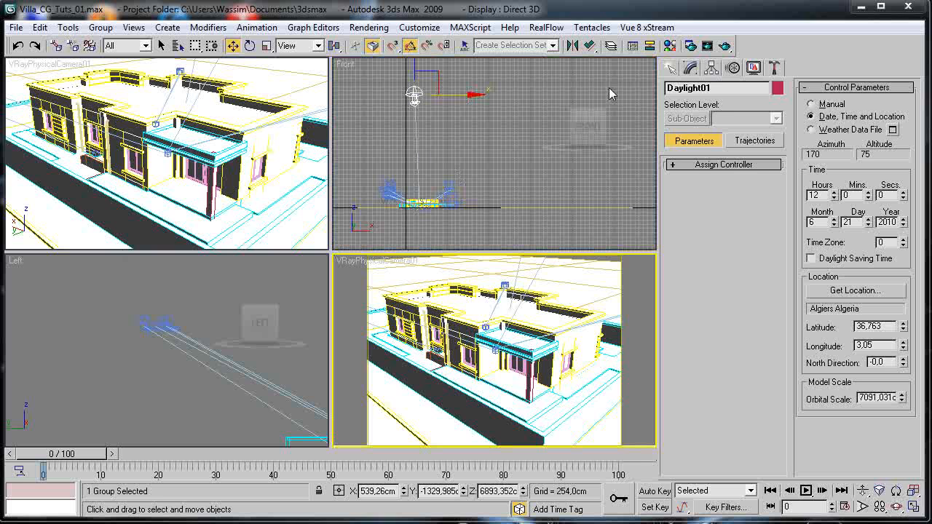
{"action": "left_click", "coordinate": [724, 46]}
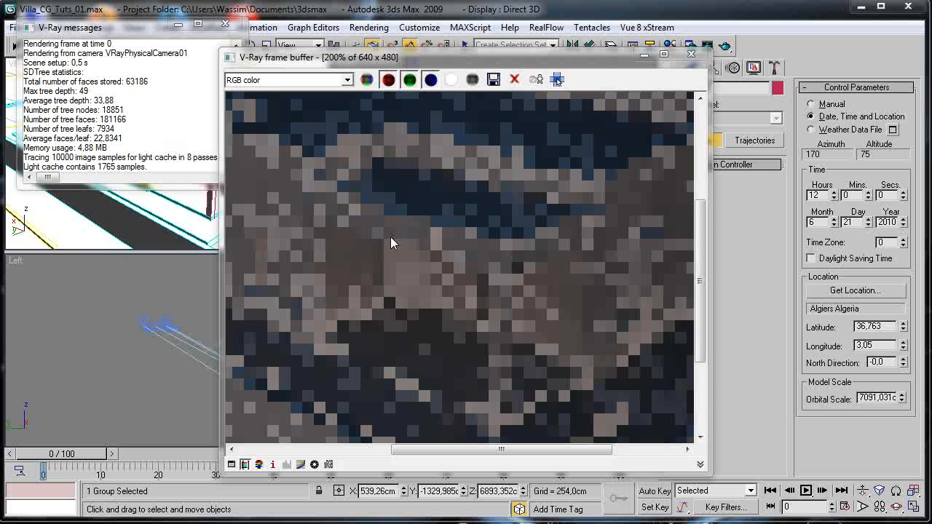
{"action": "scroll", "coordinate": [392, 237], "scroll_direction": "down", "scroll_amount": 1}
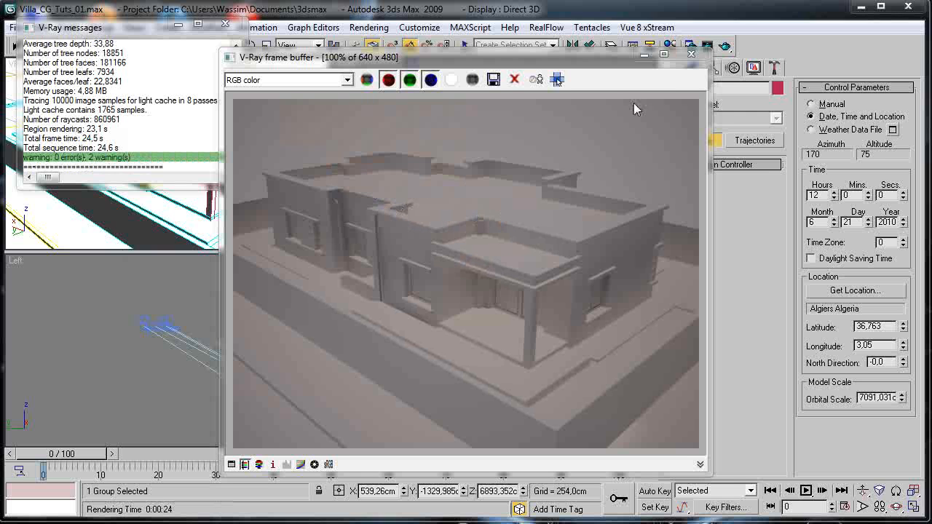
{"action": "left_click", "coordinate": [694, 56]}
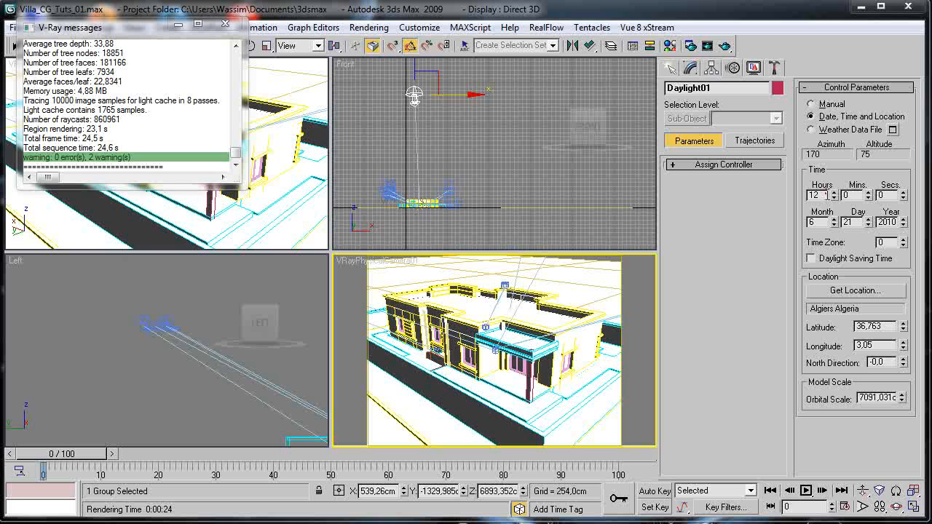
Set the daylight system's time to 14 hours 30 minutes and its date to month 3, day 31.
{"action": "type", "text": "14"}
{"action": "key", "text": "Return"}
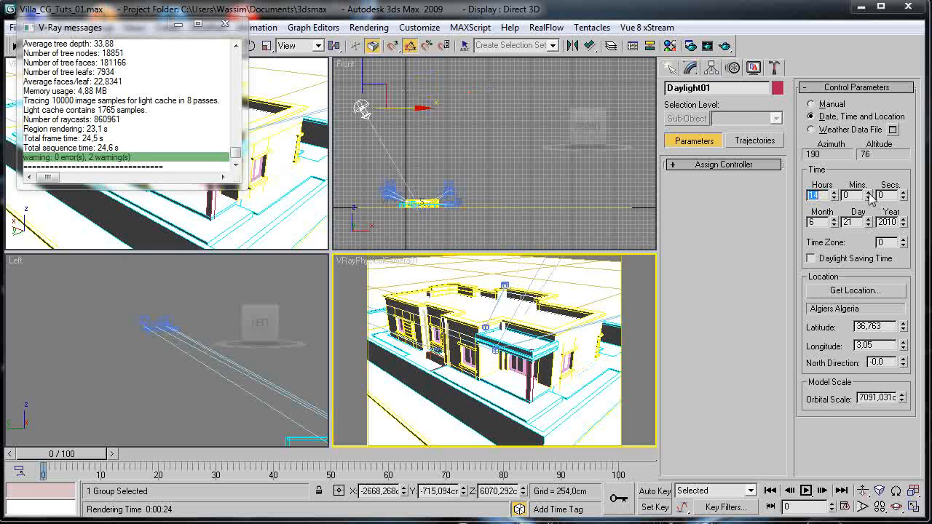
{"action": "left_click_drag", "start_coordinate": [869, 194], "coordinate": [812, 195]}
{"action": "type", "text": "30"}
{"action": "key", "text": "Return"}
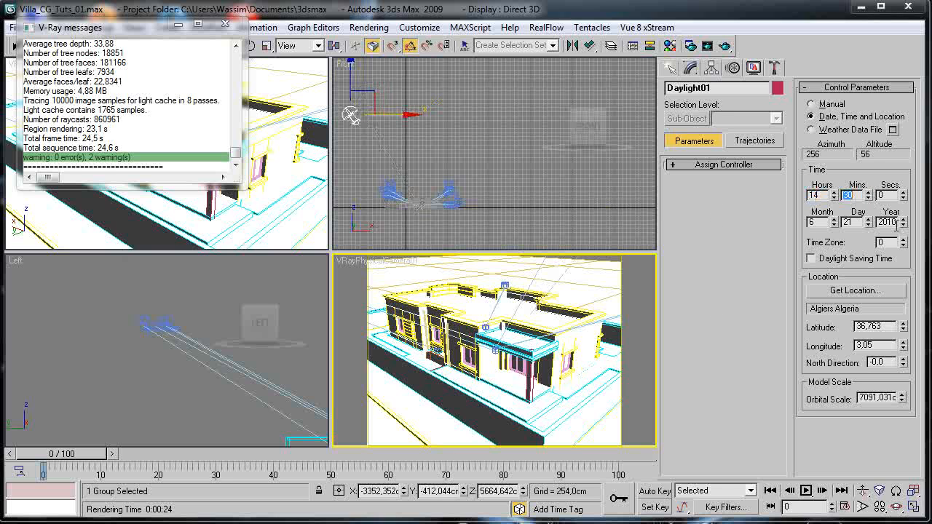
{"action": "left_click_drag", "start_coordinate": [827, 222], "coordinate": [775, 228]}
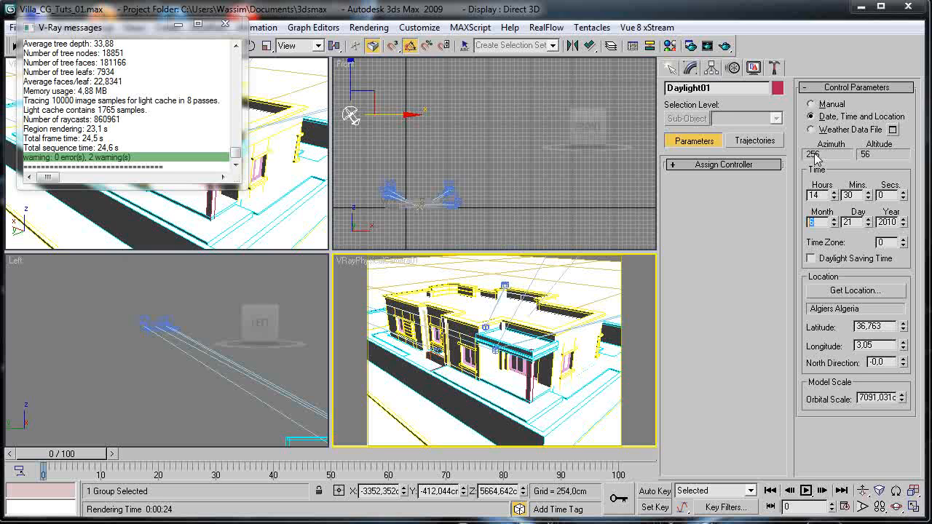
{"action": "left_click", "coordinate": [867, 225]}
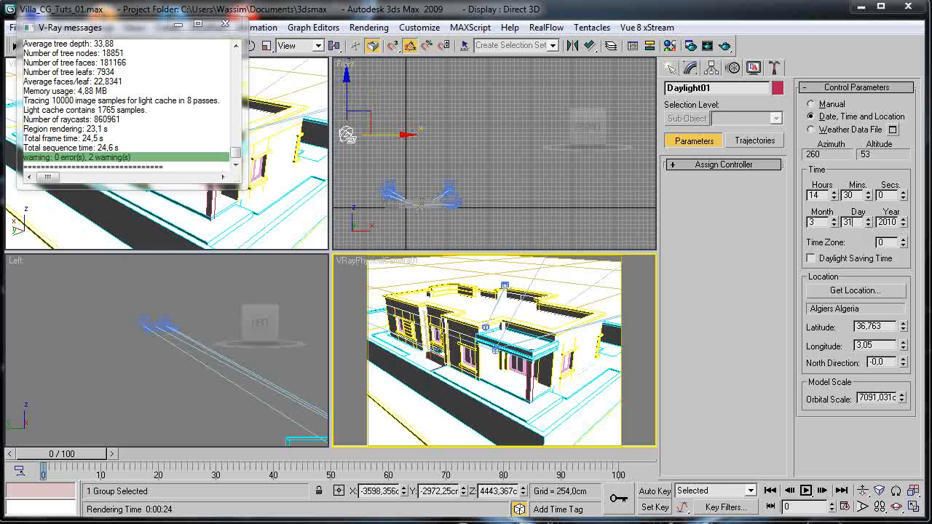
Apply day 31 to the daylight system's date, close the V-Ray messages and clear the selection.
{"action": "key", "text": "Return"}
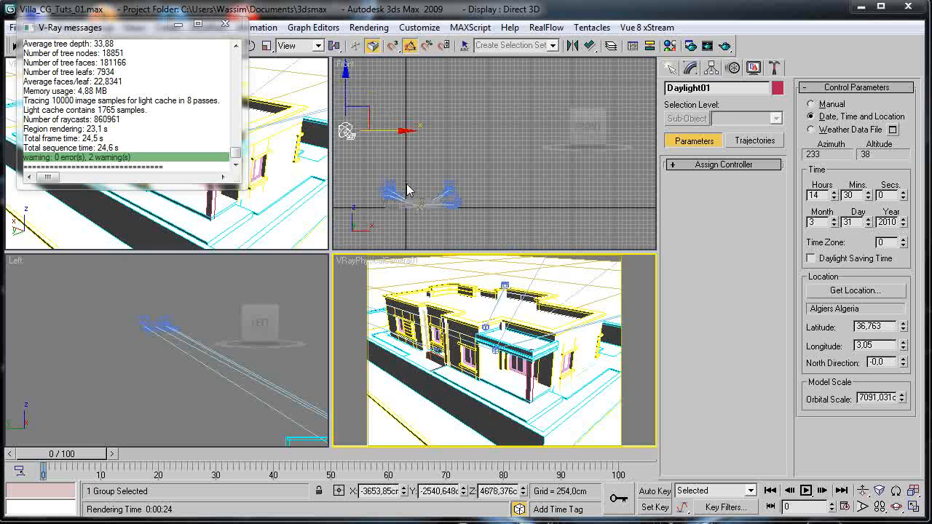
{"action": "left_click", "coordinate": [225, 23]}
{"action": "left_click", "coordinate": [578, 94]}
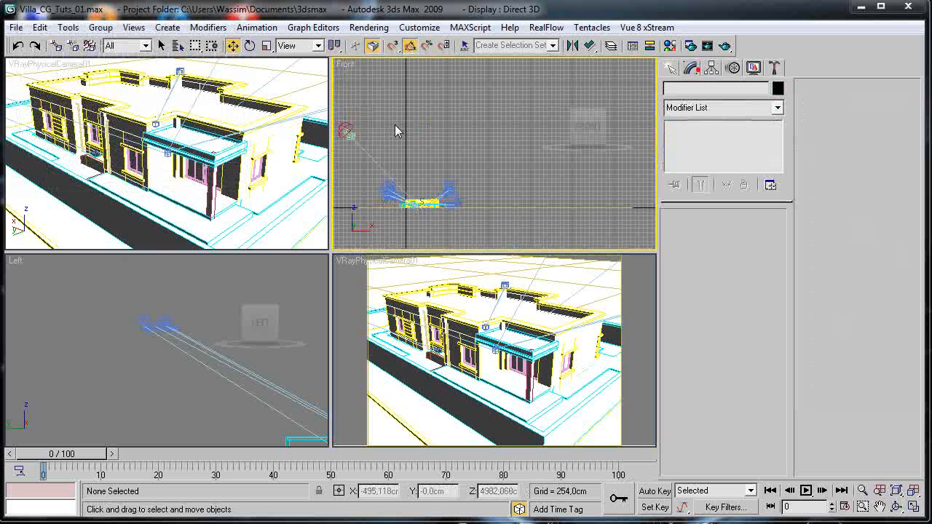
Set the daylight's sunlight type to VRaySun and accept a VRaySky environment map that replaces the existing one.
{"action": "left_click", "coordinate": [347, 130]}
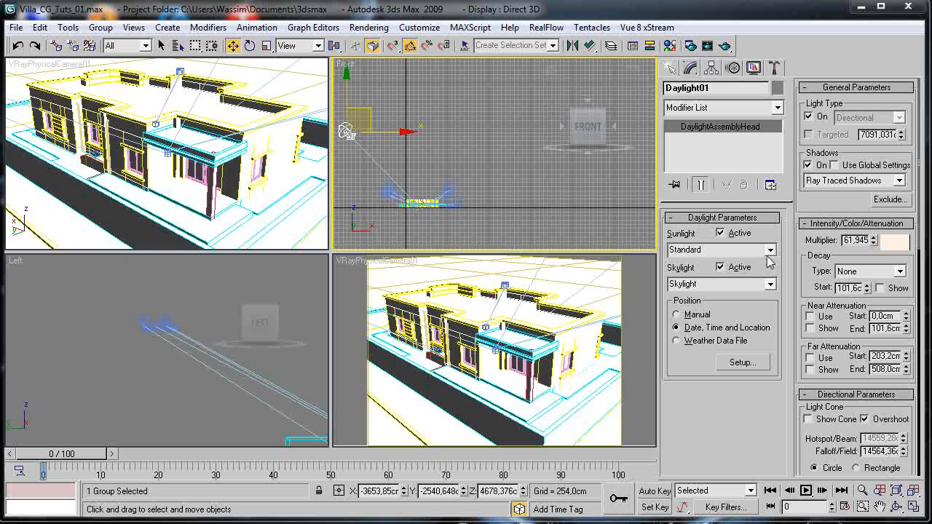
{"action": "left_click", "coordinate": [770, 250]}
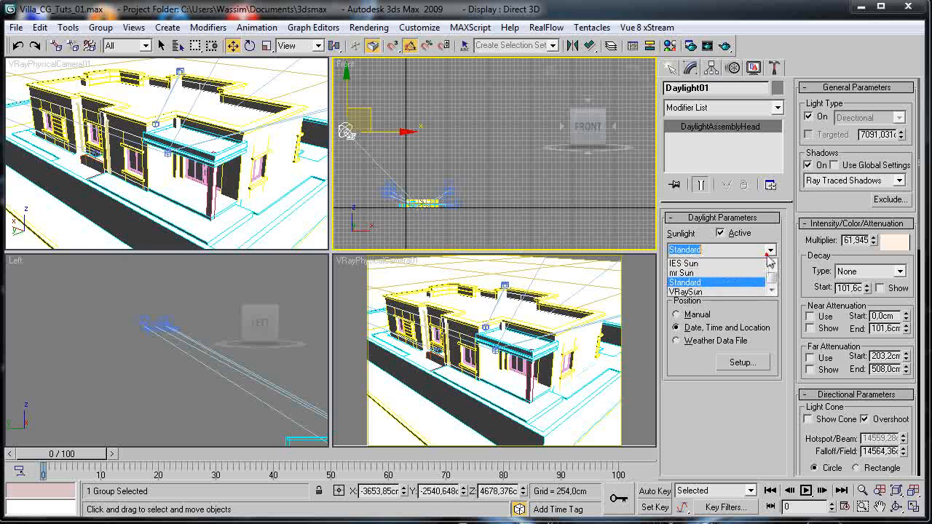
{"action": "left_click", "coordinate": [721, 283]}
{"action": "left_click", "coordinate": [770, 285]}
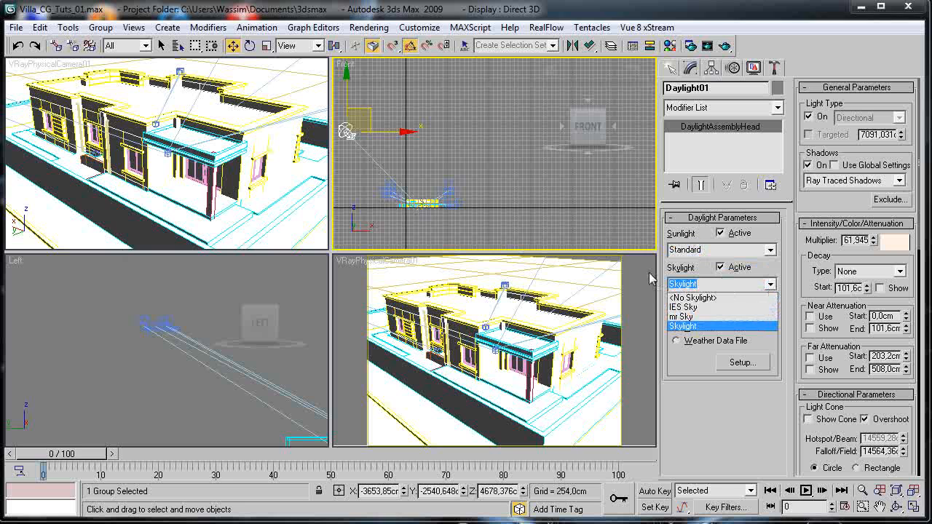
{"action": "left_click", "coordinate": [786, 349]}
{"action": "left_click", "coordinate": [770, 254]}
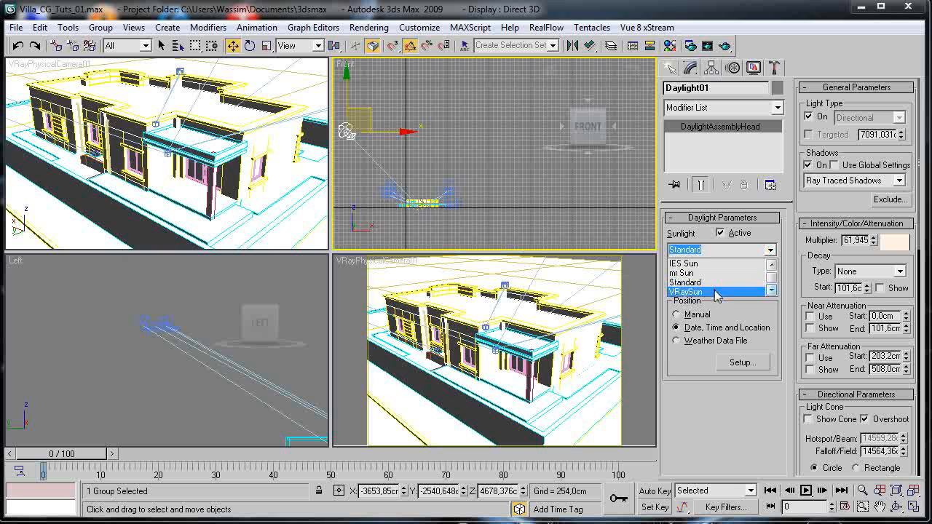
{"action": "left_click", "coordinate": [721, 292]}
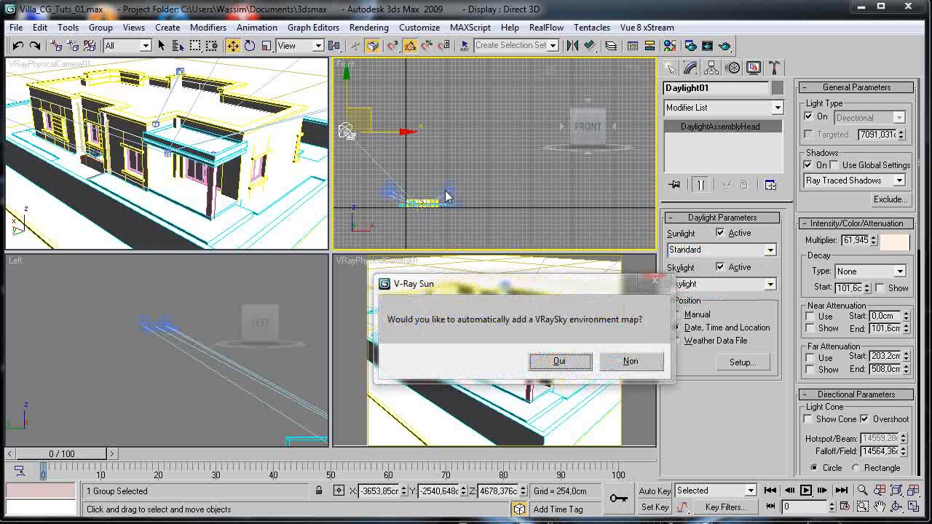
{"action": "left_click", "coordinate": [560, 362]}
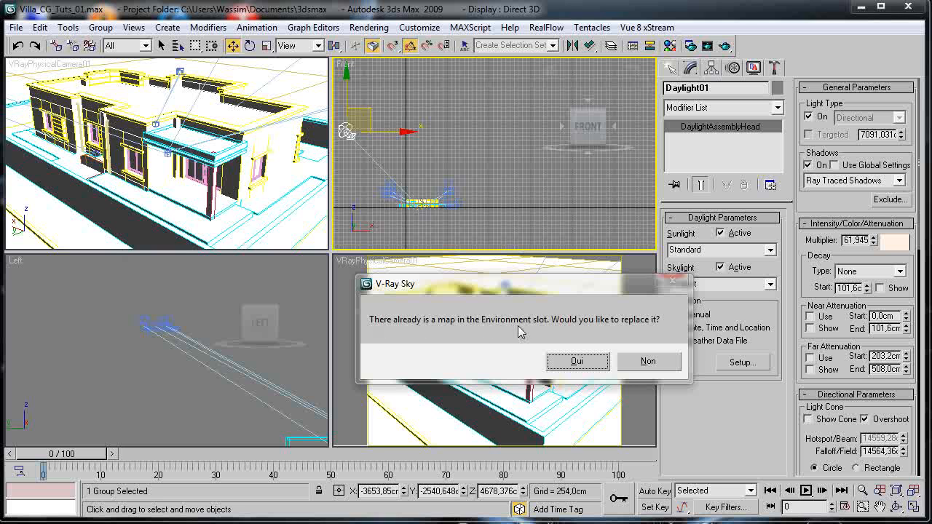
{"action": "left_click", "coordinate": [601, 360]}
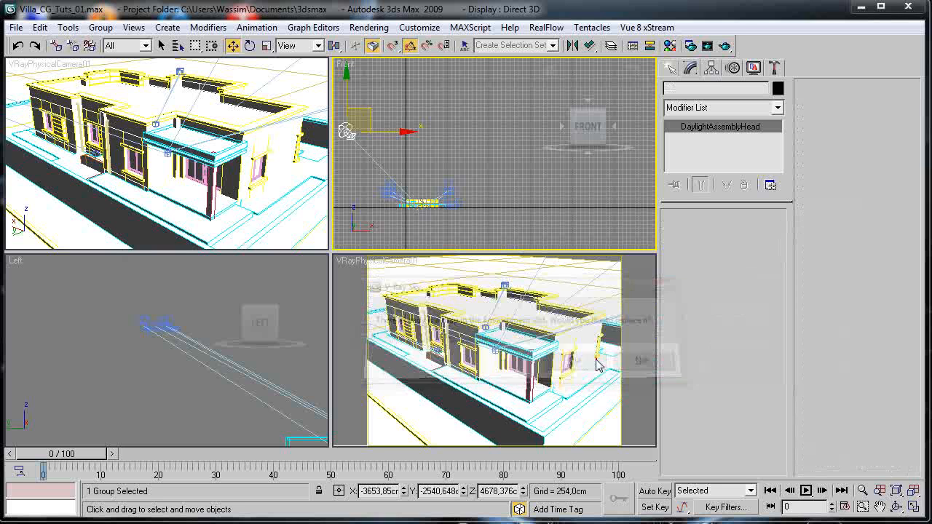
Test render the VRayPhysicalCamera01 view with VRaySun, inspect it at 200%, and close the frame buffer and V-Ray messages.
{"action": "right_click", "coordinate": [491, 276]}
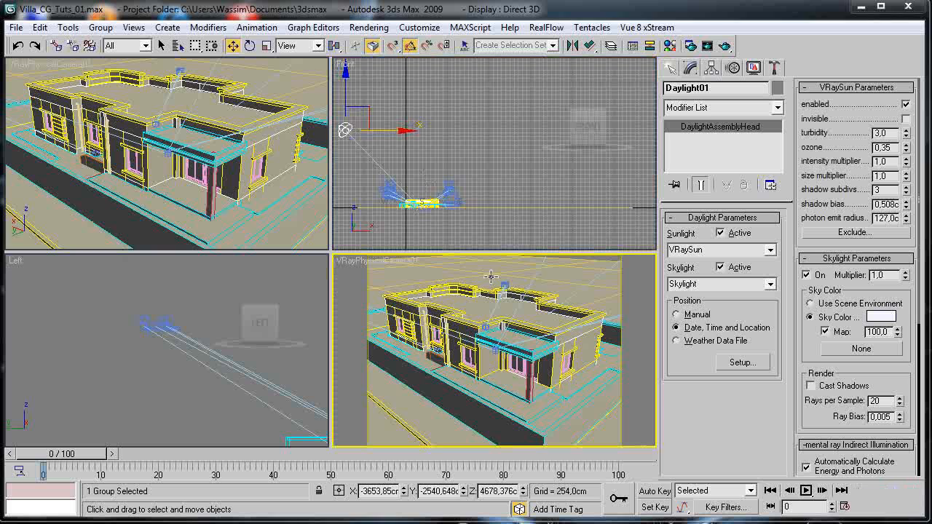
{"action": "left_click", "coordinate": [724, 46]}
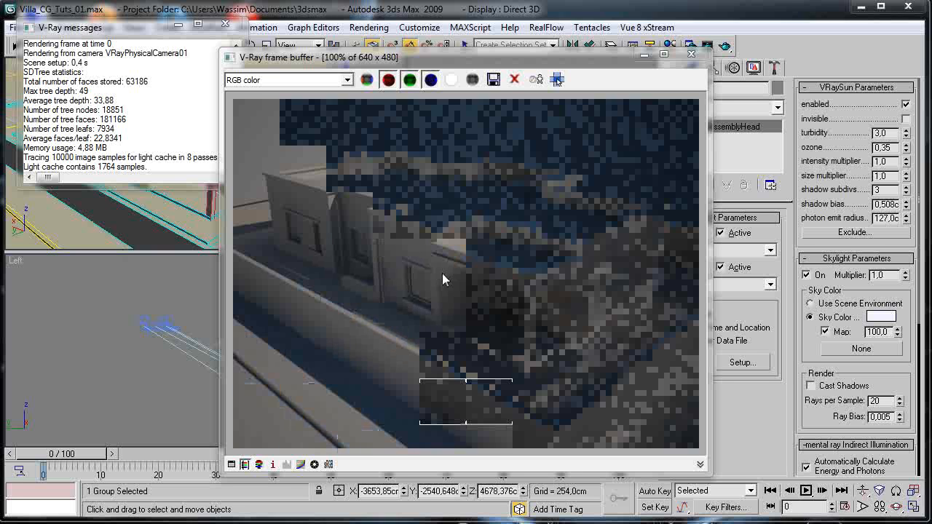
{"action": "scroll", "coordinate": [420, 340], "scroll_direction": "up", "scroll_amount": 1}
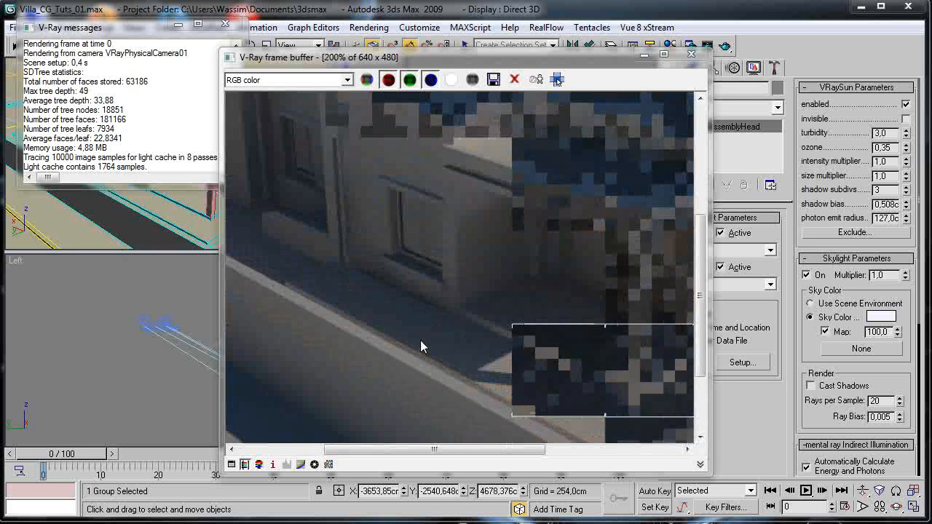
{"action": "scroll", "coordinate": [421, 340], "scroll_direction": "down", "scroll_amount": 1}
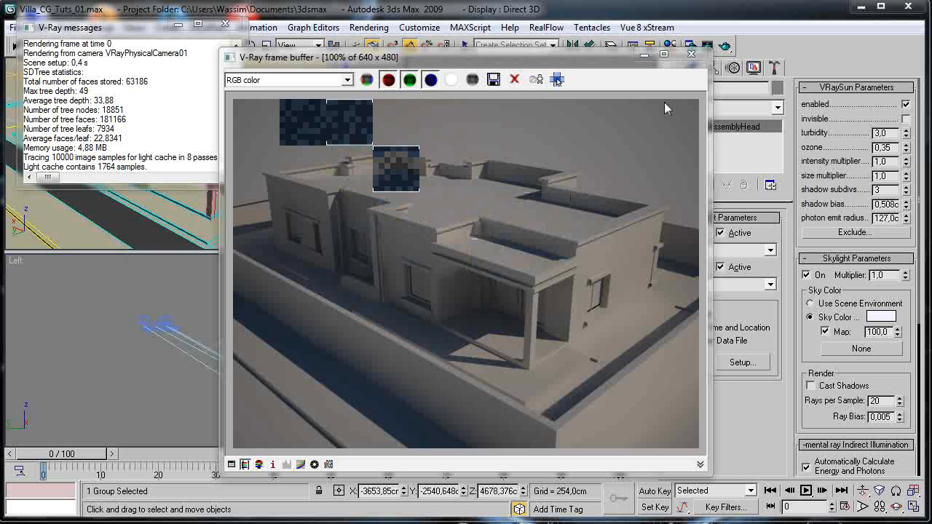
{"action": "left_click", "coordinate": [692, 55]}
{"action": "left_click", "coordinate": [225, 24]}
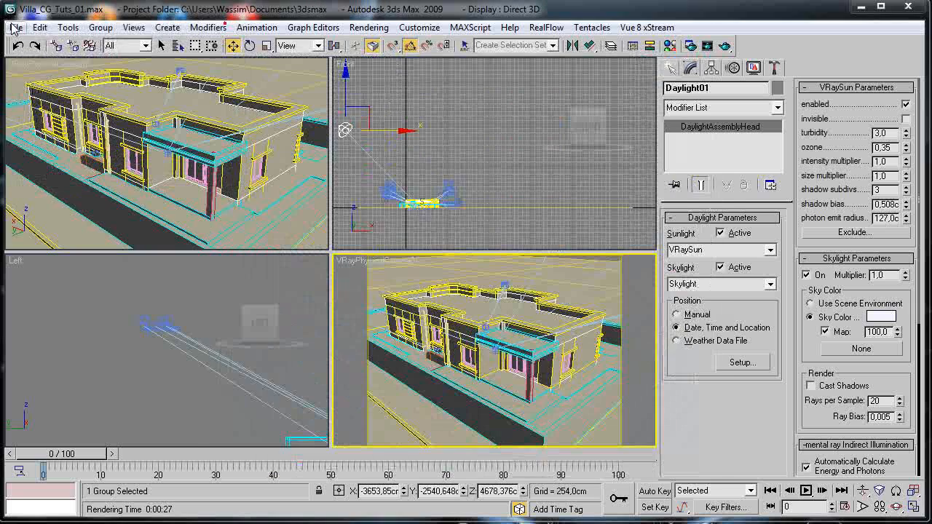
Save the scene as a new incremental file named Villa_CG_Tuts_02.
{"action": "left_click", "coordinate": [15, 28]}
{"action": "left_click", "coordinate": [43, 167]}
{"action": "left_click", "coordinate": [624, 410]}
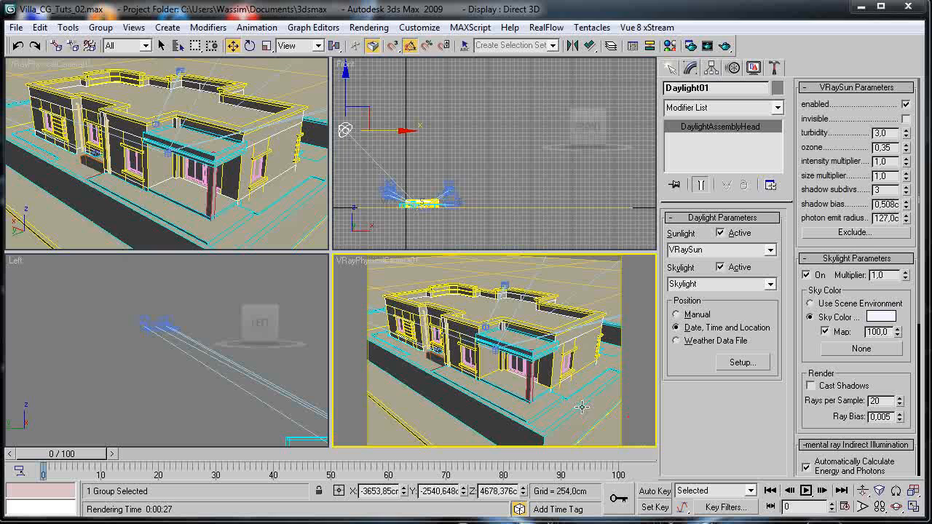
Delete the existing daylight system and create a new Daylight system over the villa in the Top view.
{"action": "left_click", "coordinate": [350, 150]}
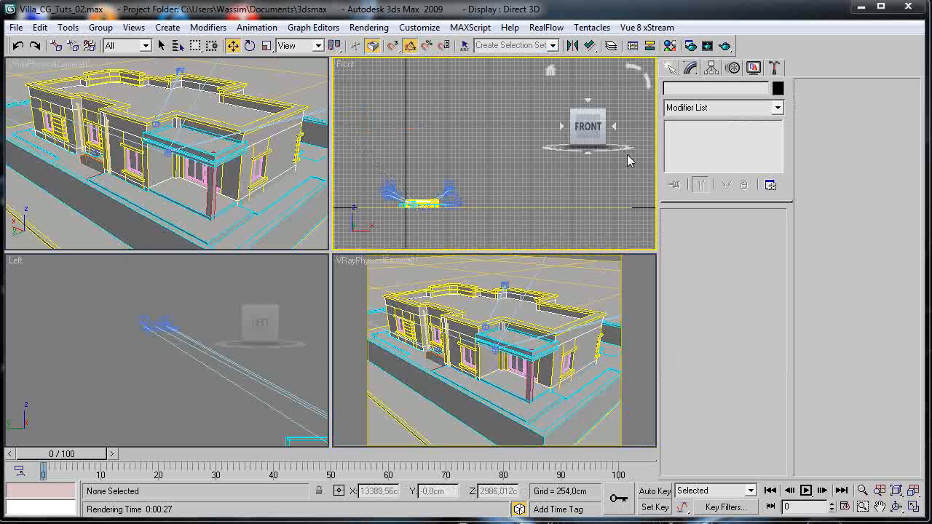
{"action": "left_click", "coordinate": [670, 68]}
{"action": "left_click", "coordinate": [133, 27]}
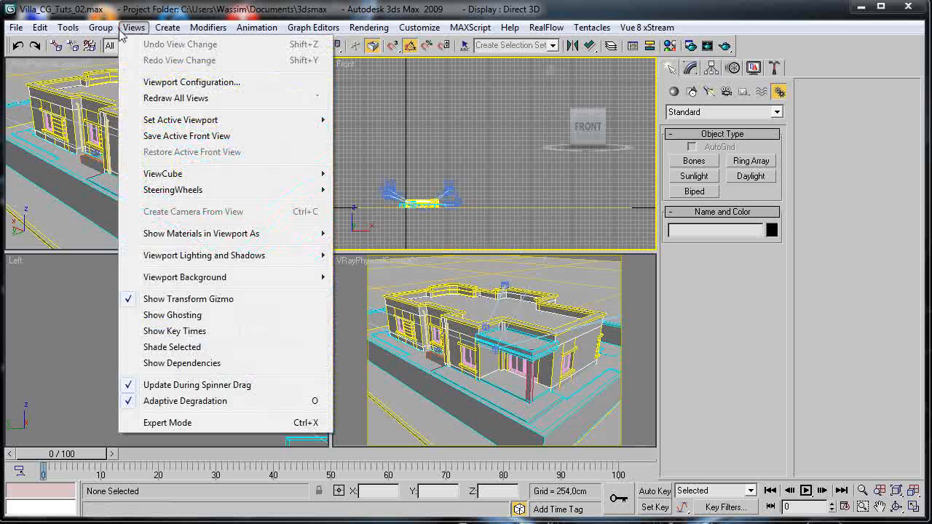
{"action": "mouse_move", "coordinate": [196, 302]}
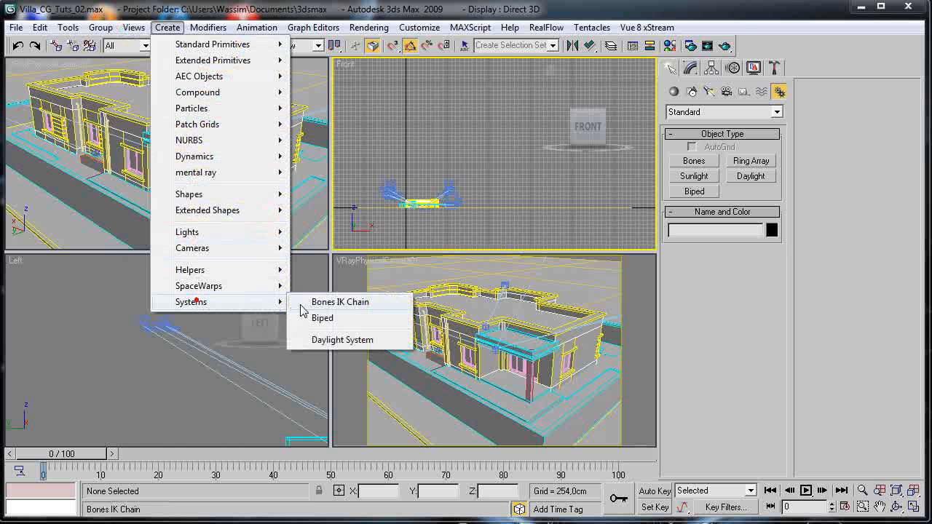
{"action": "left_click", "coordinate": [339, 340]}
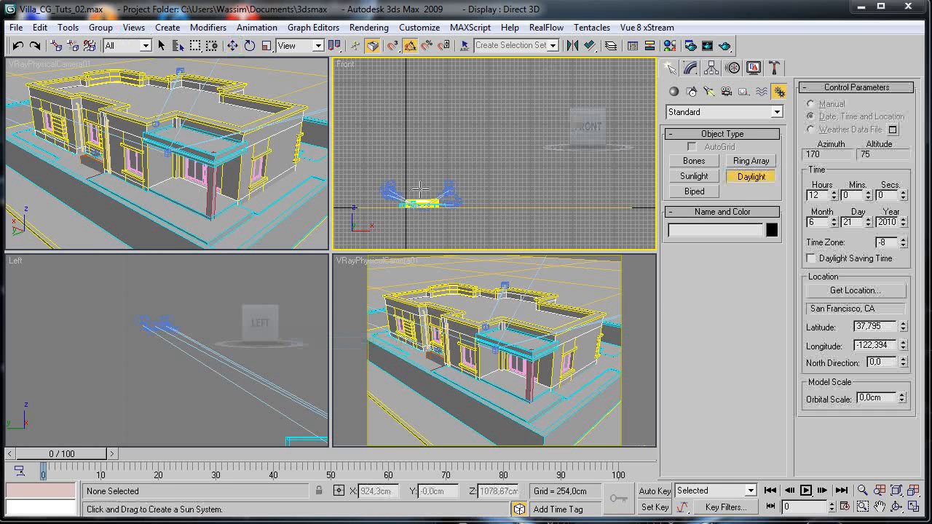
{"action": "middle_click_drag", "start_coordinate": [169, 151], "coordinate": [173, 153]}
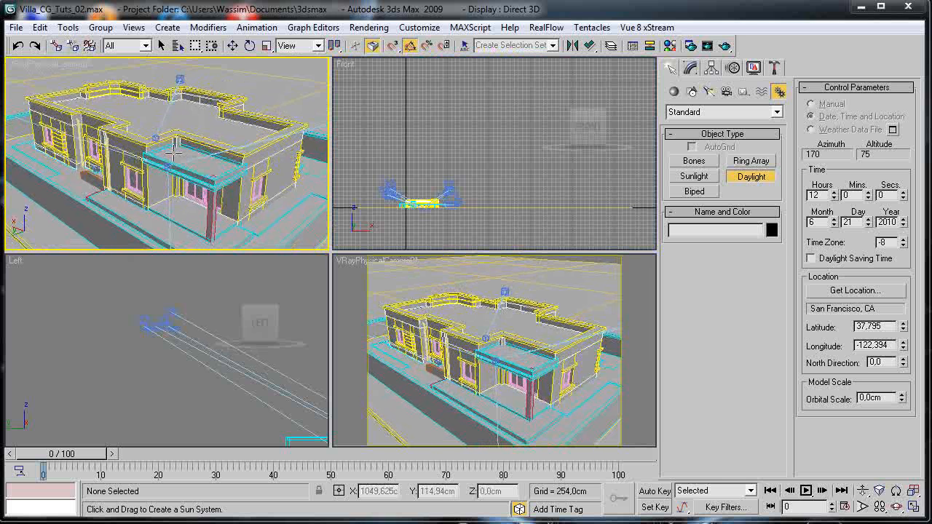
{"action": "key", "text": "t"}
{"action": "scroll", "coordinate": [173, 153], "scroll_direction": "down", "scroll_amount": 5}
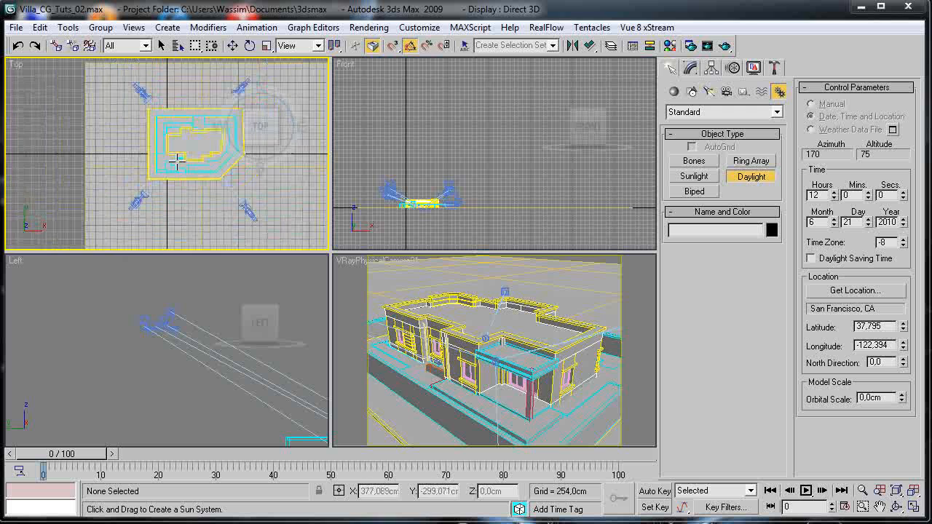
{"action": "middle_click_drag", "start_coordinate": [177, 160], "coordinate": [149, 175]}
{"action": "mouse_move", "coordinate": [170, 162]}
{"action": "left_mouse_down"}
{"action": "mouse_move", "coordinate": [168, 140]}
{"action": "mouse_move", "coordinate": [169, 156]}
{"action": "left_mouse_up"}
{"action": "left_click", "coordinate": [70, 39]}
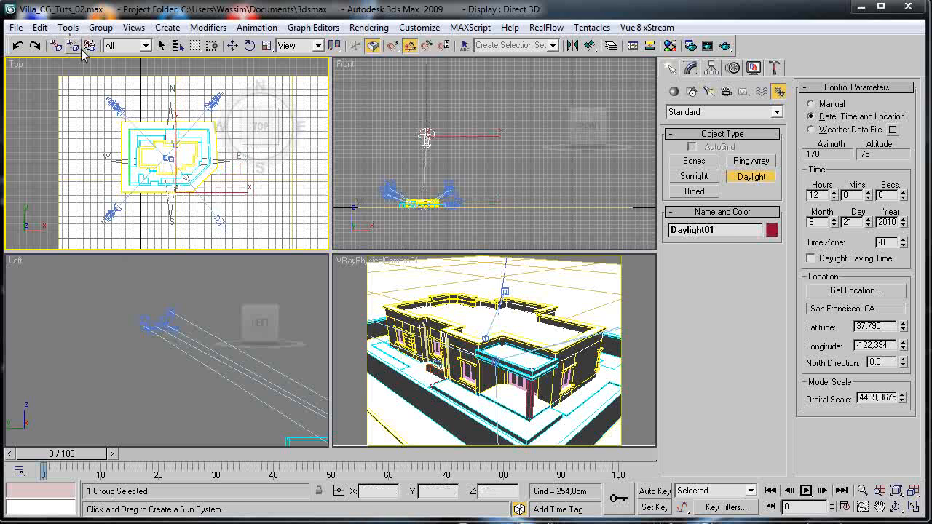
{"action": "left_click", "coordinate": [232, 46]}
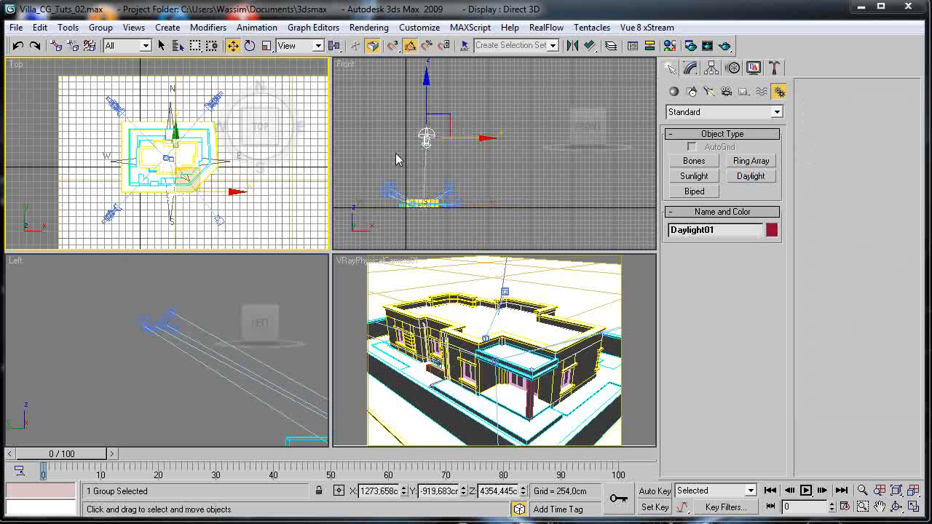
Clear the DefaultVRaySky map from the environment background and close the environment settings.
{"action": "scroll", "coordinate": [521, 161], "scroll_direction": "up", "scroll_amount": 3}
{"action": "key", "text": "z"}
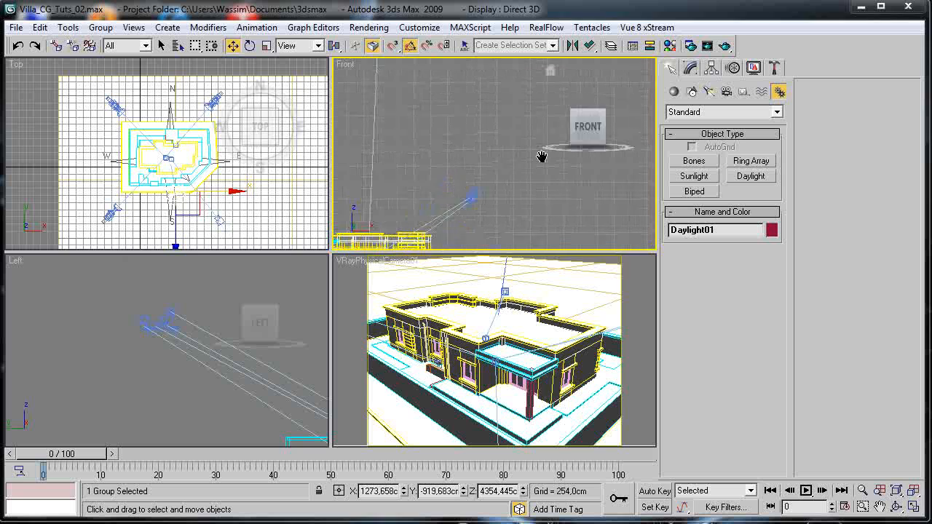
{"action": "scroll", "coordinate": [450, 196], "scroll_direction": "down", "scroll_amount": 5}
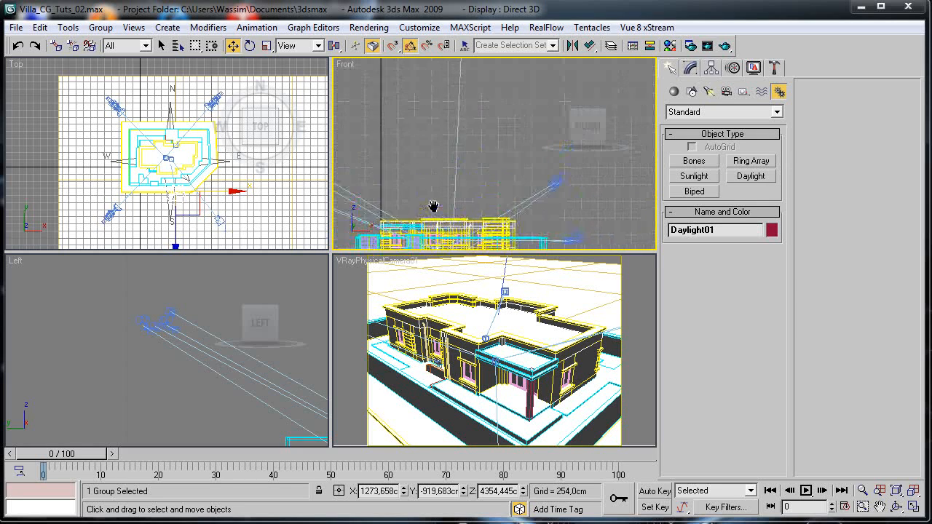
{"action": "middle_click_drag", "start_coordinate": [484, 146], "coordinate": [464, 177]}
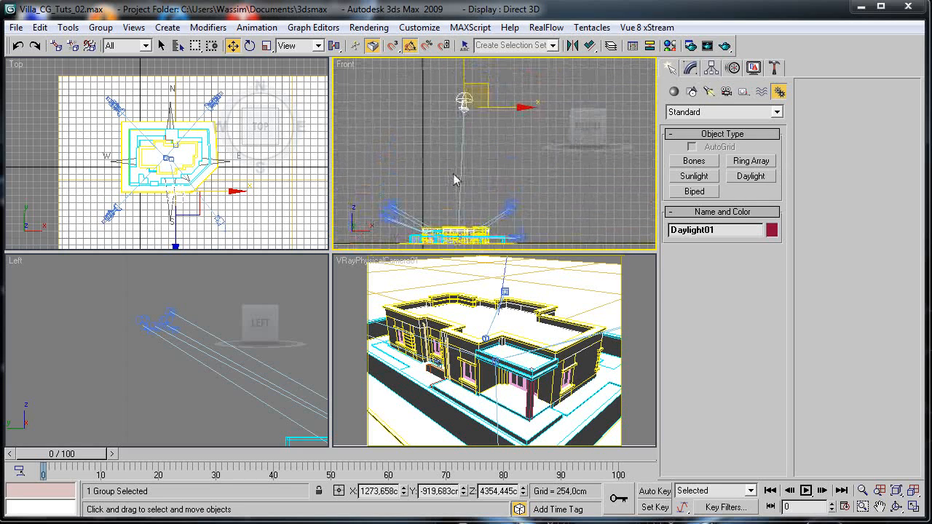
{"action": "key", "text": "8"}
{"action": "right_click", "coordinate": [555, 167]}
{"action": "right_click", "coordinate": [555, 158]}
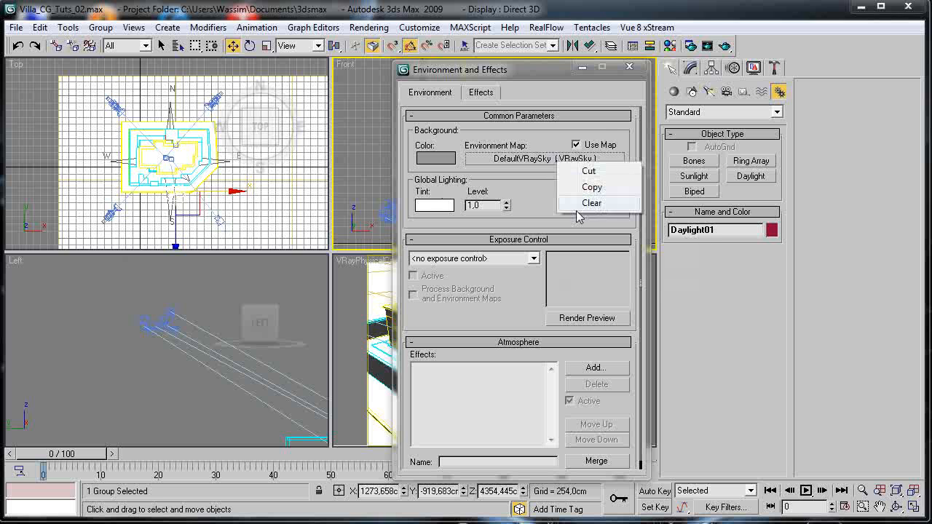
{"action": "left_click", "coordinate": [577, 203]}
{"action": "left_click", "coordinate": [630, 67]}
Pick Daylight01 from the scene object list and invert the selection so every other scene object is selected.
{"action": "scroll", "coordinate": [496, 160], "scroll_direction": "up", "scroll_amount": 2}
{"action": "middle_click_drag", "start_coordinate": [441, 187], "coordinate": [649, 142]}
{"action": "scroll", "coordinate": [511, 222], "scroll_direction": "down", "scroll_amount": 1}
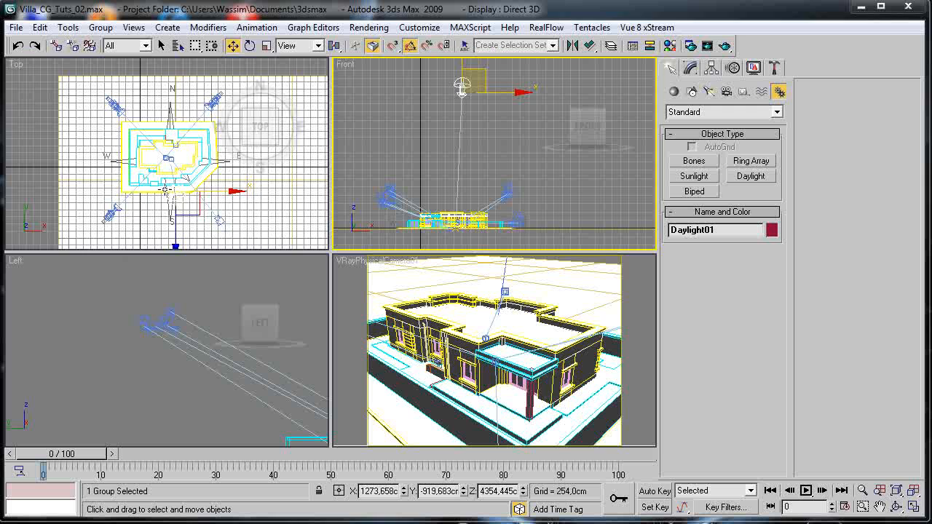
{"action": "scroll", "coordinate": [168, 186], "scroll_direction": "up", "scroll_amount": 6}
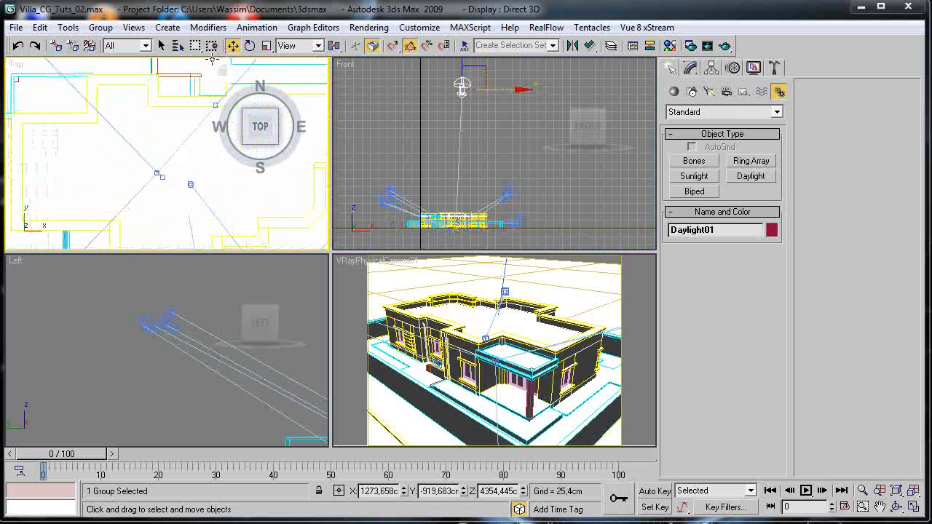
{"action": "left_click", "coordinate": [177, 45]}
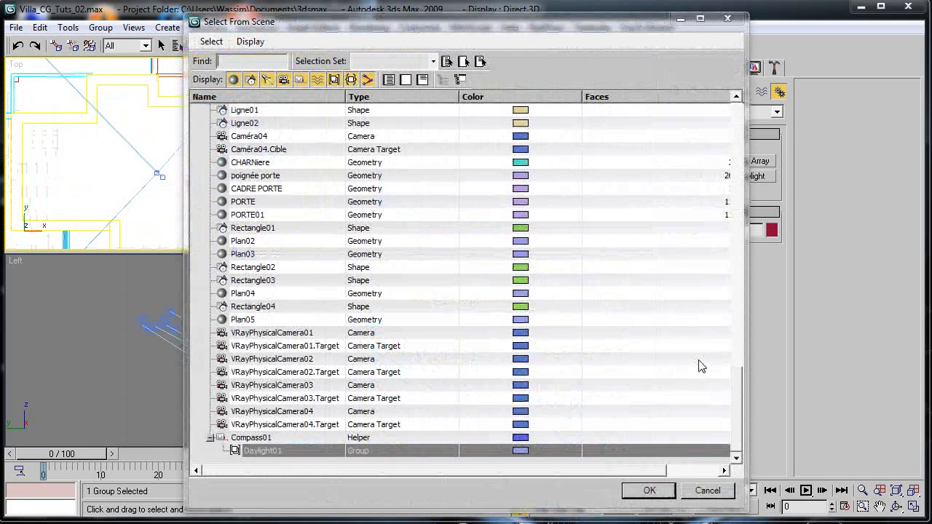
{"action": "double_click", "coordinate": [268, 451]}
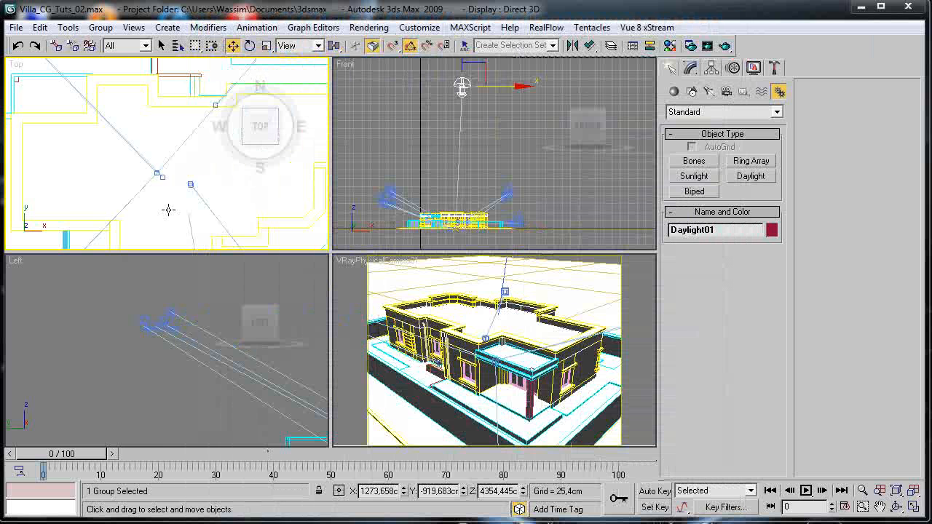
{"action": "key", "text": "ctrl+a"}
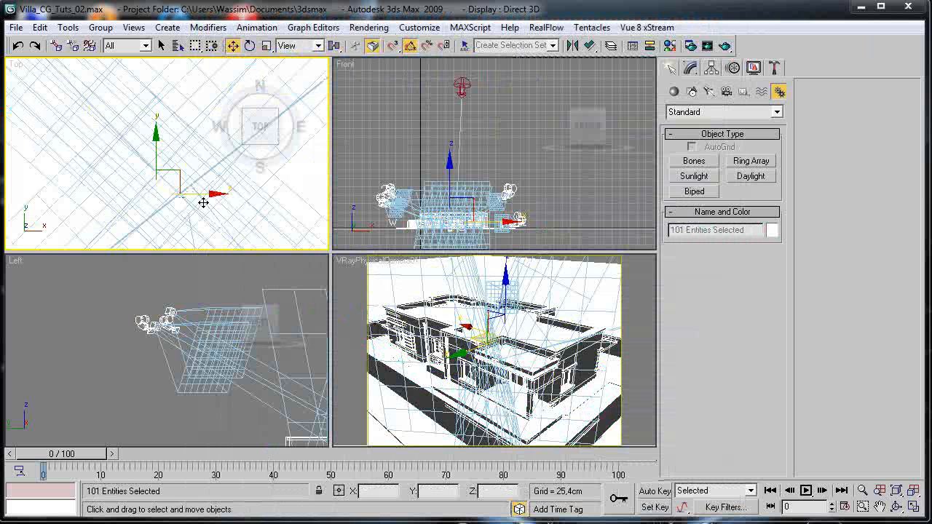
Try hiding the entire selection in the Front view and undo the hiding.
{"action": "left_click", "coordinate": [446, 224]}
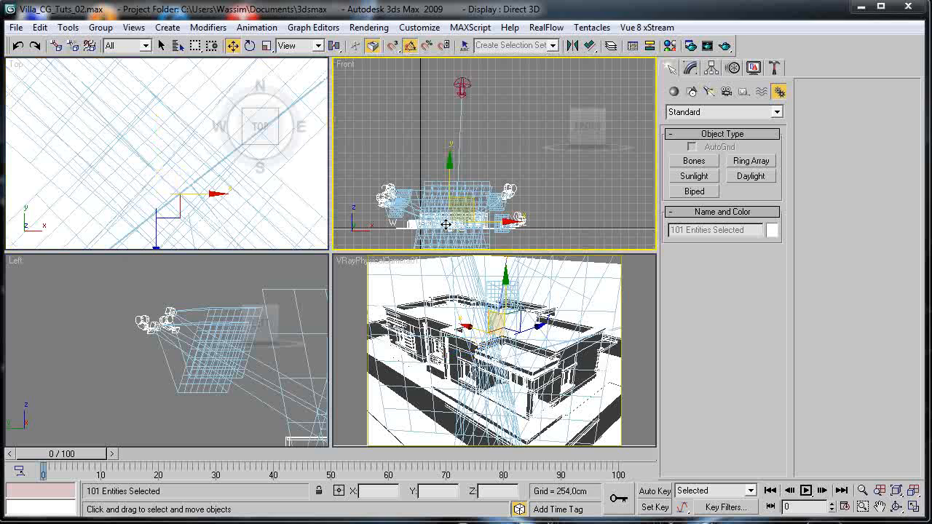
{"action": "right_click", "coordinate": [438, 227]}
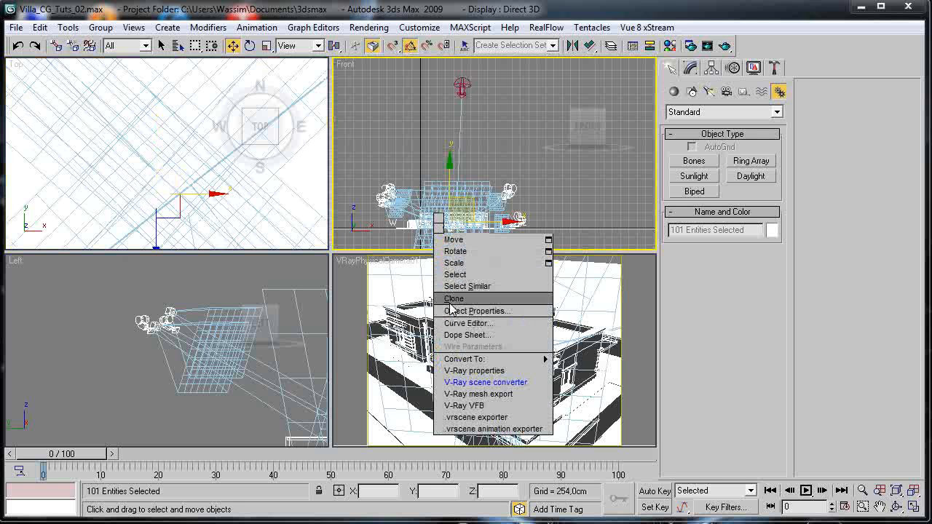
{"action": "mouse_move", "coordinate": [474, 159]}
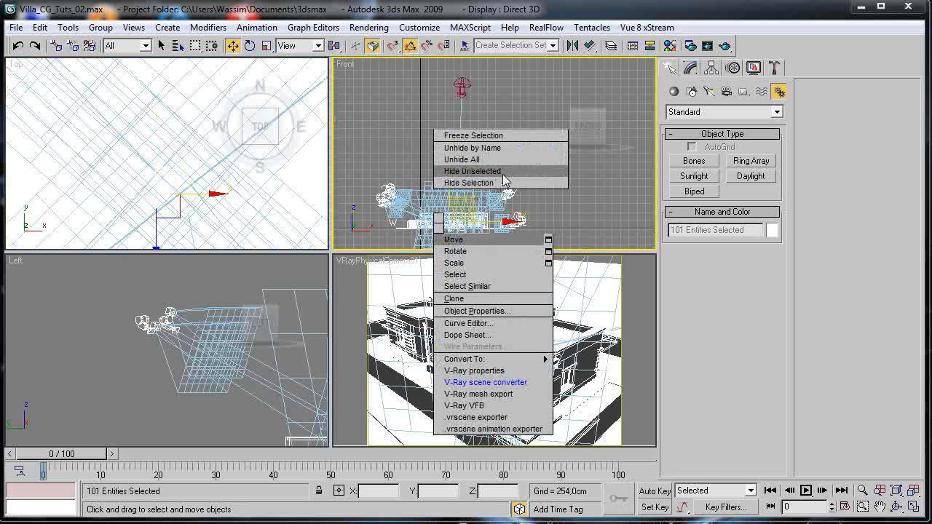
{"action": "left_click", "coordinate": [501, 183]}
{"action": "scroll", "coordinate": [498, 212], "scroll_direction": "up", "scroll_amount": 6}
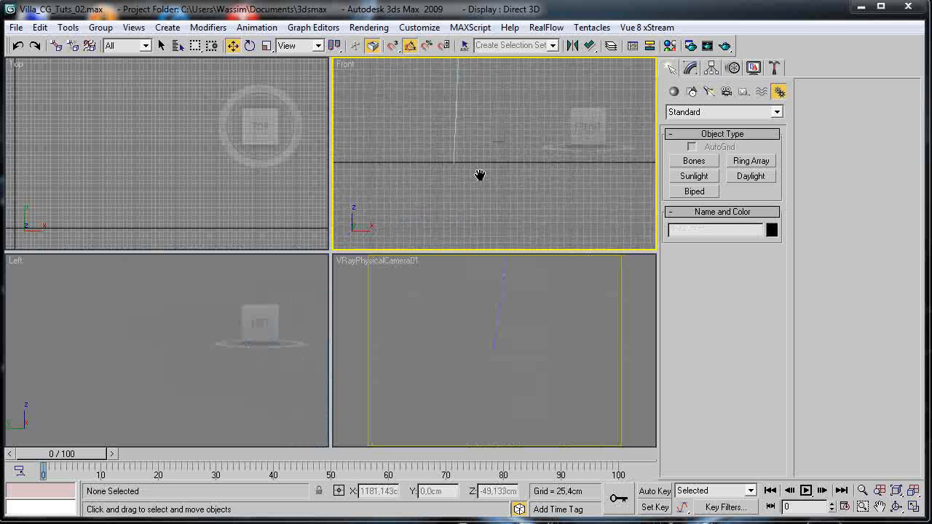
{"action": "scroll", "coordinate": [480, 175], "scroll_direction": "up", "scroll_amount": 4}
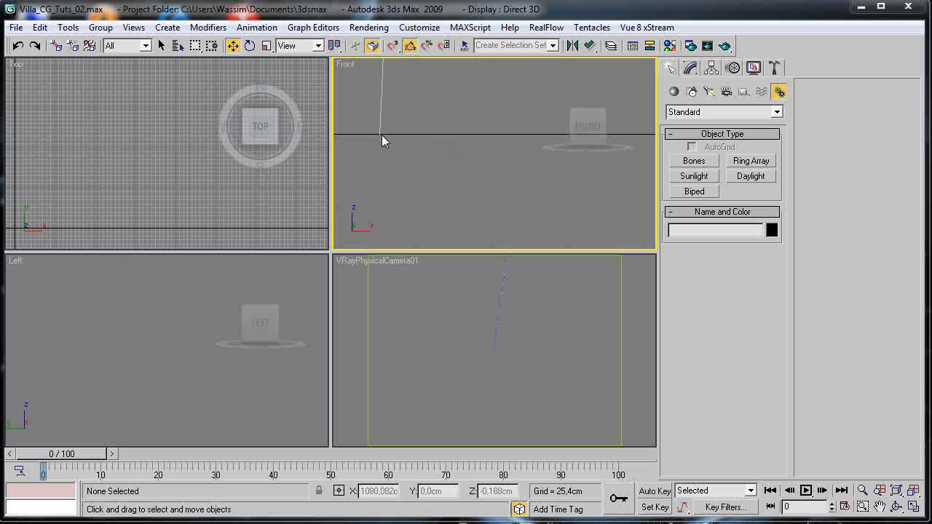
{"action": "scroll", "coordinate": [457, 181], "scroll_direction": "down", "scroll_amount": 6}
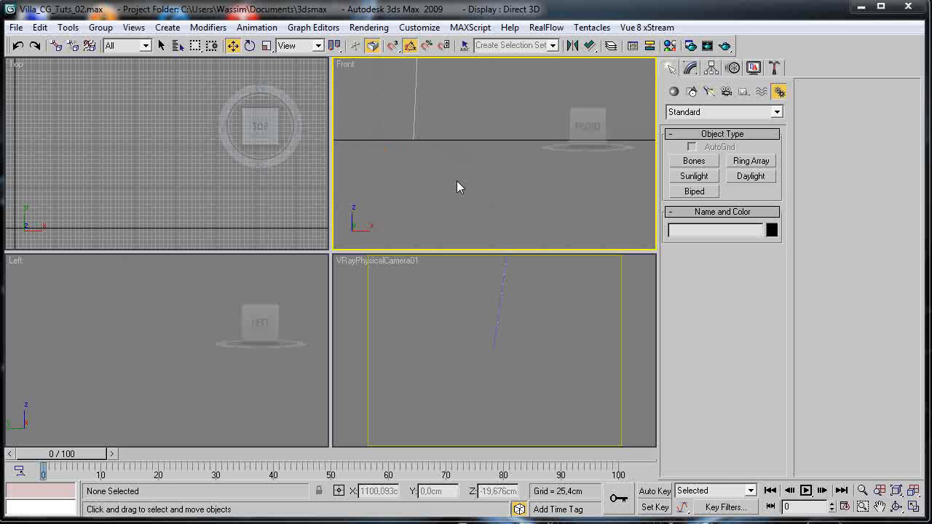
{"action": "key", "text": "ctrl+z"}
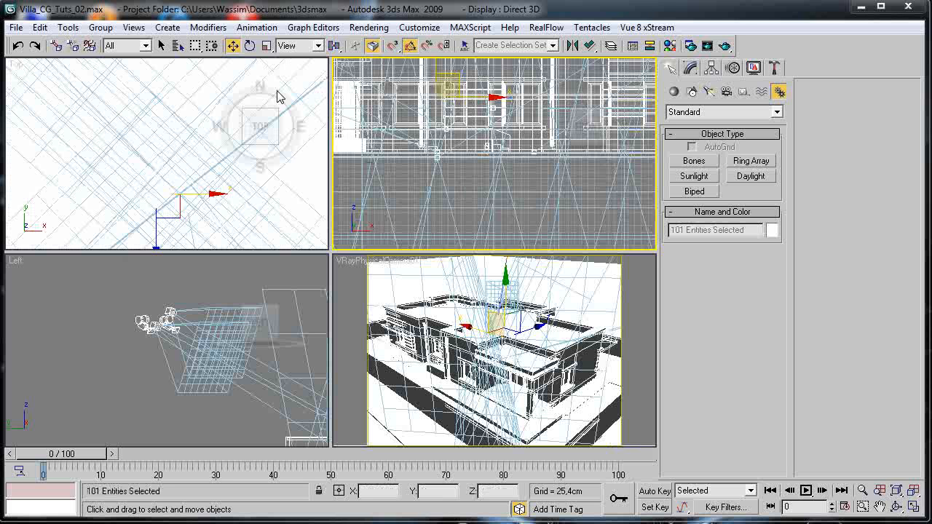
Check where the compass sits in the Front view, try hiding the selected objects again, and undo it.
{"action": "scroll", "coordinate": [439, 147], "scroll_direction": "up", "scroll_amount": 8}
{"action": "mouse_move", "coordinate": [403, 132]}
{"action": "middle_mouse_down"}
{"action": "mouse_move", "coordinate": [518, 170]}
{"action": "mouse_move", "coordinate": [504, 193]}
{"action": "mouse_move", "coordinate": [425, 194]}
{"action": "mouse_move", "coordinate": [438, 152]}
{"action": "mouse_move", "coordinate": [490, 168]}
{"action": "mouse_move", "coordinate": [404, 126]}
{"action": "middle_mouse_up"}
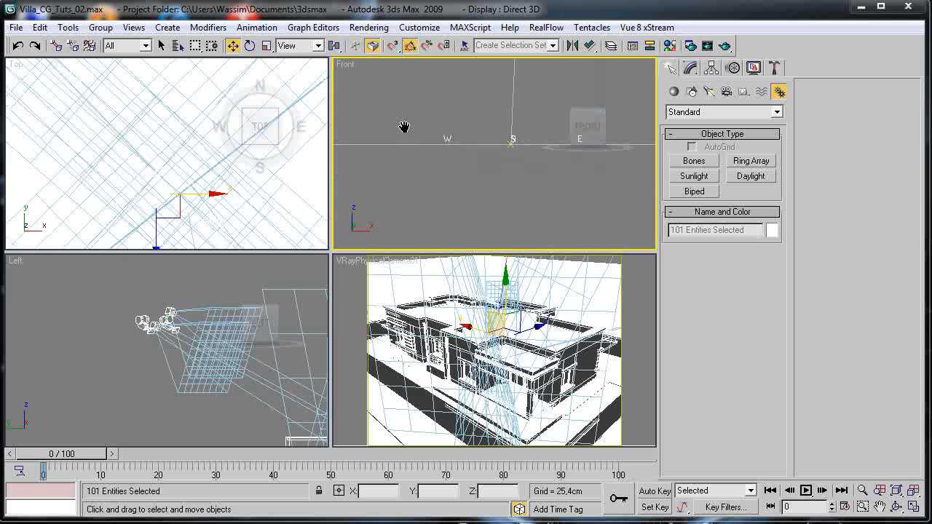
{"action": "scroll", "coordinate": [495, 159], "scroll_direction": "down", "scroll_amount": 1}
{"action": "scroll", "coordinate": [488, 150], "scroll_direction": "down", "scroll_amount": 1}
{"action": "right_click", "coordinate": [472, 155]}
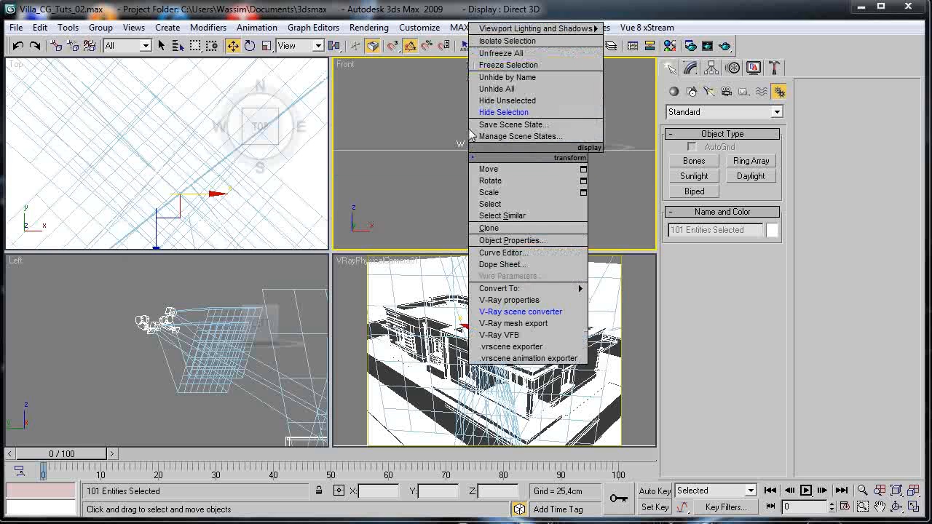
{"action": "left_click", "coordinate": [490, 112]}
{"action": "scroll", "coordinate": [470, 163], "scroll_direction": "up", "scroll_amount": 1}
{"action": "middle_click_drag", "start_coordinate": [472, 173], "coordinate": [417, 185]}
{"action": "key", "text": "ctrl+z"}
{"action": "key", "text": "ctrl+z"}
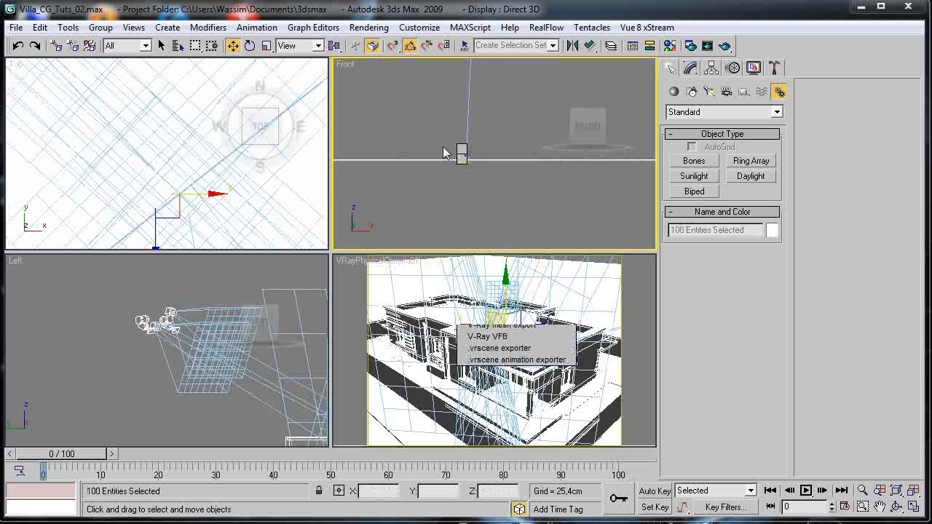
Keep the compass out of the selection and hide all remaining selected objects, leaving only the daylight system and compass.
{"action": "right_click", "coordinate": [451, 150]}
{"action": "left_click", "coordinate": [506, 122]}
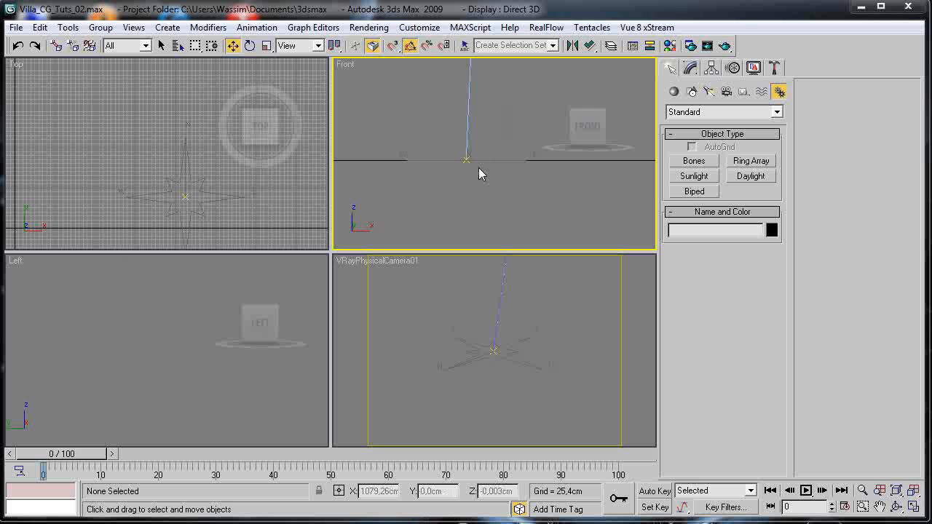
{"action": "scroll", "coordinate": [451, 164], "scroll_direction": "down", "scroll_amount": 15}
{"action": "scroll", "coordinate": [451, 164], "scroll_direction": "down", "scroll_amount": 8}
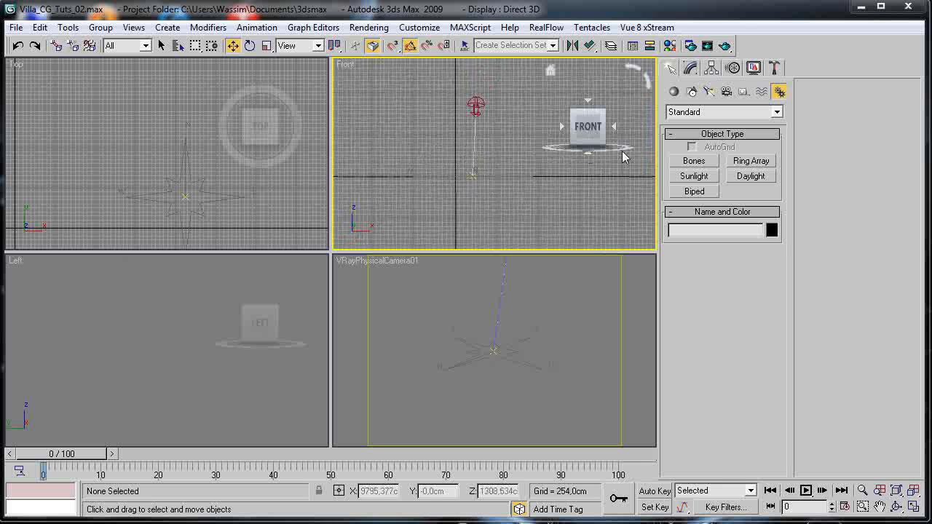
{"action": "middle_click_drag", "start_coordinate": [218, 187], "coordinate": [202, 185]}
{"action": "scroll", "coordinate": [202, 185], "scroll_direction": "down", "scroll_amount": 3}
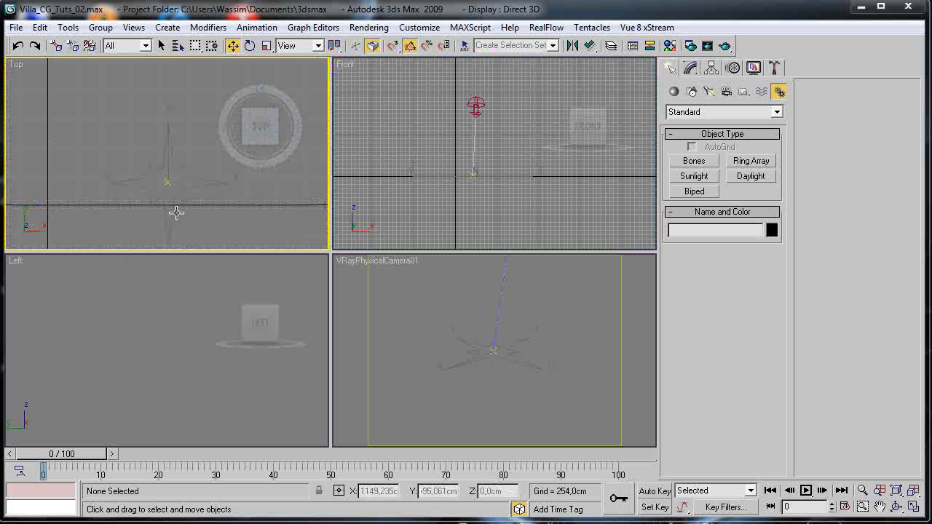
{"action": "scroll", "coordinate": [175, 210], "scroll_direction": "up", "scroll_amount": 2}
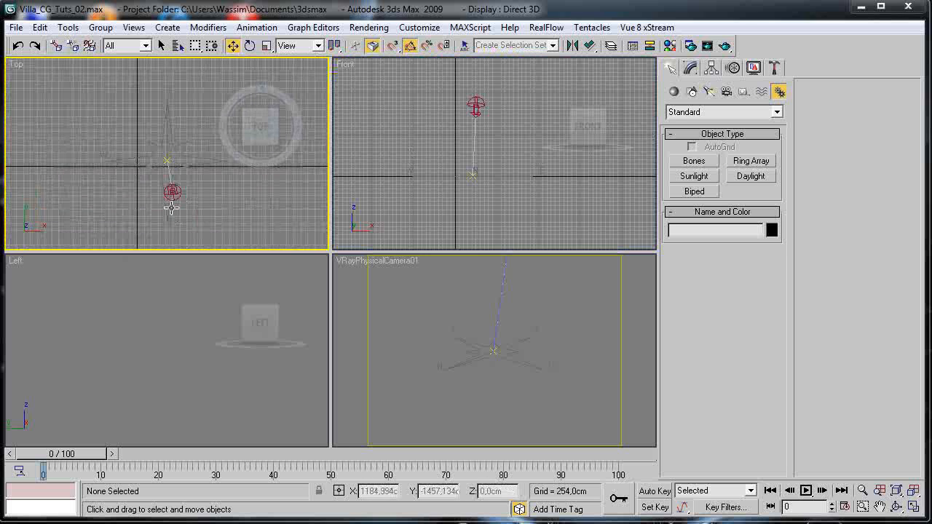
Set the light creation category to VRay.
{"action": "left_click", "coordinate": [709, 91]}
{"action": "left_click", "coordinate": [721, 112]}
{"action": "left_click", "coordinate": [688, 142]}
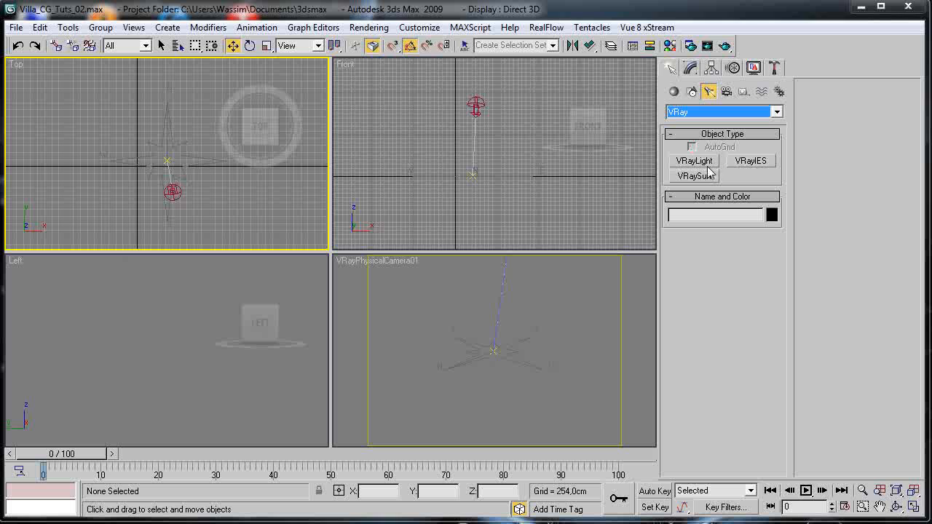
Try creating a VRaySun in the Front view from the compass centre up to the sky light, accepting the VRaySky environment map.
{"action": "left_click", "coordinate": [708, 175]}
{"action": "left_click_drag", "start_coordinate": [469, 175], "coordinate": [475, 103]}
{"action": "right_click", "coordinate": [455, 158]}
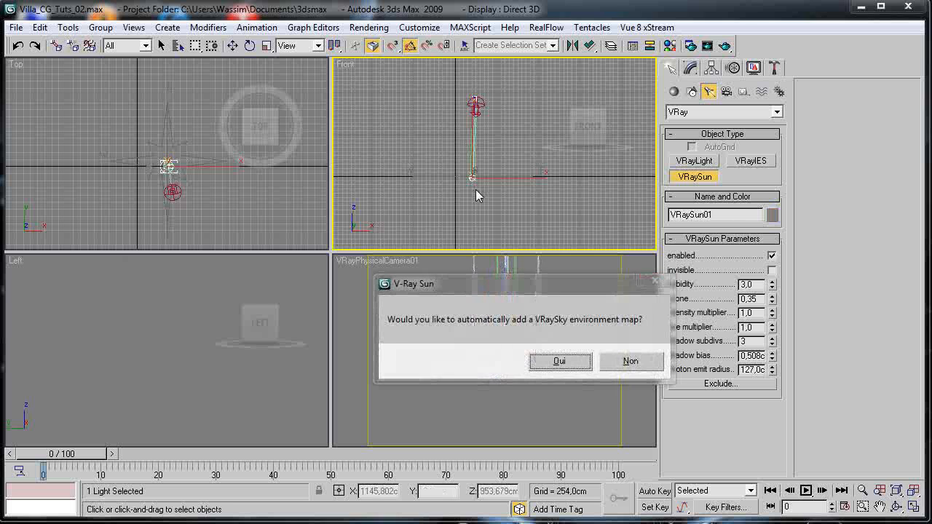
{"action": "left_click_drag", "start_coordinate": [503, 282], "coordinate": [456, 274]}
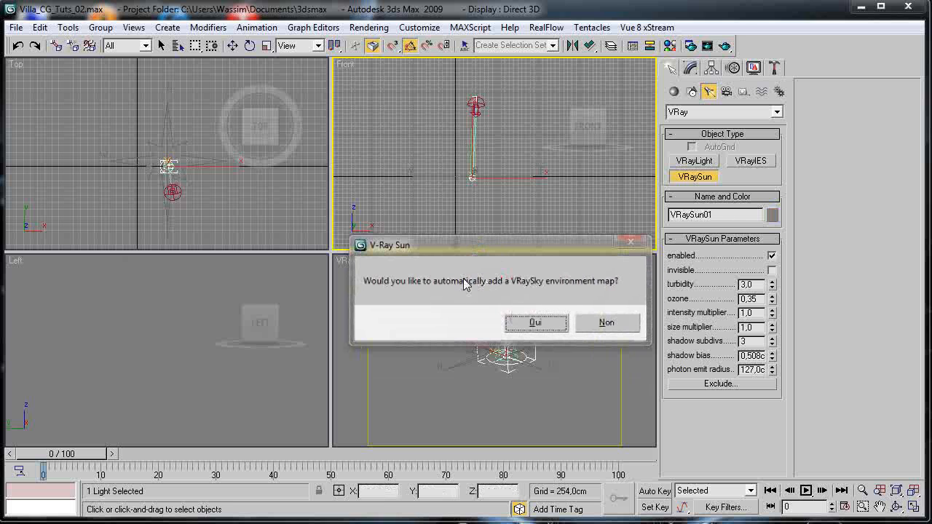
{"action": "left_click", "coordinate": [555, 322]}
Inspect the new VRaySun's placement in the Front view and undo its creation.
{"action": "key", "text": "w"}
{"action": "middle_click_drag", "start_coordinate": [468, 150], "coordinate": [516, 224]}
{"action": "scroll", "coordinate": [474, 175], "scroll_direction": "up", "scroll_amount": 3}
{"action": "scroll", "coordinate": [473, 173], "scroll_direction": "up", "scroll_amount": 1}
{"action": "scroll", "coordinate": [516, 225], "scroll_direction": "up", "scroll_amount": 3}
{"action": "left_click", "coordinate": [530, 198]}
{"action": "left_click", "coordinate": [529, 203]}
{"action": "middle_click_drag", "start_coordinate": [492, 192], "coordinate": [442, 103]}
{"action": "scroll", "coordinate": [476, 195], "scroll_direction": "down", "scroll_amount": 3}
{"action": "middle_click_drag", "start_coordinate": [469, 156], "coordinate": [461, 104]}
{"action": "key", "text": "ctrl+z"}
{"action": "key", "text": "ctrl+z"}
{"action": "key", "text": "ctrl+z"}
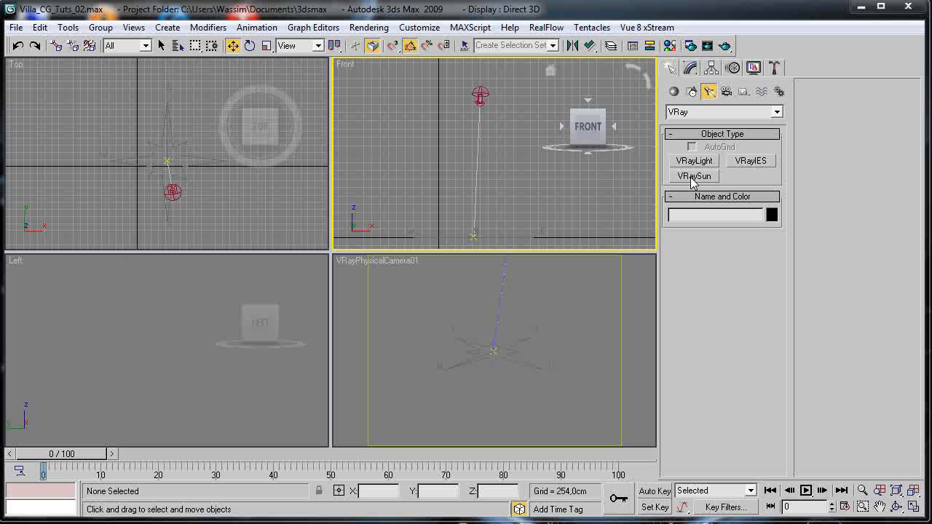
Check the environment settings, try another VRaySun from the compass upward at an angle with a VRaySky map, and delete it.
{"action": "key", "text": "8"}
{"action": "key", "text": "8"}
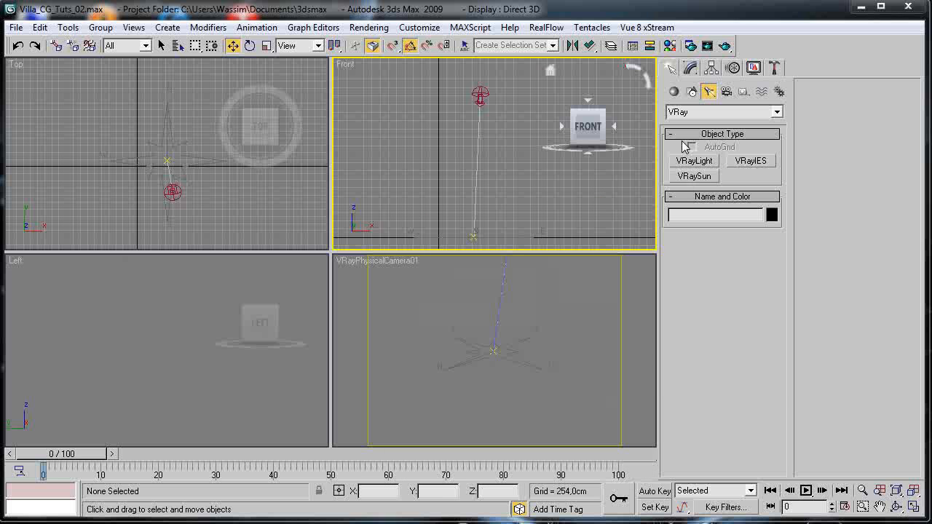
{"action": "left_click", "coordinate": [694, 176]}
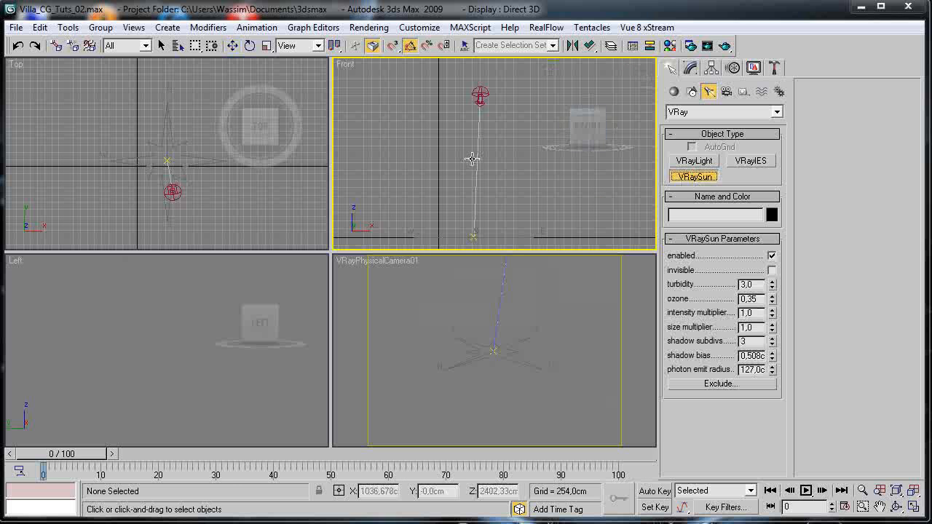
{"action": "left_click_drag", "start_coordinate": [473, 238], "coordinate": [442, 146]}
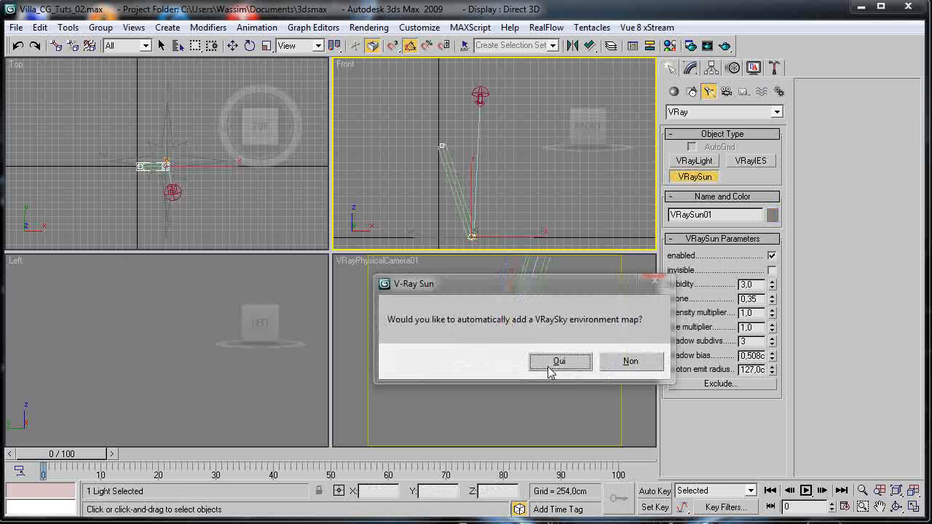
{"action": "left_click", "coordinate": [550, 369]}
{"action": "key", "text": "Delete"}
Create a VRaySun in the Front view from the daylight's sky light down to the compass centre, adding a VRaySky environment map.
{"action": "left_click_drag", "start_coordinate": [481, 92], "coordinate": [473, 237]}
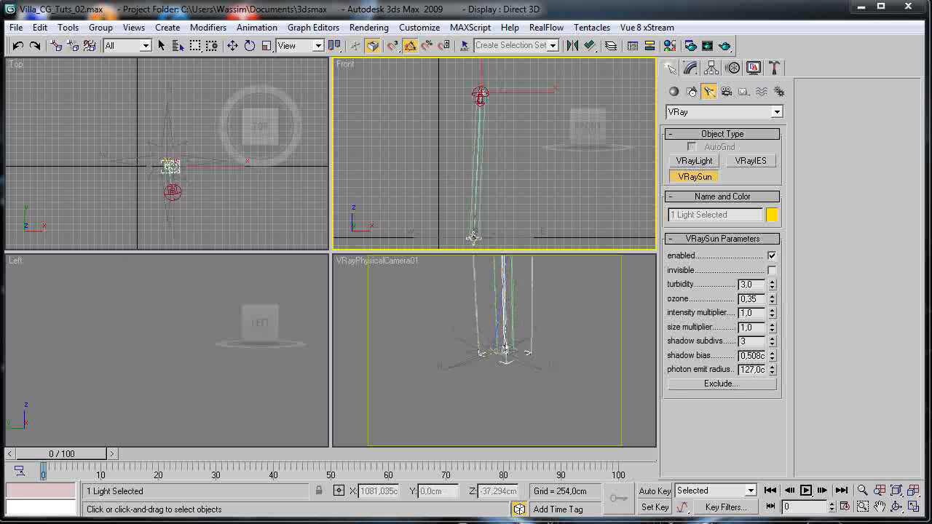
{"action": "left_click", "coordinate": [556, 361]}
{"action": "right_click", "coordinate": [514, 180]}
{"action": "mouse_move", "coordinate": [504, 142]}
{"action": "middle_mouse_down"}
{"action": "mouse_move", "coordinate": [491, 216]}
{"action": "mouse_move", "coordinate": [500, 152]}
{"action": "middle_mouse_up"}
{"action": "scroll", "coordinate": [495, 212], "scroll_direction": "up", "scroll_amount": 2}
{"action": "scroll", "coordinate": [501, 151], "scroll_direction": "up", "scroll_amount": 5}
{"action": "middle_click_drag", "start_coordinate": [532, 103], "coordinate": [489, 190]}
{"action": "scroll", "coordinate": [489, 189], "scroll_direction": "down", "scroll_amount": 7}
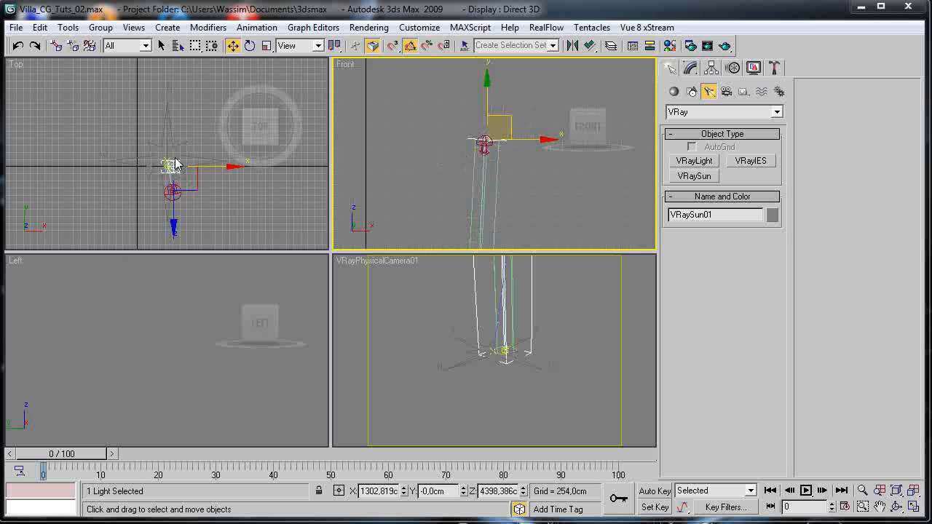
Apply a Position Constraint to VRaySun01 in the Top view with the daylight's Sky02 light as its target.
{"action": "scroll", "coordinate": [175, 164], "scroll_direction": "up", "scroll_amount": 7}
{"action": "scroll", "coordinate": [173, 166], "scroll_direction": "down", "scroll_amount": 3}
{"action": "middle_click_drag", "start_coordinate": [158, 179], "coordinate": [152, 153]}
{"action": "scroll", "coordinate": [140, 154], "scroll_direction": "up", "scroll_amount": 1}
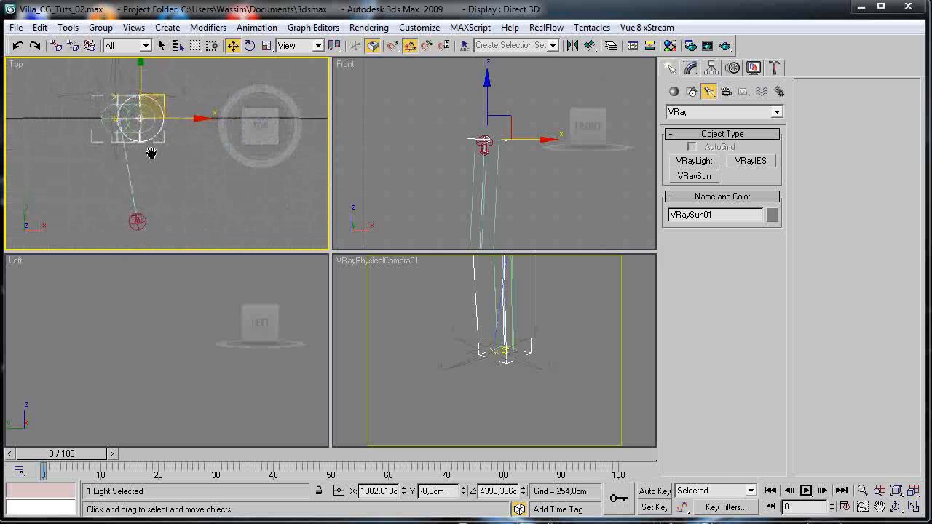
{"action": "left_click", "coordinate": [172, 151]}
{"action": "left_click", "coordinate": [139, 115]}
{"action": "left_click", "coordinate": [151, 145]}
{"action": "left_click", "coordinate": [148, 139]}
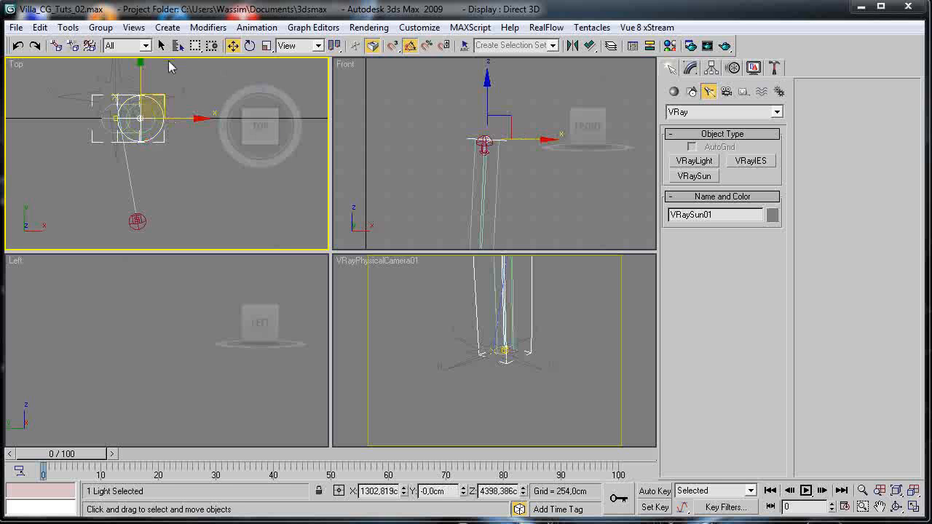
{"action": "left_click", "coordinate": [249, 32]}
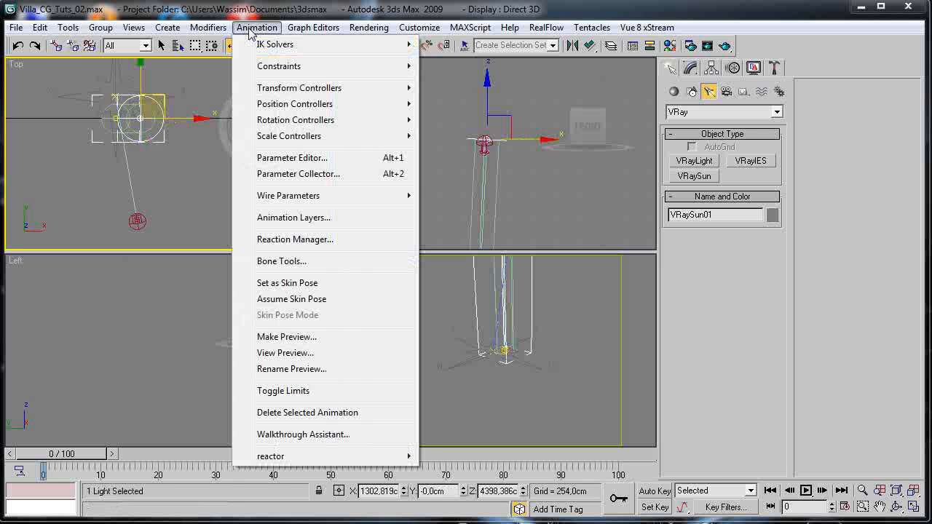
{"action": "mouse_move", "coordinate": [252, 67]}
{"action": "left_click", "coordinate": [438, 123]}
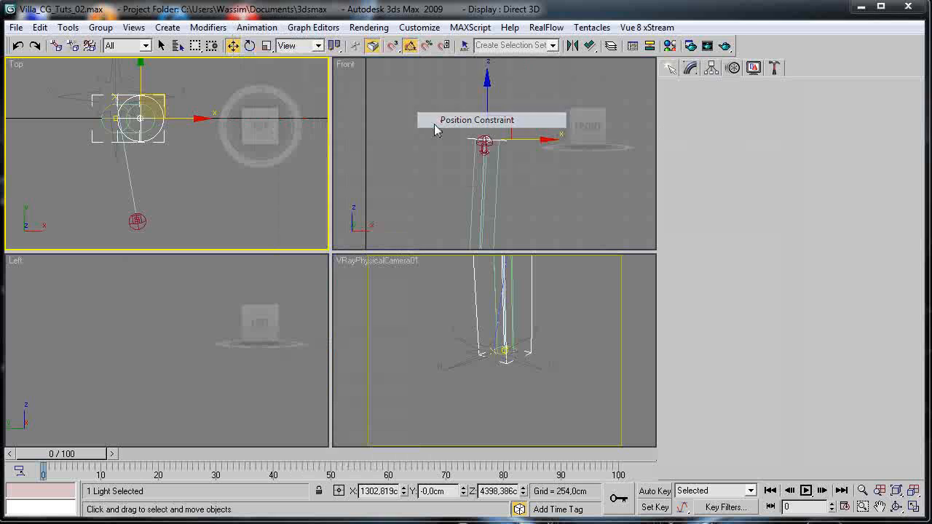
{"action": "left_click", "coordinate": [138, 222]}
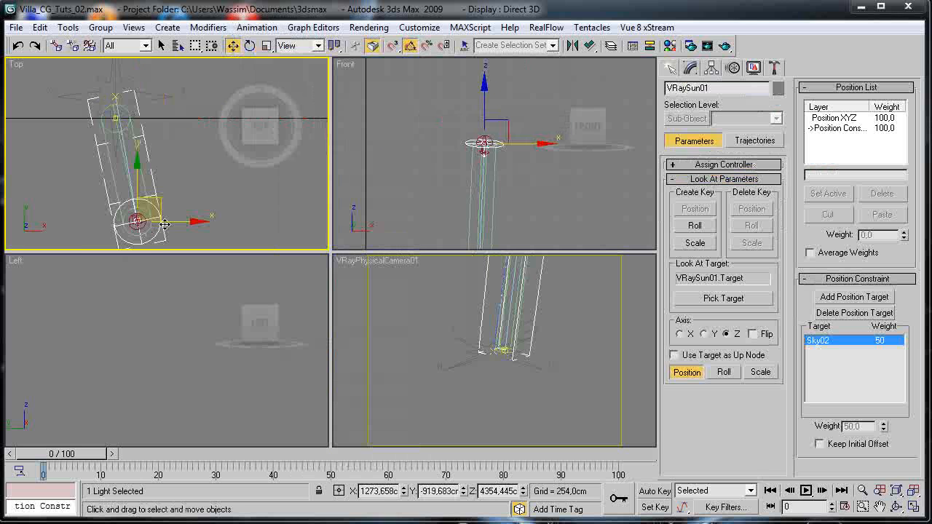
Apply a Position Constraint to VRaySun01.Target in the Top view with the daylight's Compass01 as its target.
{"action": "scroll", "coordinate": [127, 160], "scroll_direction": "up", "scroll_amount": 4}
{"action": "middle_click_drag", "start_coordinate": [103, 130], "coordinate": [278, 240]}
{"action": "scroll", "coordinate": [126, 161], "scroll_direction": "down", "scroll_amount": 2}
{"action": "scroll", "coordinate": [127, 161], "scroll_direction": "up", "scroll_amount": 2}
{"action": "scroll", "coordinate": [134, 170], "scroll_direction": "up", "scroll_amount": 2}
{"action": "left_click", "coordinate": [210, 214]}
{"action": "left_click", "coordinate": [208, 212]}
{"action": "middle_click_drag", "start_coordinate": [126, 195], "coordinate": [108, 194]}
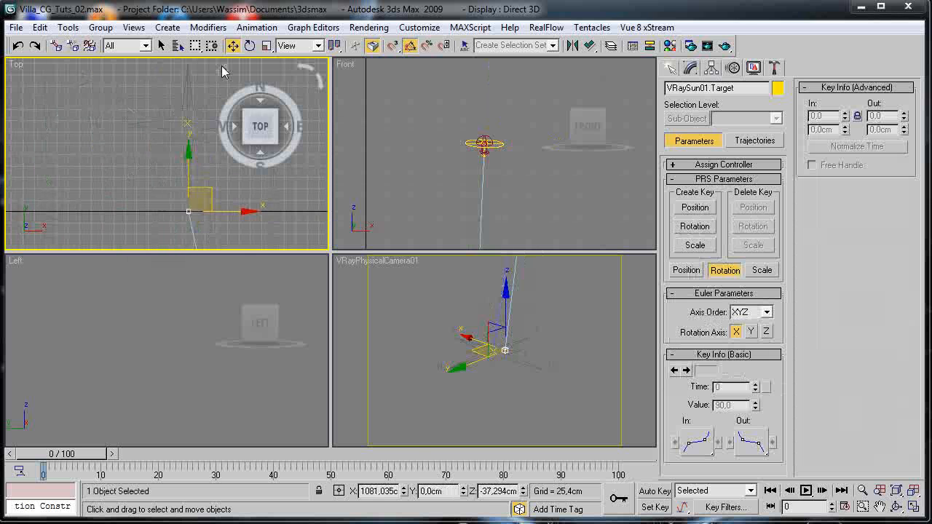
{"action": "left_click", "coordinate": [257, 27]}
{"action": "mouse_move", "coordinate": [277, 66]}
{"action": "left_click", "coordinate": [466, 119]}
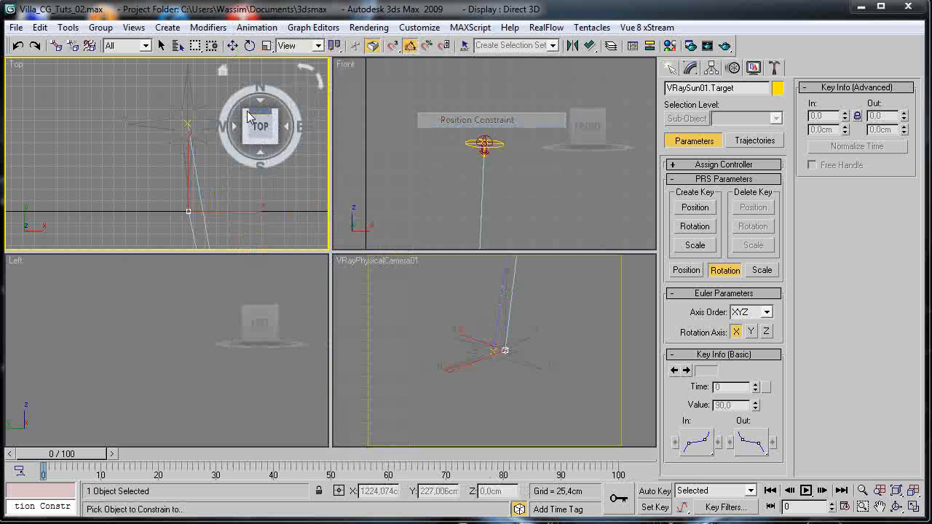
{"action": "left_click", "coordinate": [185, 122]}
{"action": "scroll", "coordinate": [77, 131], "scroll_direction": "down", "scroll_amount": 3}
Unhide all the villa's objects in the VRayPhysicalCamera01 view.
{"action": "right_click", "coordinate": [430, 297]}
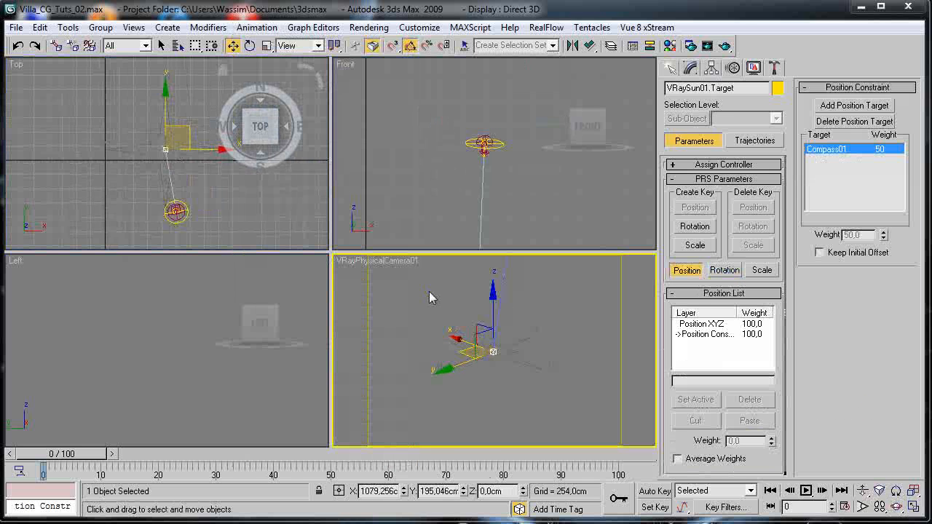
{"action": "right_click", "coordinate": [429, 297]}
{"action": "left_click", "coordinate": [440, 231]}
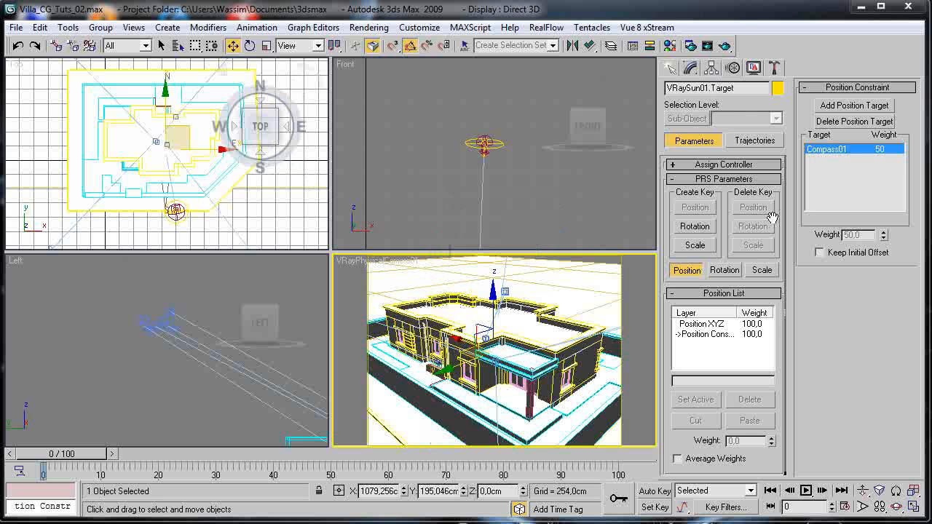
Open the date, time and location setup of Daylight01 and set its time to 14 hours 30 minutes.
{"action": "left_click", "coordinate": [521, 169]}
{"action": "left_click", "coordinate": [486, 141]}
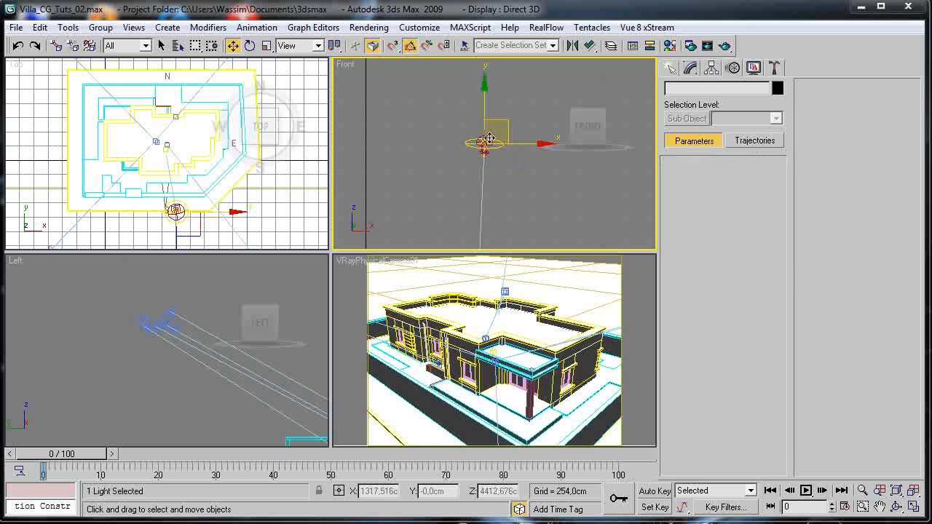
{"action": "left_click", "coordinate": [482, 139]}
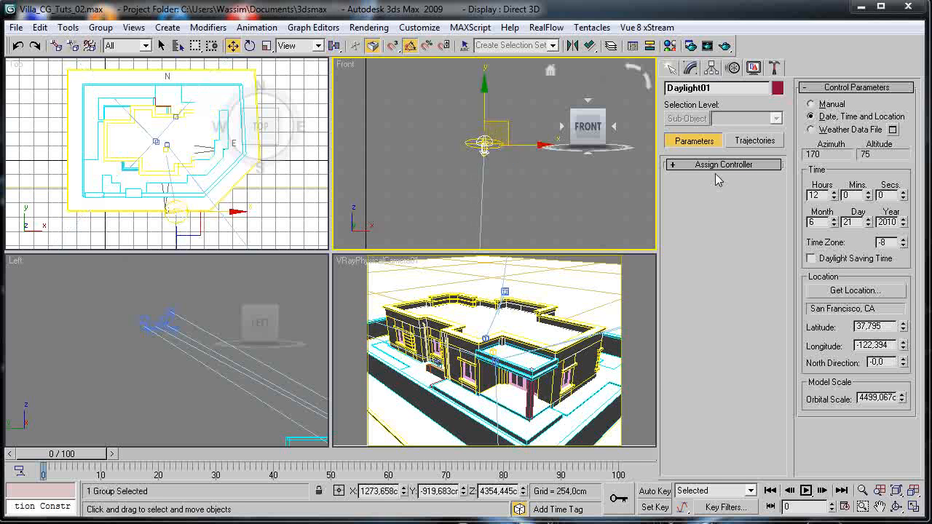
{"action": "left_click", "coordinate": [689, 69]}
{"action": "left_click", "coordinate": [720, 233]}
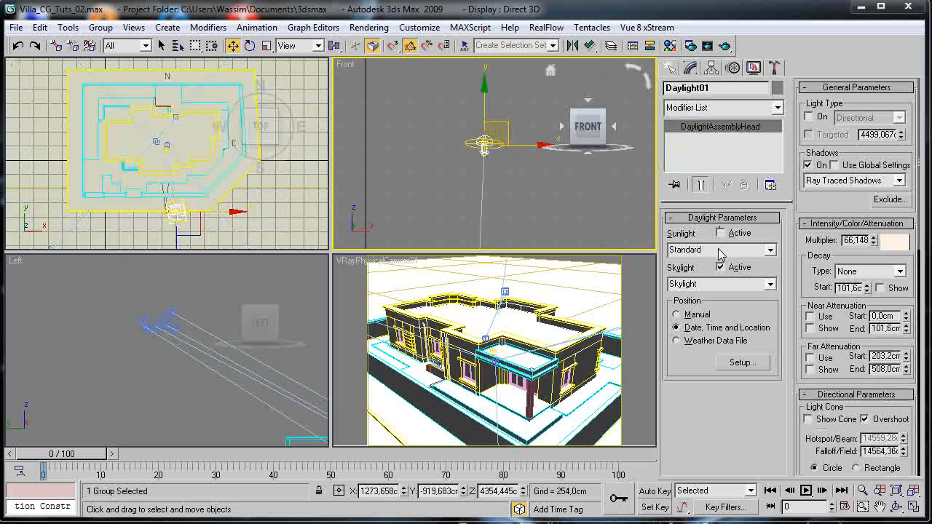
{"action": "left_click", "coordinate": [743, 362]}
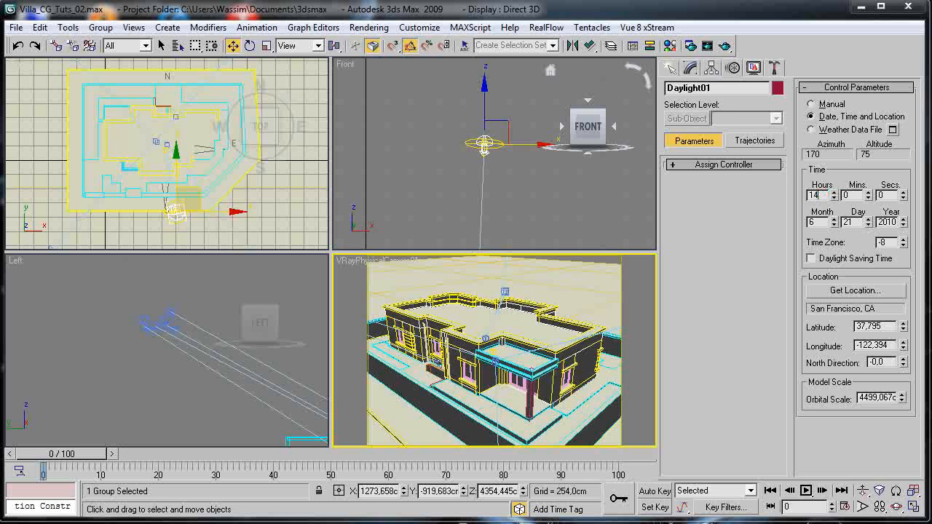
{"action": "key", "text": "Tab"}
{"action": "type", "text": "30"}
{"action": "key", "text": "Return"}
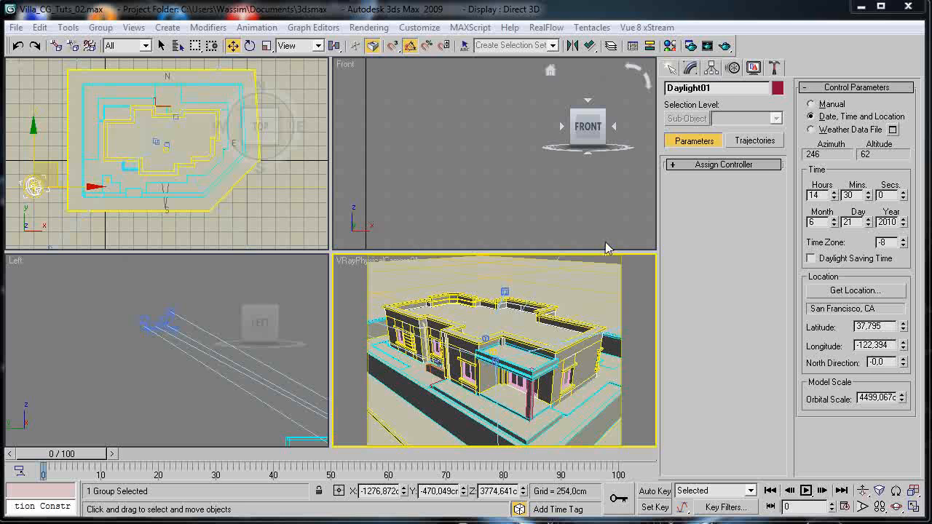
Sweep the daylight's hour through the day to test the sun's movement in the Top view, and set the hour to 20.
{"action": "double_click", "coordinate": [822, 196]}
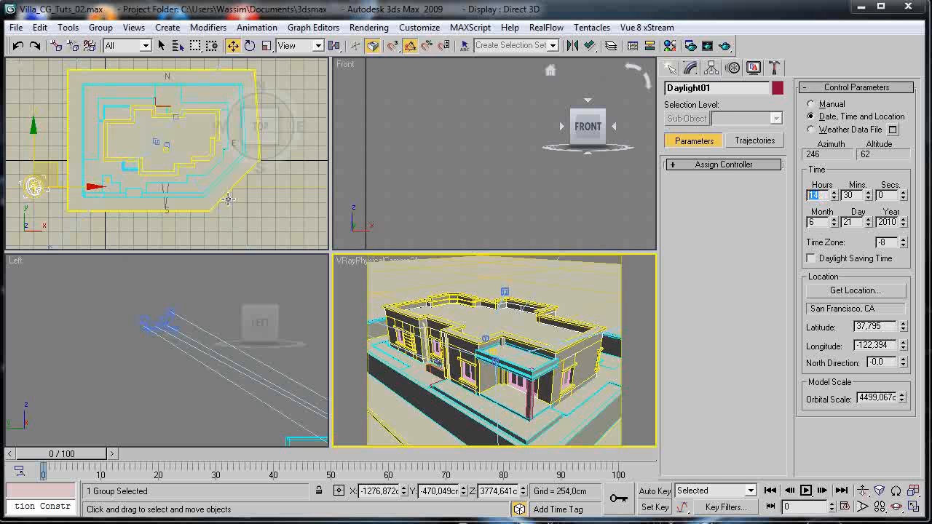
{"action": "middle_click_drag", "start_coordinate": [30, 201], "coordinate": [53, 186]}
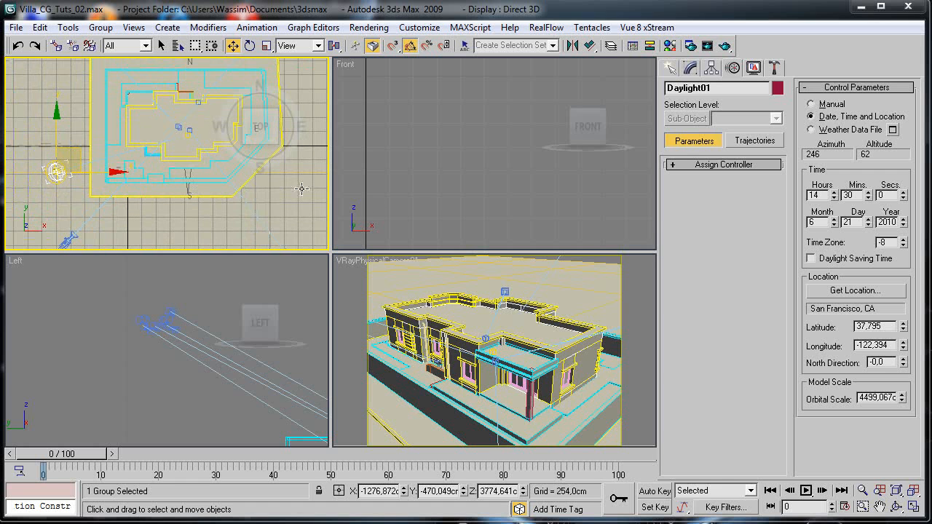
{"action": "scroll", "coordinate": [102, 190], "scroll_direction": "down", "scroll_amount": 3}
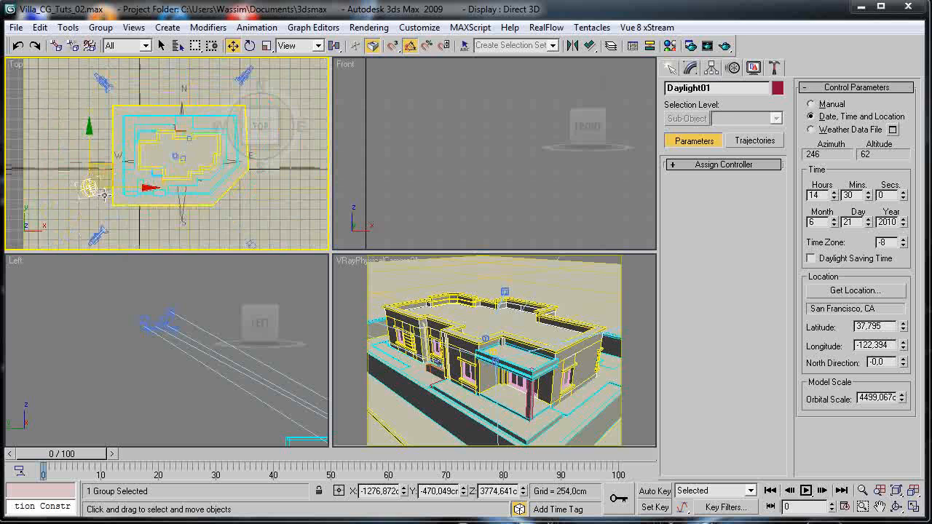
{"action": "scroll", "coordinate": [108, 211], "scroll_direction": "down", "scroll_amount": 3}
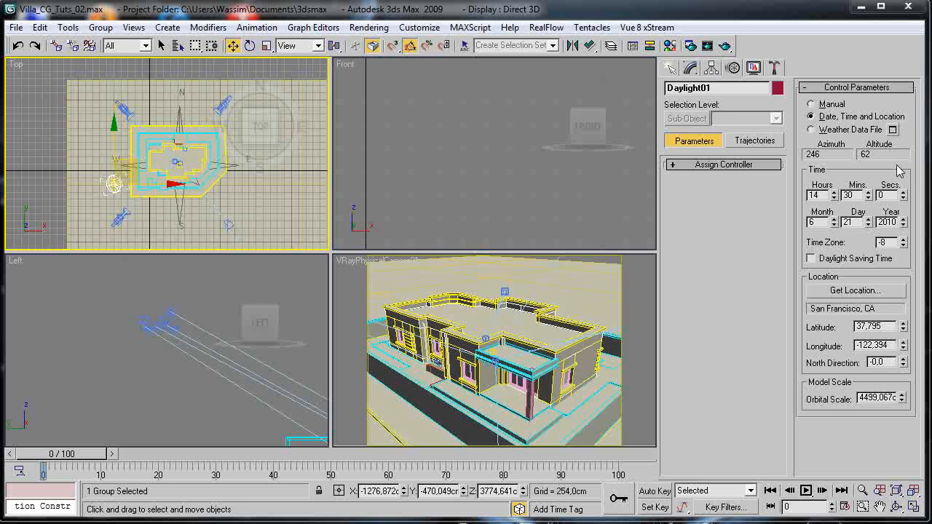
{"action": "left_click_drag", "start_coordinate": [835, 196], "coordinate": [847, 137]}
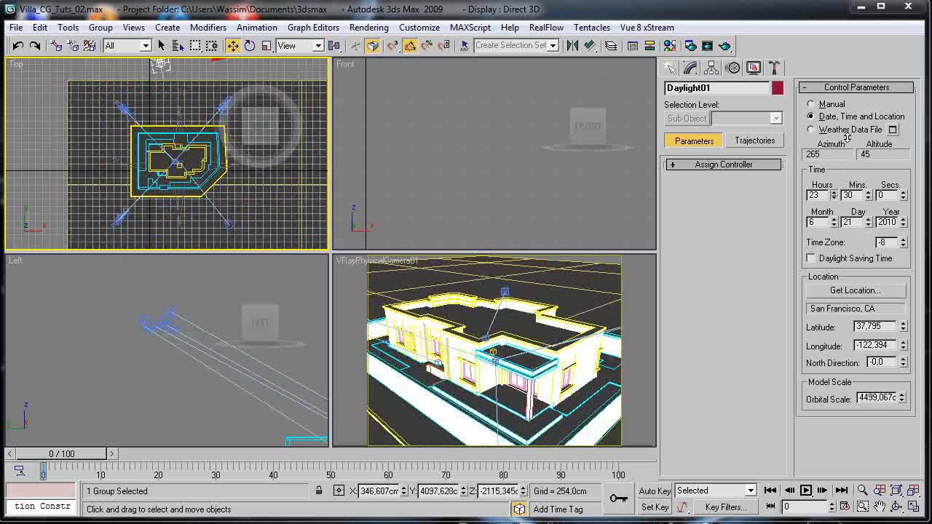
{"action": "left_click_drag", "start_coordinate": [838, 180], "coordinate": [830, 209]}
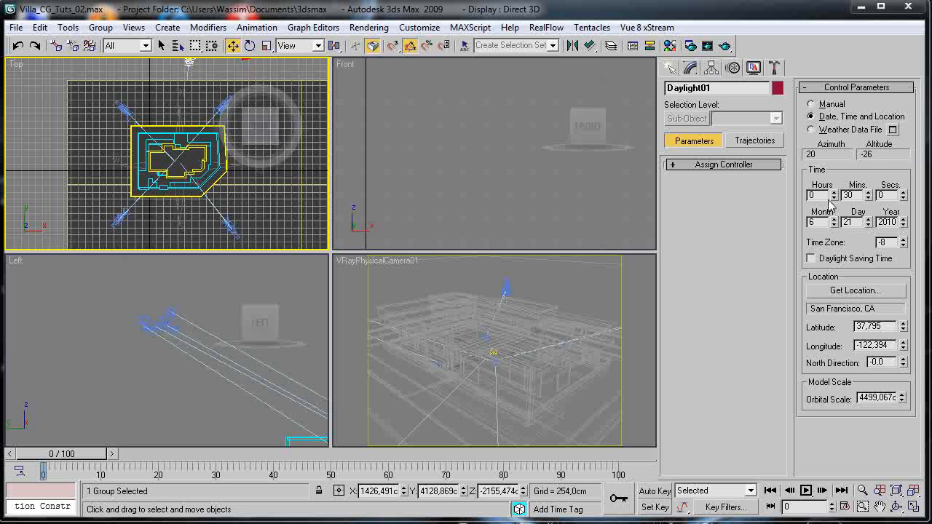
{"action": "type", "text": "20"}
{"action": "key", "text": "Return"}
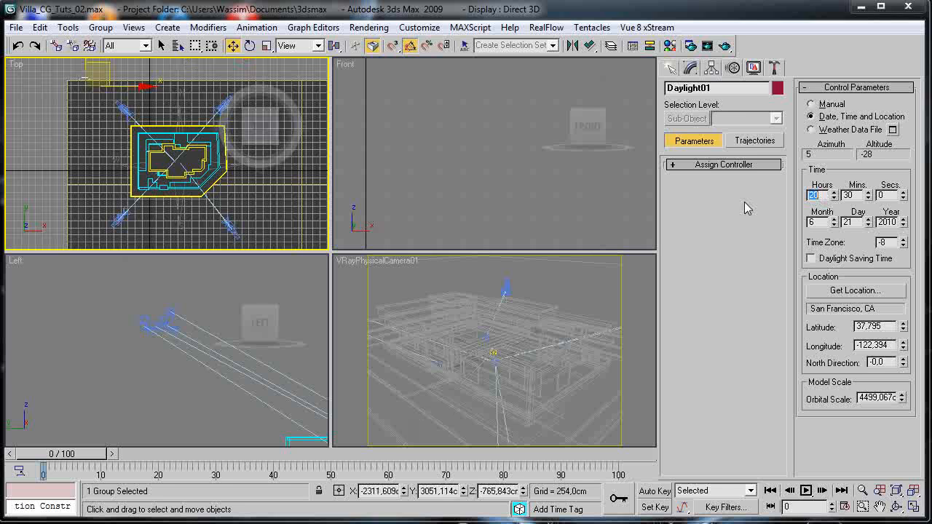
Render the VRayPhysicalCamera01 view with the 20:30 daylight setting and close the frame buffer.
{"action": "right_click", "coordinate": [619, 261]}
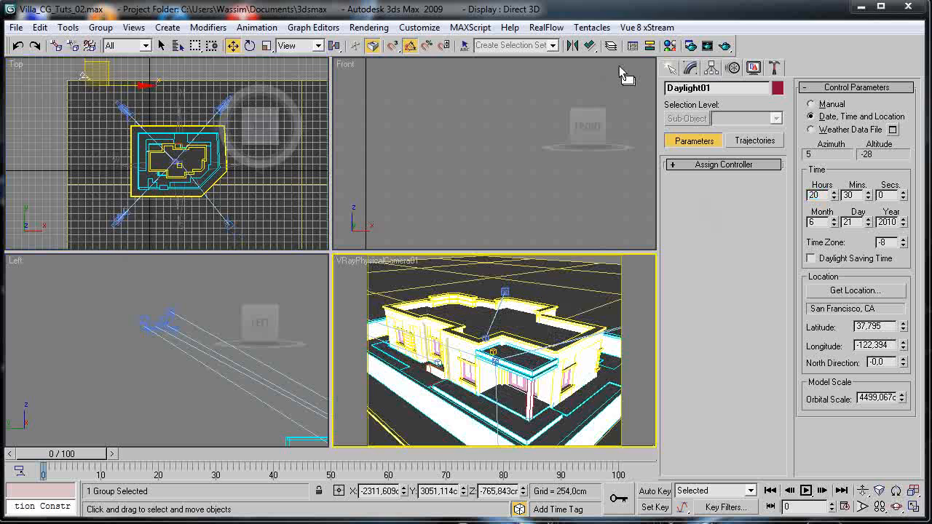
{"action": "left_click", "coordinate": [725, 45]}
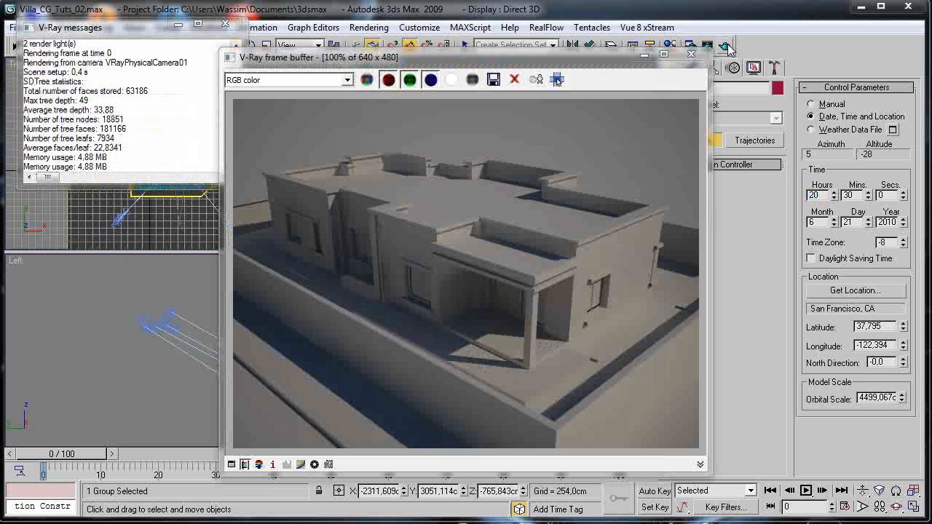
{"action": "left_click", "coordinate": [727, 45]}
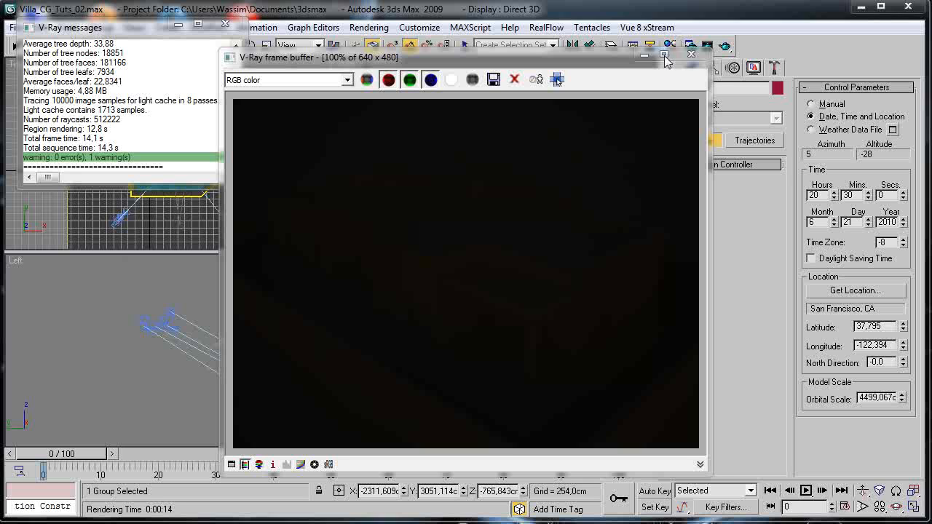
{"action": "left_click", "coordinate": [691, 54]}
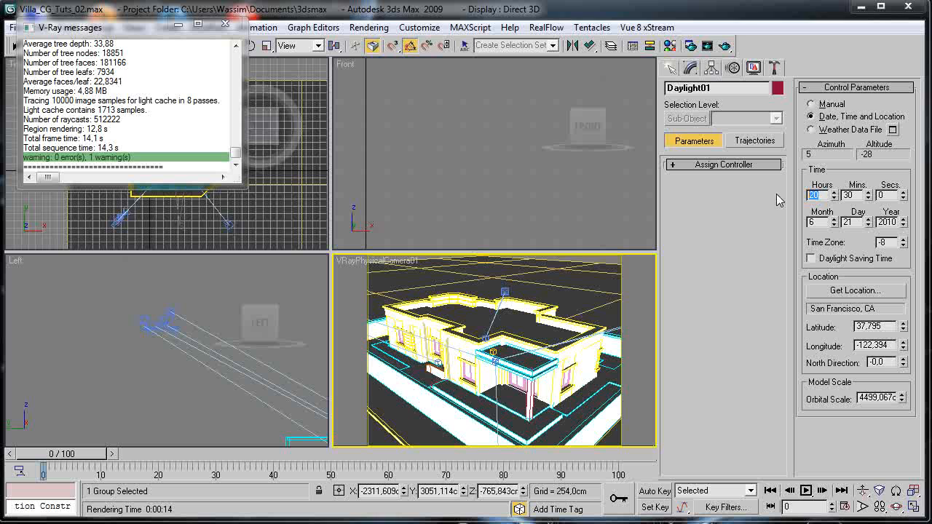
Set the daylight's time to 11 hours 0 minutes.
{"action": "key", "text": "Return"}
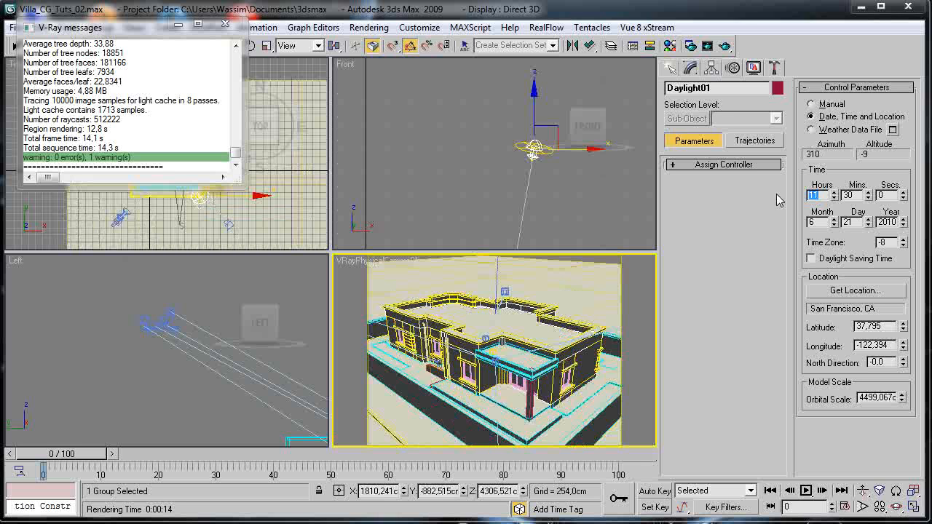
{"action": "right_click", "coordinate": [396, 287]}
{"action": "left_click", "coordinate": [694, 270]}
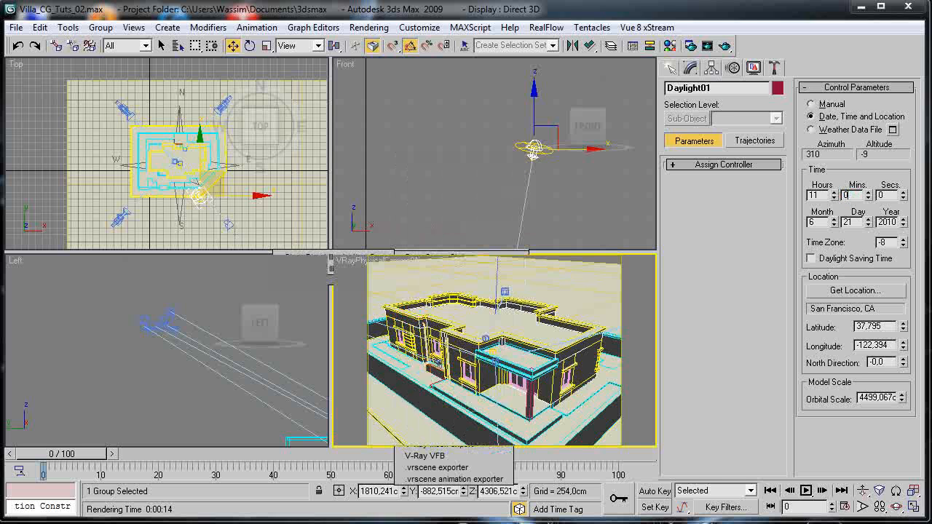
{"action": "key", "text": "Return"}
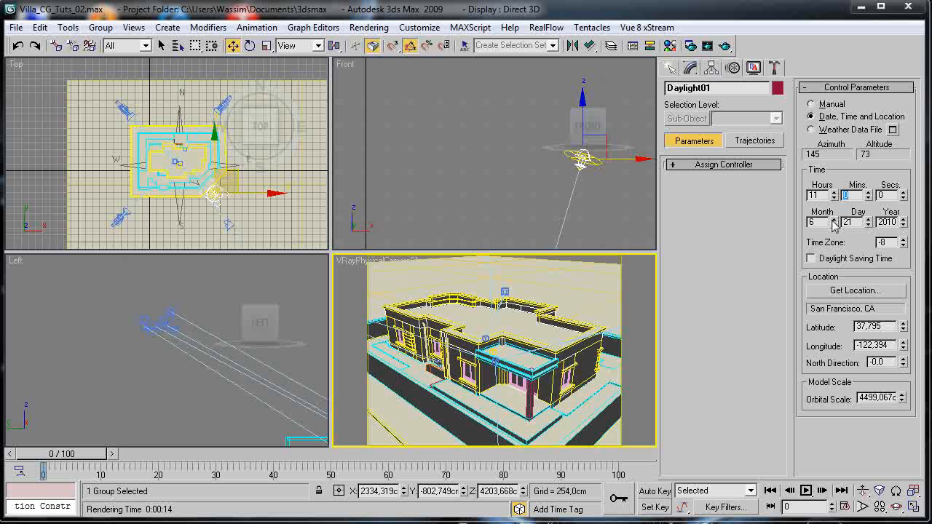
Set the daylight's date to month 3, day 31 and check the location options.
{"action": "left_click_drag", "start_coordinate": [816, 223], "coordinate": [780, 222]}
{"action": "key", "text": "Tab"}
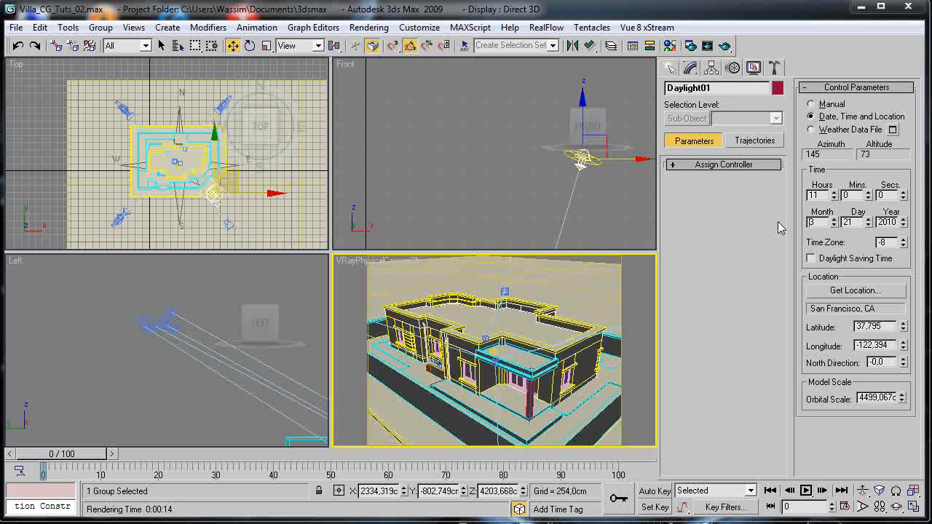
{"action": "type", "text": "31"}
{"action": "key", "text": "Return"}
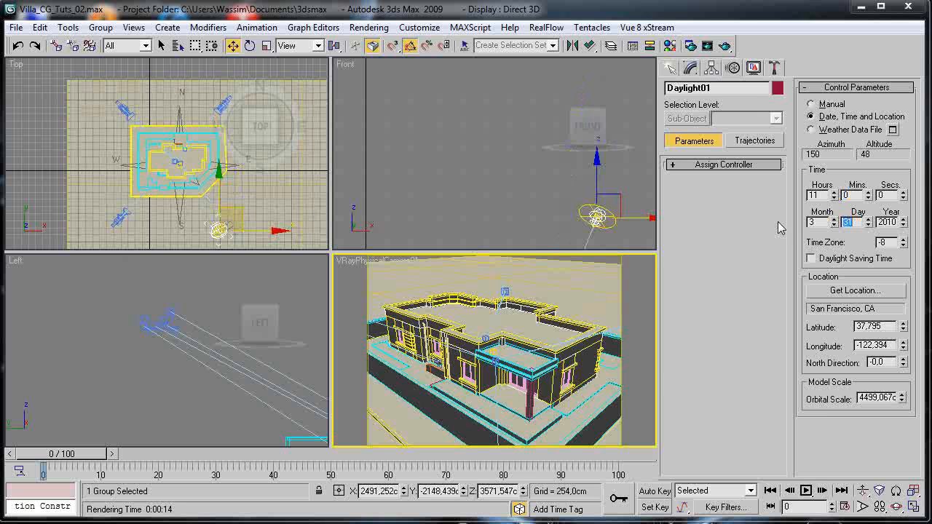
{"action": "left_click", "coordinate": [818, 290]}
{"action": "left_click", "coordinate": [709, 111]}
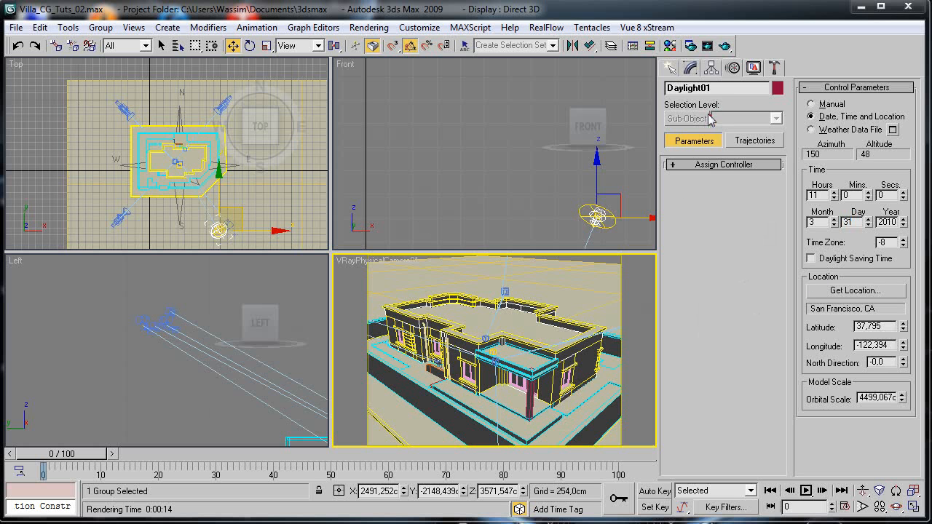
Render the camera view with the 11:00, 31 March daylight, inspect the villa's shadows up close, and close the render windows.
{"action": "left_click", "coordinate": [728, 46]}
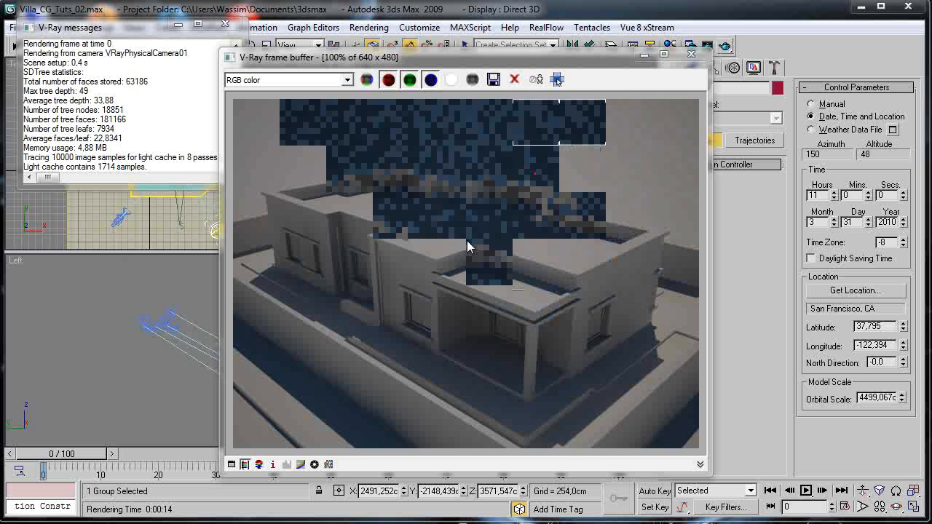
{"action": "scroll", "coordinate": [467, 244], "scroll_direction": "up", "scroll_amount": 1}
{"action": "scroll", "coordinate": [461, 240], "scroll_direction": "down", "scroll_amount": 1}
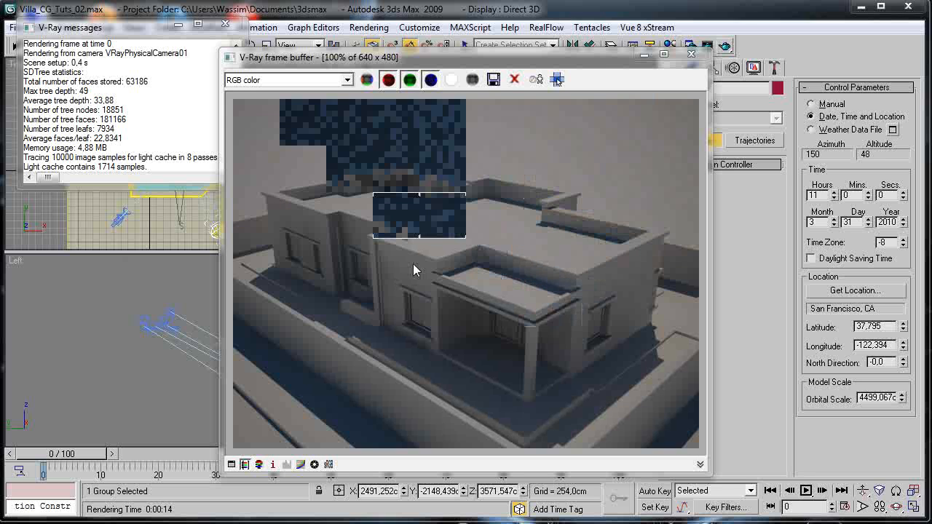
{"action": "scroll", "coordinate": [453, 248], "scroll_direction": "up", "scroll_amount": 1}
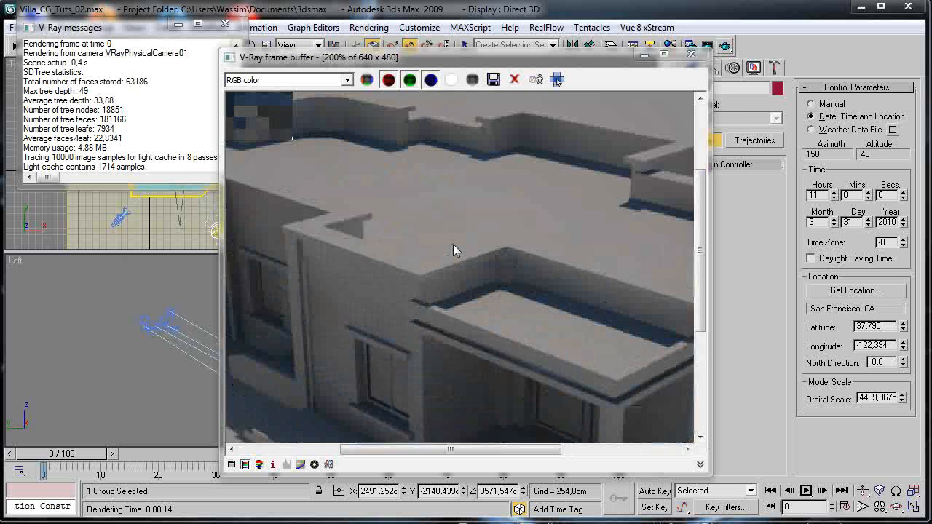
{"action": "scroll", "coordinate": [453, 248], "scroll_direction": "down", "scroll_amount": 1}
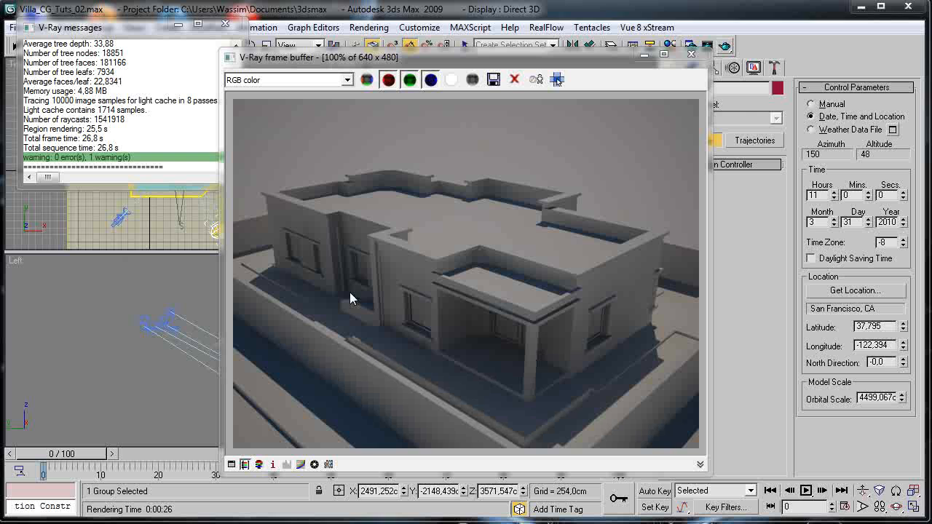
{"action": "scroll", "coordinate": [437, 233], "scroll_direction": "up", "scroll_amount": 1}
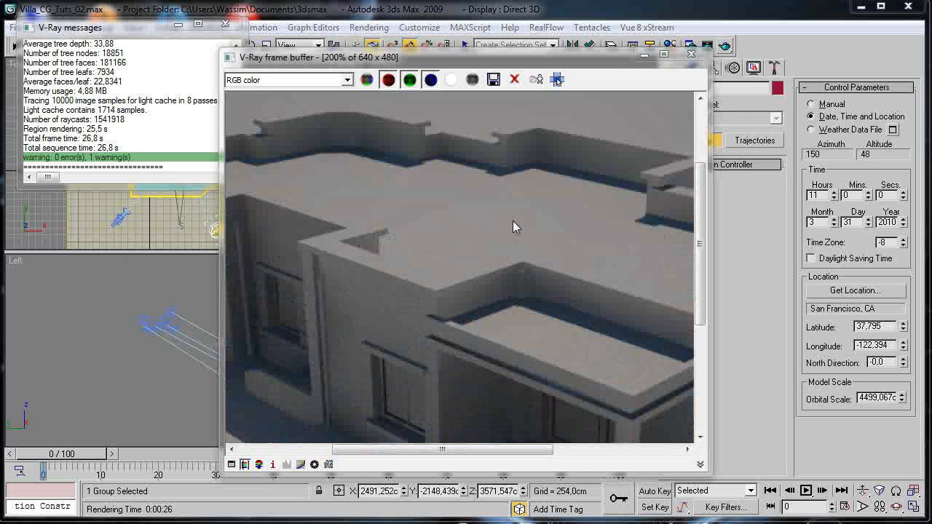
{"action": "scroll", "coordinate": [459, 266], "scroll_direction": "down", "scroll_amount": 1}
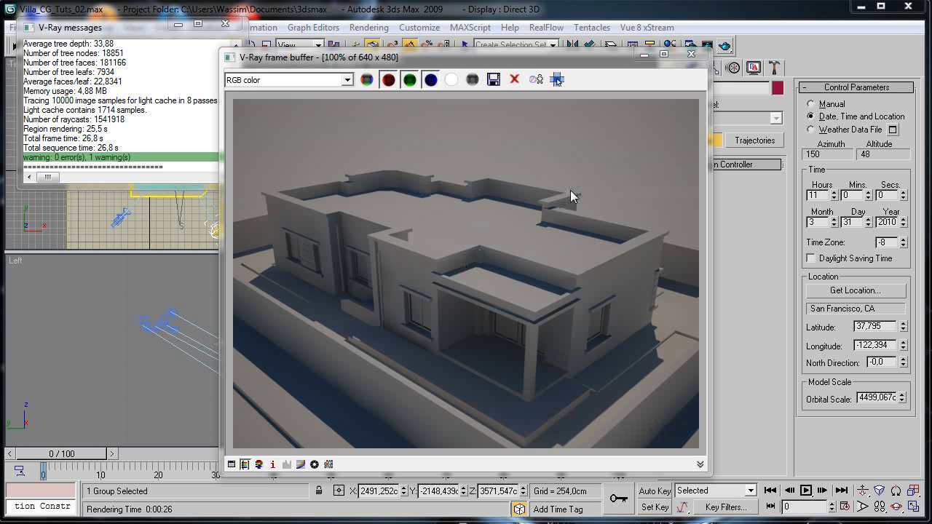
{"action": "scroll", "coordinate": [481, 299], "scroll_direction": "down", "scroll_amount": 1}
{"action": "scroll", "coordinate": [494, 312], "scroll_direction": "up", "scroll_amount": 1}
{"action": "left_click", "coordinate": [691, 53]}
{"action": "left_click", "coordinate": [225, 24]}
Examine the daylight's position relative to the villa in the Top and Left views.
{"action": "scroll", "coordinate": [198, 151], "scroll_direction": "down", "scroll_amount": 3}
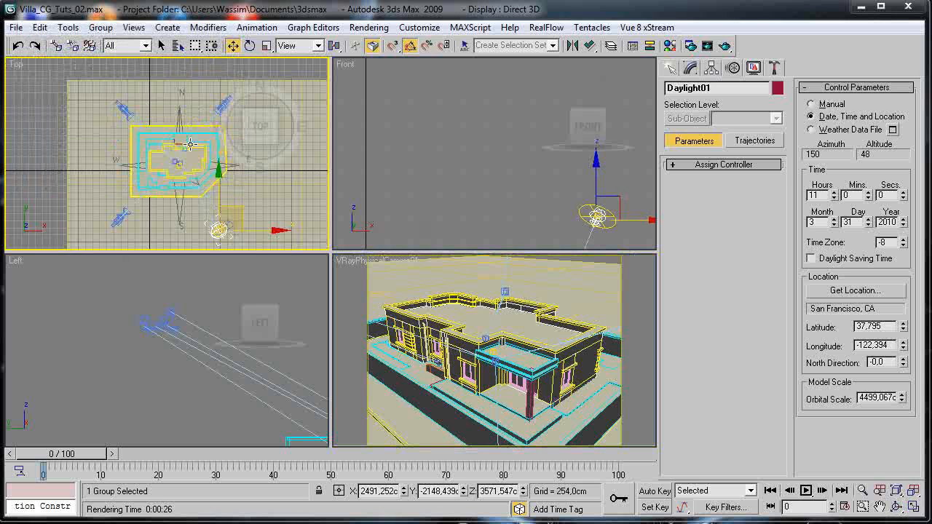
{"action": "scroll", "coordinate": [259, 383], "scroll_direction": "down", "scroll_amount": 6}
{"action": "middle_click_drag", "start_coordinate": [261, 386], "coordinate": [177, 375]}
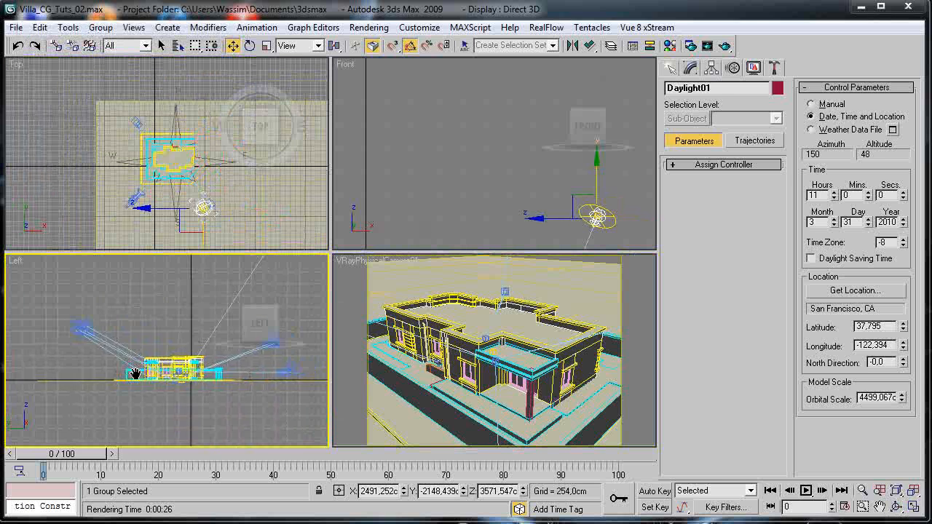
{"action": "scroll", "coordinate": [149, 359], "scroll_direction": "down", "scroll_amount": 4}
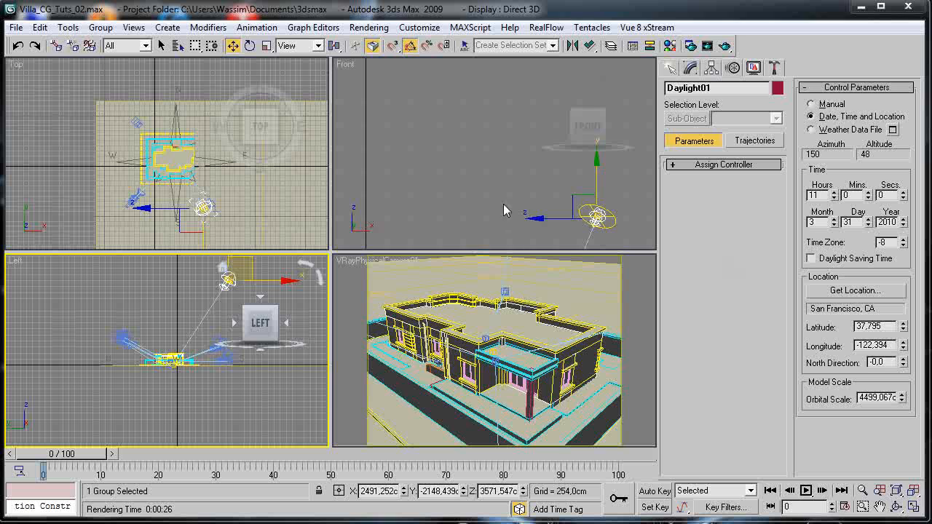
{"action": "middle_click_drag", "start_coordinate": [503, 204], "coordinate": [490, 165]}
{"action": "right_click", "coordinate": [368, 262]}
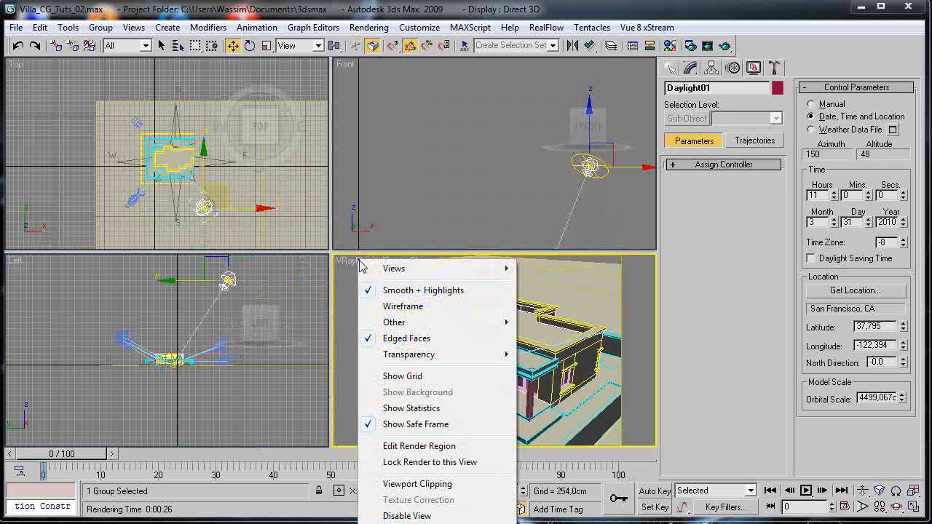
{"action": "mouse_move", "coordinate": [496, 268]}
{"action": "left_click", "coordinate": [544, 295]}
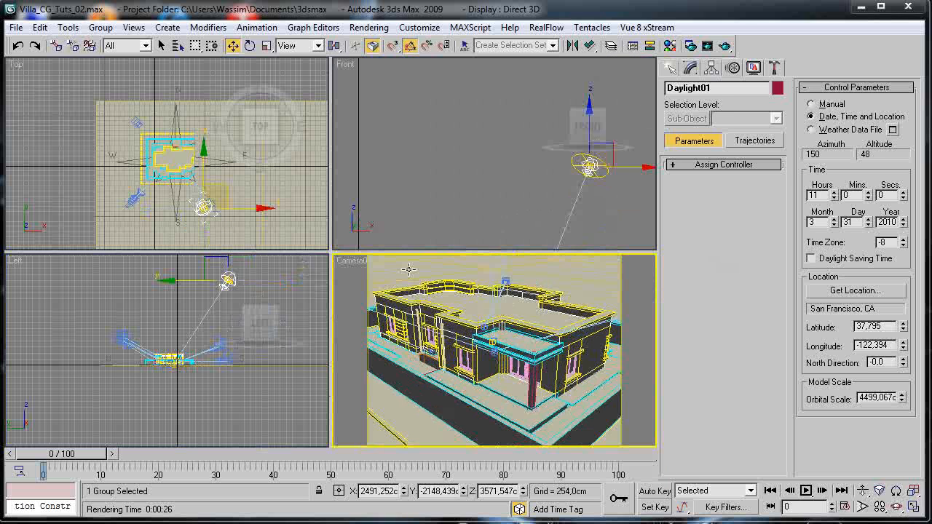
{"action": "right_click", "coordinate": [367, 262]}
{"action": "mouse_move", "coordinate": [393, 270]}
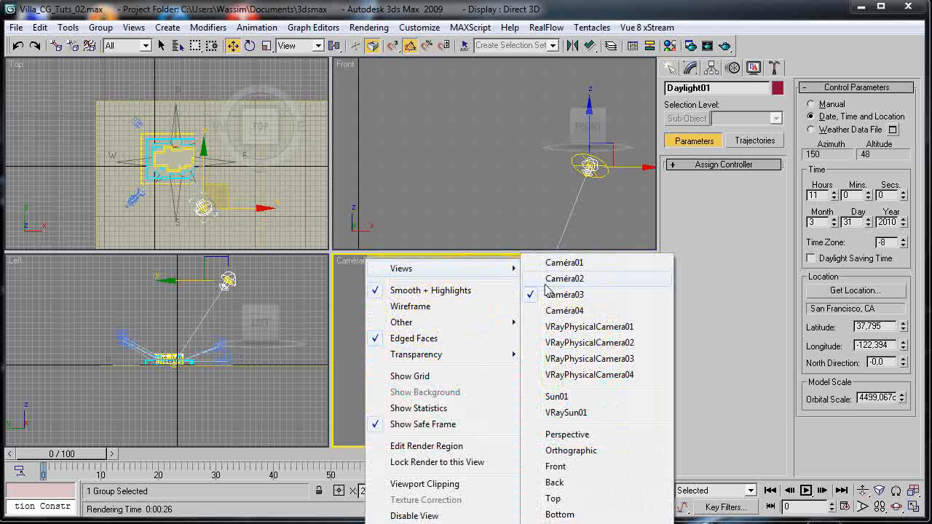
{"action": "left_click", "coordinate": [557, 278]}
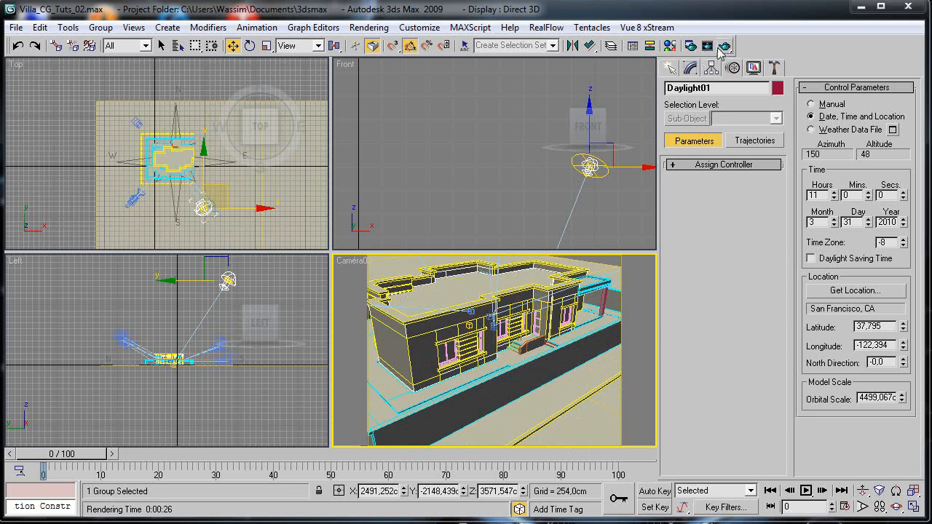
{"action": "left_click", "coordinate": [725, 46]}
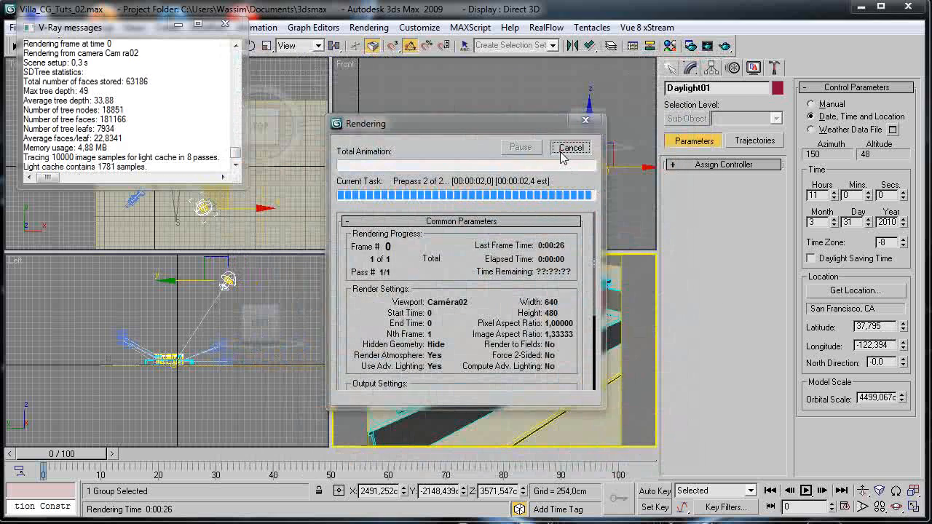
{"action": "left_click", "coordinate": [562, 156]}
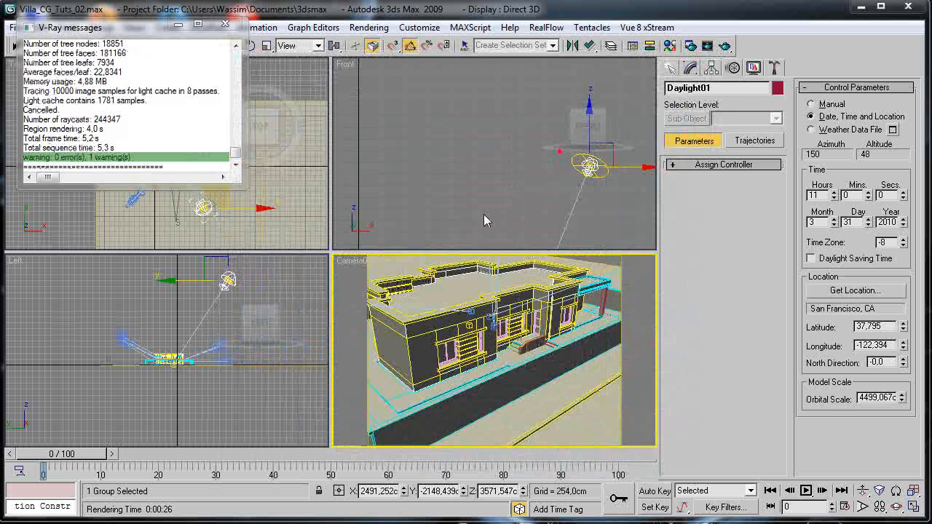
Switch the camera viewport to VRayPhysicalCamera02, render it, inspect the villa's shadows up close, and close the render windows.
{"action": "right_click", "coordinate": [351, 261]}
{"action": "mouse_move", "coordinate": [382, 269]}
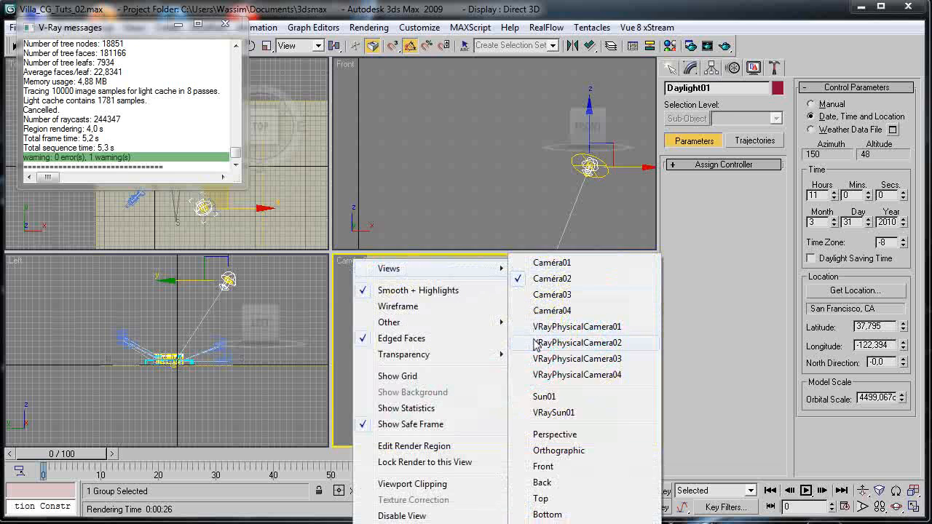
{"action": "left_click", "coordinate": [531, 343]}
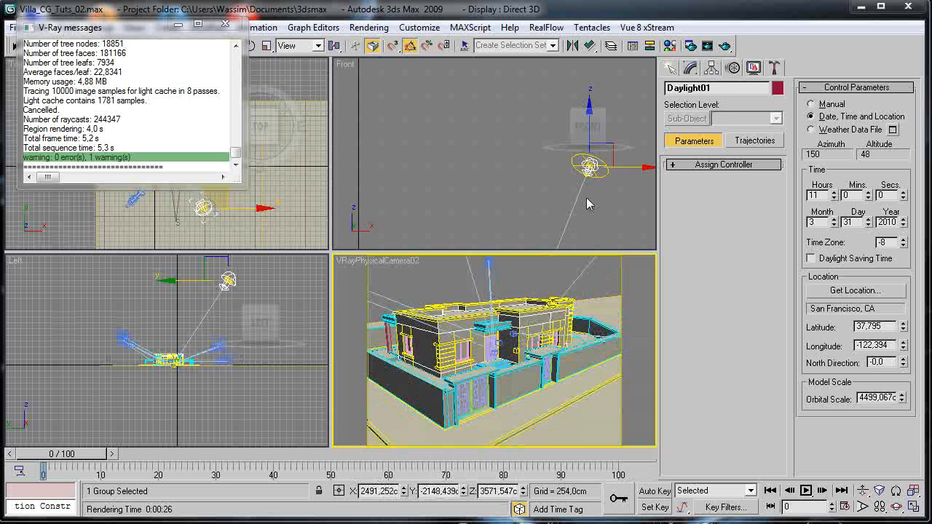
{"action": "left_click", "coordinate": [725, 45]}
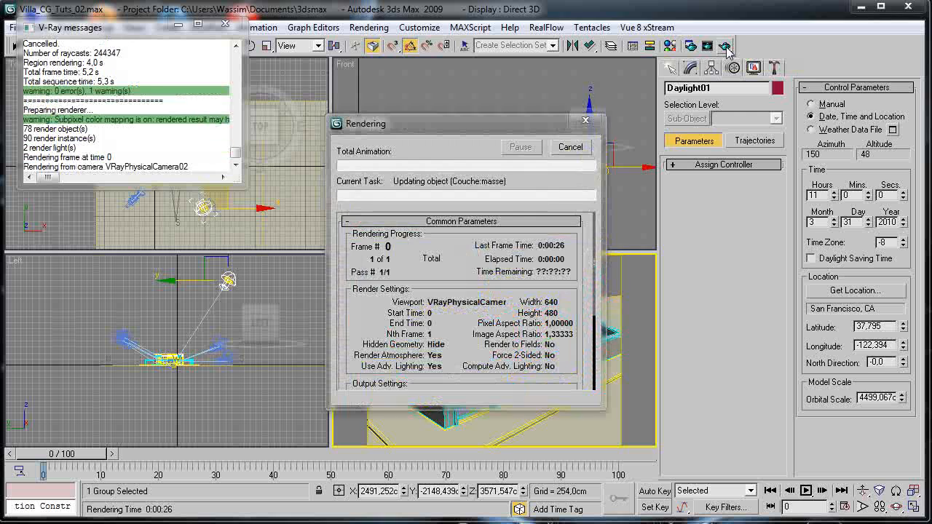
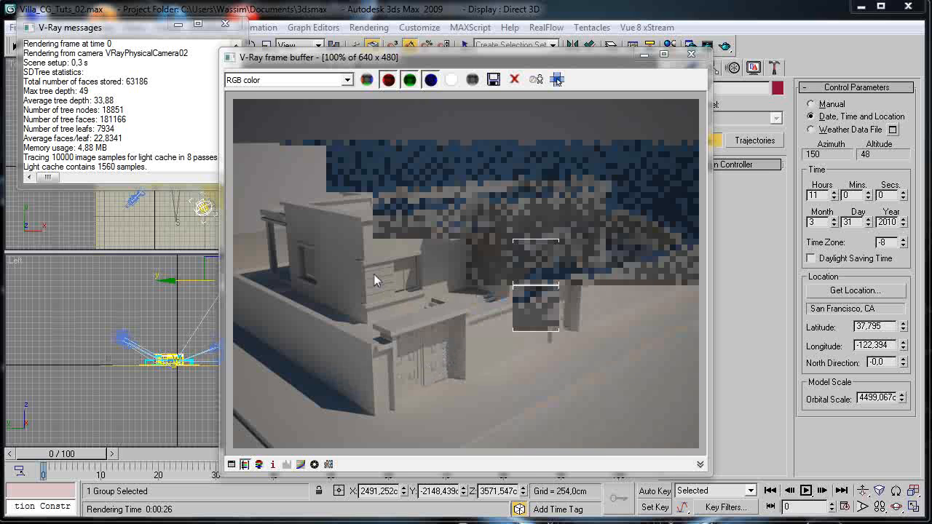
{"action": "scroll", "coordinate": [374, 274], "scroll_direction": "up", "scroll_amount": 1}
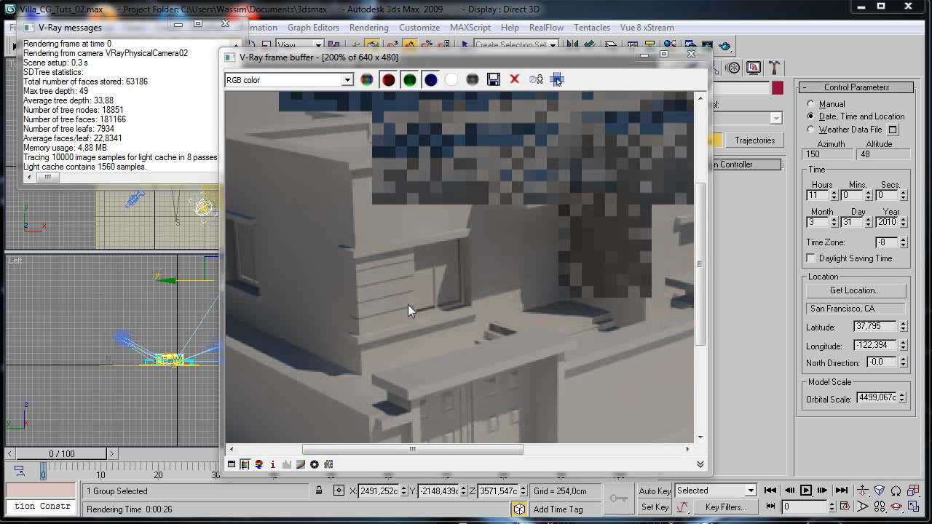
{"action": "scroll", "coordinate": [408, 305], "scroll_direction": "down", "scroll_amount": 1}
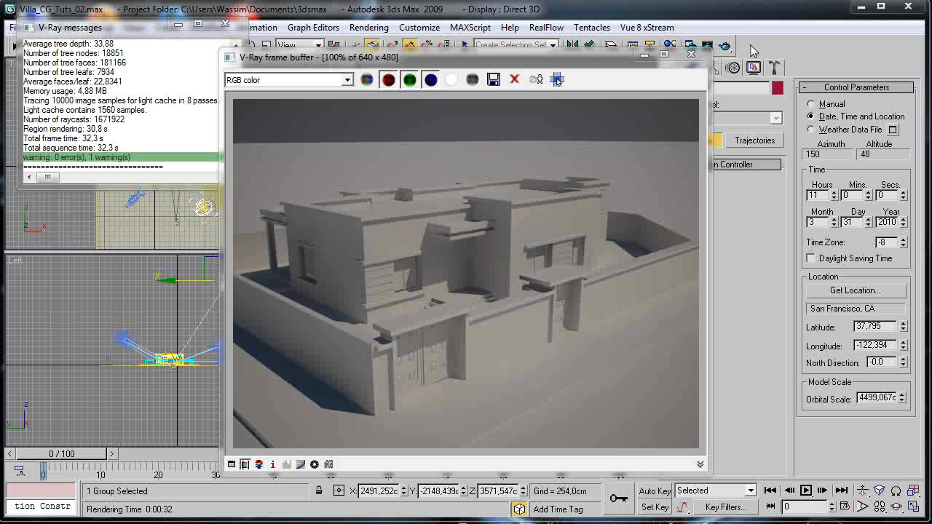
{"action": "left_click", "coordinate": [225, 24]}
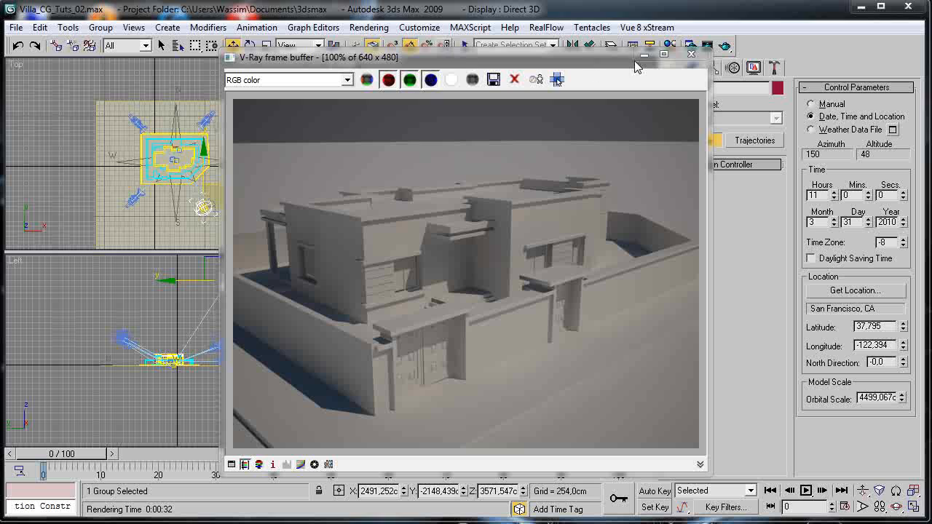
{"action": "left_click", "coordinate": [691, 54]}
Select VRayPhysicalCamera02 from the scene list, show its editable parameters down to vertical shift, and maximize its viewport.
{"action": "middle_click_drag", "start_coordinate": [506, 168], "coordinate": [498, 149]}
{"action": "scroll", "coordinate": [212, 349], "scroll_direction": "up", "scroll_amount": 5}
{"action": "middle_click_drag", "start_coordinate": [188, 362], "coordinate": [118, 374]}
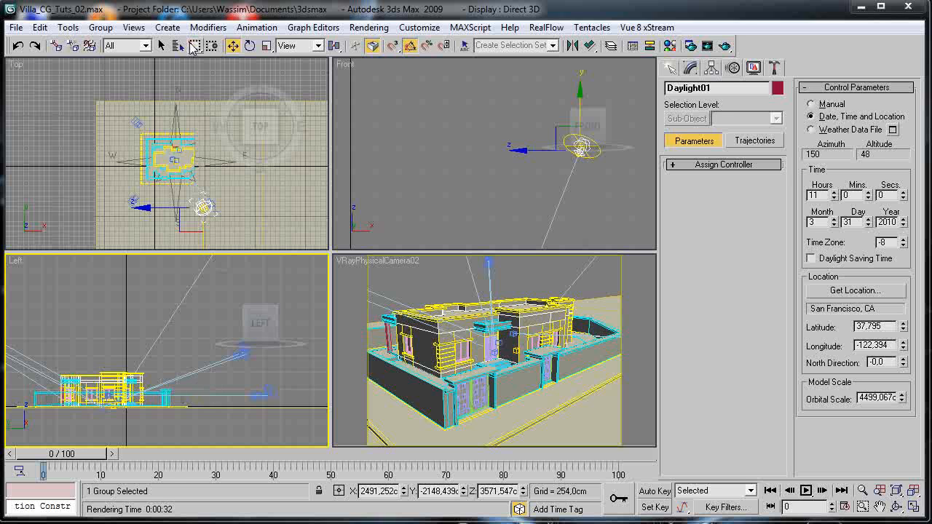
{"action": "left_click", "coordinate": [178, 45]}
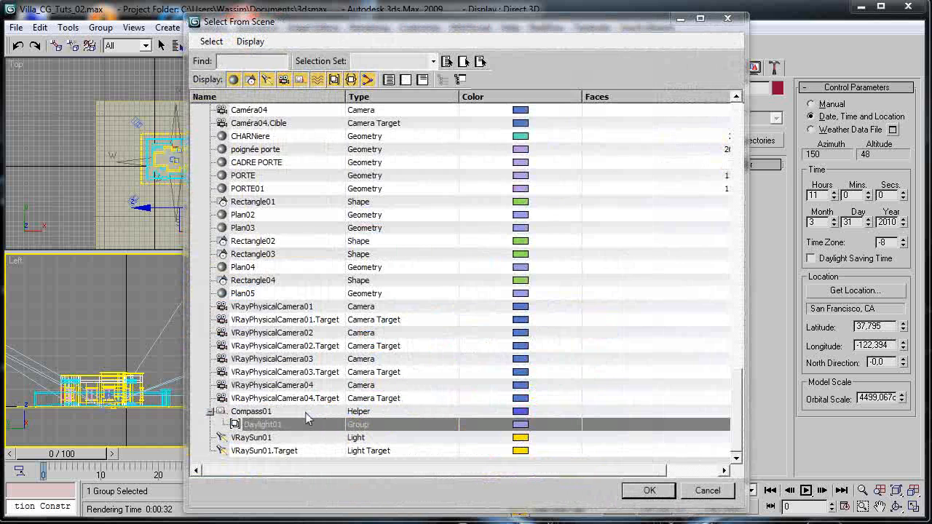
{"action": "double_click", "coordinate": [312, 334]}
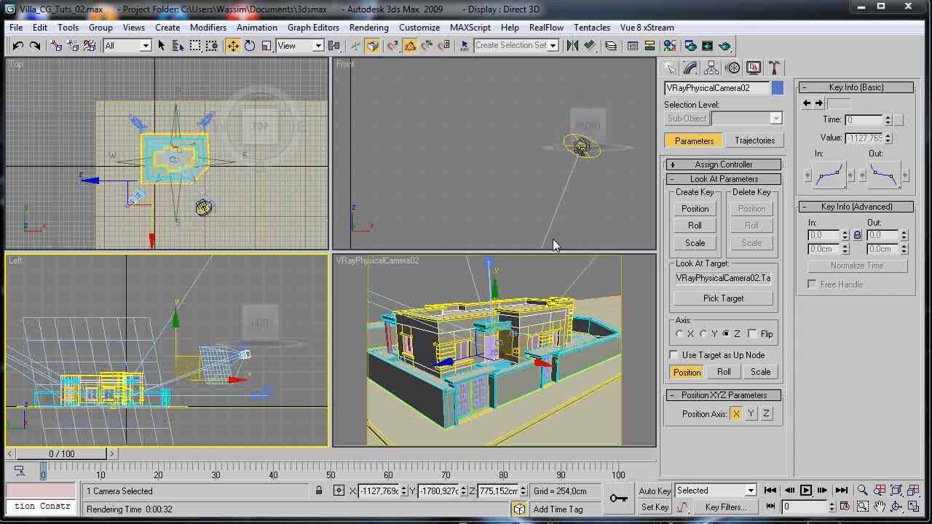
{"action": "left_click", "coordinate": [692, 69]}
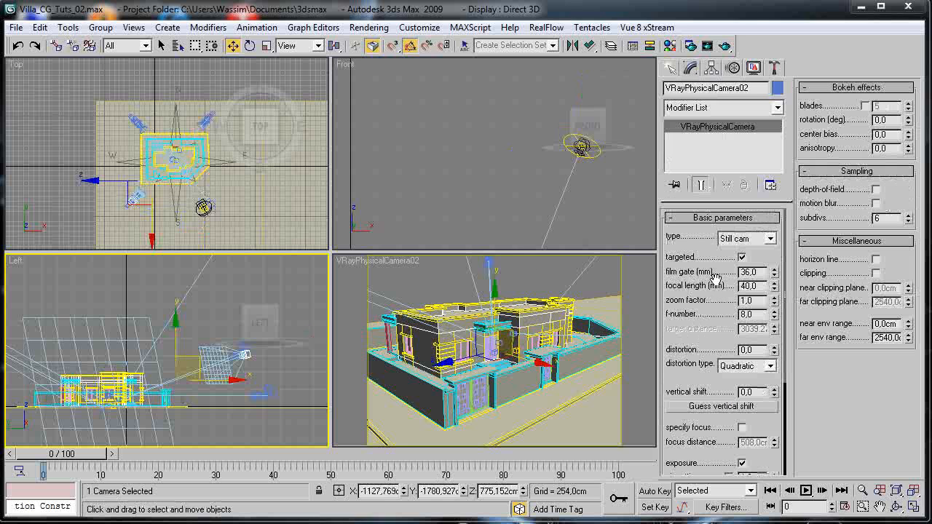
{"action": "middle_click", "coordinate": [448, 325]}
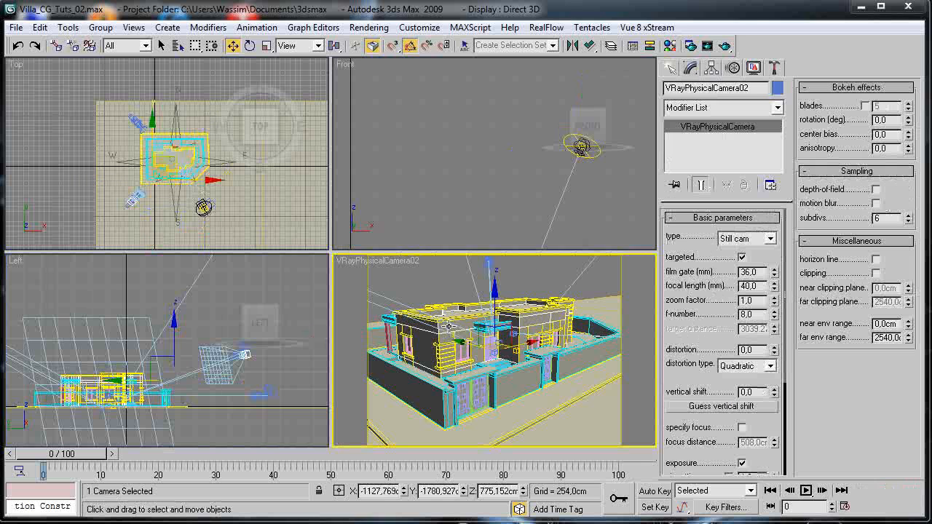
{"action": "key", "text": "alt+w"}
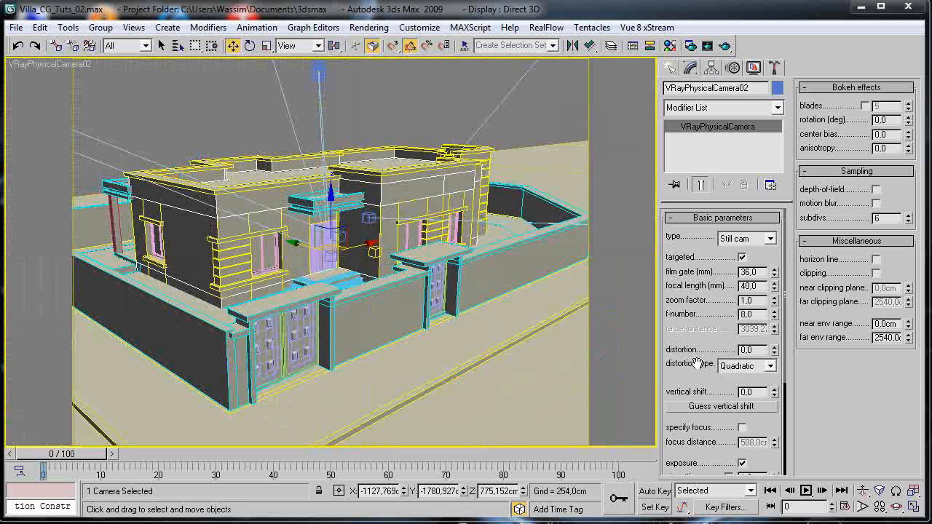
{"action": "left_click_drag", "start_coordinate": [697, 363], "coordinate": [699, 291]}
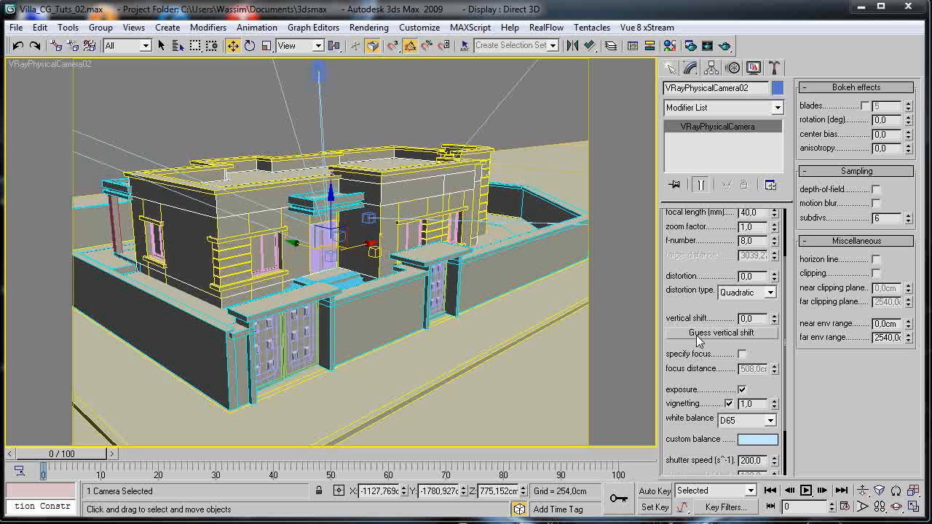
Save the scene as a new incremental copy named Villa_CG_Tuts_04 in the progress folder, keeping the existing Villa_CG_Tuts_03.
{"action": "left_click", "coordinate": [15, 27]}
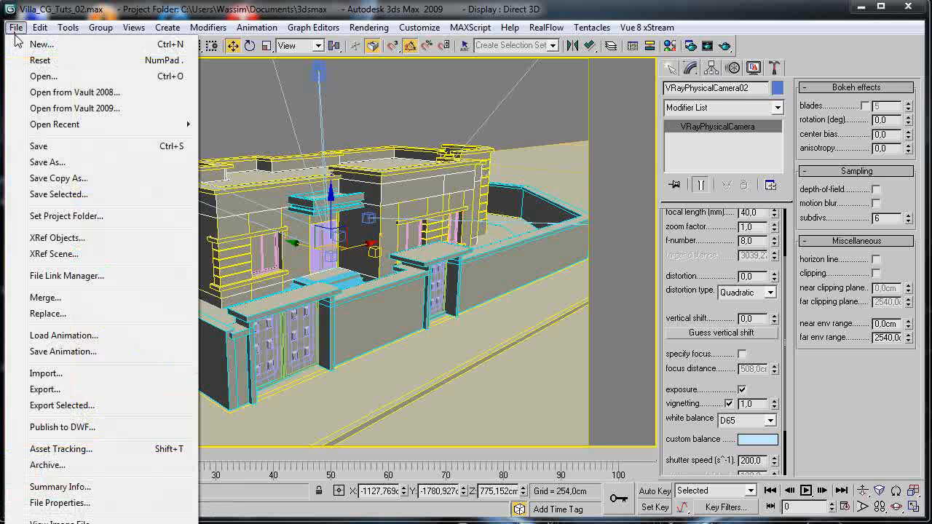
{"action": "left_click", "coordinate": [46, 162]}
{"action": "left_click", "coordinate": [623, 410]}
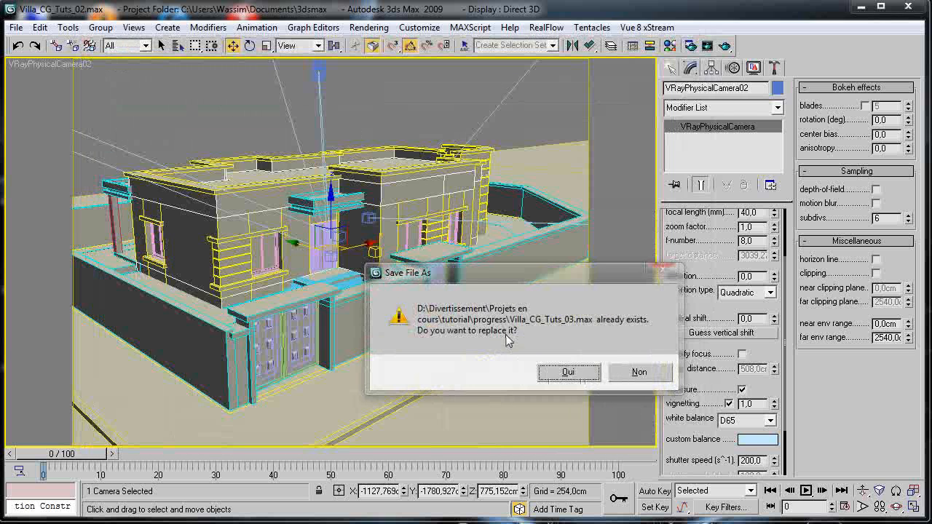
{"action": "left_click", "coordinate": [639, 373]}
{"action": "left_click", "coordinate": [259, 410]}
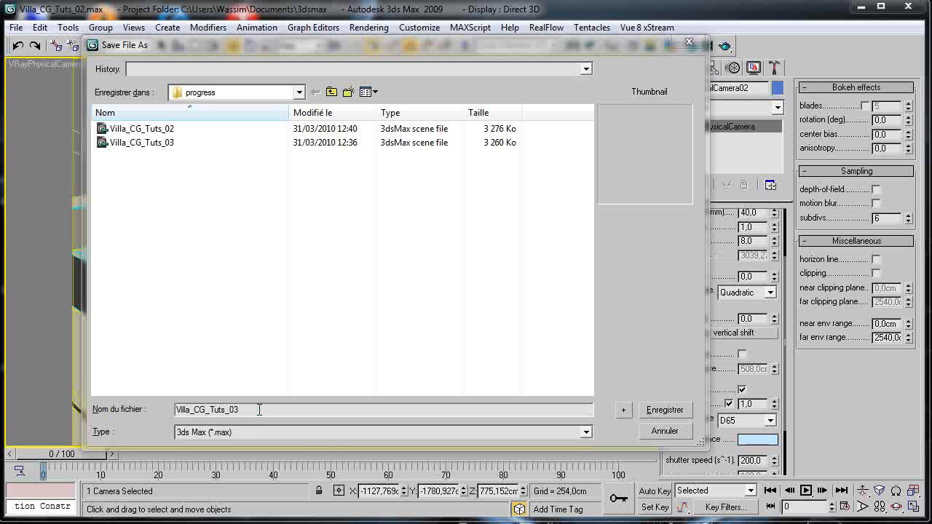
{"action": "key", "text": "BackSpace"}
{"action": "type", "text": "3"}
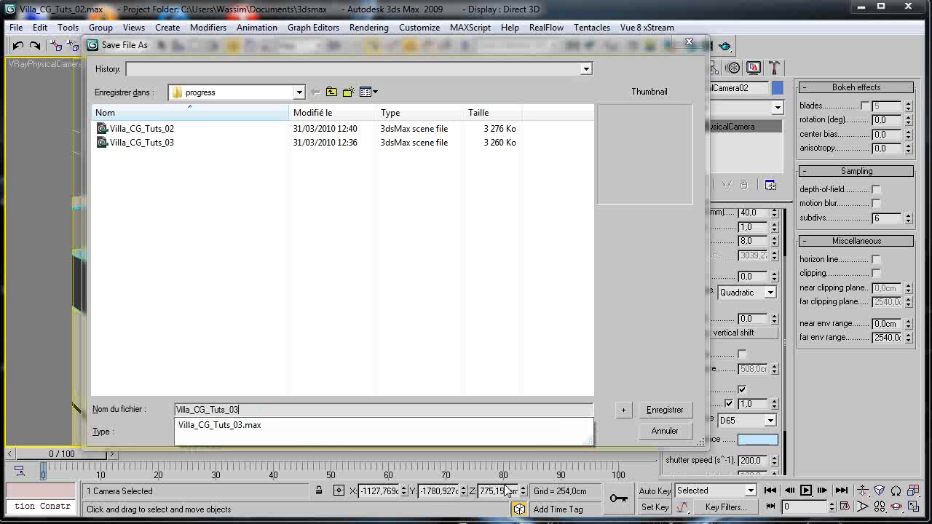
{"action": "left_click", "coordinate": [621, 412]}
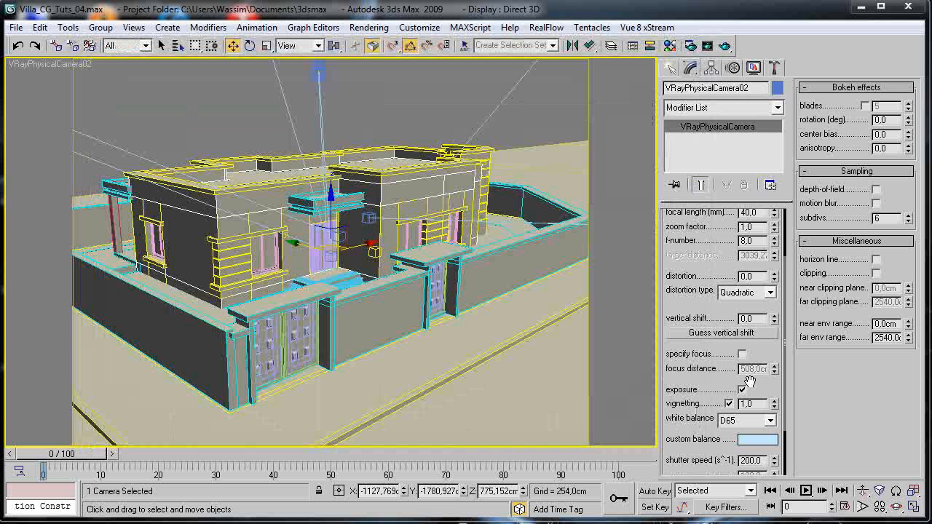
Try the automatically guessed vertical shift and other shift amounts on VRayPhysicalCamera02, and reset the vertical shift to 0.
{"action": "left_click", "coordinate": [711, 334]}
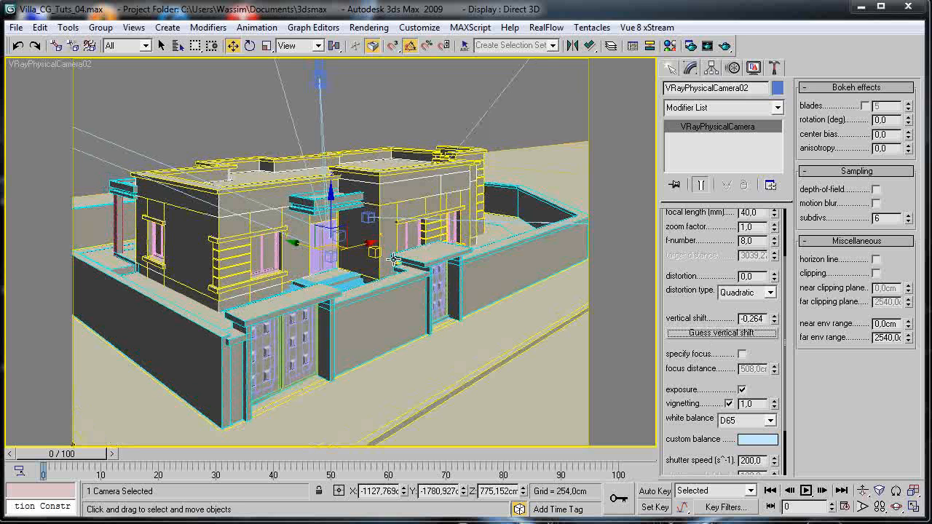
{"action": "left_click_drag", "start_coordinate": [709, 246], "coordinate": [709, 265]}
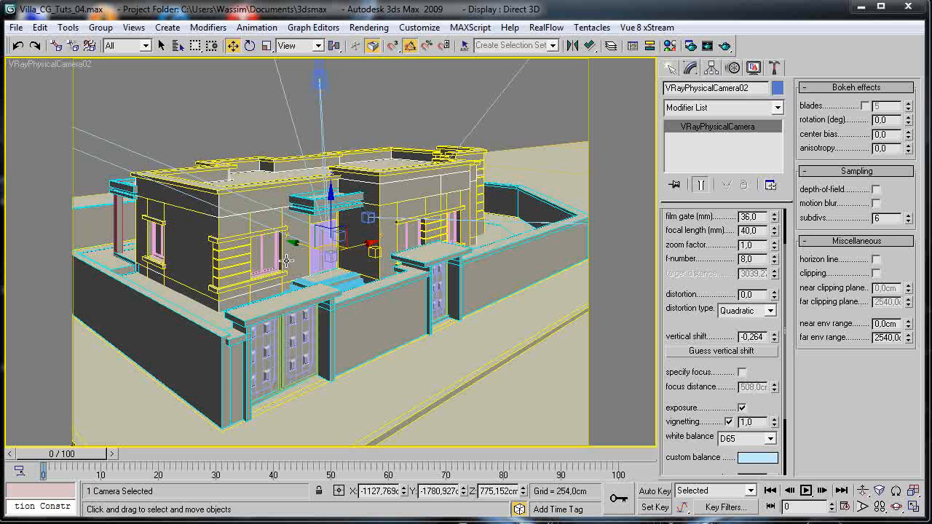
{"action": "left_click_drag", "start_coordinate": [772, 340], "coordinate": [740, 294]}
{"action": "mouse_move", "coordinate": [750, 339]}
{"action": "left_mouse_down"}
{"action": "mouse_move", "coordinate": [767, 368]}
{"action": "mouse_move", "coordinate": [787, 322]}
{"action": "mouse_move", "coordinate": [790, 413]}
{"action": "mouse_move", "coordinate": [761, 342]}
{"action": "left_mouse_up"}
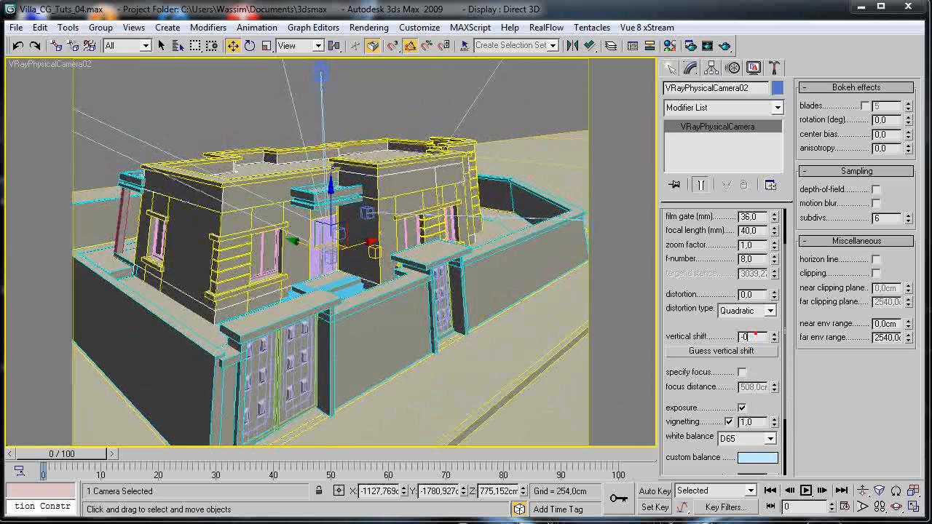
{"action": "key", "text": "Return"}
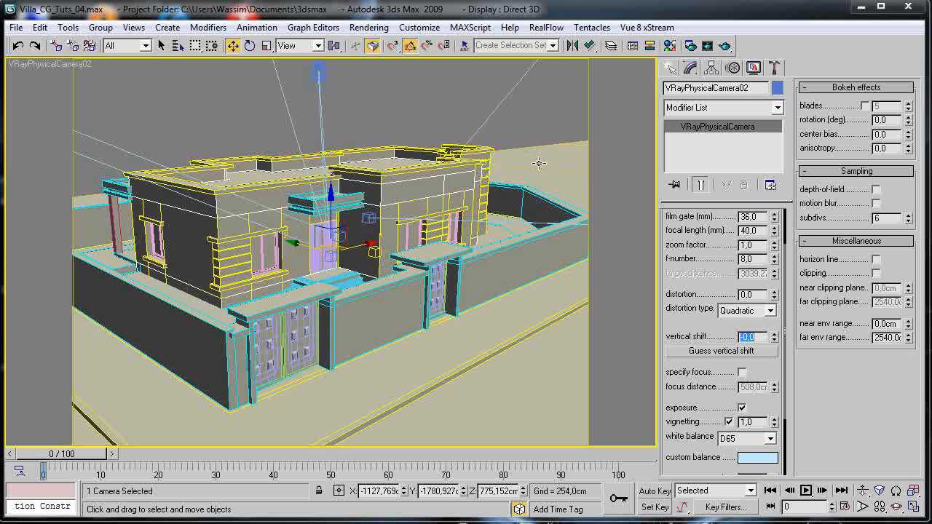
Try a vertical shift of -0,2 on VRayPhysicalCamera02 and settle on -0,1.
{"action": "key", "text": "Return"}
{"action": "left_click", "coordinate": [762, 337]}
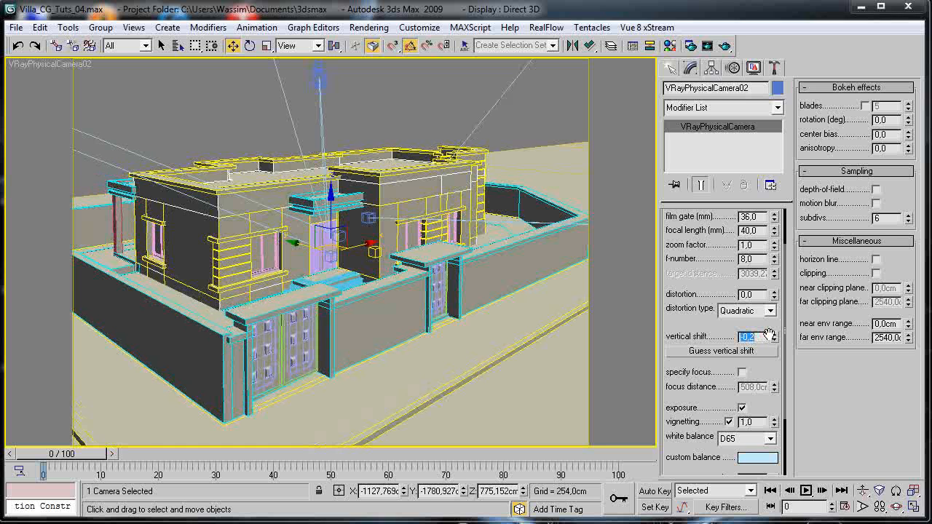
{"action": "key", "text": "BackSpace"}
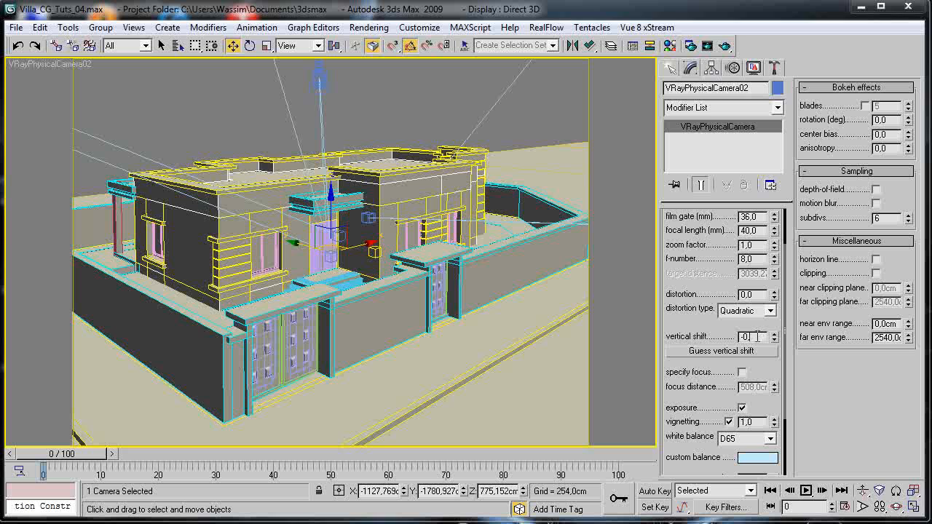
{"action": "type", "text": "1"}
{"action": "key", "text": "Return"}
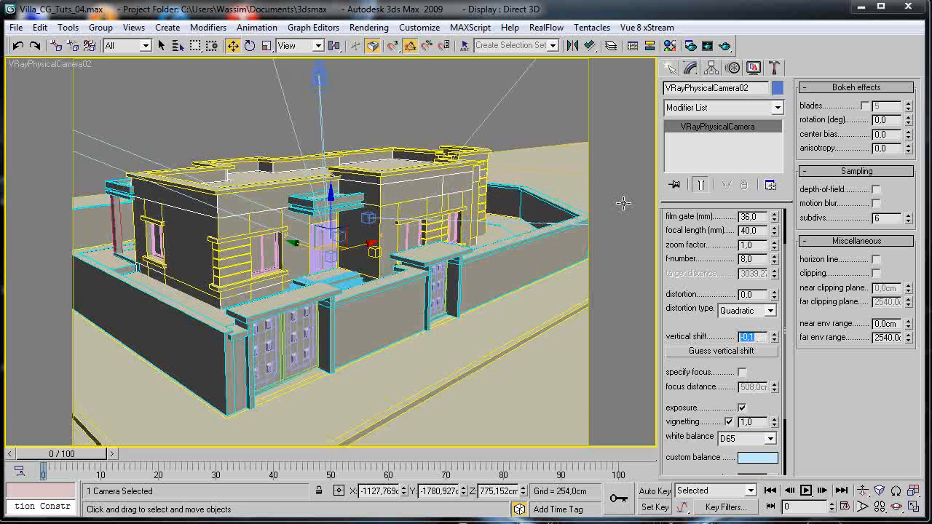
{"action": "left_click", "coordinate": [725, 46]}
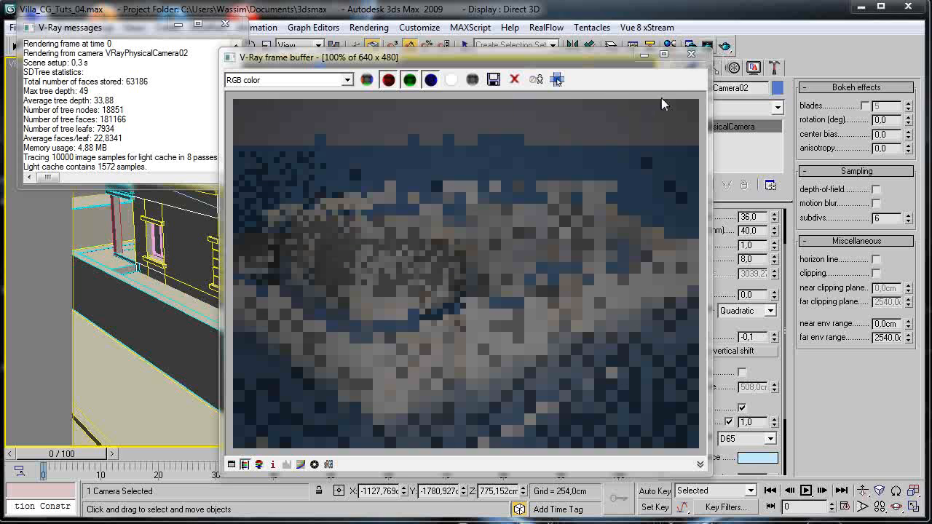
{"action": "left_click", "coordinate": [691, 56]}
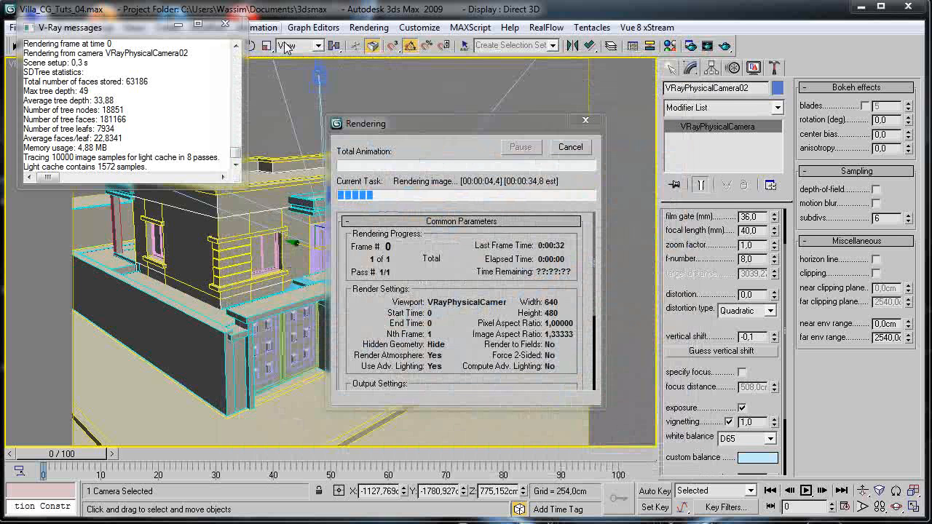
{"action": "left_click", "coordinate": [555, 150]}
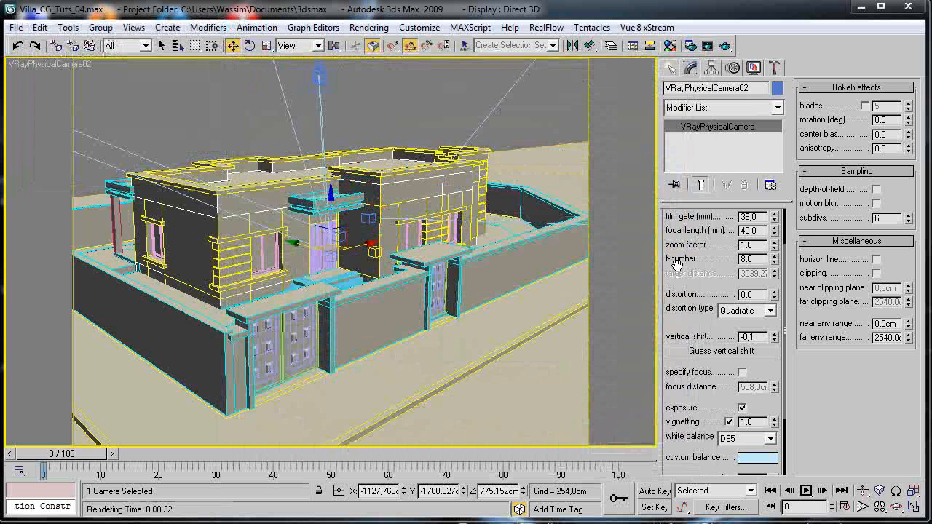
Set the film gate of VRayPhysicalCamera02 to 35 mm.
{"action": "scroll", "coordinate": [679, 248], "scroll_direction": "down", "scroll_amount": 3}
{"action": "left_click_drag", "start_coordinate": [681, 232], "coordinate": [713, 350]}
{"action": "double_click", "coordinate": [762, 271]}
{"action": "type", "text": "35"}
{"action": "key", "text": "Return"}
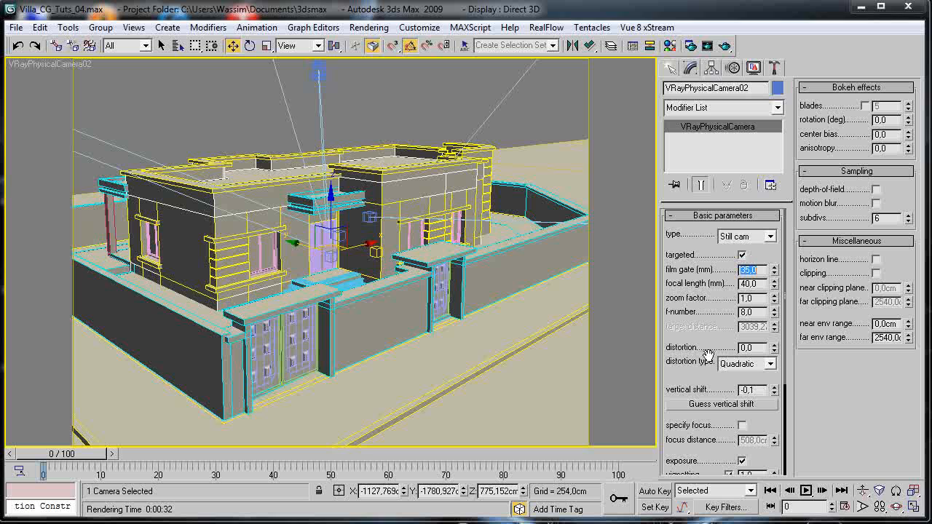
Set the camera's white balance to Daylight and its shutter speed to 180.
{"action": "left_click_drag", "start_coordinate": [692, 328], "coordinate": [693, 297]}
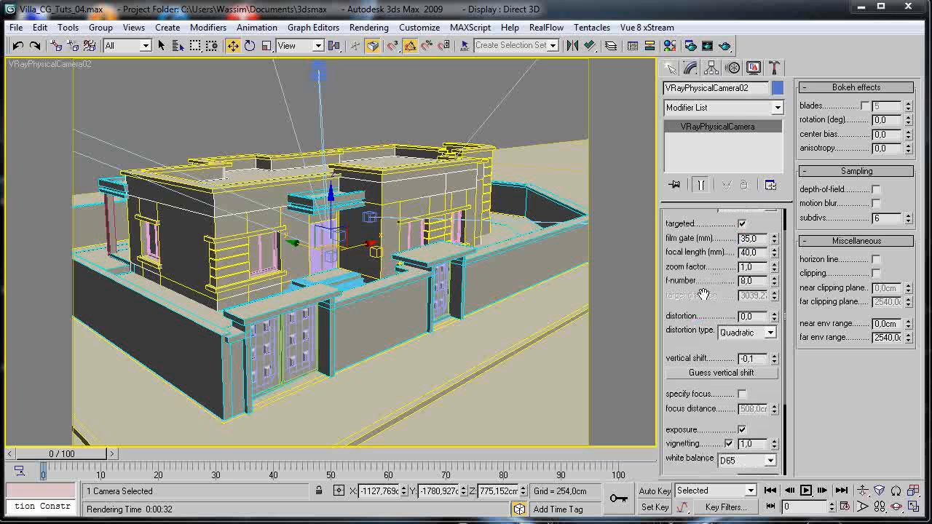
{"action": "scroll", "coordinate": [699, 293], "scroll_direction": "down", "scroll_amount": 4}
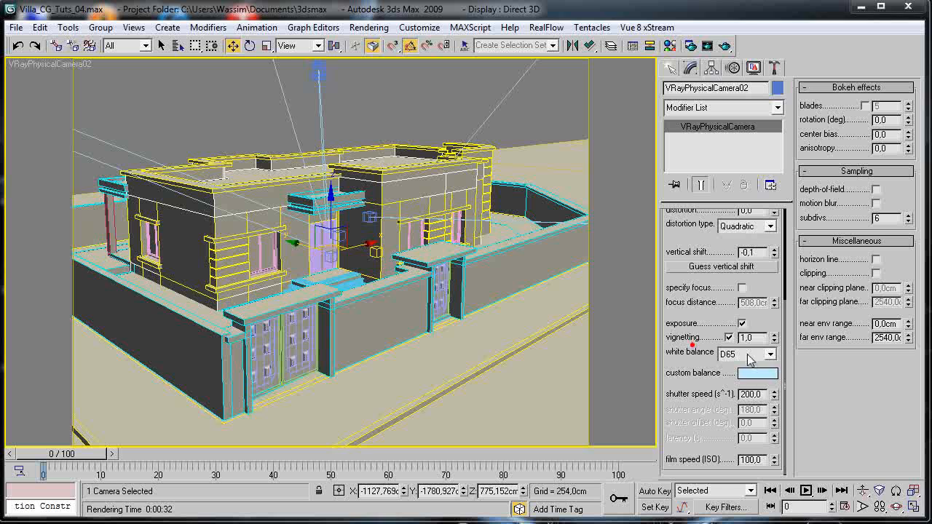
{"action": "left_click", "coordinate": [751, 355]}
{"action": "left_click", "coordinate": [752, 388]}
{"action": "double_click", "coordinate": [762, 394]}
{"action": "type", "text": "189"}
{"action": "key", "text": "BackSpace"}
{"action": "type", "text": "0"}
{"action": "key", "text": "Return"}
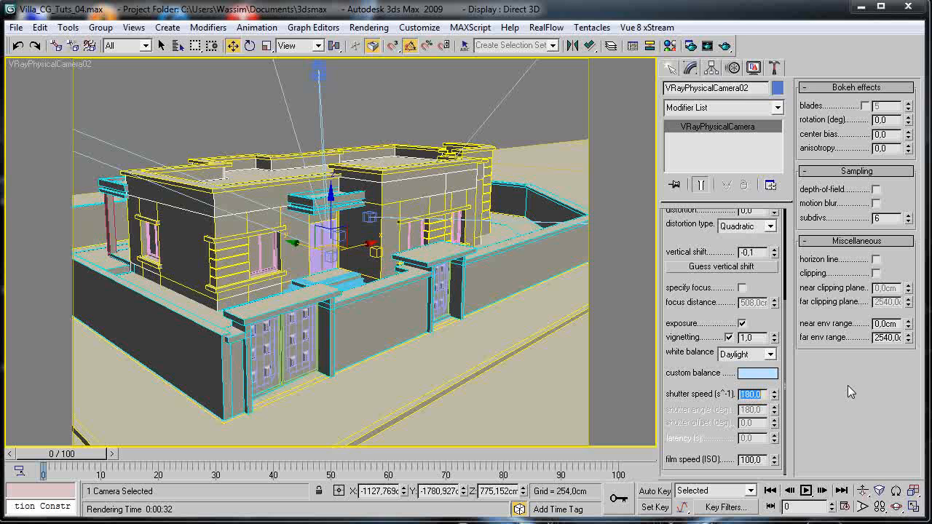
Test render the VRayPhysicalCamera02 view and cancel the render partway.
{"action": "left_click", "coordinate": [724, 46]}
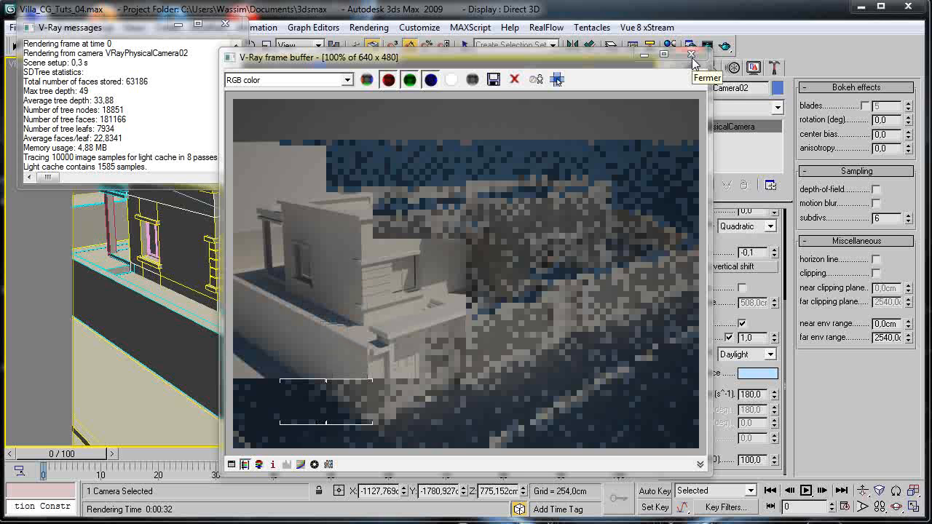
{"action": "left_click", "coordinate": [692, 55]}
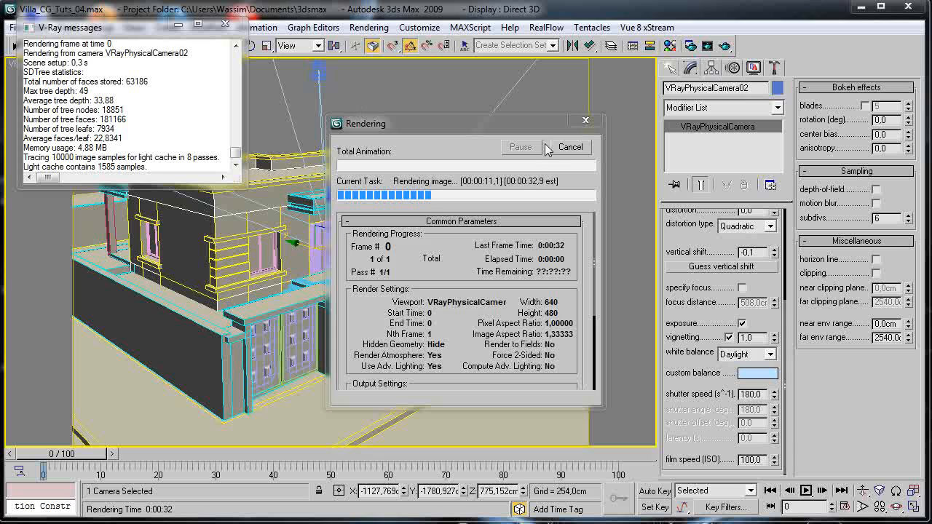
{"action": "left_click", "coordinate": [563, 147]}
Copy the DefaultVRaySky environment map as an instance into the first Material Editor slot to view its parameters, and close the open windows.
{"action": "key", "text": "8"}
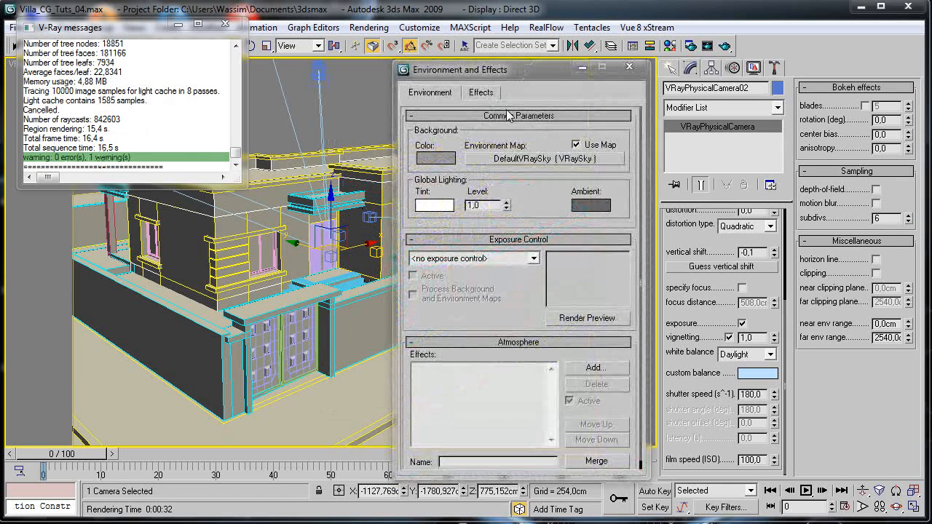
{"action": "left_click", "coordinate": [531, 163]}
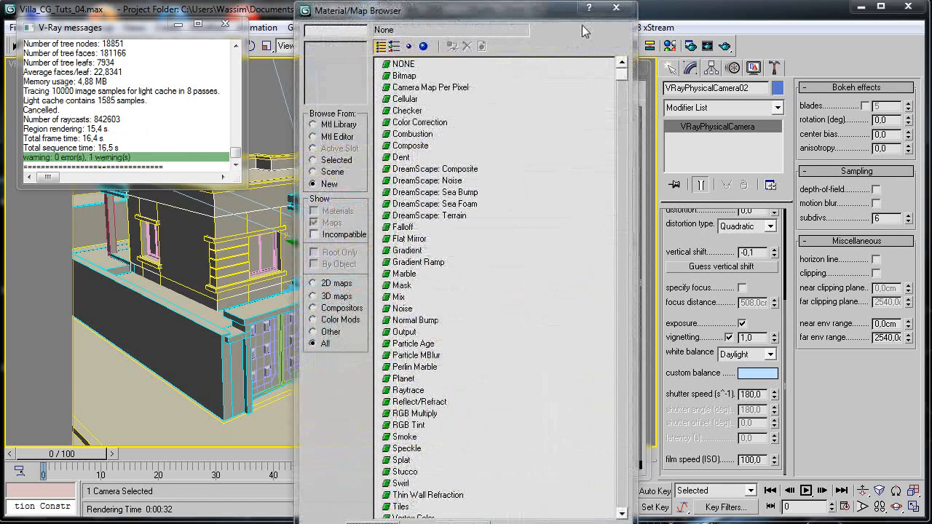
{"action": "left_click", "coordinate": [617, 20]}
{"action": "key", "text": "m"}
{"action": "left_click_drag", "start_coordinate": [474, 7], "coordinate": [296, 14]}
{"action": "left_click_drag", "start_coordinate": [522, 162], "coordinate": [221, 75]}
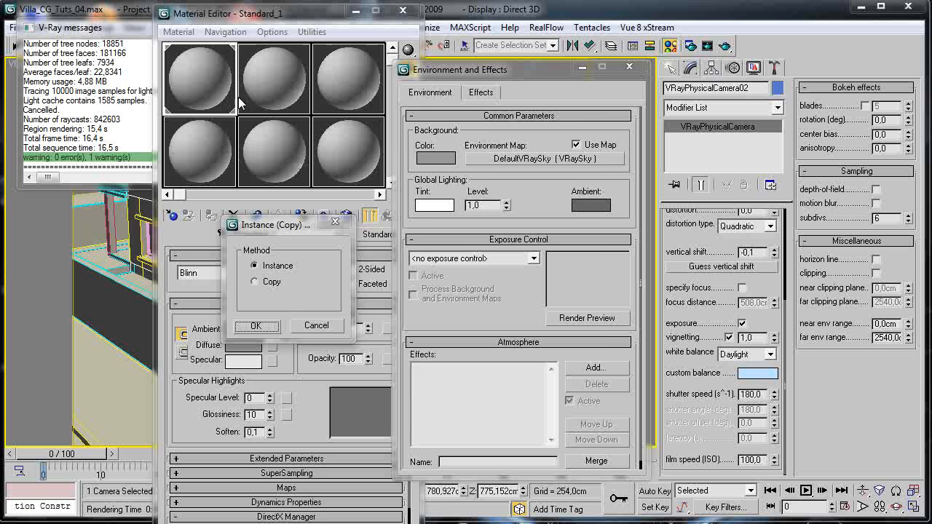
{"action": "left_click", "coordinate": [257, 325]}
{"action": "left_click_drag", "start_coordinate": [455, 18], "coordinate": [188, 37]}
{"action": "left_click", "coordinate": [629, 67]}
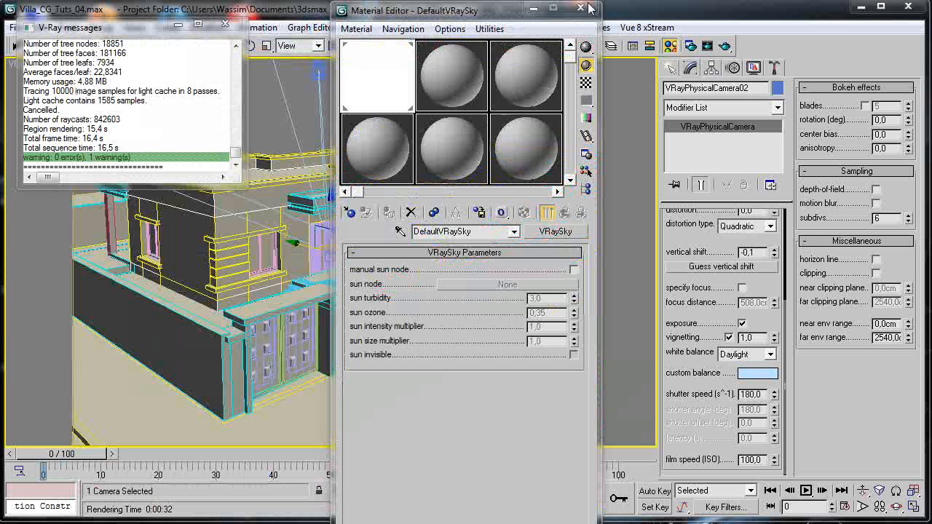
{"action": "left_click", "coordinate": [591, 8]}
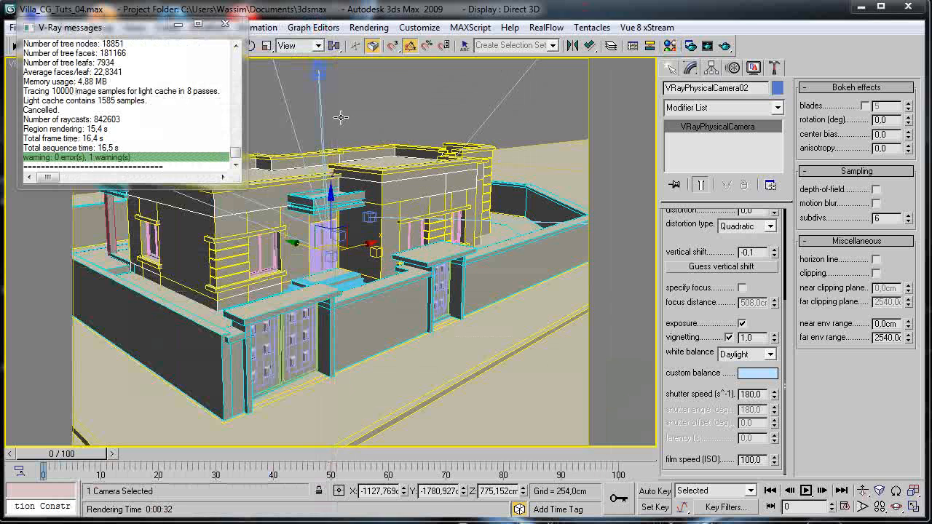
{"action": "left_click", "coordinate": [225, 23]}
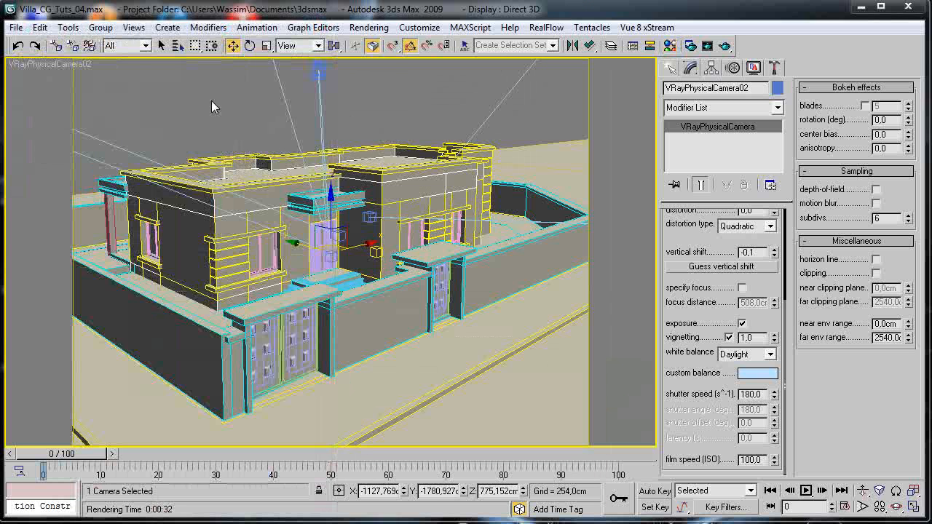
Switch to the perspective view and select the VRaySun01 light above the villa.
{"action": "key", "text": "p"}
{"action": "scroll", "coordinate": [211, 102], "scroll_direction": "down", "scroll_amount": 10}
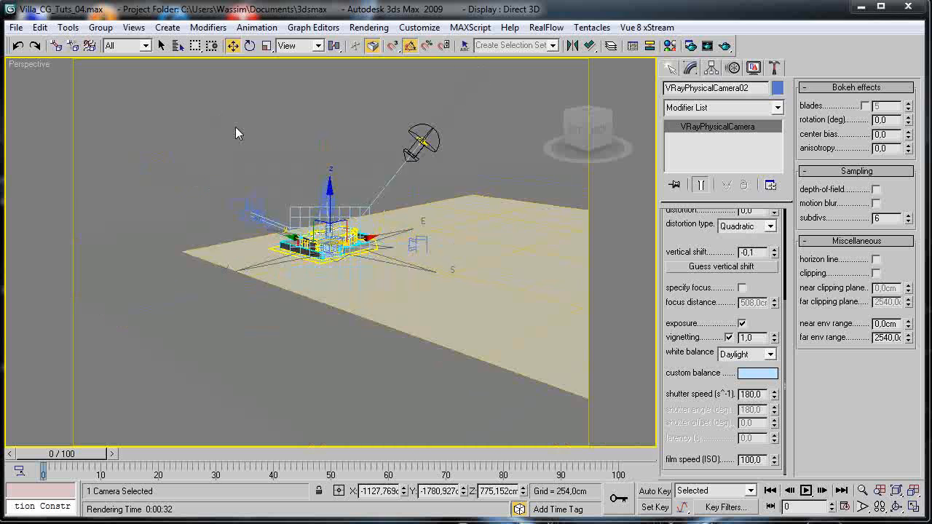
{"action": "left_click", "coordinate": [345, 210]}
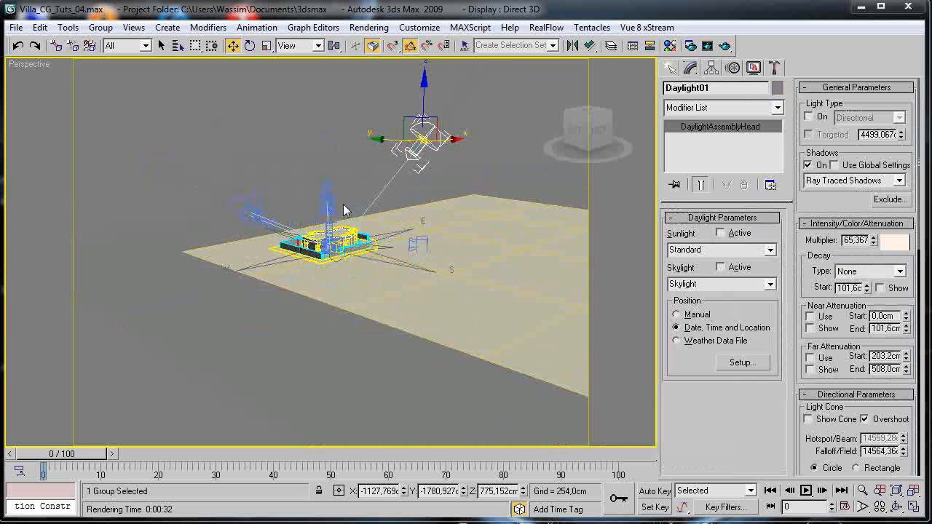
{"action": "scroll", "coordinate": [408, 181], "scroll_direction": "up", "scroll_amount": 6}
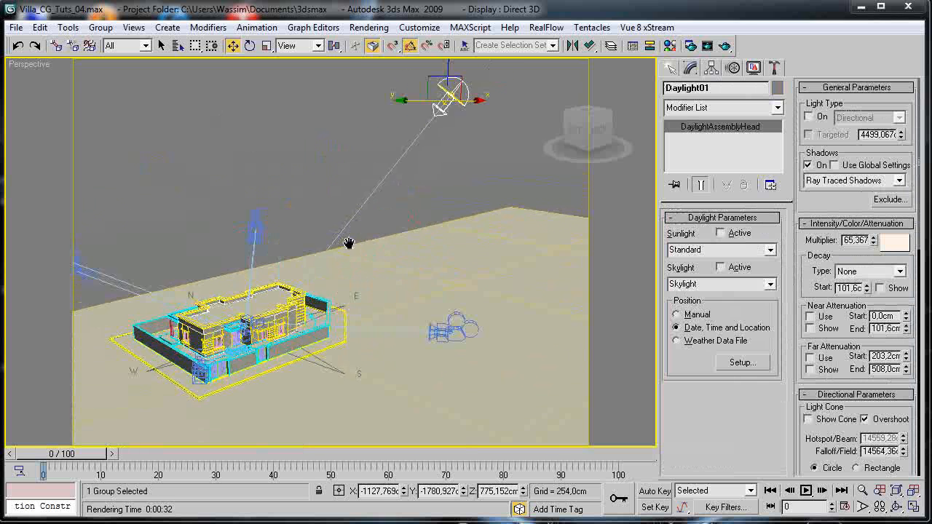
{"action": "left_click_drag", "start_coordinate": [435, 155], "coordinate": [453, 144]}
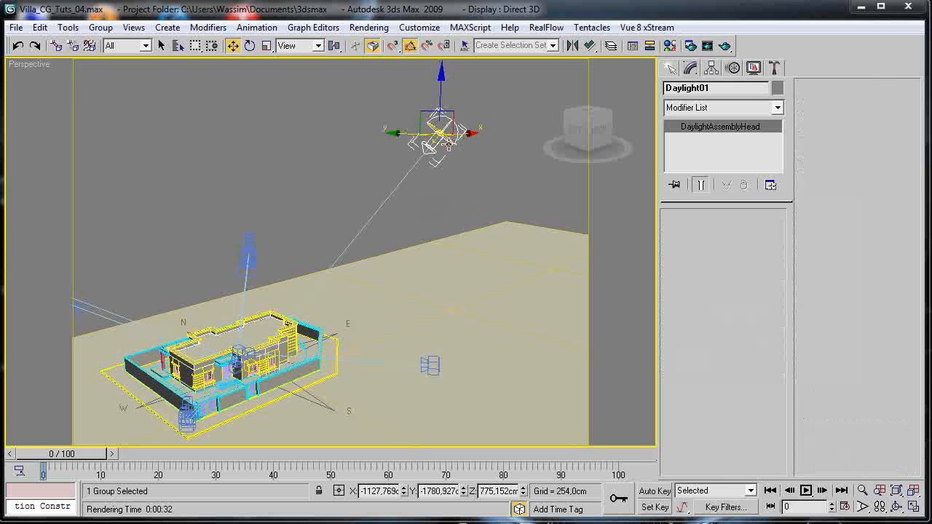
{"action": "left_click", "coordinate": [388, 103]}
{"action": "scroll", "coordinate": [379, 195], "scroll_direction": "up", "scroll_amount": 3}
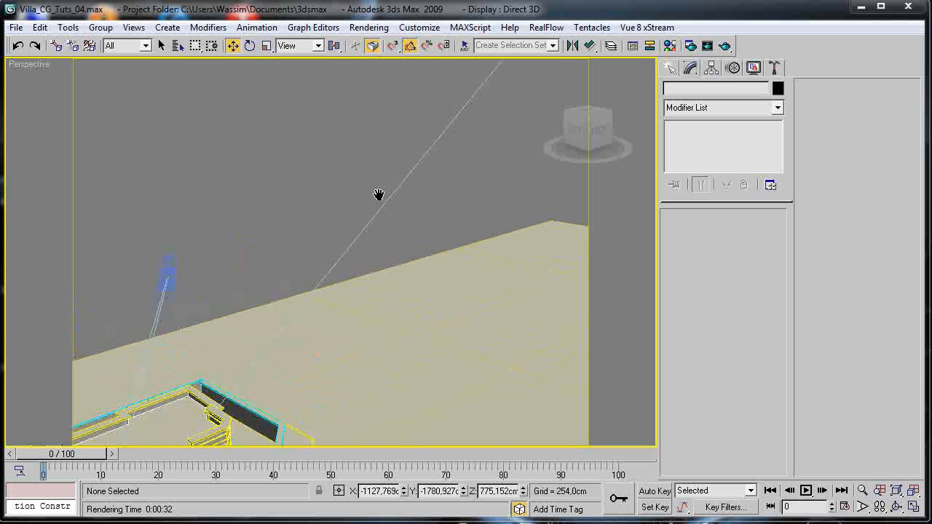
{"action": "middle_click_drag", "start_coordinate": [378, 195], "coordinate": [333, 271]}
{"action": "scroll", "coordinate": [333, 271], "scroll_direction": "up", "scroll_amount": 1}
{"action": "left_click", "coordinate": [480, 125]}
Return the viewport to the VRayPhysicalCamera02 view with the sun still selected.
{"action": "middle_click_drag", "start_coordinate": [236, 256], "coordinate": [243, 275]}
{"action": "scroll", "coordinate": [243, 275], "scroll_direction": "down", "scroll_amount": 6}
{"action": "left_click", "coordinate": [29, 64]}
{"action": "mouse_move", "coordinate": [62, 75]}
{"action": "left_click", "coordinate": [247, 156]}
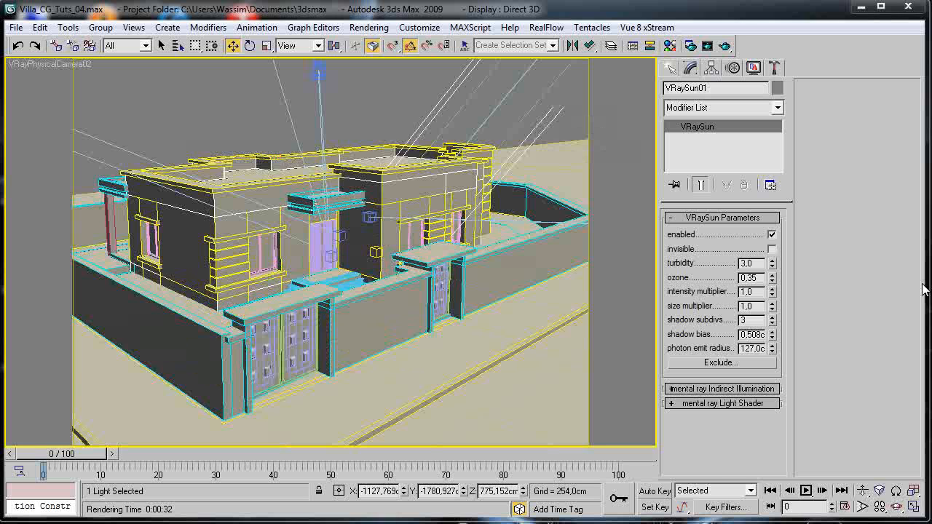
Try a sun intensity multiplier of 0,1 with a test render.
{"action": "double_click", "coordinate": [762, 292]}
{"action": "left_click", "coordinate": [725, 46]}
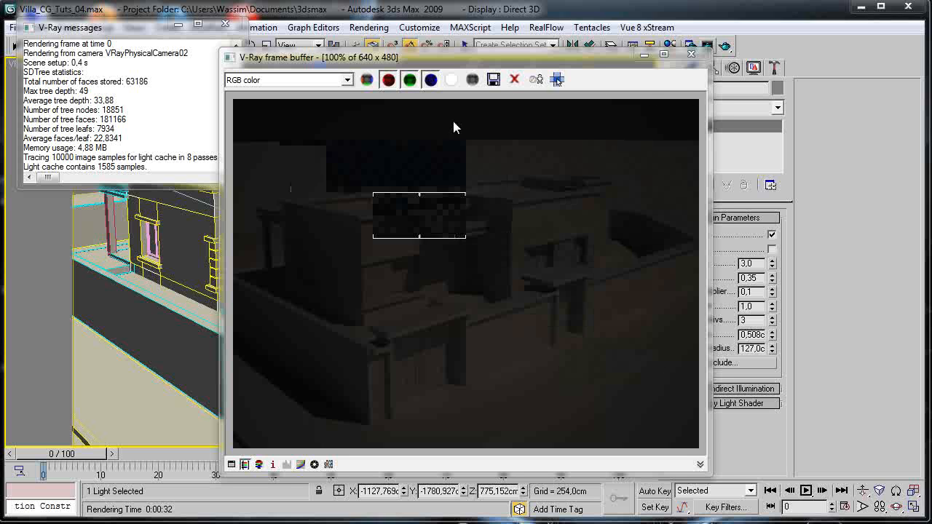
{"action": "left_click", "coordinate": [691, 54]}
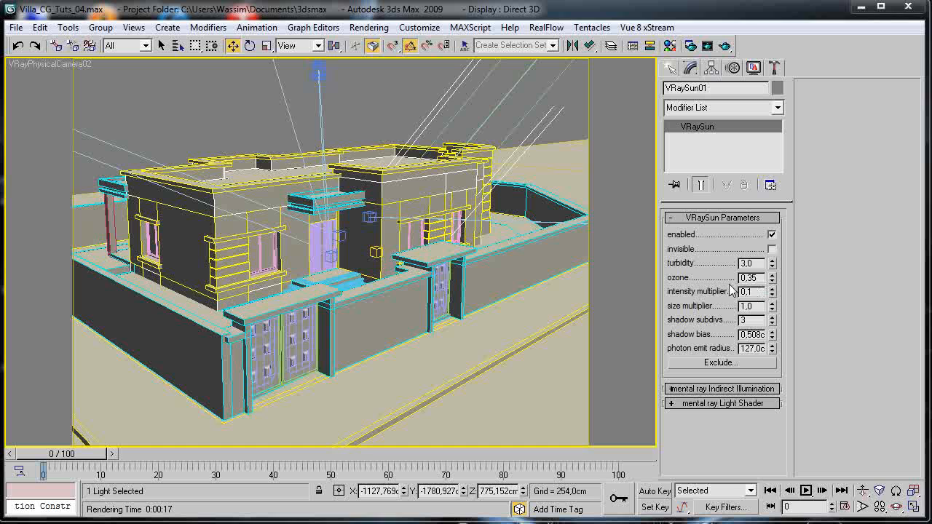
Set the VRaySun01 intensity multiplier to 1,1, start a test render, cancel it and close the render windows.
{"action": "double_click", "coordinate": [750, 291]}
{"action": "left_click", "coordinate": [725, 45]}
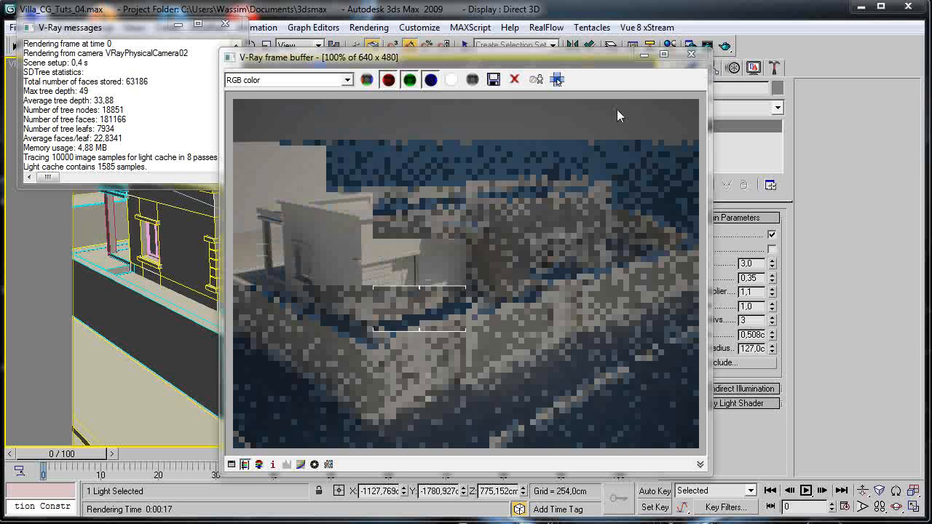
{"action": "left_click", "coordinate": [691, 55]}
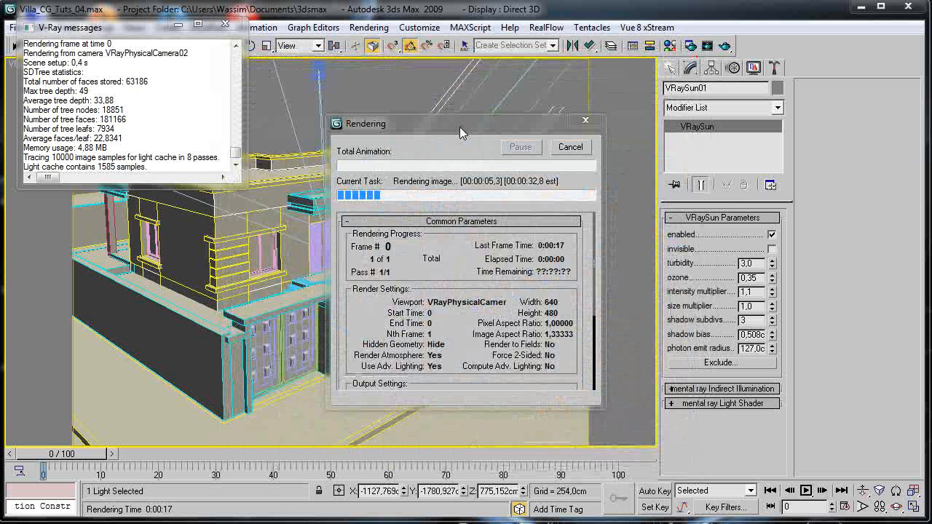
{"action": "left_click", "coordinate": [581, 149]}
{"action": "left_click", "coordinate": [225, 24]}
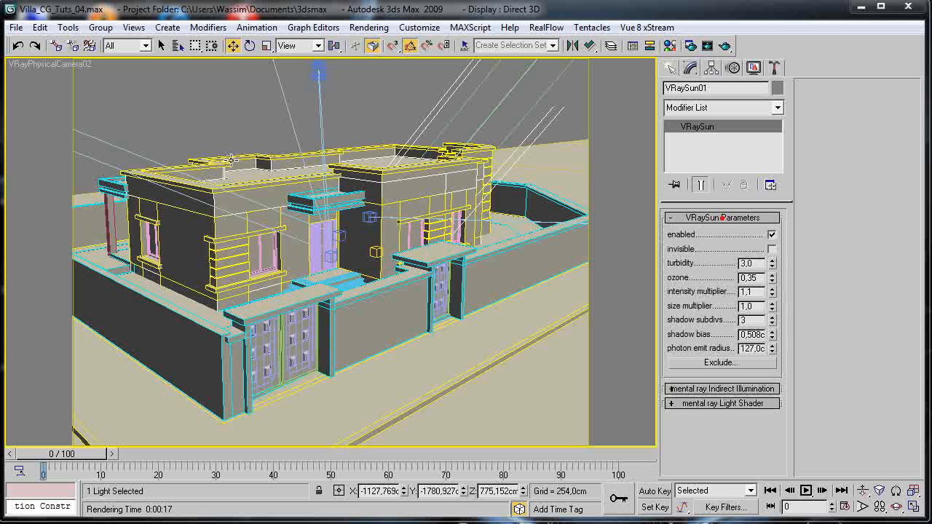
Select VRayPhysicalCamera02 from the scene list and set its shutter speed to 150 and film speed (ISO) to 90.
{"action": "left_click", "coordinate": [178, 45]}
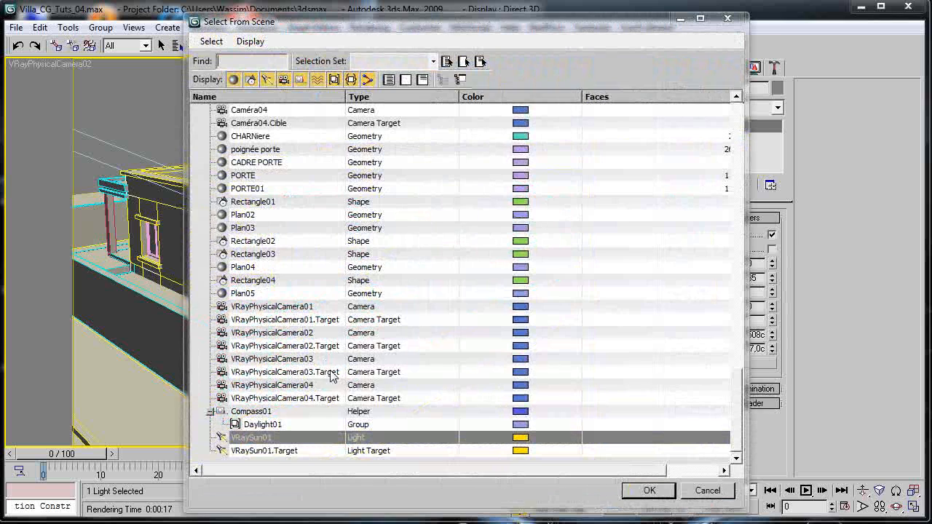
{"action": "double_click", "coordinate": [277, 333]}
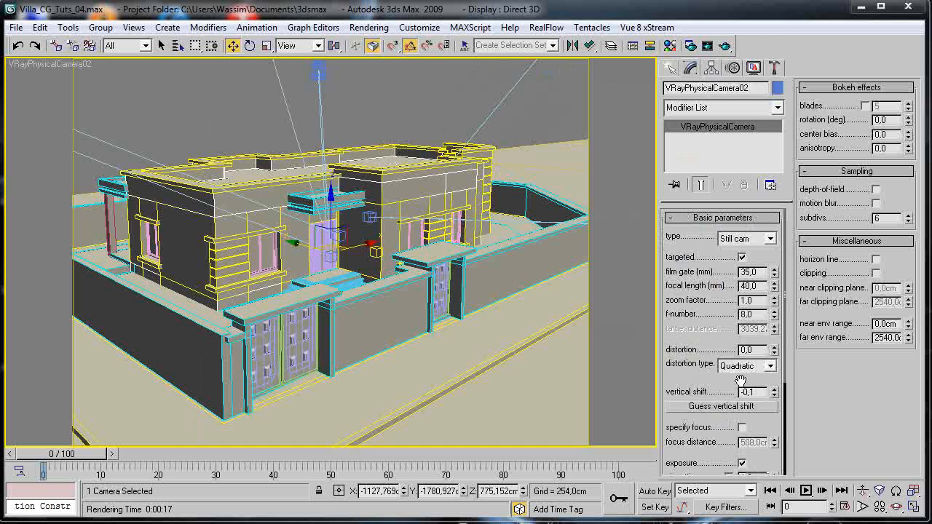
{"action": "scroll", "coordinate": [683, 288], "scroll_direction": "down", "scroll_amount": 3}
{"action": "left_click_drag", "start_coordinate": [683, 288], "coordinate": [683, 285]}
{"action": "double_click", "coordinate": [760, 450]}
{"action": "type", "text": "150"}
{"action": "key", "text": "Return"}
{"action": "left_click_drag", "start_coordinate": [668, 448], "coordinate": [717, 379]}
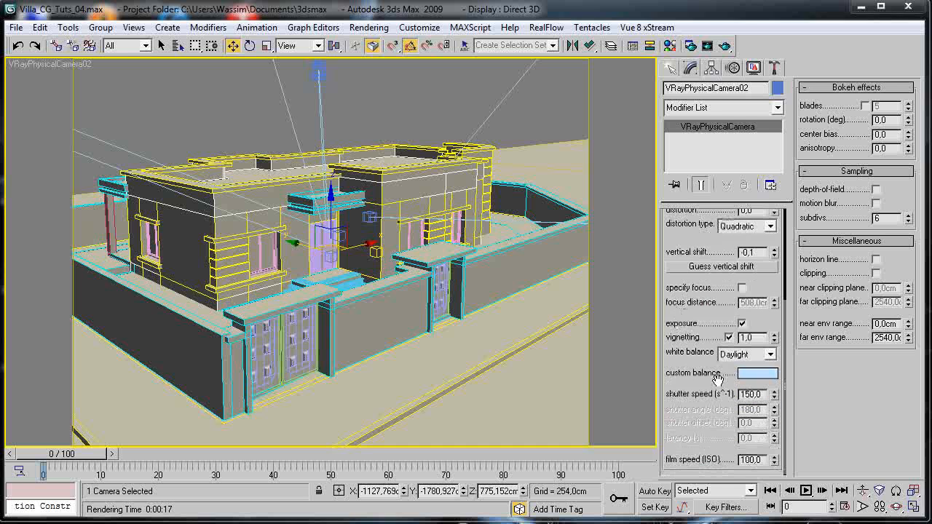
{"action": "double_click", "coordinate": [766, 461]}
{"action": "type", "text": "90"}
{"action": "key", "text": "Return"}
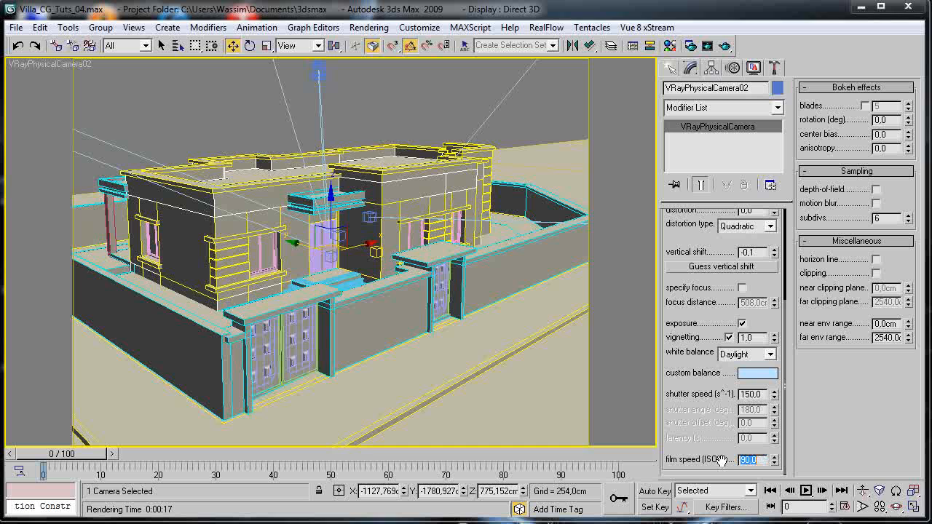
Render the VRayPhysicalCamera02 view completely, check the exposure, and close the frame buffer and message window.
{"action": "left_click", "coordinate": [725, 46]}
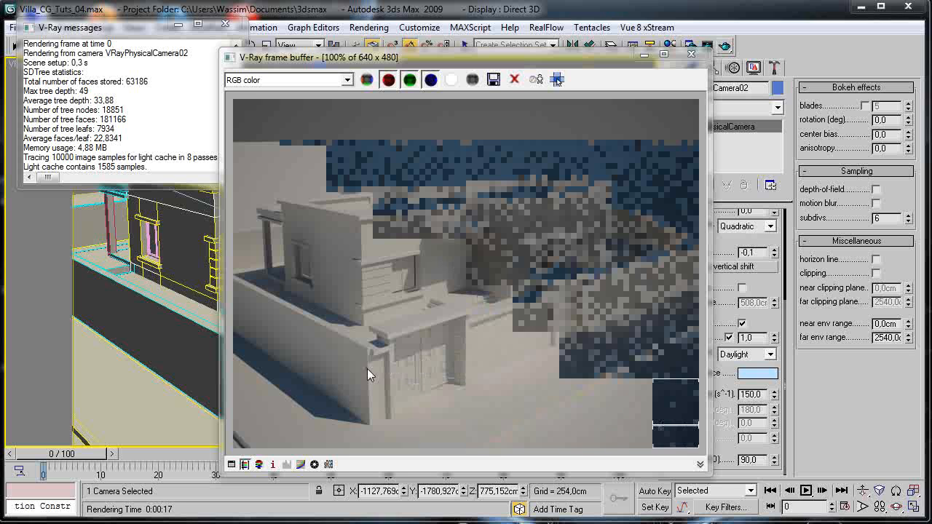
{"action": "scroll", "coordinate": [388, 327], "scroll_direction": "up", "scroll_amount": 1}
{"action": "scroll", "coordinate": [388, 333], "scroll_direction": "down", "scroll_amount": 1}
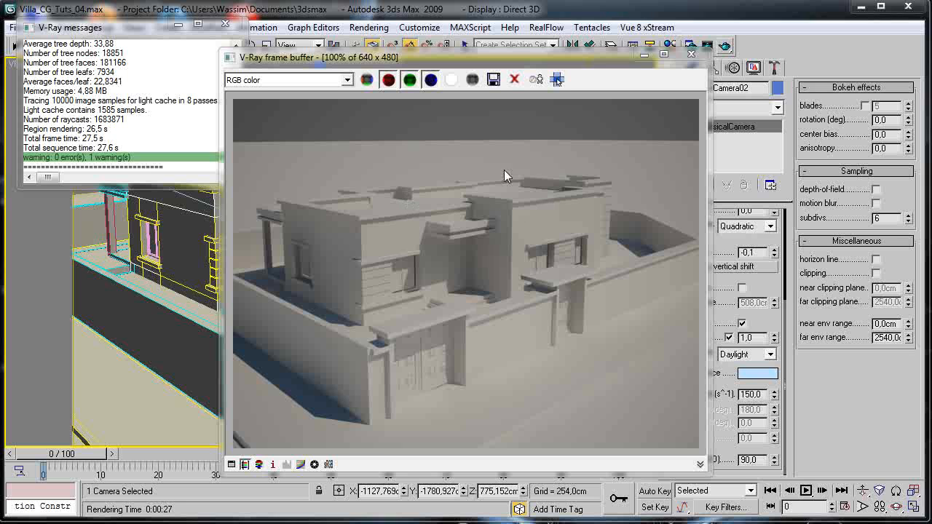
{"action": "left_click", "coordinate": [226, 24]}
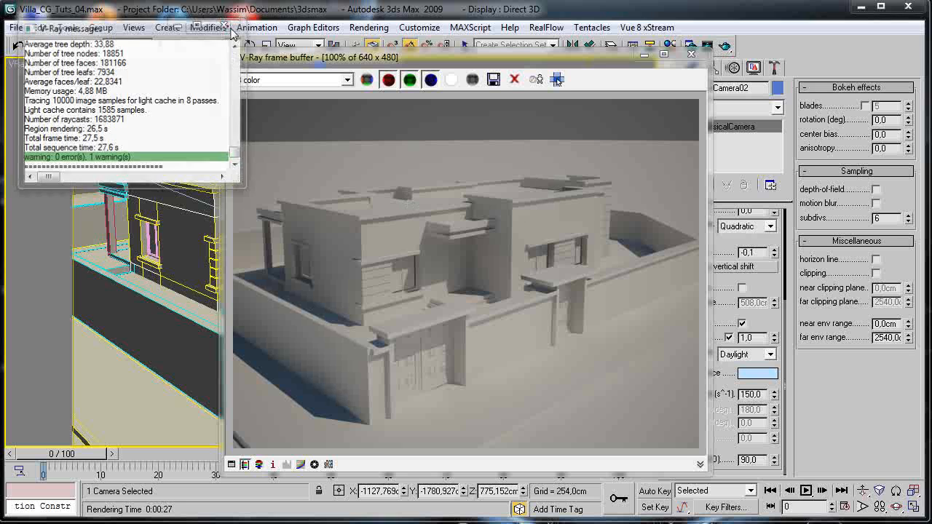
{"action": "left_click", "coordinate": [691, 54]}
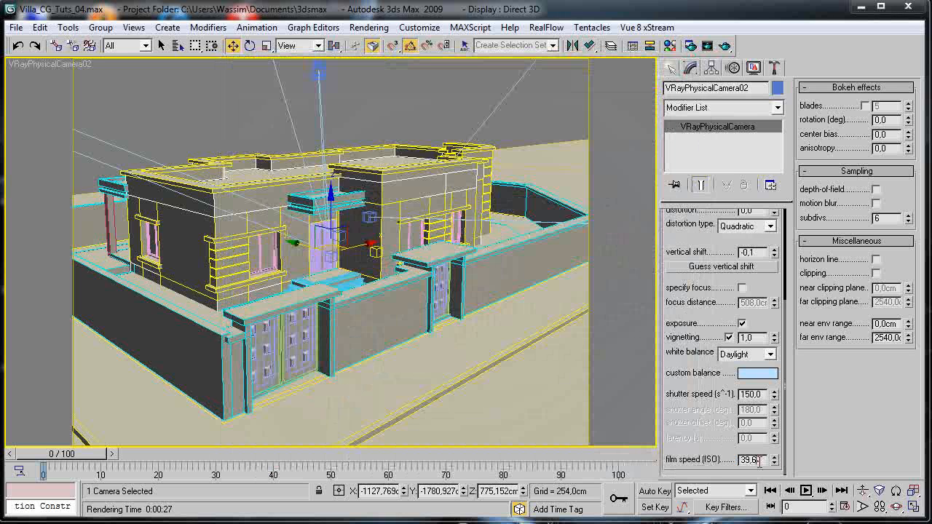
Set the camera's film speed (ISO) to 20, start a test render, cancel it and close the render windows.
{"action": "type", "text": "20,0"}
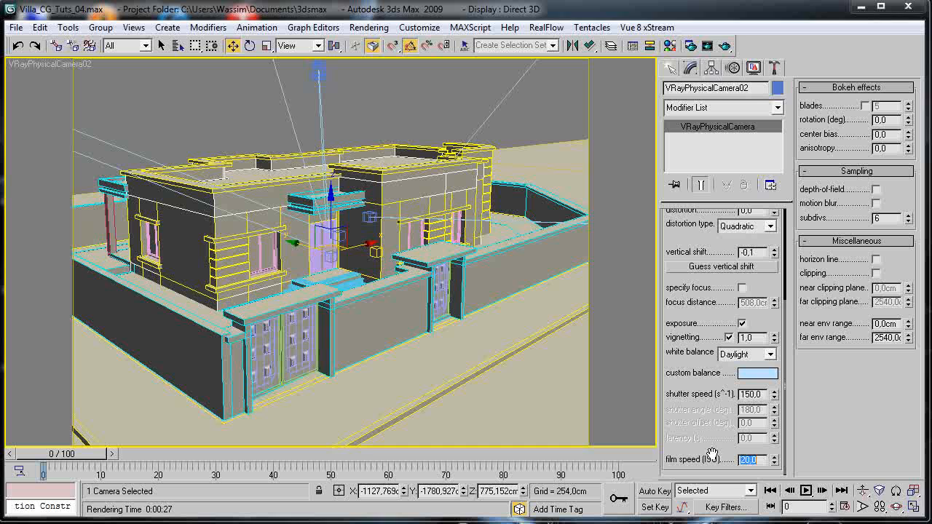
{"action": "left_click", "coordinate": [726, 45]}
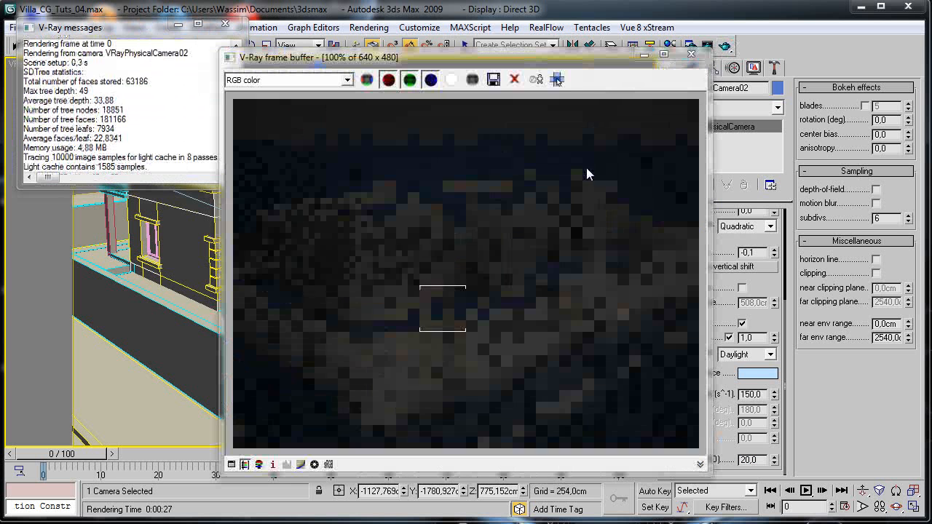
{"action": "left_click", "coordinate": [691, 54]}
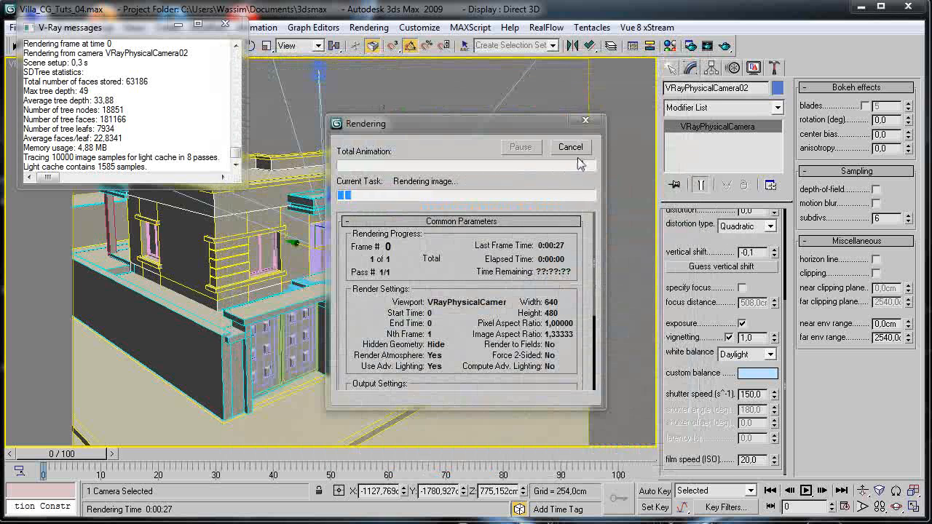
{"action": "left_click", "coordinate": [551, 148]}
{"action": "left_click", "coordinate": [225, 24]}
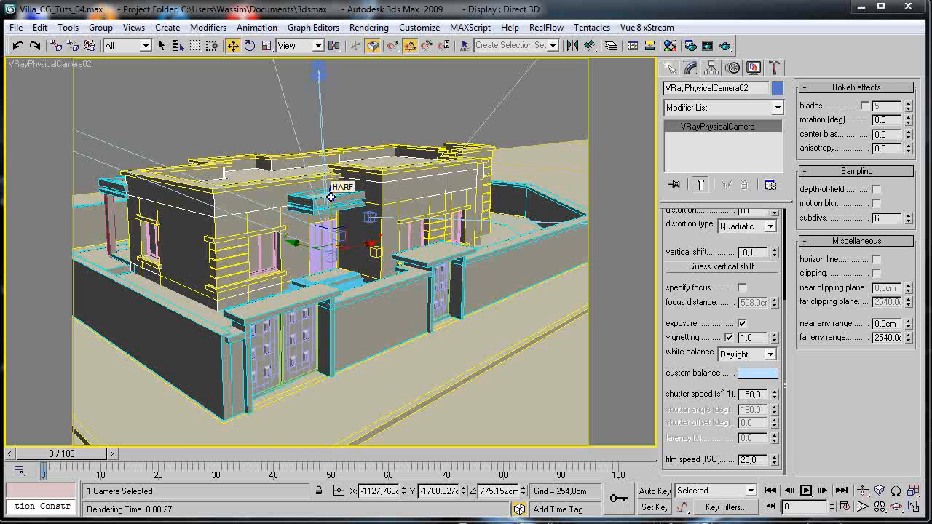
Switch to the Perspective view, select VRaySun01 above the villa and set its size multiplier to 14,83.
{"action": "key", "text": "p"}
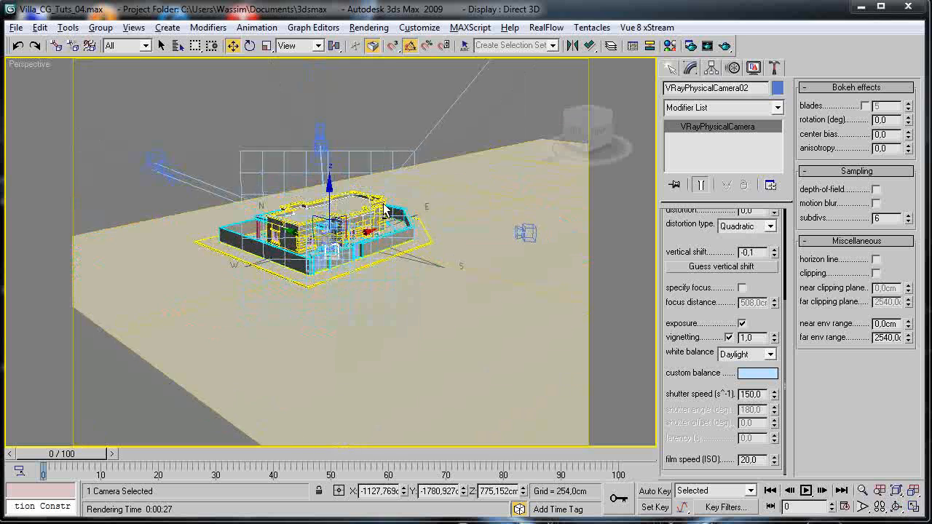
{"action": "middle_click_drag", "start_coordinate": [453, 179], "coordinate": [418, 147], "text": "alt"}
{"action": "middle_click_drag", "start_coordinate": [366, 171], "coordinate": [352, 111], "text": "alt"}
{"action": "left_click", "coordinate": [352, 108]}
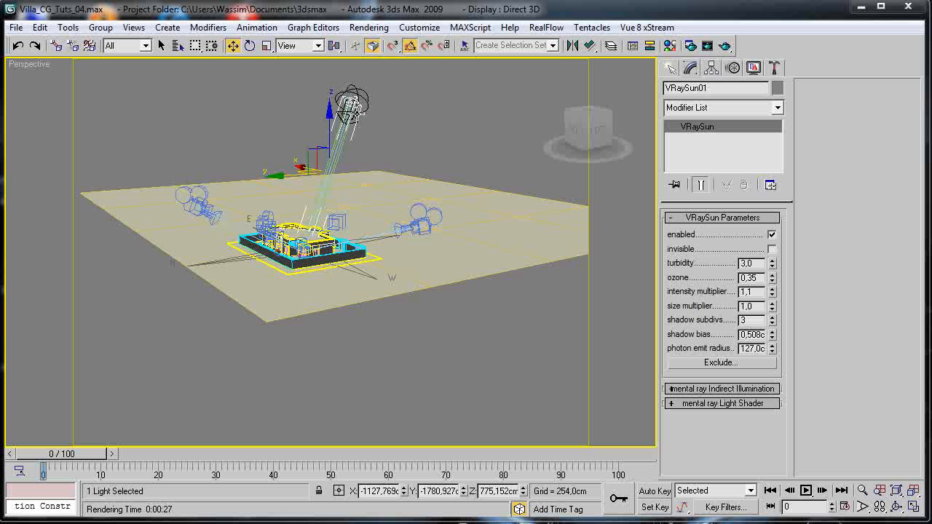
{"action": "middle_click_drag", "start_coordinate": [348, 217], "coordinate": [356, 245], "text": "alt"}
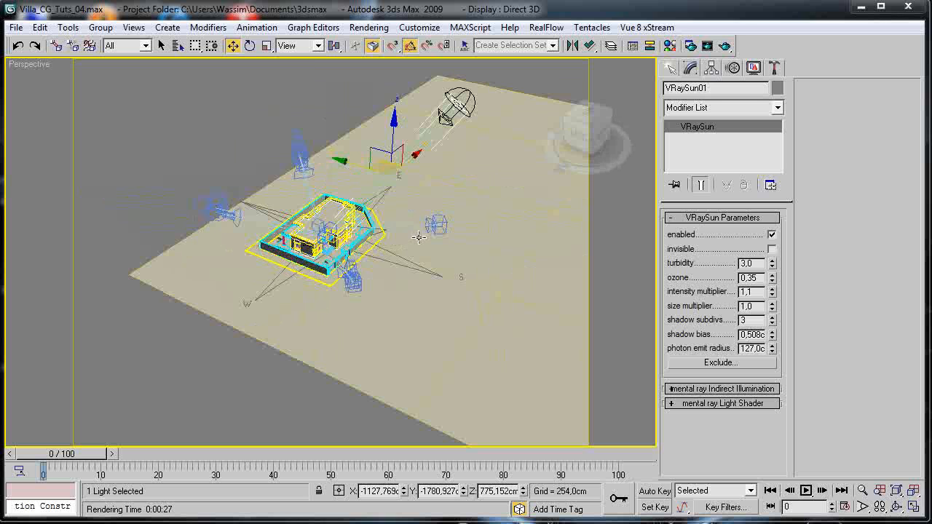
{"action": "scroll", "coordinate": [419, 237], "scroll_direction": "up", "scroll_amount": 5}
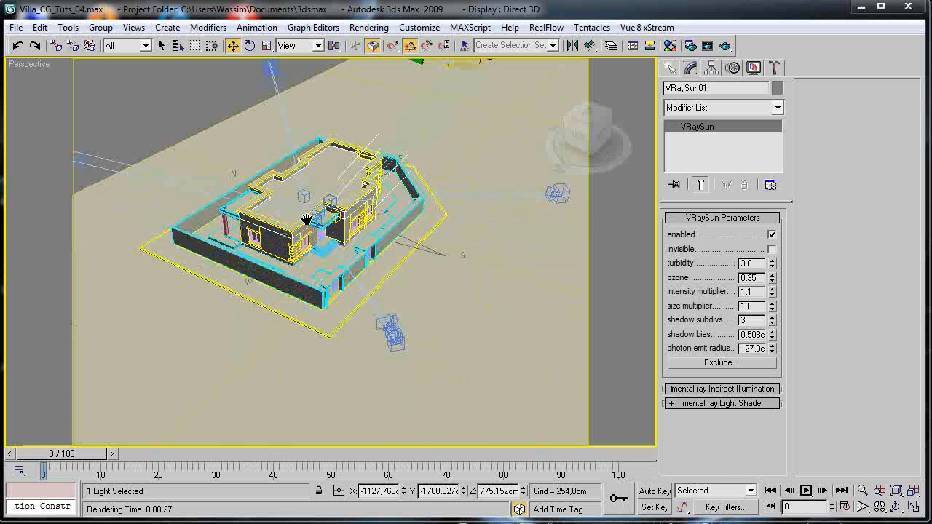
{"action": "scroll", "coordinate": [307, 222], "scroll_direction": "up", "scroll_amount": 4}
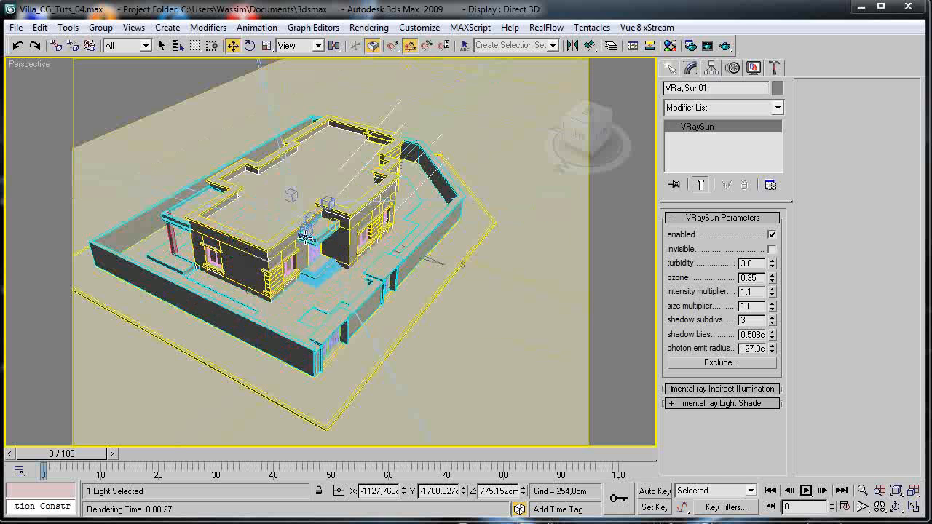
{"action": "left_click_drag", "start_coordinate": [775, 309], "coordinate": [775, 273]}
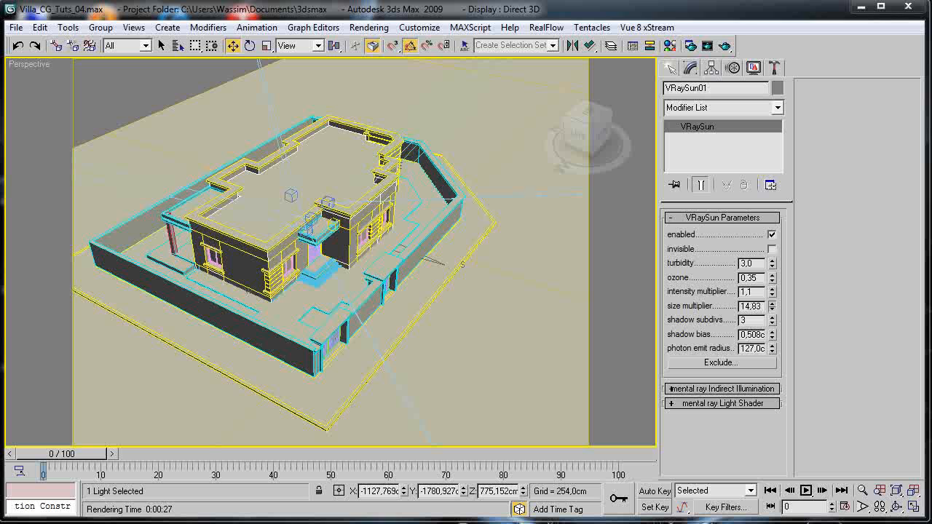
Deselect the sun and switch the viewport back to the VRayPhysicalCamera02 view.
{"action": "middle_click_drag", "start_coordinate": [430, 228], "coordinate": [338, 249], "text": "alt"}
{"action": "right_click", "coordinate": [42, 65]}
{"action": "left_click", "coordinate": [38, 65]}
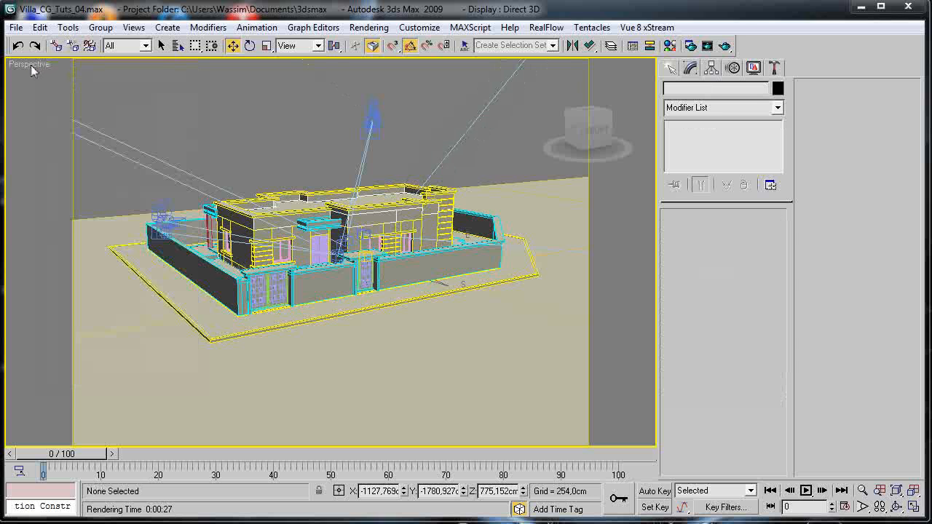
{"action": "right_click", "coordinate": [32, 69]}
{"action": "mouse_move", "coordinate": [73, 71]}
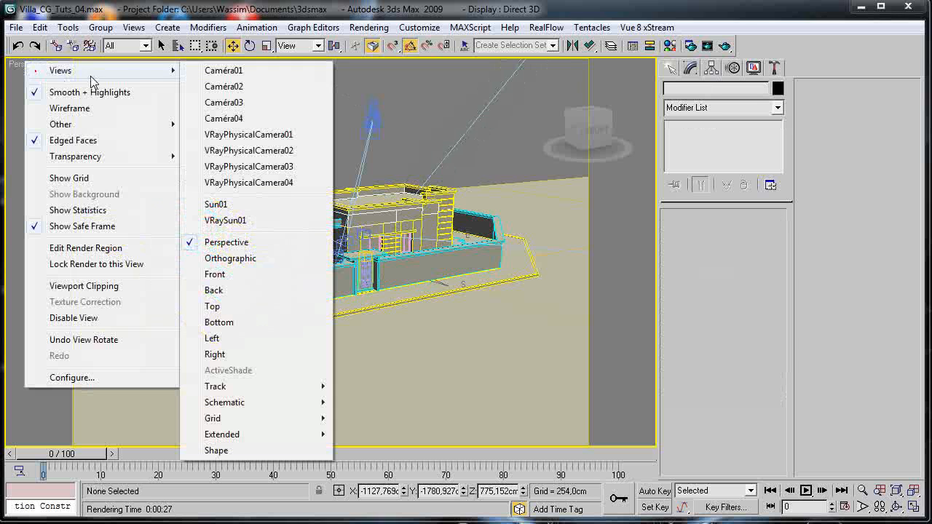
{"action": "left_click", "coordinate": [243, 151]}
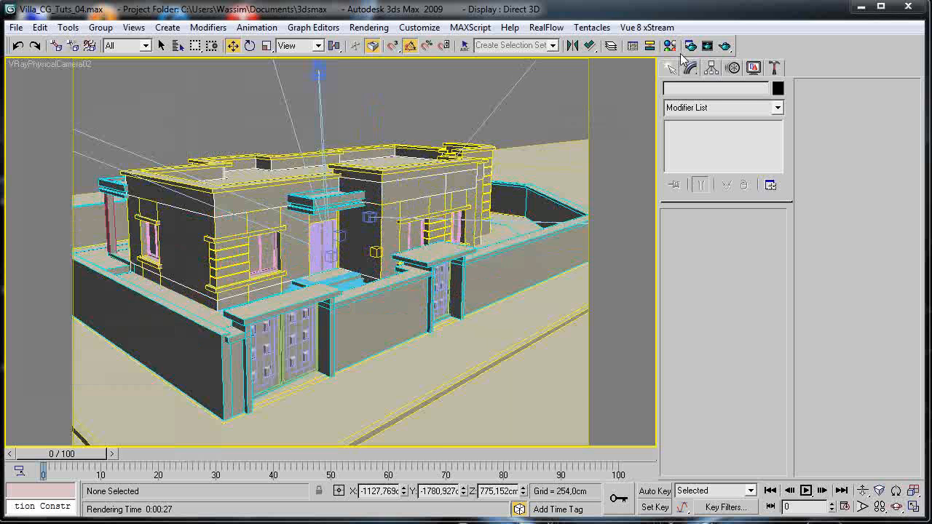
Start a test render of the VRayPhysicalCamera02 view to check the shadows, cancel it and close the render windows.
{"action": "left_click", "coordinate": [725, 46]}
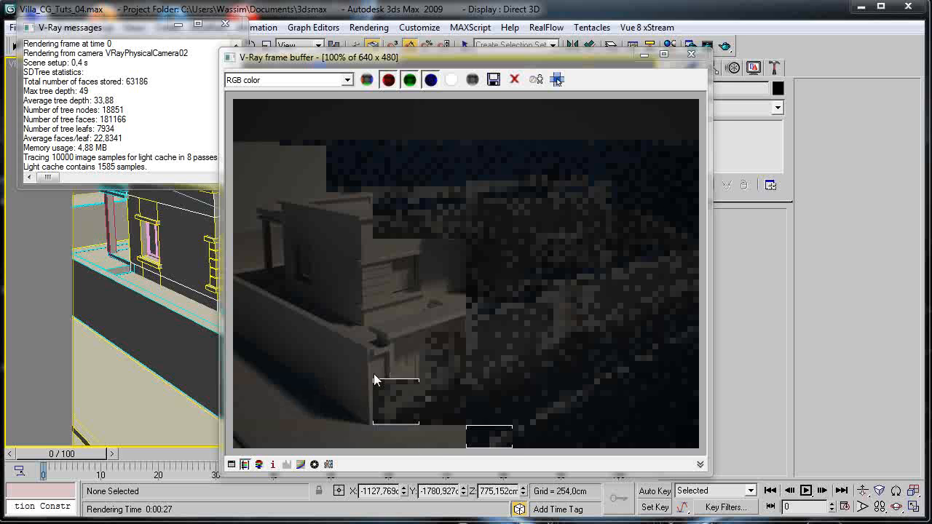
{"action": "left_click", "coordinate": [692, 54]}
{"action": "left_click", "coordinate": [568, 148]}
{"action": "left_click", "coordinate": [225, 24]}
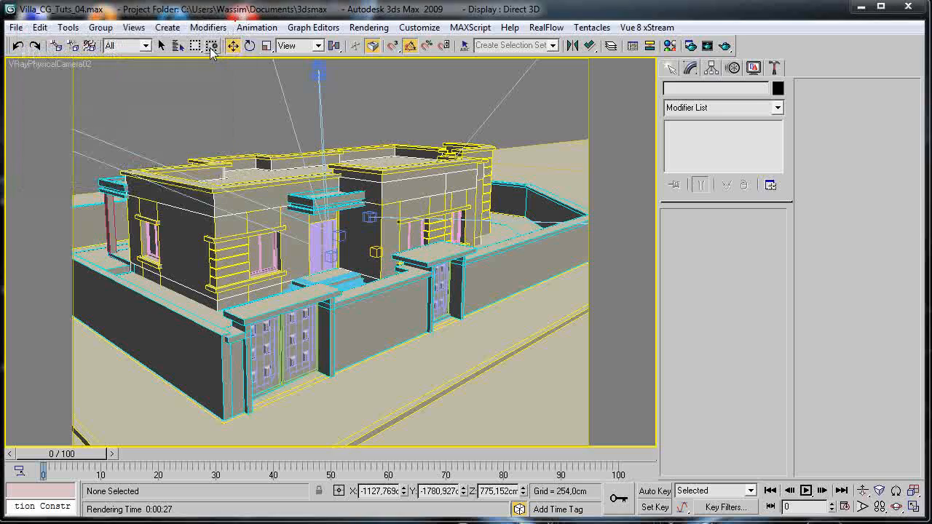
Select VRayPhysicalCamera02 from the scene list and set its film speed (ISO) to 120.
{"action": "left_click", "coordinate": [179, 45]}
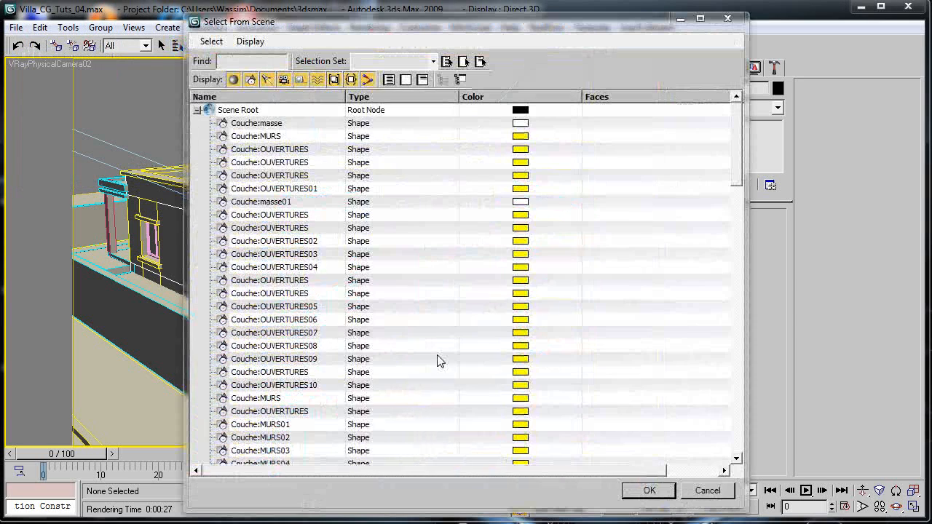
{"action": "left_click_drag", "start_coordinate": [737, 169], "coordinate": [736, 484]}
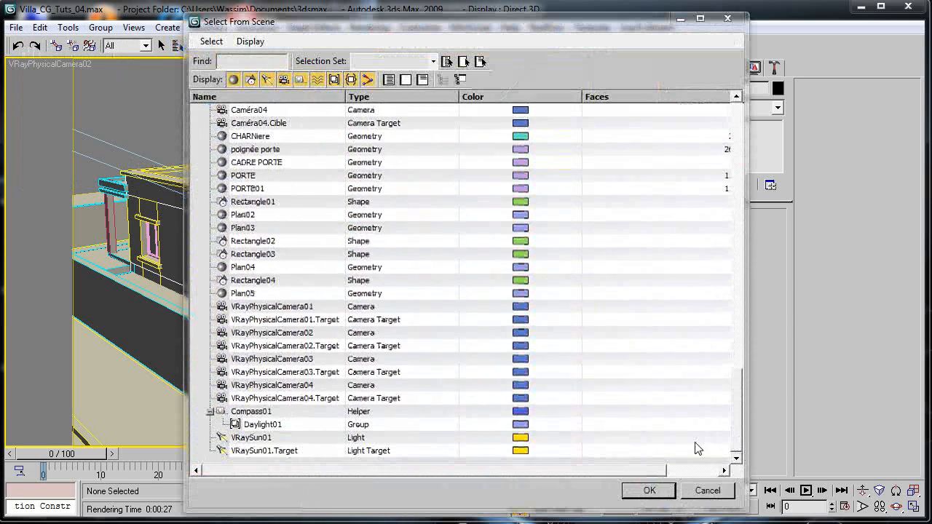
{"action": "double_click", "coordinate": [328, 333]}
{"action": "left_click_drag", "start_coordinate": [710, 443], "coordinate": [709, 225]}
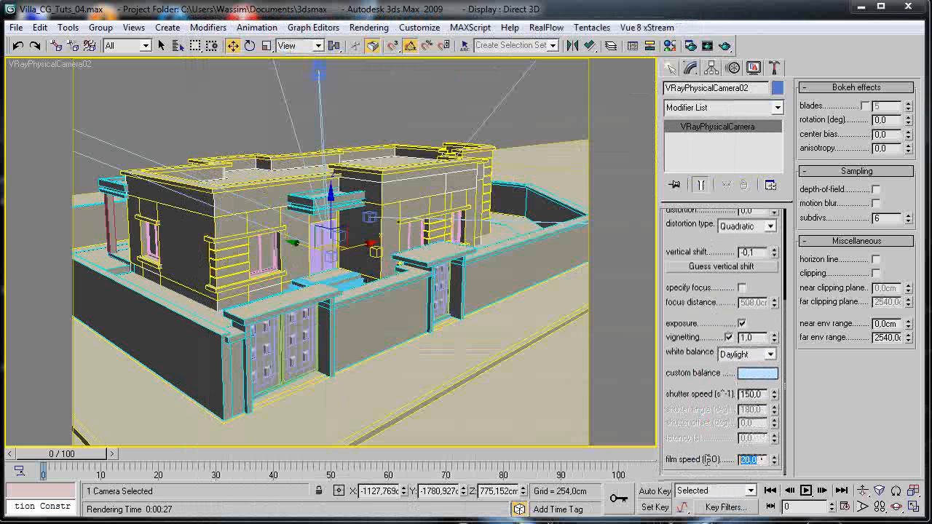
{"action": "type", "text": "1"}
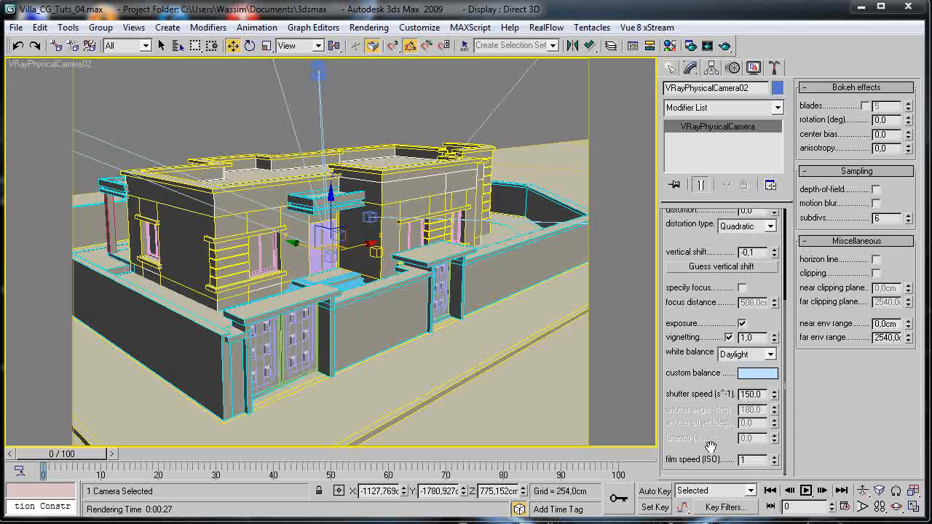
Render the VRayPhysicalCamera02 view, examine the front wall's shadow up close, and stop the render.
{"action": "left_click", "coordinate": [723, 46]}
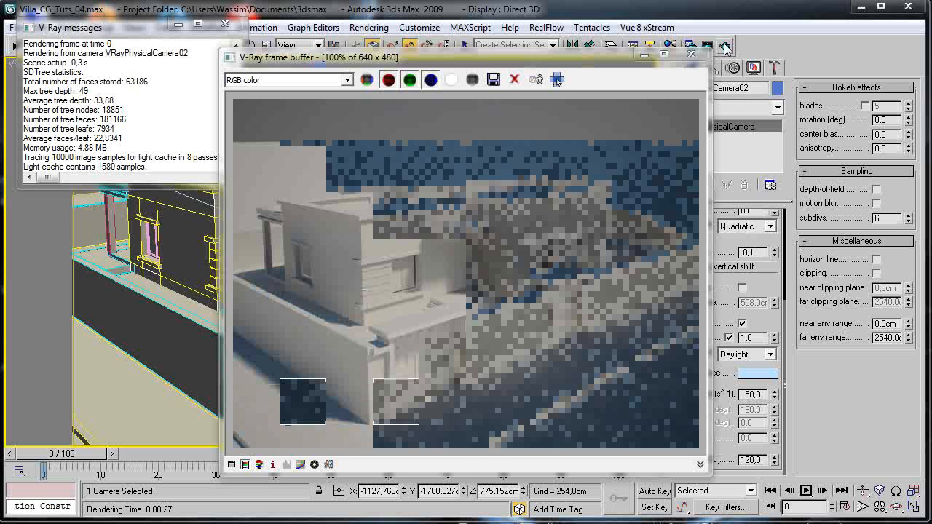
{"action": "scroll", "coordinate": [291, 375], "scroll_direction": "up", "scroll_amount": 1}
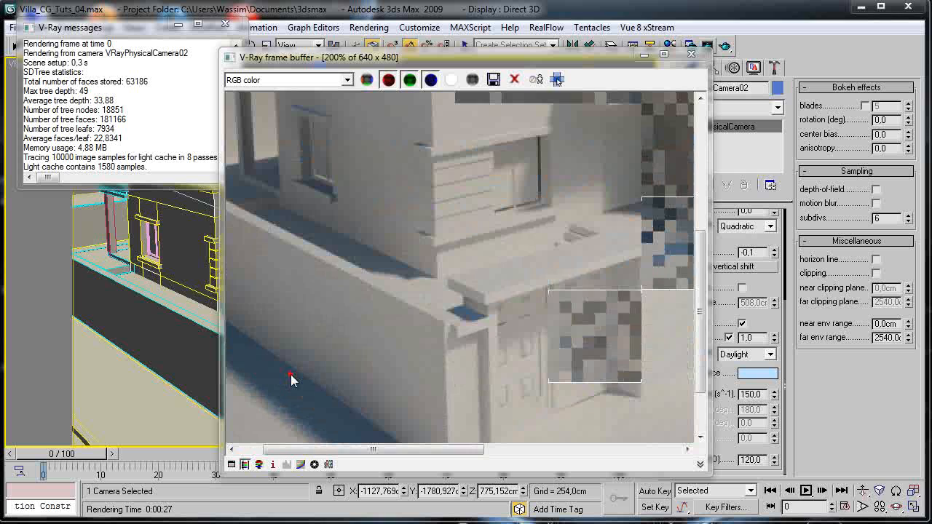
{"action": "middle_click_drag", "start_coordinate": [302, 413], "coordinate": [355, 311]}
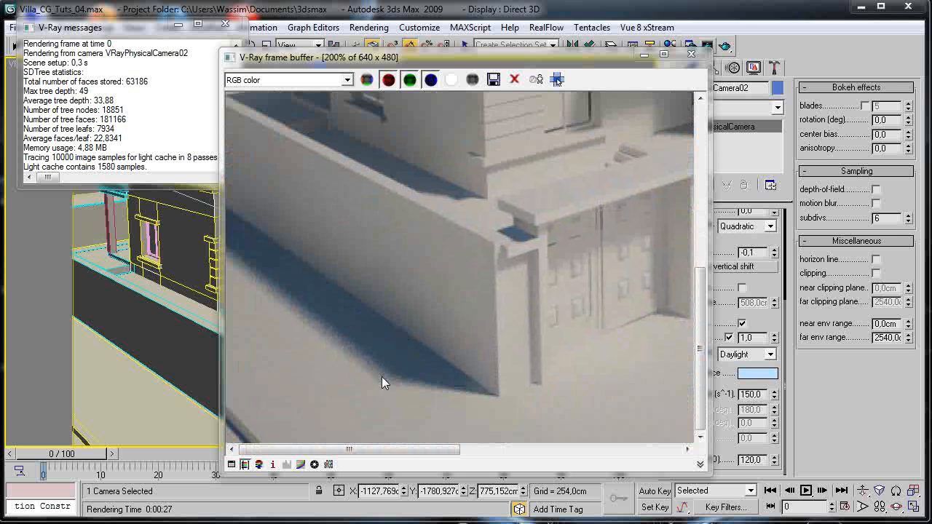
{"action": "scroll", "coordinate": [362, 351], "scroll_direction": "down", "scroll_amount": 1}
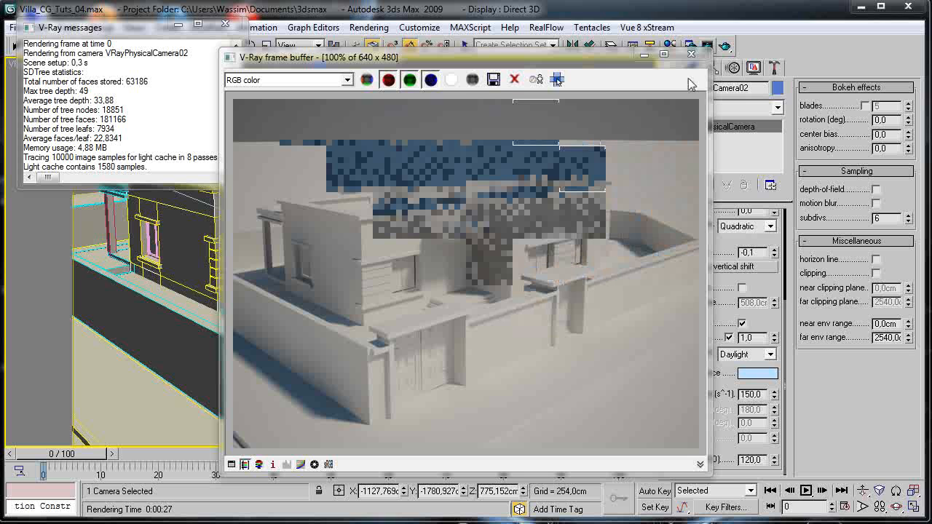
{"action": "left_click", "coordinate": [692, 54]}
{"action": "left_click", "coordinate": [570, 147]}
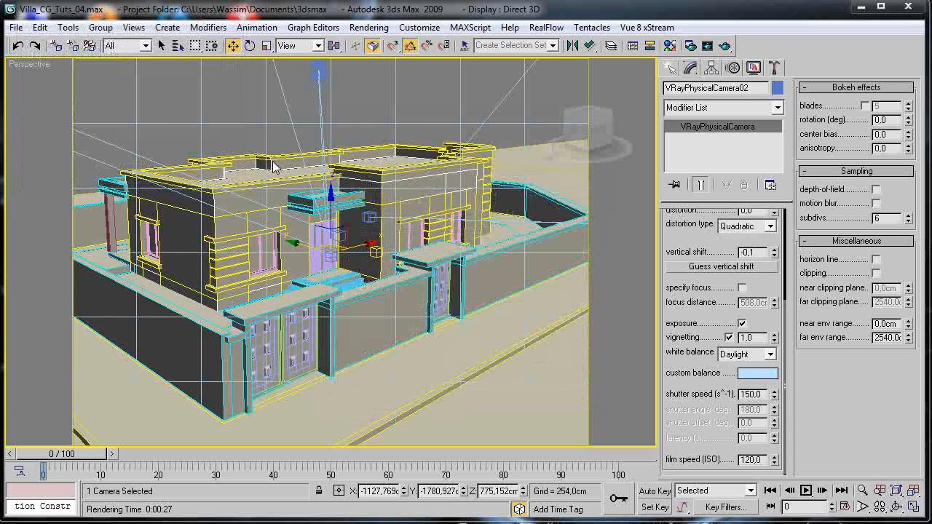
Switch to a zoomed-out perspective view and select the VRaySun01 light above the villa.
{"action": "scroll", "coordinate": [274, 189], "scroll_direction": "down", "scroll_amount": 10}
{"action": "middle_click_drag", "start_coordinate": [416, 156], "coordinate": [472, 164]}
{"action": "scroll", "coordinate": [358, 188], "scroll_direction": "down", "scroll_amount": 3}
{"action": "left_click", "coordinate": [411, 180]}
{"action": "left_click", "coordinate": [413, 177]}
{"action": "left_click", "coordinate": [724, 45]}
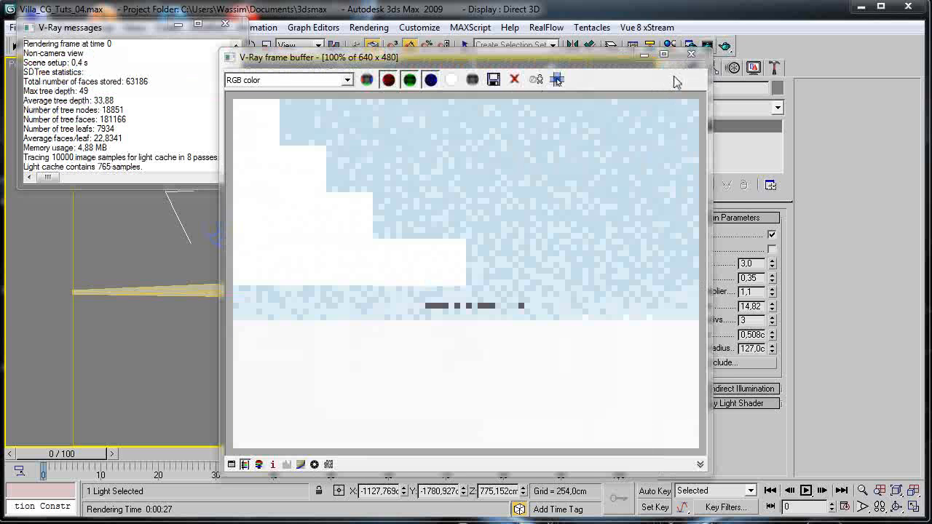
{"action": "left_click", "coordinate": [691, 55]}
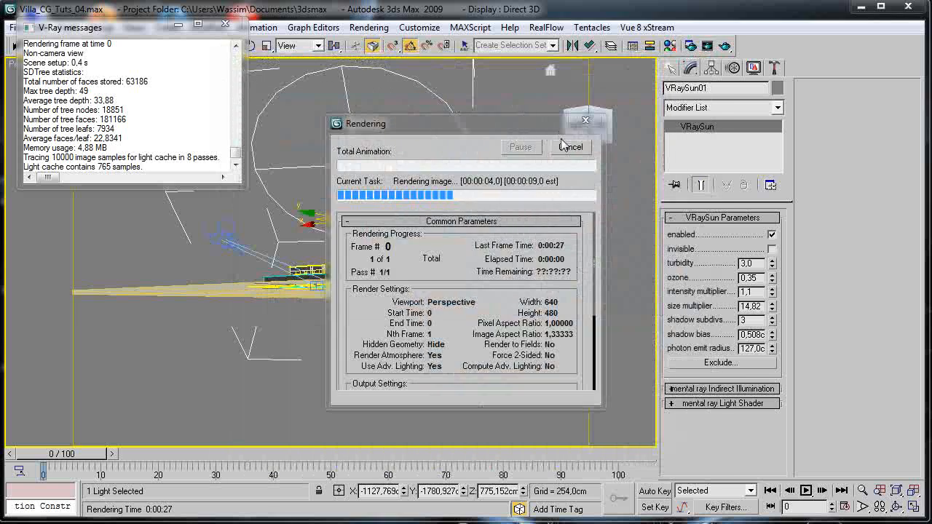
{"action": "left_click", "coordinate": [571, 147]}
Set the VRaySun01 size multiplier to 25.
{"action": "middle_click_drag", "start_coordinate": [217, 215], "coordinate": [261, 291], "text": "alt"}
{"action": "scroll", "coordinate": [354, 199], "scroll_direction": "up", "scroll_amount": 5}
{"action": "scroll", "coordinate": [353, 212], "scroll_direction": "down", "scroll_amount": 2}
{"action": "scroll", "coordinate": [353, 212], "scroll_direction": "down", "scroll_amount": 4}
{"action": "scroll", "coordinate": [296, 234], "scroll_direction": "up", "scroll_amount": 5}
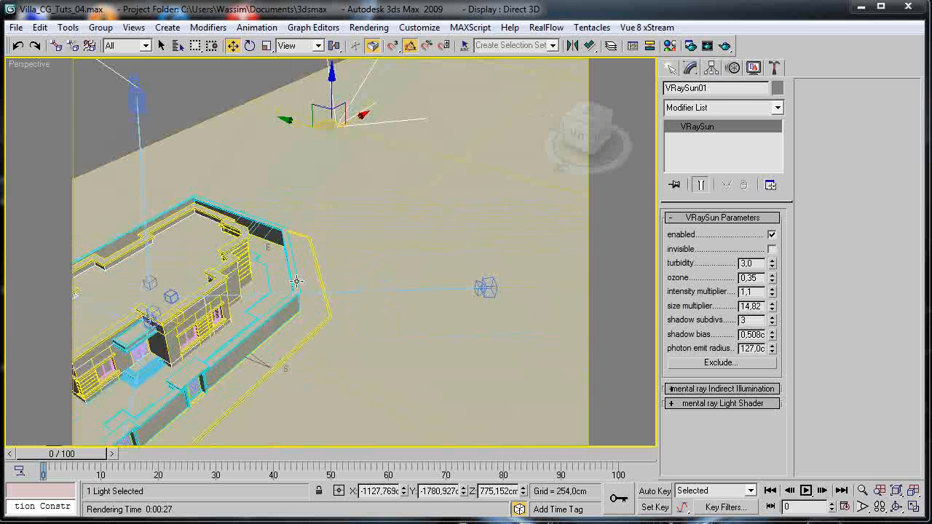
{"action": "scroll", "coordinate": [296, 280], "scroll_direction": "down", "scroll_amount": 5}
{"action": "type", "text": "25"}
{"action": "key", "text": "Return"}
Show all four viewports and change the Left view to VRayPhysicalCamera02.
{"action": "middle_click_drag", "start_coordinate": [255, 360], "coordinate": [311, 309], "text": "alt"}
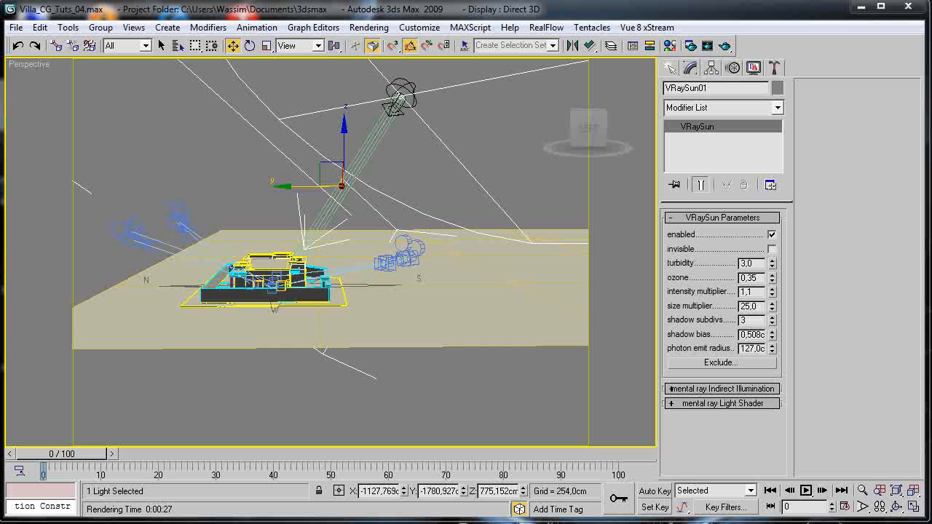
{"action": "key", "text": "alt+w"}
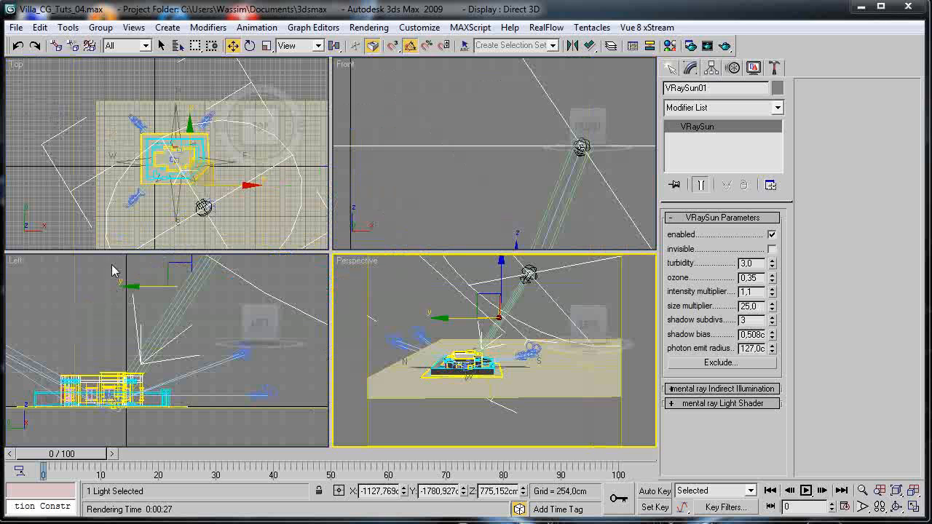
{"action": "right_click", "coordinate": [21, 260]}
{"action": "mouse_move", "coordinate": [44, 266]}
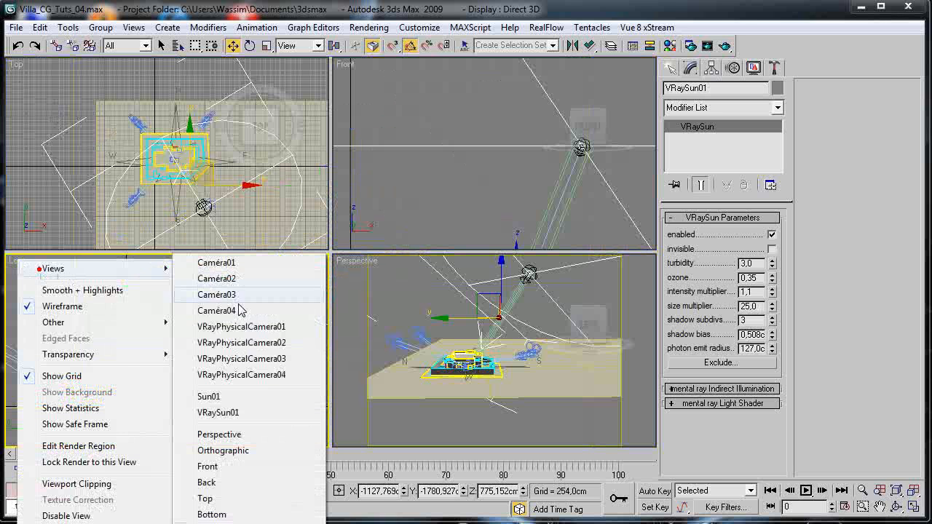
{"action": "left_click", "coordinate": [220, 342]}
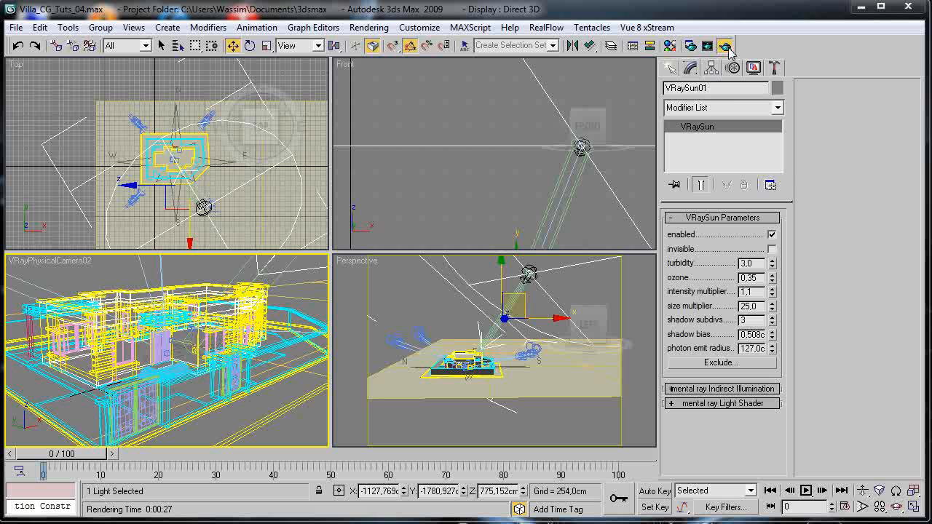
Render the camera view with the enlarged sun size, inspect the shadow edges, and stop the render.
{"action": "left_click", "coordinate": [725, 46]}
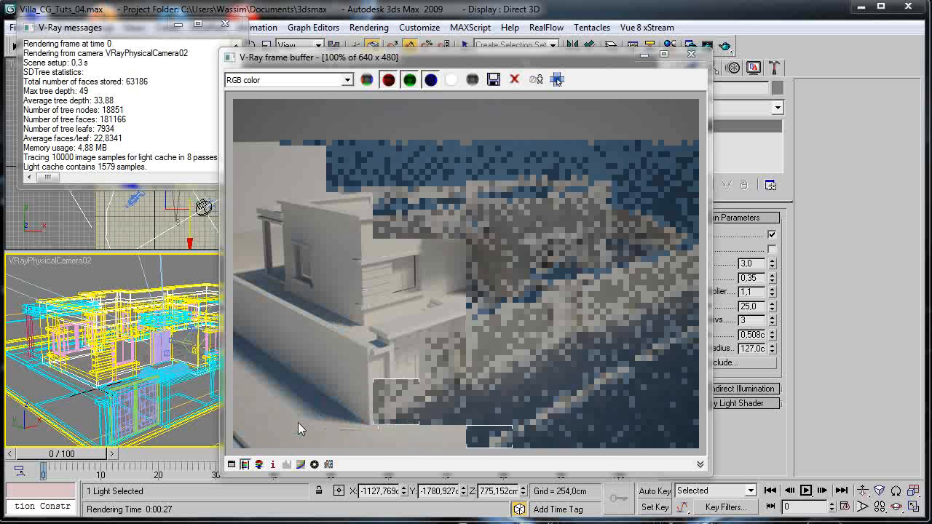
{"action": "scroll", "coordinate": [298, 422], "scroll_direction": "up", "scroll_amount": 1}
{"action": "scroll", "coordinate": [344, 394], "scroll_direction": "down", "scroll_amount": 1}
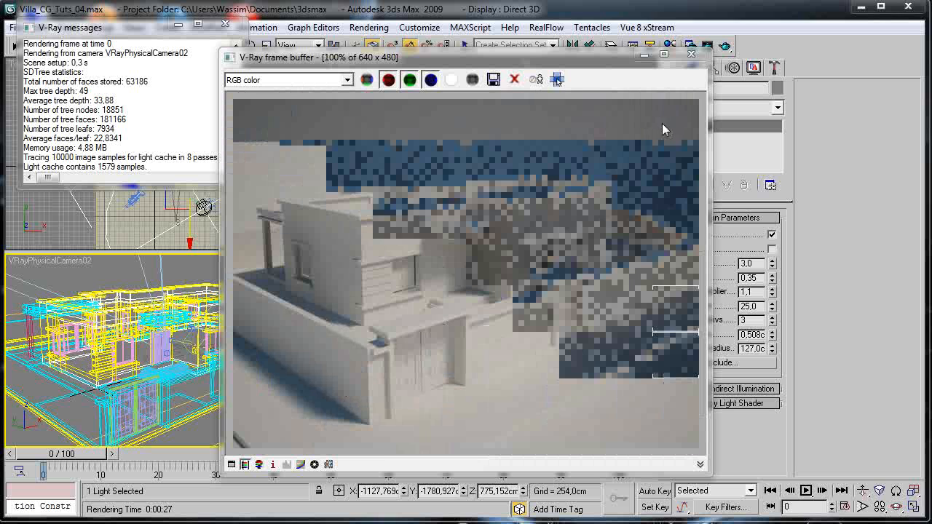
{"action": "left_click", "coordinate": [570, 147]}
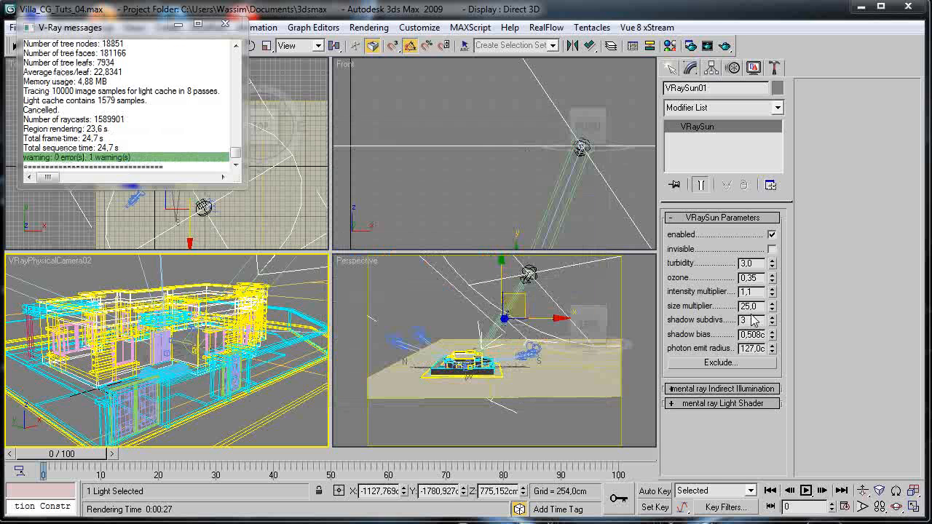
Set the sun's shadow subdivs to 8.
{"action": "double_click", "coordinate": [758, 320]}
{"action": "type", "text": "8"}
{"action": "key", "text": "Return"}
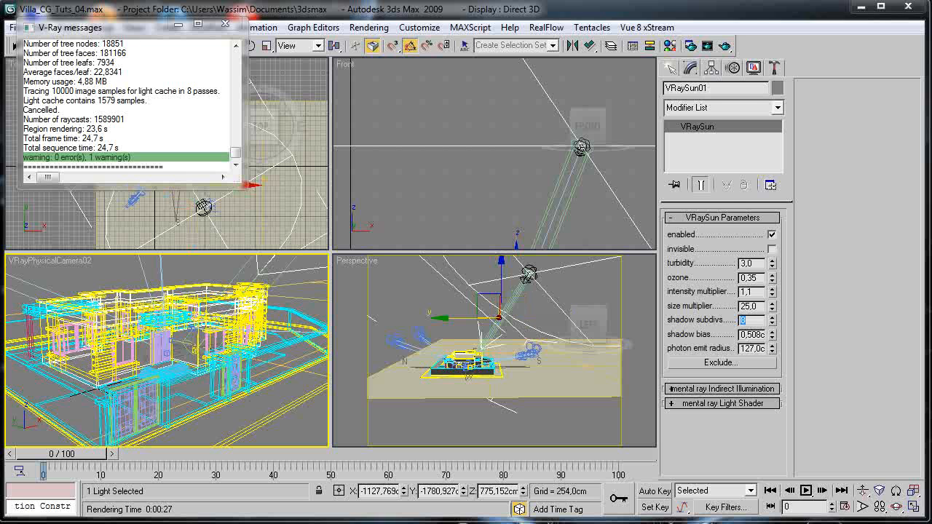
Disable V-Ray's built-in frame buffer in the render settings.
{"action": "left_click", "coordinate": [711, 46]}
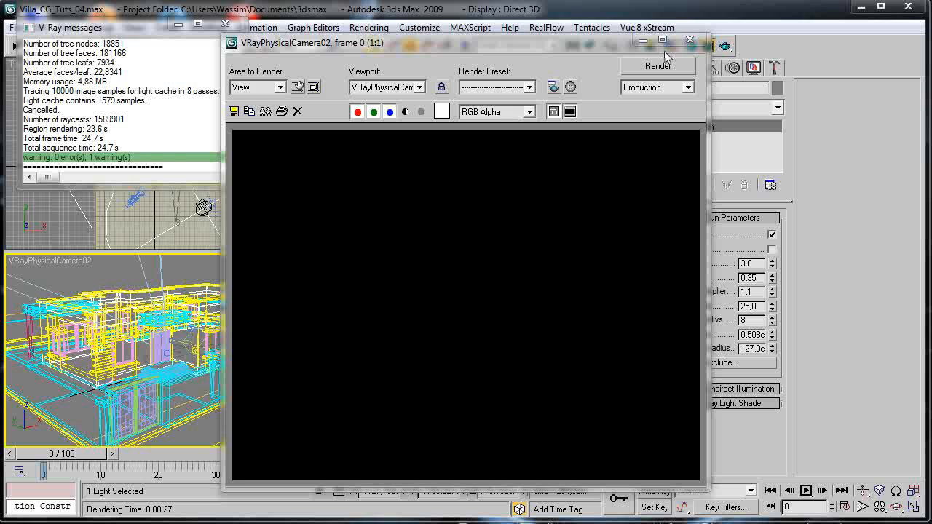
{"action": "left_click", "coordinate": [690, 39]}
{"action": "left_click", "coordinate": [692, 45]}
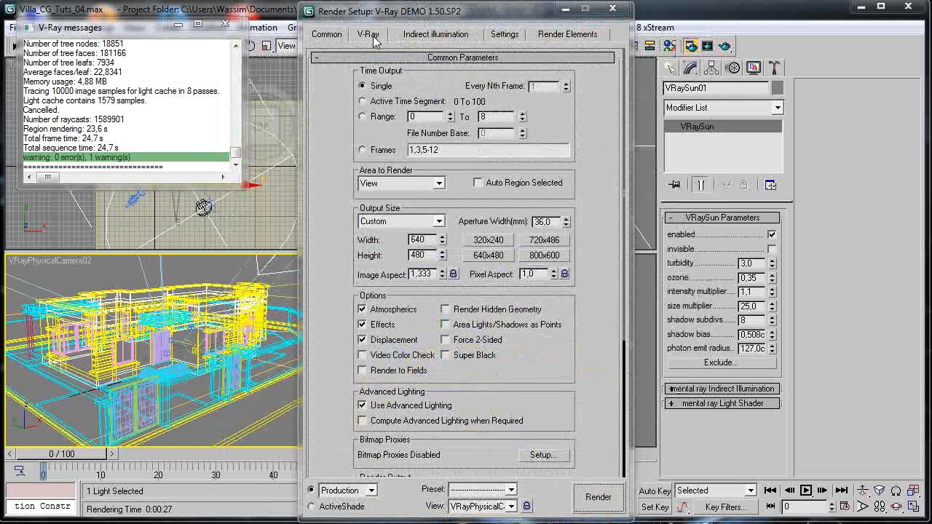
{"action": "left_click", "coordinate": [369, 34]}
{"action": "left_click", "coordinate": [401, 58]}
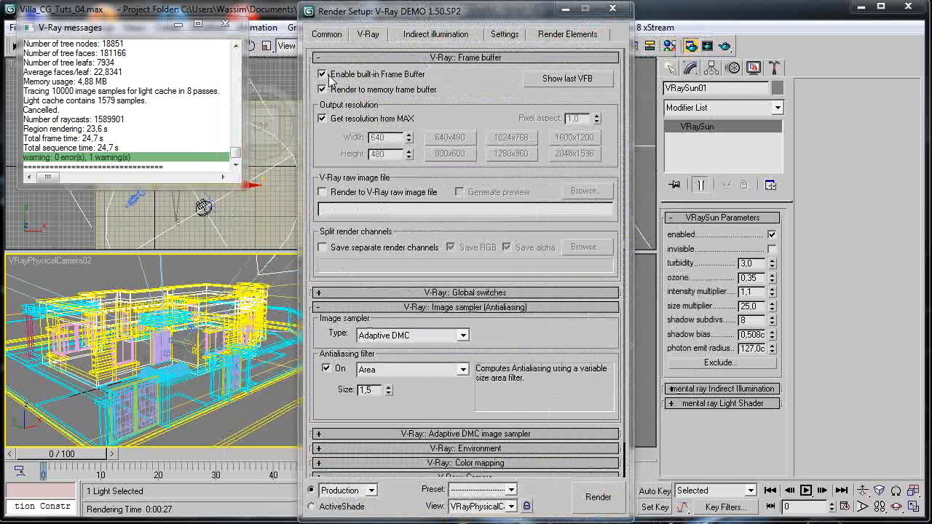
{"action": "left_click", "coordinate": [330, 75]}
{"action": "left_click", "coordinate": [614, 8]}
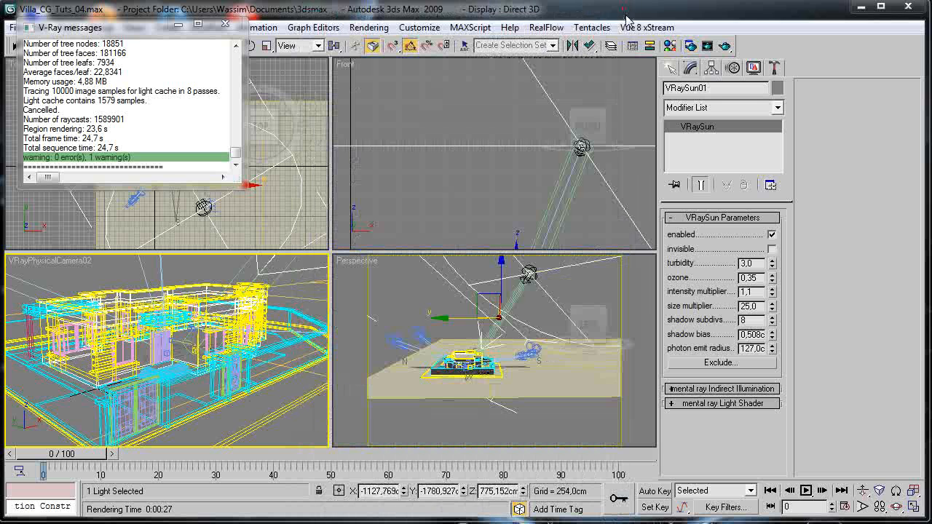
Render the camera view with 8 shadow subdivs, examine the wall's shadow smoothness up close, and stop the render.
{"action": "left_click", "coordinate": [729, 46]}
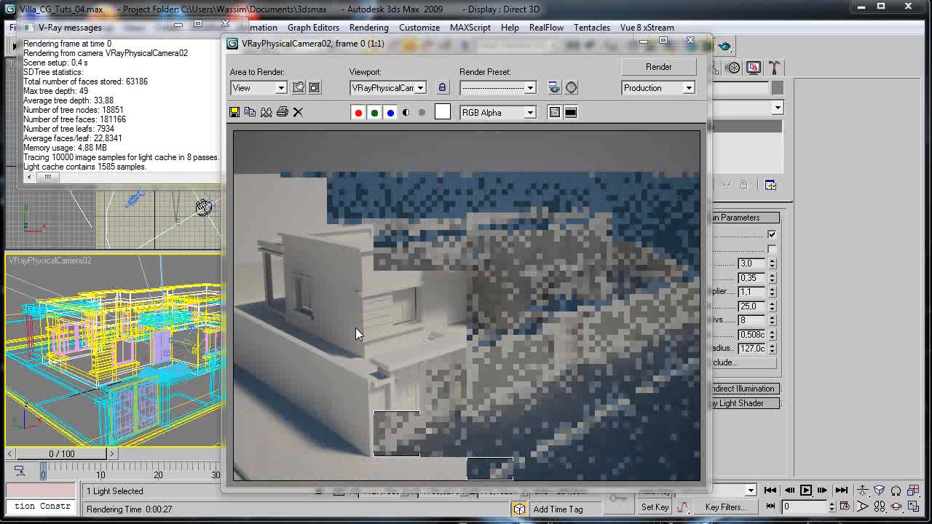
{"action": "scroll", "coordinate": [355, 327], "scroll_direction": "up", "scroll_amount": 1}
{"action": "middle_click_drag", "start_coordinate": [351, 379], "coordinate": [478, 187]}
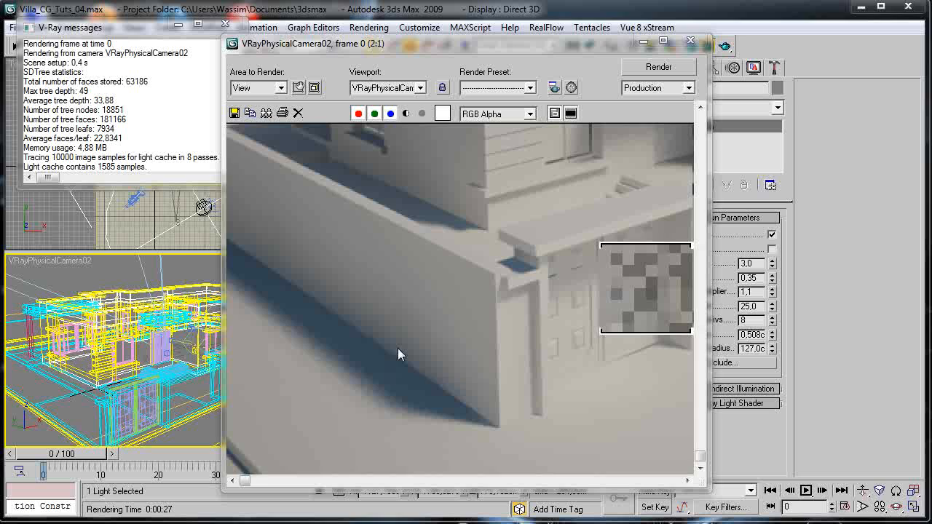
{"action": "middle_click_drag", "start_coordinate": [398, 354], "coordinate": [337, 393]}
{"action": "scroll", "coordinate": [337, 394], "scroll_direction": "down", "scroll_amount": 1}
{"action": "left_click", "coordinate": [690, 40]}
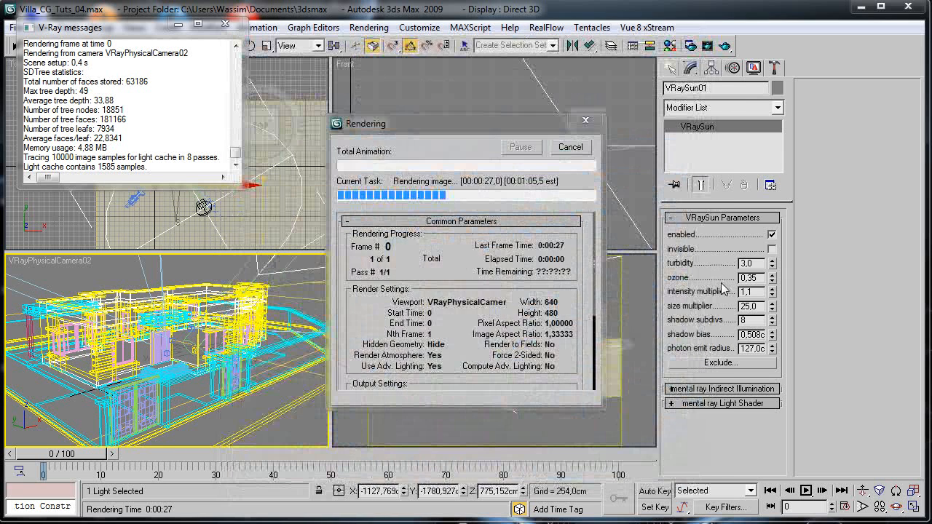
{"action": "left_click", "coordinate": [570, 147]}
Set the sun's shadow subdivs to 3 and its size multiplier to 5.
{"action": "double_click", "coordinate": [752, 321]}
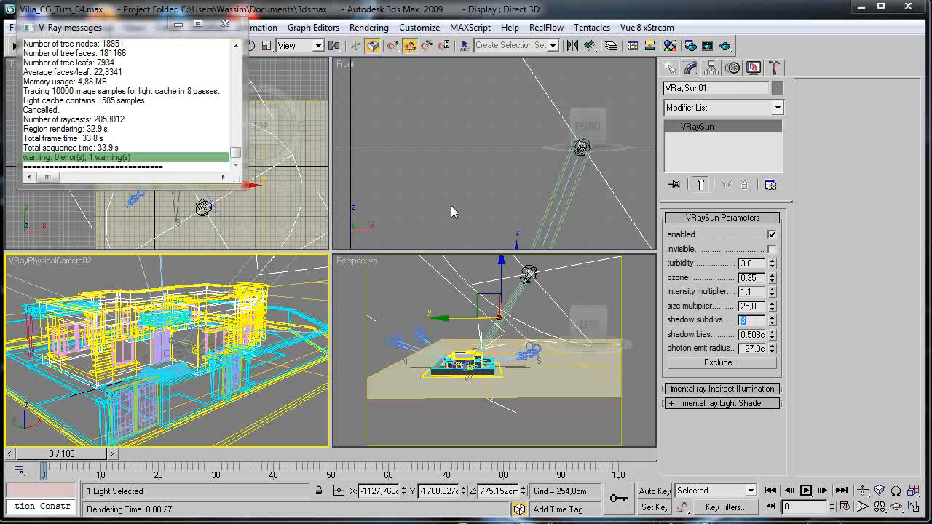
{"action": "left_click", "coordinate": [229, 28]}
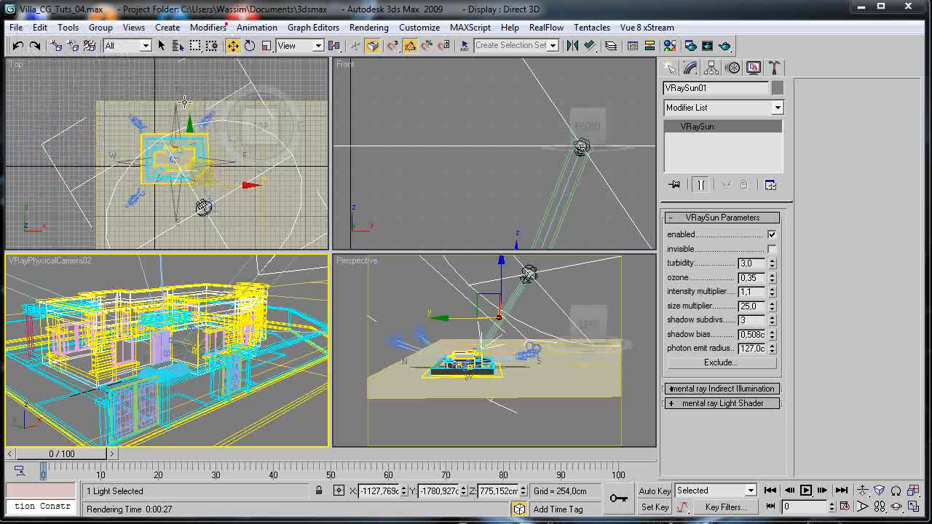
{"action": "middle_click_drag", "start_coordinate": [184, 106], "coordinate": [182, 117]}
{"action": "scroll", "coordinate": [182, 117], "scroll_direction": "down", "scroll_amount": 2}
{"action": "double_click", "coordinate": [752, 305]}
{"action": "type", "text": "5"}
{"action": "key", "text": "Return"}
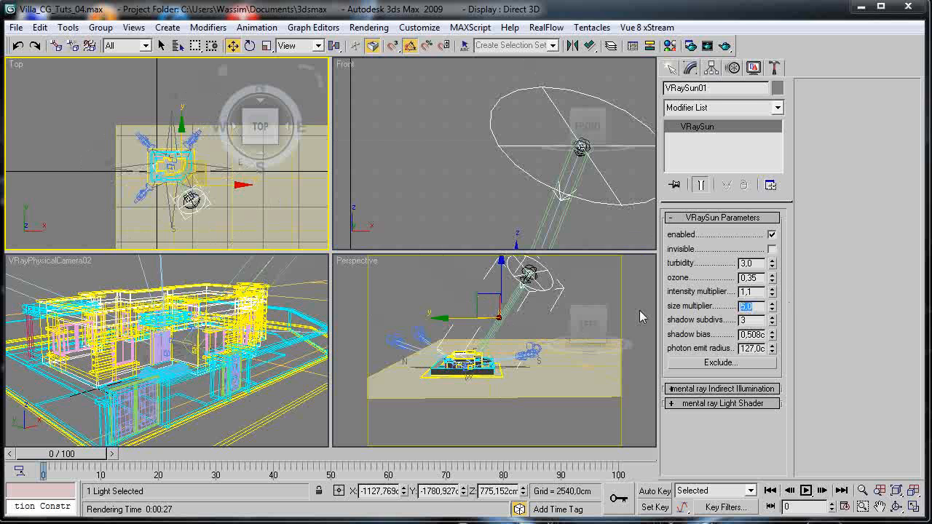
Render VRayPhysicalCamera02 with the sun size multiplier at 5, examine the wall's shadow edge up close, and stop the render.
{"action": "right_click", "coordinate": [216, 325]}
{"action": "left_click", "coordinate": [725, 46]}
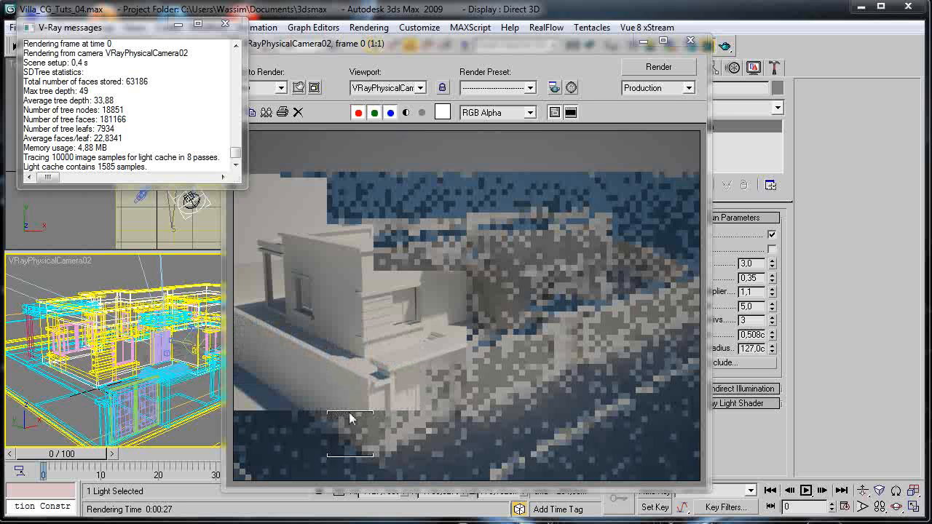
{"action": "left_click", "coordinate": [289, 454]}
{"action": "scroll", "coordinate": [290, 451], "scroll_direction": "up", "scroll_amount": 4}
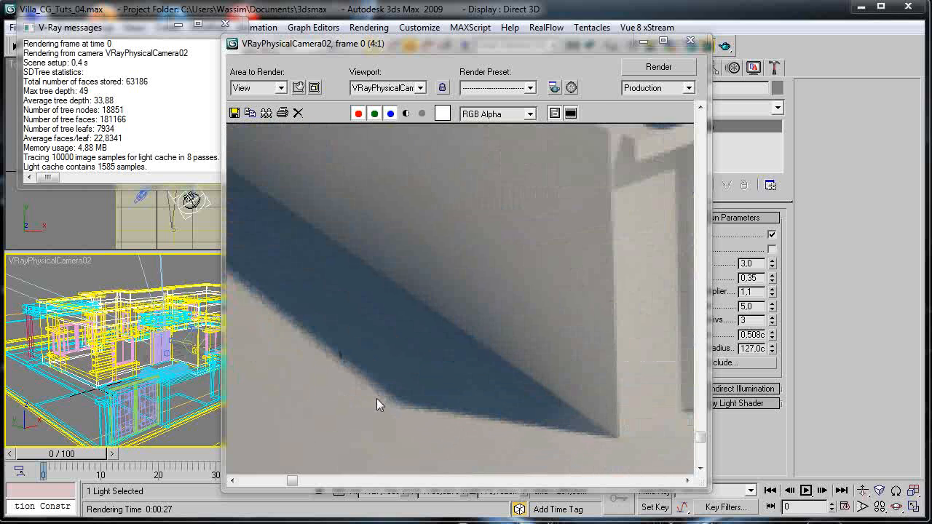
{"action": "middle_click_drag", "start_coordinate": [386, 387], "coordinate": [380, 397]}
{"action": "scroll", "coordinate": [381, 397], "scroll_direction": "down", "scroll_amount": 4}
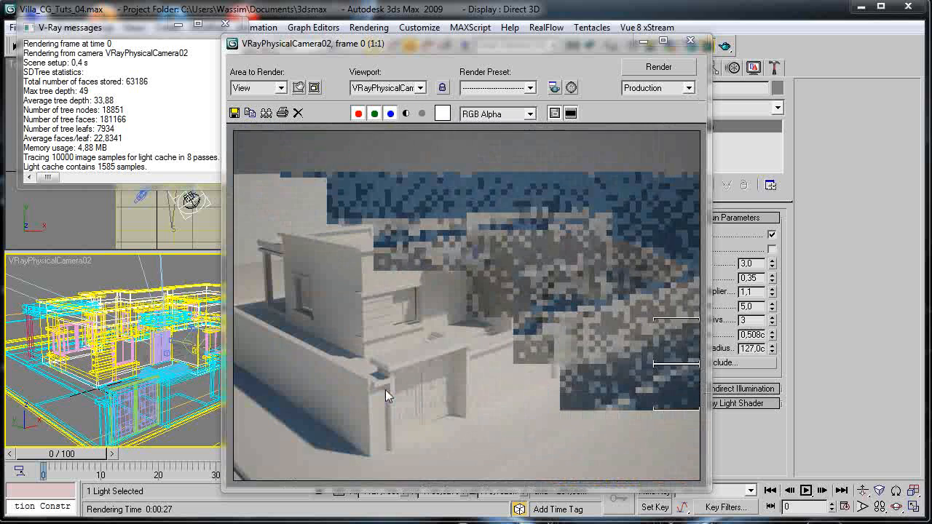
{"action": "scroll", "coordinate": [386, 378], "scroll_direction": "up", "scroll_amount": 1}
{"action": "middle_click_drag", "start_coordinate": [387, 386], "coordinate": [484, 192]}
{"action": "scroll", "coordinate": [475, 292], "scroll_direction": "down", "scroll_amount": 1}
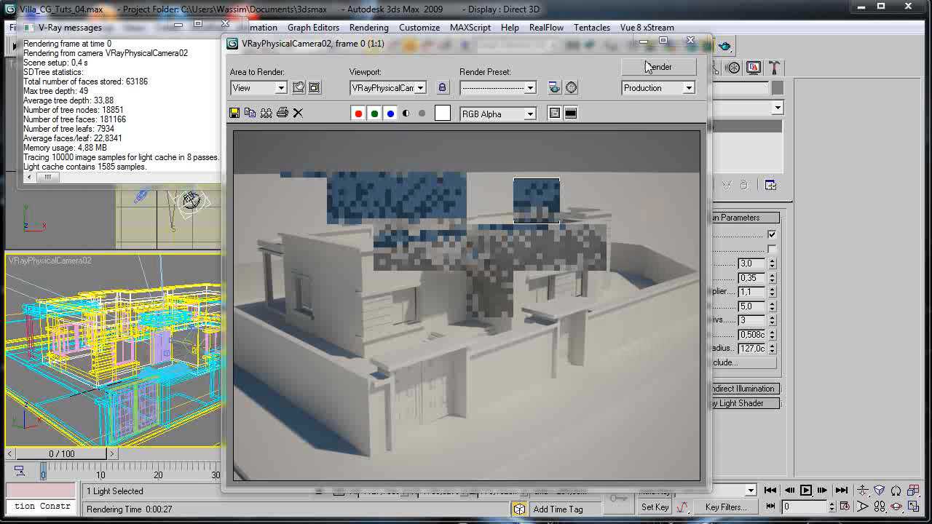
{"action": "left_click", "coordinate": [691, 40]}
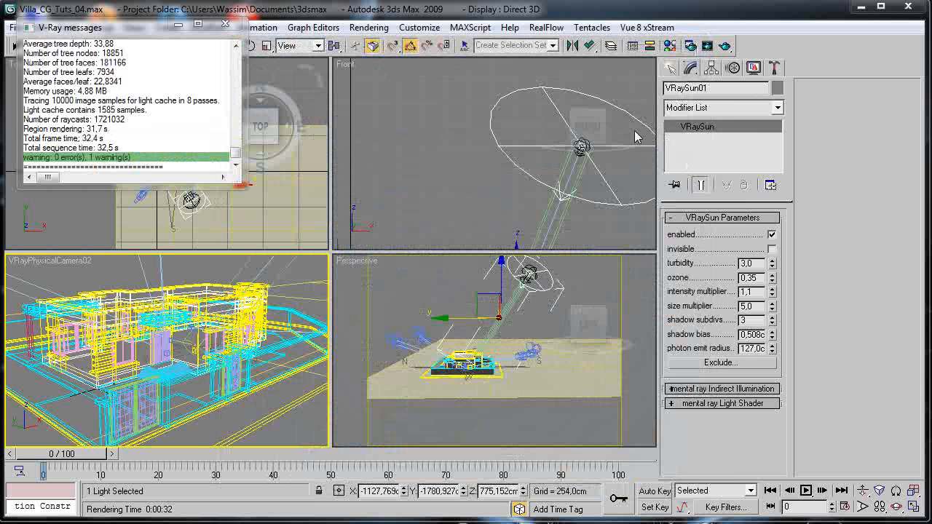
Set the sun's intensity multiplier to 1.3 and render VRayPhysicalCamera02 to examine the villa's brightness and shadows.
{"action": "left_click", "coordinate": [225, 23]}
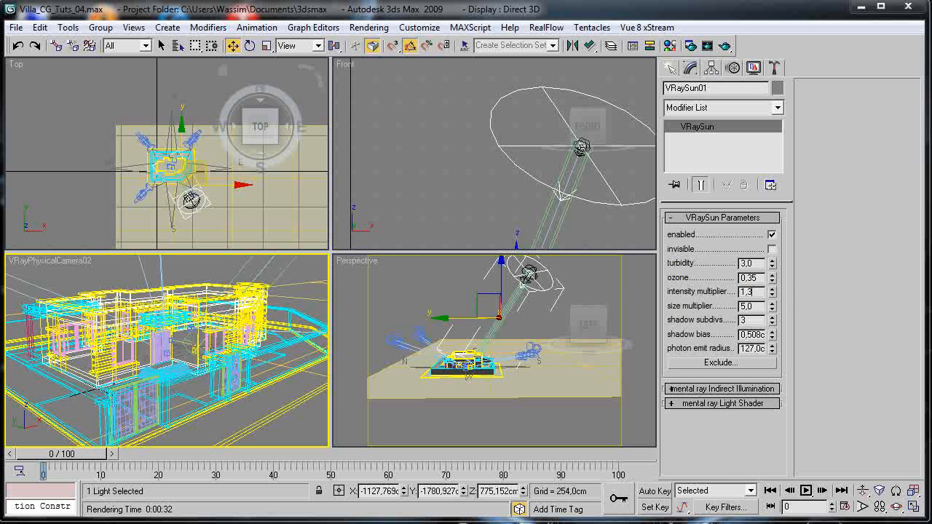
{"action": "left_click", "coordinate": [729, 45]}
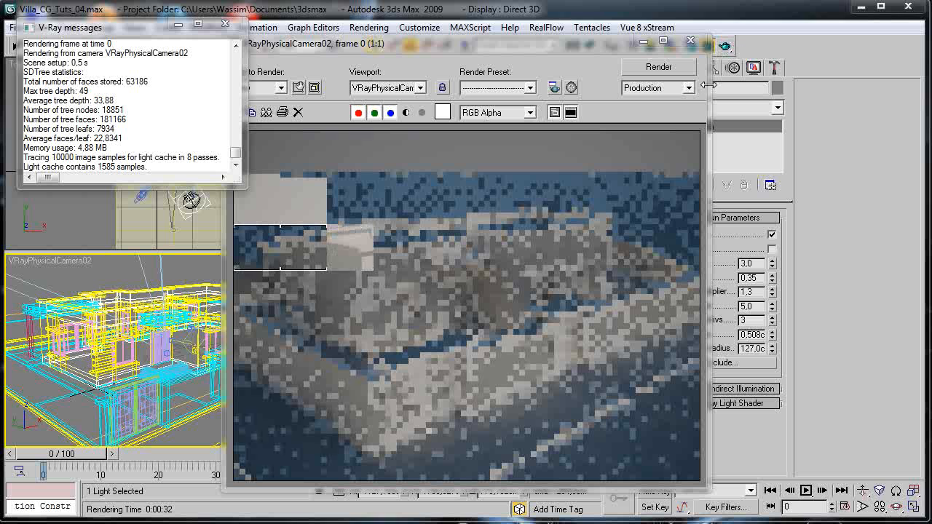
{"action": "left_click", "coordinate": [279, 320]}
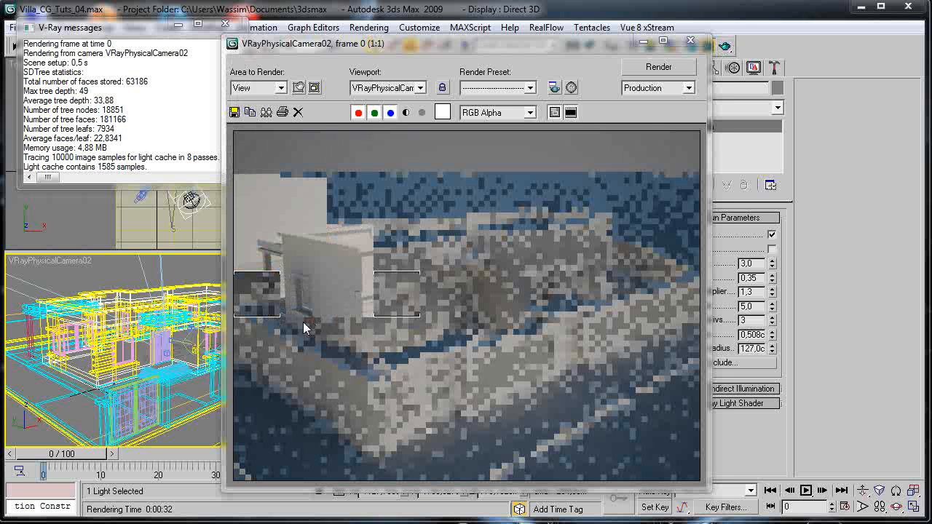
{"action": "scroll", "coordinate": [328, 313], "scroll_direction": "up", "scroll_amount": 1}
{"action": "scroll", "coordinate": [328, 312], "scroll_direction": "down", "scroll_amount": 1}
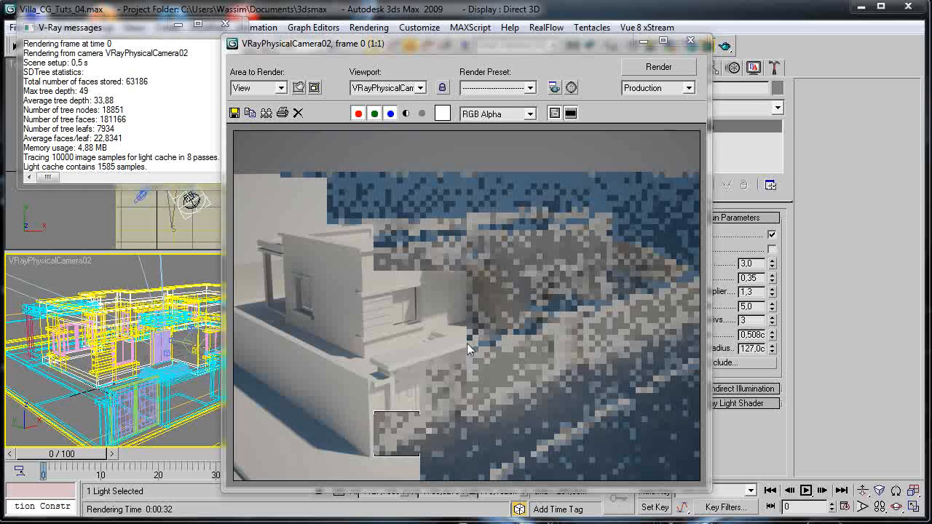
Switch to Firefox and close the Color Mapping and Dutch language pages.
{"action": "key", "text": "alt+Tab"}
{"action": "left_click", "coordinate": [683, 72]}
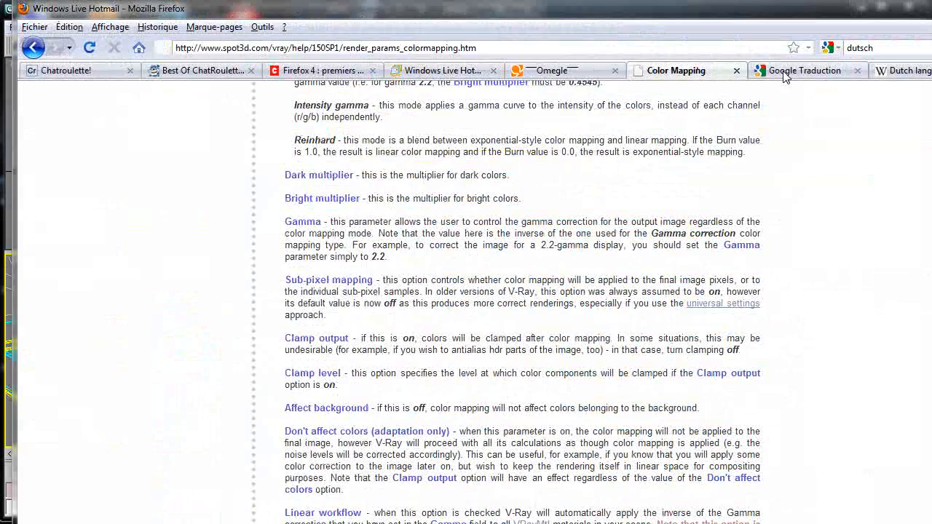
{"action": "left_click", "coordinate": [899, 70]}
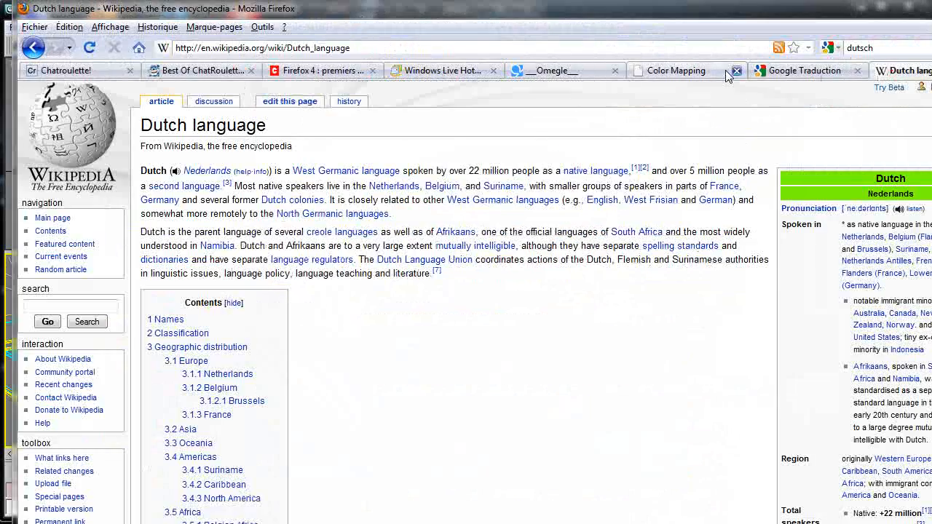
{"action": "left_click", "coordinate": [732, 72]}
{"action": "left_click", "coordinate": [737, 71]}
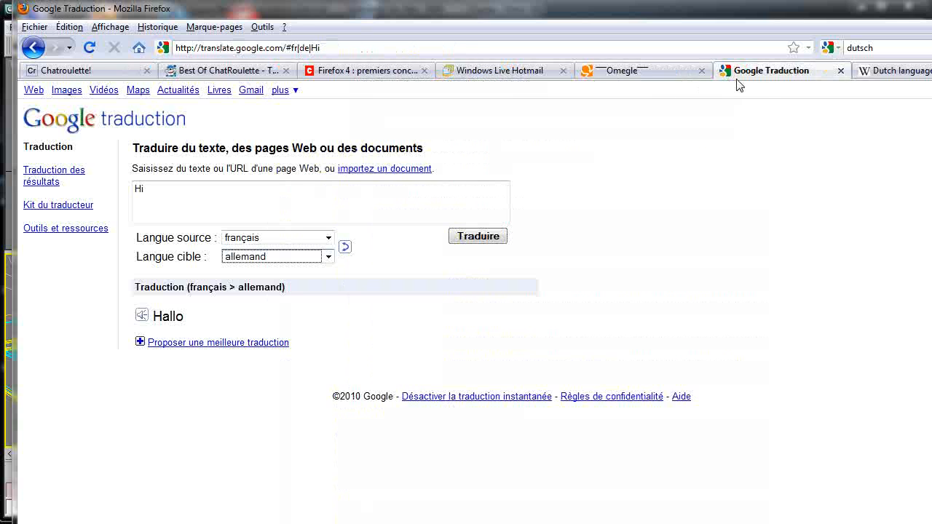
{"action": "left_click", "coordinate": [895, 71]}
{"action": "key", "text": "ctrl+w"}
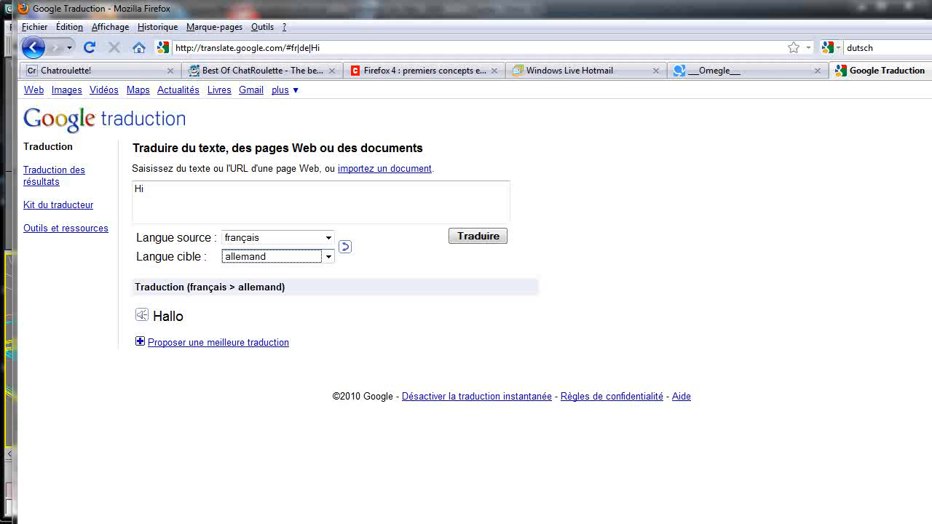
Search the web for "exterior scenes" and open the ext-1.jpg street image as a lighting reference.
{"action": "key", "text": "ctrl+t"}
{"action": "type", "text": "exte"}
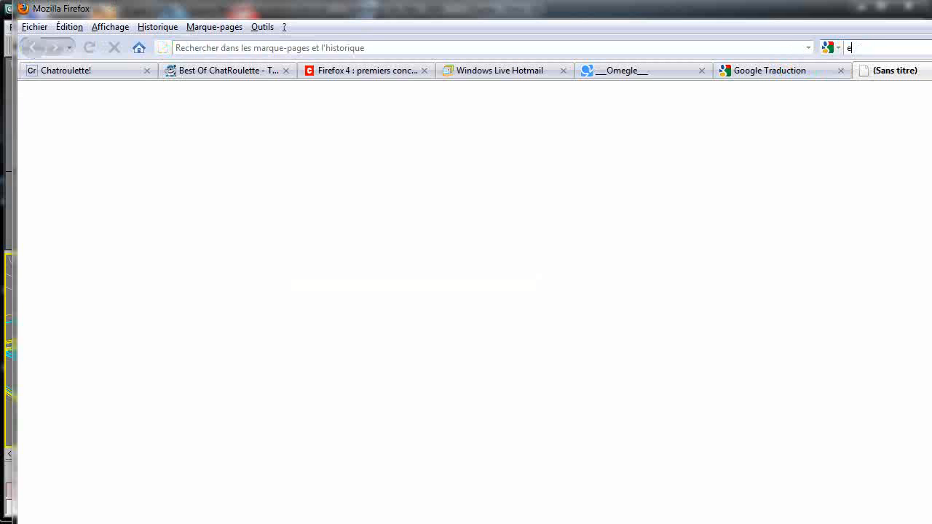
{"action": "type", "text": "rior scenes"}
{"action": "key", "text": "Return"}
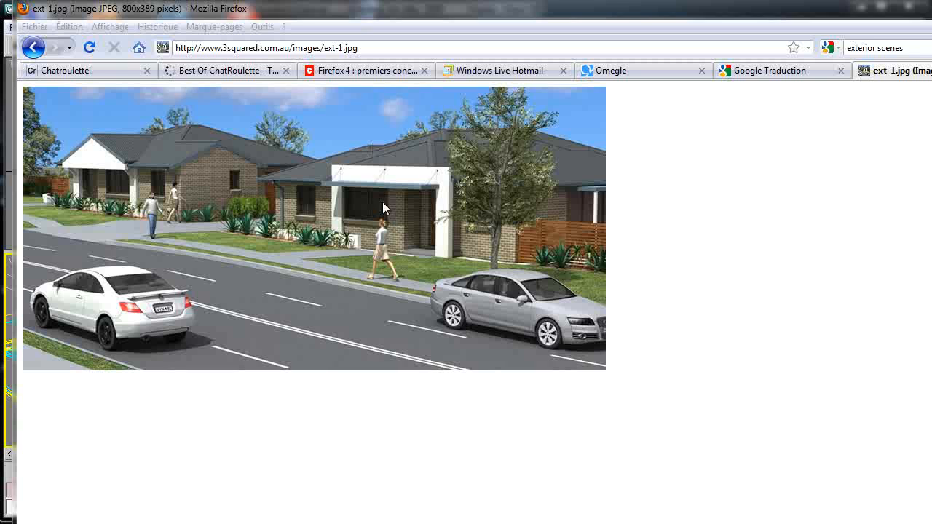
Examine the light and shadows on the houses in the ext-1.jpg reference image up close.
{"action": "left_click", "coordinate": [306, 249]}
{"action": "scroll", "coordinate": [306, 250], "scroll_direction": "up", "scroll_amount": 5, "text": "ctrl"}
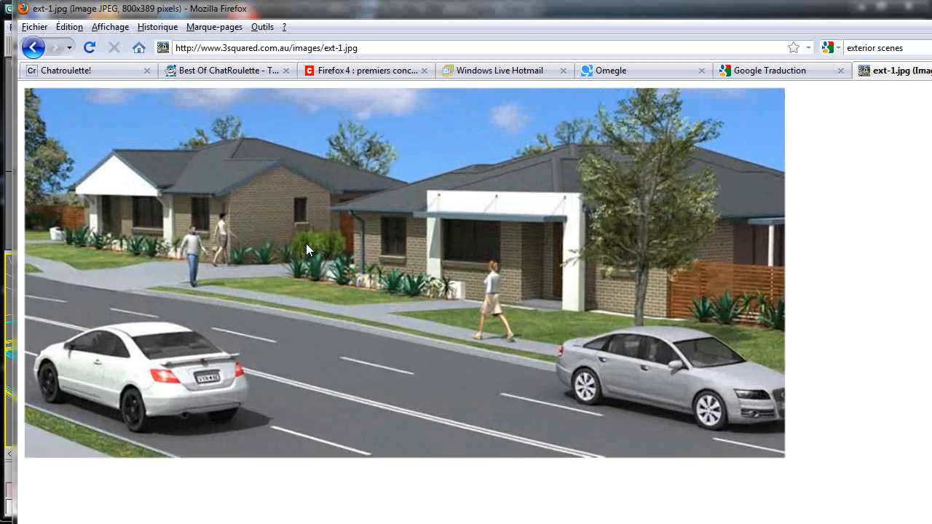
{"action": "scroll", "coordinate": [306, 244], "scroll_direction": "up", "scroll_amount": 2, "text": "ctrl"}
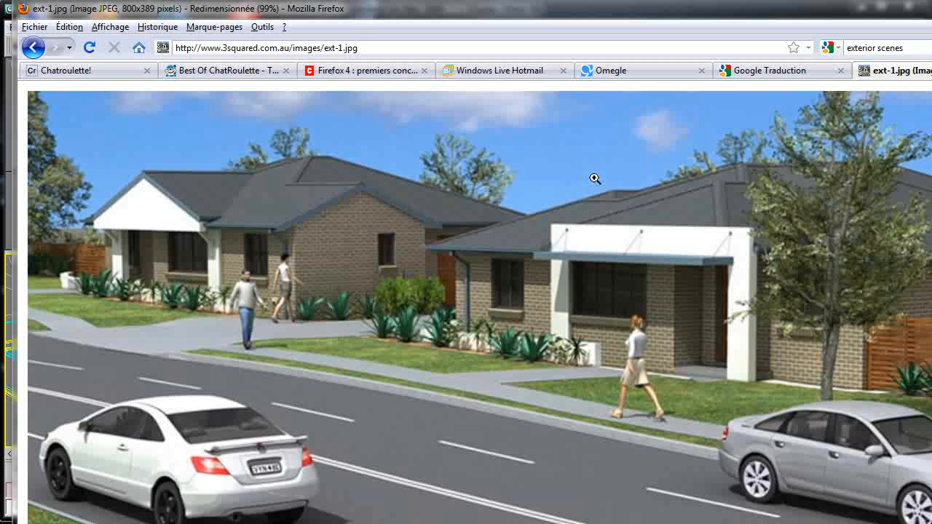
{"action": "key", "text": "ctrl+0"}
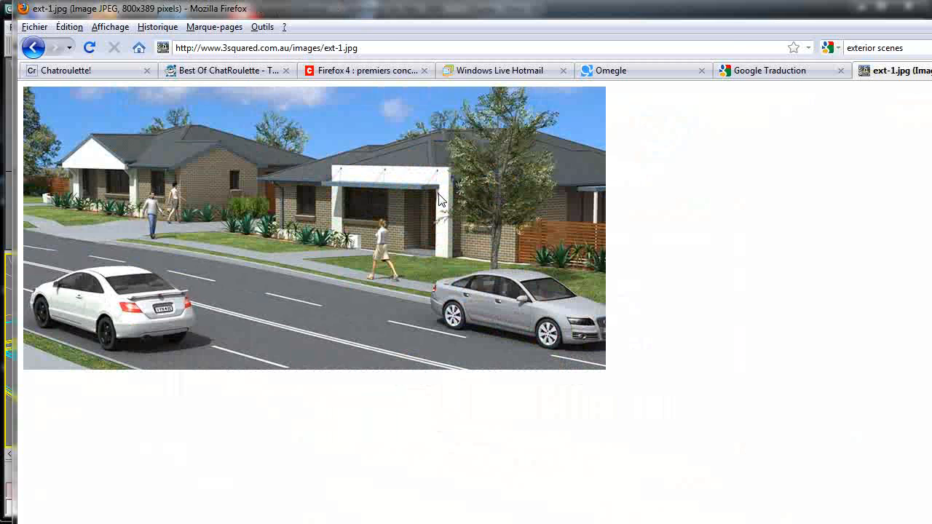
{"action": "scroll", "coordinate": [407, 209], "scroll_direction": "up", "scroll_amount": 5, "text": "ctrl"}
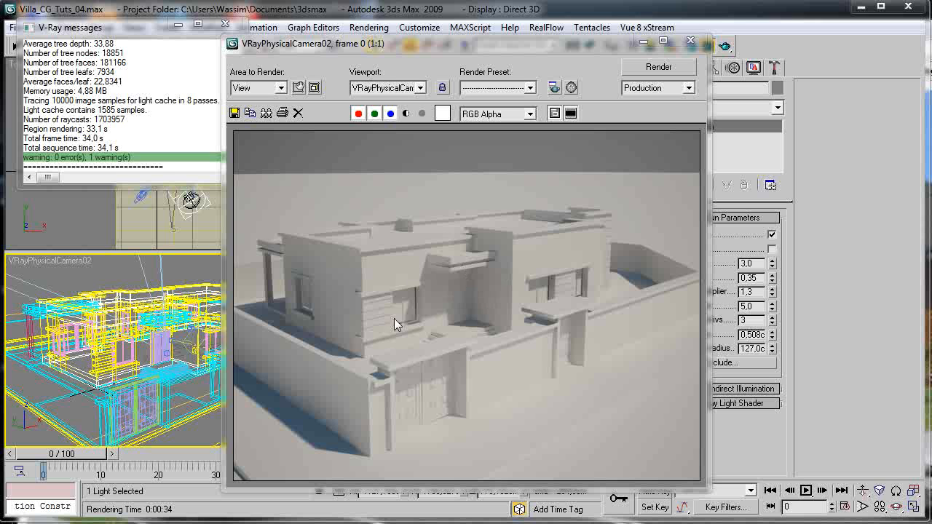
Return to 3ds Max, close the finished render, and examine the villa and its cameras from above and in perspective.
{"action": "left_click", "coordinate": [690, 40]}
{"action": "left_click", "coordinate": [225, 24]}
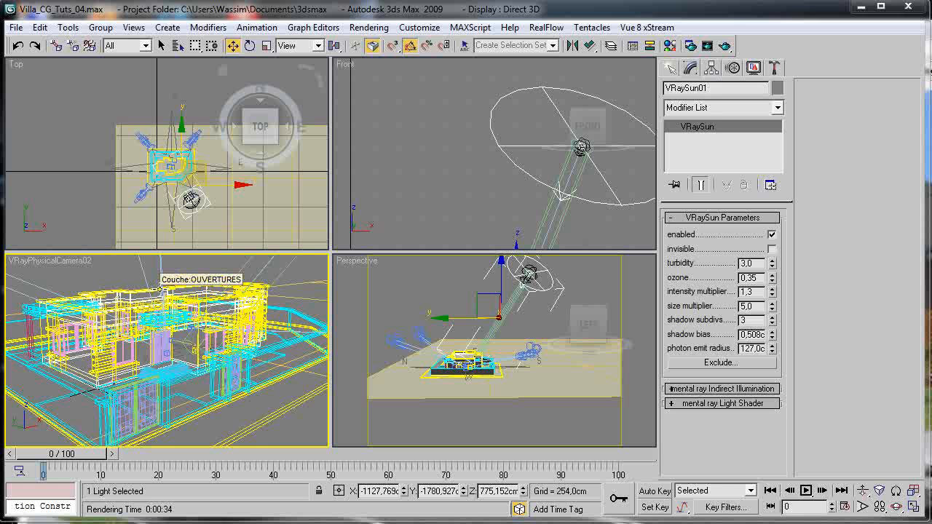
{"action": "key", "text": "t"}
{"action": "scroll", "coordinate": [149, 311], "scroll_direction": "down", "scroll_amount": 10}
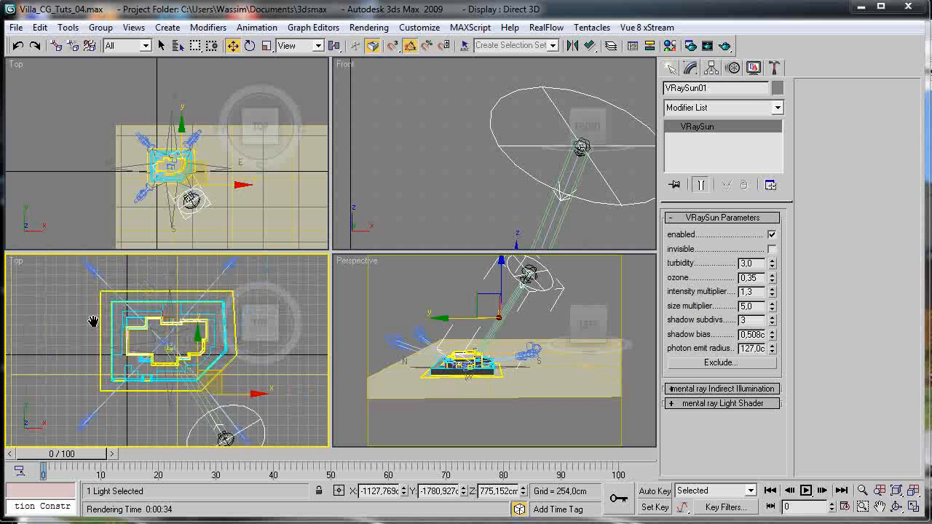
{"action": "scroll", "coordinate": [124, 334], "scroll_direction": "down", "scroll_amount": 3}
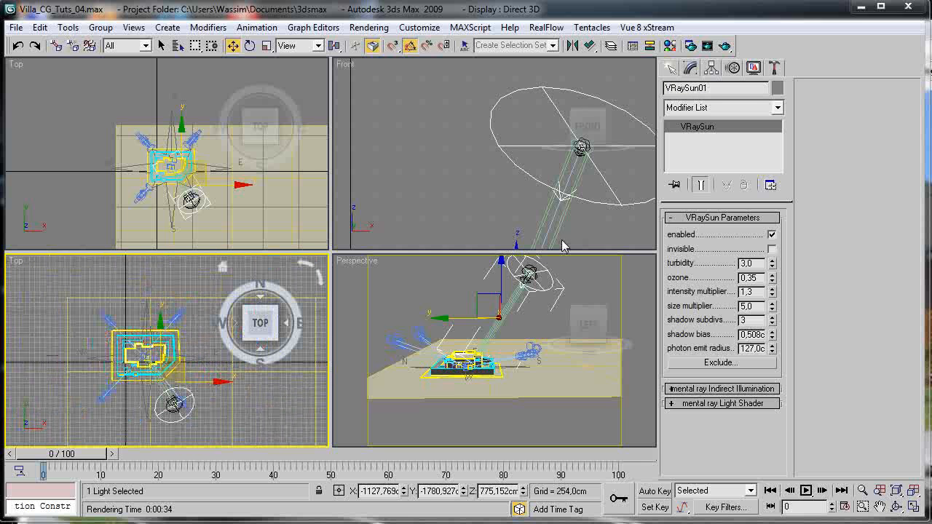
{"action": "right_click", "coordinate": [437, 279]}
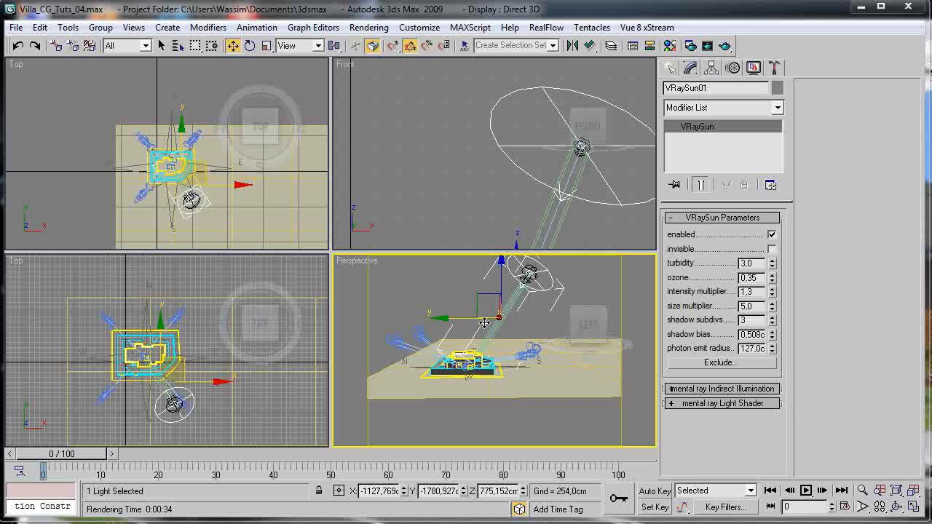
{"action": "middle_click_drag", "start_coordinate": [471, 360], "coordinate": [512, 393], "text": "alt"}
{"action": "scroll", "coordinate": [445, 377], "scroll_direction": "up", "scroll_amount": 3}
{"action": "scroll", "coordinate": [518, 373], "scroll_direction": "up", "scroll_amount": 3}
{"action": "scroll", "coordinate": [520, 395], "scroll_direction": "down", "scroll_amount": 1}
{"action": "scroll", "coordinate": [519, 395], "scroll_direction": "down", "scroll_amount": 3}
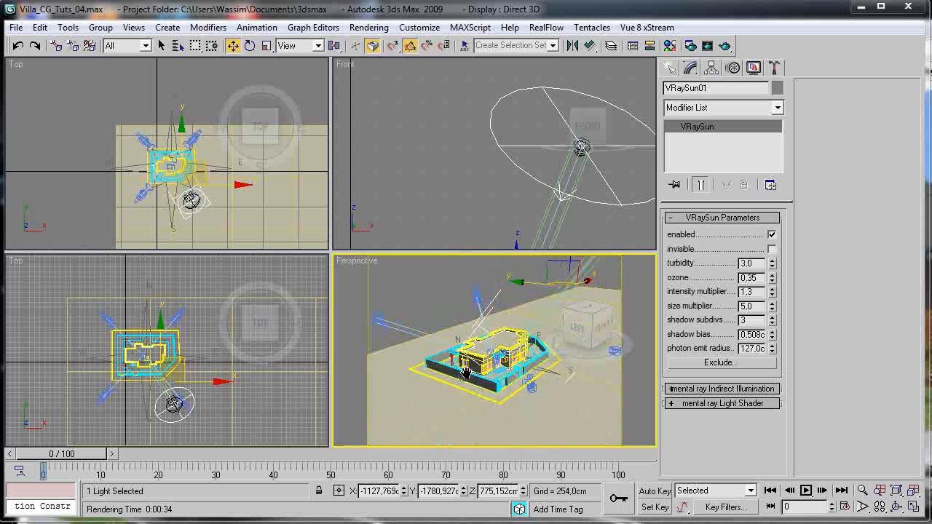
{"action": "middle_click_drag", "start_coordinate": [510, 355], "coordinate": [458, 348]}
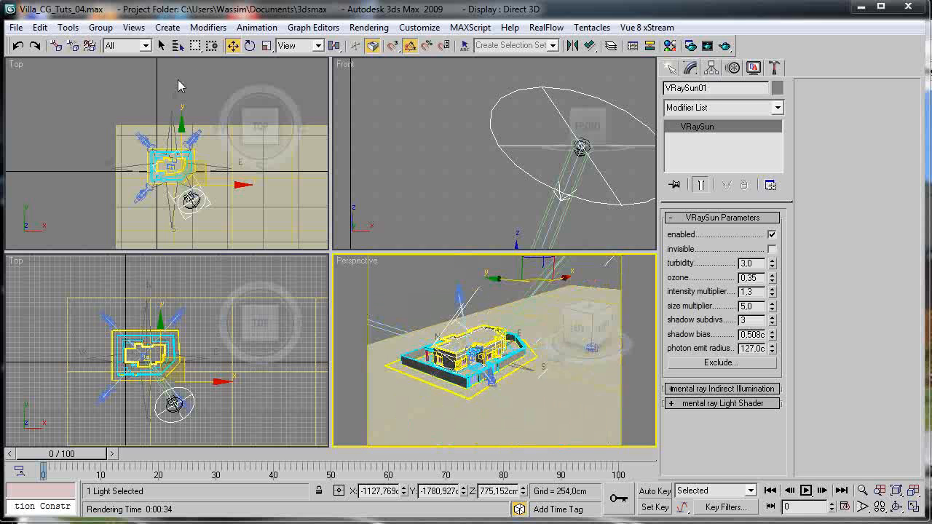
Select VRayPhysicalCamera02 and set its shutter speed to 100.
{"action": "left_click", "coordinate": [177, 45]}
{"action": "double_click", "coordinate": [308, 333]}
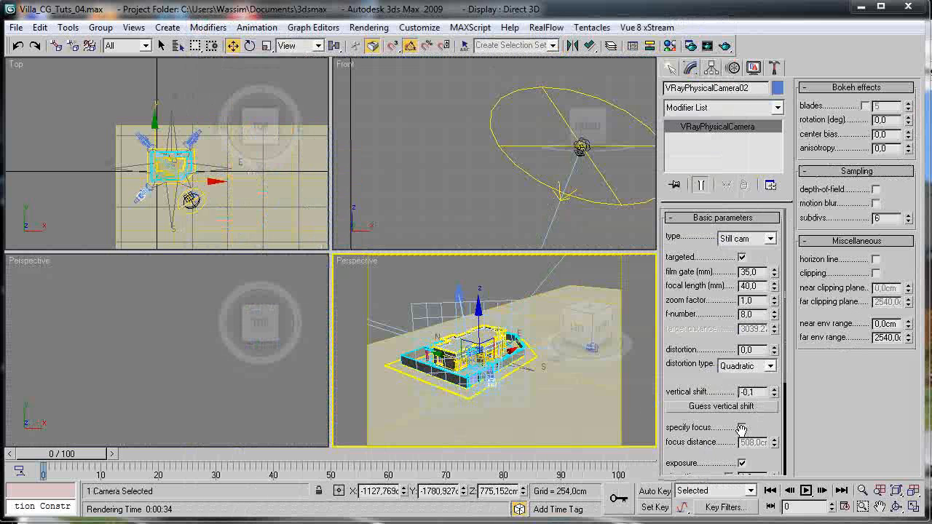
{"action": "left_click_drag", "start_coordinate": [718, 440], "coordinate": [720, 359]}
{"action": "left_click_drag", "start_coordinate": [764, 454], "coordinate": [650, 460]}
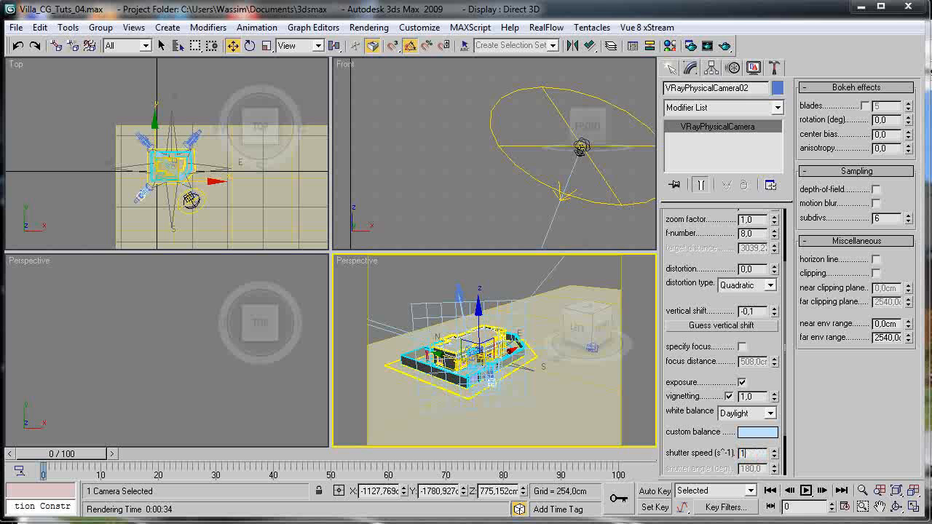
{"action": "type", "text": "100"}
{"action": "key", "text": "Return"}
Switch the empty perspective viewport back to the VRayPhysicalCamera02 view.
{"action": "right_click", "coordinate": [36, 262]}
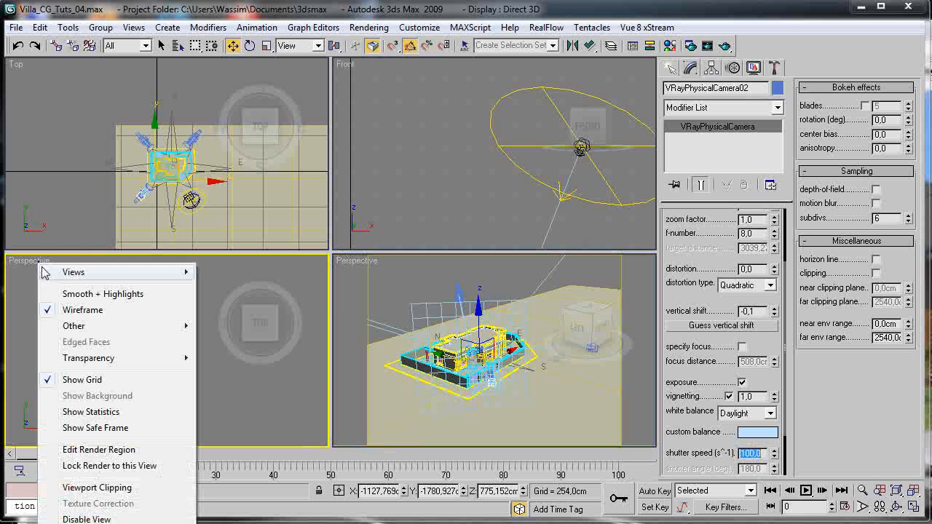
{"action": "mouse_move", "coordinate": [64, 273]}
{"action": "left_click", "coordinate": [259, 326]}
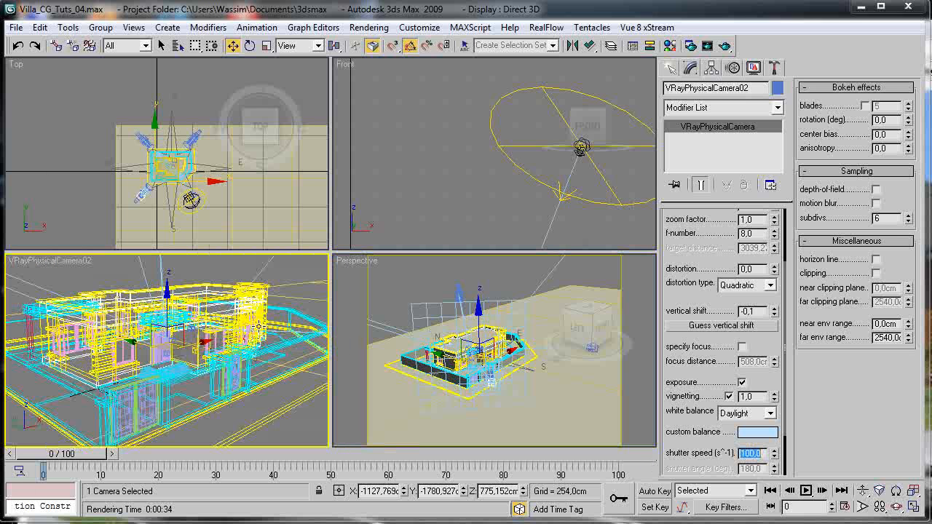
Render the camera view with the shutter speed at 100, examine the exposure, and stop the render.
{"action": "left_click", "coordinate": [726, 47]}
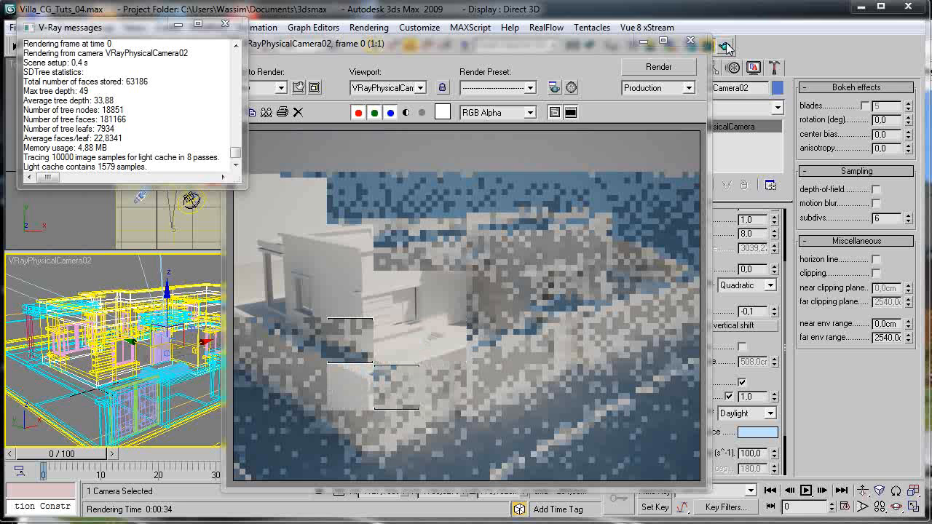
{"action": "right_click_drag", "start_coordinate": [397, 348], "coordinate": [397, 348]}
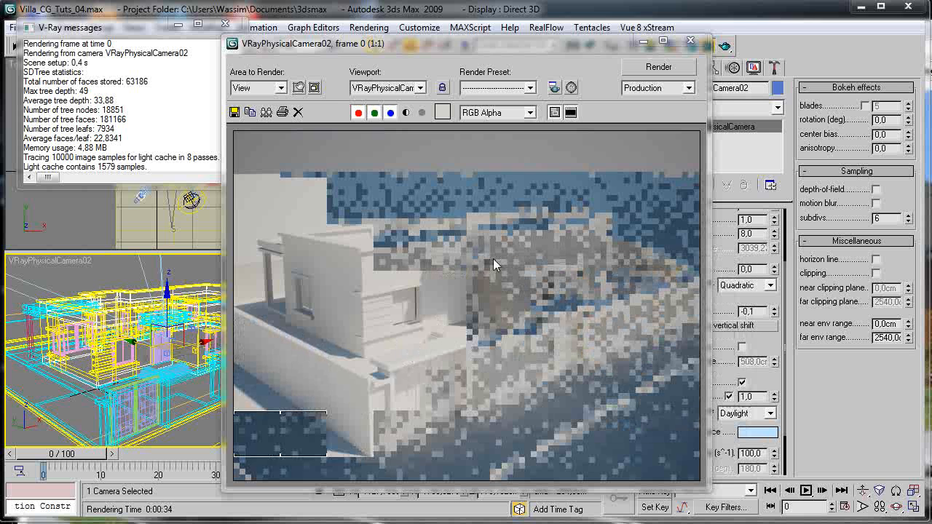
{"action": "left_click", "coordinate": [691, 42]}
{"action": "left_click", "coordinate": [568, 145]}
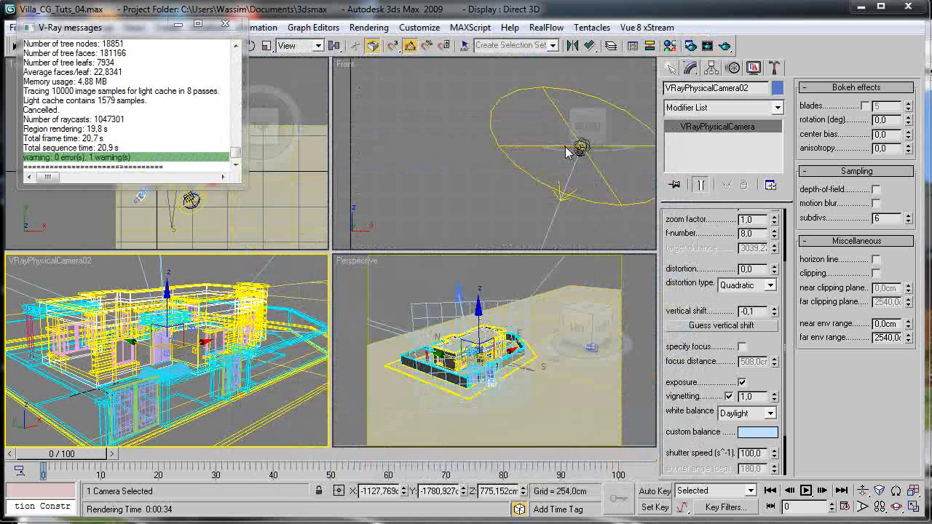
Enable V-Ray's built-in frame buffer and set the camera's shutter speed to 110.
{"action": "key", "text": "F10"}
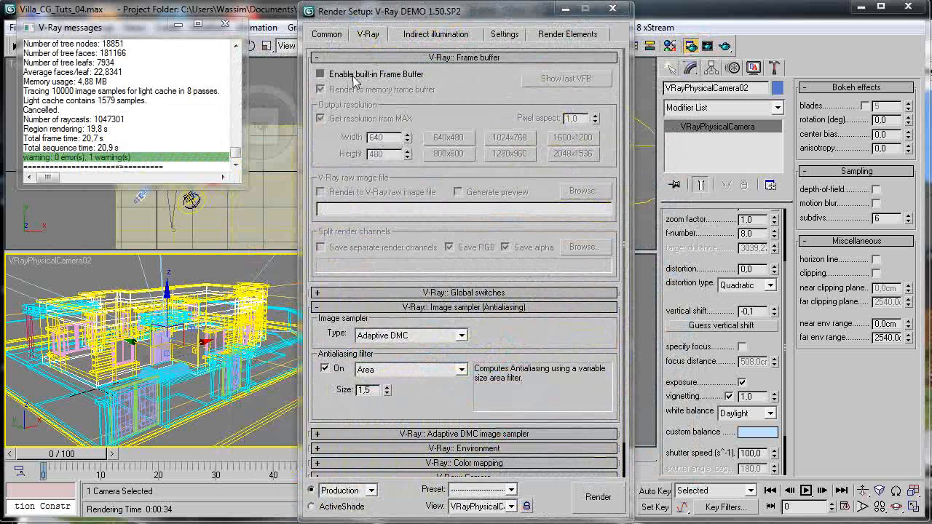
{"action": "left_click", "coordinate": [614, 9]}
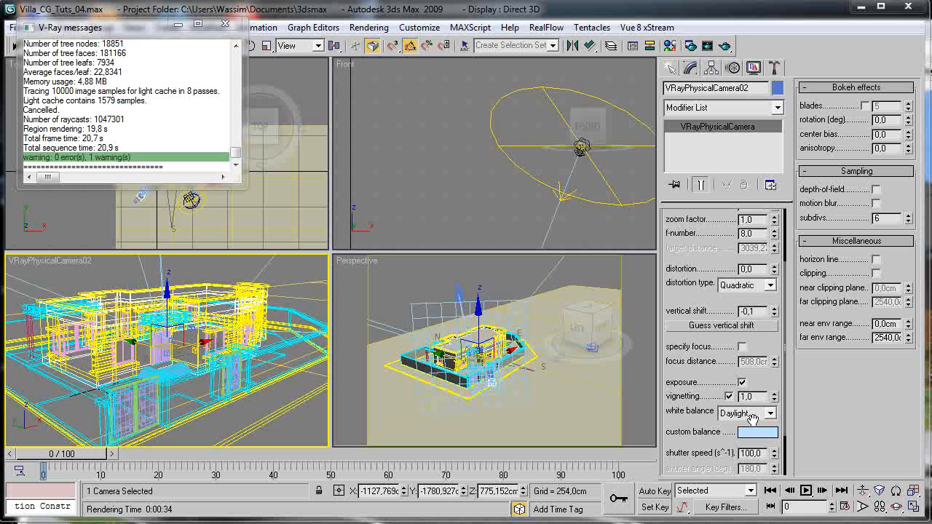
{"action": "double_click", "coordinate": [761, 455]}
{"action": "type", "text": "110"}
{"action": "key", "text": "Return"}
Render with the shutter speed at 110, inspect pixel colours on the villa's walls in the V-Ray frame buffer, and stop the render.
{"action": "left_click", "coordinate": [725, 45]}
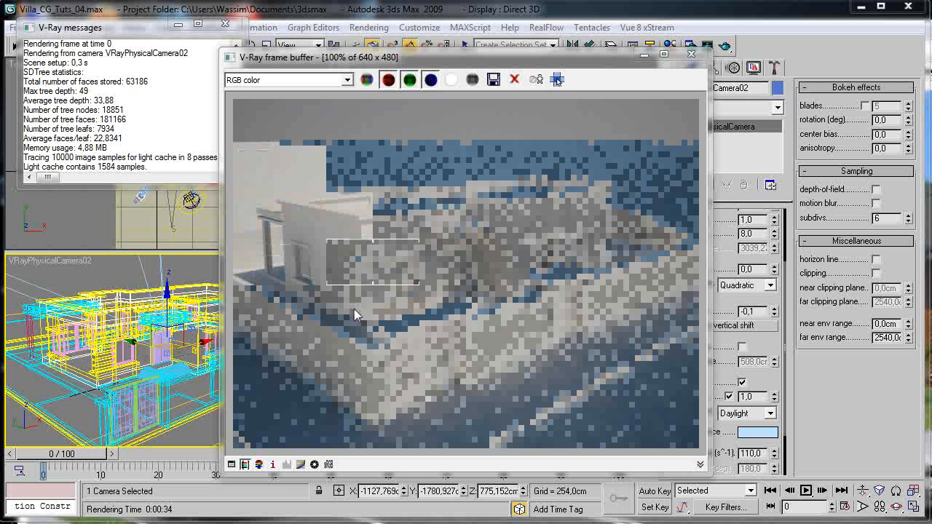
{"action": "right_click_drag", "start_coordinate": [436, 309], "coordinate": [444, 318]}
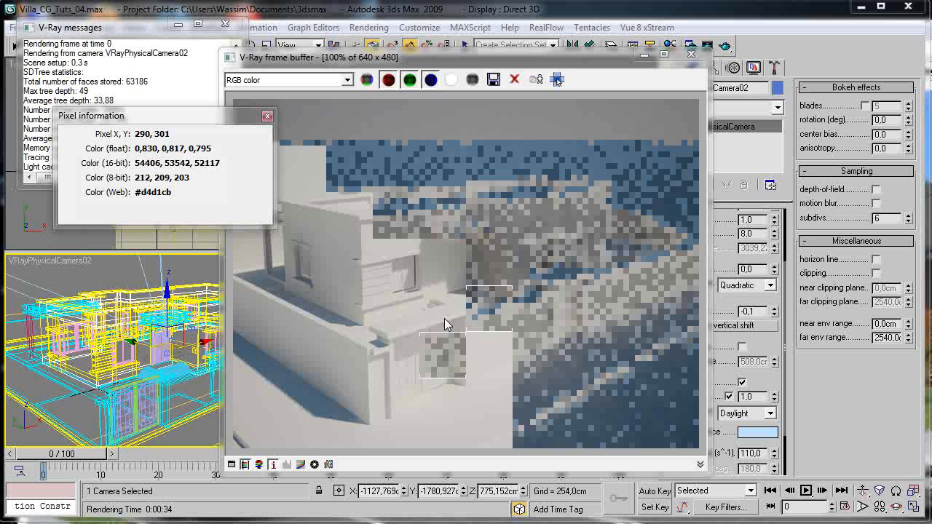
{"action": "right_click_drag", "start_coordinate": [445, 318], "coordinate": [482, 341]}
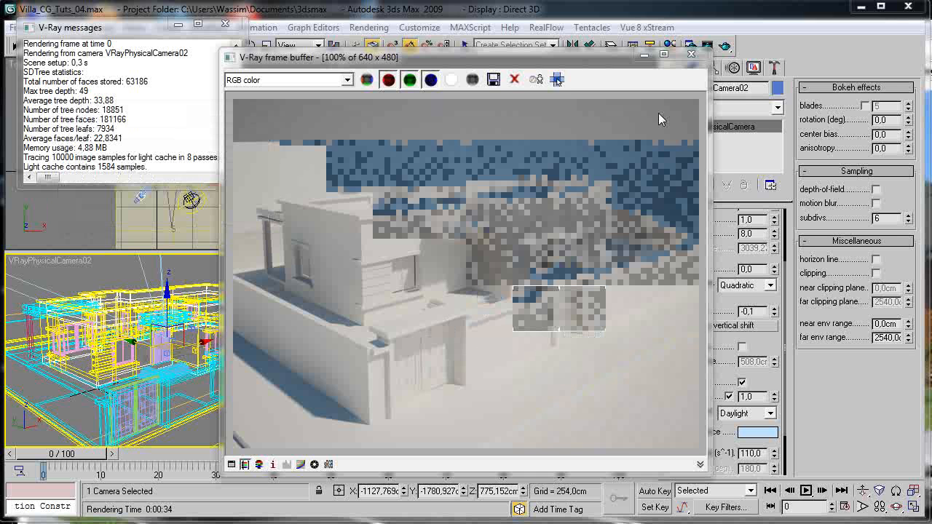
{"action": "left_click", "coordinate": [694, 55]}
{"action": "left_click", "coordinate": [558, 153]}
Select all objects in the scene, assign the second sample material to them, and change its type to VRayMtl.
{"action": "key", "text": "m"}
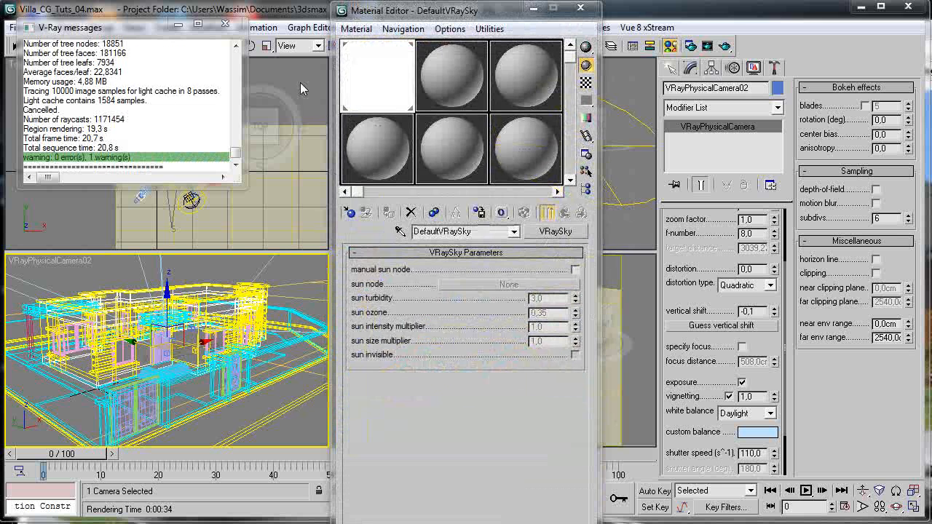
{"action": "left_click", "coordinate": [430, 89]}
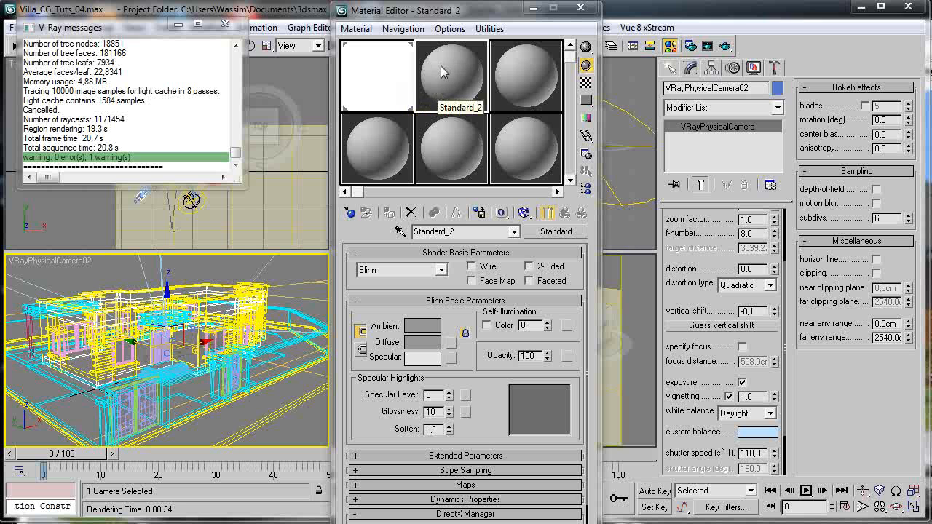
{"action": "key", "text": "ctrl+a"}
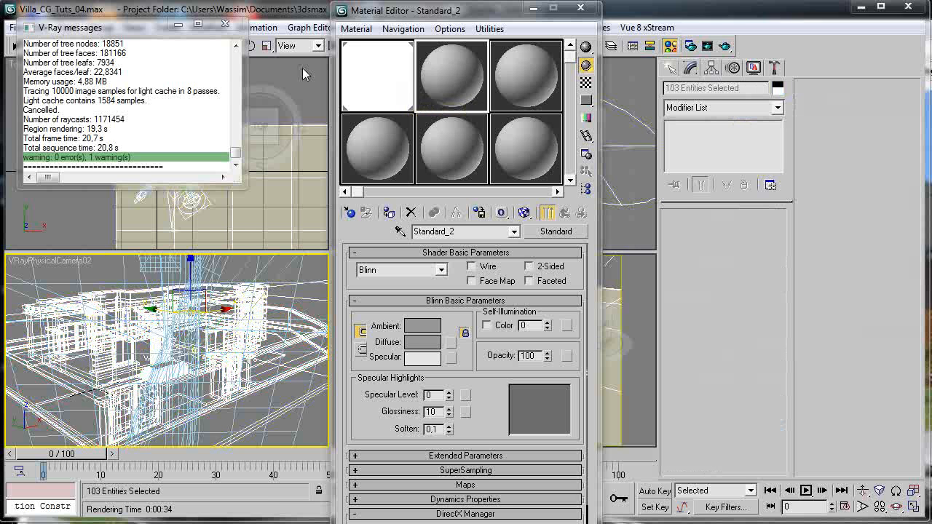
{"action": "left_click", "coordinate": [226, 25]}
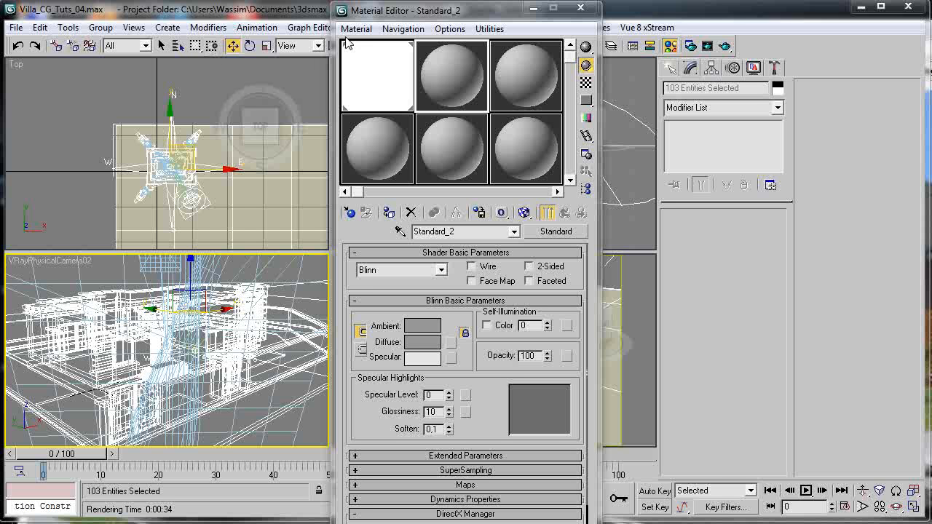
{"action": "left_click", "coordinate": [546, 230]}
{"action": "double_click", "coordinate": [420, 310]}
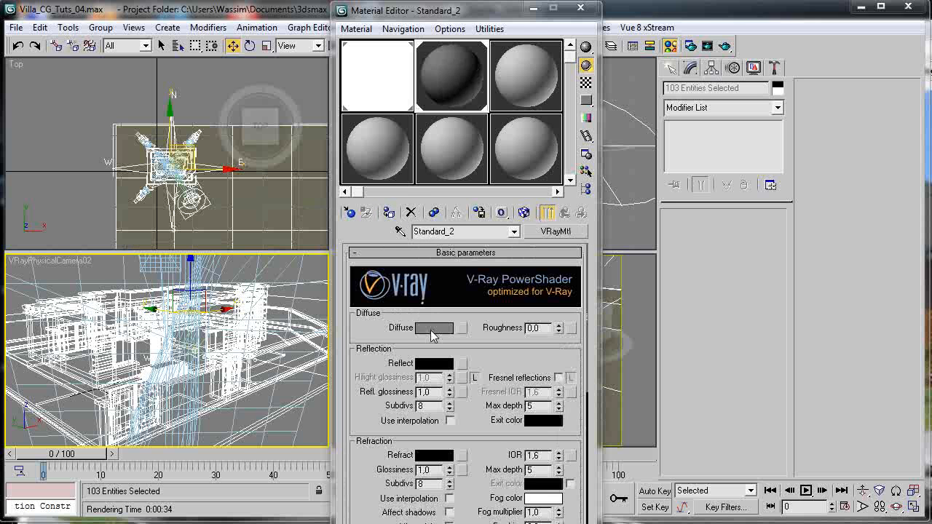
Set the VRayMtl's diffuse colour to a light grey with a value of 220.
{"action": "left_click", "coordinate": [433, 328]}
{"action": "left_click_drag", "start_coordinate": [423, 184], "coordinate": [425, 189]}
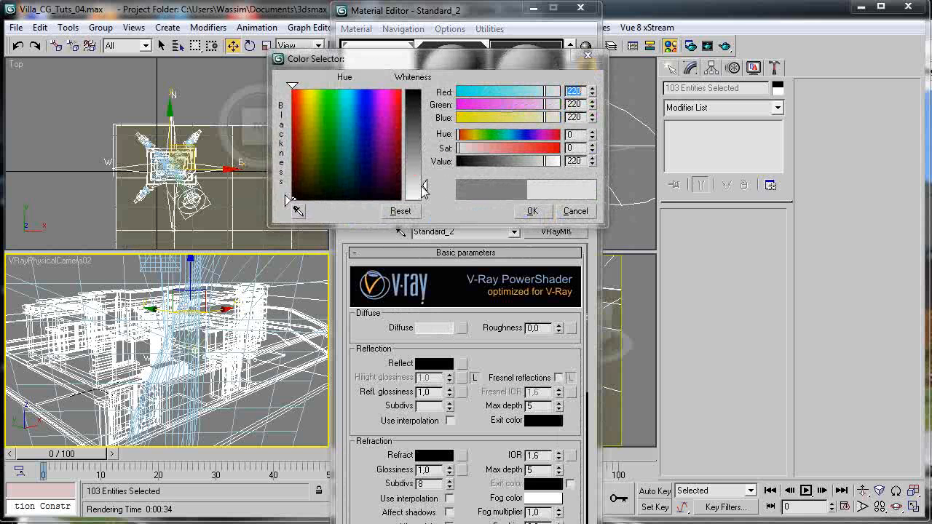
{"action": "left_click", "coordinate": [532, 211]}
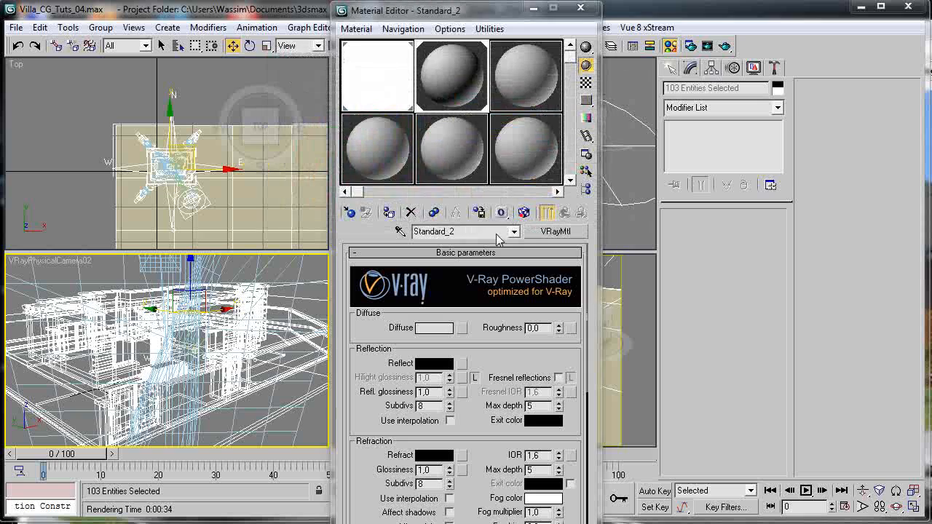
Render the VRayPhysicalCamera02 view and inspect pixel colours across the villa's walls and ground in the V-Ray frame buffer.
{"action": "right_click", "coordinate": [81, 321]}
{"action": "left_click", "coordinate": [725, 46]}
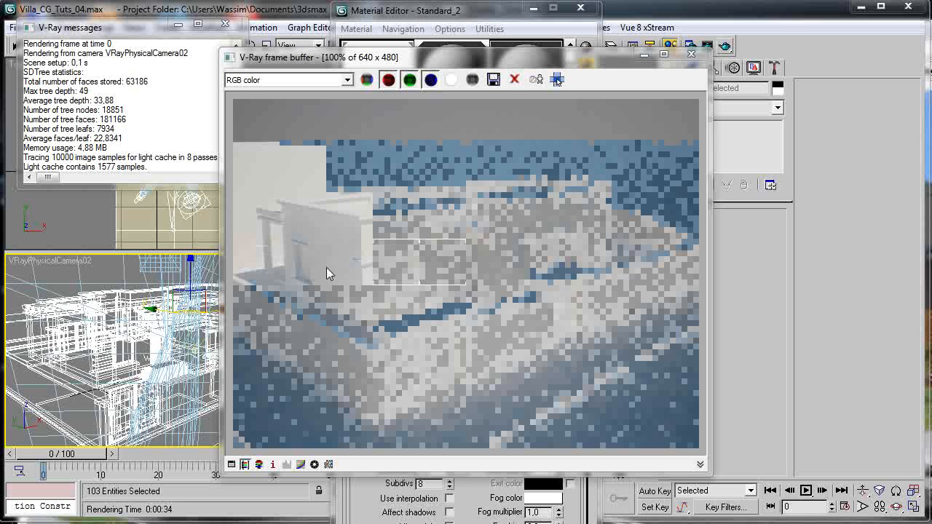
{"action": "right_click_drag", "start_coordinate": [371, 263], "coordinate": [409, 326]}
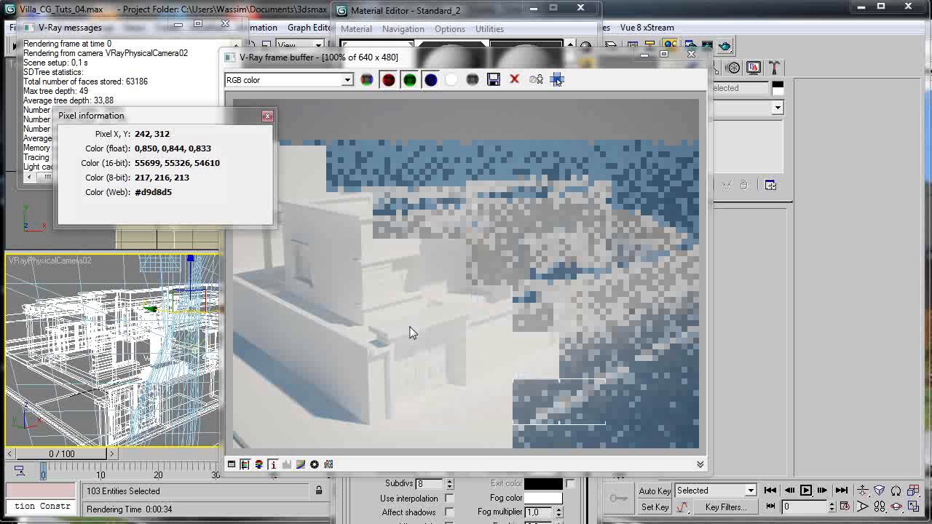
{"action": "right_click_drag", "start_coordinate": [410, 332], "coordinate": [478, 332]}
{"action": "right_click_drag", "start_coordinate": [539, 360], "coordinate": [540, 334]}
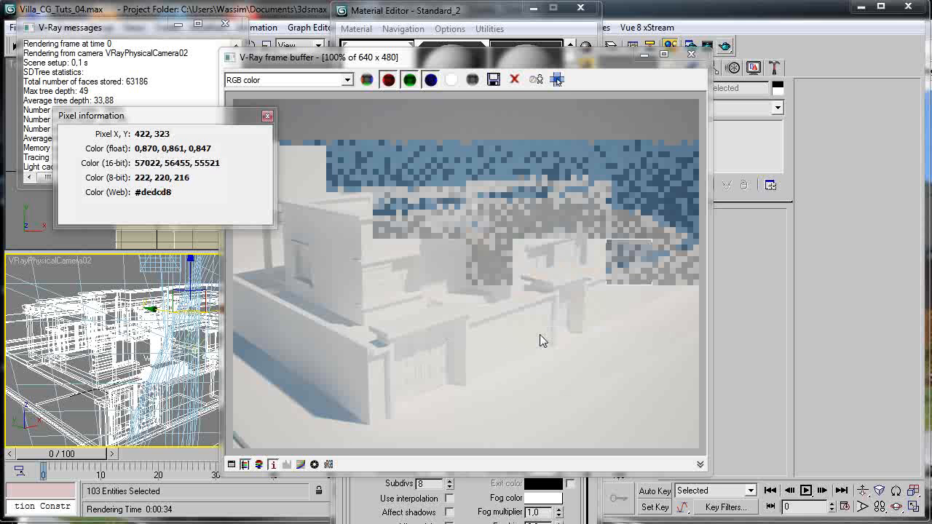
{"action": "right_click_drag", "start_coordinate": [564, 368], "coordinate": [491, 338]}
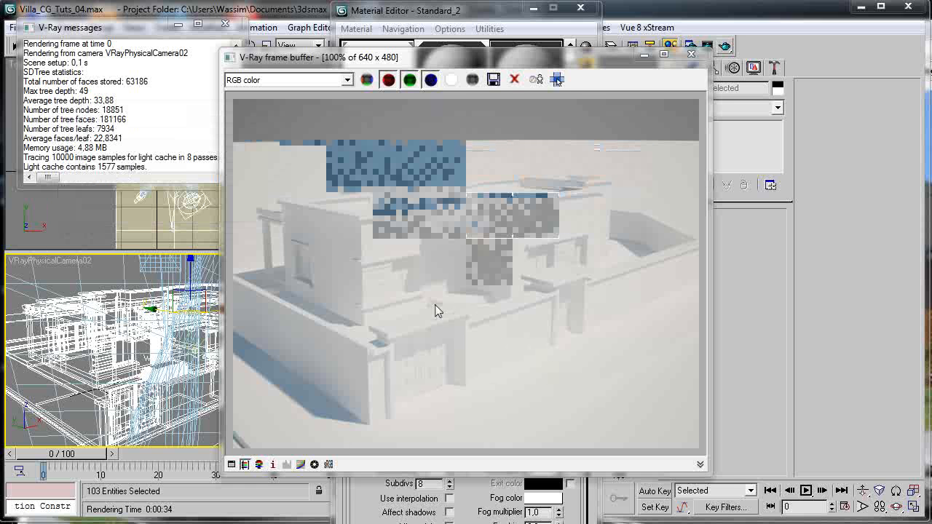
{"action": "right_click_drag", "start_coordinate": [488, 306], "coordinate": [430, 285]}
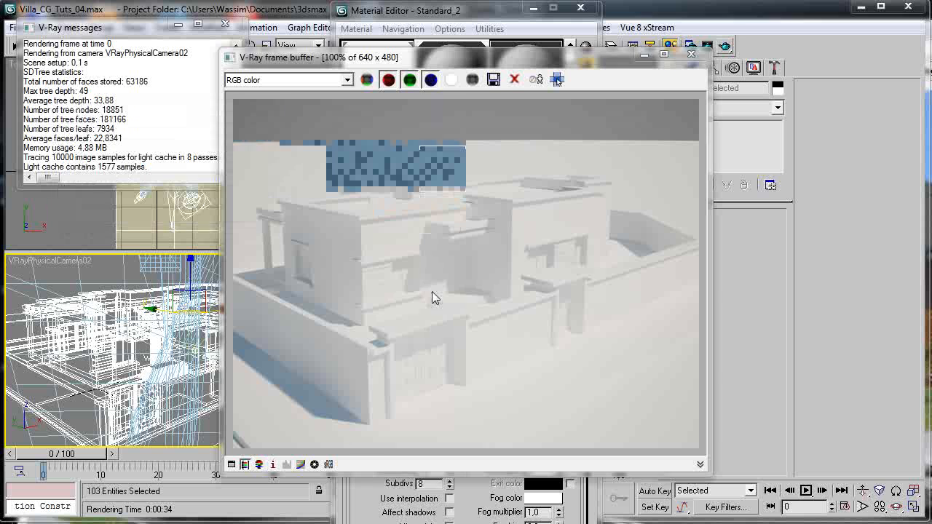
{"action": "right_click_drag", "start_coordinate": [386, 263], "coordinate": [418, 319]}
{"action": "right_click_drag", "start_coordinate": [473, 362], "coordinate": [534, 409]}
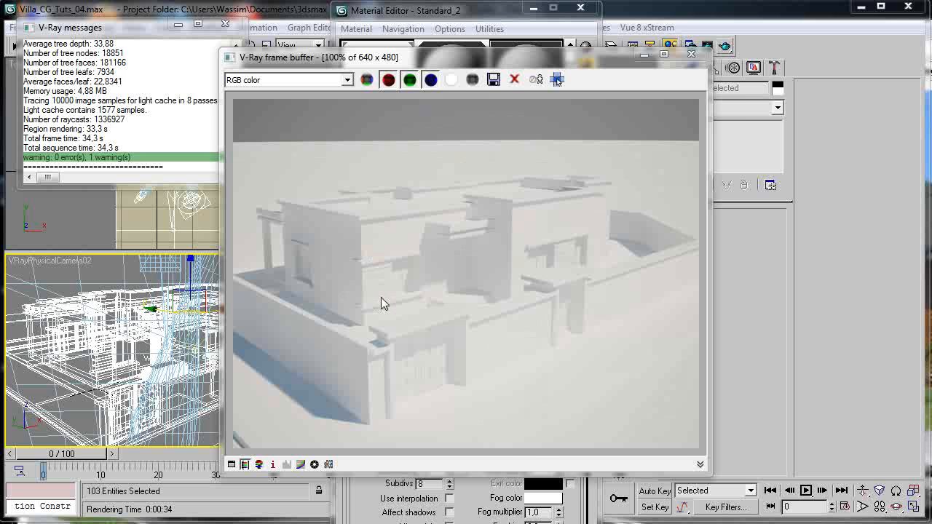
Close the frame buffer, Material Editor and V-Ray messages windows, and save the scene.
{"action": "left_click", "coordinate": [692, 54]}
{"action": "left_click", "coordinate": [581, 8]}
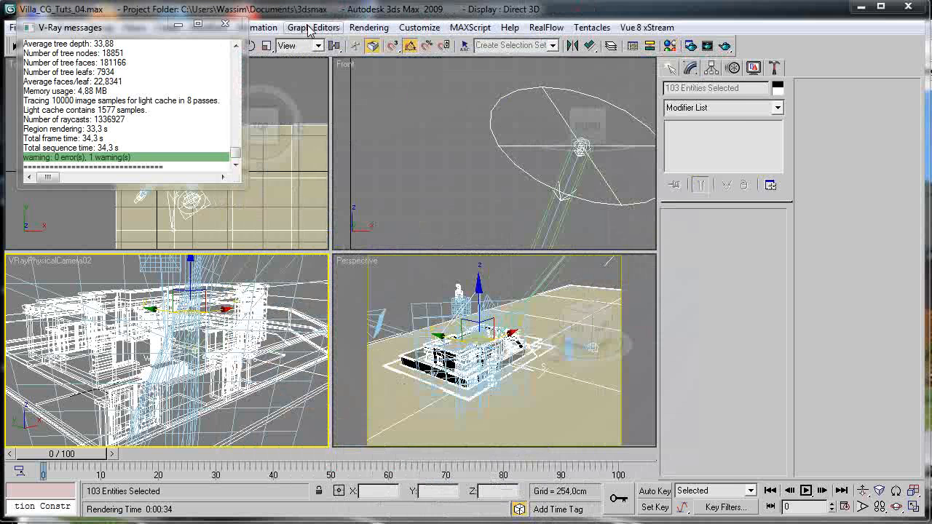
{"action": "left_click", "coordinate": [225, 24]}
{"action": "left_click", "coordinate": [15, 27]}
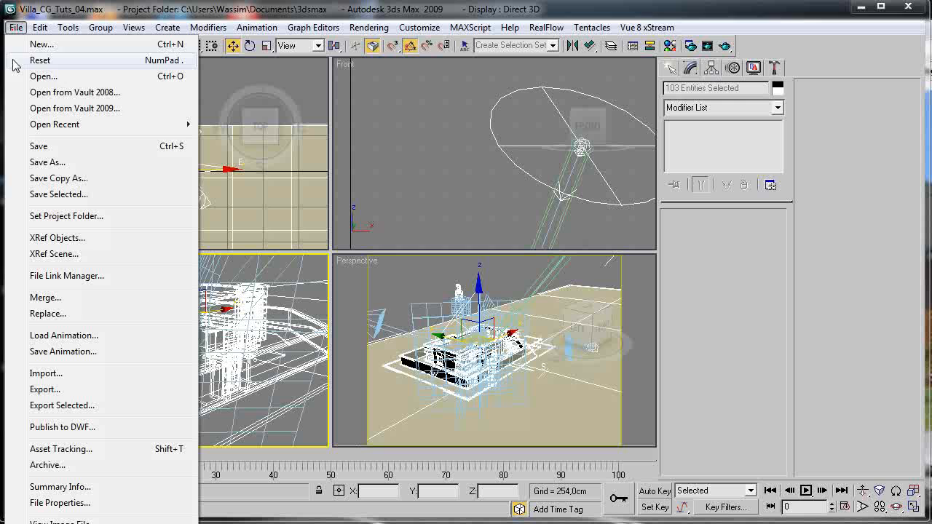
{"action": "left_click", "coordinate": [32, 146]}
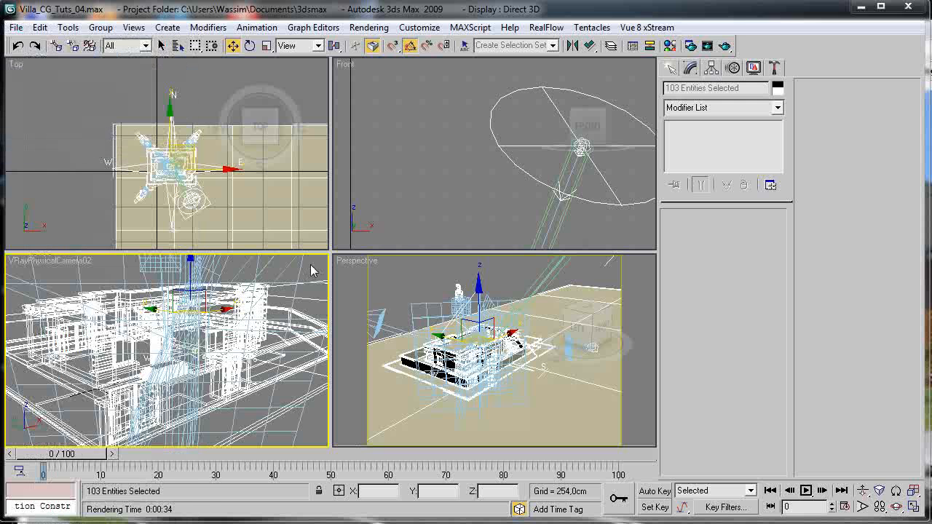
Deselect all objects and bring up the standard primitives for creating geometry.
{"action": "scroll", "coordinate": [135, 183], "scroll_direction": "down", "scroll_amount": 3}
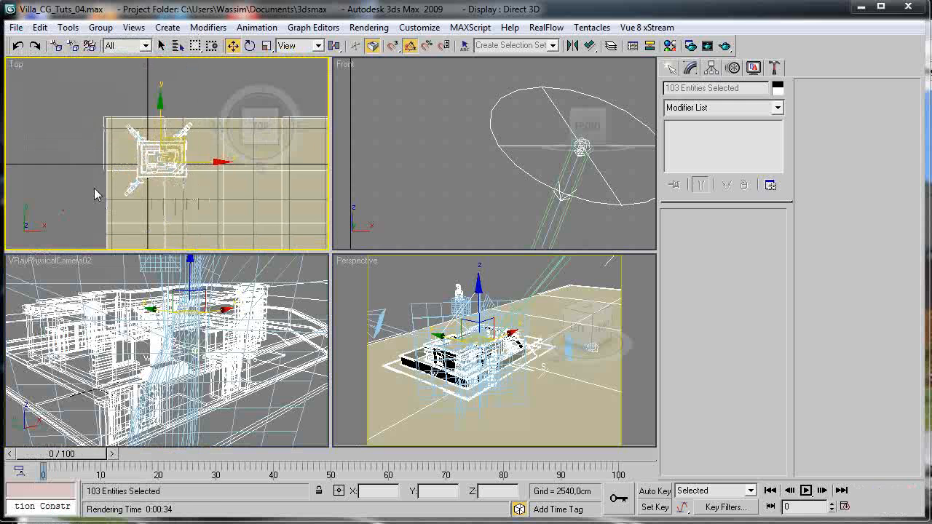
{"action": "left_click", "coordinate": [81, 166]}
{"action": "left_click", "coordinate": [671, 69]}
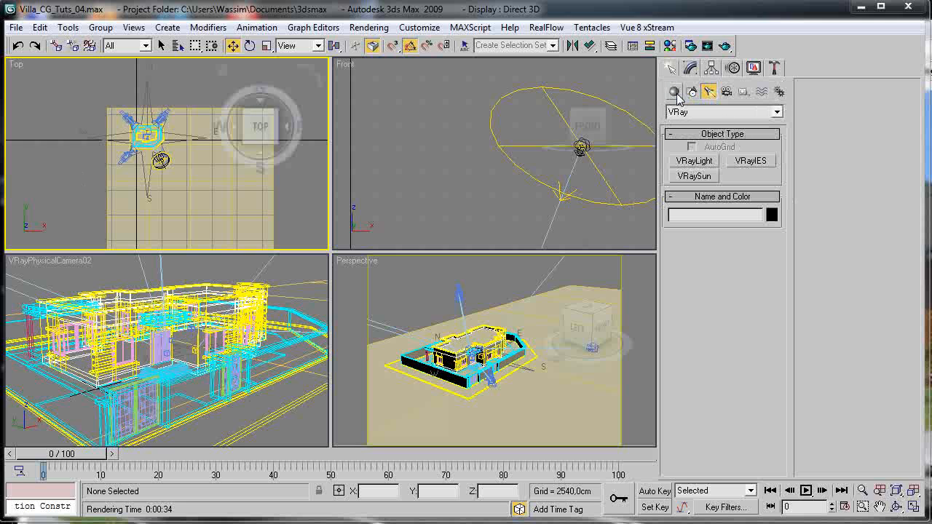
{"action": "left_click", "coordinate": [674, 92]}
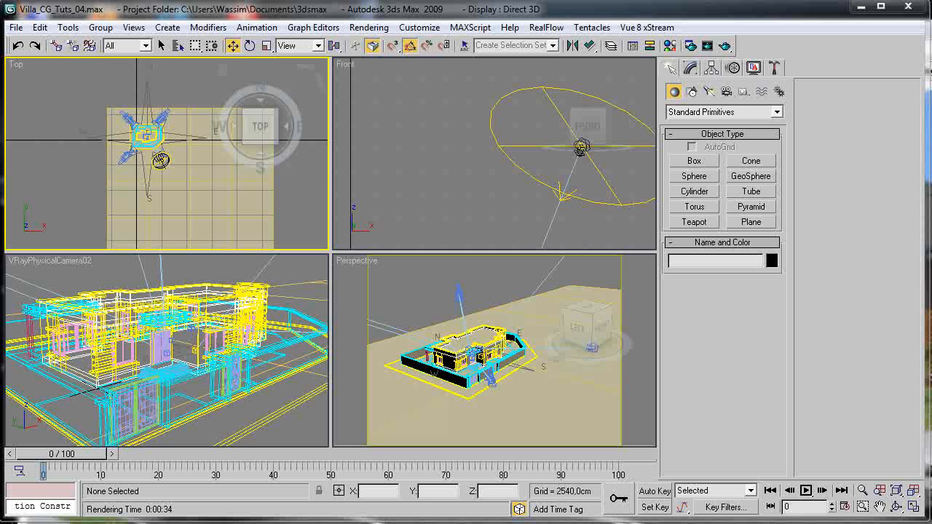
Switch to Photoshop, close the wallpaper image, and open sky.jpg from the textures folder of the tutorial project.
{"action": "left_click", "coordinate": [418, 322]}
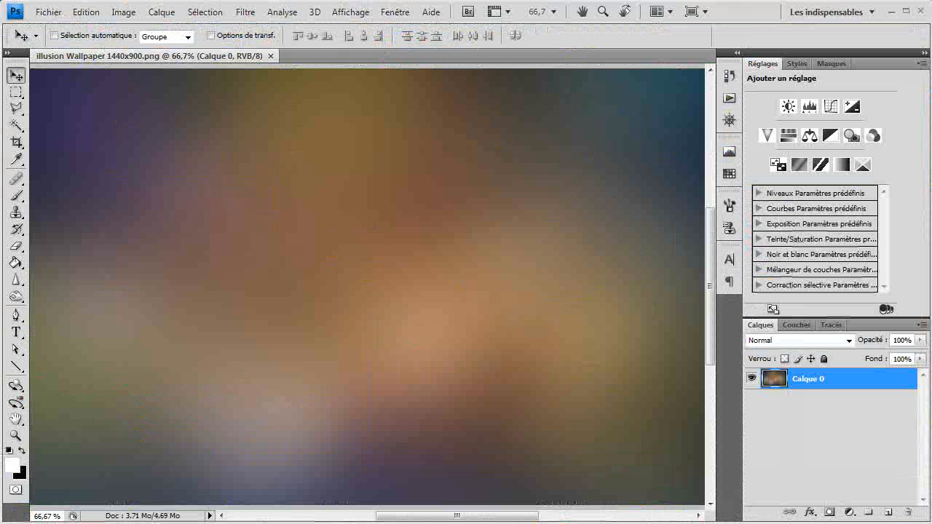
{"action": "left_click", "coordinate": [271, 56]}
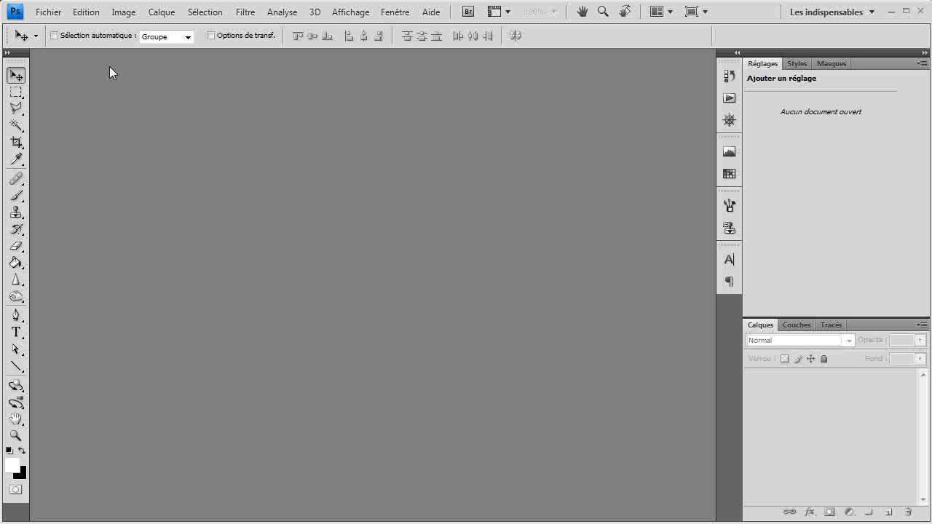
{"action": "left_click", "coordinate": [67, 15]}
{"action": "left_click", "coordinate": [58, 39]}
{"action": "double_click", "coordinate": [626, 153]}
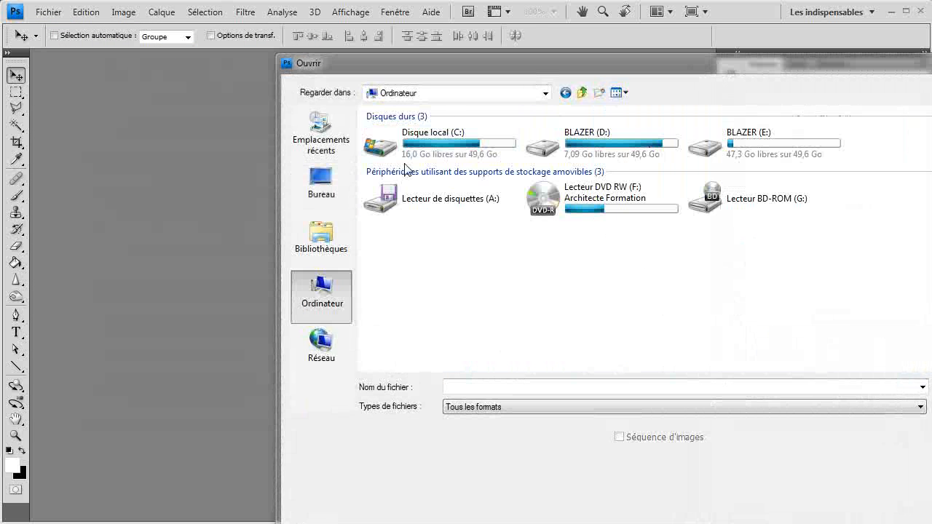
{"action": "double_click", "coordinate": [593, 146]}
{"action": "double_click", "coordinate": [405, 144]}
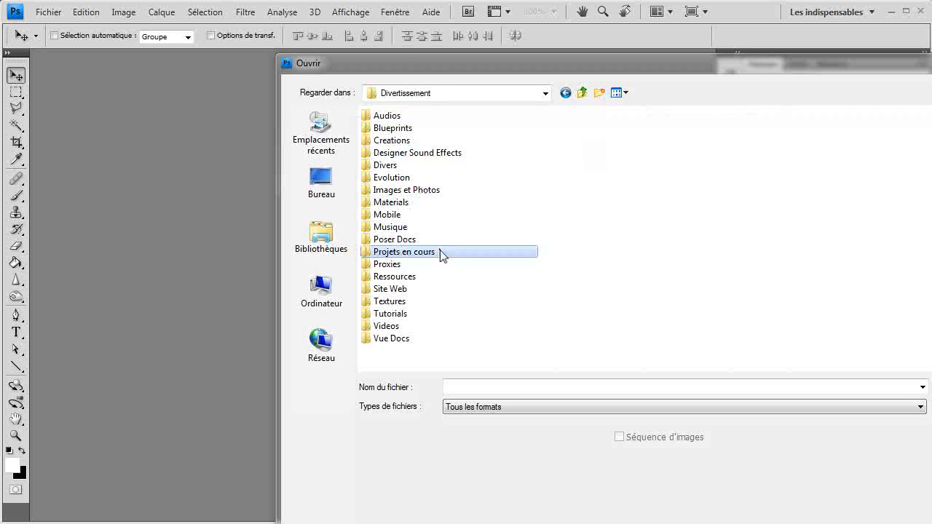
{"action": "double_click", "coordinate": [440, 250]}
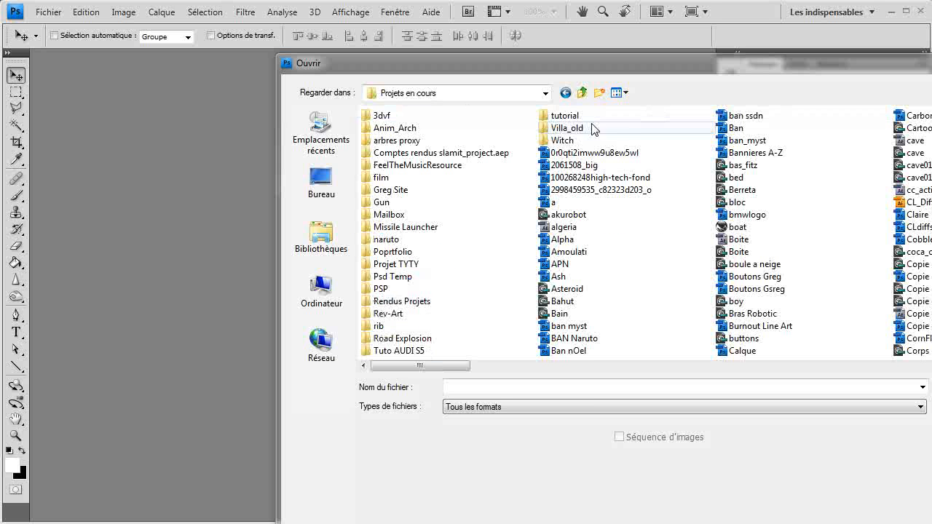
{"action": "double_click", "coordinate": [561, 116]}
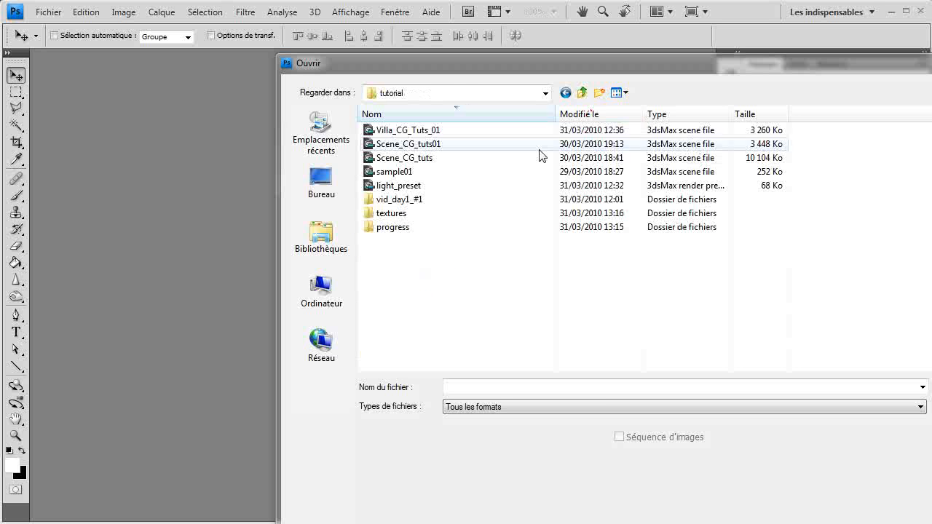
{"action": "double_click", "coordinate": [427, 213]}
{"action": "left_click", "coordinate": [412, 135]}
{"action": "double_click", "coordinate": [478, 160]}
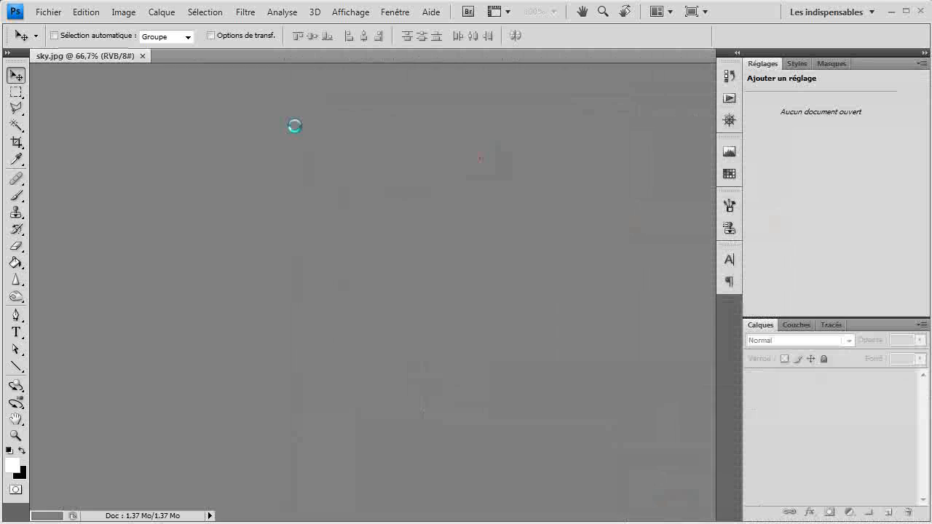
Examine the sky.jpg image at 100% zoom.
{"action": "scroll", "coordinate": [306, 328], "scroll_direction": "down", "scroll_amount": 2, "text": "alt"}
{"action": "scroll", "coordinate": [329, 349], "scroll_direction": "up", "scroll_amount": 3, "text": "alt"}
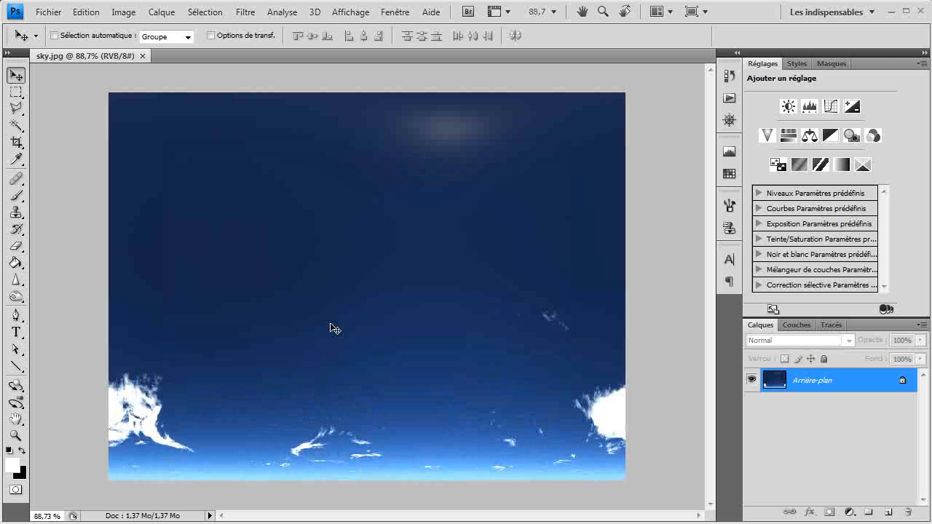
{"action": "key", "text": "z"}
{"action": "right_click", "coordinate": [333, 328]}
{"action": "left_click", "coordinate": [345, 344]}
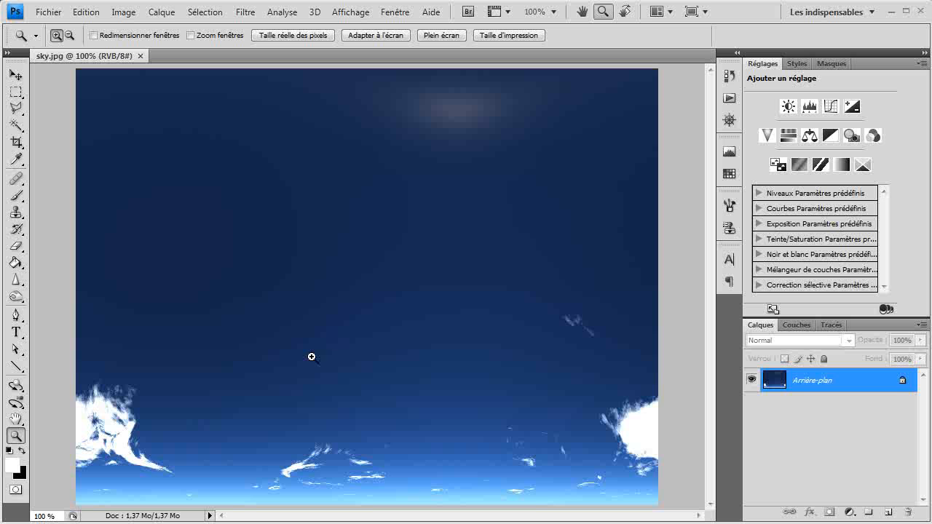
Open FullskiesBlueClear0008_1_M.jpg from the textures folder and fit the panorama to the screen.
{"action": "key", "text": "ctrl+o"}
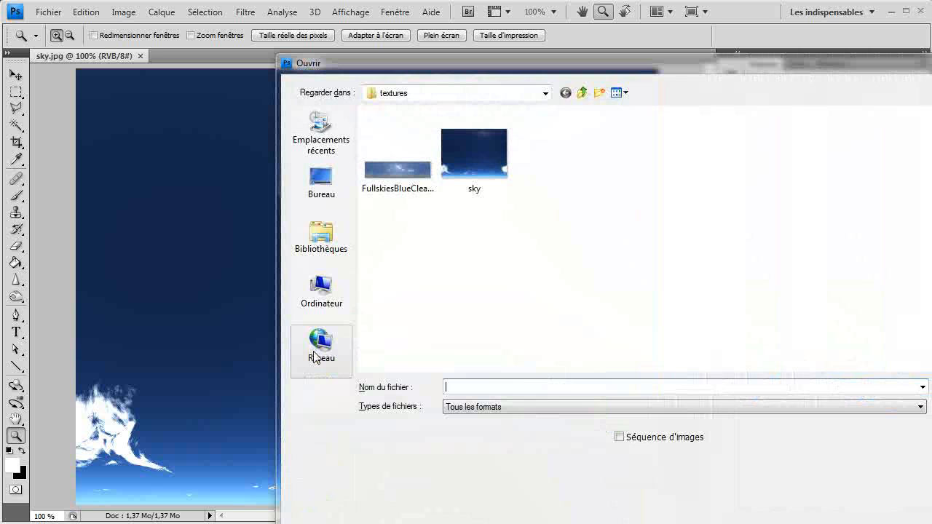
{"action": "double_click", "coordinate": [401, 185]}
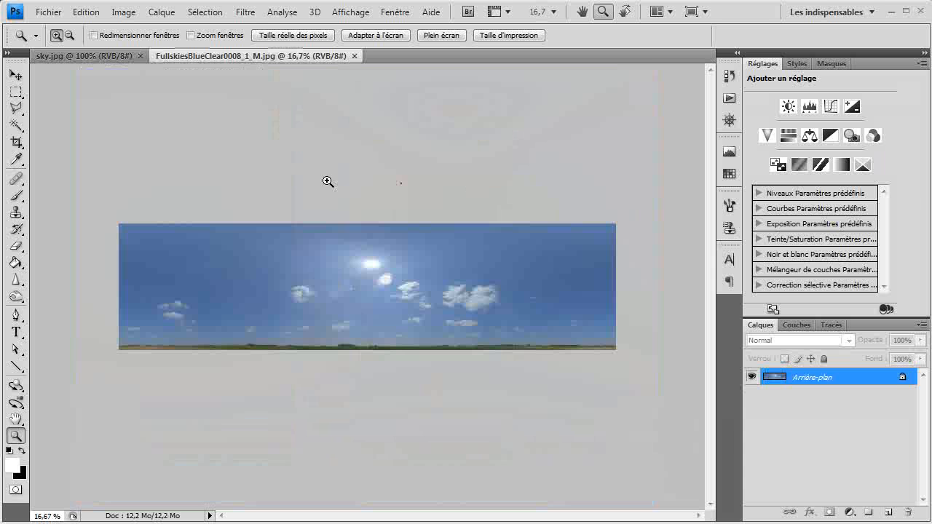
{"action": "right_click", "coordinate": [333, 295]}
{"action": "left_click", "coordinate": [343, 319]}
{"action": "right_click", "coordinate": [364, 281]}
{"action": "left_click", "coordinate": [373, 292]}
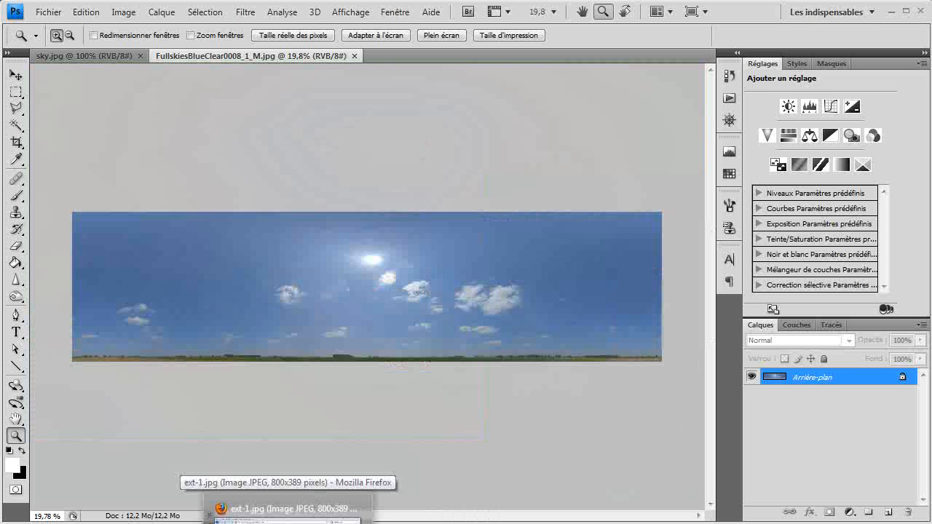
Switch to Firefox and open the Skies 360 category on the CG Textures site.
{"action": "left_click", "coordinate": [287, 523]}
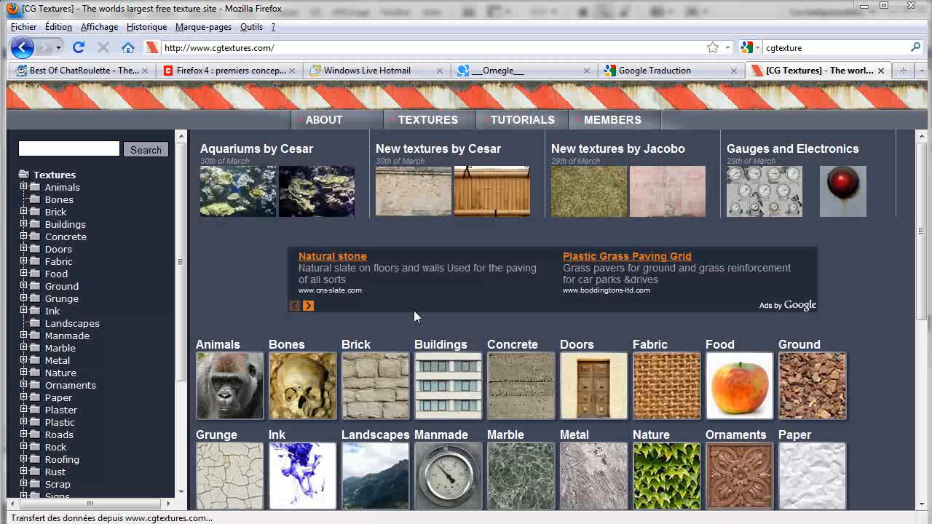
{"action": "scroll", "coordinate": [230, 231], "scroll_direction": "down", "scroll_amount": 8}
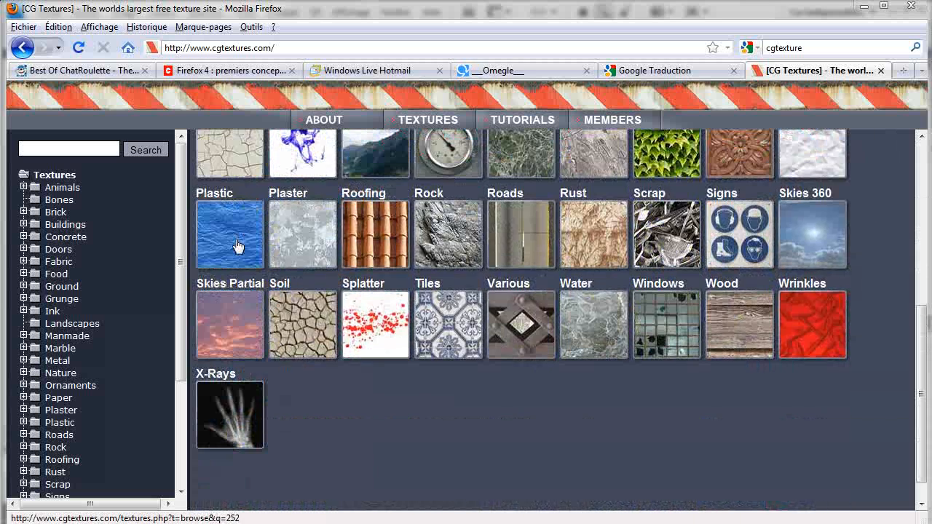
{"action": "scroll", "coordinate": [313, 394], "scroll_direction": "up", "scroll_amount": 2}
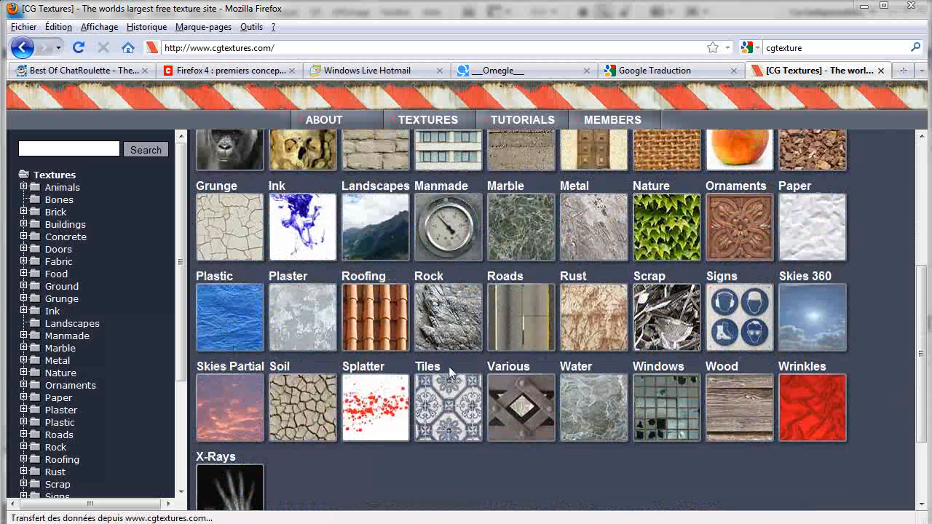
{"action": "scroll", "coordinate": [292, 342], "scroll_direction": "up", "scroll_amount": 4}
{"action": "scroll", "coordinate": [423, 312], "scroll_direction": "down", "scroll_amount": 4}
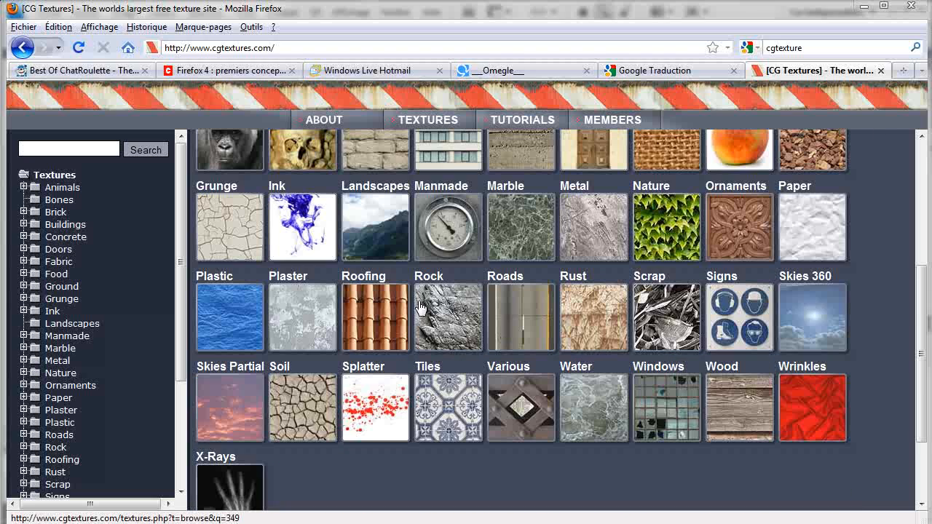
{"action": "left_click", "coordinate": [834, 309]}
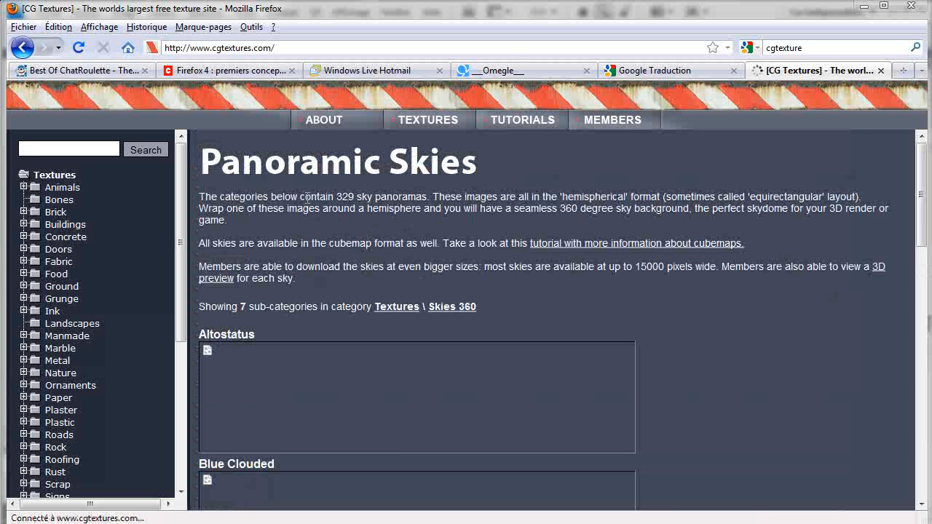
Examine the Panoramic Skies subcategories and the notes on image format and download sizes.
{"action": "scroll", "coordinate": [295, 256], "scroll_direction": "down", "scroll_amount": 10}
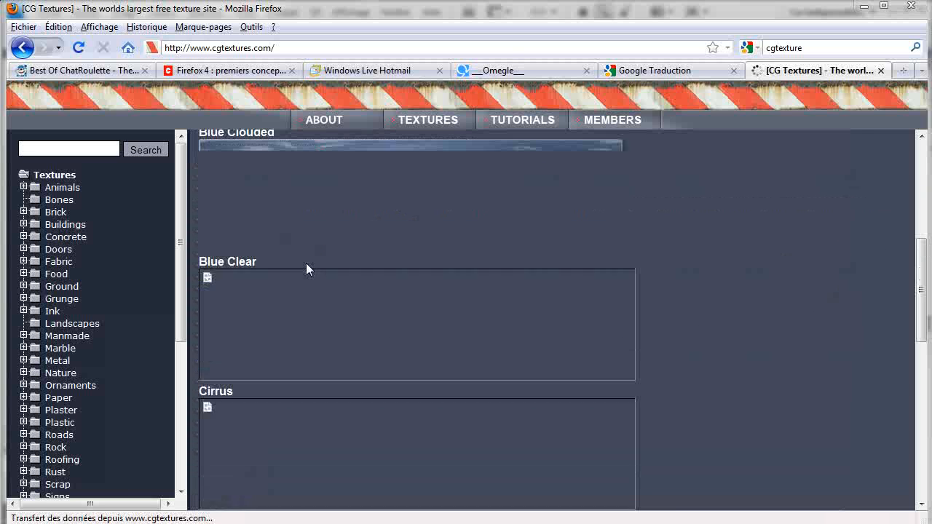
{"action": "scroll", "coordinate": [304, 271], "scroll_direction": "down", "scroll_amount": 1}
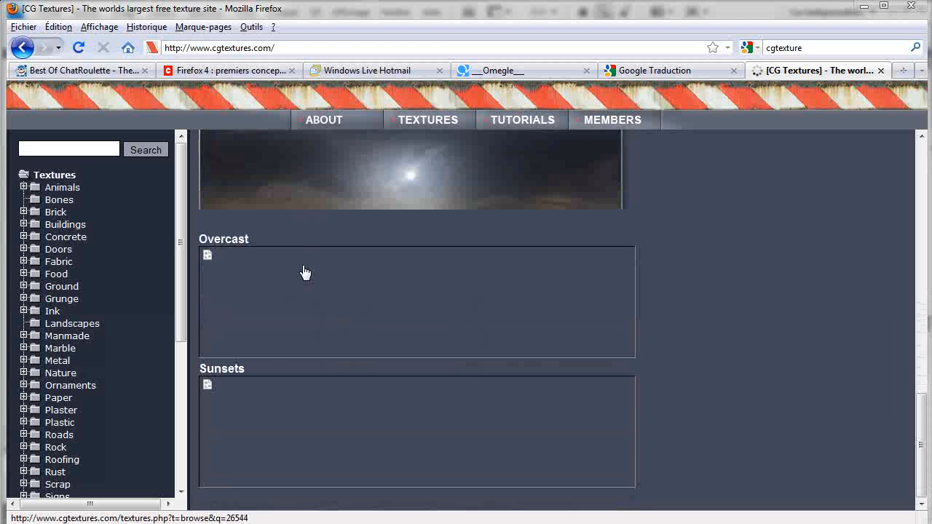
{"action": "scroll", "coordinate": [303, 271], "scroll_direction": "up", "scroll_amount": 18}
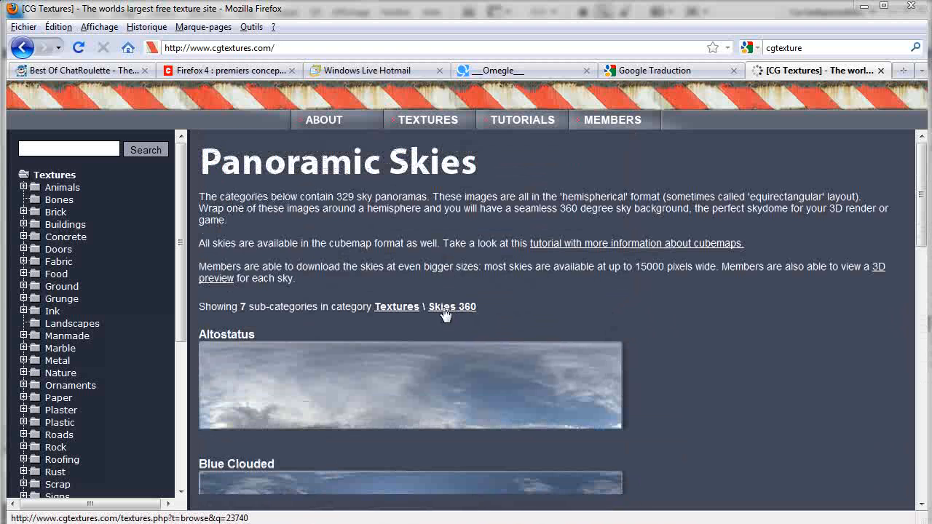
{"action": "left_click", "coordinate": [378, 270]}
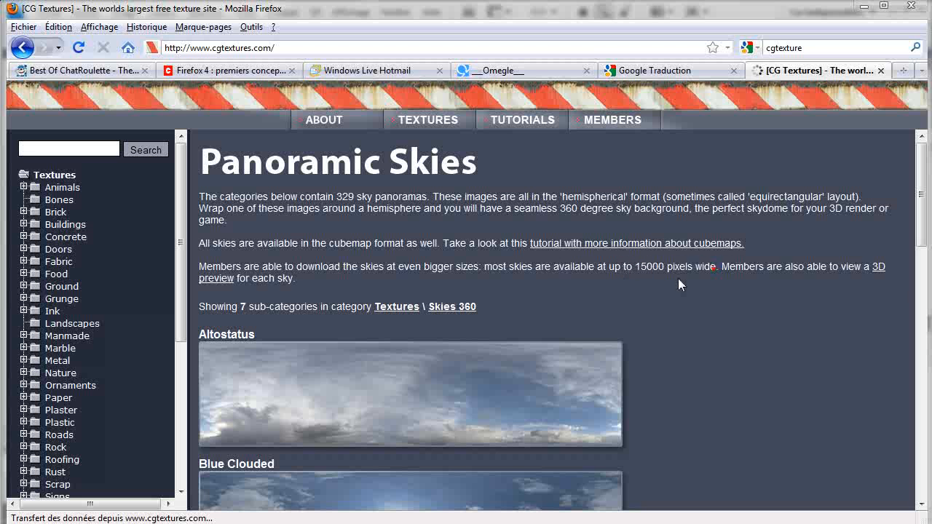
{"action": "left_click_drag", "start_coordinate": [767, 267], "coordinate": [820, 268]}
{"action": "left_click", "coordinate": [853, 252]}
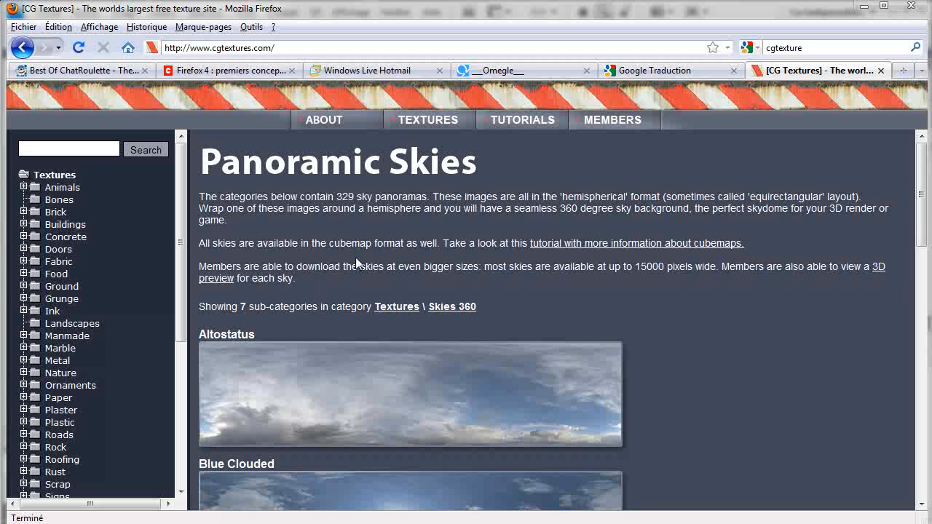
{"action": "scroll", "coordinate": [356, 262], "scroll_direction": "down", "scroll_amount": 12}
{"action": "scroll", "coordinate": [354, 266], "scroll_direction": "down", "scroll_amount": 6}
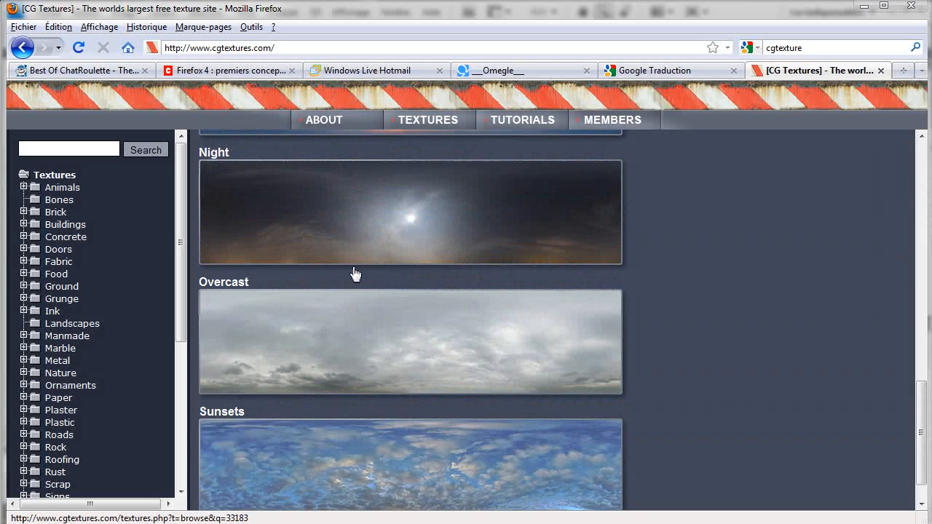
{"action": "scroll", "coordinate": [355, 268], "scroll_direction": "up", "scroll_amount": 10}
Open the Blue Clear sky subcategory and look through its textures.
{"action": "left_click", "coordinate": [416, 217]}
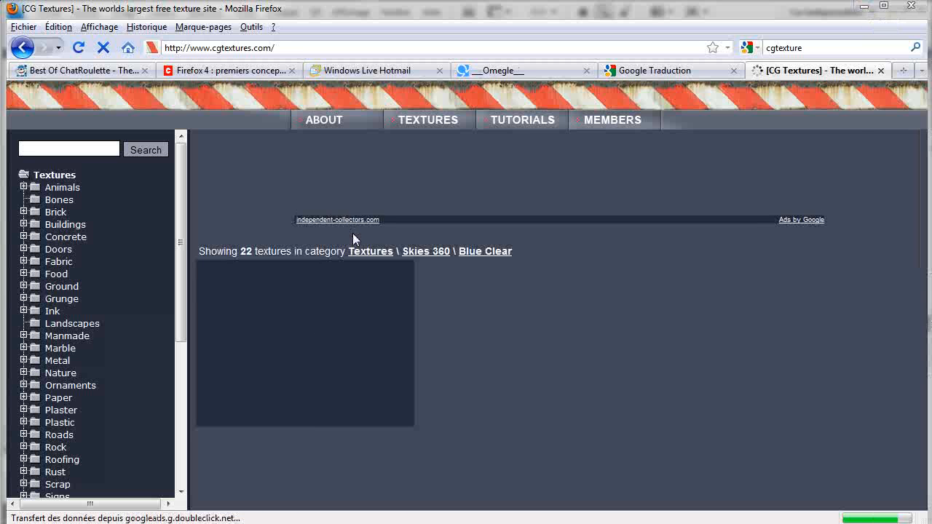
{"action": "scroll", "coordinate": [300, 249], "scroll_direction": "down", "scroll_amount": 16}
{"action": "scroll", "coordinate": [304, 246], "scroll_direction": "up", "scroll_amount": 11}
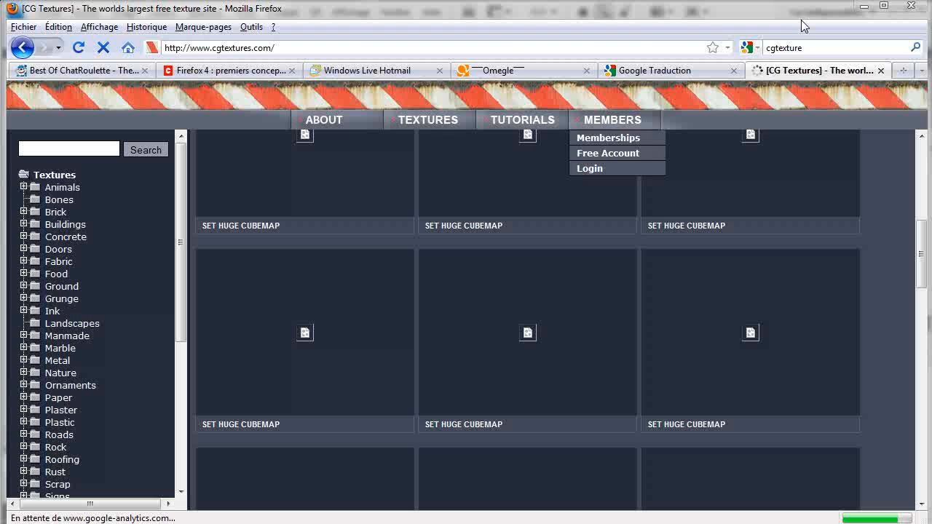
Return to Photoshop and add a Curves adjustment layer with a mild S-curve, placing the highlight point at input 194, output 204.
{"action": "left_click", "coordinate": [864, 6]}
{"action": "left_click", "coordinate": [310, 260]}
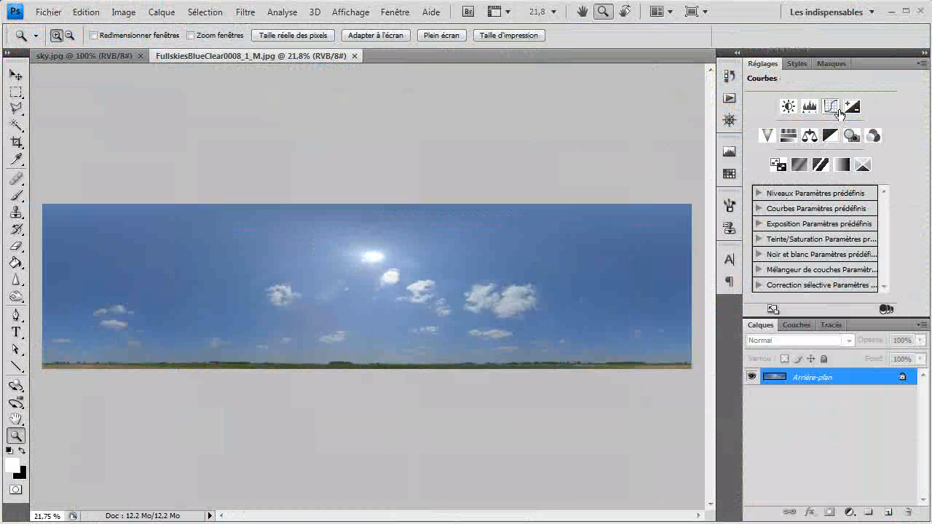
{"action": "left_click", "coordinate": [120, 13]}
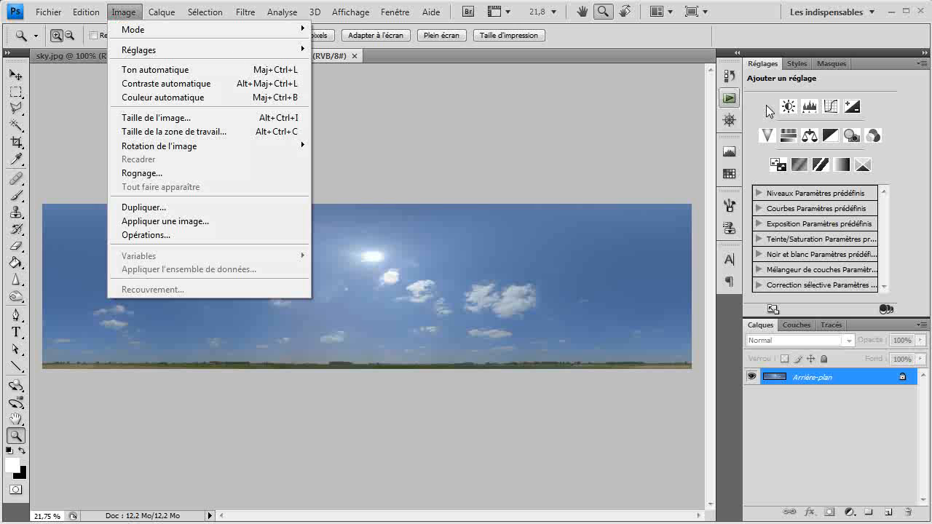
{"action": "left_click", "coordinate": [830, 107]}
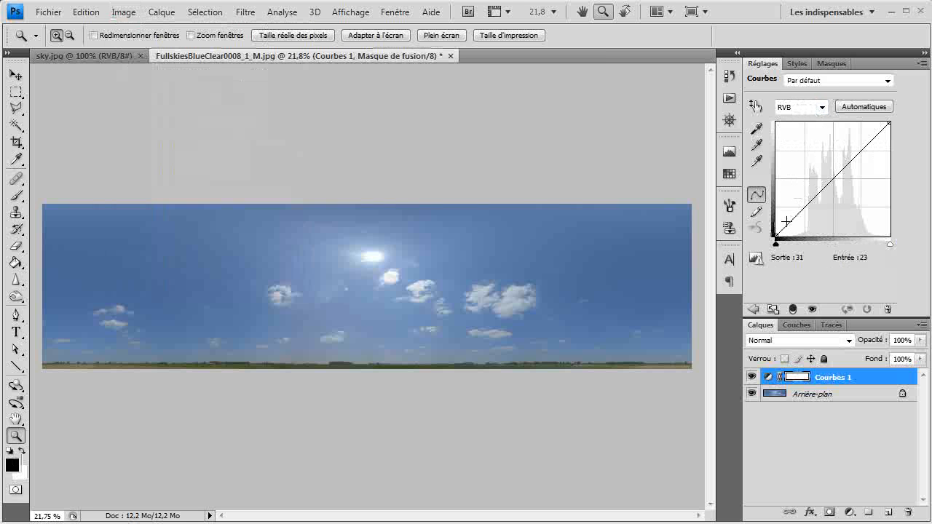
{"action": "left_click_drag", "start_coordinate": [787, 222], "coordinate": [792, 225]}
{"action": "left_click_drag", "start_coordinate": [859, 148], "coordinate": [862, 145]}
Choose the Healing Brush for retouching around the sun and enlarge its brush to 250 px.
{"action": "left_click_drag", "start_coordinate": [333, 242], "coordinate": [353, 269]}
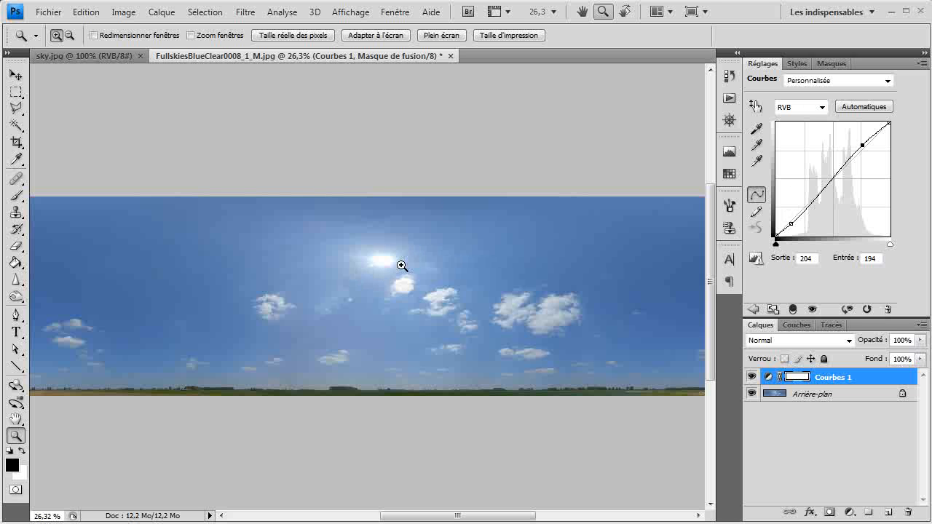
{"action": "mouse_move", "coordinate": [387, 263]}
{"action": "left_mouse_down"}
{"action": "mouse_move", "coordinate": [391, 273]}
{"action": "mouse_move", "coordinate": [364, 272]}
{"action": "mouse_move", "coordinate": [387, 267]}
{"action": "left_mouse_up"}
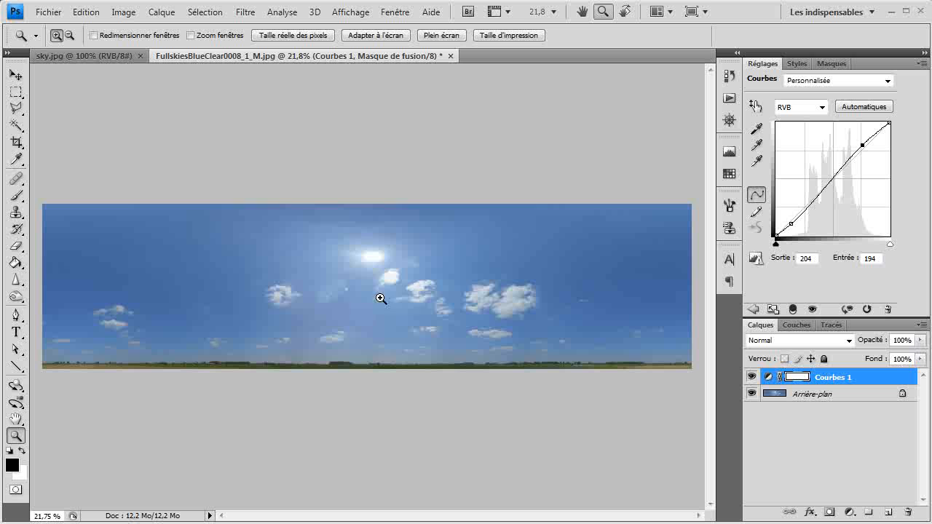
{"action": "left_click_drag", "start_coordinate": [361, 270], "coordinate": [354, 293]}
{"action": "key", "text": "s"}
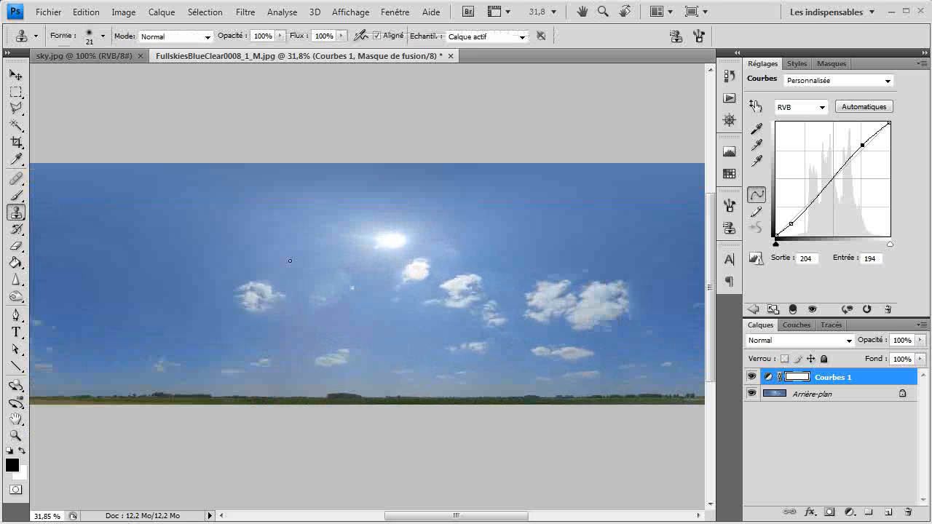
{"action": "left_click_drag", "start_coordinate": [16, 179], "coordinate": [49, 191]}
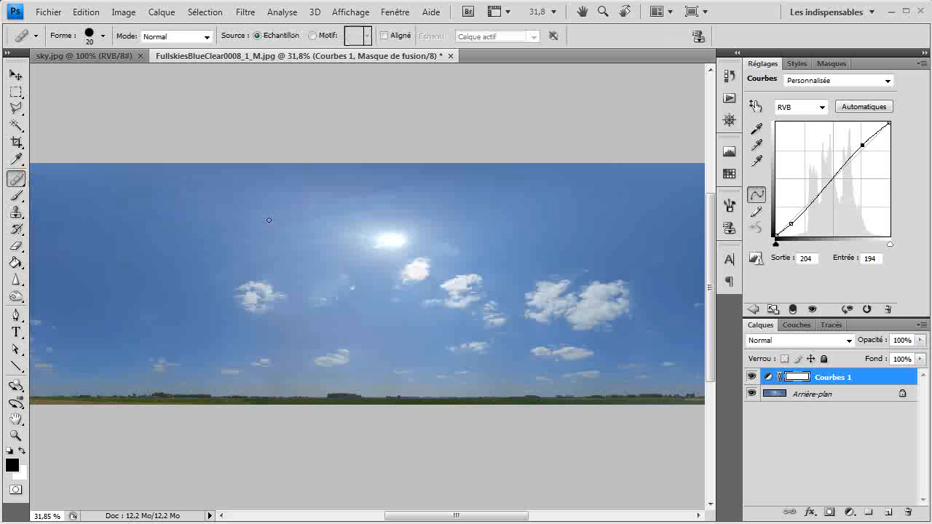
{"action": "key", "text": "bracketright"}
{"action": "key", "text": "bracketright"}
{"action": "key", "text": "bracketright"}
{"action": "key", "text": "bracketright"}
{"action": "key", "text": "bracketright"}
{"action": "key", "text": "bracketright"}
{"action": "key", "text": "s"}
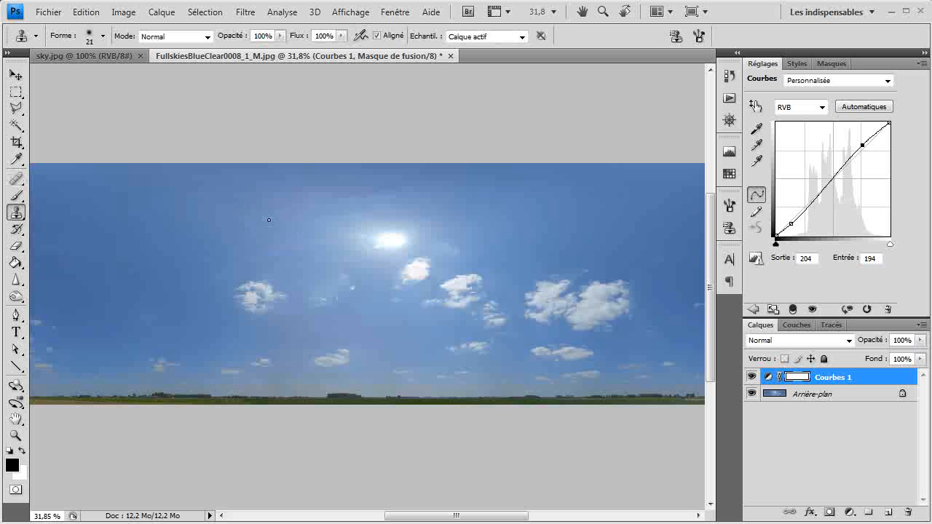
{"action": "key", "text": "j"}
Try to heal the sun with the Curves layer active, and select the Arrière-plan layer for healing.
{"action": "left_click", "coordinate": [163, 221], "text": "alt"}
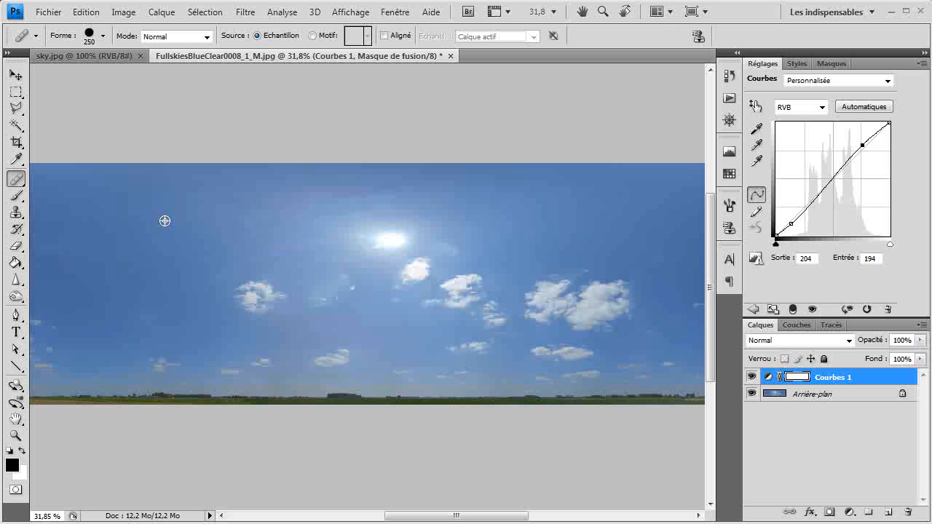
{"action": "left_click", "coordinate": [379, 238]}
{"action": "left_click", "coordinate": [828, 399]}
{"action": "key", "text": "x"}
{"action": "key", "text": "s"}
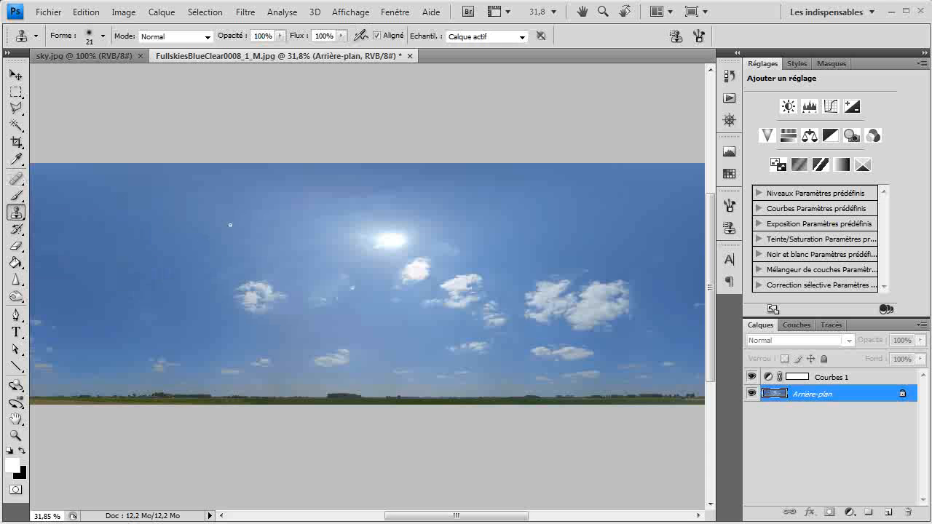
{"action": "key", "text": "j"}
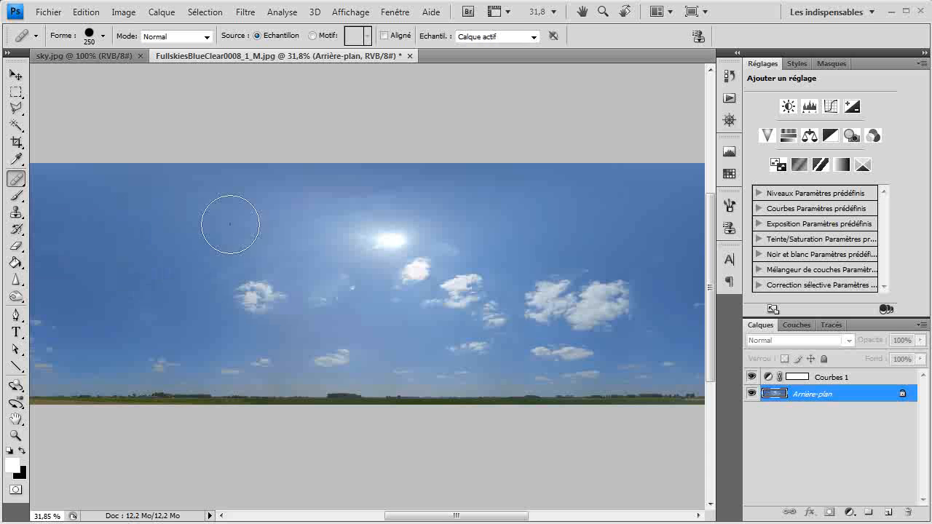
Remove the bright sun disc from the background by healing over it with clear sky sampled beside it.
{"action": "left_click", "coordinate": [384, 235]}
{"action": "left_click", "coordinate": [253, 245], "text": "alt"}
{"action": "left_click", "coordinate": [373, 235]}
{"action": "left_click", "coordinate": [358, 251]}
{"action": "left_click", "coordinate": [416, 226]}
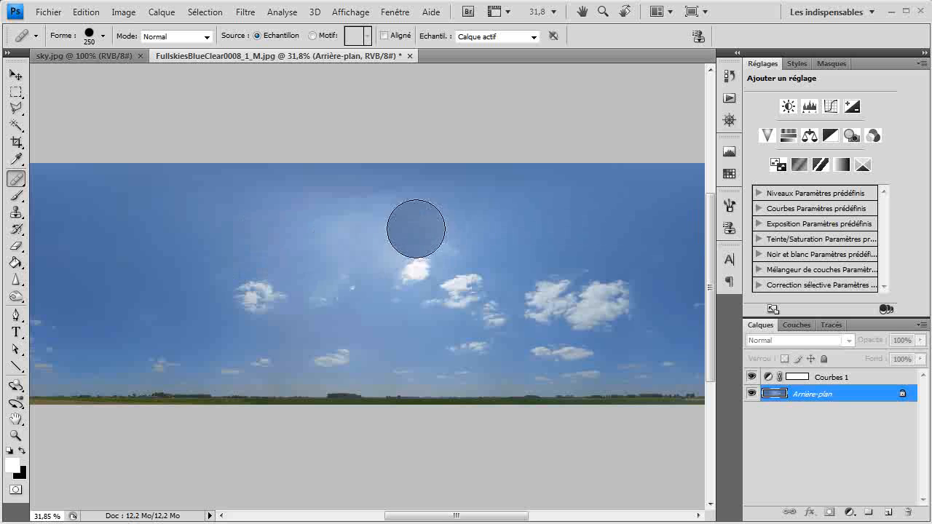
{"action": "left_click", "coordinate": [461, 234]}
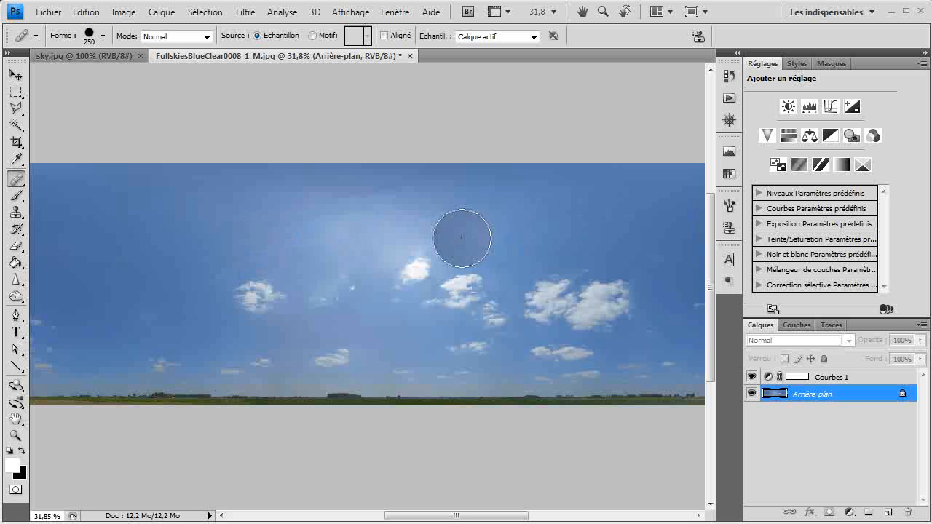
Heal away the bright cloud just below the former sun position using sampled clear sky.
{"action": "left_click", "coordinate": [187, 258], "text": "alt"}
{"action": "left_click", "coordinate": [367, 275]}
{"action": "left_click", "coordinate": [413, 272]}
{"action": "left_click", "coordinate": [194, 291], "text": "alt"}
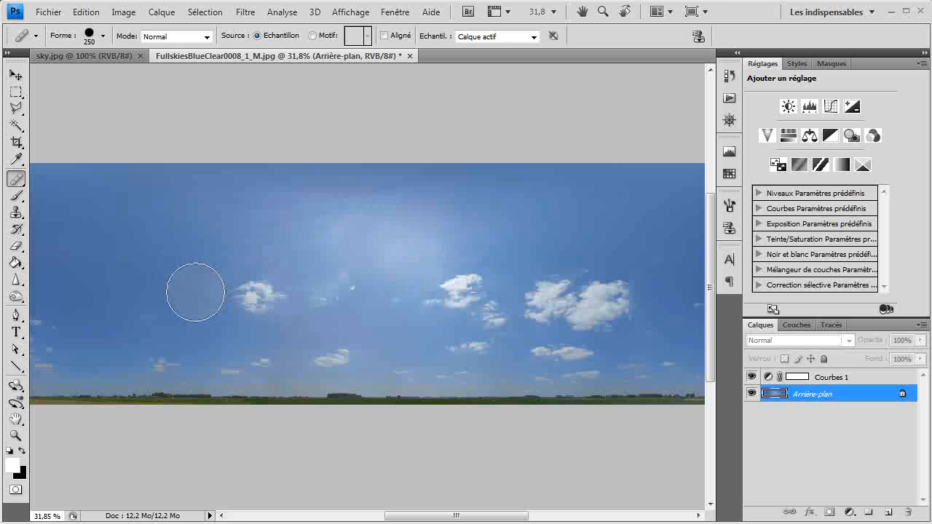
Heal a copy of the large cloud into the area below the former sun, and undo the last extra stroke.
{"action": "left_click", "coordinate": [576, 314]}
{"action": "key", "text": "s"}
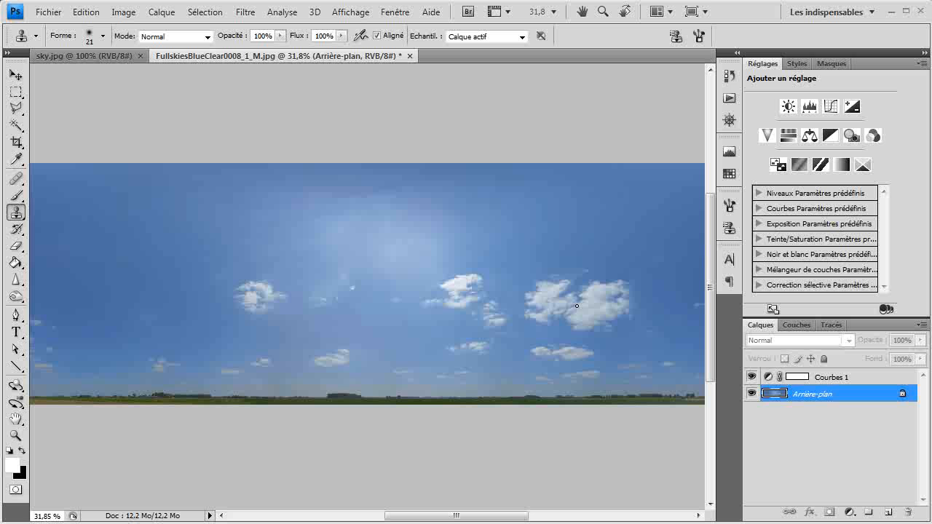
{"action": "key", "text": "j"}
{"action": "left_click", "coordinate": [584, 308], "text": "alt"}
{"action": "mouse_move", "coordinate": [456, 283]}
{"action": "left_mouse_down"}
{"action": "mouse_move", "coordinate": [391, 272]}
{"action": "mouse_move", "coordinate": [337, 279]}
{"action": "mouse_move", "coordinate": [415, 300]}
{"action": "left_mouse_up"}
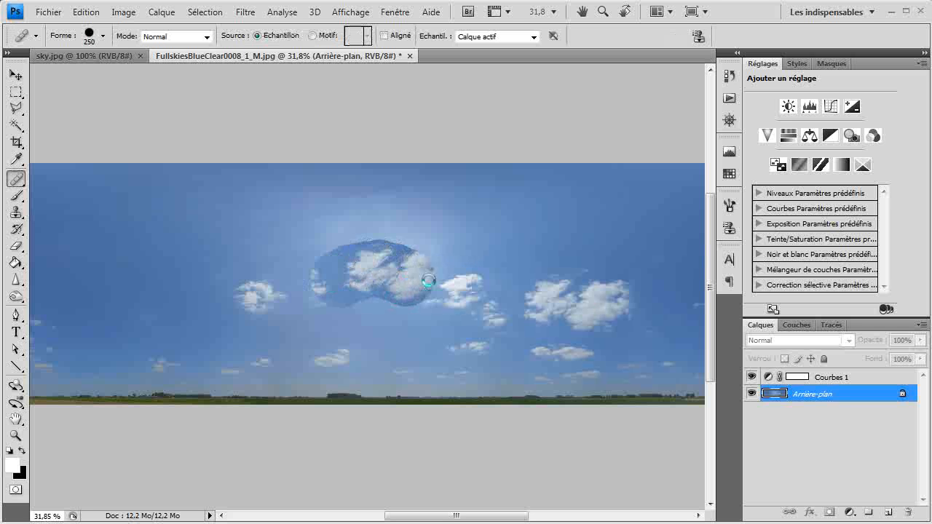
{"action": "left_click", "coordinate": [421, 257]}
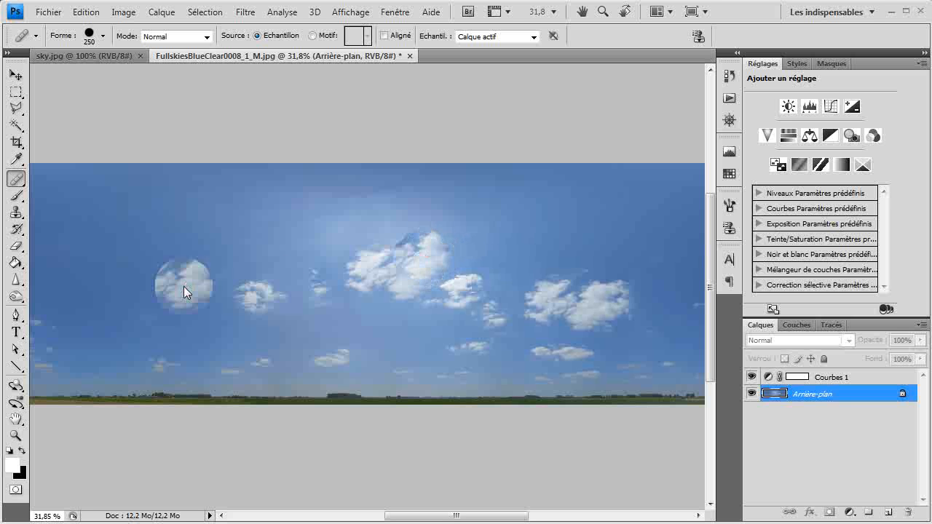
{"action": "key", "text": "ctrl+z"}
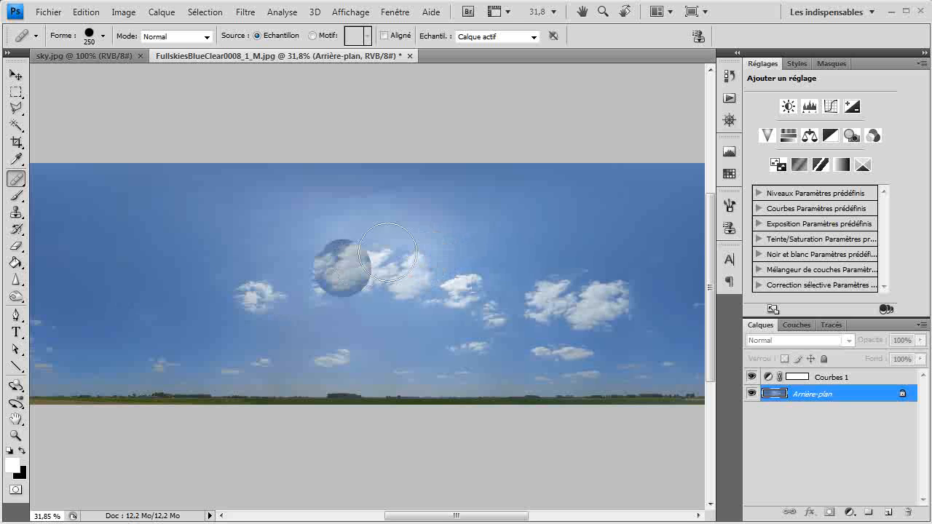
Build up the added cloud with a softer Healing Brush edge, and make the brush edge hard again.
{"action": "key", "text": "shift+bracketleft"}
{"action": "key", "text": "shift+bracketleft"}
{"action": "key", "text": "shift+bracketleft"}
{"action": "key", "text": "shift+bracketleft"}
{"action": "left_click", "coordinate": [412, 255]}
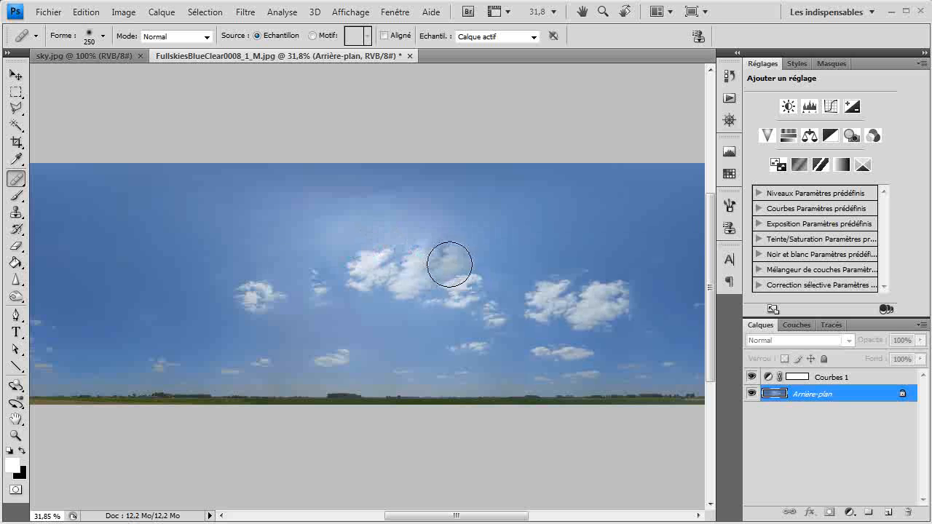
{"action": "left_click", "coordinate": [443, 265]}
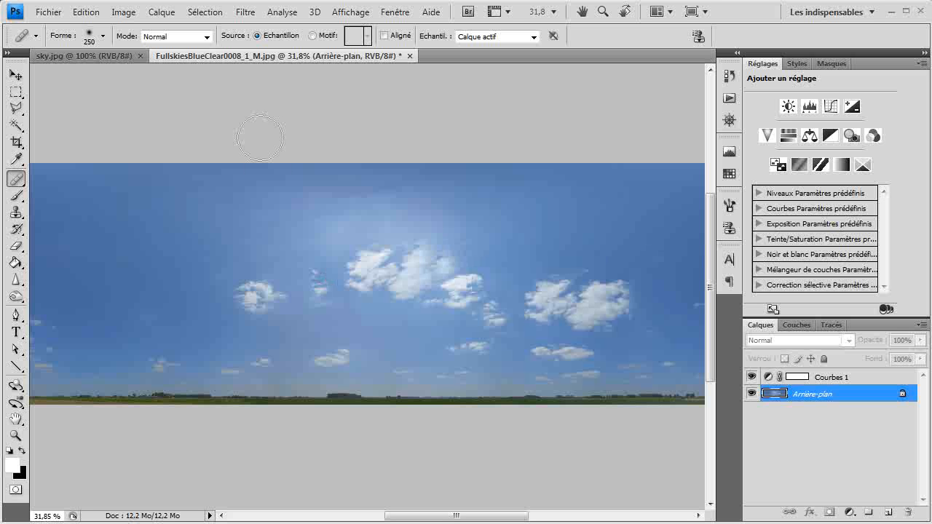
{"action": "left_click", "coordinate": [484, 198]}
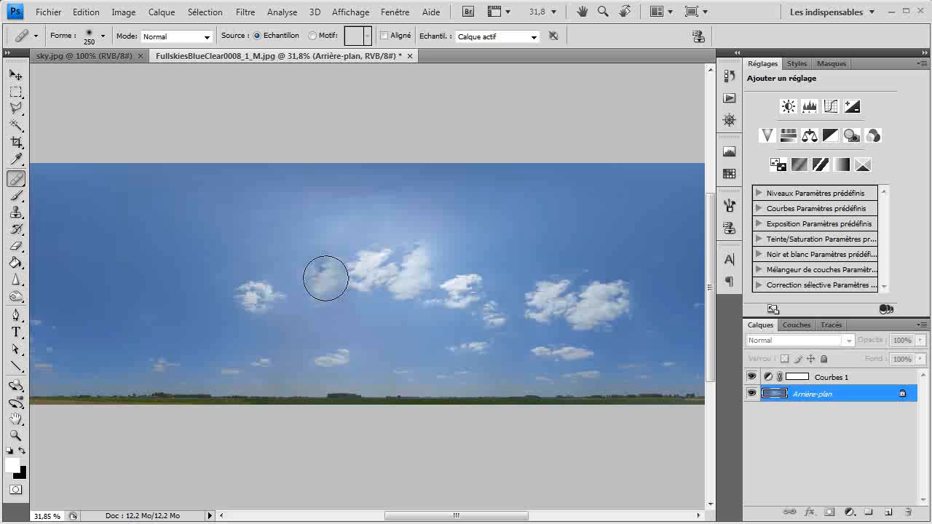
{"action": "key", "text": "shift+bracketright"}
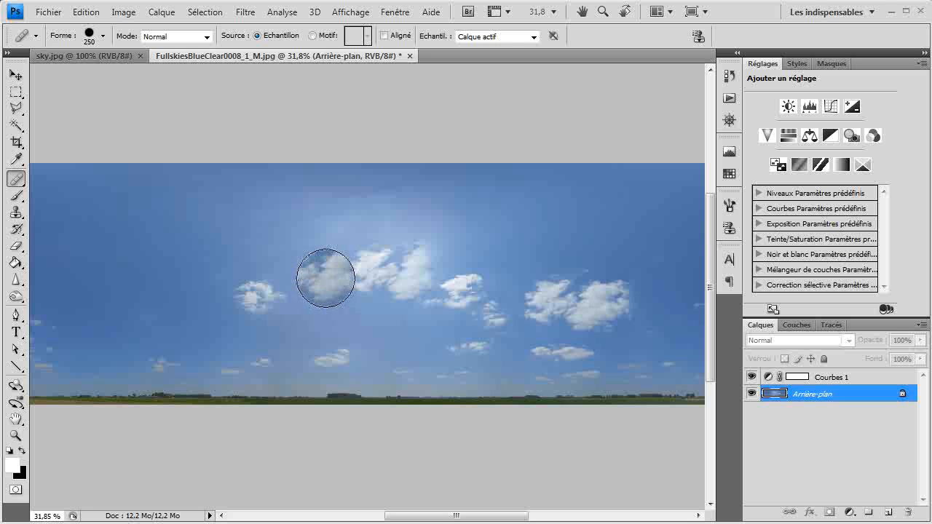
Heal away the left part of the added cloud beside the large cloud using sampled clear sky, and undo the last extra stroke.
{"action": "left_click", "coordinate": [254, 259], "text": "alt"}
{"action": "left_click", "coordinate": [317, 287]}
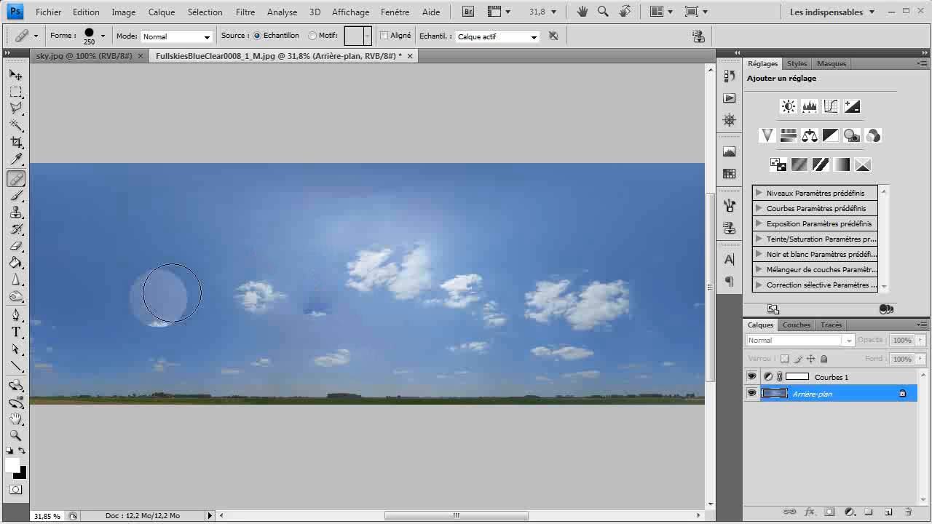
{"action": "left_click", "coordinate": [288, 326], "text": "alt"}
{"action": "left_click", "coordinate": [319, 316]}
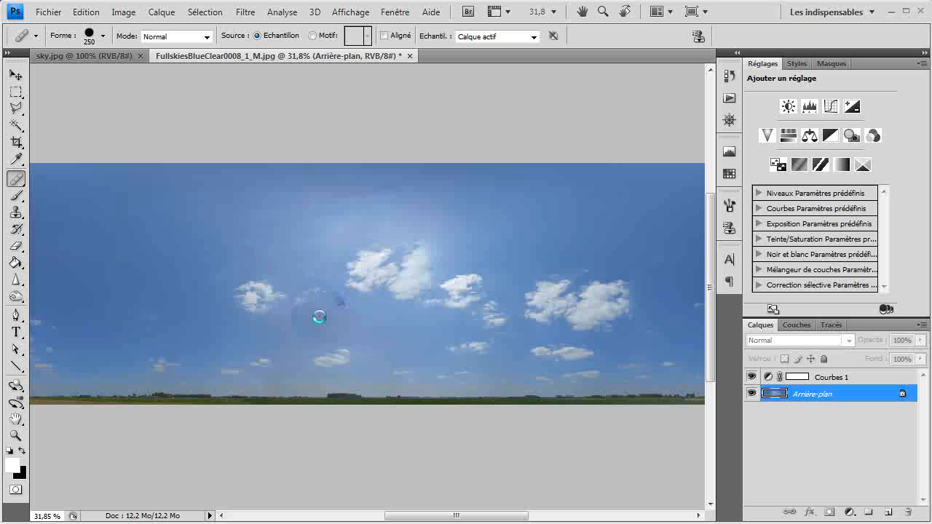
{"action": "left_click", "coordinate": [371, 321], "text": "alt"}
{"action": "left_click", "coordinate": [314, 306]}
{"action": "left_click", "coordinate": [382, 325], "text": "alt"}
{"action": "left_click", "coordinate": [300, 304]}
{"action": "left_click", "coordinate": [260, 318]}
{"action": "key", "text": "ctrl+z"}
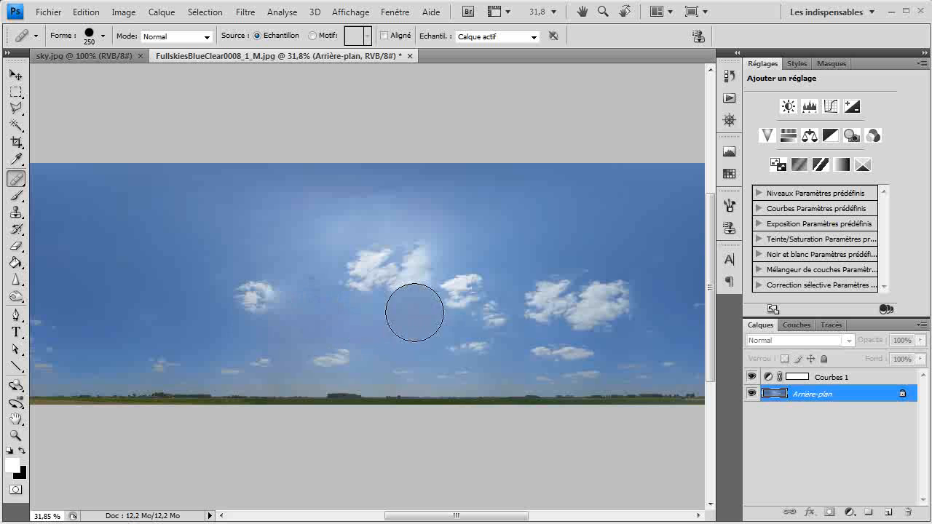
Reduce the Healing Brush size to 100 px to touch up the remaining marks beside the small cloud.
{"action": "key", "text": "bracketleft"}
{"action": "key", "text": "bracketleft"}
{"action": "key", "text": "bracketleft"}
{"action": "key", "text": "bracketleft"}
{"action": "key", "text": "bracketleft"}
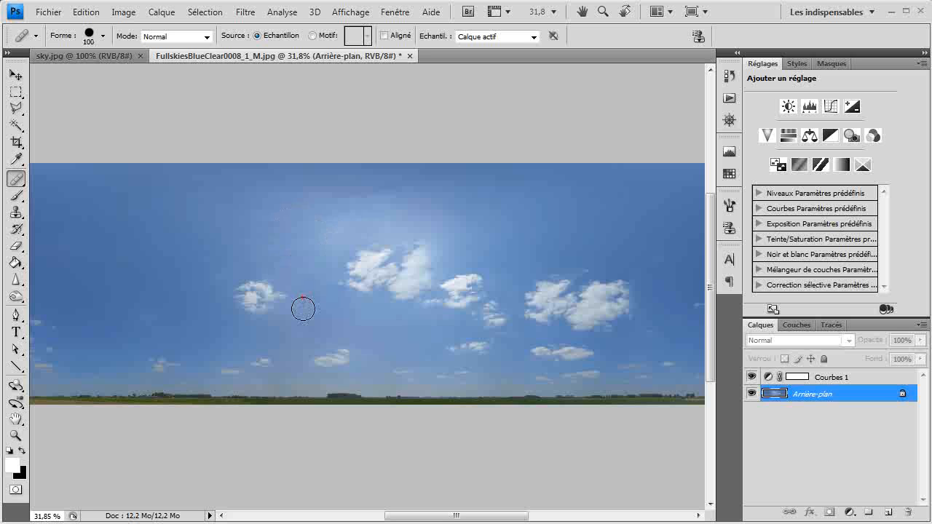
Raise the blue channel in the existing Curves adjustment layer from input 109 to output 128.
{"action": "key", "text": "z"}
{"action": "right_click", "coordinate": [464, 267]}
{"action": "left_click", "coordinate": [482, 277]}
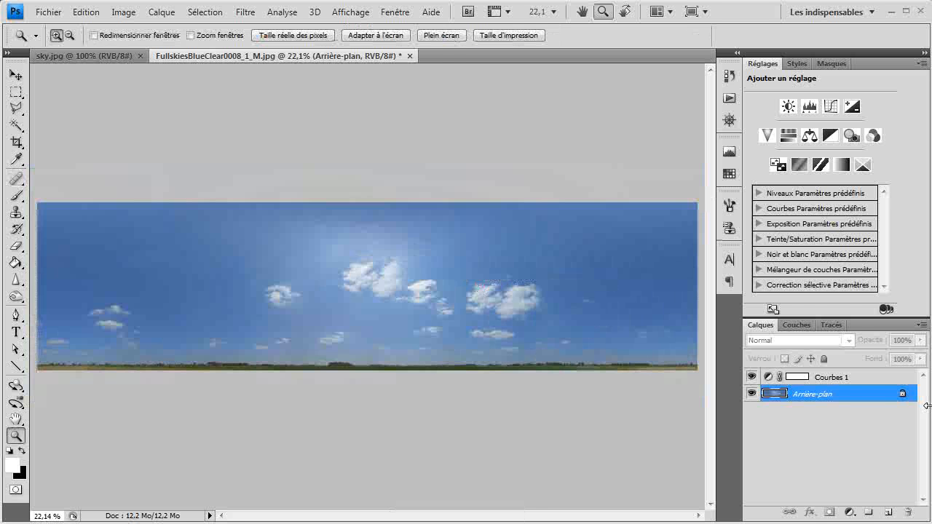
{"action": "left_click", "coordinate": [861, 382]}
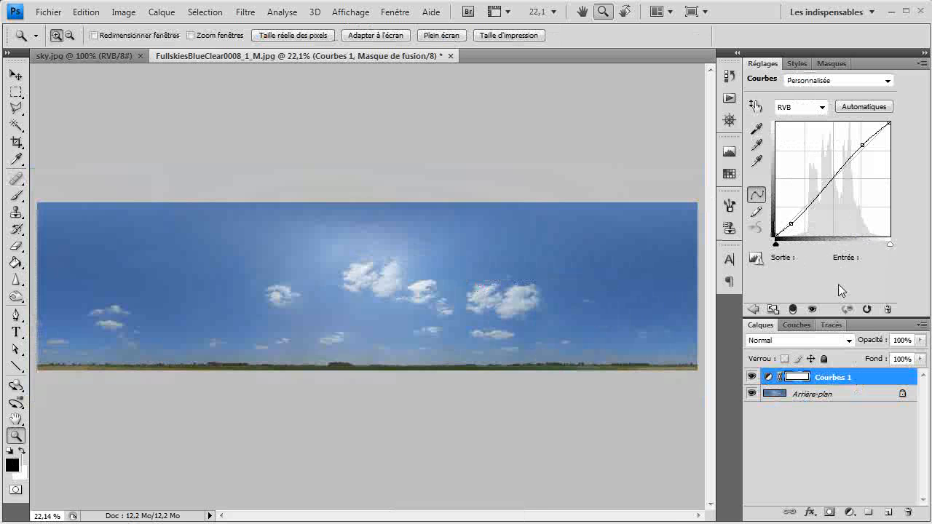
{"action": "left_click", "coordinate": [822, 107]}
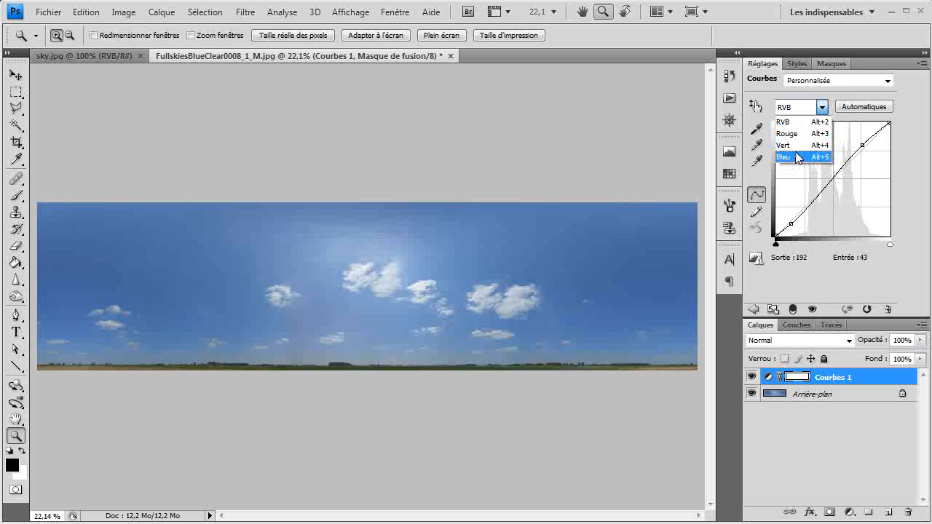
{"action": "left_click", "coordinate": [783, 156]}
{"action": "left_click_drag", "start_coordinate": [826, 185], "coordinate": [824, 178]}
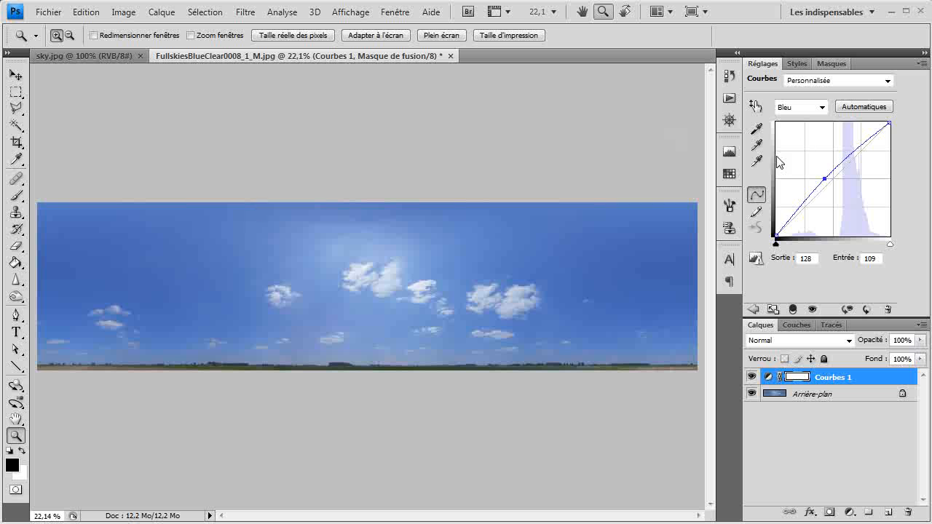
Create a new layer and fill a full-width rectangular strip over the upper third of the sky with black.
{"action": "key", "text": "ctrl+shift+n"}
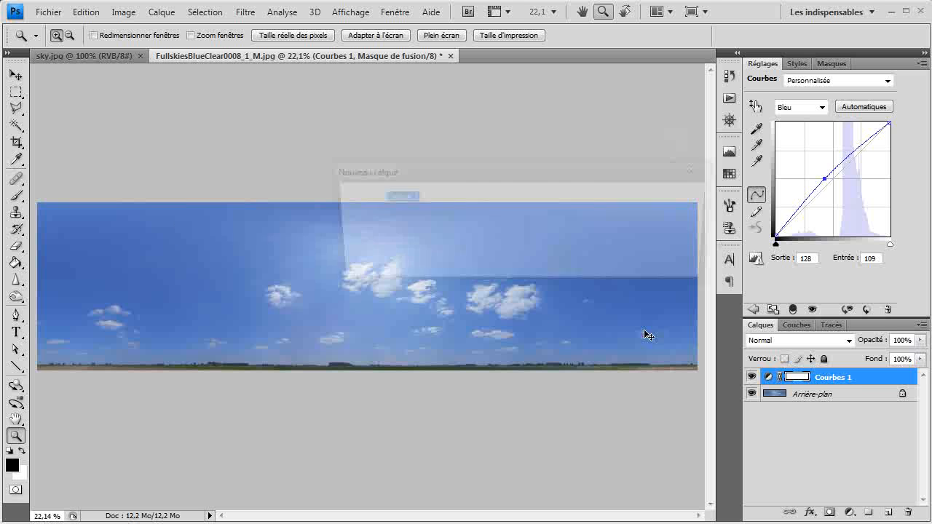
{"action": "key", "text": "Return"}
{"action": "key", "text": "x"}
{"action": "key", "text": "m"}
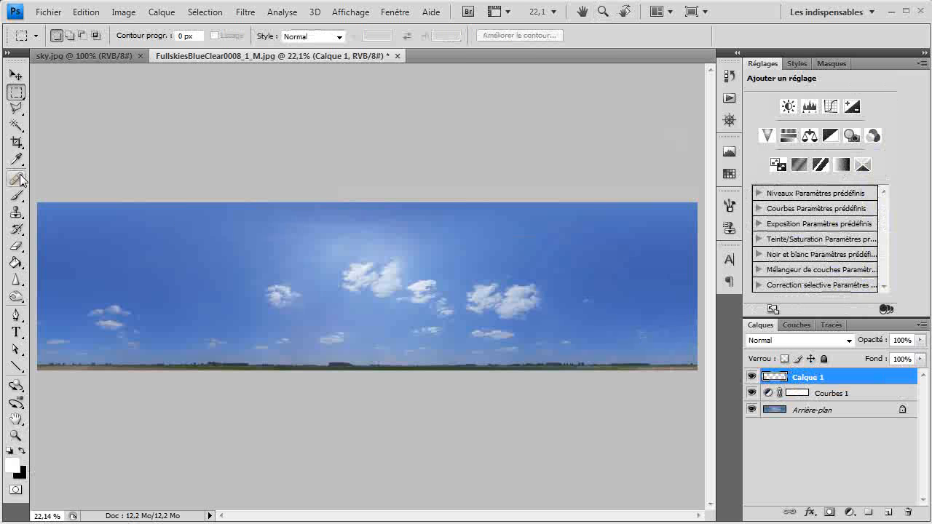
{"action": "left_click_drag", "start_coordinate": [36, 204], "coordinate": [760, 255]}
{"action": "key", "text": "x"}
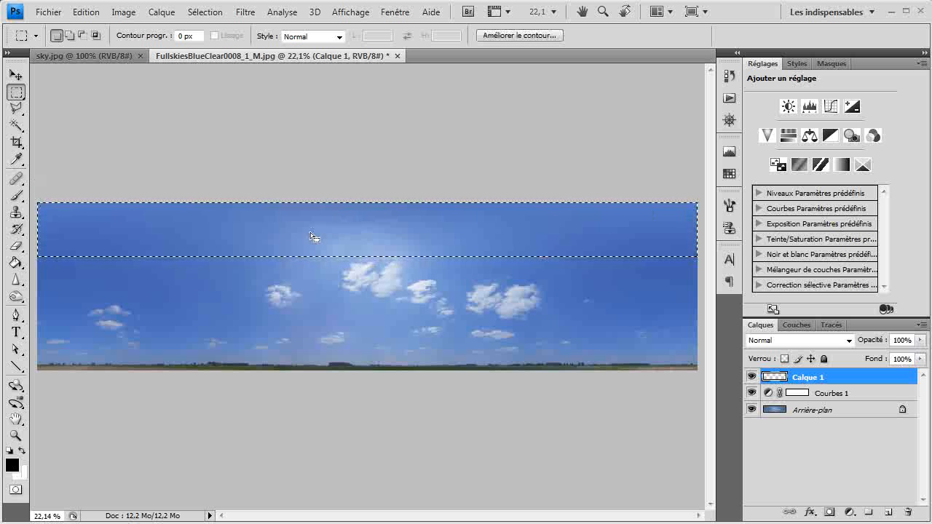
{"action": "key", "text": "g"}
{"action": "left_click", "coordinate": [303, 231]}
{"action": "key", "text": "ctrl+d"}
Try different blend modes on the black strip layer and set it to Lumière tamisée.
{"action": "left_click", "coordinate": [799, 341]}
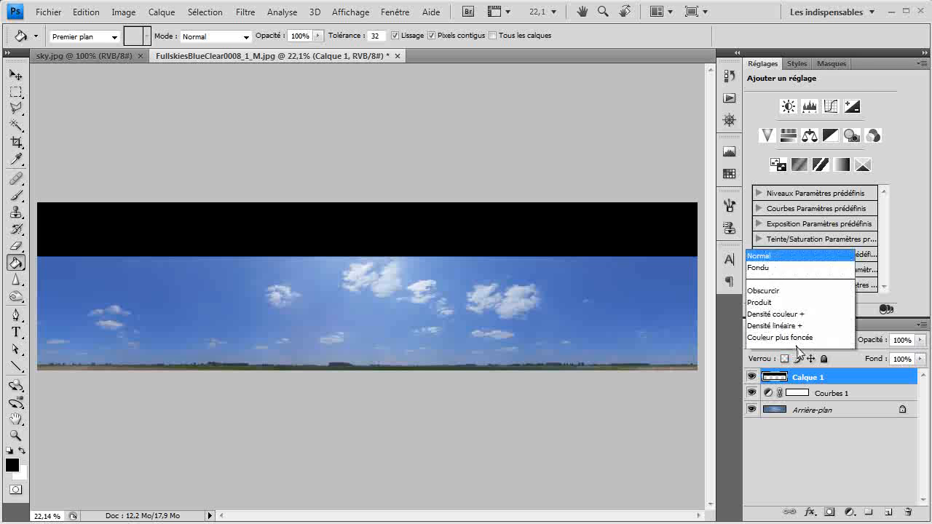
{"action": "left_click", "coordinate": [783, 86]}
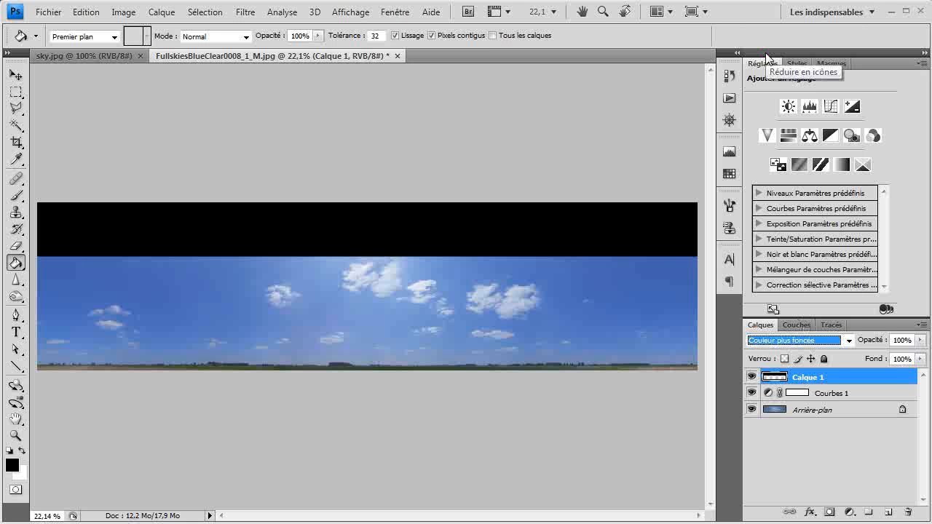
{"action": "key", "text": "Down"}
{"action": "key", "text": "Down"}
{"action": "key", "text": "Down"}
{"action": "key", "text": "Down"}
{"action": "key", "text": "Down"}
{"action": "key", "text": "Down"}
{"action": "key", "text": "Down"}
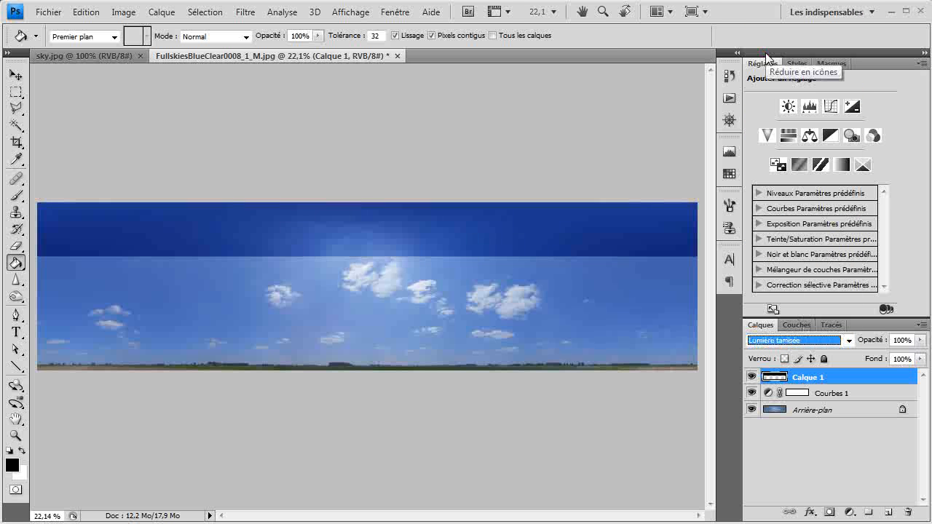
{"action": "key", "text": "Down"}
{"action": "key", "text": "Down"}
{"action": "key", "text": "Down"}
{"action": "key", "text": "Down"}
{"action": "key", "text": "Down"}
{"action": "key", "text": "Down"}
{"action": "key", "text": "Down"}
{"action": "key", "text": "Down"}
{"action": "key", "text": "Up"}
{"action": "key", "text": "Up"}
{"action": "key", "text": "Up"}
{"action": "key", "text": "Up"}
{"action": "key", "text": "Up"}
{"action": "key", "text": "Up"}
{"action": "key", "text": "Up"}
{"action": "key", "text": "Up"}
{"action": "key", "text": "Up"}
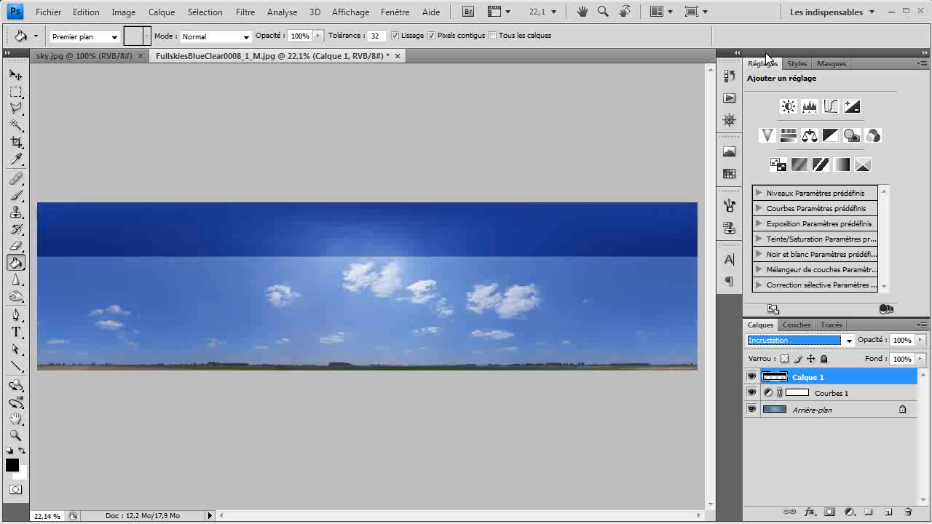
{"action": "key", "text": "Down"}
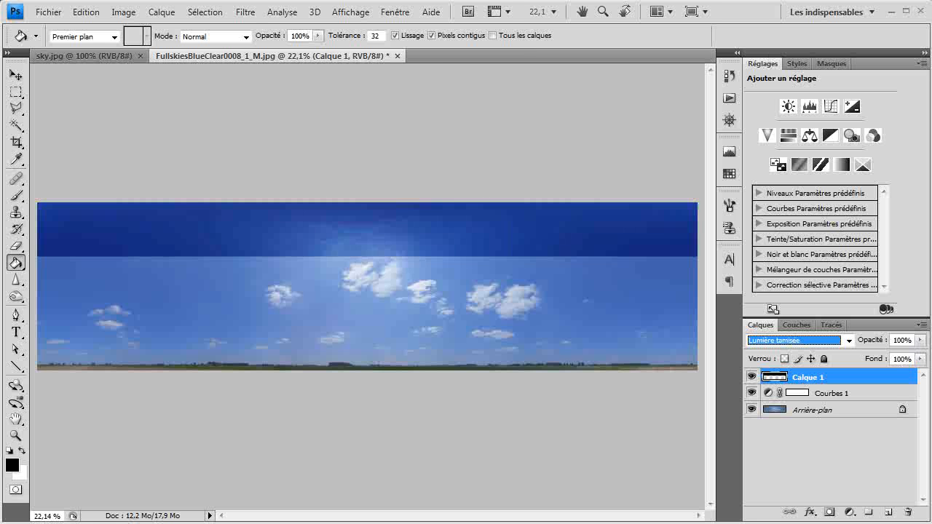
Apply a Flou gaussien with a radius of about 206.7 pixels to soften the edge of the dark strip.
{"action": "left_click", "coordinate": [246, 12]}
{"action": "mouse_move", "coordinate": [277, 138]}
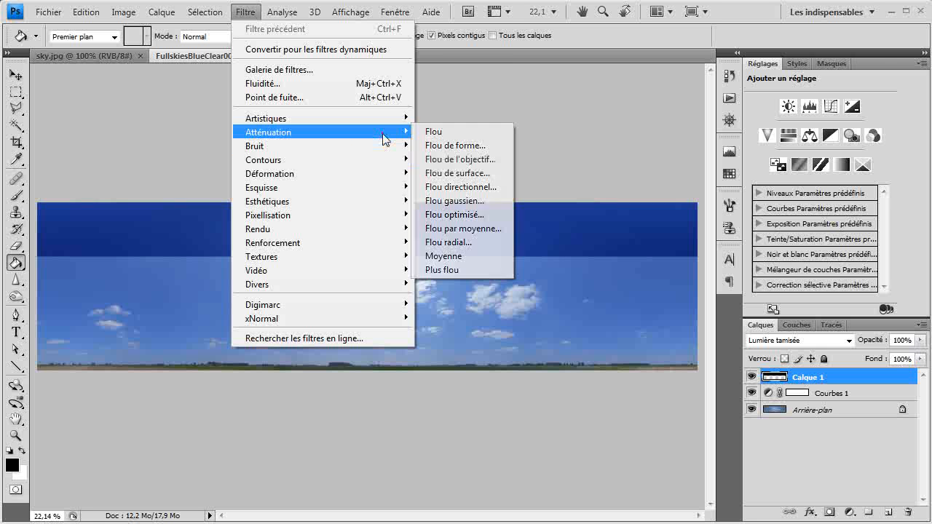
{"action": "left_click", "coordinate": [451, 201]}
{"action": "left_click_drag", "start_coordinate": [857, 395], "coordinate": [895, 393]}
{"action": "left_click_drag", "start_coordinate": [894, 392], "coordinate": [900, 390]}
{"action": "left_click", "coordinate": [914, 392]}
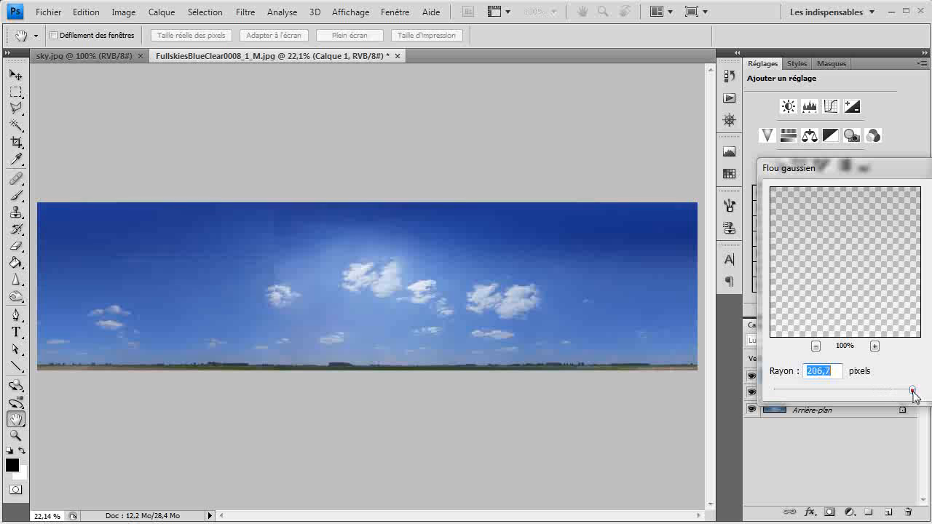
{"action": "key", "text": "Return"}
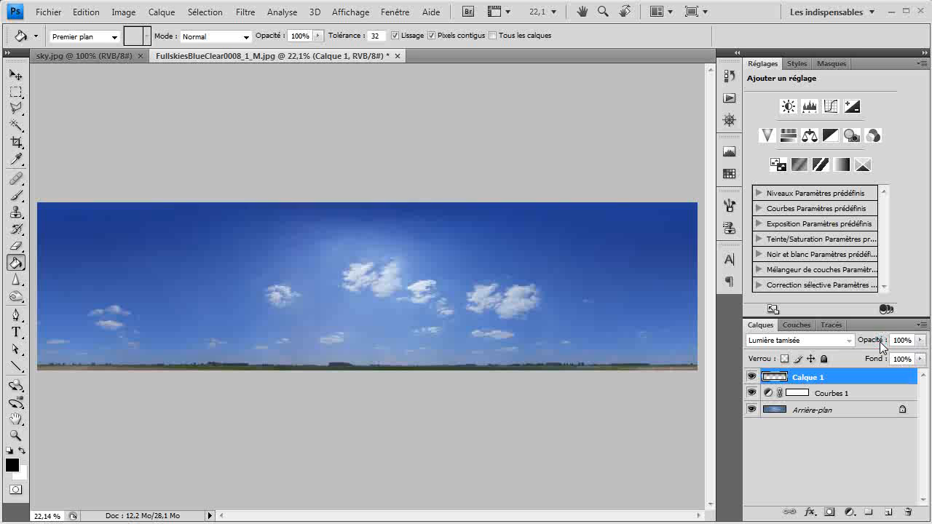
Lower the opacity of the blurred dark strip layer to 78%.
{"action": "left_click_drag", "start_coordinate": [880, 346], "coordinate": [856, 348]}
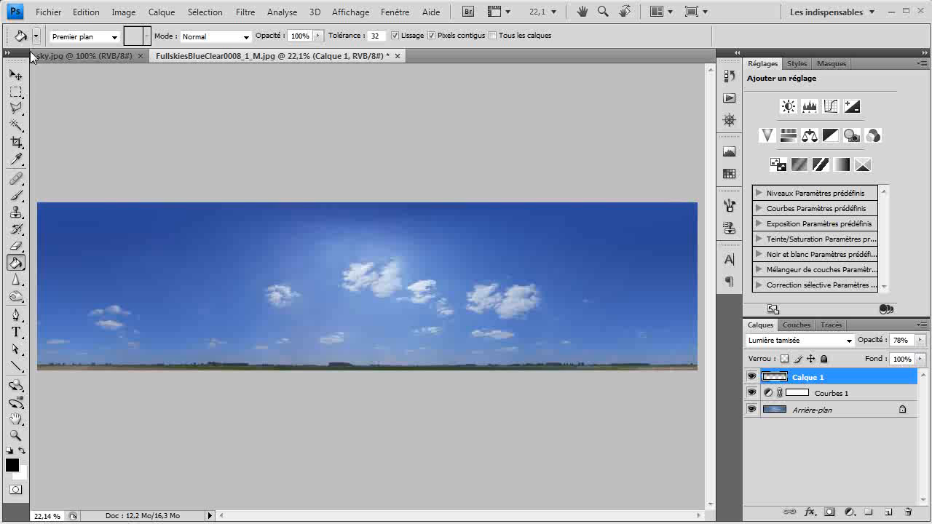
{"action": "left_click", "coordinate": [15, 75]}
{"action": "scroll", "coordinate": [331, 266], "scroll_direction": "up", "scroll_amount": 1, "text": "alt"}
{"action": "scroll", "coordinate": [332, 266], "scroll_direction": "down", "scroll_amount": 1, "text": "alt"}
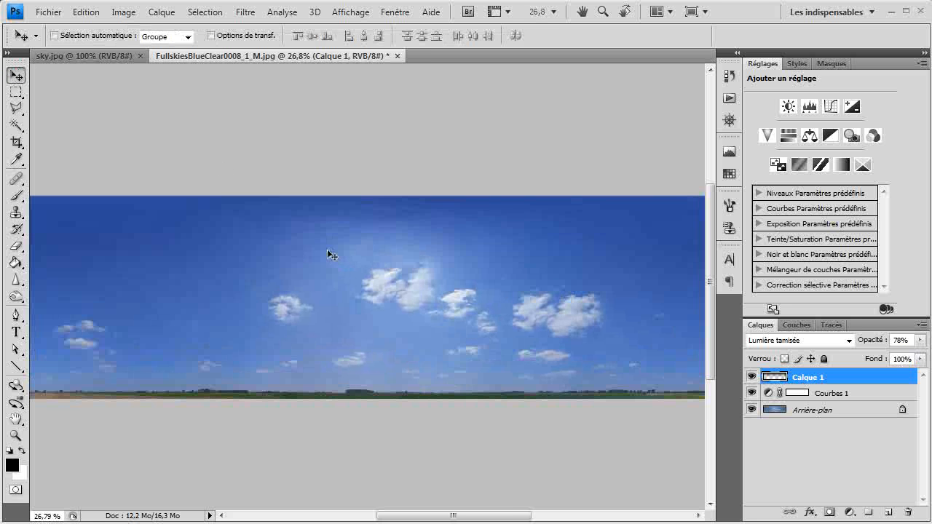
{"action": "left_click", "coordinate": [123, 11]}
{"action": "mouse_move", "coordinate": [129, 50]}
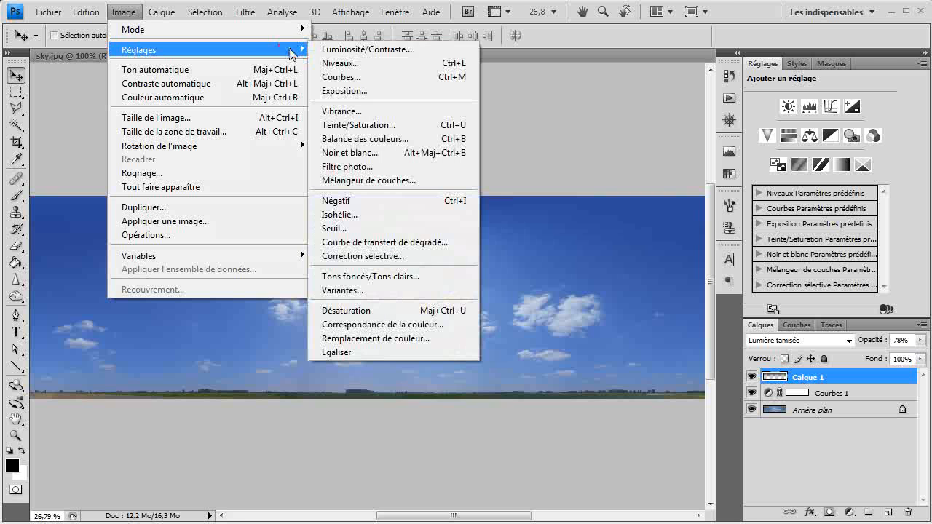
{"action": "left_click", "coordinate": [375, 110]}
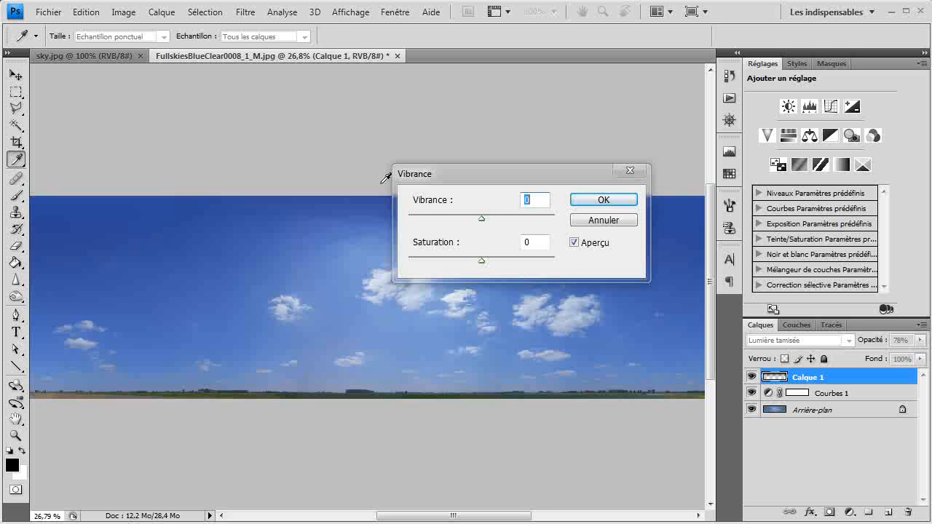
{"action": "left_click_drag", "start_coordinate": [483, 223], "coordinate": [499, 263]}
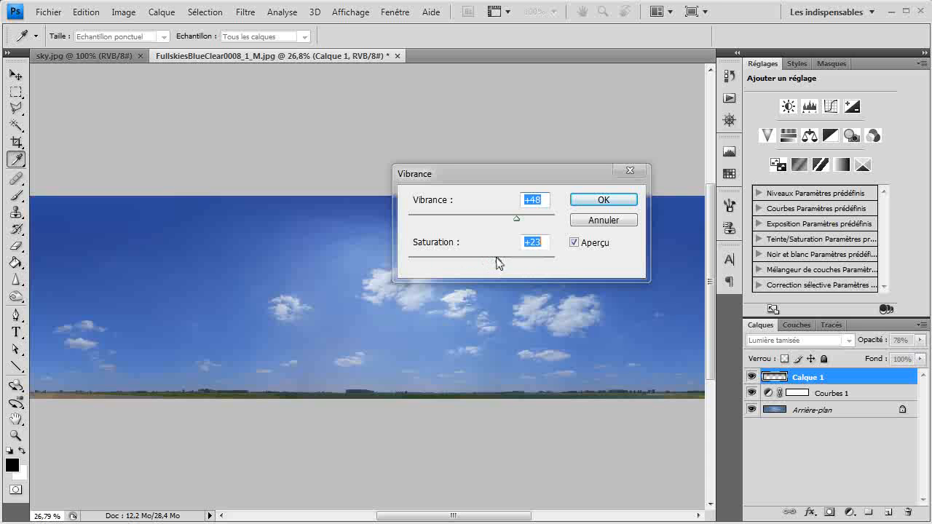
{"action": "left_click", "coordinate": [599, 221]}
Apply a Vibrance adjustment to the Arrière-plan layer with vibrance +40 and saturation +8.
{"action": "key", "text": "v"}
{"action": "left_click", "coordinate": [791, 410]}
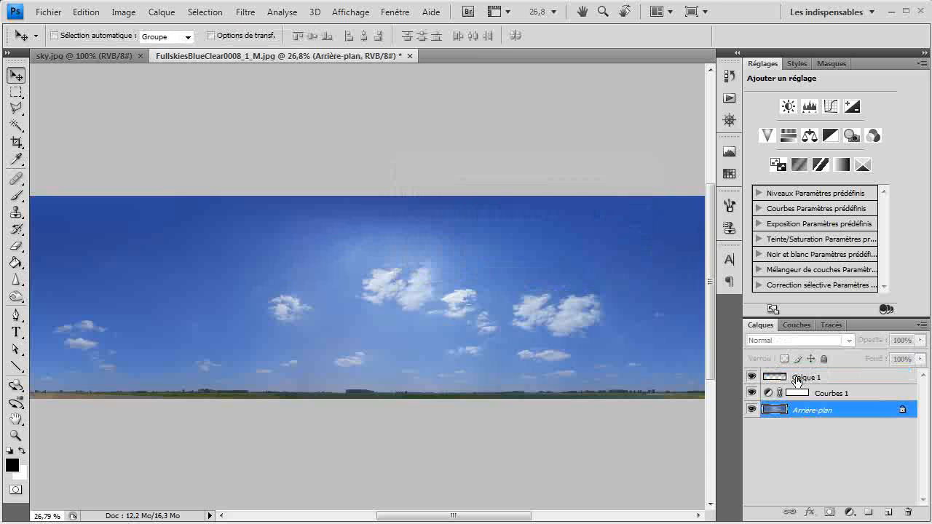
{"action": "left_click", "coordinate": [124, 13]}
{"action": "mouse_move", "coordinate": [179, 51]}
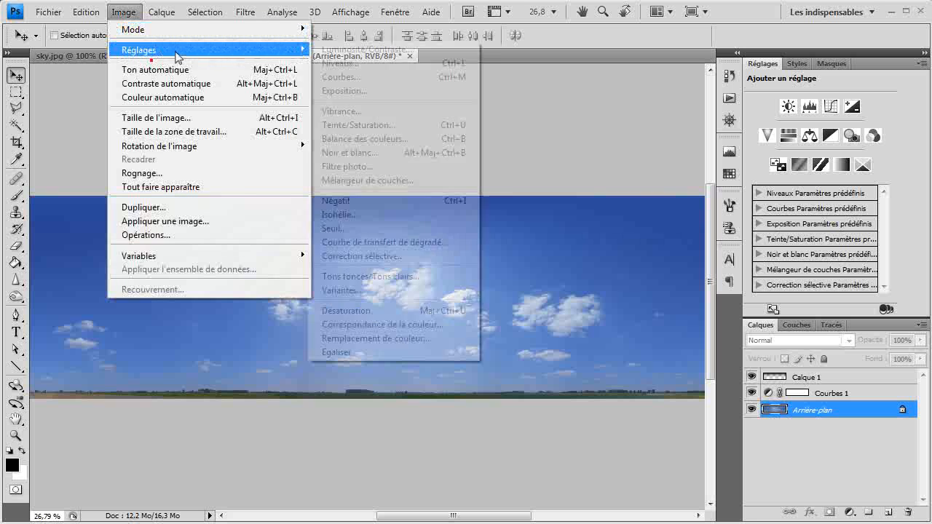
{"action": "left_click", "coordinate": [371, 110]}
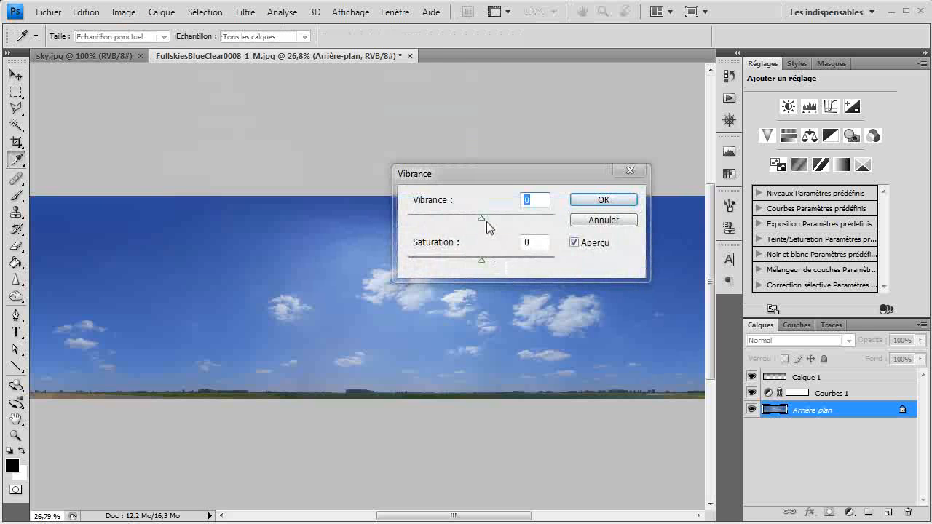
{"action": "mouse_move", "coordinate": [504, 224]}
{"action": "left_mouse_down"}
{"action": "mouse_move", "coordinate": [489, 225]}
{"action": "mouse_move", "coordinate": [514, 229]}
{"action": "left_mouse_up"}
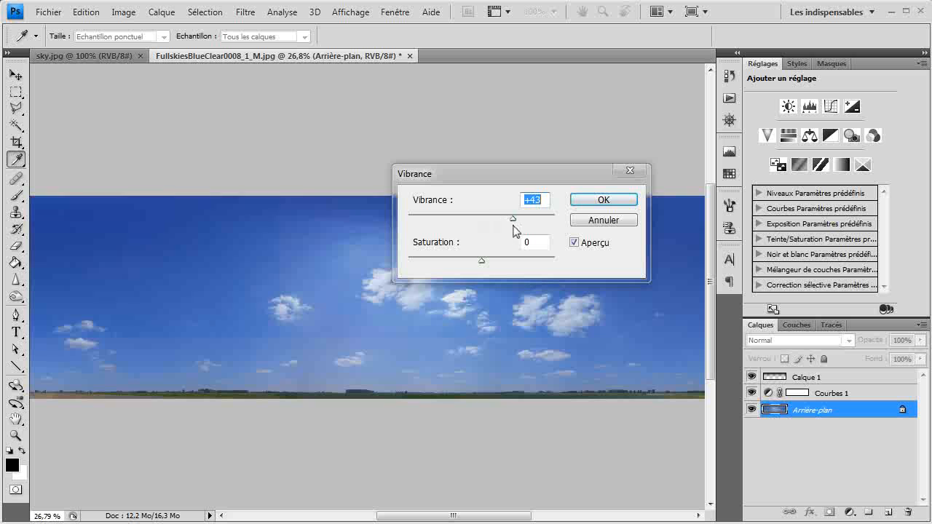
{"action": "left_click_drag", "start_coordinate": [484, 262], "coordinate": [487, 262]}
{"action": "left_click", "coordinate": [536, 199]}
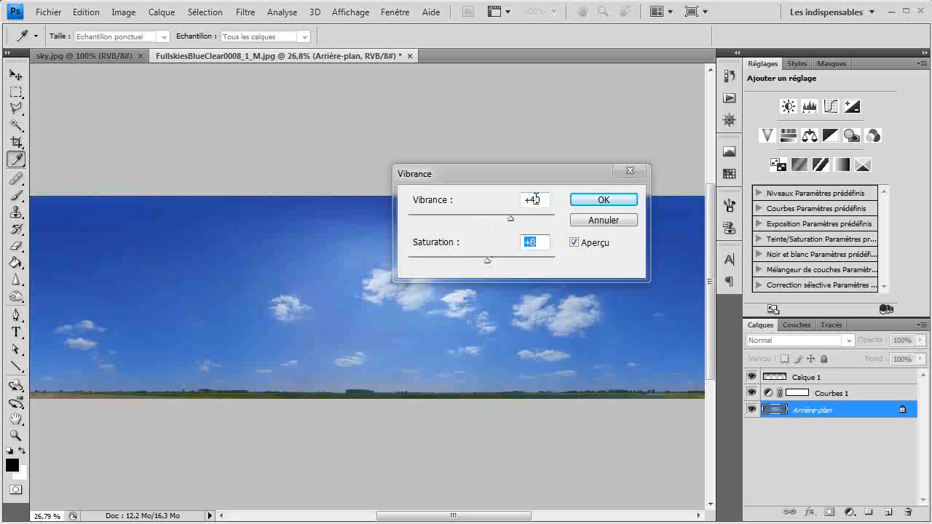
{"action": "left_click", "coordinate": [587, 202]}
{"action": "scroll", "coordinate": [419, 252], "scroll_direction": "down", "scroll_amount": 4}
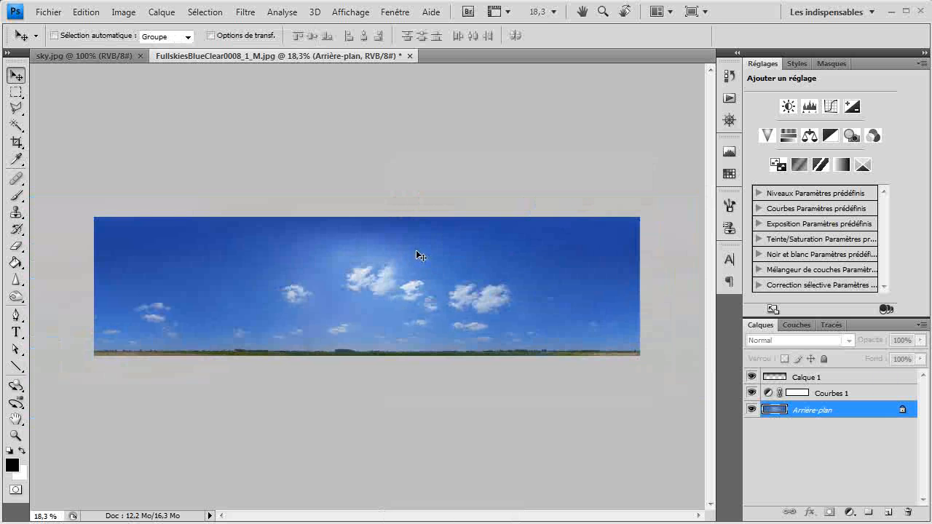
Save the panorama as a JPEG named FullskiesBlueClear0008_1_photoshop.jpg in the textures folder, with quality 12.
{"action": "key", "text": "ctrl+shift+s"}
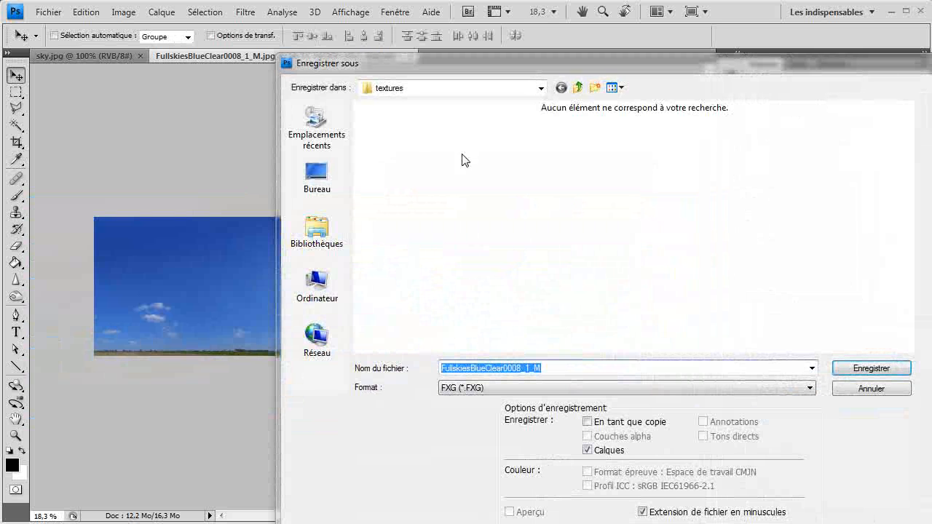
{"action": "left_click", "coordinate": [553, 388]}
{"action": "left_click", "coordinate": [510, 495]}
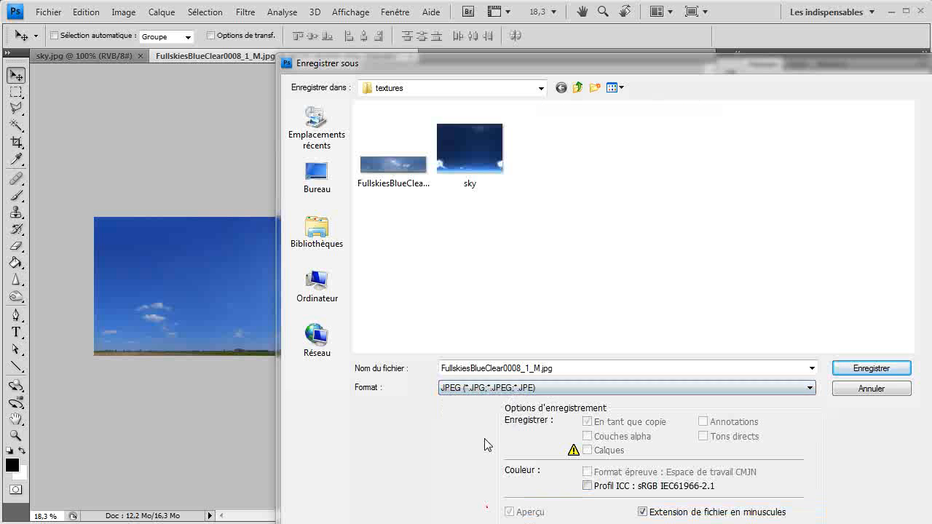
{"action": "left_click", "coordinate": [540, 368]}
{"action": "left_click", "coordinate": [543, 369]}
{"action": "left_click", "coordinate": [704, 344]}
{"action": "type", "text": "photoshop"}
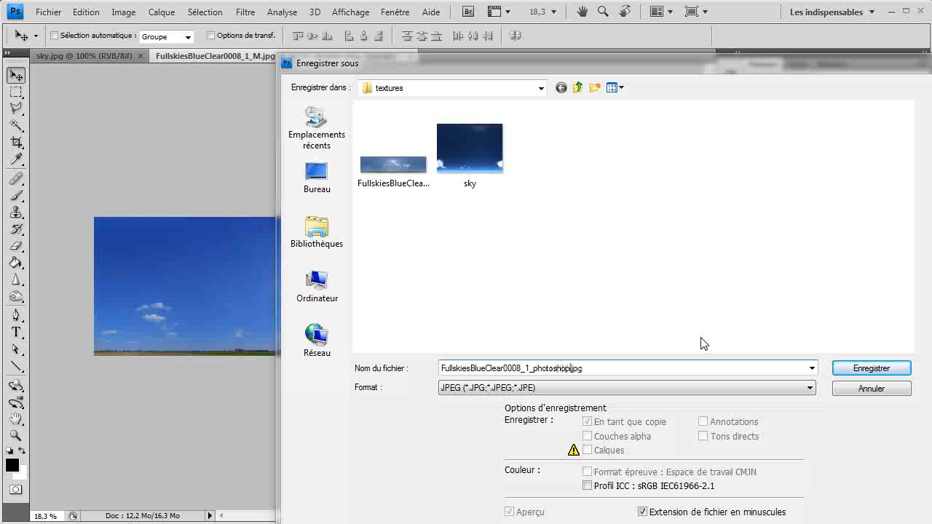
{"action": "key", "text": "Return"}
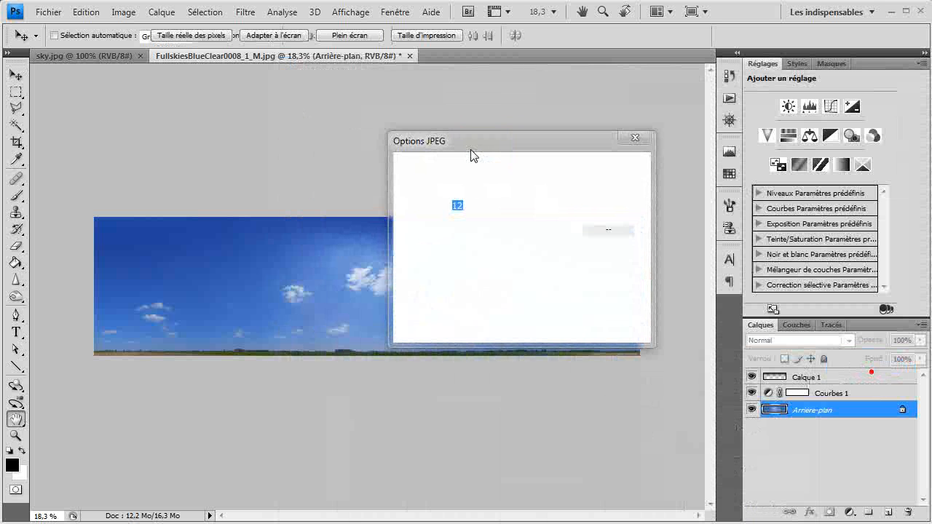
{"action": "left_click", "coordinate": [608, 169]}
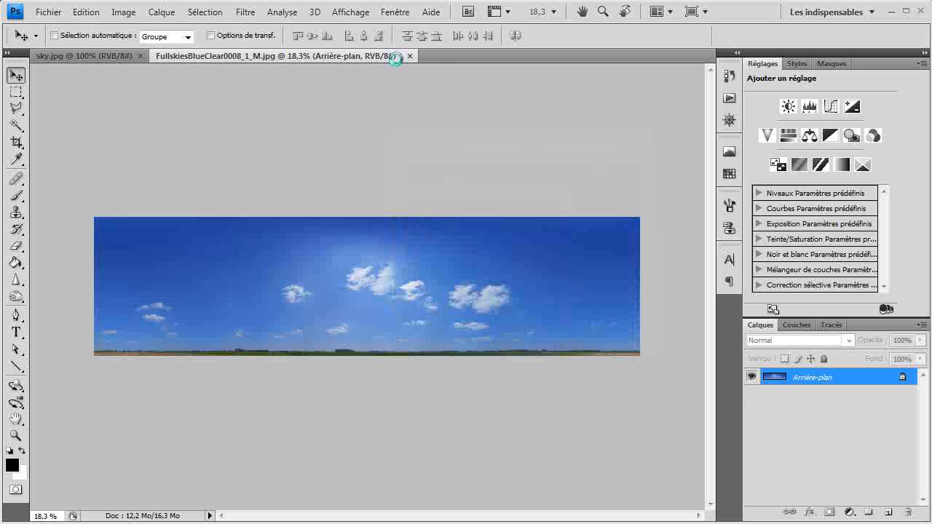
Close the FullskiesBlueClear panorama and sky.jpg, and switch to 3ds Max with the villa scene.
{"action": "left_click", "coordinate": [410, 56]}
{"action": "left_click", "coordinate": [539, 244]}
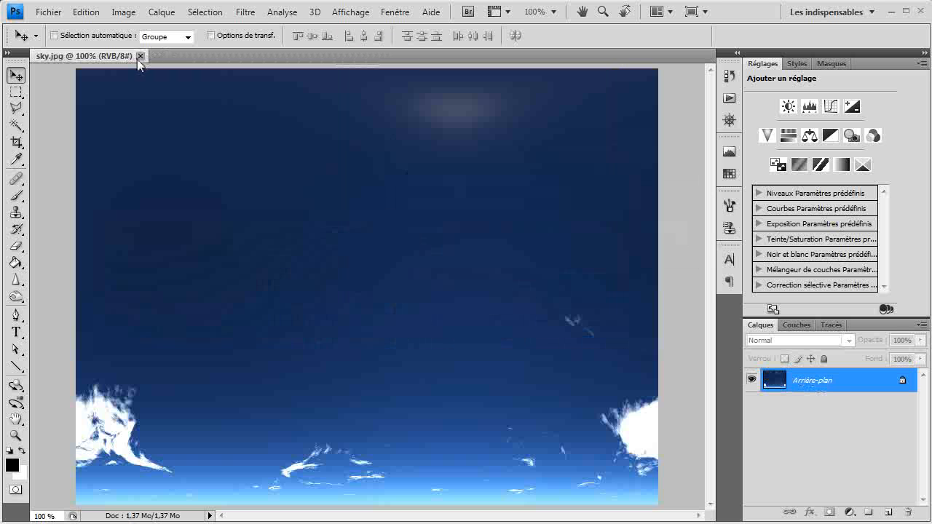
{"action": "left_click", "coordinate": [140, 57]}
{"action": "left_click", "coordinate": [892, 11]}
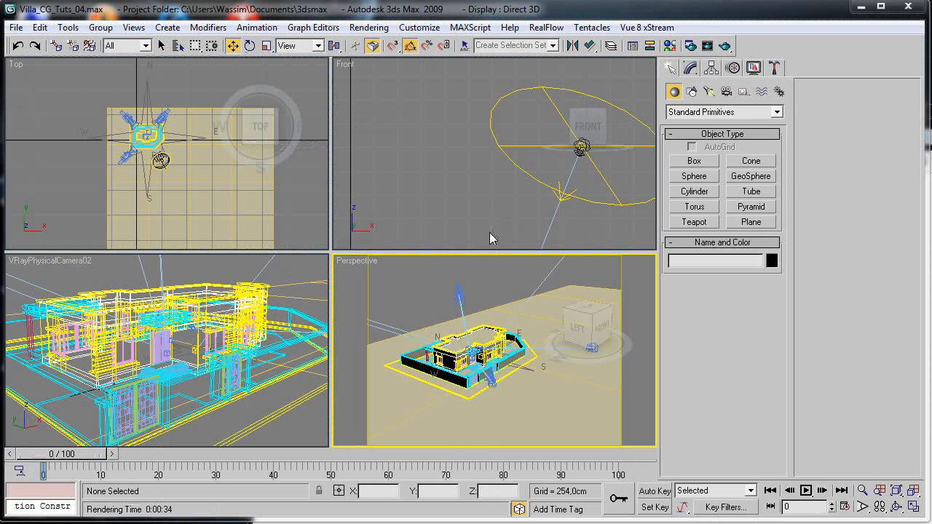
Draw a cylinder centred on the villa in the Top view, about 2737 cm in radius and about 2023 cm high.
{"action": "scroll", "coordinate": [128, 124], "scroll_direction": "up", "scroll_amount": 4}
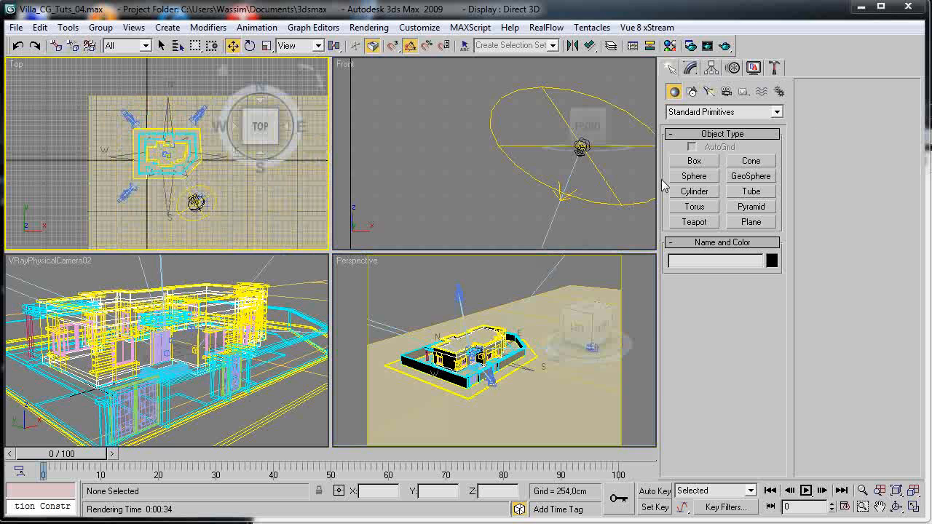
{"action": "left_click", "coordinate": [694, 192]}
{"action": "left_click_drag", "start_coordinate": [166, 153], "coordinate": [213, 182]}
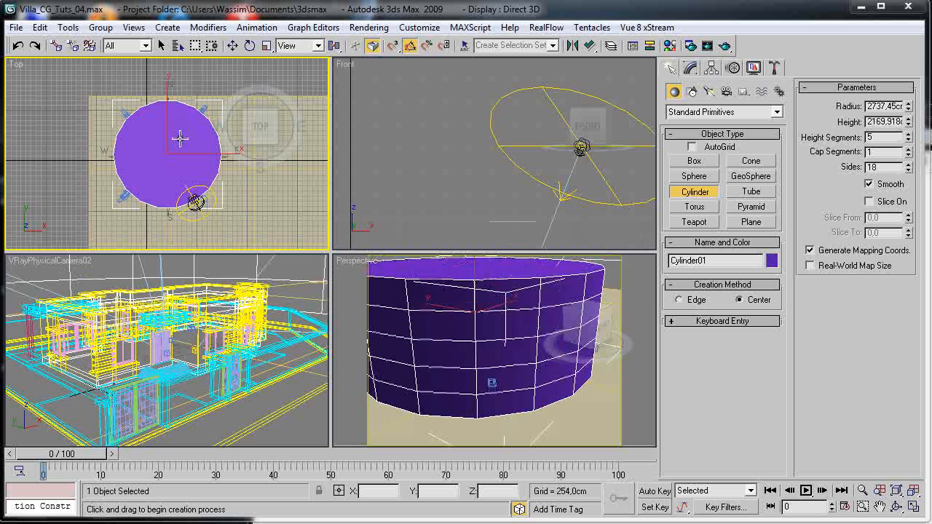
{"action": "key", "text": "w"}
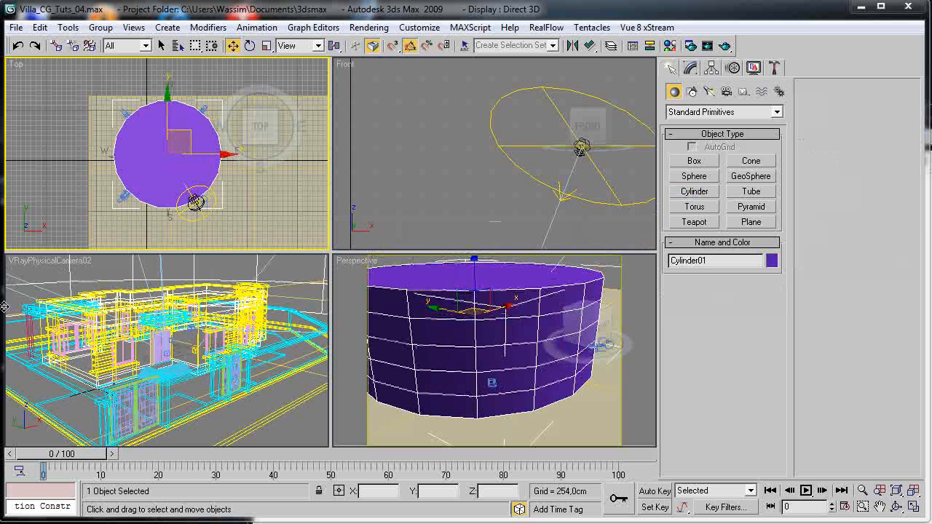
Give the cylinder 24 sides and 1 height segment, and enlarge it to about 3967 cm radius and 2419 cm height.
{"action": "left_click", "coordinate": [691, 68]}
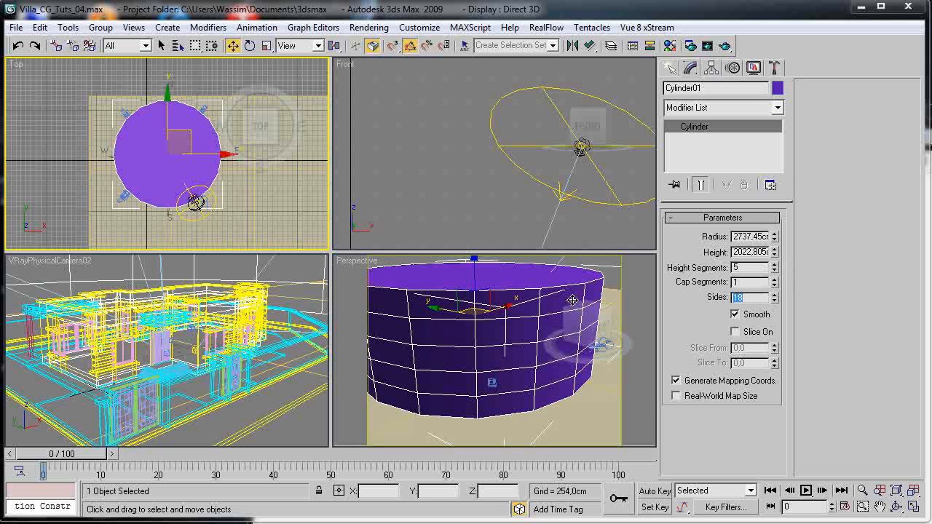
{"action": "key", "text": "Return"}
{"action": "right_click", "coordinate": [774, 267]}
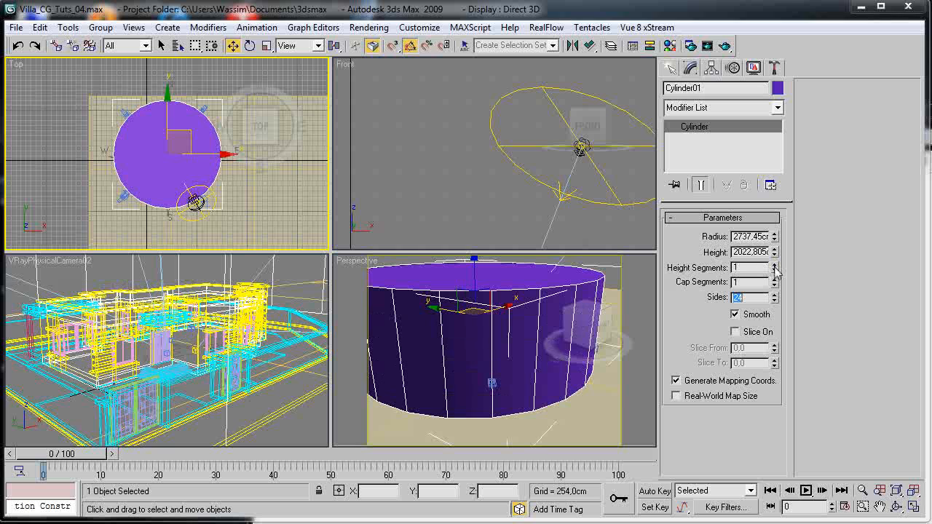
{"action": "right_click", "coordinate": [515, 309]}
{"action": "right_click", "coordinate": [458, 315]}
{"action": "left_click", "coordinate": [394, 302]}
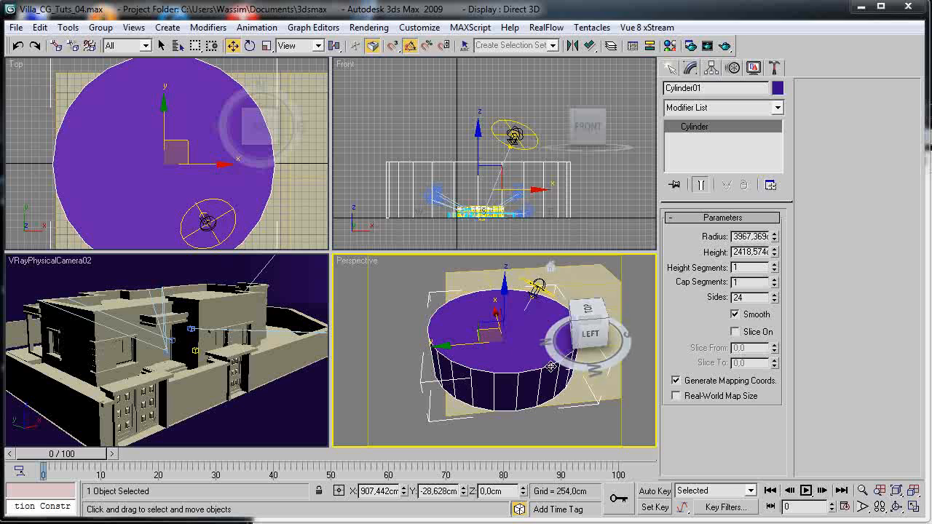
Convert the cylinder around the villa to an Editable Poly.
{"action": "right_click", "coordinate": [503, 368]}
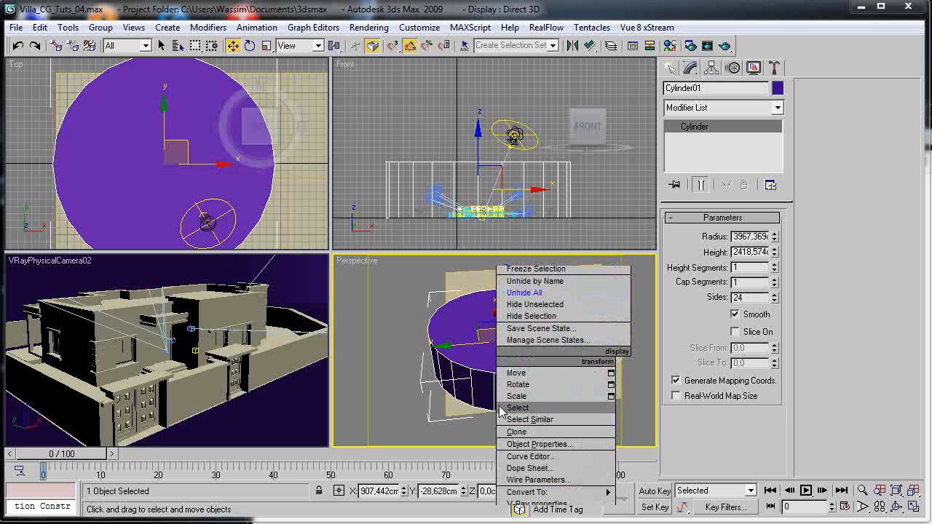
{"action": "mouse_move", "coordinate": [614, 495]}
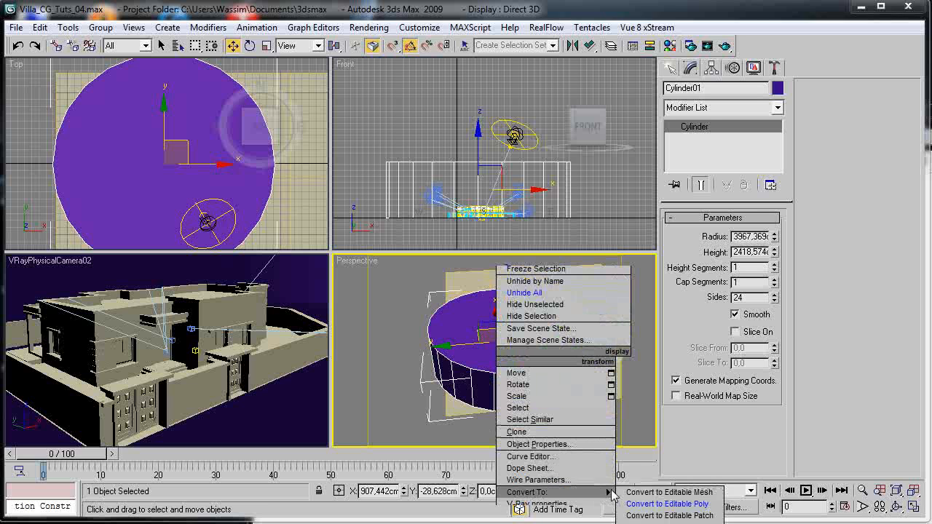
{"action": "left_click", "coordinate": [667, 504]}
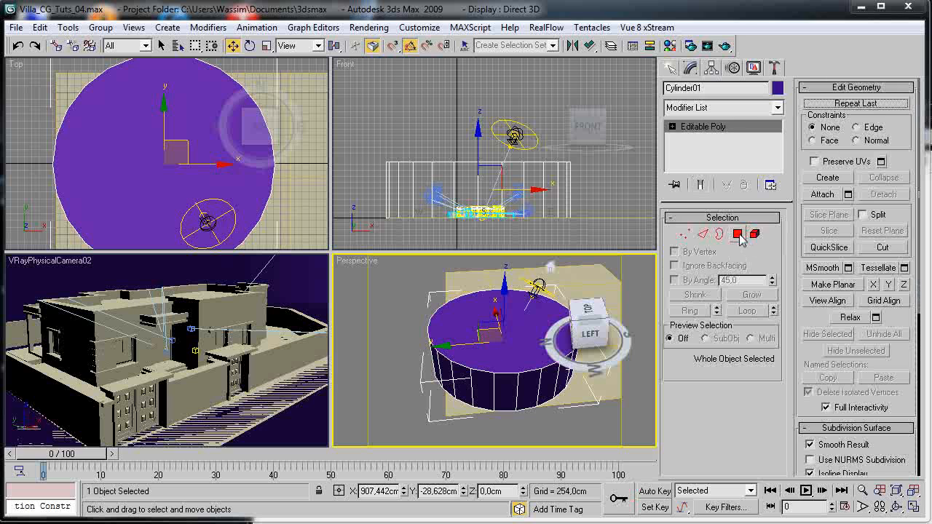
Delete the cylinder's top and bottom cap polygons and leave polygon editing.
{"action": "left_click", "coordinate": [738, 234]}
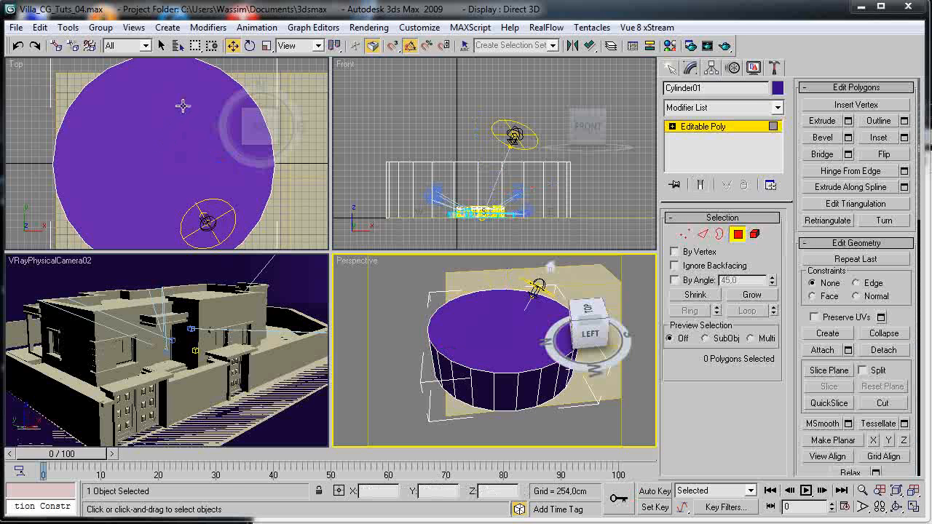
{"action": "key", "text": "q"}
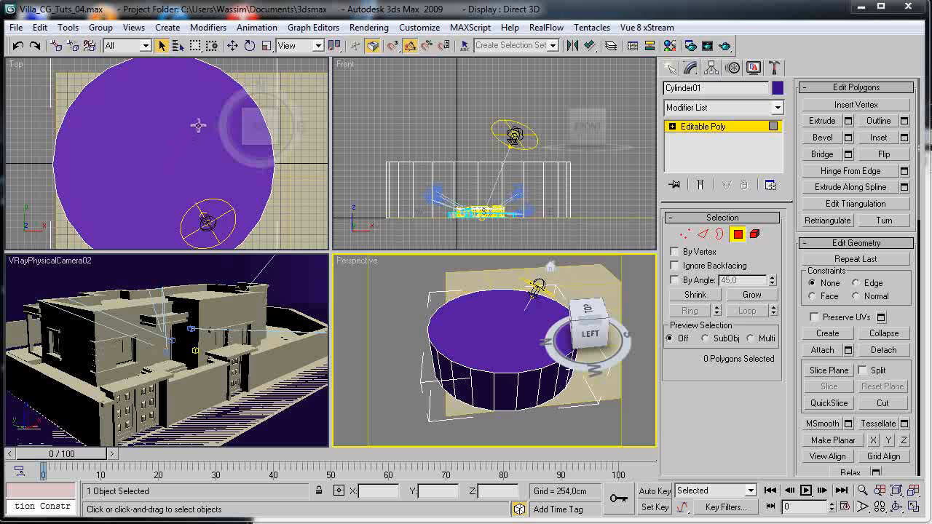
{"action": "left_click_drag", "start_coordinate": [198, 125], "coordinate": [182, 160]}
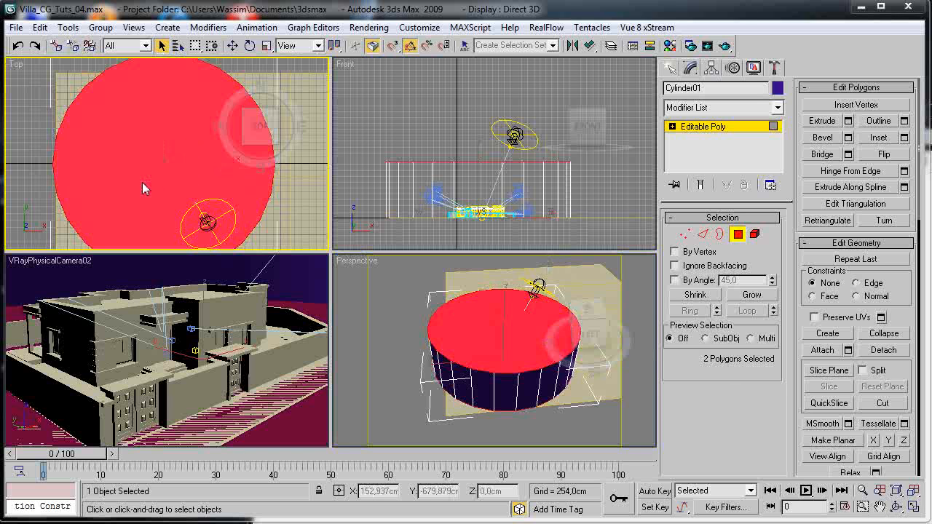
{"action": "key", "text": "Delete"}
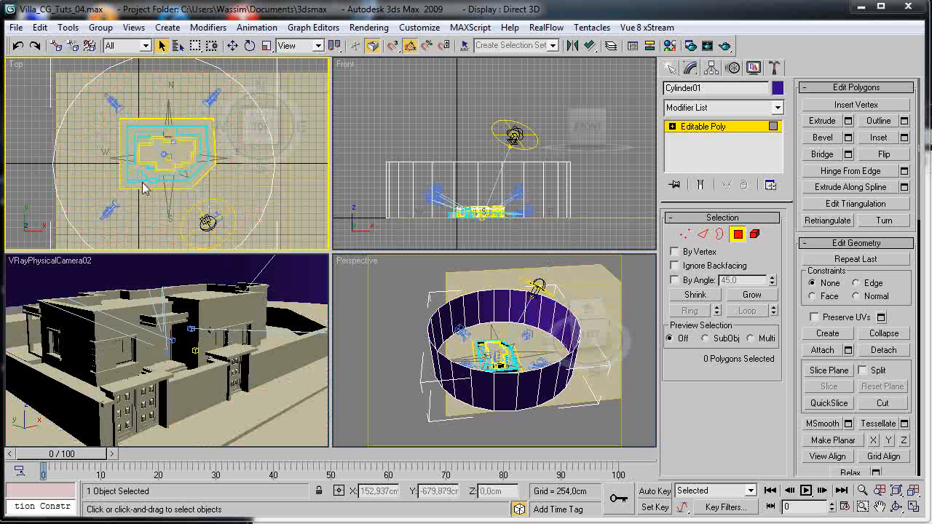
{"action": "left_click", "coordinate": [741, 239]}
Run a V-Ray test render of the perspective view from above the open cylinder, cancel it and dismiss the render windows.
{"action": "left_click", "coordinate": [471, 321]}
{"action": "scroll", "coordinate": [471, 321], "scroll_direction": "up", "scroll_amount": 5}
{"action": "scroll", "coordinate": [471, 320], "scroll_direction": "down", "scroll_amount": 3}
{"action": "scroll", "coordinate": [494, 314], "scroll_direction": "up", "scroll_amount": 6}
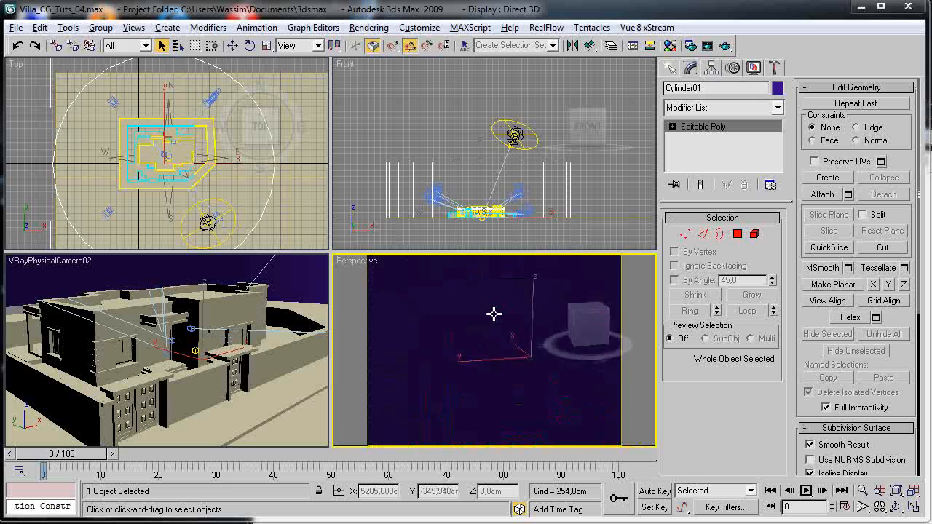
{"action": "scroll", "coordinate": [494, 314], "scroll_direction": "down", "scroll_amount": 6}
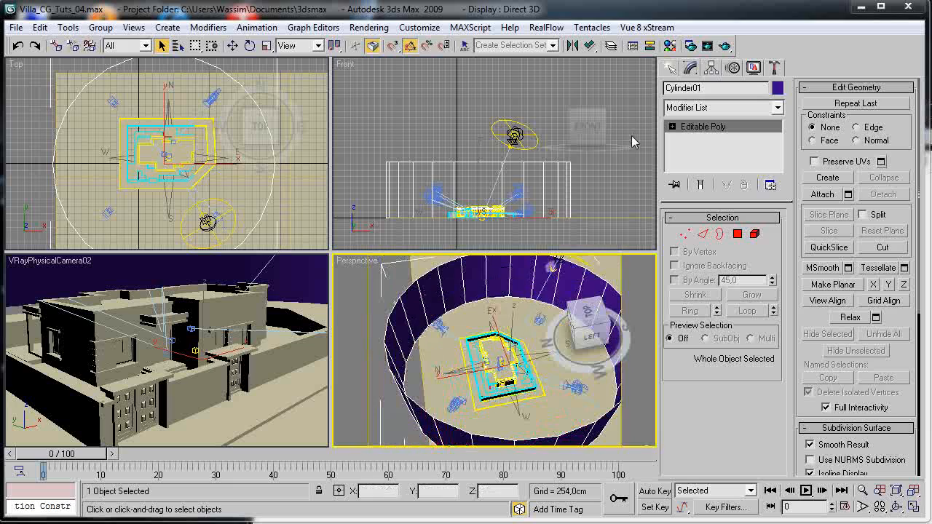
{"action": "left_click", "coordinate": [726, 46]}
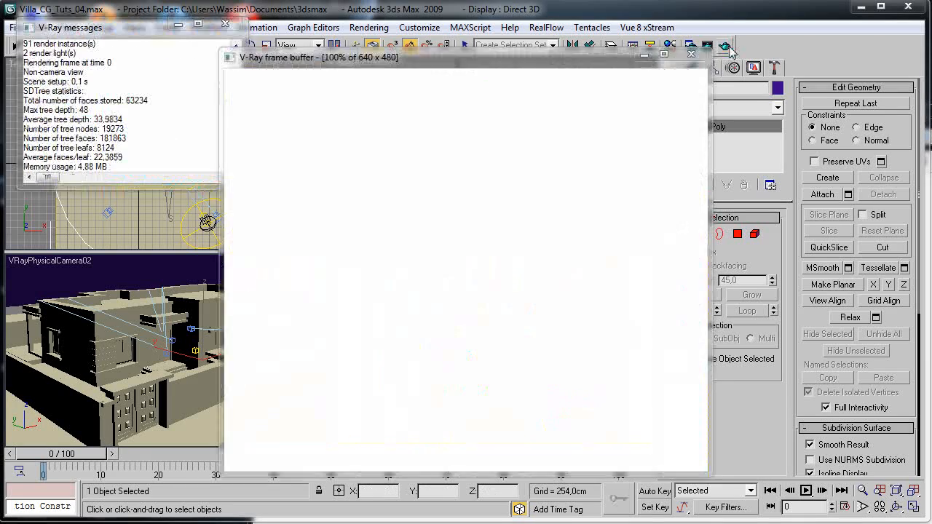
{"action": "left_click", "coordinate": [692, 53]}
{"action": "left_click", "coordinate": [570, 147]}
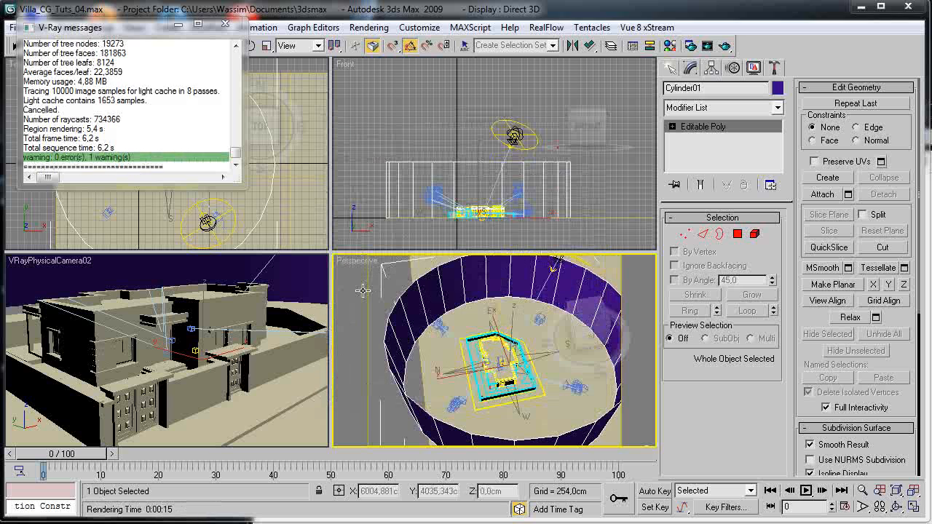
{"action": "left_click", "coordinate": [225, 24]}
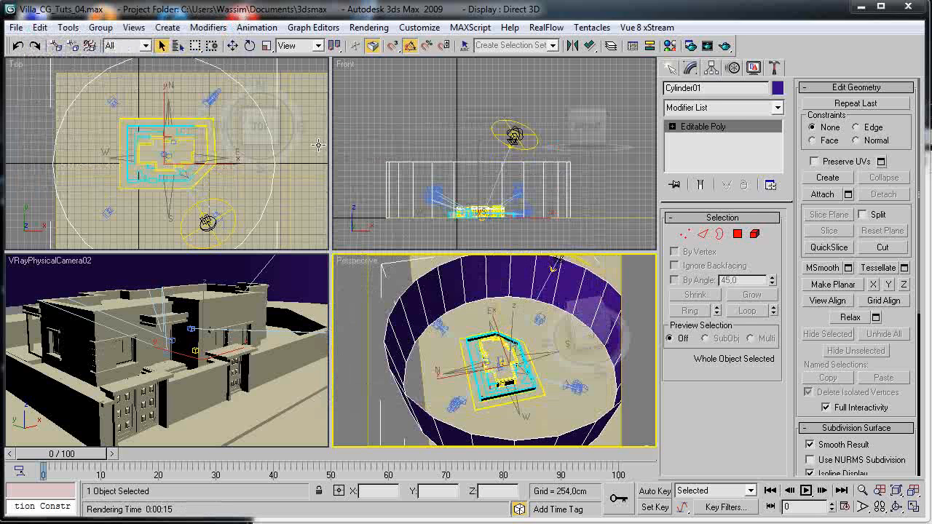
Apply a Normal modifier to the cylinder with Flip Normals enabled and check the wall from a tilted perspective view.
{"action": "left_click", "coordinate": [727, 110]}
{"action": "left_click_drag", "start_coordinate": [781, 153], "coordinate": [779, 443]}
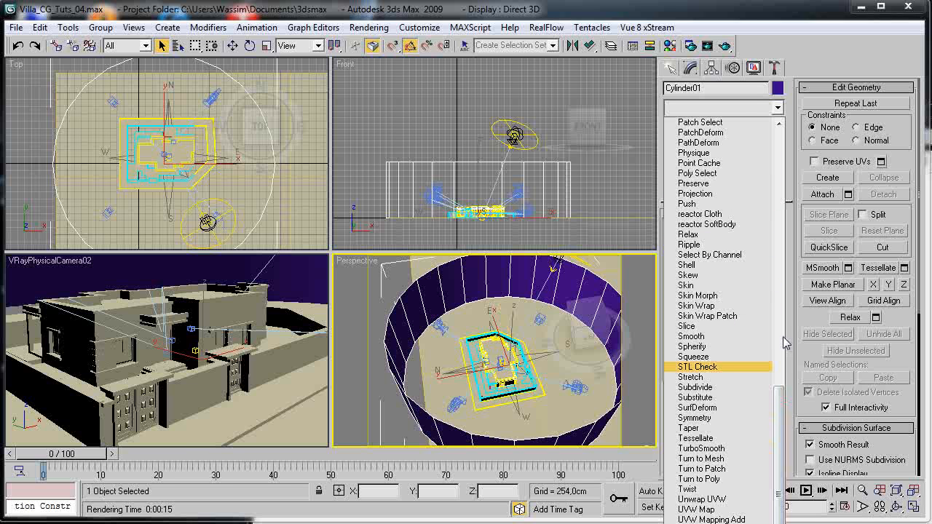
{"action": "scroll", "coordinate": [779, 385], "scroll_direction": "up", "scroll_amount": 8}
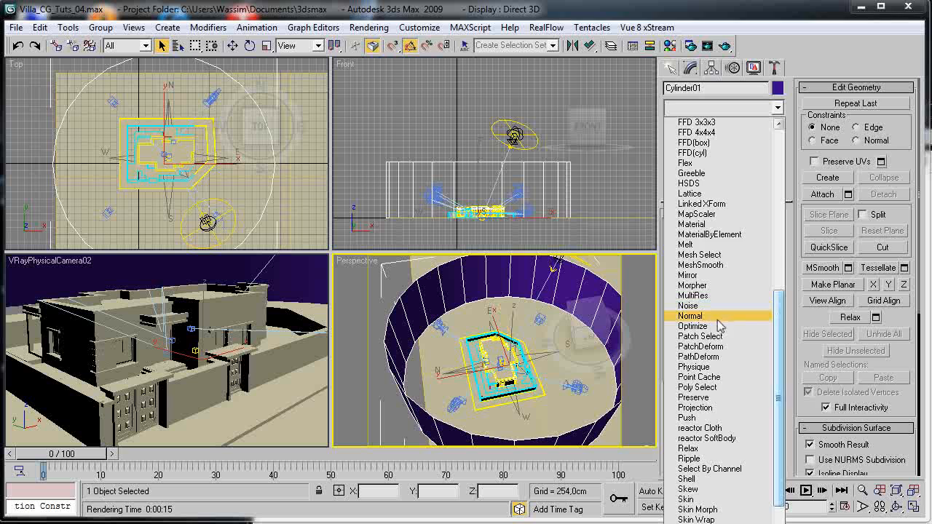
{"action": "left_click", "coordinate": [718, 318]}
{"action": "left_click", "coordinate": [699, 257]}
{"action": "left_click", "coordinate": [699, 256]}
{"action": "left_click", "coordinate": [699, 257]}
{"action": "left_click", "coordinate": [699, 256]}
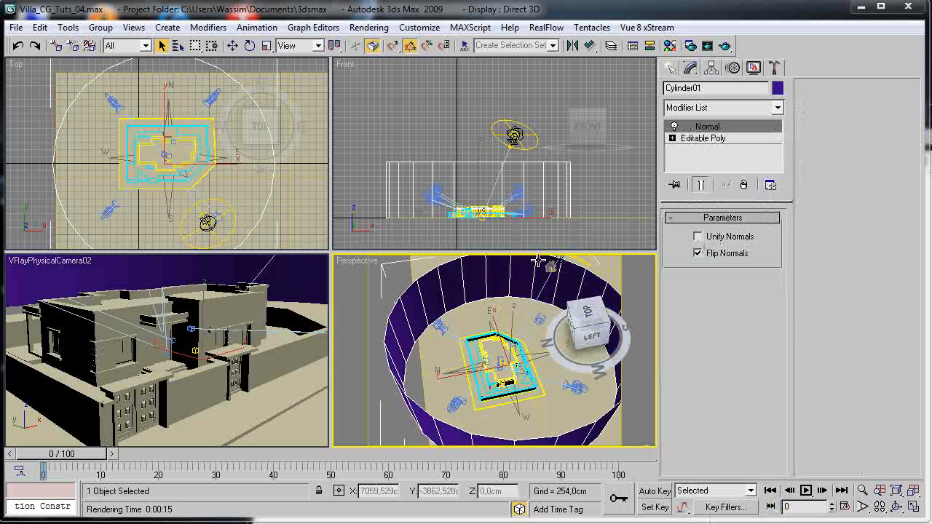
{"action": "middle_click_drag", "start_coordinate": [411, 341], "coordinate": [491, 399], "text": "alt"}
{"action": "scroll", "coordinate": [486, 397], "scroll_direction": "down", "scroll_amount": 2}
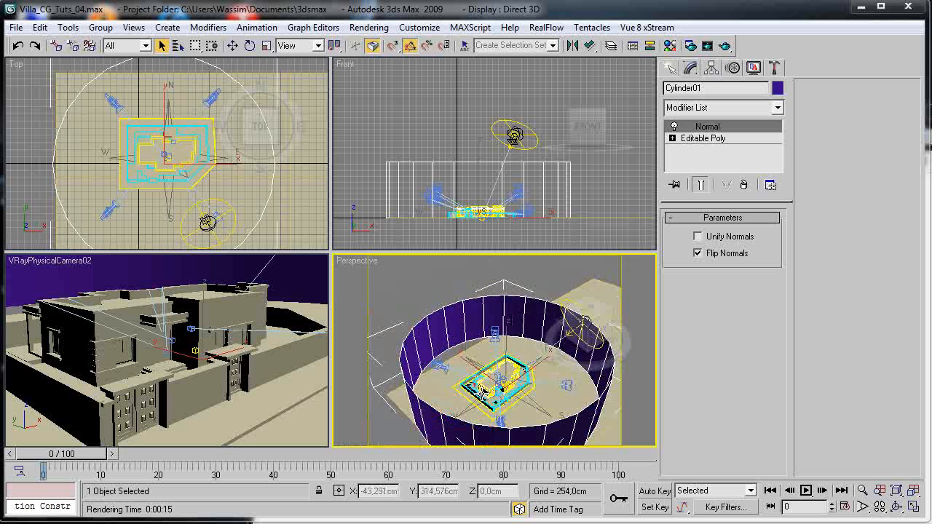
{"action": "scroll", "coordinate": [451, 379], "scroll_direction": "down", "scroll_amount": 2}
Replace the blue sky material Standard_3 with a new VRayMtl.
{"action": "key", "text": "m"}
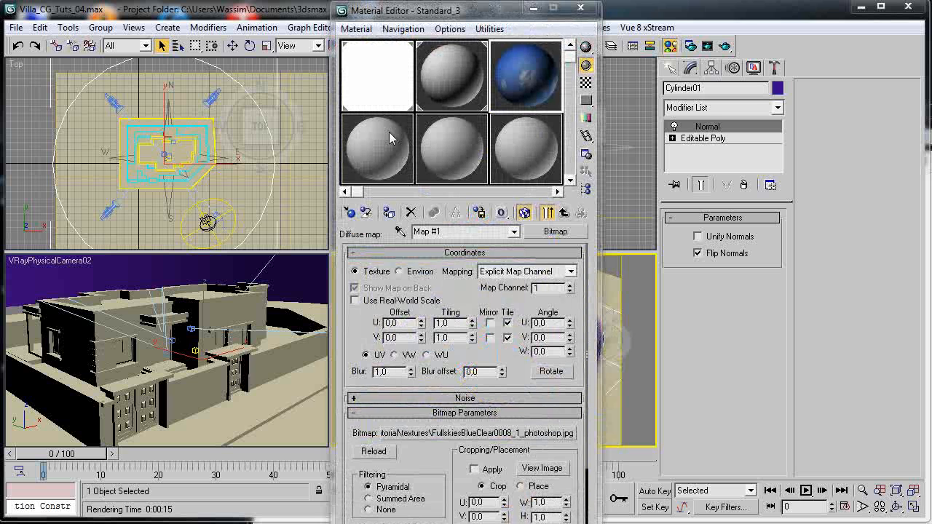
{"action": "left_click", "coordinate": [565, 212]}
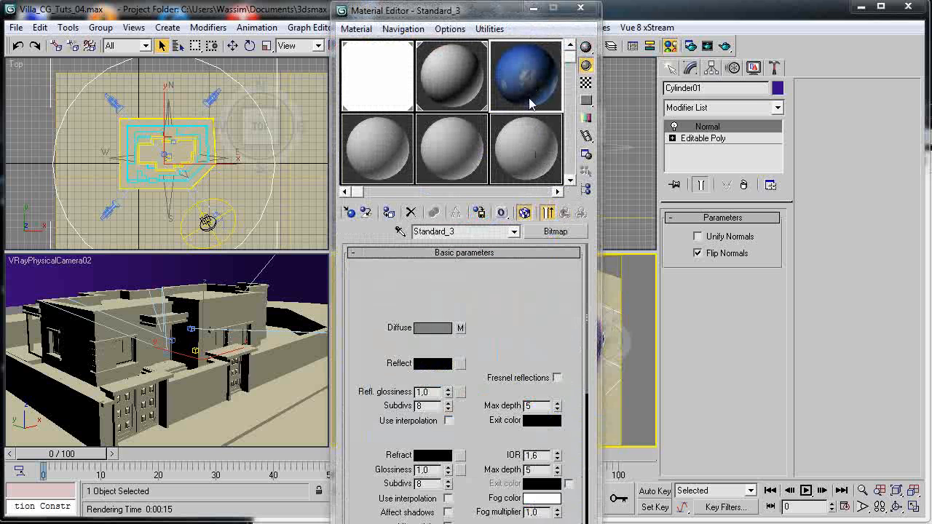
{"action": "left_click", "coordinate": [556, 231]}
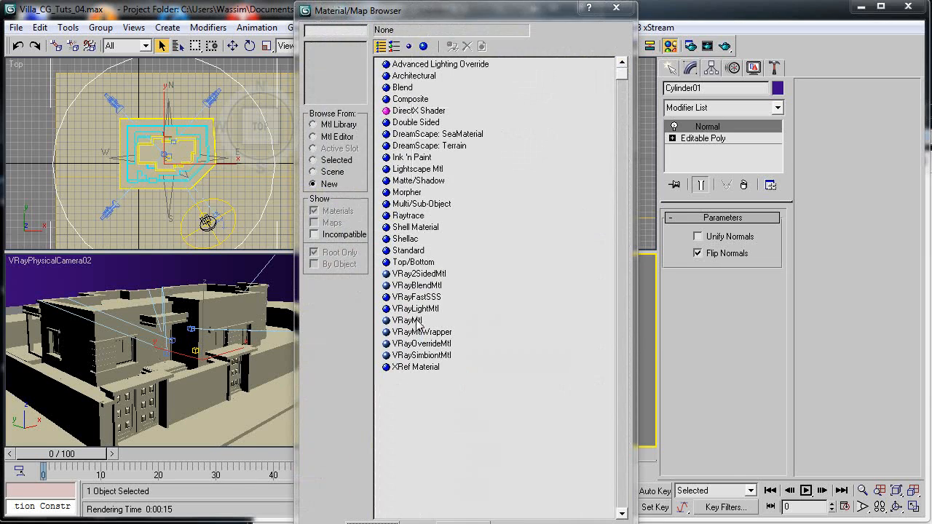
{"action": "double_click", "coordinate": [419, 322]}
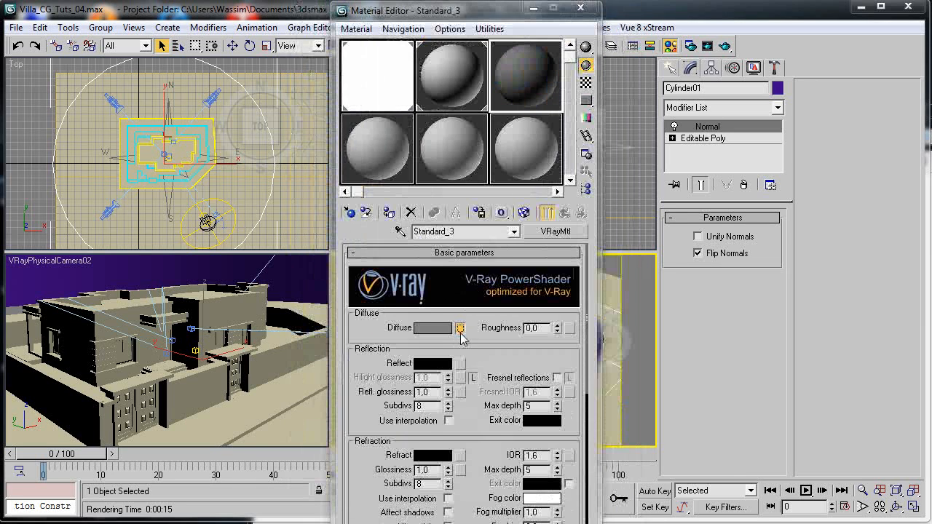
Load FullskiesBlueClear0008_1_photoshop.jpg from the textures folder as a Bitmap in the material's diffuse slot.
{"action": "left_click", "coordinate": [460, 329]}
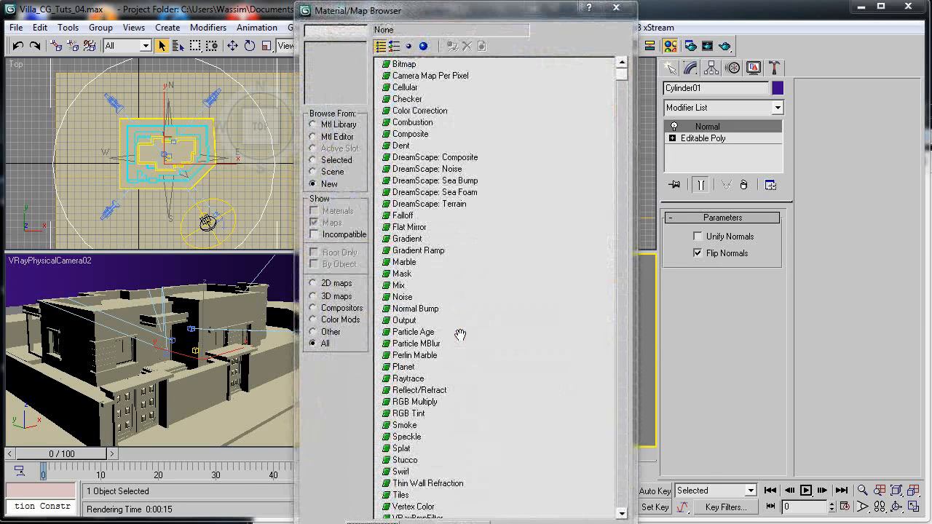
{"action": "double_click", "coordinate": [406, 65]}
{"action": "left_click", "coordinate": [297, 168]}
{"action": "key", "text": "Left"}
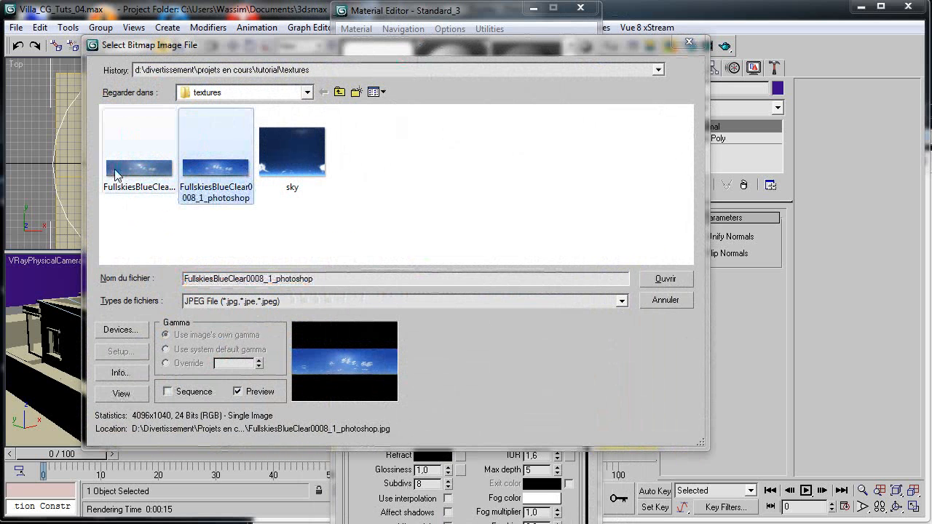
{"action": "key", "text": "Left"}
{"action": "key", "text": "Right"}
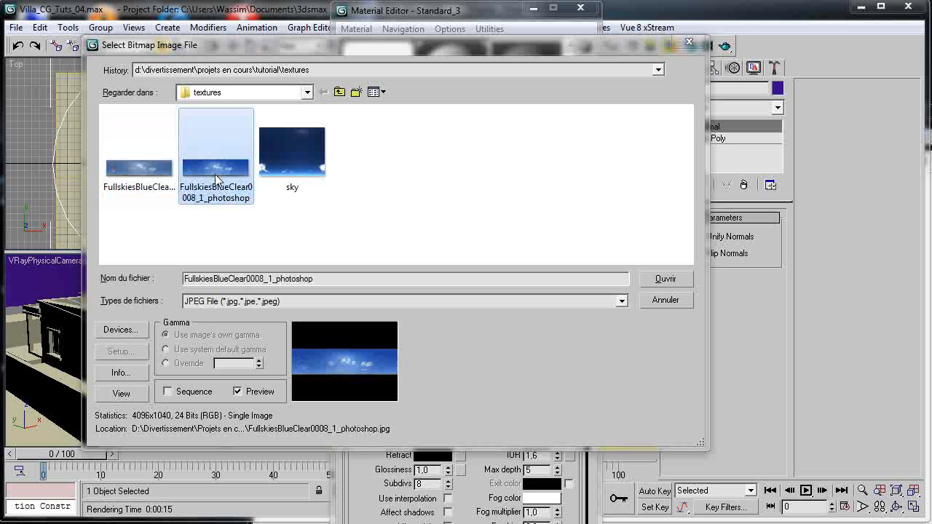
{"action": "left_click", "coordinate": [143, 174]}
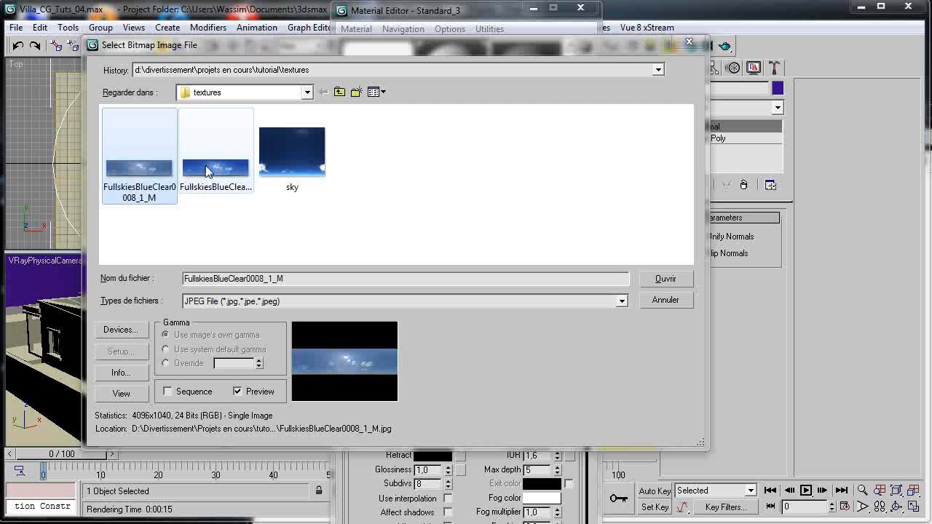
{"action": "double_click", "coordinate": [207, 171]}
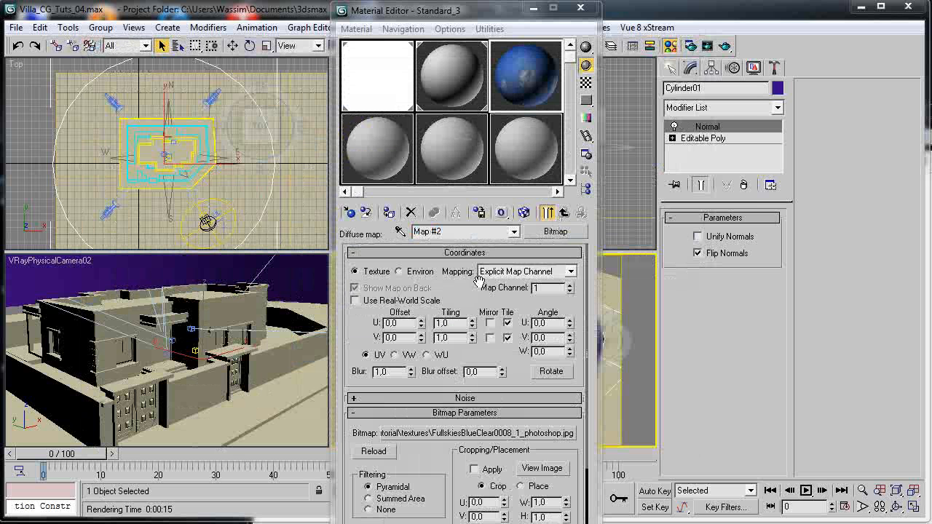
Set the sky bitmap's blur to 0,1 and open an enlarged preview of the map.
{"action": "double_click", "coordinate": [397, 372]}
{"action": "left_click_drag", "start_coordinate": [411, 375], "coordinate": [405, 388]}
{"action": "double_click", "coordinate": [391, 372]}
{"action": "type", "text": "0,1"}
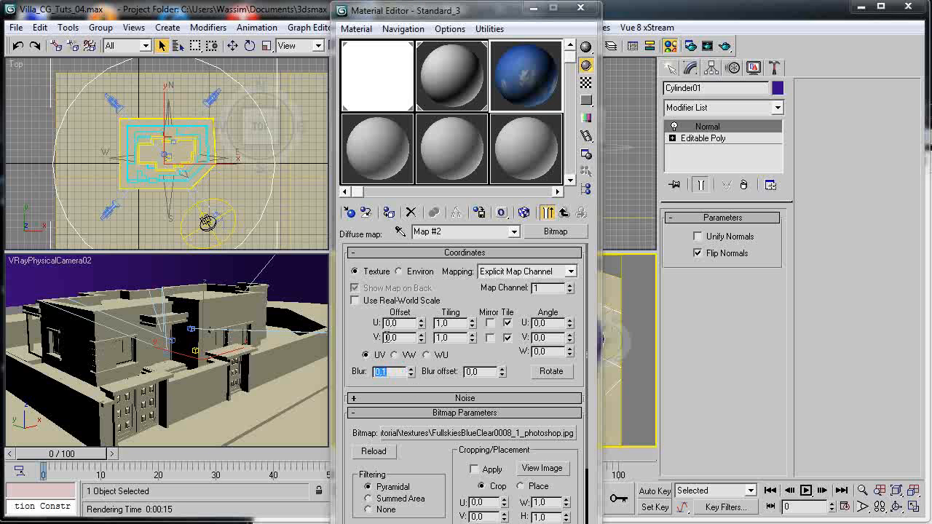
{"action": "double_click", "coordinate": [532, 77]}
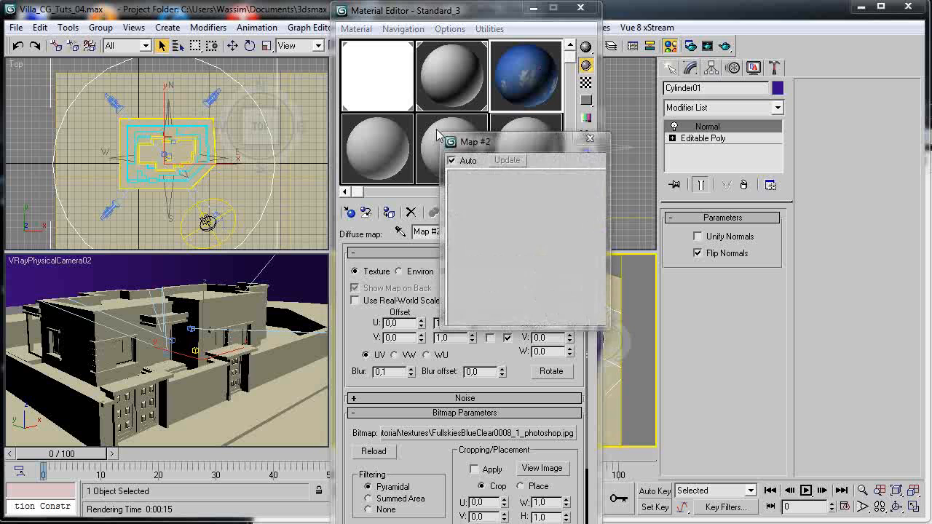
Examine the whole sky panorama in the bitmap's cropping/placement view, leaving the crop settings unchanged.
{"action": "left_click", "coordinate": [591, 138]}
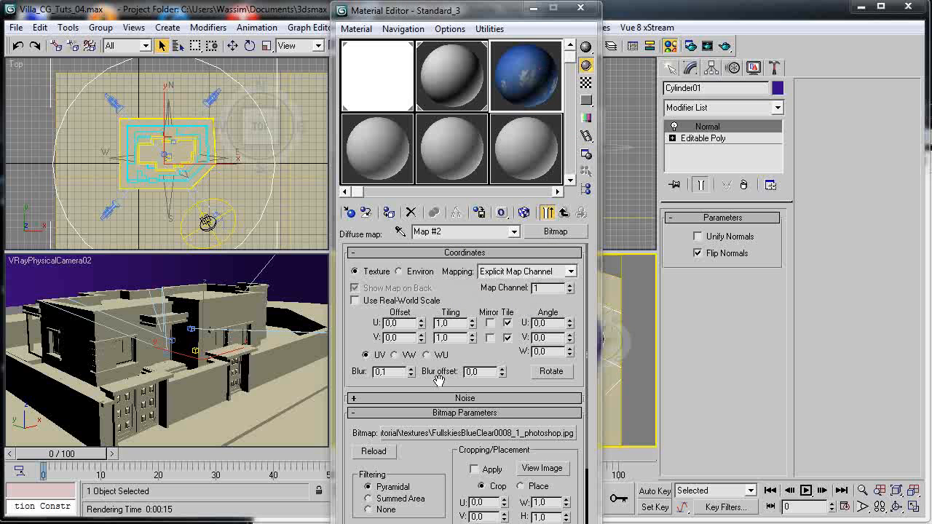
{"action": "scroll", "coordinate": [437, 378], "scroll_direction": "down", "scroll_amount": 5}
{"action": "left_click", "coordinate": [542, 361]}
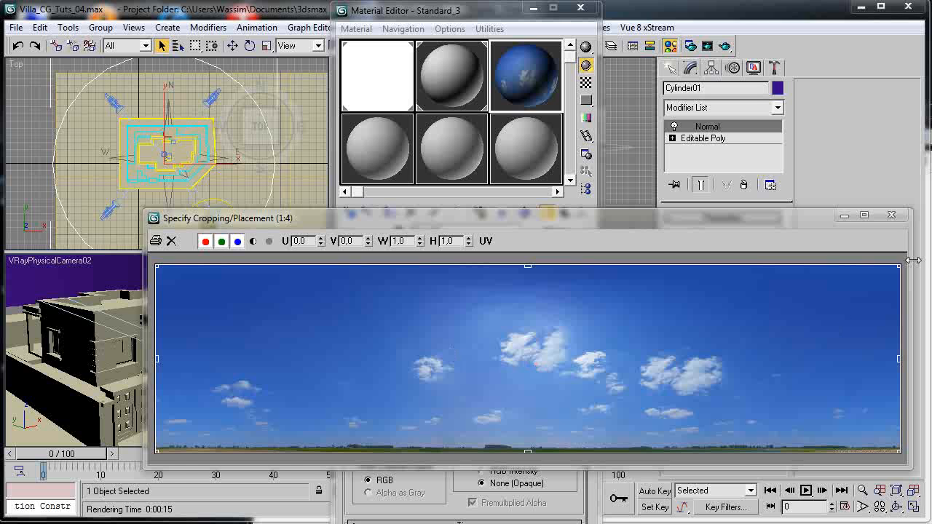
{"action": "left_click", "coordinate": [892, 215]}
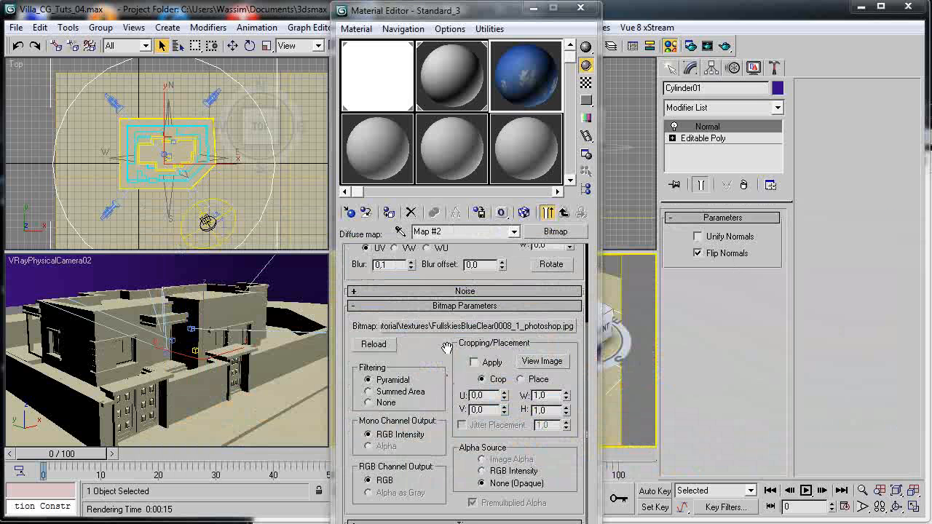
{"action": "scroll", "coordinate": [445, 398], "scroll_direction": "up", "scroll_amount": 5}
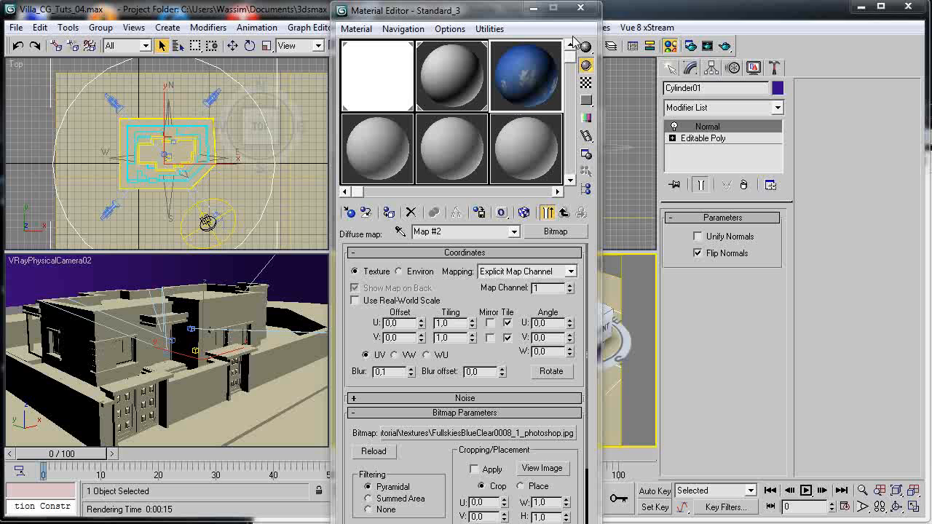
Assign the sky material to the selected cylinder and enable display of its map in the viewports.
{"action": "left_click", "coordinate": [389, 212]}
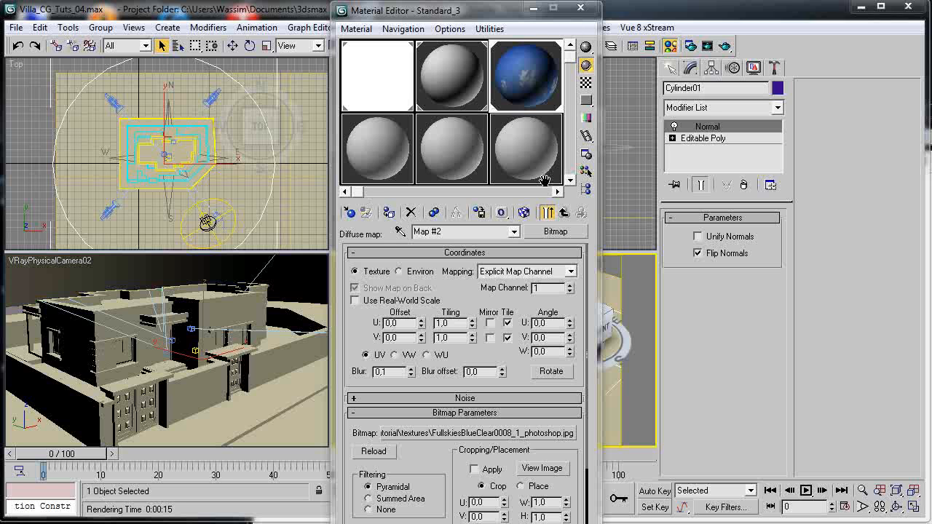
{"action": "left_click", "coordinate": [526, 213]}
{"action": "left_click", "coordinate": [587, 7]}
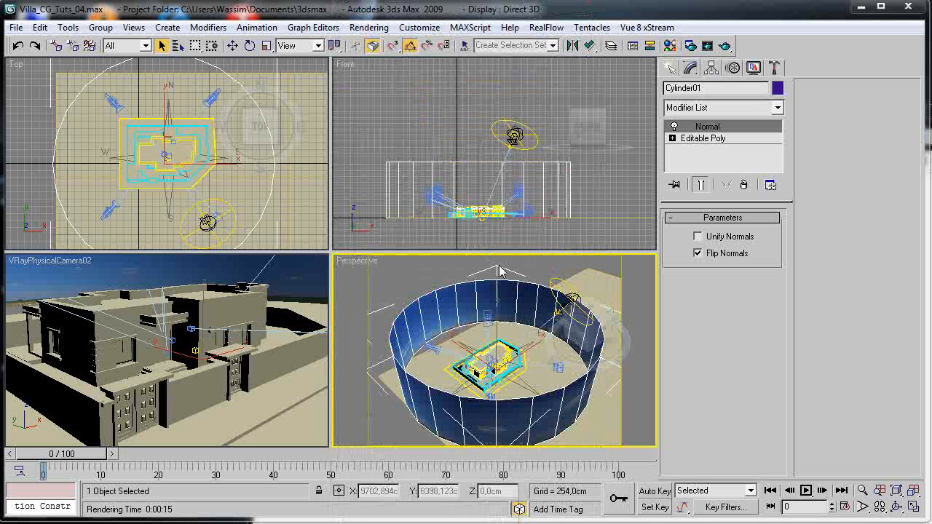
Start a test render of the VRayPhysicalCamera02 view to check the horizon height, cancelling it partway through.
{"action": "right_click", "coordinate": [435, 165]}
{"action": "scroll", "coordinate": [437, 167], "scroll_direction": "up", "scroll_amount": 3}
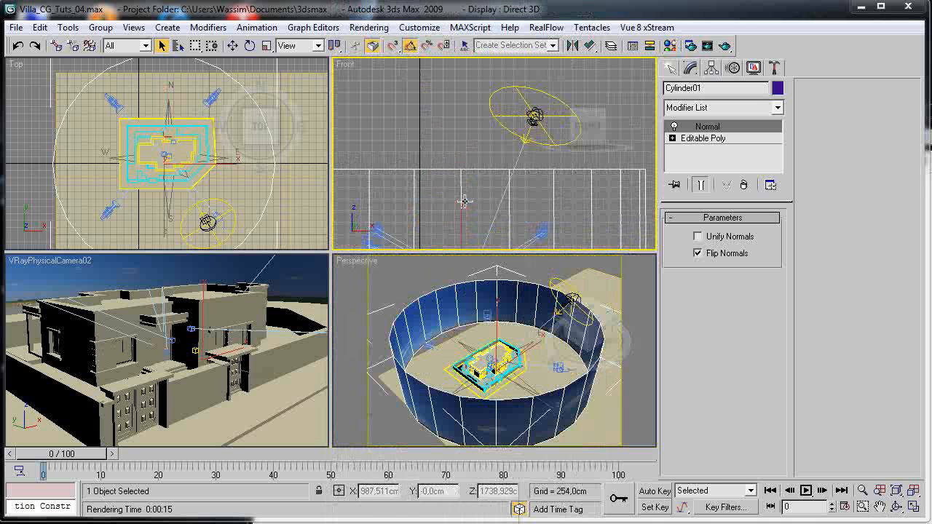
{"action": "middle_click_drag", "start_coordinate": [464, 202], "coordinate": [494, 121]}
{"action": "right_click", "coordinate": [40, 289]}
{"action": "left_click", "coordinate": [725, 46]}
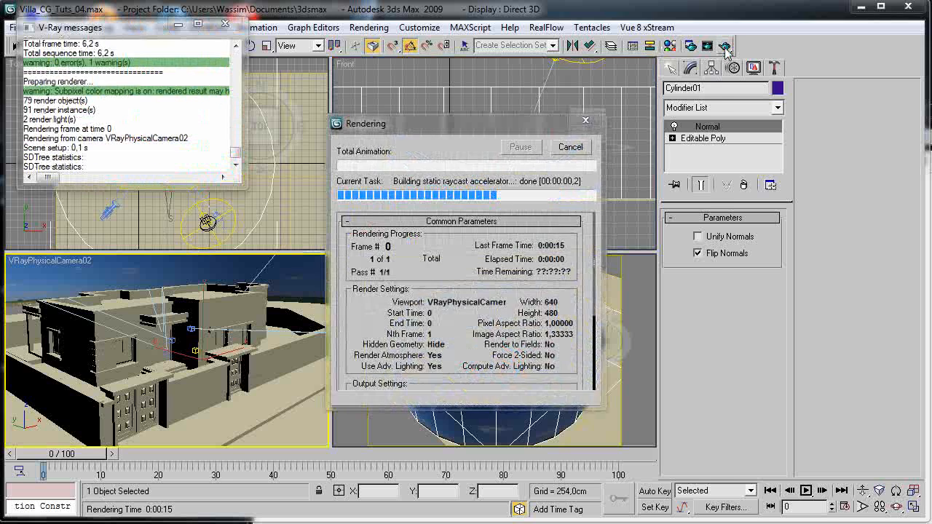
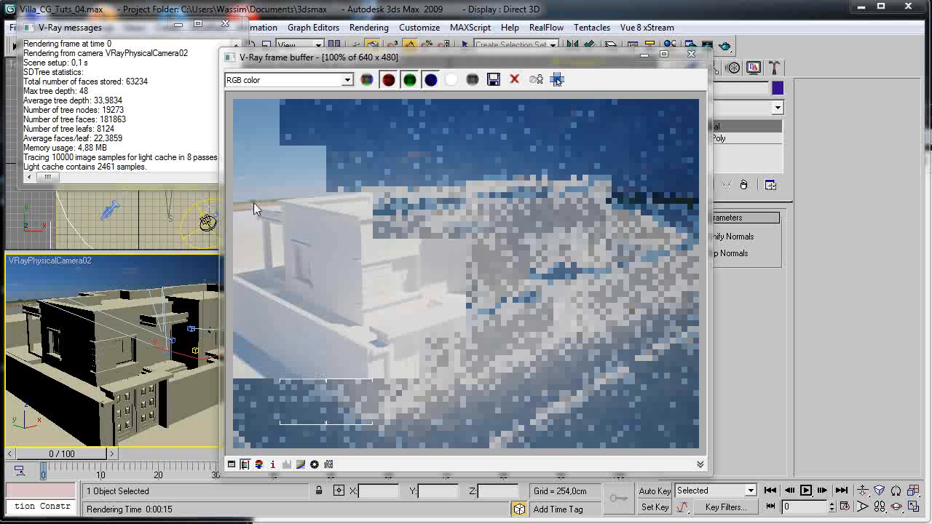
{"action": "left_click", "coordinate": [692, 54]}
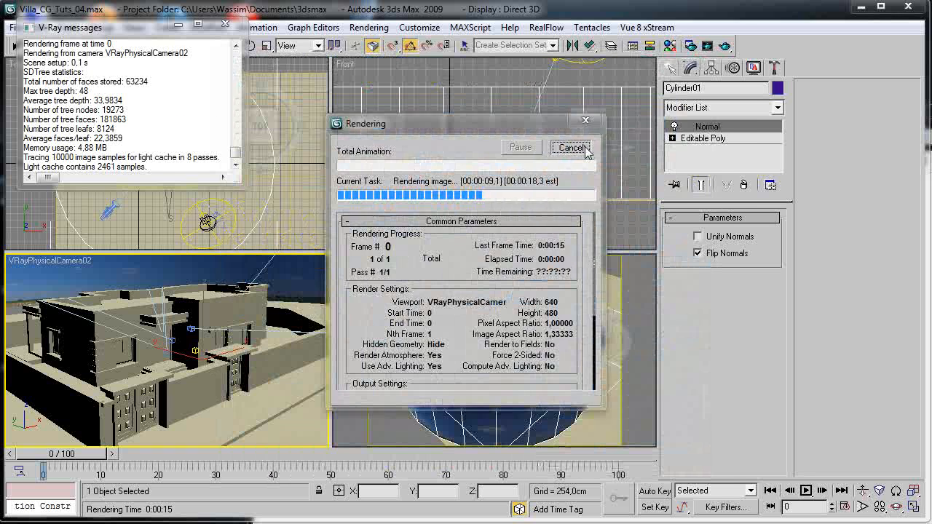
{"action": "left_click", "coordinate": [570, 148]}
Lower the sky cylinder about 291 cm in the front view.
{"action": "scroll", "coordinate": [488, 100], "scroll_direction": "up", "scroll_amount": 4}
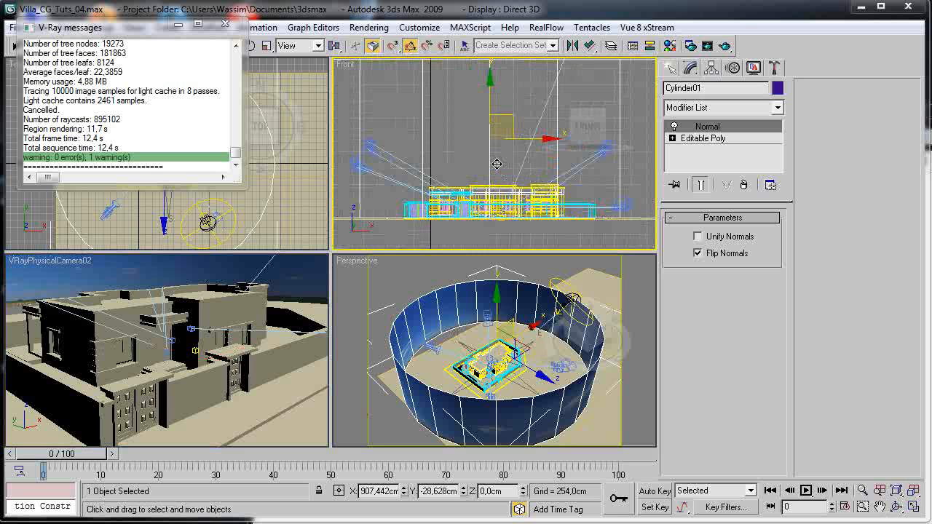
{"action": "left_click_drag", "start_coordinate": [488, 101], "coordinate": [485, 124]}
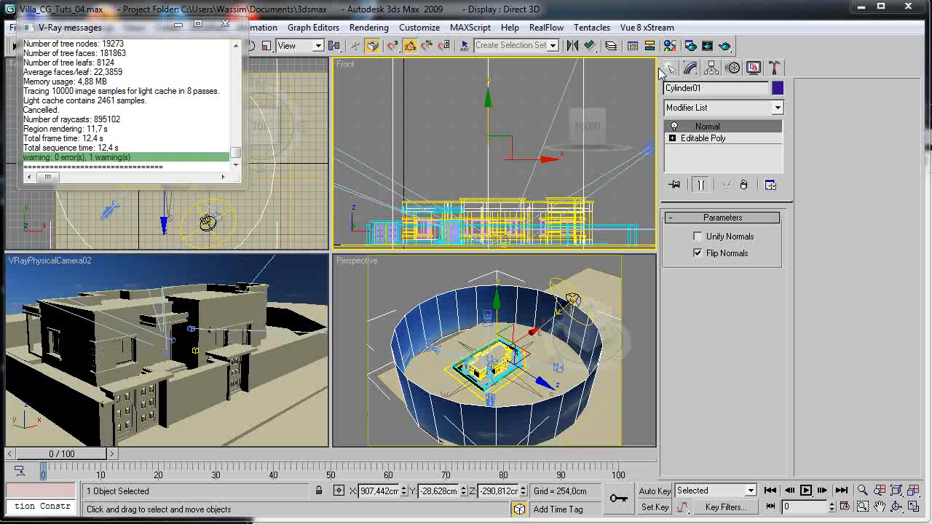
Add a UVW Map modifier with Cylindrical mapping to the cylinder and fit its gizmo to the object.
{"action": "left_click", "coordinate": [717, 108]}
{"action": "left_click_drag", "start_coordinate": [782, 140], "coordinate": [791, 400]}
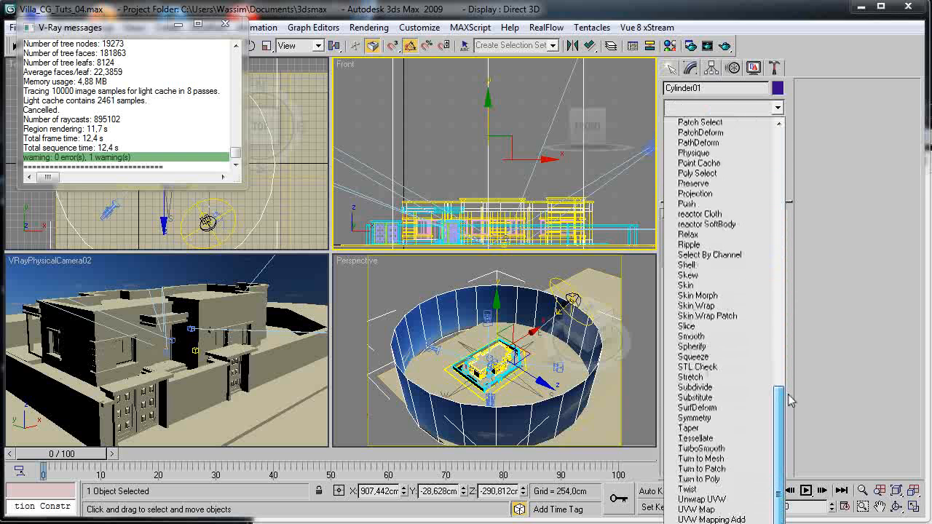
{"action": "left_click", "coordinate": [741, 512]}
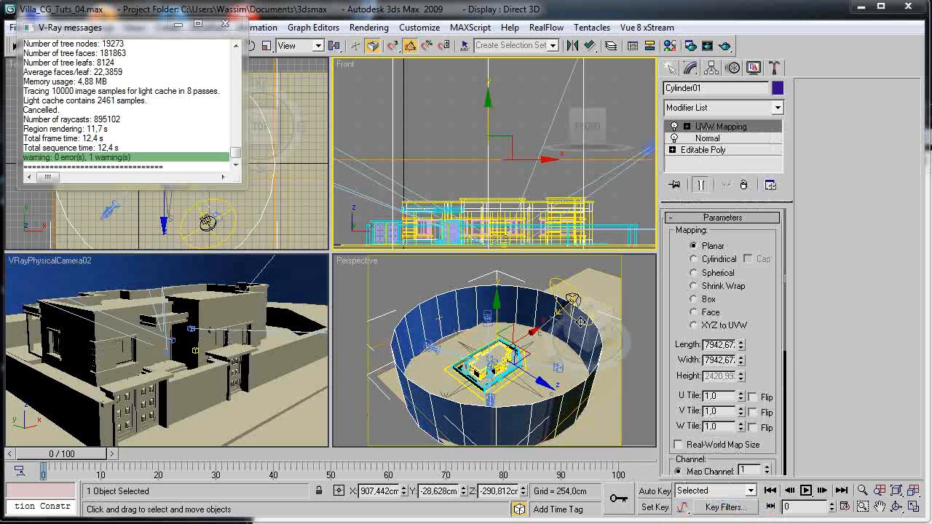
{"action": "left_click", "coordinate": [694, 260]}
{"action": "scroll", "coordinate": [698, 452], "scroll_direction": "down", "scroll_amount": 5}
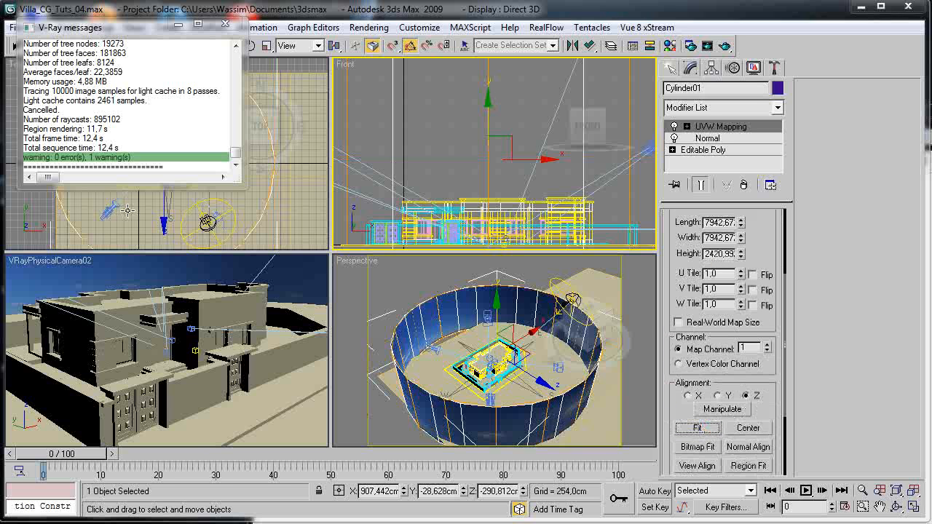
{"action": "left_click", "coordinate": [225, 24]}
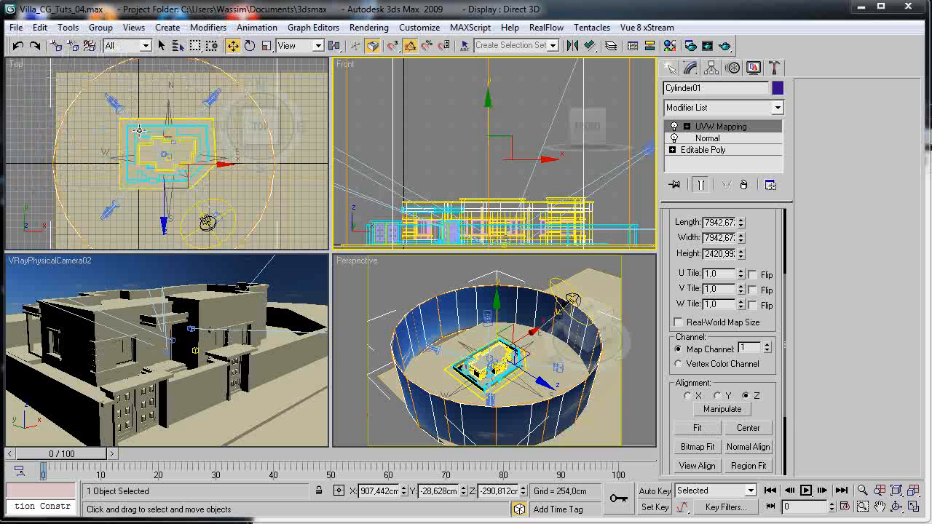
Move the cylinder along Y to about 417 cm and rotate it 80 degrees around Z.
{"action": "scroll", "coordinate": [139, 130], "scroll_direction": "down", "scroll_amount": 5}
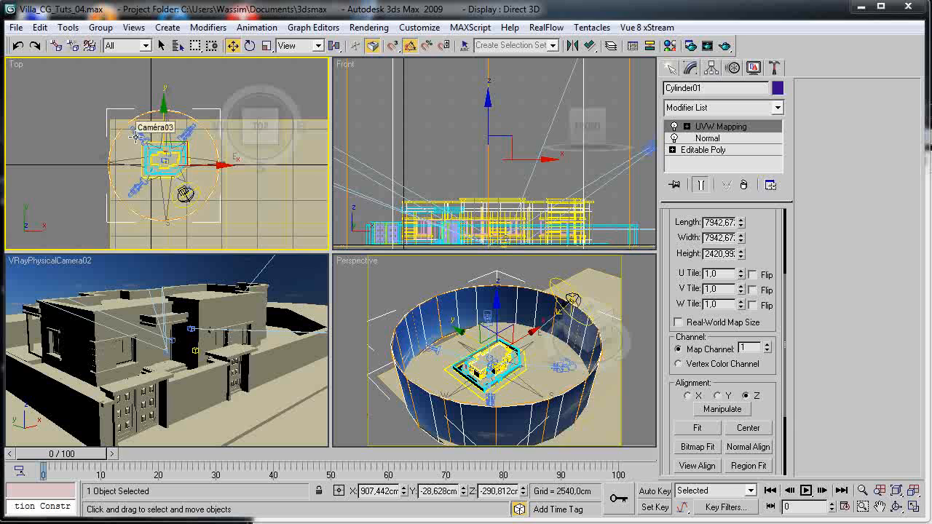
{"action": "scroll", "coordinate": [133, 132], "scroll_direction": "up", "scroll_amount": 2}
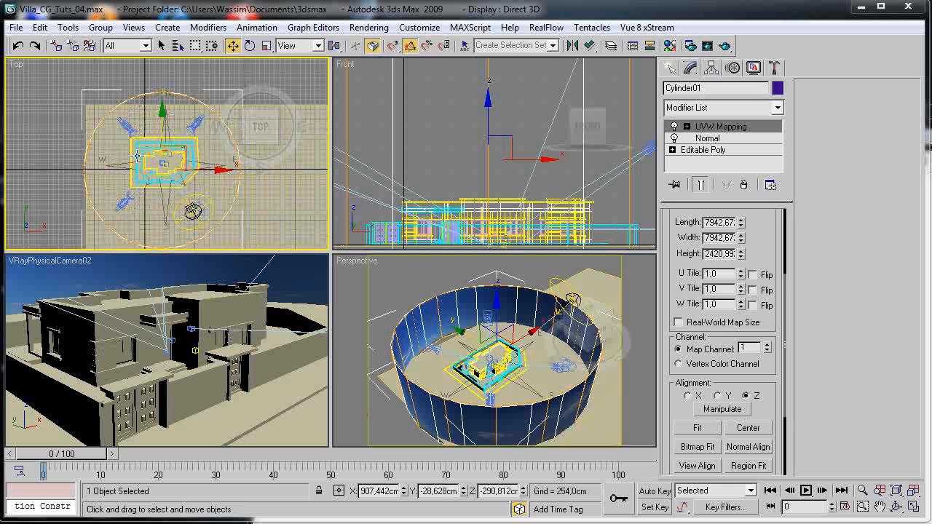
{"action": "left_click_drag", "start_coordinate": [161, 117], "coordinate": [159, 109]}
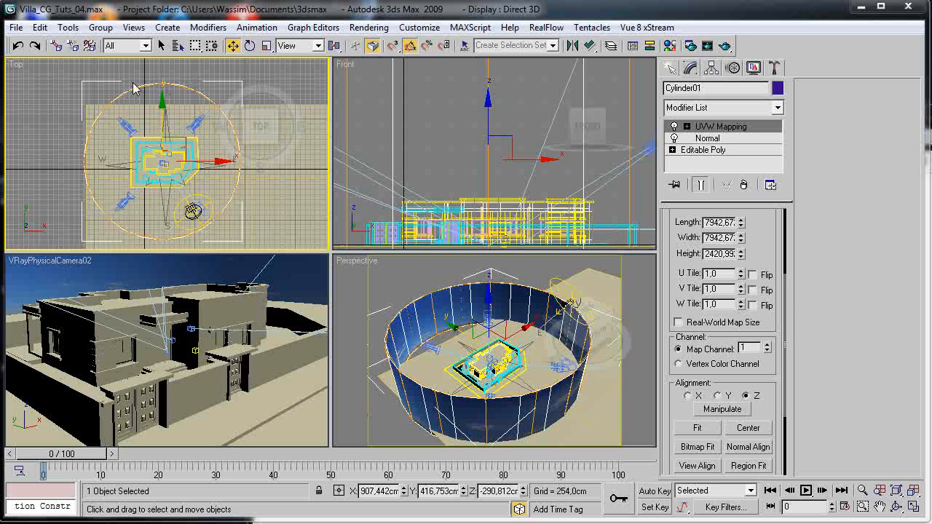
{"action": "left_click", "coordinate": [250, 45]}
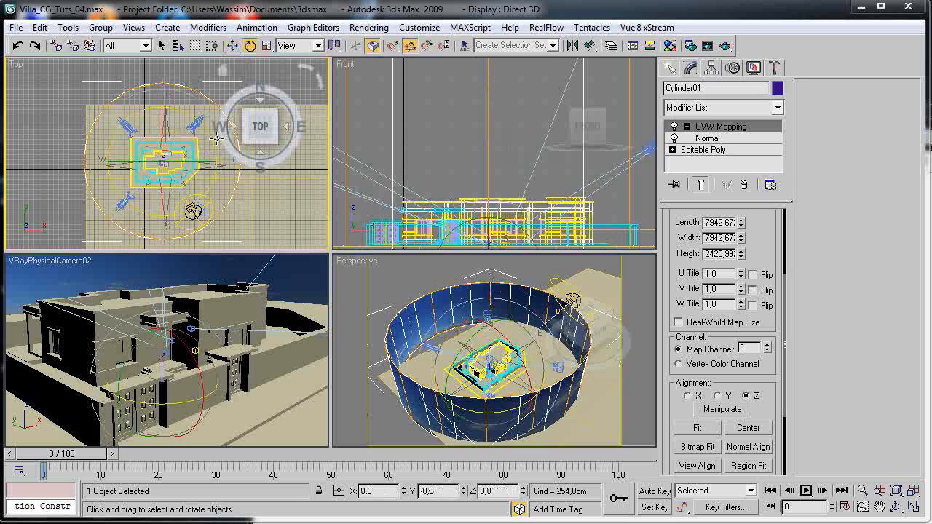
{"action": "left_click_drag", "start_coordinate": [213, 138], "coordinate": [185, 87]}
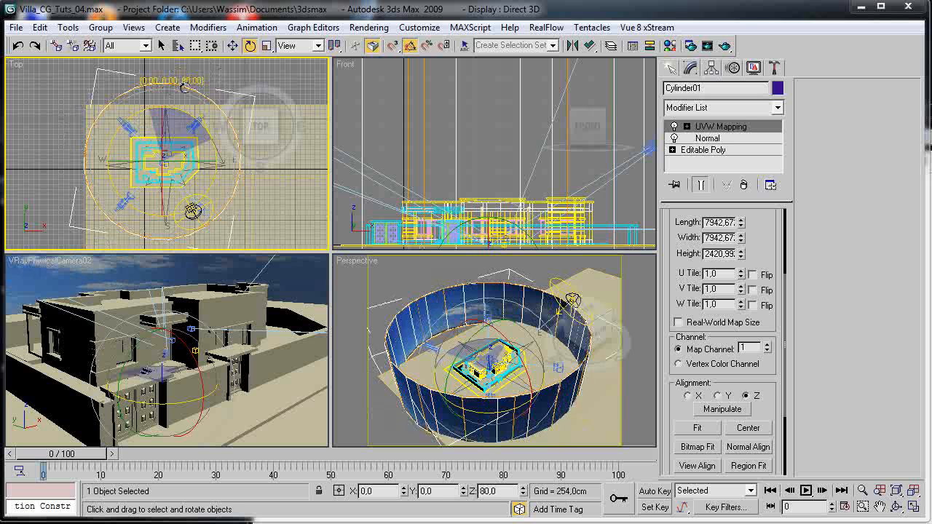
Render the VRayPhysicalCamera02 view and inspect the clouds and shadows around the villa.
{"action": "right_click", "coordinate": [168, 350]}
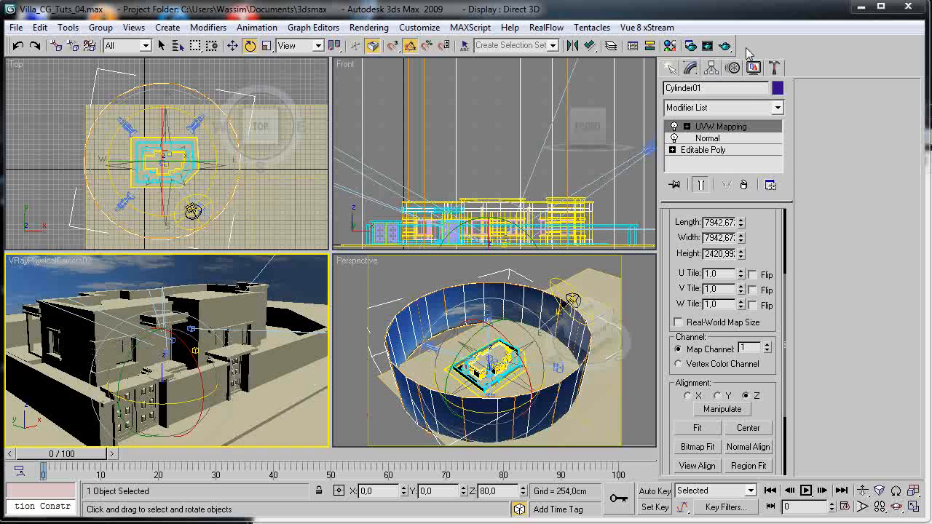
{"action": "left_click", "coordinate": [725, 45]}
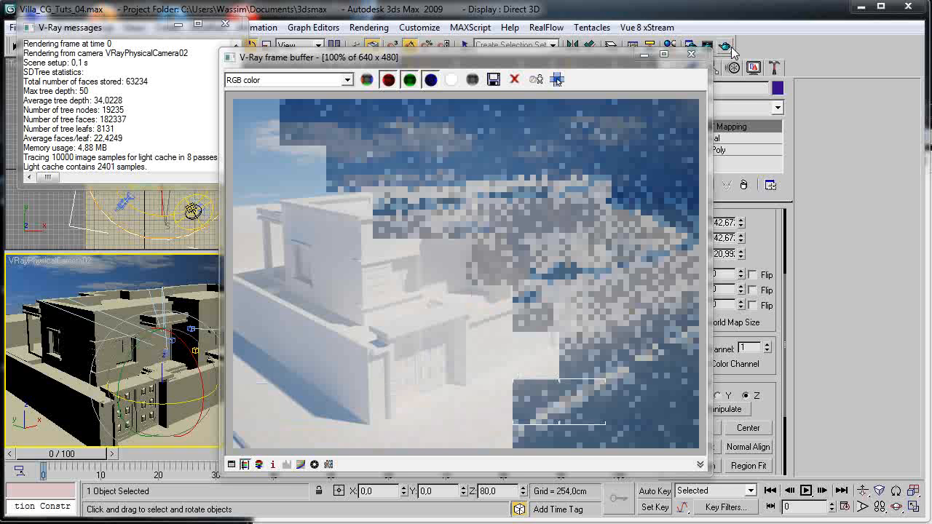
{"action": "right_click_drag", "start_coordinate": [449, 365], "coordinate": [512, 373]}
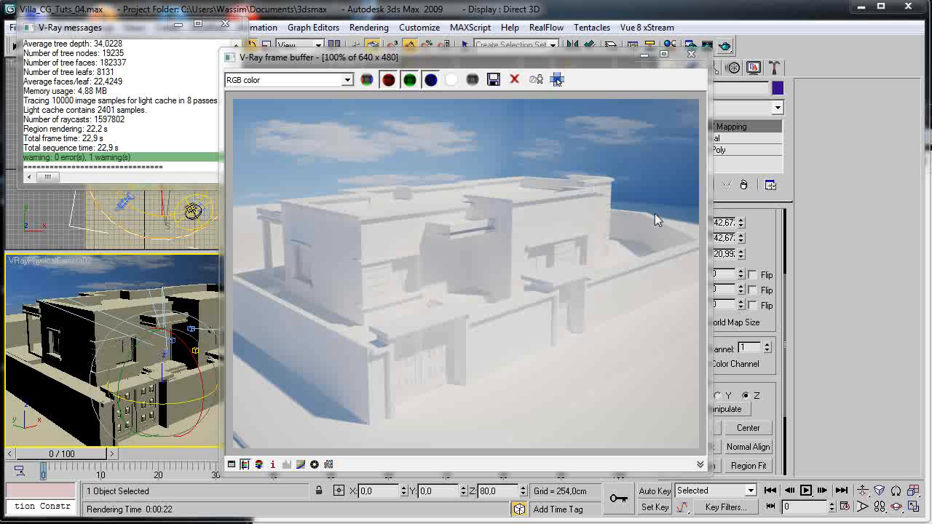
{"action": "left_click", "coordinate": [693, 55]}
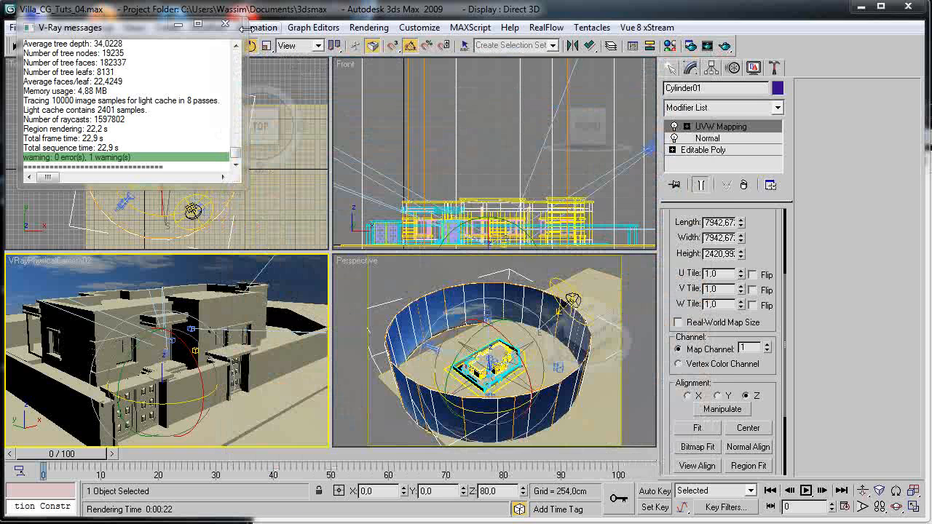
{"action": "left_click", "coordinate": [226, 25]}
Exclude Cylinder01 from the VRaySun's shadow casting.
{"action": "right_click", "coordinate": [184, 149]}
{"action": "middle_click_drag", "start_coordinate": [152, 116], "coordinate": [115, 78]}
{"action": "scroll", "coordinate": [445, 171], "scroll_direction": "down", "scroll_amount": 5}
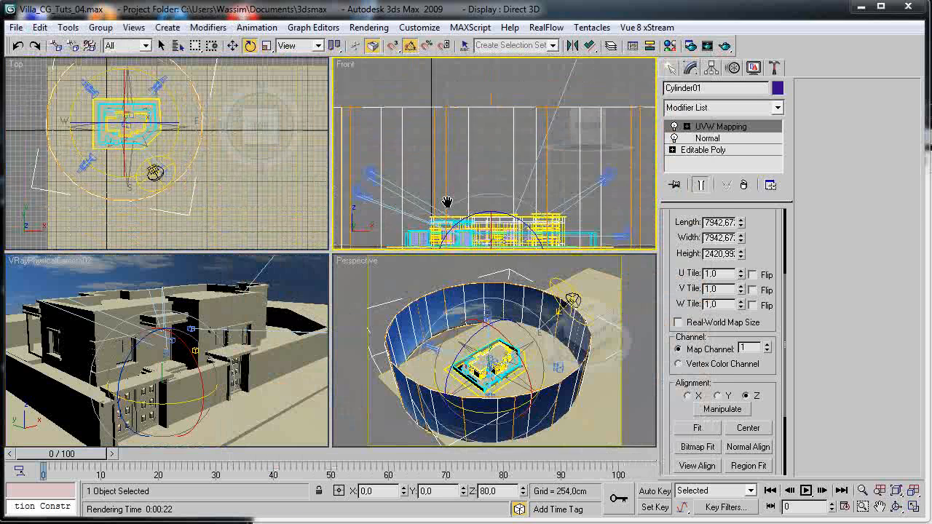
{"action": "middle_click_drag", "start_coordinate": [447, 202], "coordinate": [488, 138]}
{"action": "left_click", "coordinate": [542, 118]}
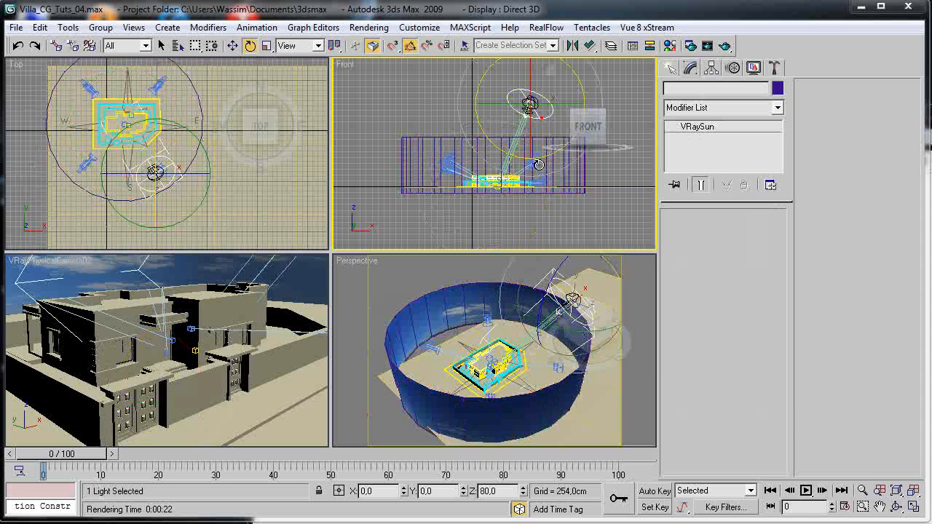
{"action": "left_click", "coordinate": [718, 367]}
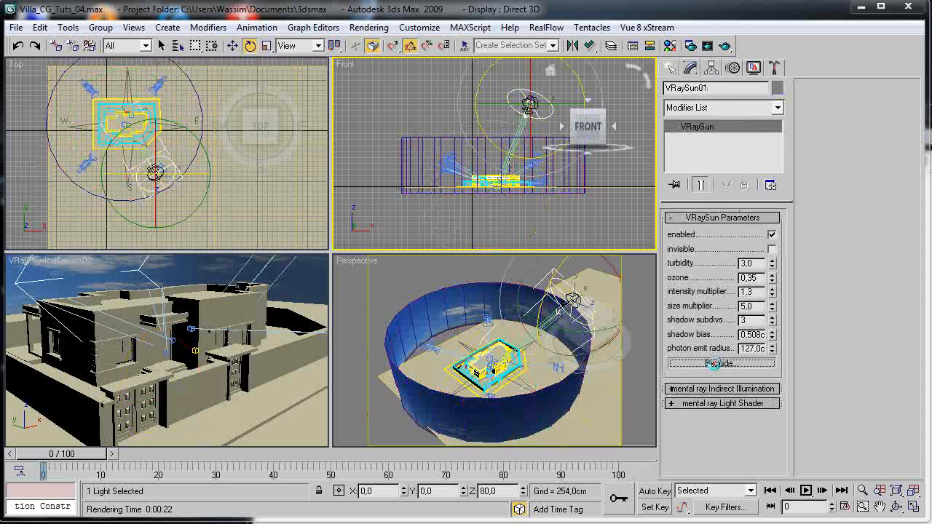
{"action": "type", "text": "cyn"}
{"action": "key", "text": "BackSpace"}
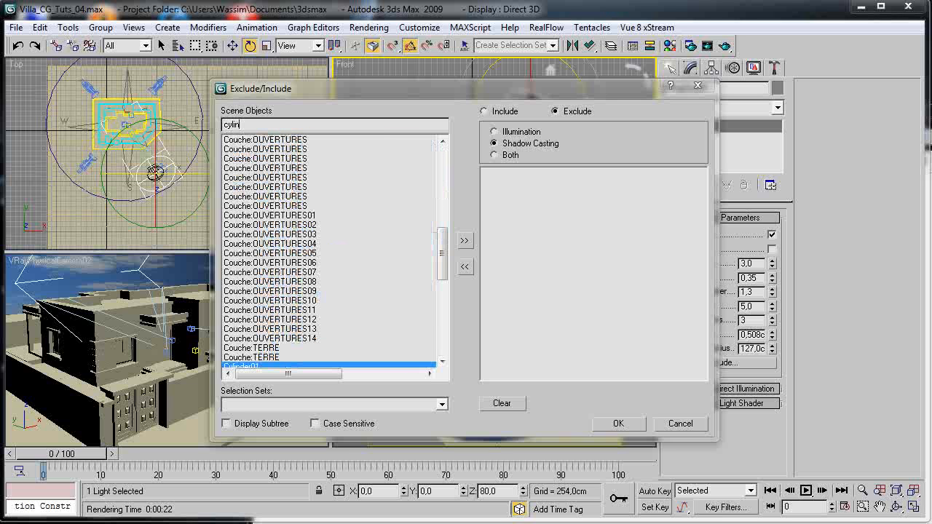
{"action": "left_click_drag", "start_coordinate": [443, 254], "coordinate": [443, 285]}
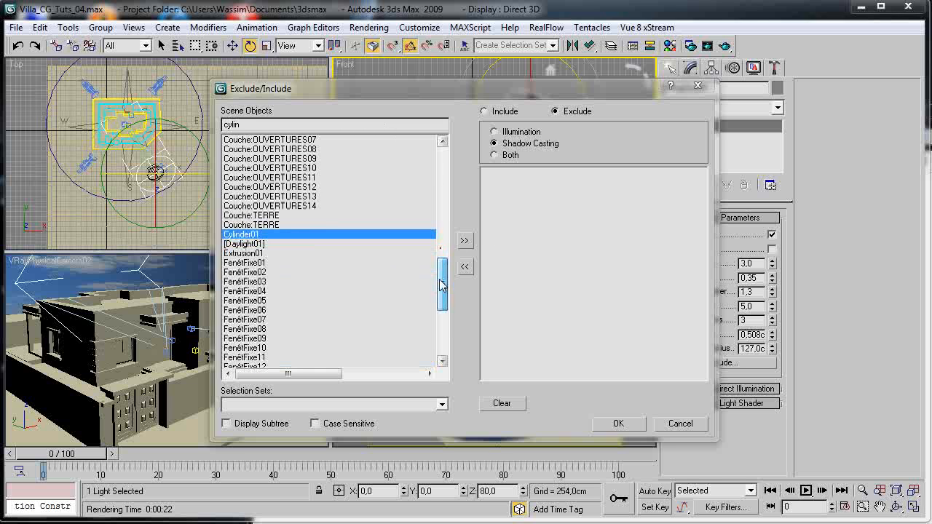
{"action": "left_click", "coordinate": [465, 243]}
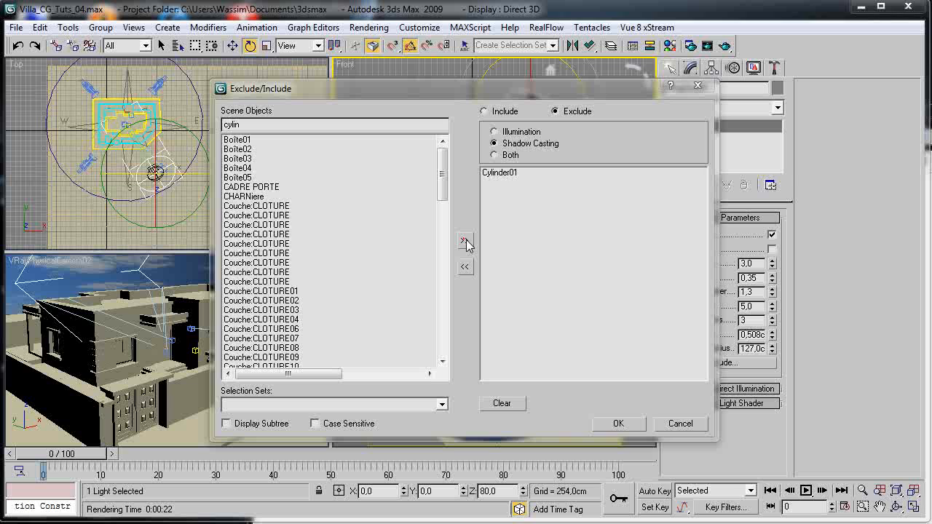
{"action": "left_click", "coordinate": [499, 175]}
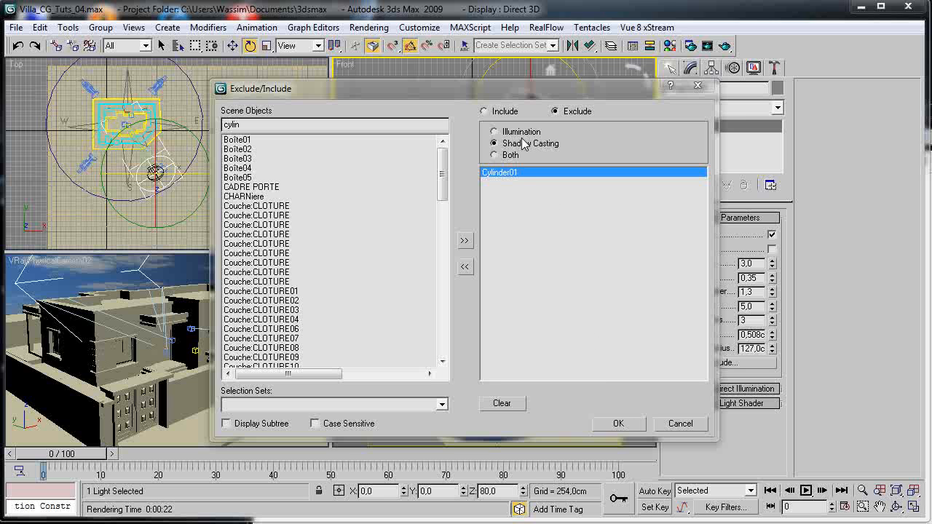
{"action": "left_click", "coordinate": [616, 426]}
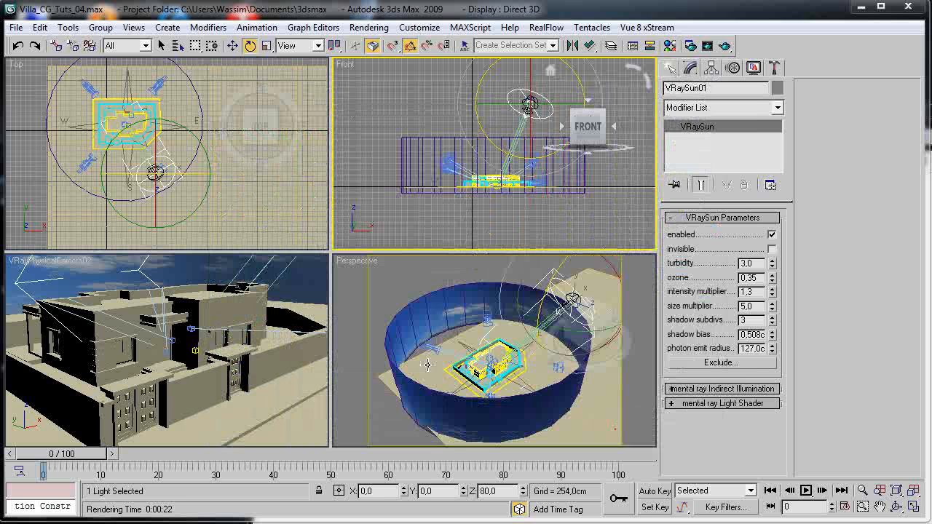
Render the VRayPhysicalCamera02 view again and duplicate the result to a separate frame buffer for comparison.
{"action": "left_click", "coordinate": [727, 46]}
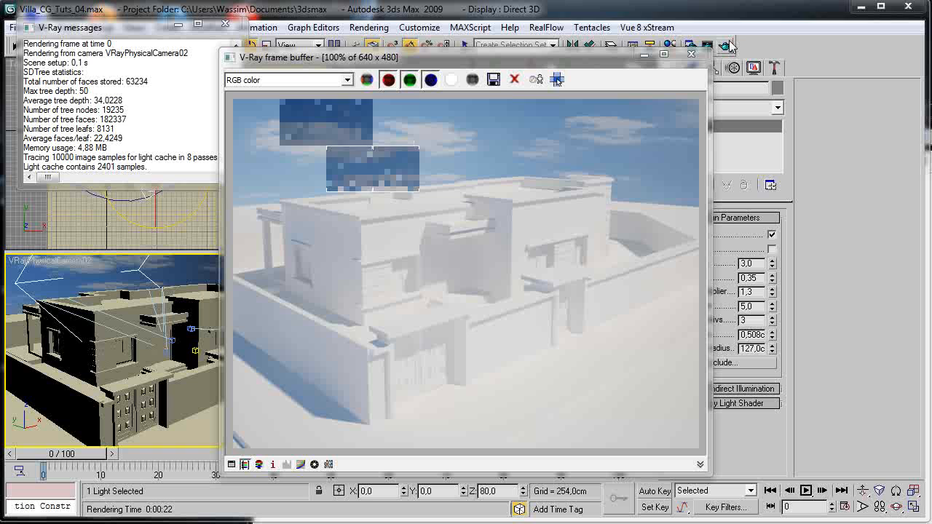
{"action": "left_click", "coordinate": [556, 80]}
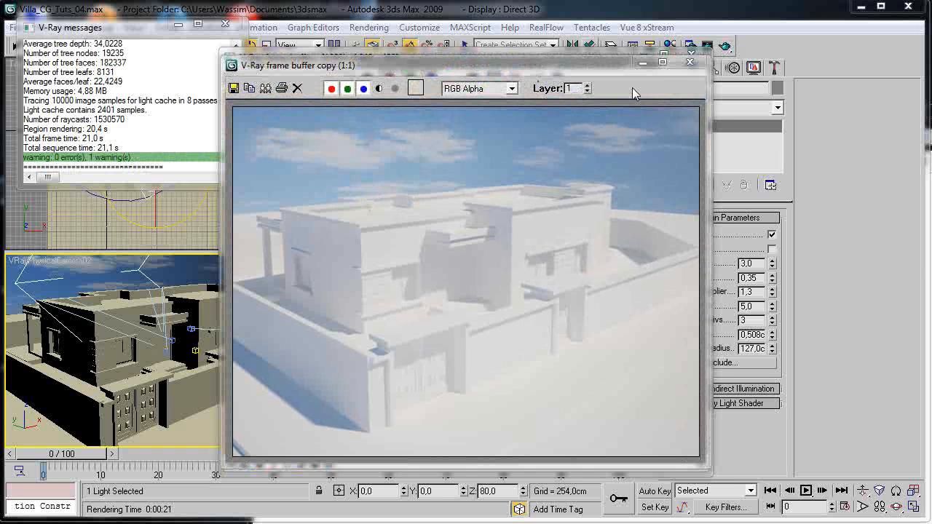
Close the render windows and set the VRaySun's exclusion of Cylinder01 to Both illumination and shadow casting.
{"action": "left_click", "coordinate": [692, 57]}
{"action": "left_click", "coordinate": [225, 23]}
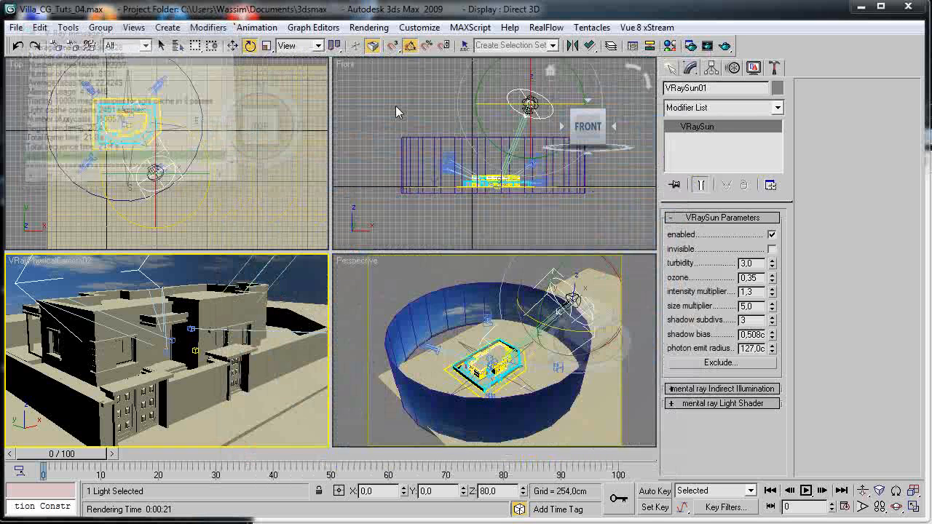
{"action": "left_click", "coordinate": [717, 363]}
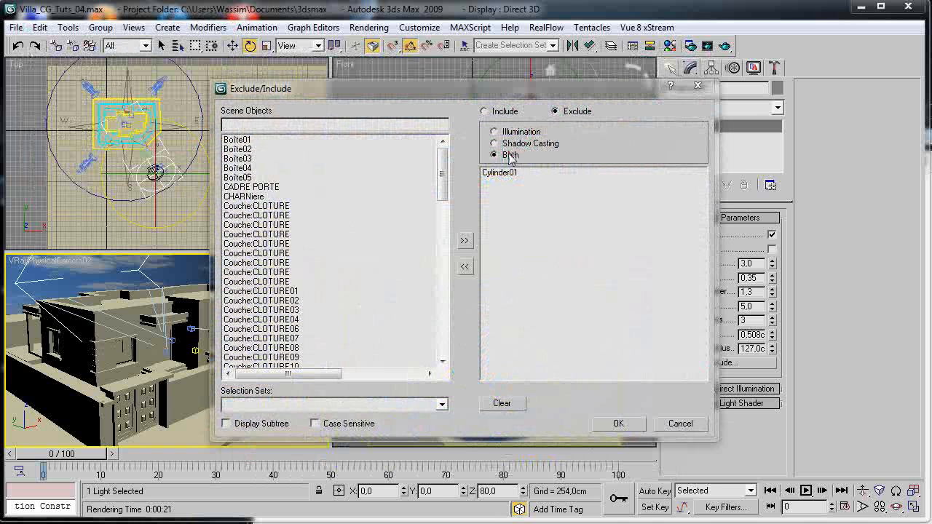
{"action": "left_click", "coordinate": [627, 417]}
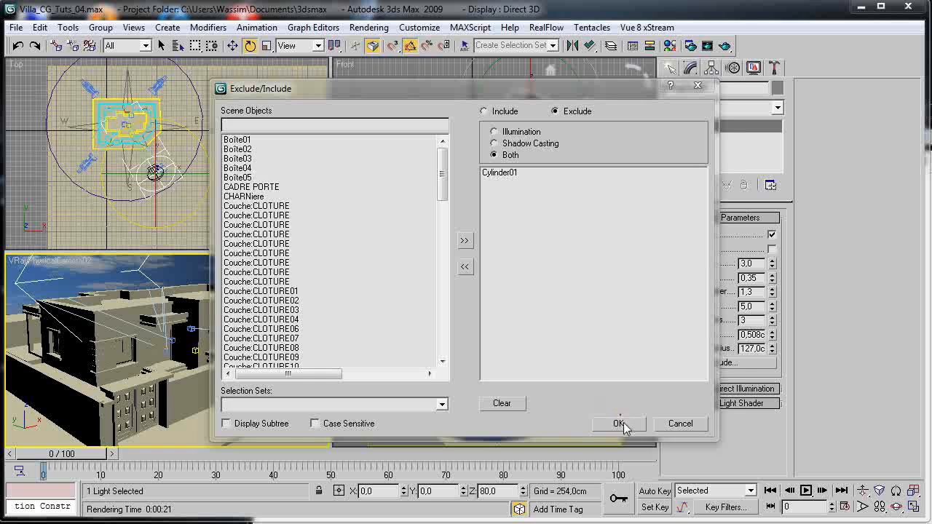
Render the VRayPhysicalCamera02 view to check the sky cylinder, then cancel the render and close the messages.
{"action": "scroll", "coordinate": [168, 177], "scroll_direction": "down", "scroll_amount": 5}
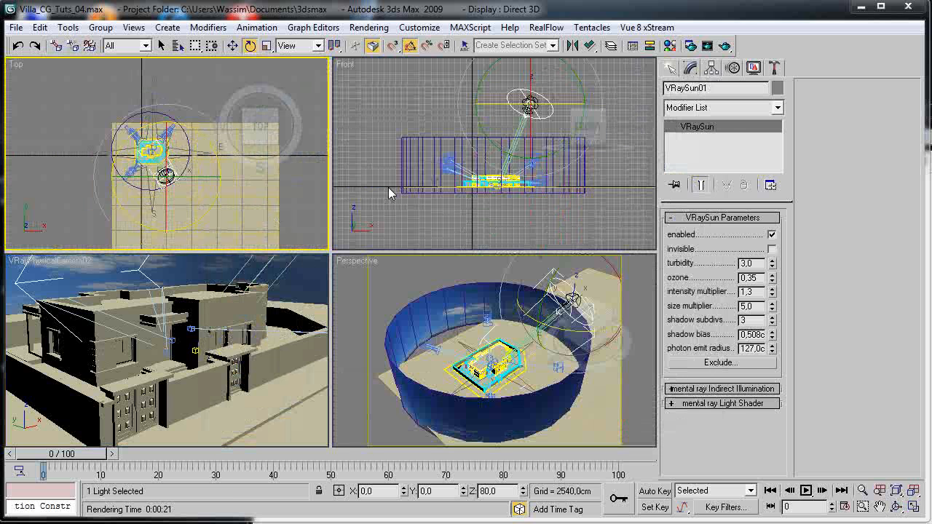
{"action": "right_click", "coordinate": [310, 269]}
{"action": "left_click", "coordinate": [726, 45]}
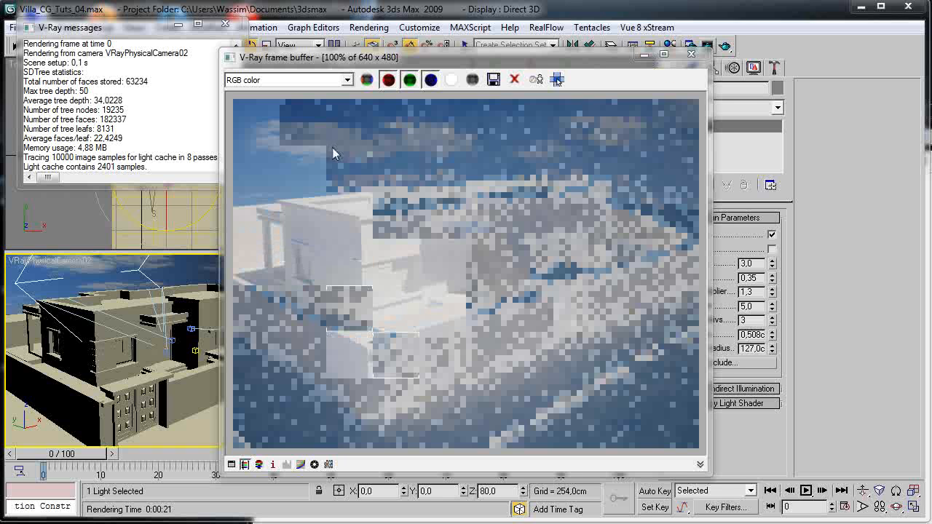
{"action": "scroll", "coordinate": [302, 162], "scroll_direction": "up", "scroll_amount": 1}
{"action": "scroll", "coordinate": [302, 161], "scroll_direction": "down", "scroll_amount": 1}
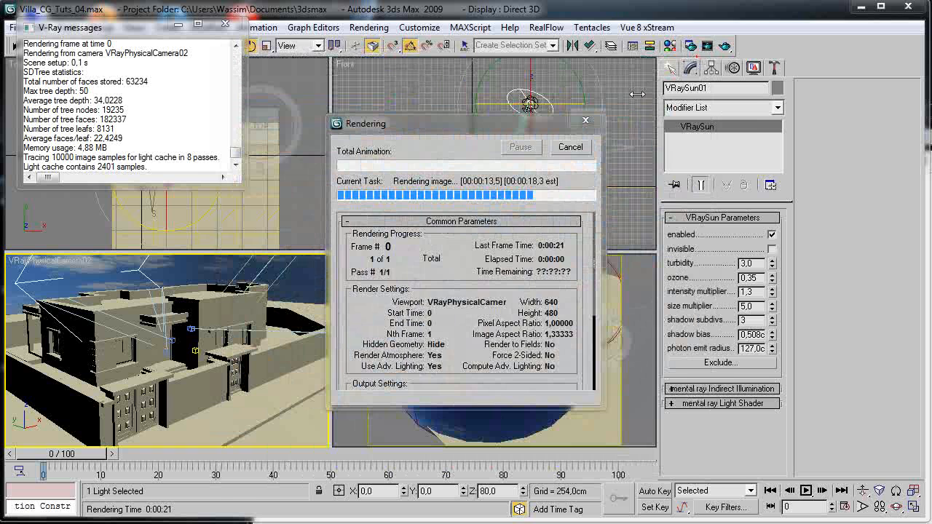
{"action": "left_click", "coordinate": [565, 149]}
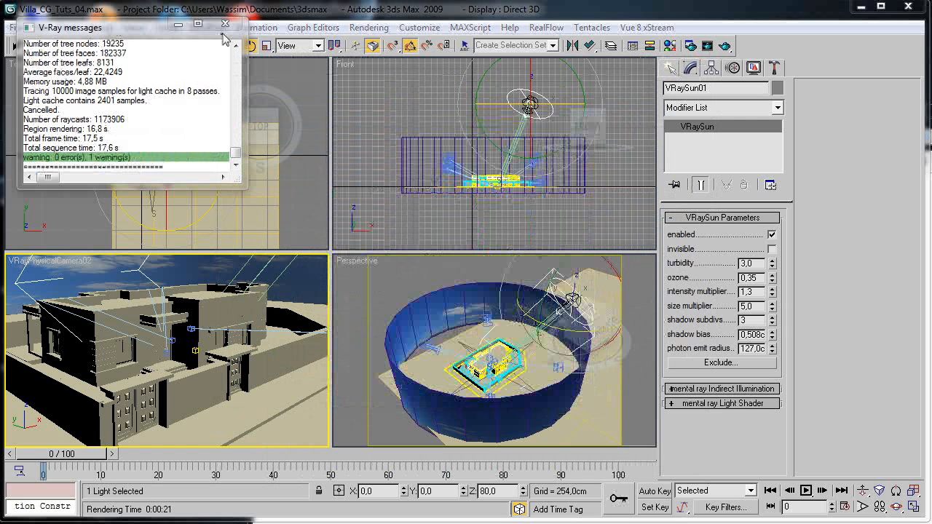
{"action": "left_click", "coordinate": [225, 26]}
Create a standard target directional light about 7200 cm long, west of the cylinder and aiming at its west edge.
{"action": "right_click", "coordinate": [139, 129]}
{"action": "scroll", "coordinate": [138, 130], "scroll_direction": "up", "scroll_amount": 4}
{"action": "scroll", "coordinate": [166, 150], "scroll_direction": "down", "scroll_amount": 2}
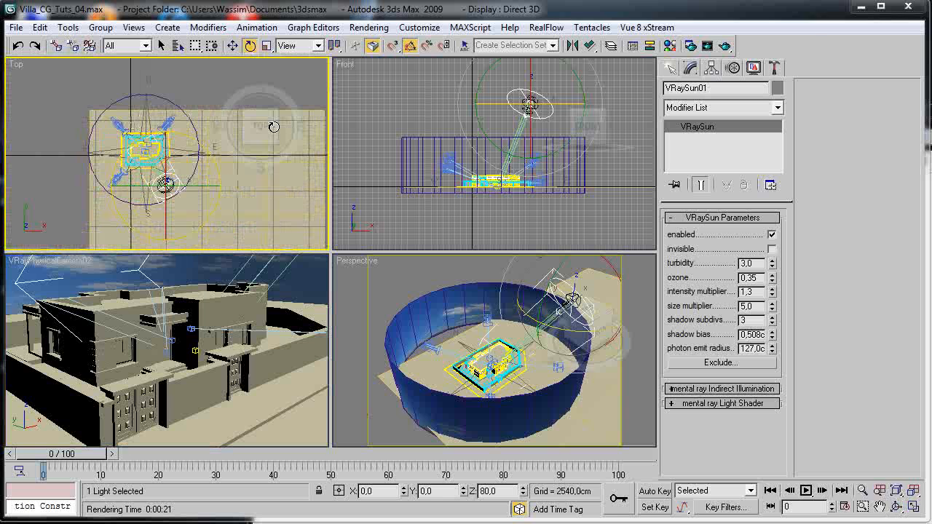
{"action": "left_click", "coordinate": [670, 68]}
{"action": "left_click", "coordinate": [705, 112]}
{"action": "left_click", "coordinate": [717, 109]}
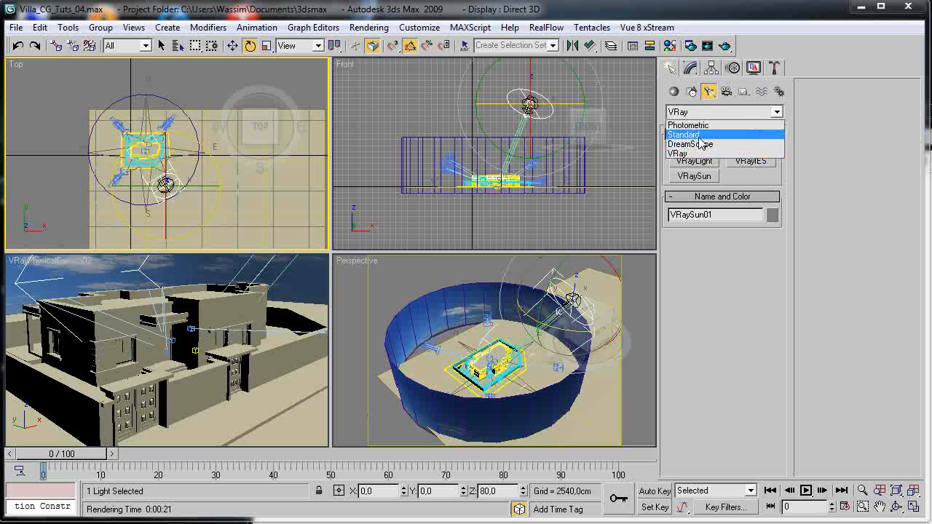
{"action": "left_click", "coordinate": [691, 133]}
{"action": "left_click", "coordinate": [695, 162]}
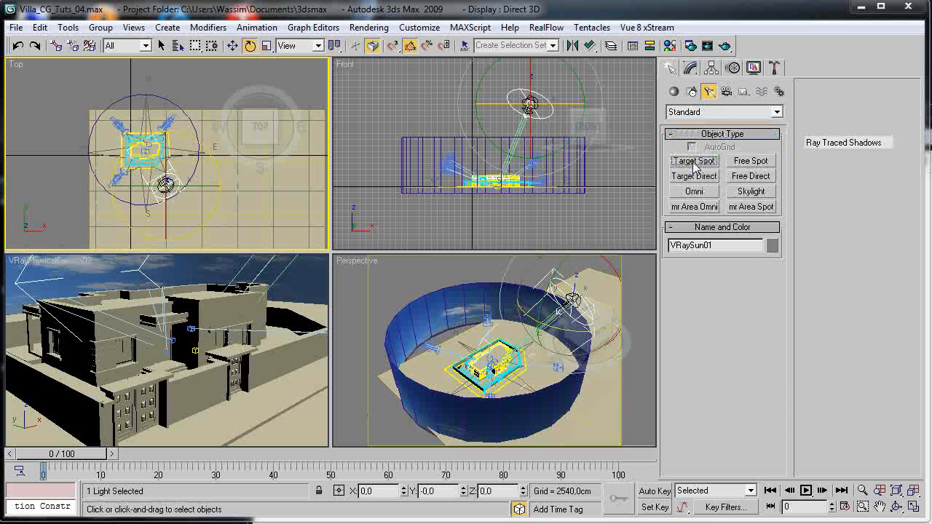
{"action": "left_click", "coordinate": [695, 177]}
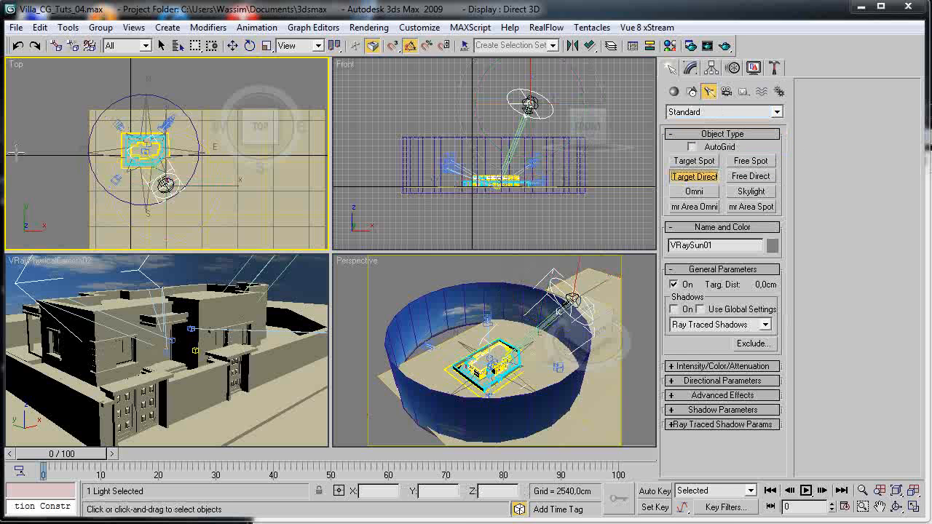
{"action": "scroll", "coordinate": [114, 146], "scroll_direction": "down", "scroll_amount": 2}
{"action": "left_click_drag", "start_coordinate": [66, 151], "coordinate": [134, 149]}
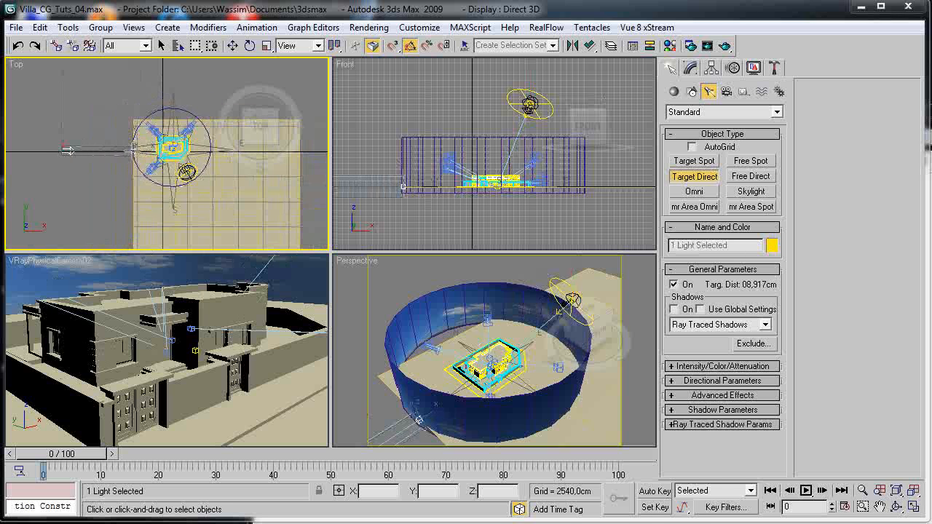
Try the Local and Screen coordinate systems for the directional light's pivot, return to View and center the pivot on the light.
{"action": "key", "text": "e"}
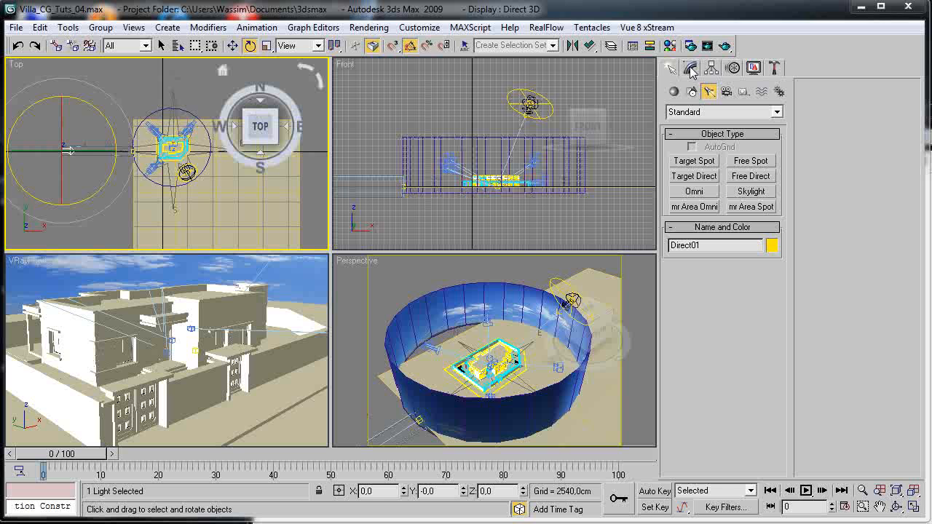
{"action": "left_click", "coordinate": [711, 68]}
{"action": "left_click", "coordinate": [724, 160]}
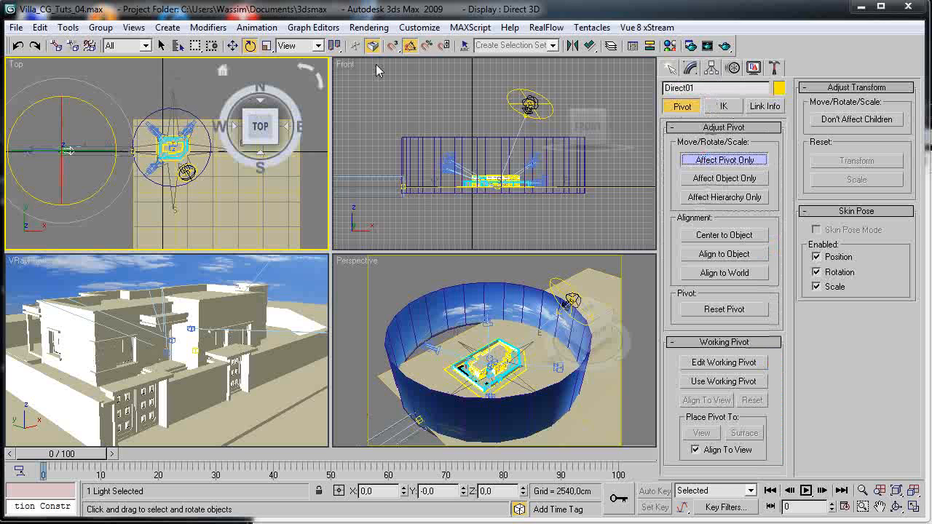
{"action": "left_click", "coordinate": [310, 45]}
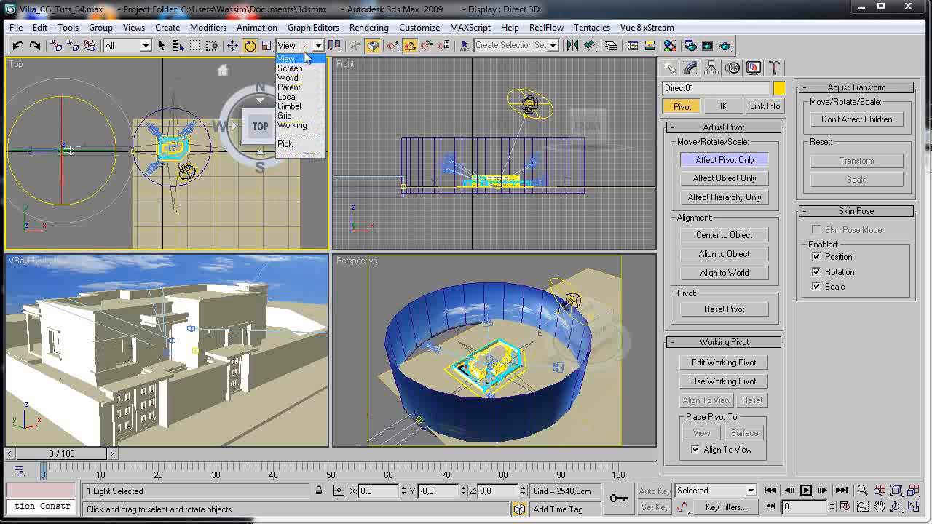
{"action": "left_click", "coordinate": [295, 97]}
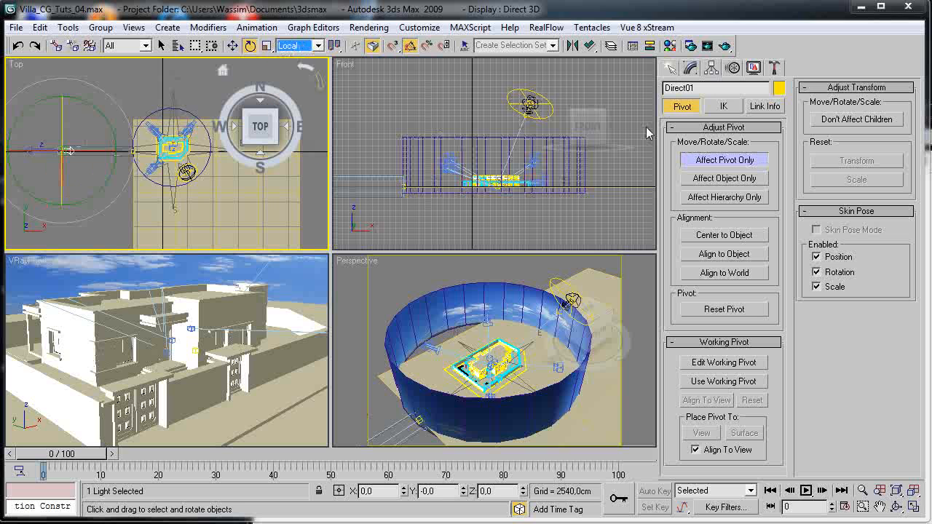
{"action": "left_click", "coordinate": [290, 48]}
{"action": "left_click", "coordinate": [287, 69]}
{"action": "left_click", "coordinate": [289, 48]}
{"action": "left_click", "coordinate": [287, 61]}
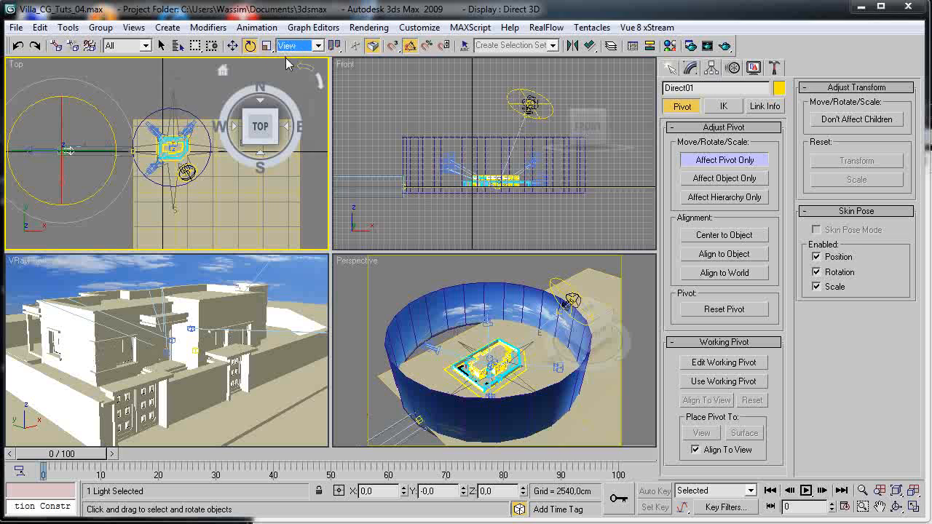
{"action": "left_click", "coordinate": [697, 237]}
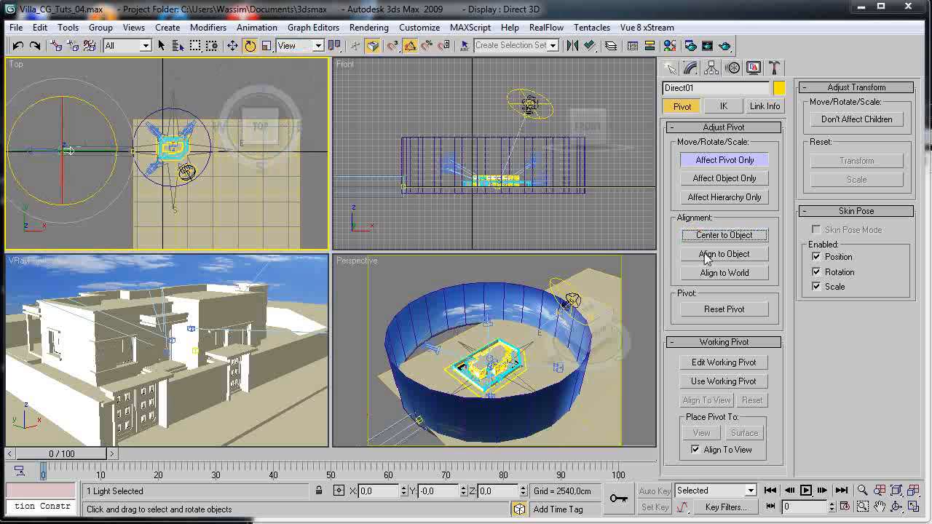
Try to move the directional light's pivot along X to its target at the cylinder's west edge, about -3091 cm.
{"action": "key", "text": "w"}
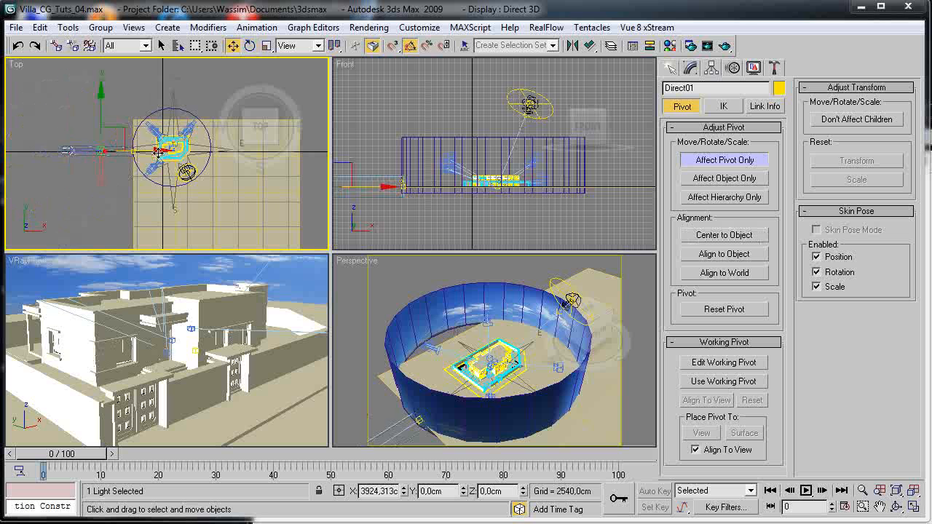
{"action": "left_click_drag", "start_coordinate": [219, 152], "coordinate": [115, 155]}
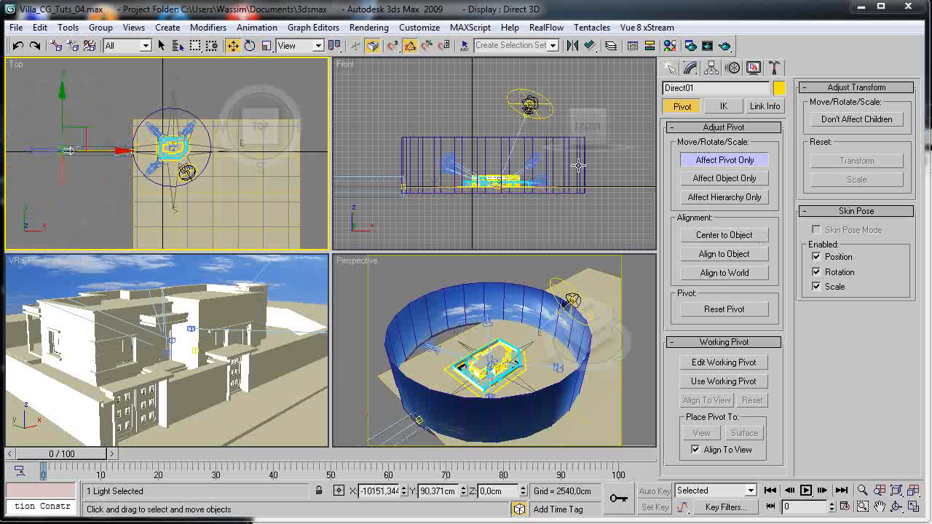
{"action": "scroll", "coordinate": [90, 160], "scroll_direction": "up", "scroll_amount": 4}
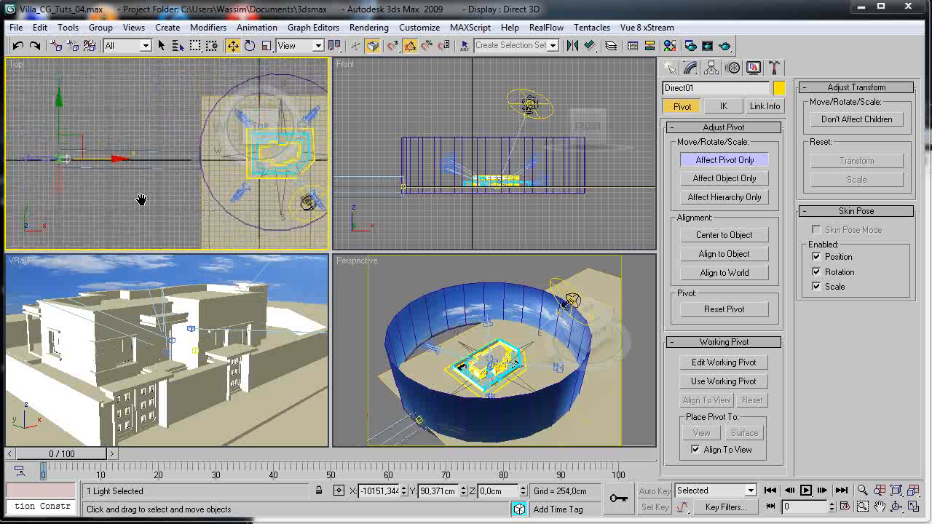
{"action": "left_click_drag", "start_coordinate": [90, 160], "coordinate": [198, 176]}
{"action": "scroll", "coordinate": [198, 177], "scroll_direction": "up", "scroll_amount": 5}
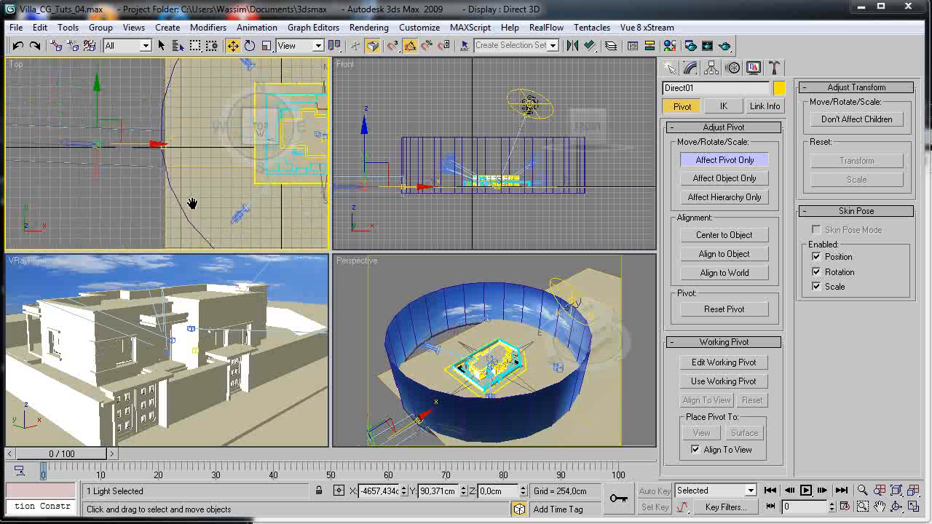
{"action": "left_click_drag", "start_coordinate": [166, 157], "coordinate": [226, 164]}
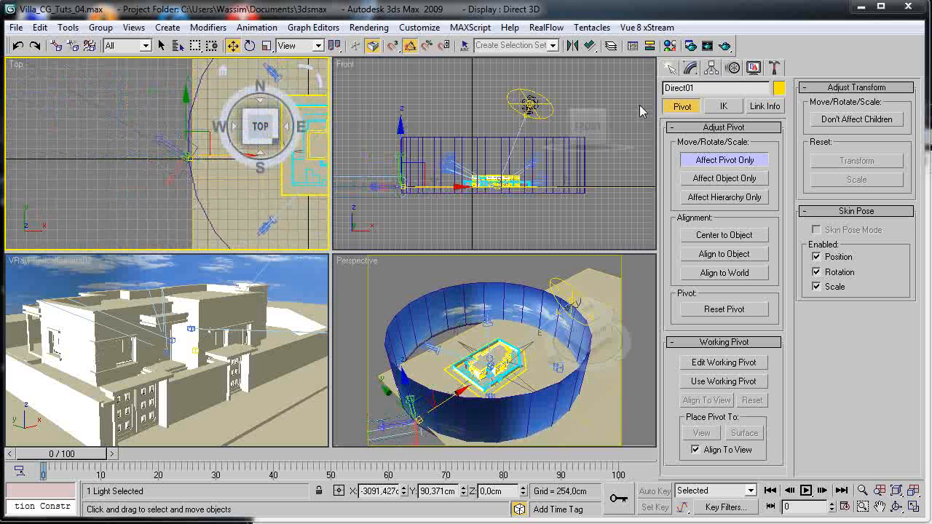
Try to rotate the directional light around its relocated pivot in the Top view and shift it.
{"action": "left_click", "coordinate": [671, 68]}
{"action": "left_click", "coordinate": [691, 68]}
{"action": "middle_click_drag", "start_coordinate": [130, 111], "coordinate": [157, 173]}
{"action": "scroll", "coordinate": [157, 173], "scroll_direction": "down", "scroll_amount": 3}
{"action": "key", "text": "e"}
{"action": "left_click_drag", "start_coordinate": [162, 141], "coordinate": [127, 171]}
{"action": "key", "text": "w"}
{"action": "left_click_drag", "start_coordinate": [186, 140], "coordinate": [162, 142]}
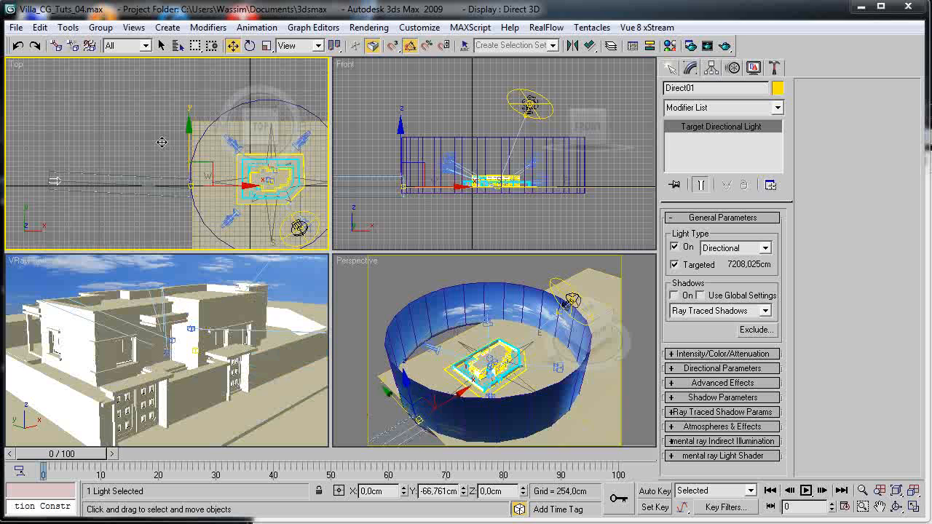
Try to clone the directional light by rotating it -70 degrees around Z.
{"action": "middle_click_drag", "start_coordinate": [145, 162], "coordinate": [78, 168]}
{"action": "scroll", "coordinate": [78, 168], "scroll_direction": "down", "scroll_amount": 2}
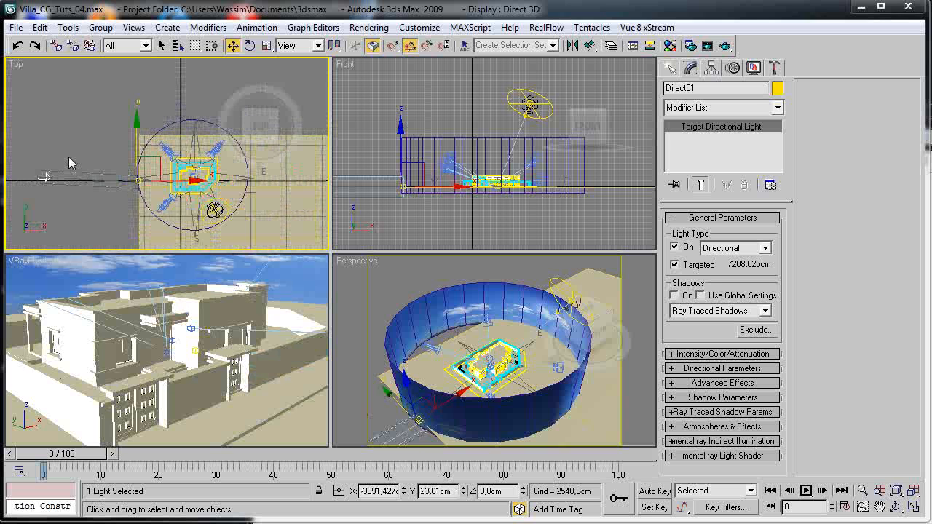
{"action": "key", "text": "e"}
{"action": "mouse_move", "coordinate": [154, 131]}
{"action": "left_mouse_down"}
{"action": "mouse_move", "coordinate": [190, 159]}
{"action": "mouse_move", "coordinate": [248, 138]}
{"action": "mouse_move", "coordinate": [248, 209]}
{"action": "left_mouse_up"}
{"action": "left_click", "coordinate": [465, 330]}
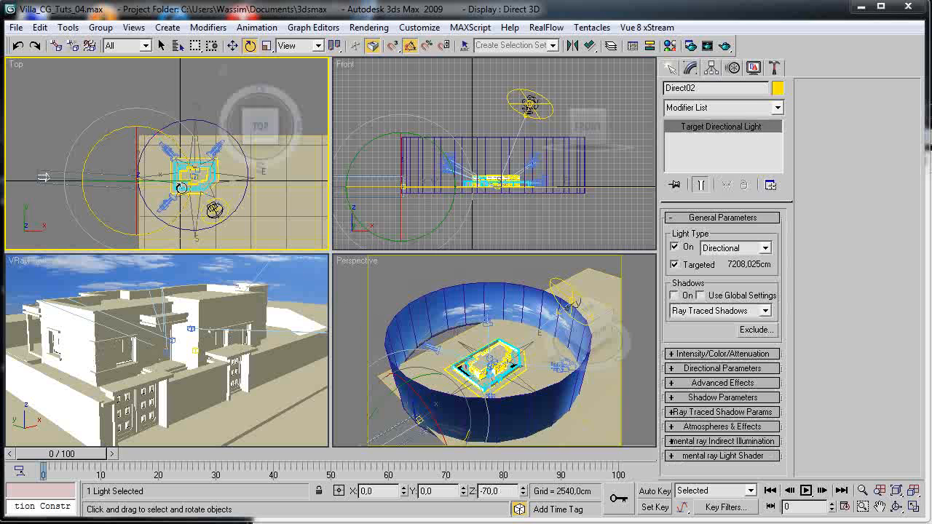
Try to move the cloned directional light, then undo the move, the rotated clone and the pivot changes.
{"action": "key", "text": "w"}
{"action": "left_click_drag", "start_coordinate": [135, 141], "coordinate": [159, 138]}
{"action": "key", "text": "ctrl+z"}
{"action": "key", "text": "ctrl+z"}
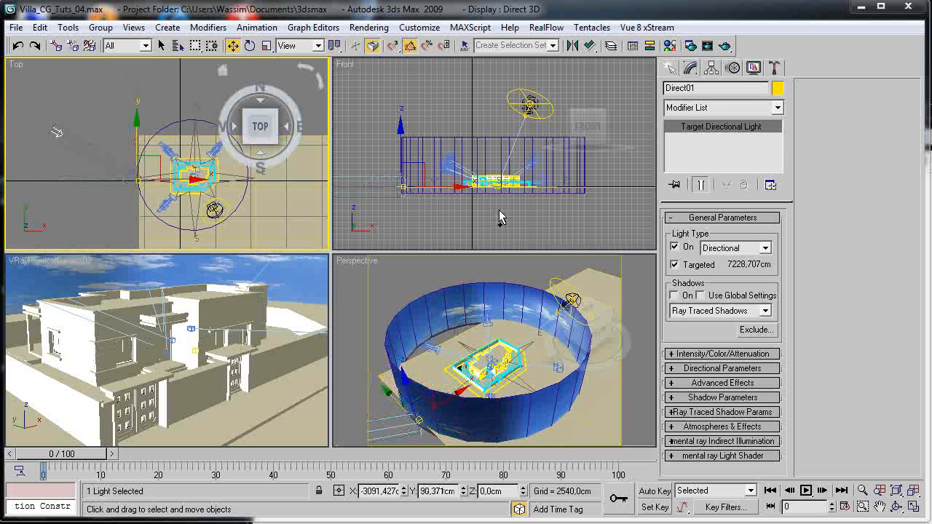
{"action": "key", "text": "ctrl+z"}
Try to copy the directional light northwest of the cylinder at about X -4304 cm, Y 6288 cm, then undo the copy.
{"action": "mouse_move", "coordinate": [102, 135]}
{"action": "left_mouse_down"}
{"action": "mouse_move", "coordinate": [25, 134]}
{"action": "mouse_move", "coordinate": [69, 146]}
{"action": "mouse_move", "coordinate": [121, 99]}
{"action": "left_mouse_up"}
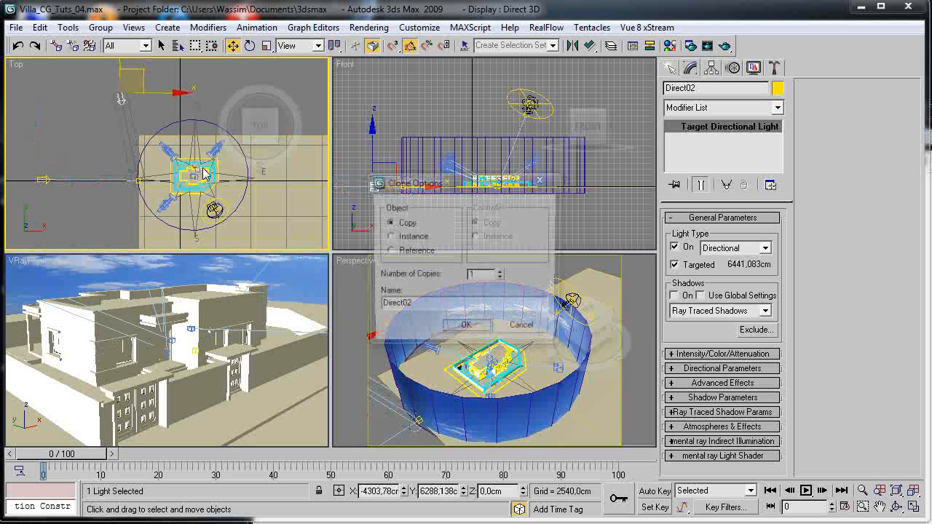
{"action": "left_click", "coordinate": [473, 331]}
{"action": "key", "text": "ctrl+z"}
Create a second target directional light north of the cylinder, aiming south at its north edge.
{"action": "left_click", "coordinate": [671, 68]}
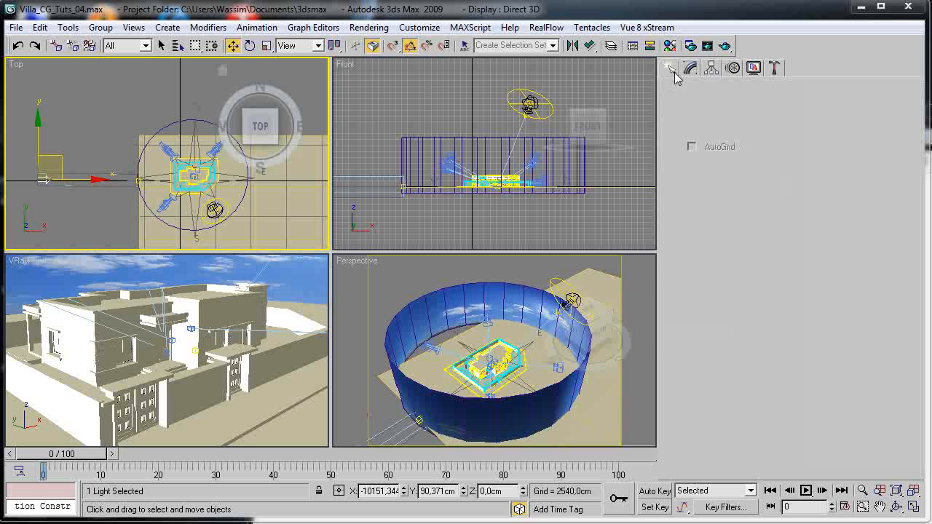
{"action": "left_click", "coordinate": [694, 175]}
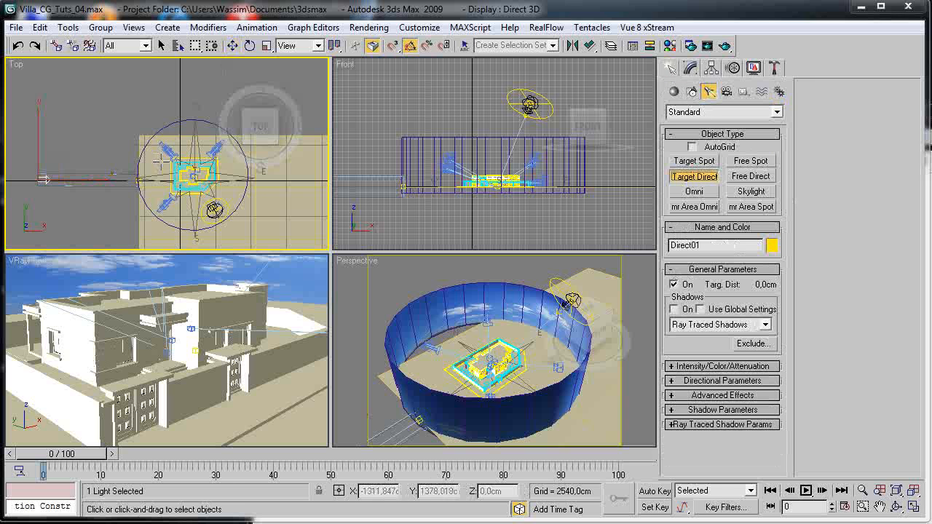
{"action": "scroll", "coordinate": [156, 96], "scroll_direction": "down", "scroll_amount": 5}
{"action": "left_click_drag", "start_coordinate": [163, 75], "coordinate": [163, 129]}
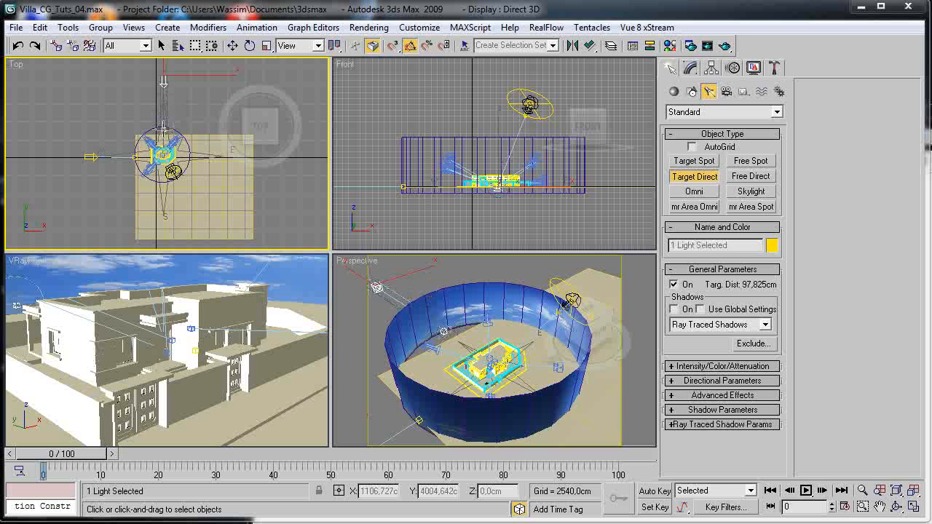
{"action": "middle_click_drag", "start_coordinate": [111, 178], "coordinate": [81, 179]}
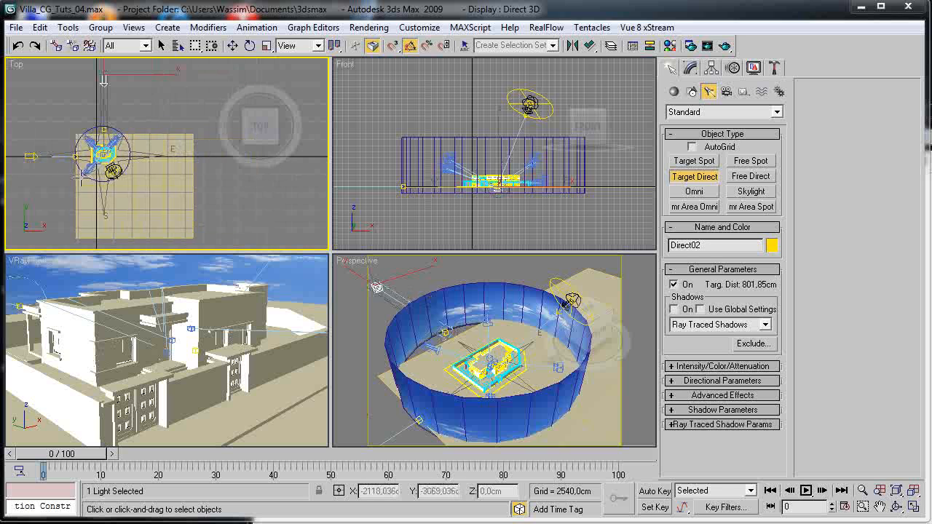
Create two more target directional lights aiming at the cylinder's east and south edges, the southern one about 7800 cm long, and open its parameters.
{"action": "left_click_drag", "start_coordinate": [190, 156], "coordinate": [131, 157]}
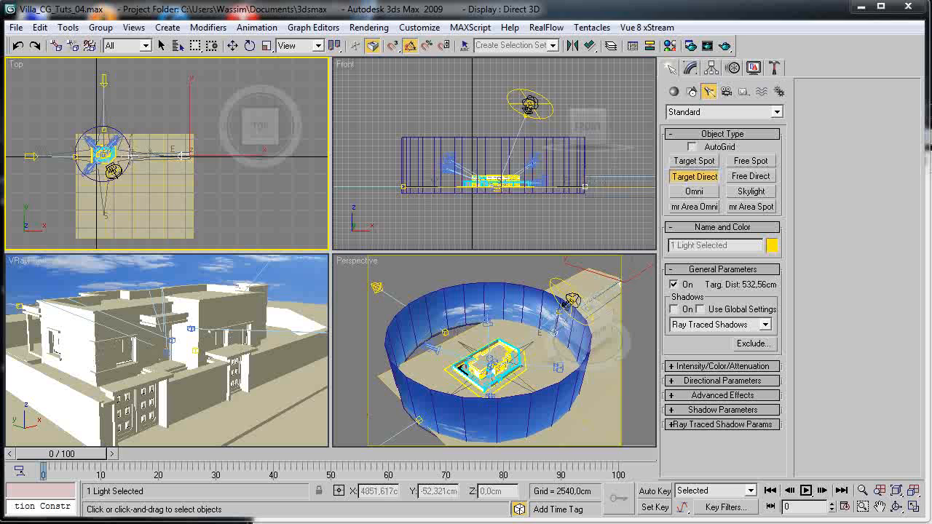
{"action": "left_click_drag", "start_coordinate": [102, 234], "coordinate": [103, 182]}
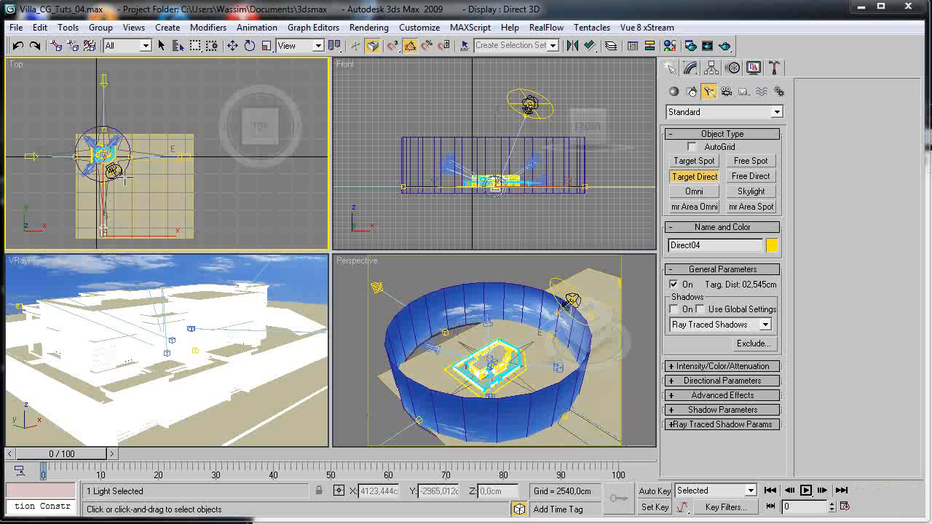
{"action": "scroll", "coordinate": [89, 182], "scroll_direction": "up", "scroll_amount": 2}
{"action": "key", "text": "w"}
{"action": "left_click", "coordinate": [691, 68]}
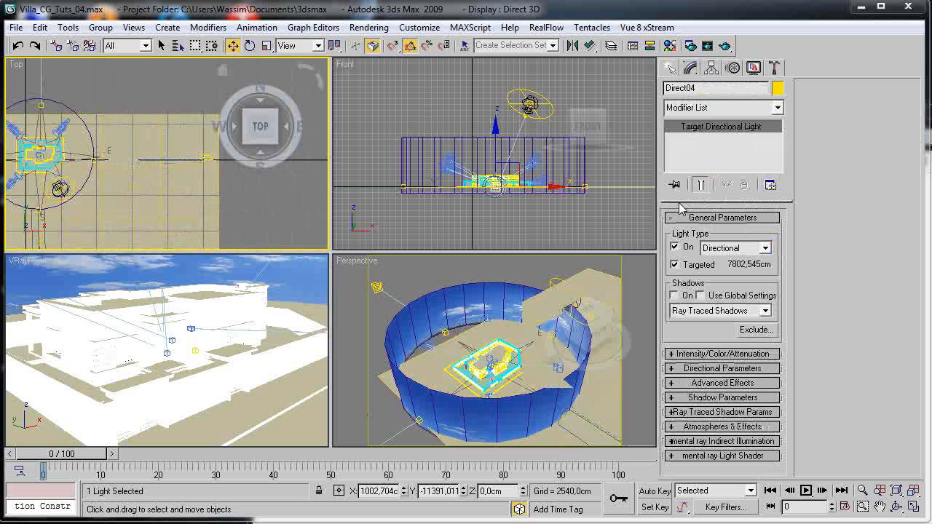
Open the object exclusion list of the directional light south of the cylinder.
{"action": "middle_click_drag", "start_coordinate": [134, 182], "coordinate": [222, 199]}
{"action": "right_click", "coordinate": [175, 193]}
{"action": "left_click", "coordinate": [38, 90]}
{"action": "middle_click_drag", "start_coordinate": [45, 128], "coordinate": [45, 107]}
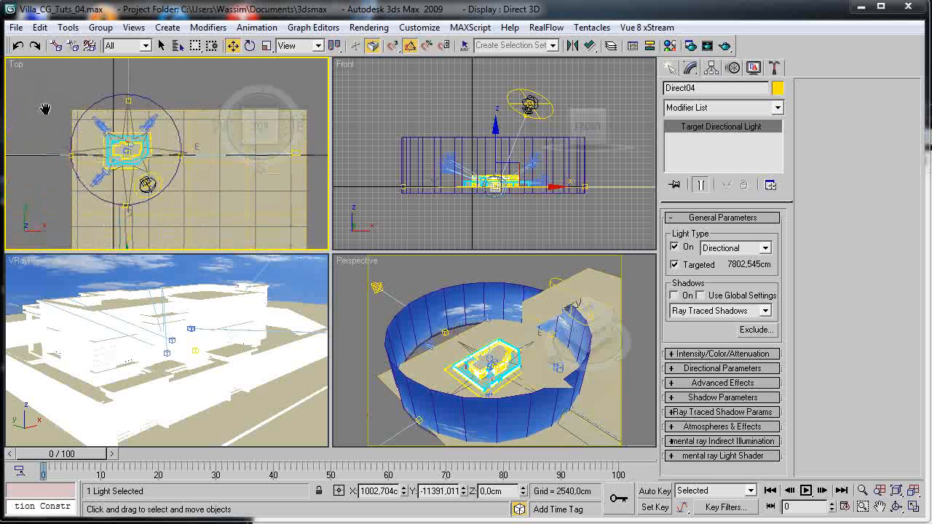
{"action": "scroll", "coordinate": [56, 139], "scroll_direction": "down", "scroll_amount": 3}
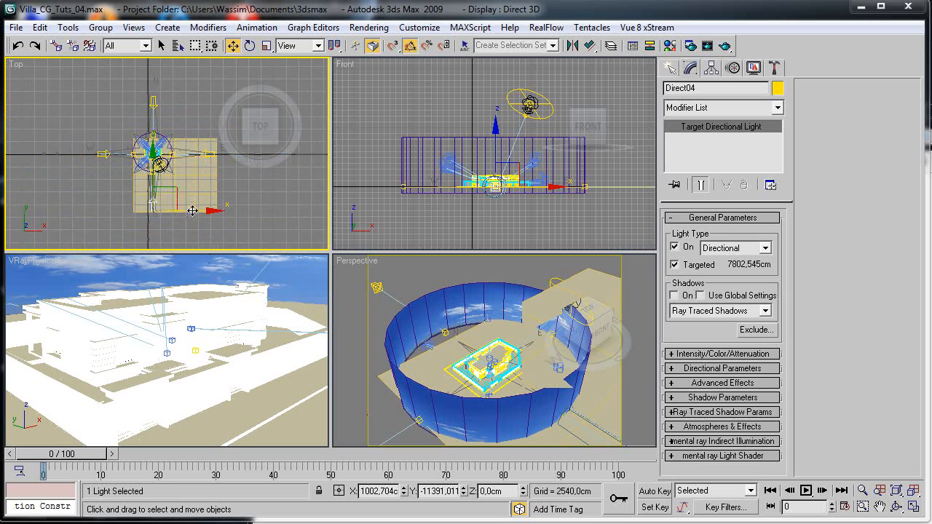
{"action": "left_click", "coordinate": [759, 330]}
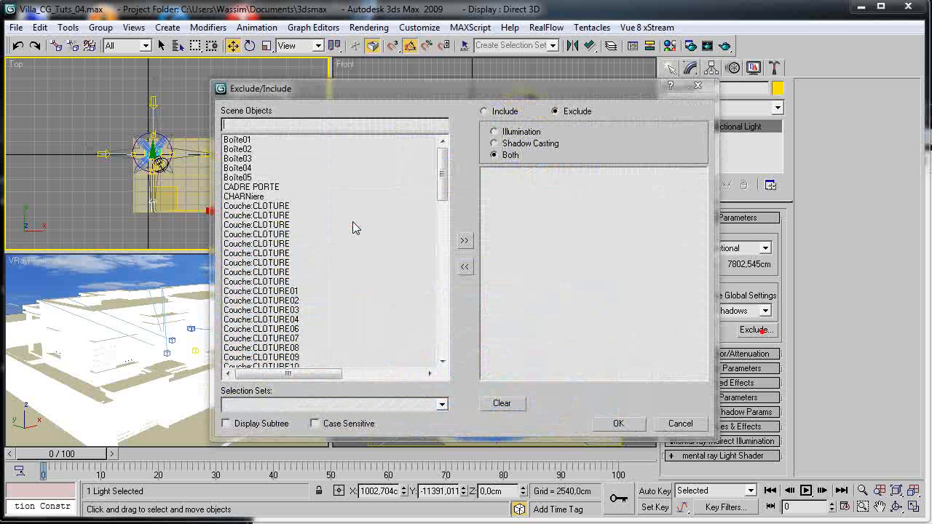
{"action": "left_click_drag", "start_coordinate": [280, 147], "coordinate": [266, 472]}
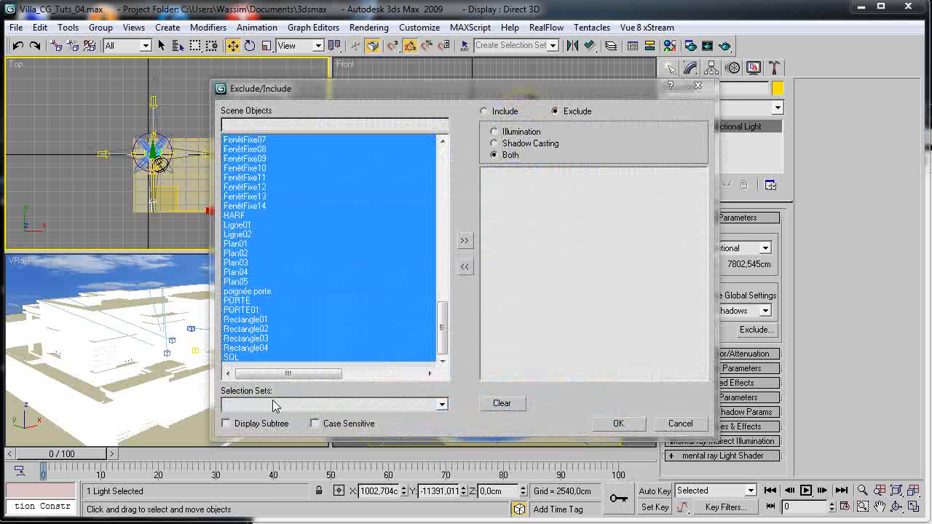
{"action": "left_click", "coordinate": [274, 123]}
{"action": "type", "text": "cy"}
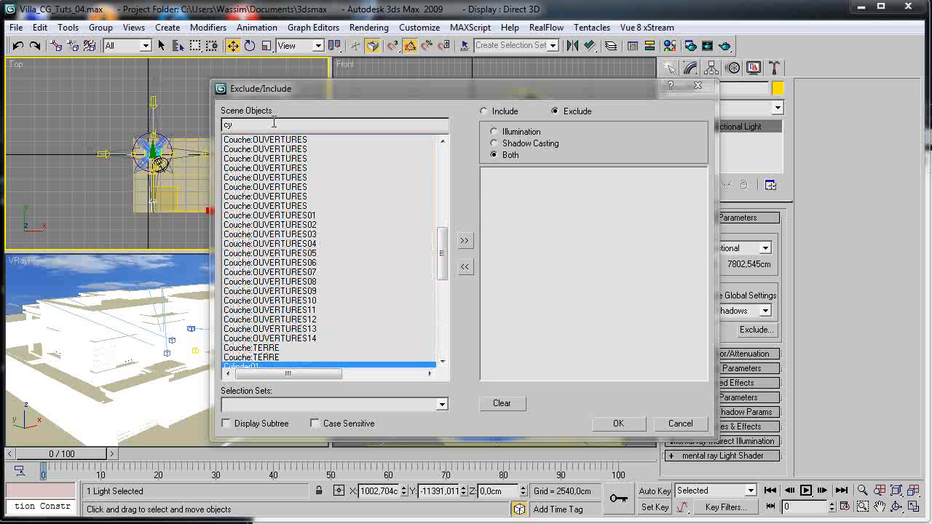
{"action": "left_click_drag", "start_coordinate": [442, 249], "coordinate": [435, 279]}
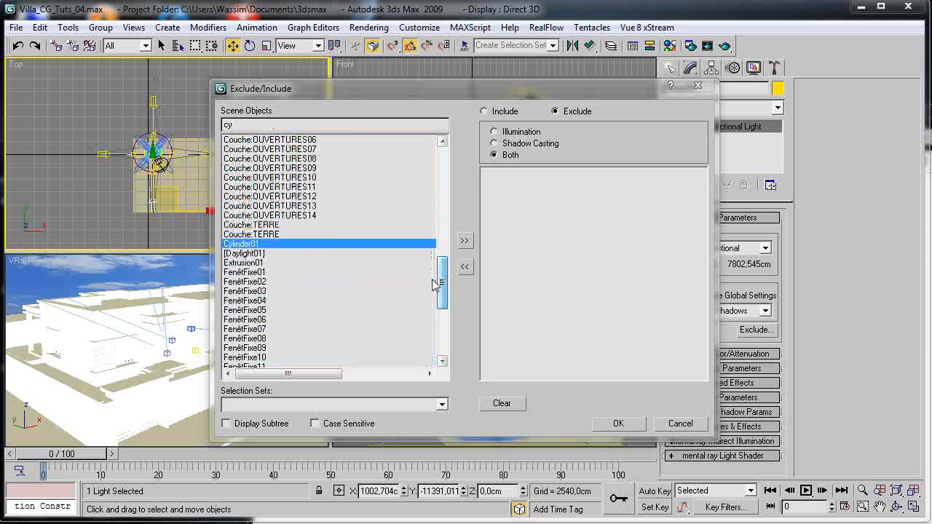
{"action": "key", "text": "Tab"}
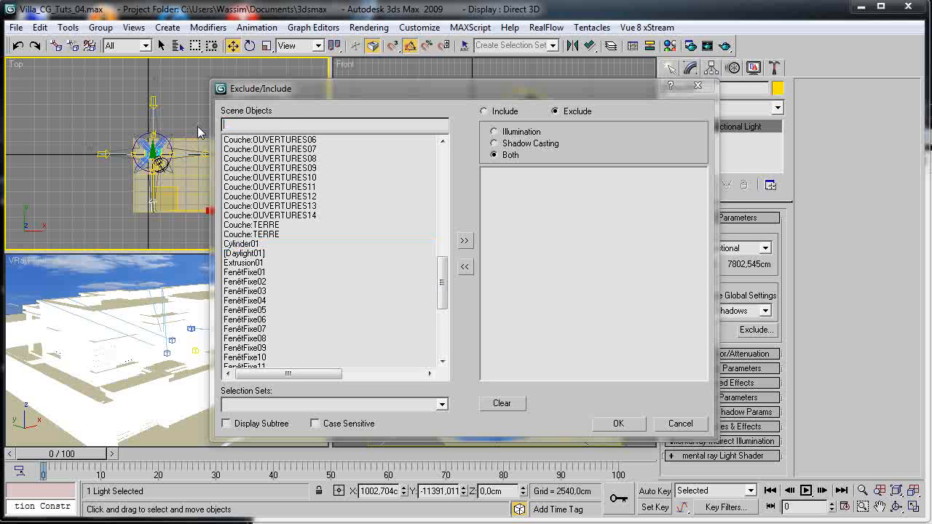
Exclude every scene object except Cylinder01 from the southern directional light, covering both illumination and shadow casting.
{"action": "left_click_drag", "start_coordinate": [227, 253], "coordinate": [230, 443]}
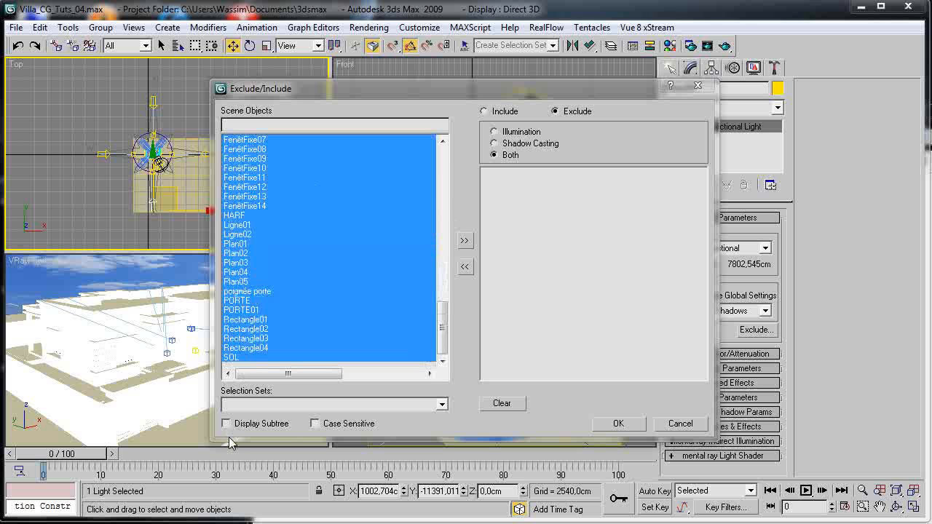
{"action": "scroll", "coordinate": [396, 271], "scroll_direction": "up", "scroll_amount": 6}
{"action": "left_click", "coordinate": [279, 215], "text": "ctrl"}
{"action": "left_click_drag", "start_coordinate": [279, 215], "coordinate": [300, 44]}
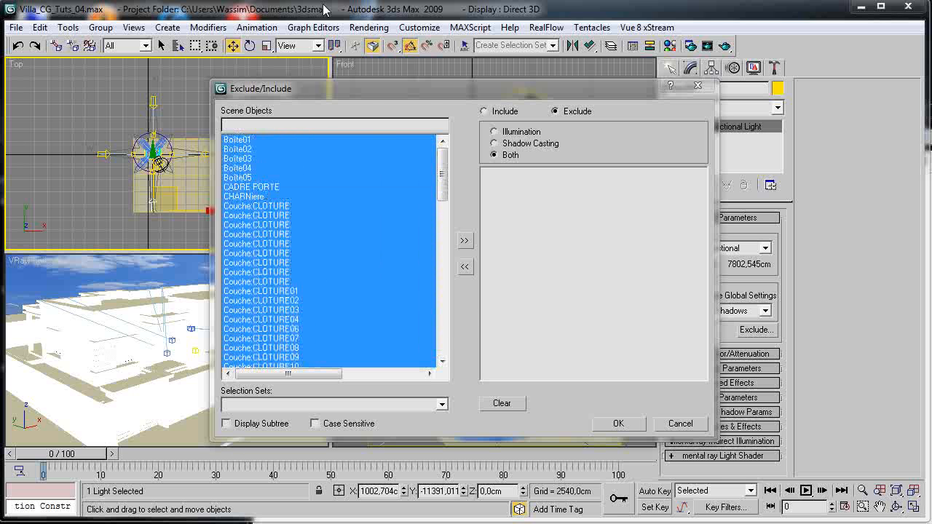
{"action": "left_click", "coordinate": [464, 240]}
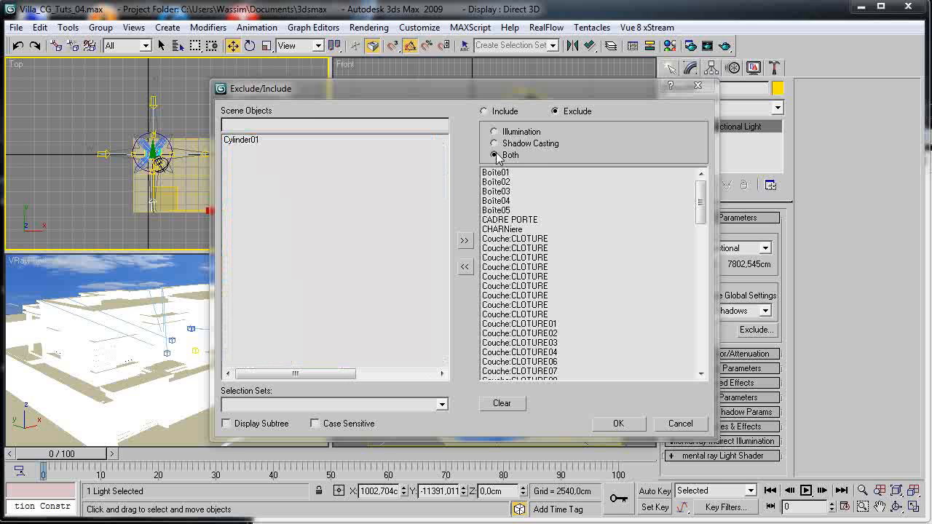
{"action": "left_click", "coordinate": [609, 422]}
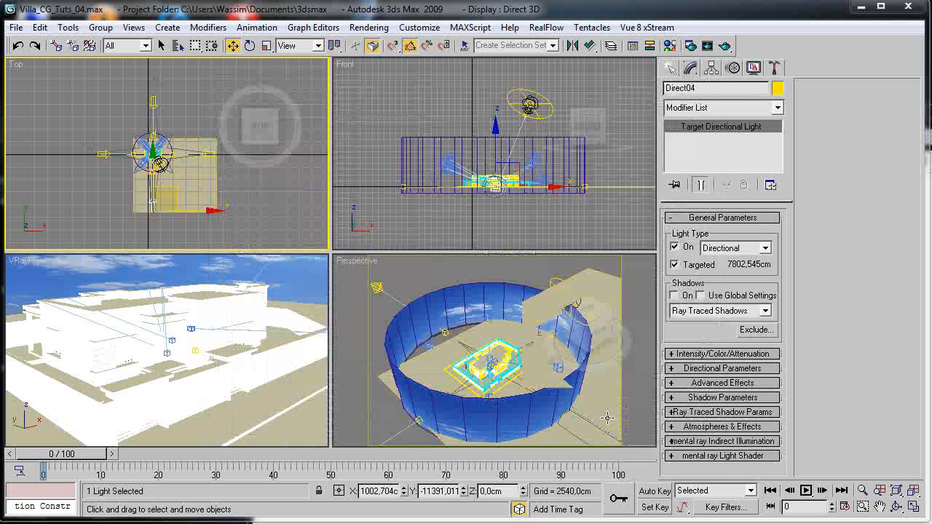
Exclude every scene object except Cylinder01 from the directional light east of the cylinder, for both illumination and shadow casting.
{"action": "left_click", "coordinate": [156, 136]}
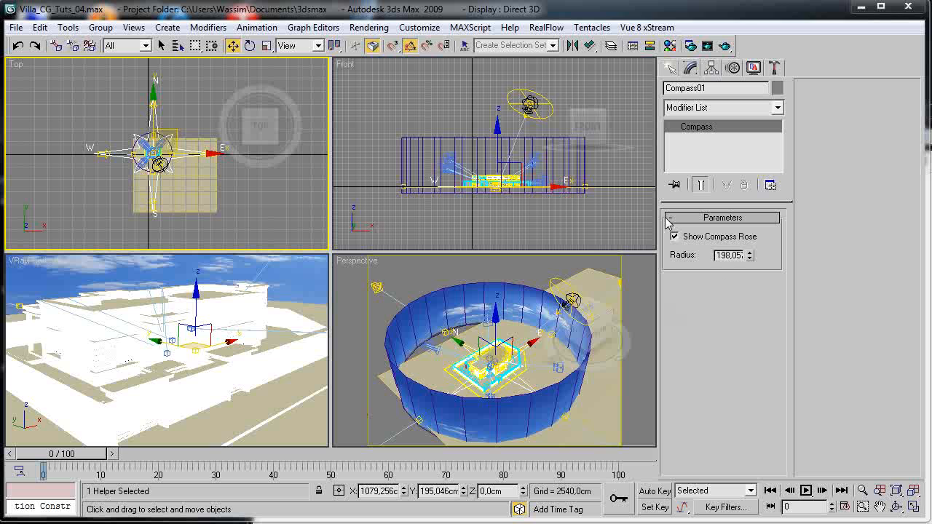
{"action": "left_click", "coordinate": [124, 99]}
{"action": "left_click", "coordinate": [145, 105]}
{"action": "left_click", "coordinate": [164, 105]}
{"action": "scroll", "coordinate": [178, 129], "scroll_direction": "up", "scroll_amount": 2}
{"action": "middle_click_drag", "start_coordinate": [178, 129], "coordinate": [108, 158]}
{"action": "scroll", "coordinate": [175, 228], "scroll_direction": "up", "scroll_amount": 6}
{"action": "scroll", "coordinate": [175, 228], "scroll_direction": "up", "scroll_amount": 3}
{"action": "middle_click_drag", "start_coordinate": [175, 228], "coordinate": [174, 163]}
{"action": "left_click", "coordinate": [146, 175]}
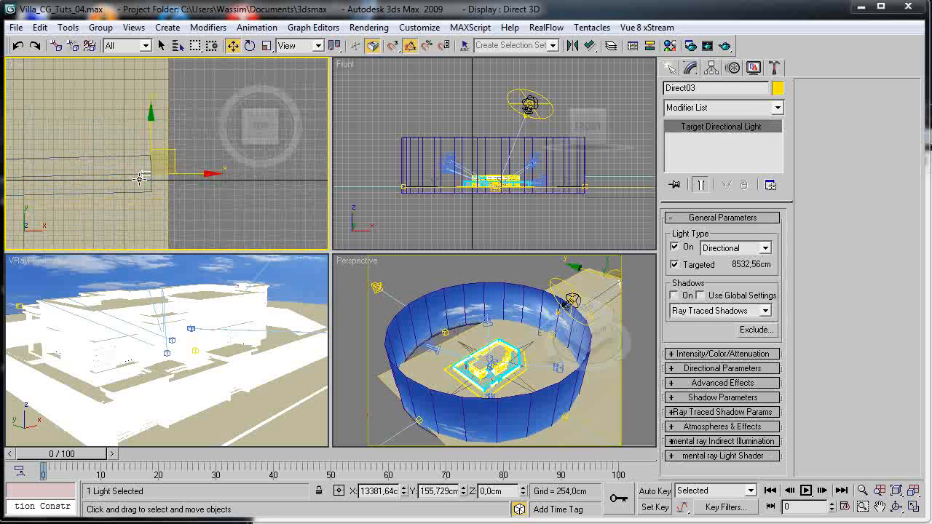
{"action": "left_click", "coordinate": [750, 330]}
{"action": "left_click_drag", "start_coordinate": [285, 140], "coordinate": [269, 472]}
{"action": "scroll", "coordinate": [391, 284], "scroll_direction": "up", "scroll_amount": 9}
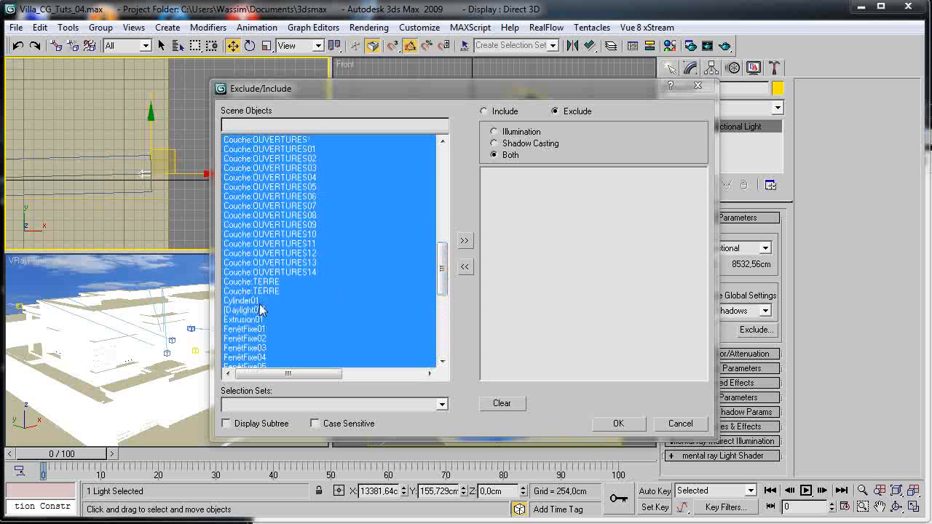
{"action": "left_click", "coordinate": [260, 301], "text": "ctrl"}
{"action": "left_click", "coordinate": [465, 241]}
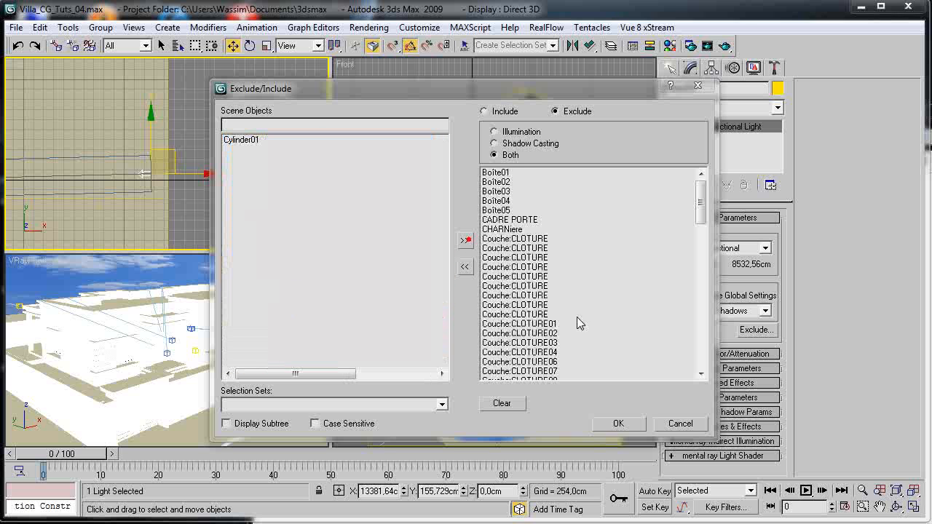
{"action": "left_click", "coordinate": [618, 424]}
Exclude every scene object except Cylinder01 from the directional light north of the cylinder, for both illumination and shadow casting.
{"action": "scroll", "coordinate": [129, 109], "scroll_direction": "down", "scroll_amount": 5}
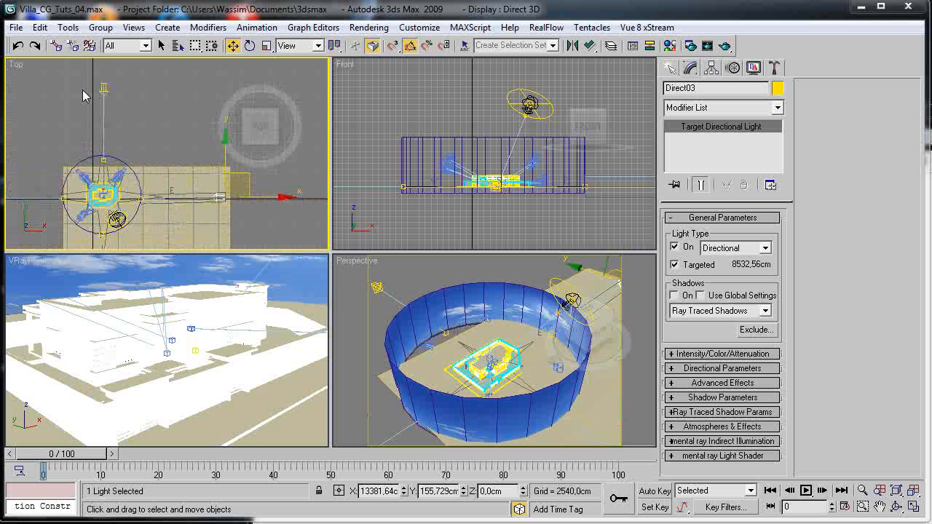
{"action": "left_click", "coordinate": [103, 89]}
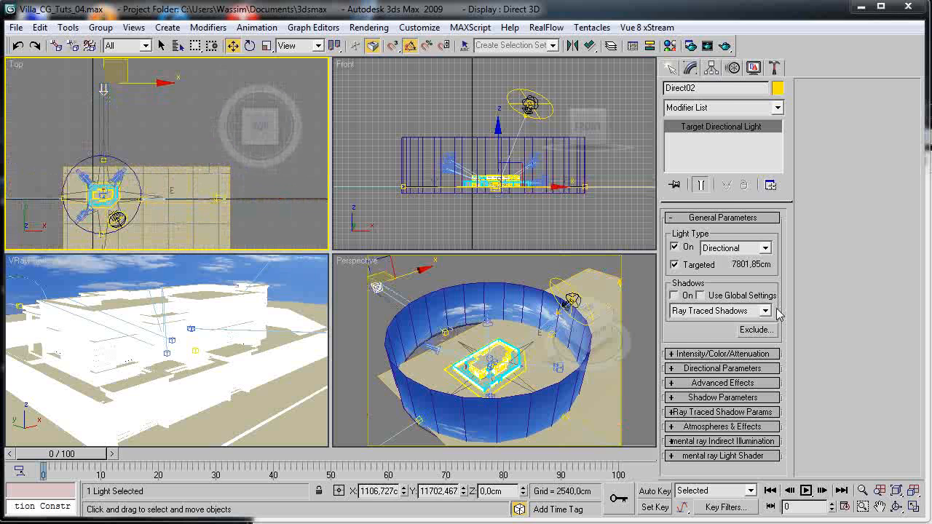
{"action": "left_click", "coordinate": [756, 329]}
{"action": "left_click_drag", "start_coordinate": [233, 139], "coordinate": [300, 477]}
{"action": "scroll", "coordinate": [301, 233], "scroll_direction": "up", "scroll_amount": 5}
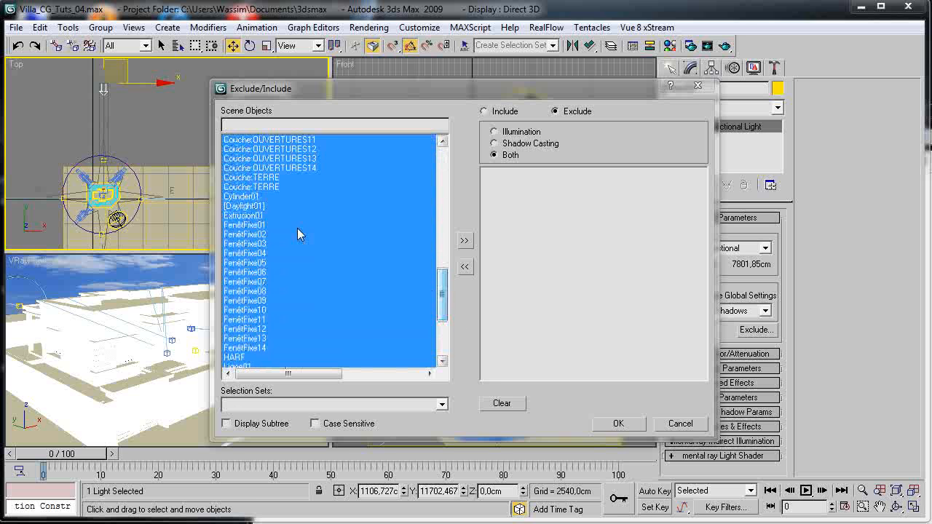
{"action": "left_click", "coordinate": [260, 208], "text": "ctrl"}
{"action": "left_click", "coordinate": [260, 208], "text": "ctrl"}
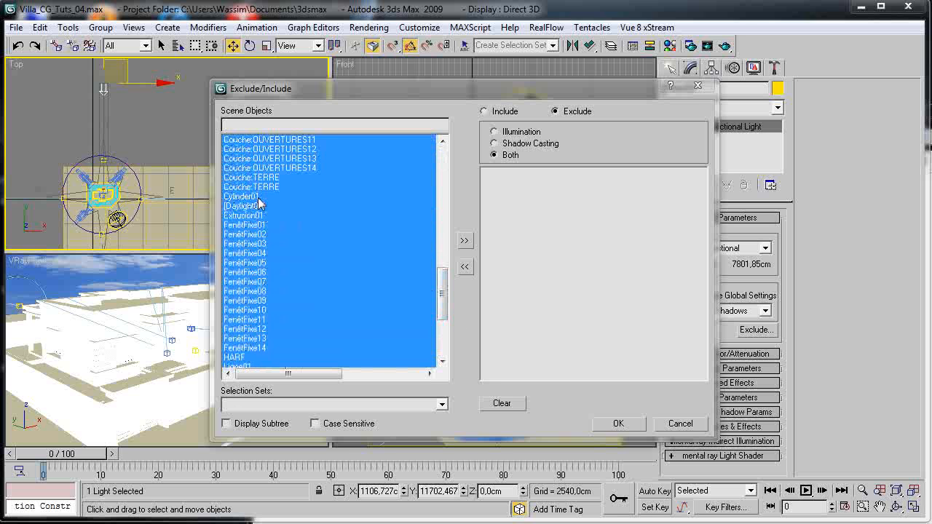
{"action": "left_click", "coordinate": [255, 196], "text": "ctrl"}
{"action": "left_click", "coordinate": [465, 241]}
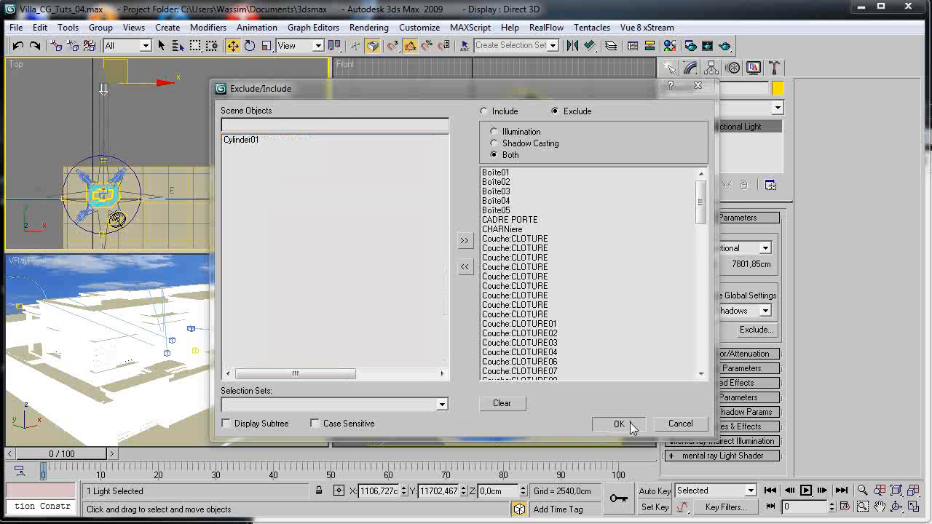
{"action": "left_click", "coordinate": [631, 426]}
Exclude every scene object except Cylinder01 from the directional light west of the cylinder, for both illumination and shadow casting.
{"action": "middle_click_drag", "start_coordinate": [98, 164], "coordinate": [183, 166]}
{"action": "scroll", "coordinate": [183, 166], "scroll_direction": "down", "scroll_amount": 2}
{"action": "left_click", "coordinate": [109, 186]}
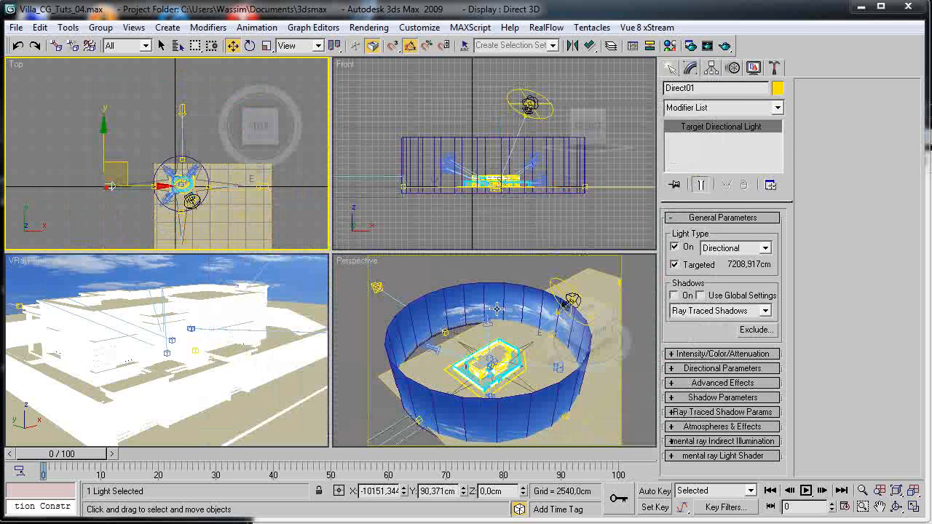
{"action": "left_click", "coordinate": [743, 328]}
{"action": "left_click_drag", "start_coordinate": [277, 141], "coordinate": [260, 521]}
{"action": "scroll", "coordinate": [415, 291], "scroll_direction": "up", "scroll_amount": 7}
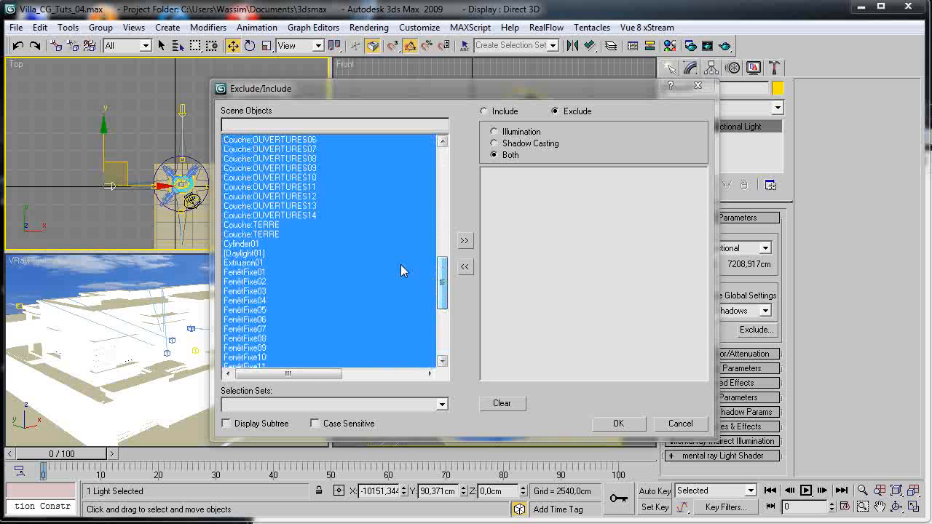
{"action": "left_click", "coordinate": [246, 245], "text": "ctrl"}
{"action": "left_click", "coordinate": [464, 241]}
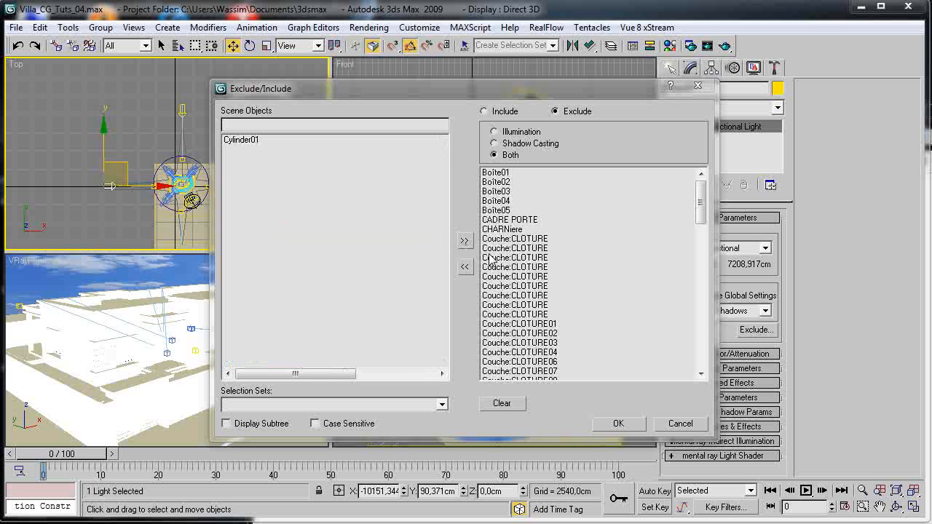
{"action": "left_click", "coordinate": [619, 423]}
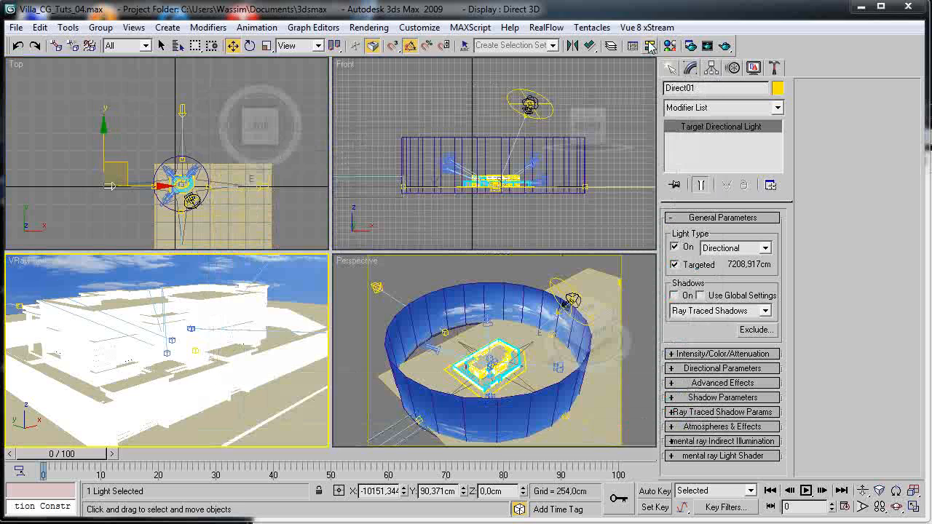
Test-render the camera view of the villa, then cancel the render and close its windows.
{"action": "left_click", "coordinate": [725, 46]}
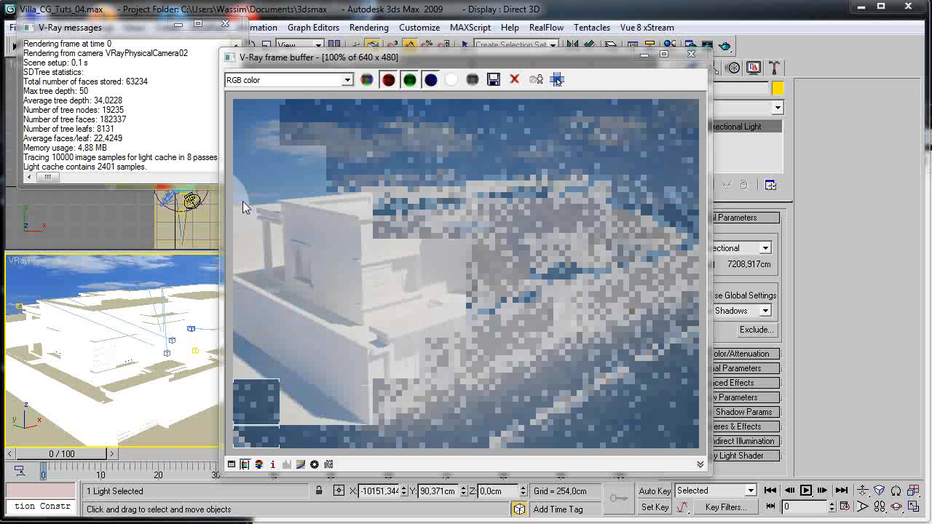
{"action": "left_click", "coordinate": [691, 55]}
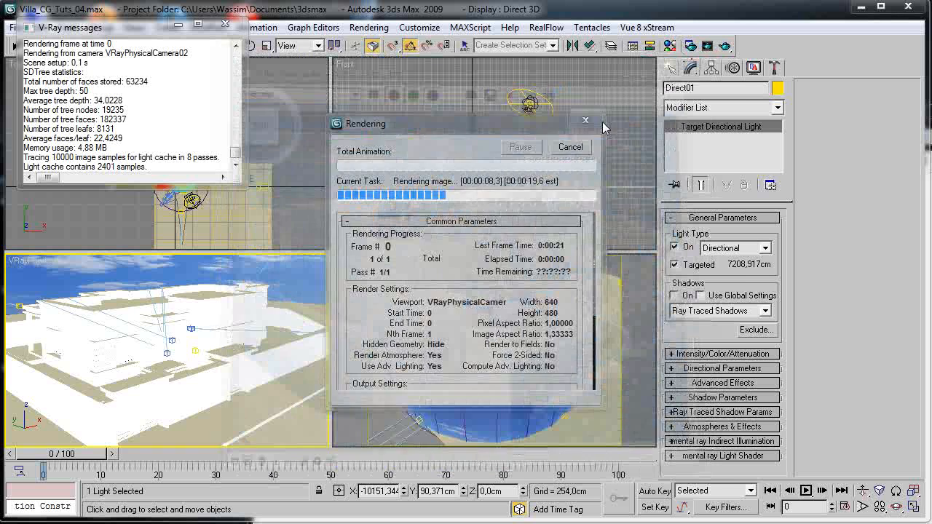
{"action": "left_click", "coordinate": [562, 145]}
{"action": "left_click", "coordinate": [228, 24]}
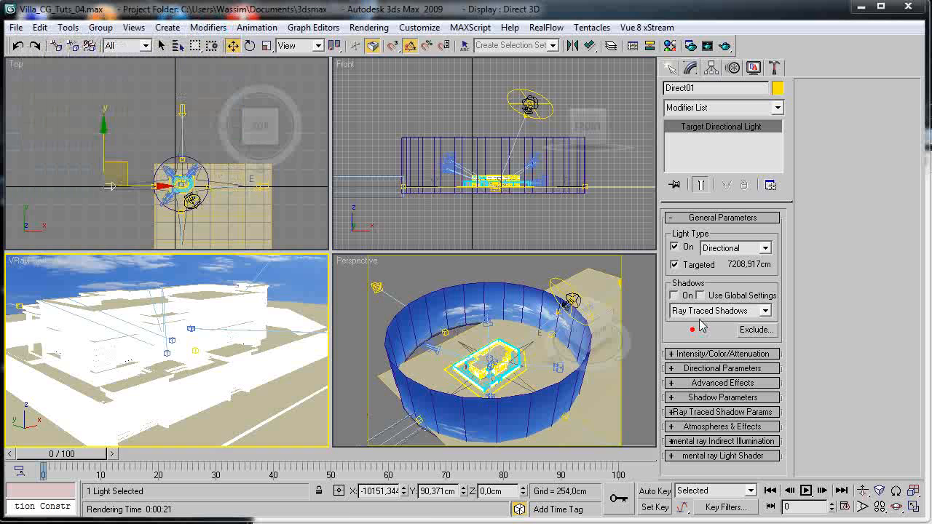
Set the western directional light's color to a medium blue with RGB 58, 100, 188.
{"action": "left_click", "coordinate": [710, 354]}
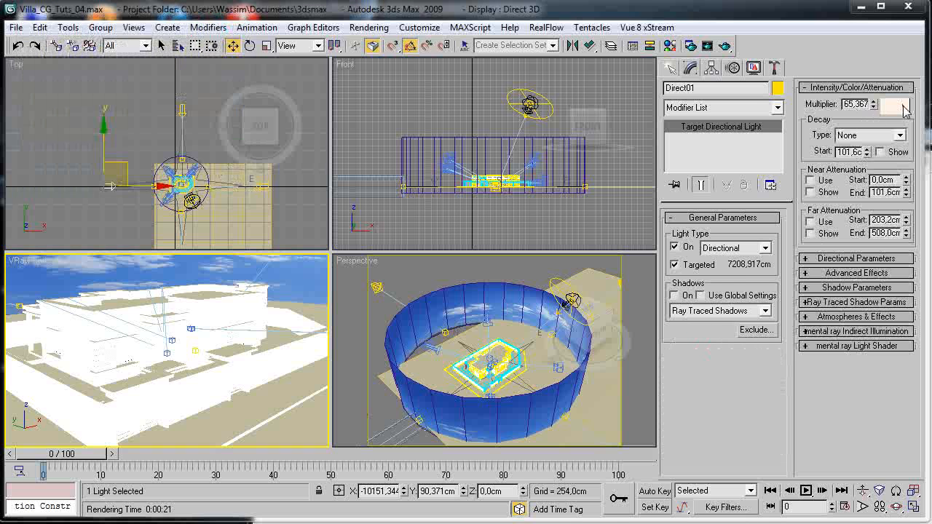
{"action": "left_click", "coordinate": [905, 108]}
{"action": "left_click_drag", "start_coordinate": [344, 165], "coordinate": [359, 128]}
{"action": "left_click_drag", "start_coordinate": [413, 190], "coordinate": [413, 132]}
{"action": "mouse_move", "coordinate": [523, 162]}
{"action": "left_mouse_down"}
{"action": "mouse_move", "coordinate": [528, 148]}
{"action": "mouse_move", "coordinate": [533, 161]}
{"action": "left_mouse_up"}
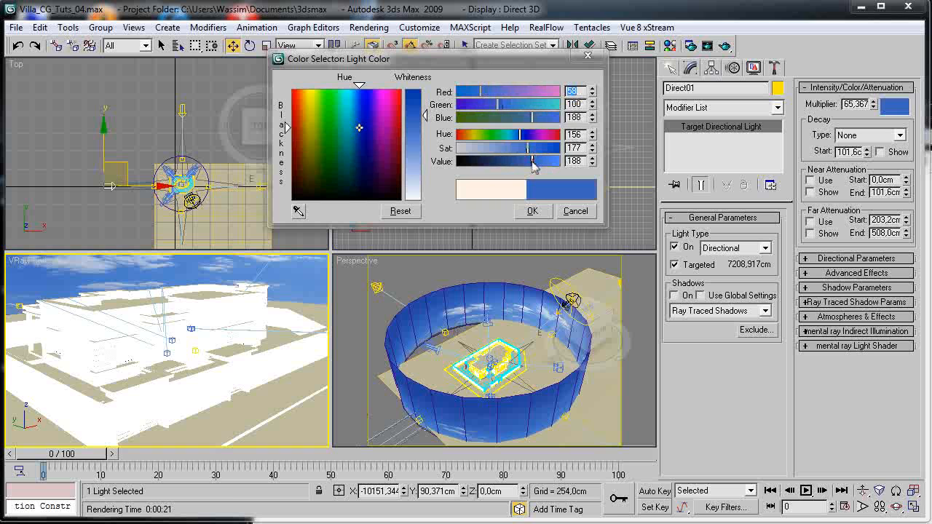
{"action": "left_click", "coordinate": [532, 210]}
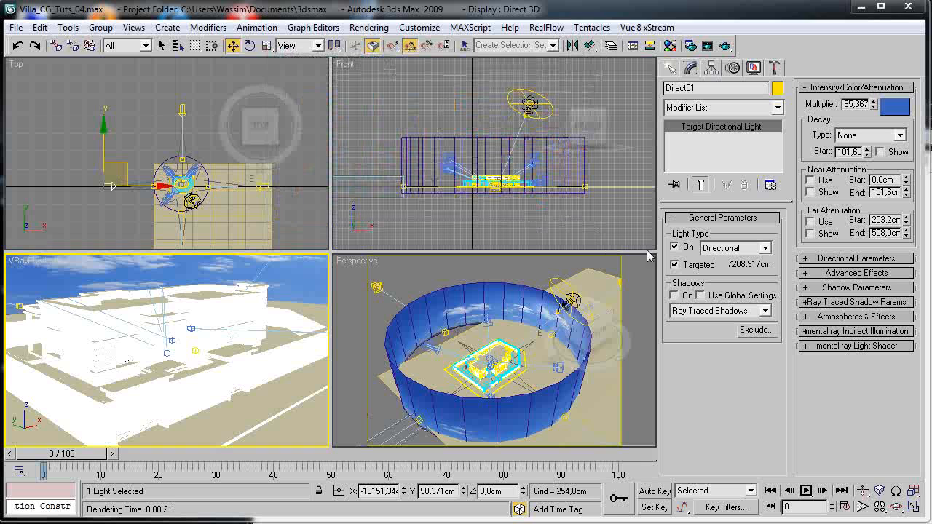
Copy the western directional light's blue color and paste it onto the northern directional light.
{"action": "left_click", "coordinate": [824, 261]}
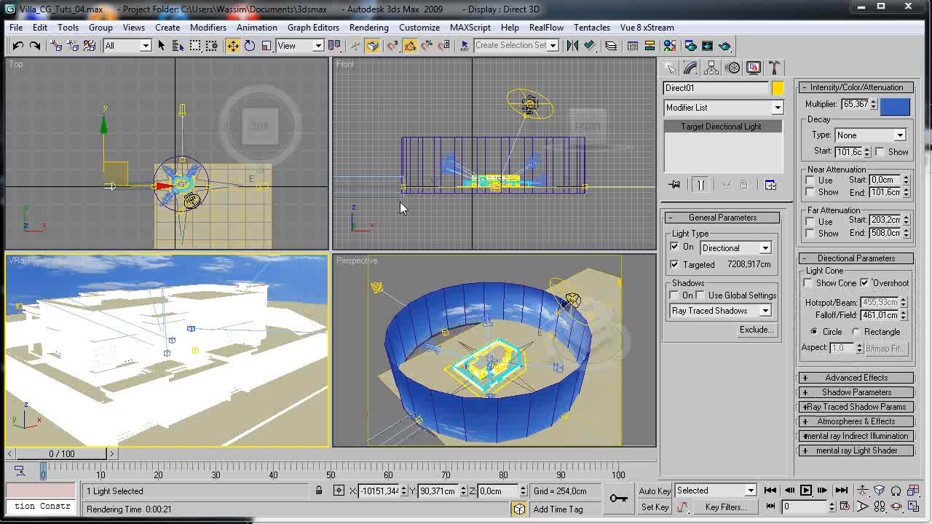
{"action": "left_click", "coordinate": [182, 109]}
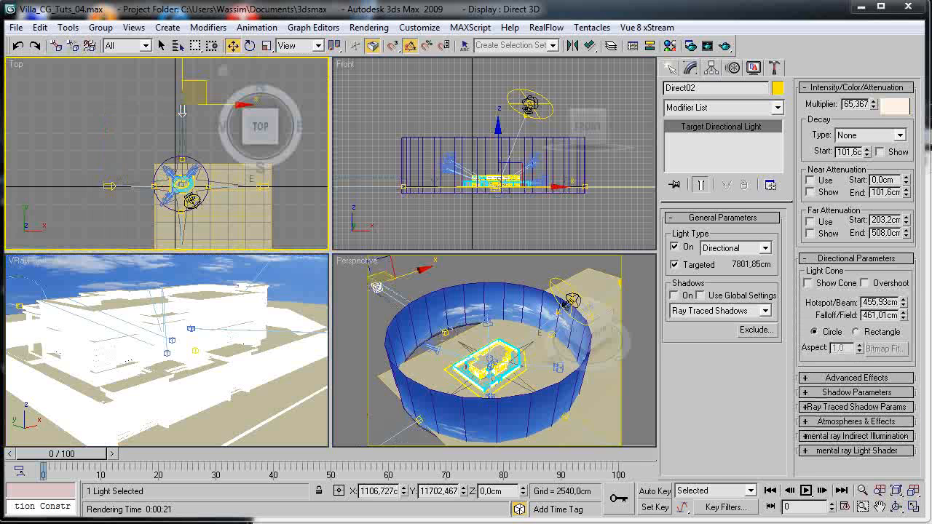
{"action": "left_click", "coordinate": [109, 186]}
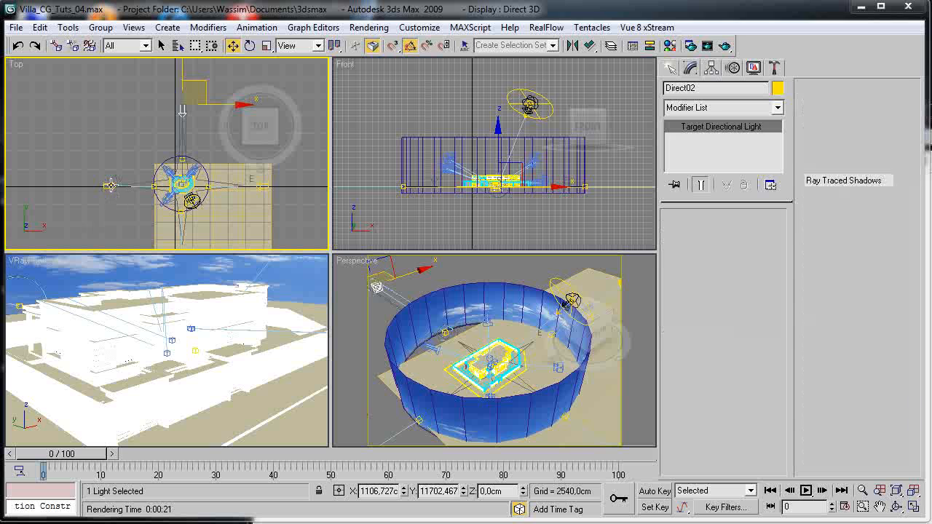
{"action": "right_click", "coordinate": [896, 106]}
{"action": "left_click", "coordinate": [917, 127]}
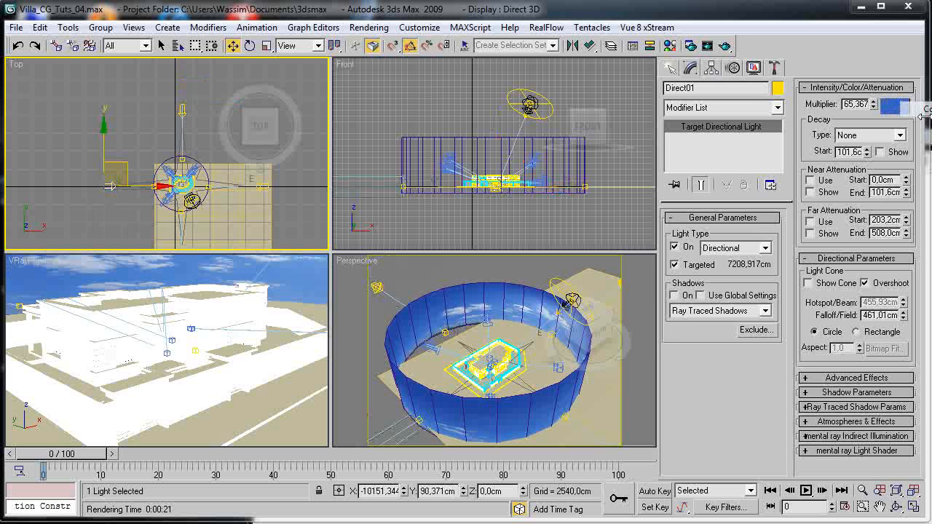
{"action": "left_click", "coordinate": [182, 110]}
{"action": "right_click", "coordinate": [895, 106]}
{"action": "left_click", "coordinate": [918, 134]}
{"action": "middle_click_drag", "start_coordinate": [102, 161], "coordinate": [77, 110]}
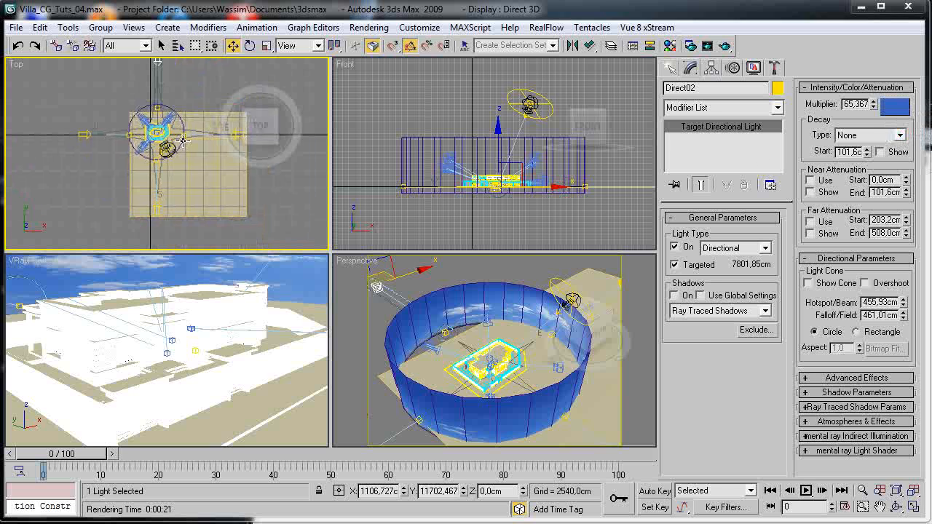
Paste the copied blue color onto the directional light south of the cylinder.
{"action": "left_click", "coordinate": [153, 211]}
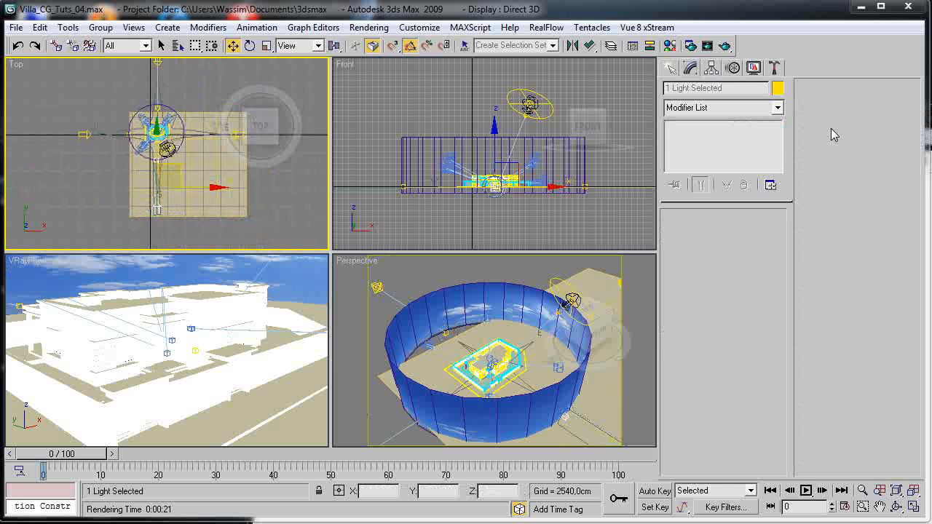
{"action": "scroll", "coordinate": [204, 190], "scroll_direction": "up", "scroll_amount": 10}
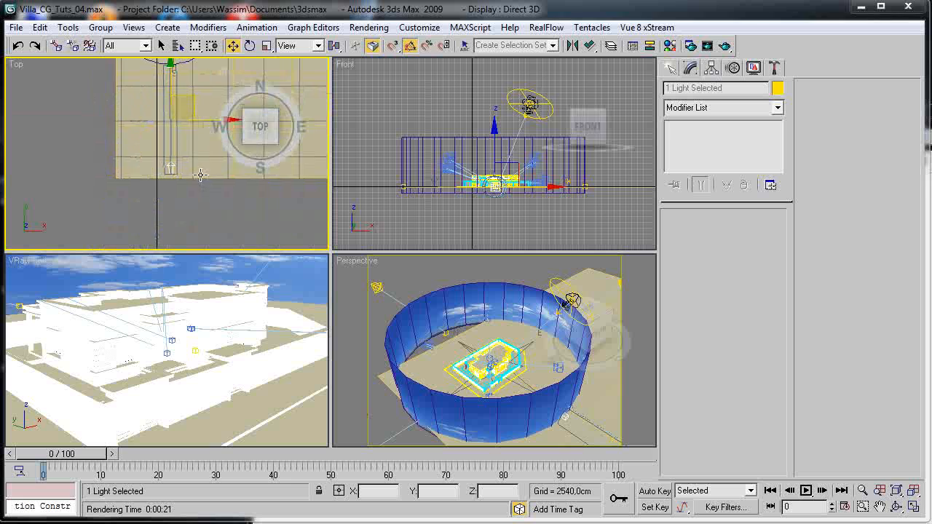
{"action": "middle_click_drag", "start_coordinate": [204, 190], "coordinate": [178, 149]}
{"action": "left_click", "coordinate": [149, 210]}
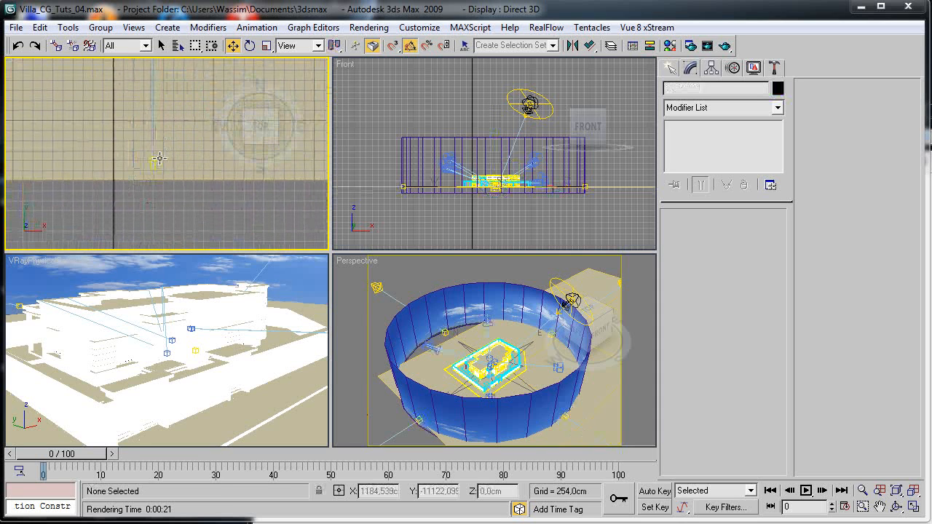
{"action": "left_click", "coordinate": [149, 165]}
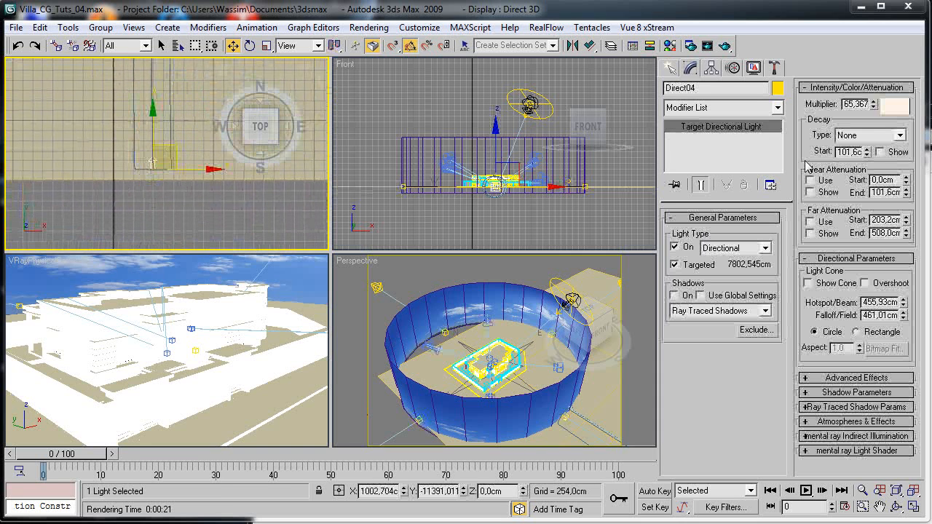
{"action": "right_click", "coordinate": [896, 107]}
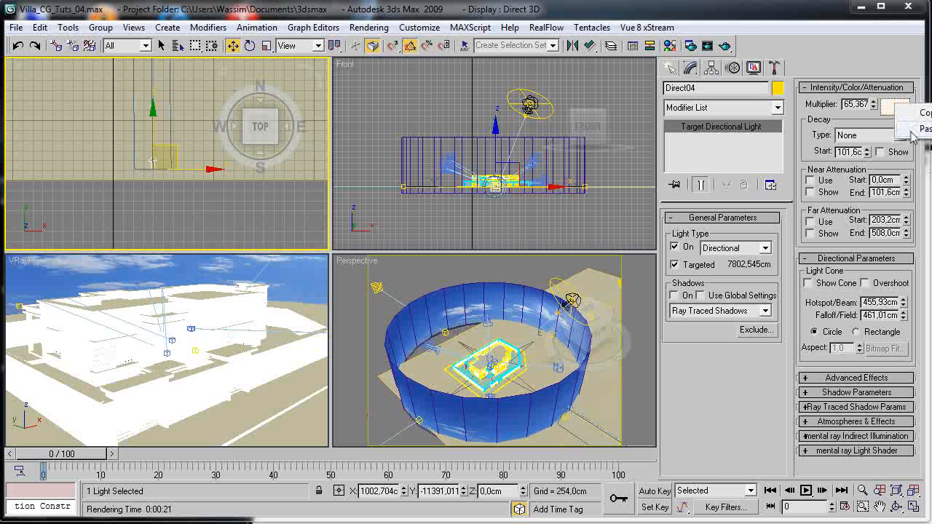
{"action": "left_click", "coordinate": [912, 134]}
Paste the copied blue color onto the directional light east of the cylinder.
{"action": "middle_click_drag", "start_coordinate": [159, 200], "coordinate": [129, 206]}
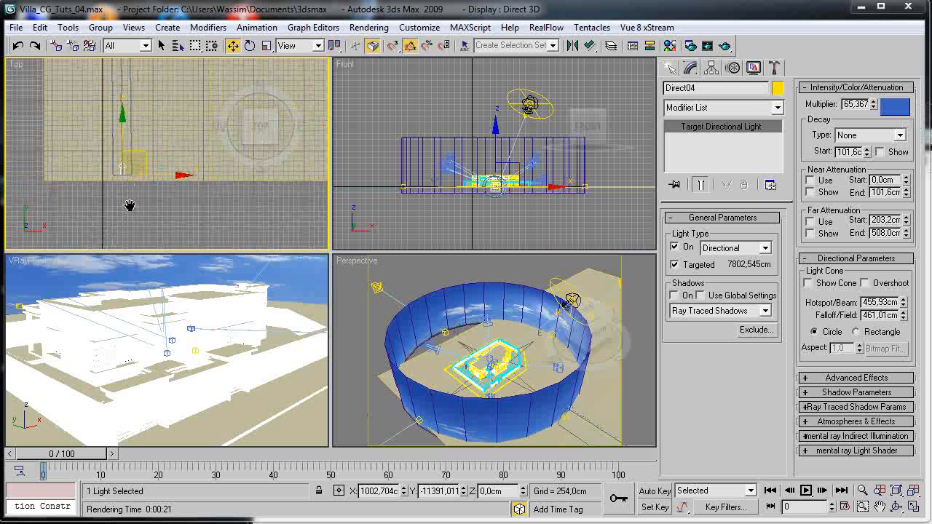
{"action": "scroll", "coordinate": [156, 193], "scroll_direction": "down", "scroll_amount": 4}
{"action": "middle_click_drag", "start_coordinate": [211, 109], "coordinate": [158, 141]}
{"action": "scroll", "coordinate": [157, 140], "scroll_direction": "up", "scroll_amount": 2}
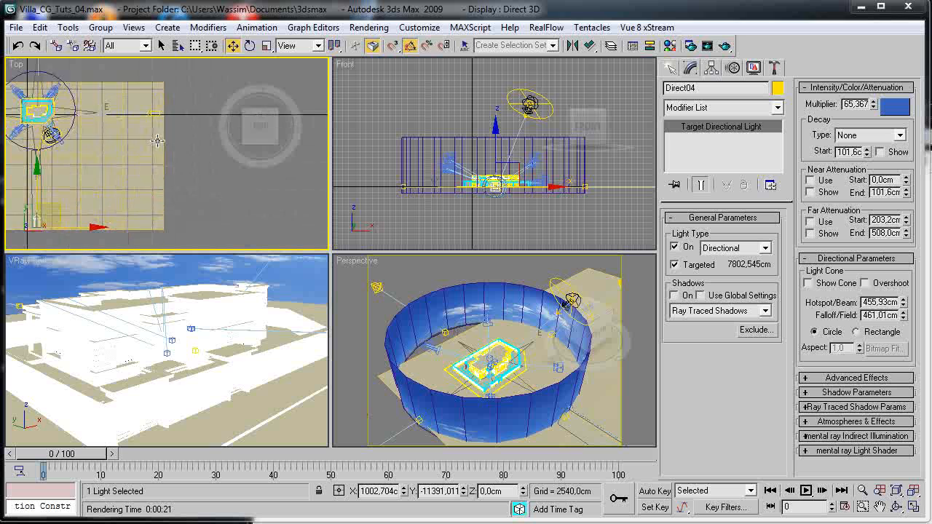
{"action": "scroll", "coordinate": [154, 188], "scroll_direction": "up", "scroll_amount": 3}
{"action": "left_click", "coordinate": [152, 185]}
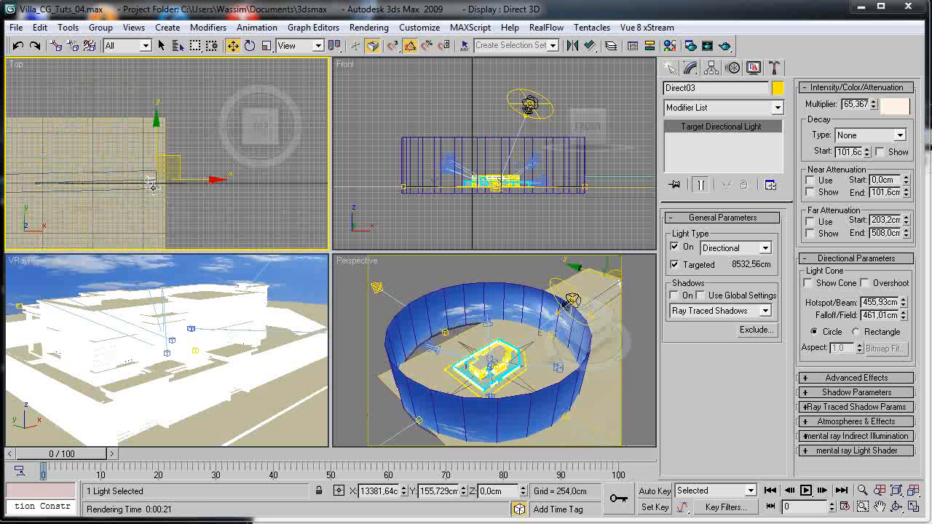
{"action": "right_click", "coordinate": [895, 106]}
{"action": "left_click", "coordinate": [915, 134]}
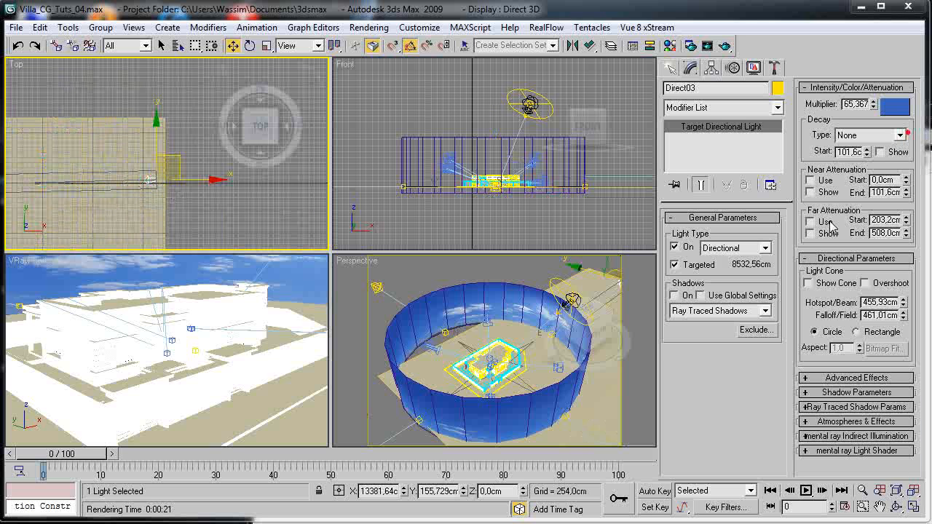
Enable Overshoot on the eastern, northern and southern directional lights.
{"action": "left_click", "coordinate": [865, 285]}
{"action": "scroll", "coordinate": [90, 86], "scroll_direction": "down", "scroll_amount": 2}
{"action": "middle_click_drag", "start_coordinate": [90, 89], "coordinate": [124, 139]}
{"action": "scroll", "coordinate": [122, 137], "scroll_direction": "down", "scroll_amount": 2}
{"action": "left_click", "coordinate": [97, 109]}
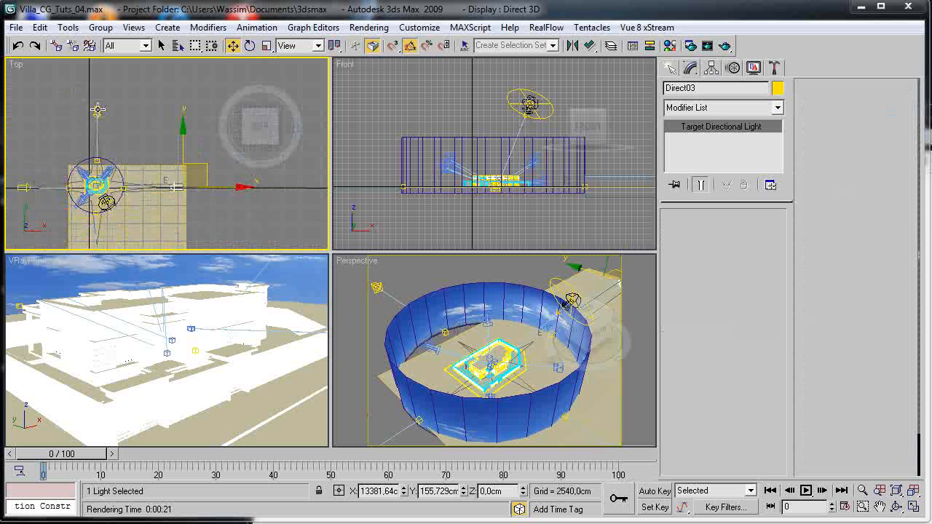
{"action": "left_click", "coordinate": [864, 284]}
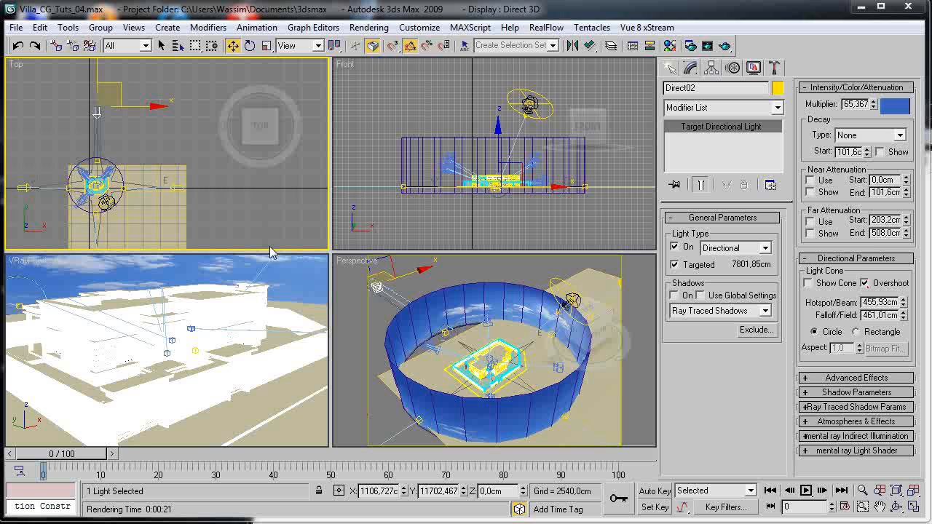
{"action": "middle_click_drag", "start_coordinate": [75, 199], "coordinate": [78, 127]}
{"action": "left_click", "coordinate": [101, 193]}
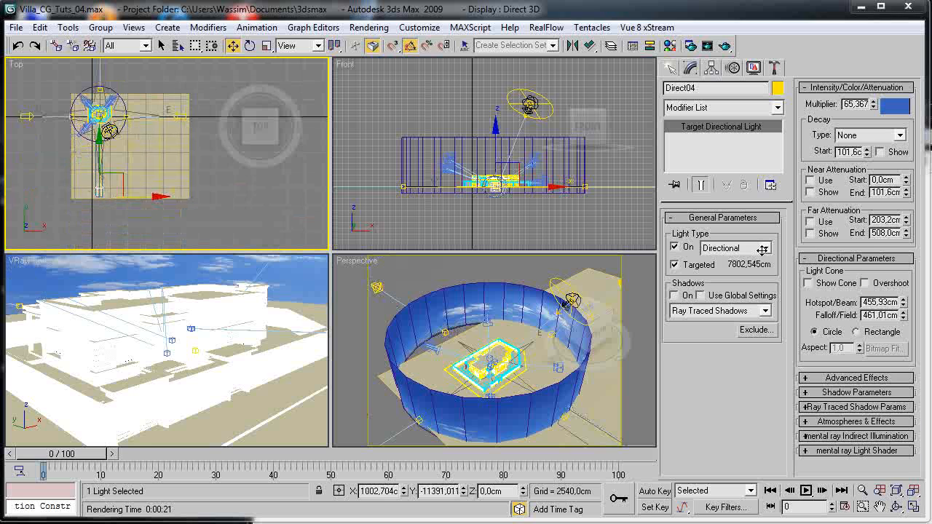
Render the camera view of the villa, duplicate the V-Ray frame buffer, and place the render and the copy side by side.
{"action": "right_click", "coordinate": [290, 305]}
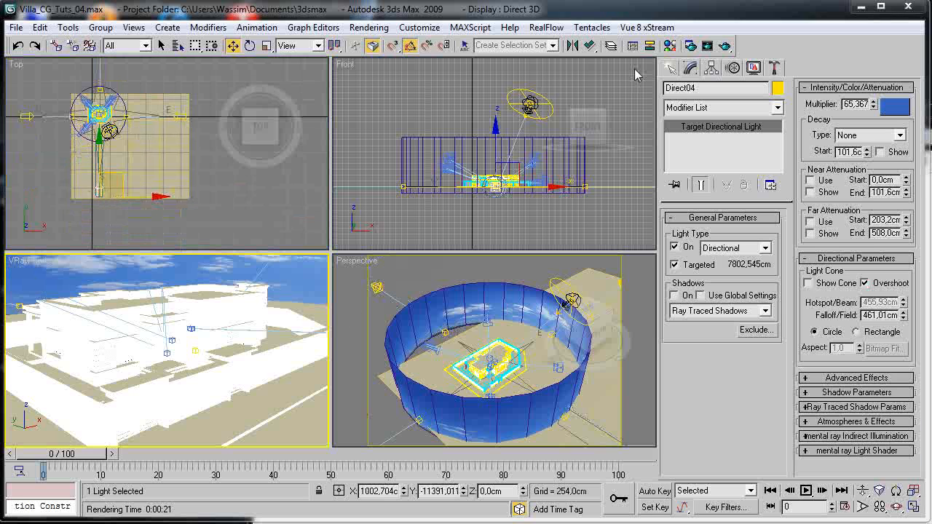
{"action": "left_click", "coordinate": [726, 48]}
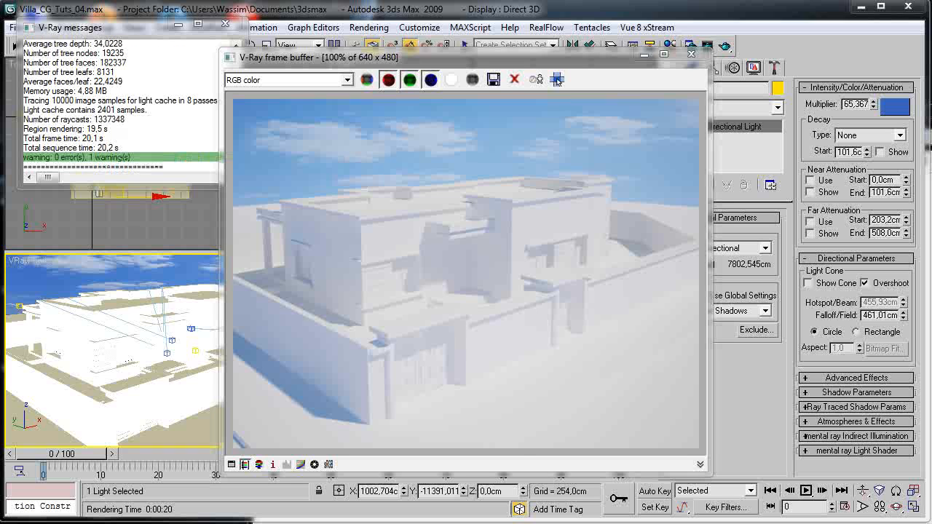
{"action": "left_click", "coordinate": [557, 81]}
{"action": "left_click_drag", "start_coordinate": [391, 52], "coordinate": [592, 50]}
{"action": "left_click", "coordinate": [319, 151]}
{"action": "left_click_drag", "start_coordinate": [438, 58], "coordinate": [311, 46]}
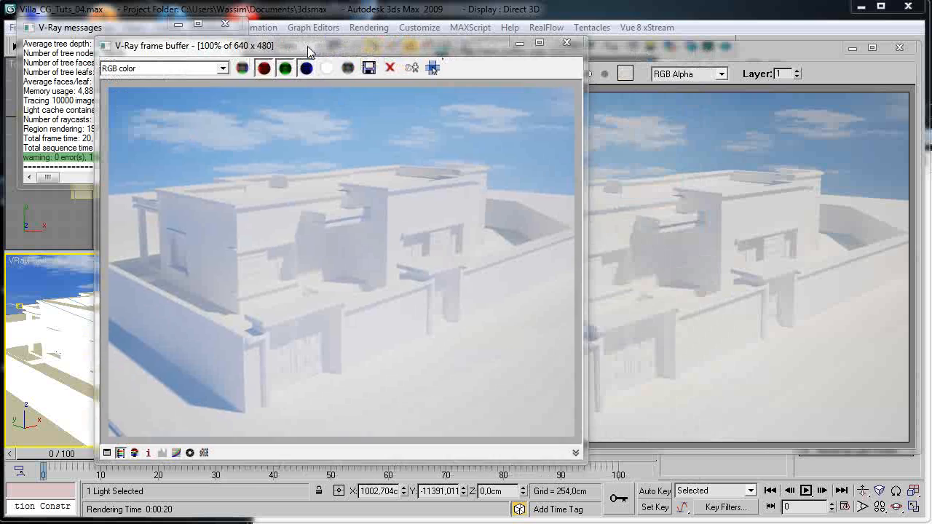
{"action": "left_click_drag", "start_coordinate": [311, 46], "coordinate": [286, 42]}
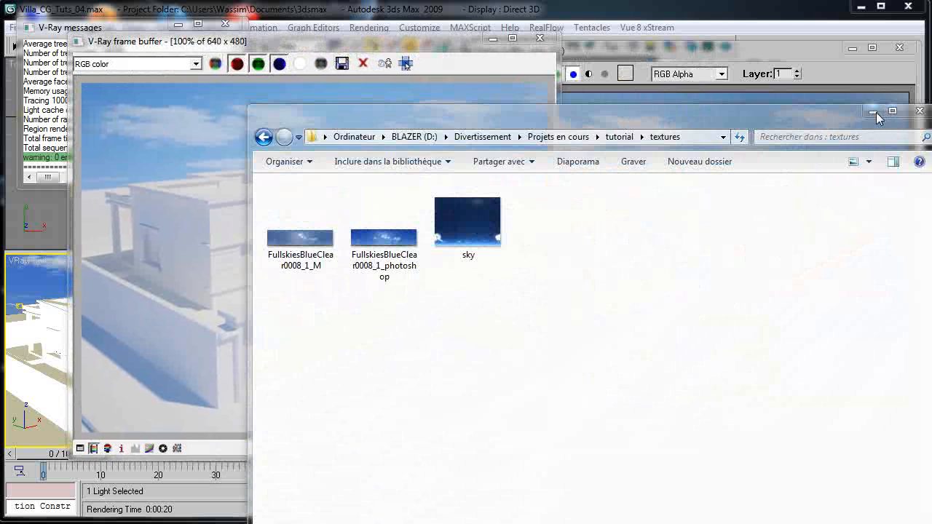
Compare the sky color in the render and its copy, then close both image windows.
{"action": "left_click", "coordinate": [874, 112]}
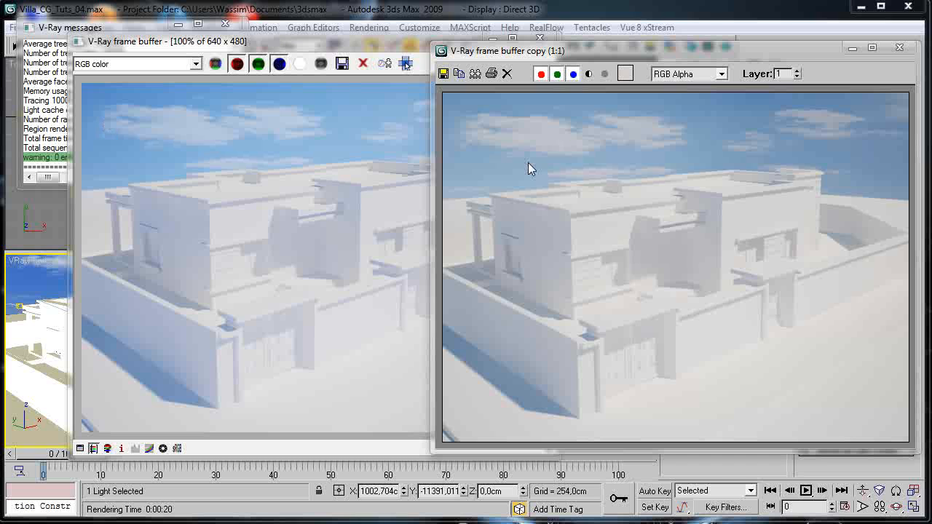
{"action": "left_click", "coordinate": [122, 134]}
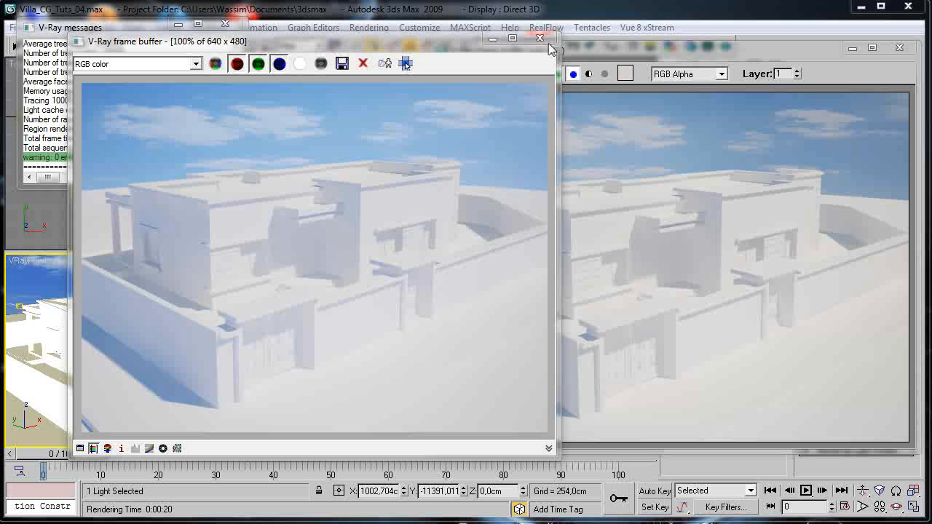
{"action": "left_click", "coordinate": [779, 178]}
{"action": "left_click", "coordinate": [903, 48]}
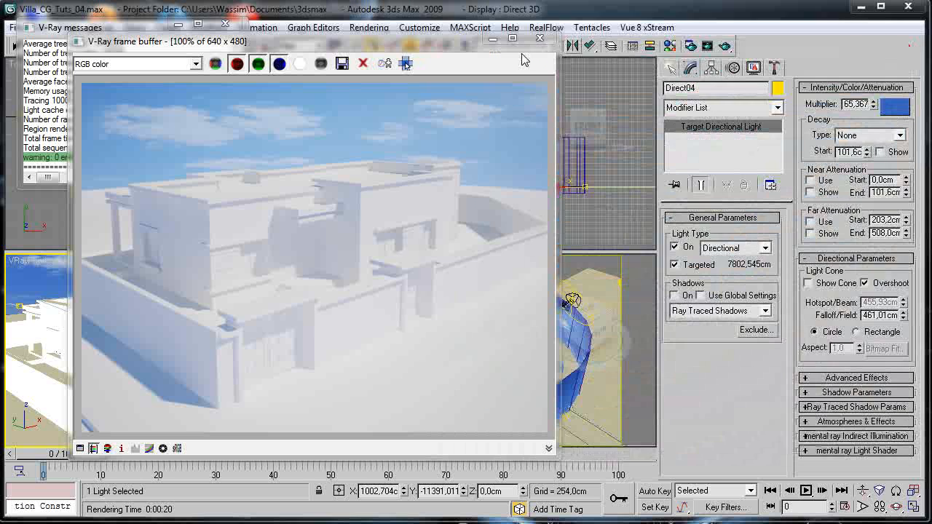
{"action": "left_click", "coordinate": [538, 39]}
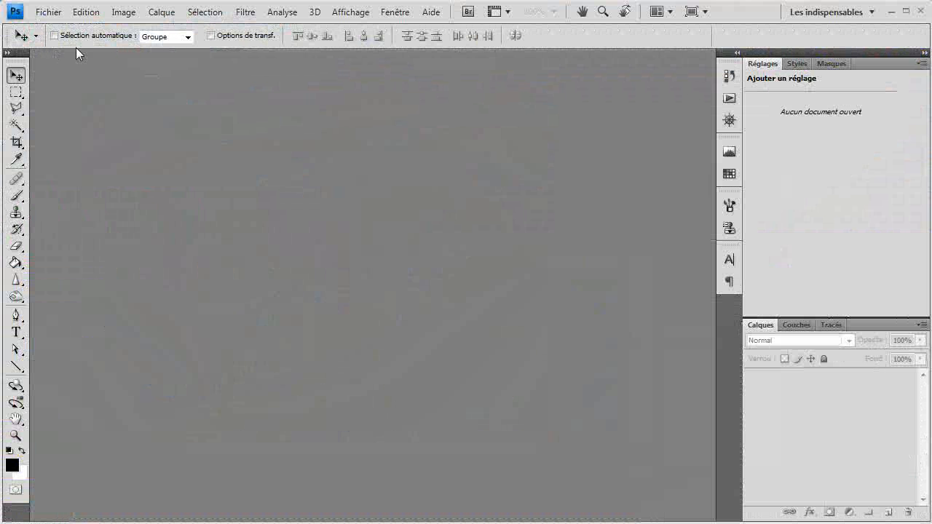
{"action": "left_click", "coordinate": [48, 12]}
{"action": "mouse_move", "coordinate": [93, 96]}
{"action": "left_click", "coordinate": [369, 95]}
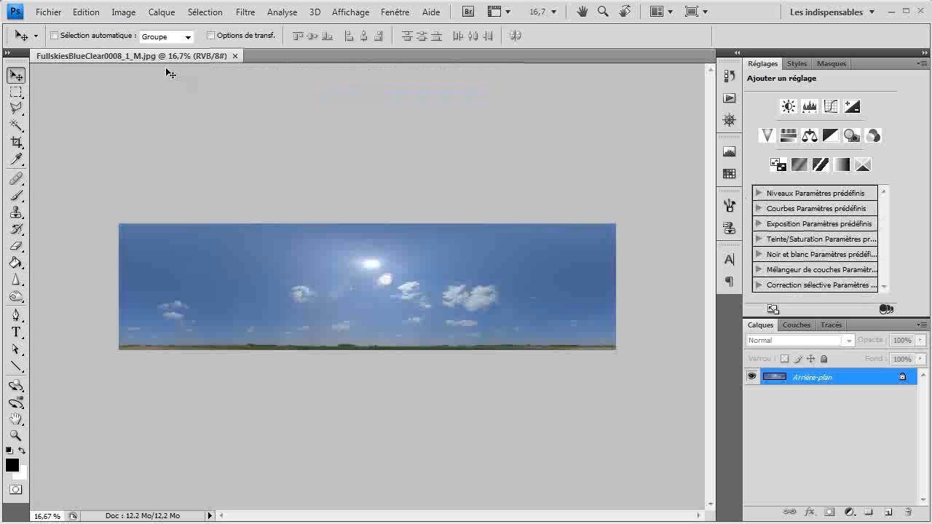
{"action": "left_click", "coordinate": [234, 56]}
Open FullskiesBlueClear0008_1_photoshop.jpg from the textures folder in Photoshop.
{"action": "left_click", "coordinate": [48, 11]}
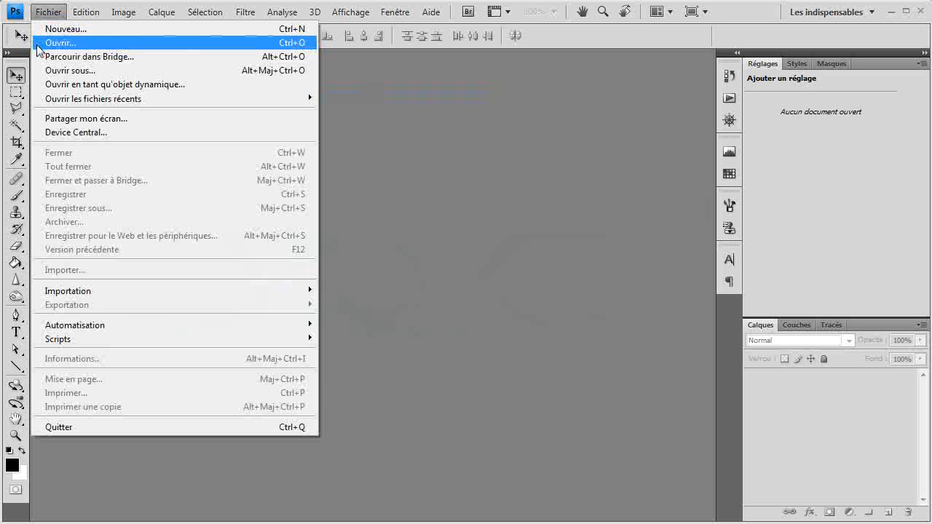
{"action": "left_click", "coordinate": [59, 42]}
{"action": "left_click", "coordinate": [503, 166]}
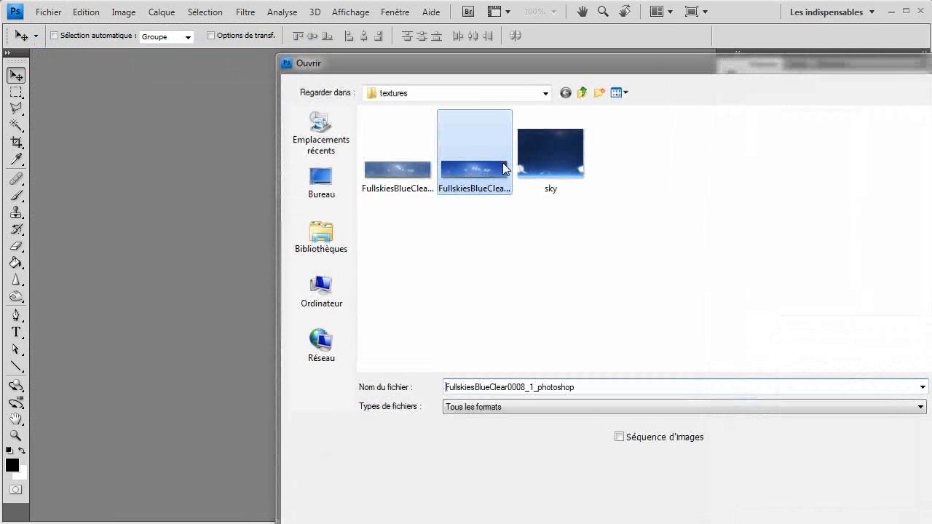
{"action": "double_click", "coordinate": [502, 164]}
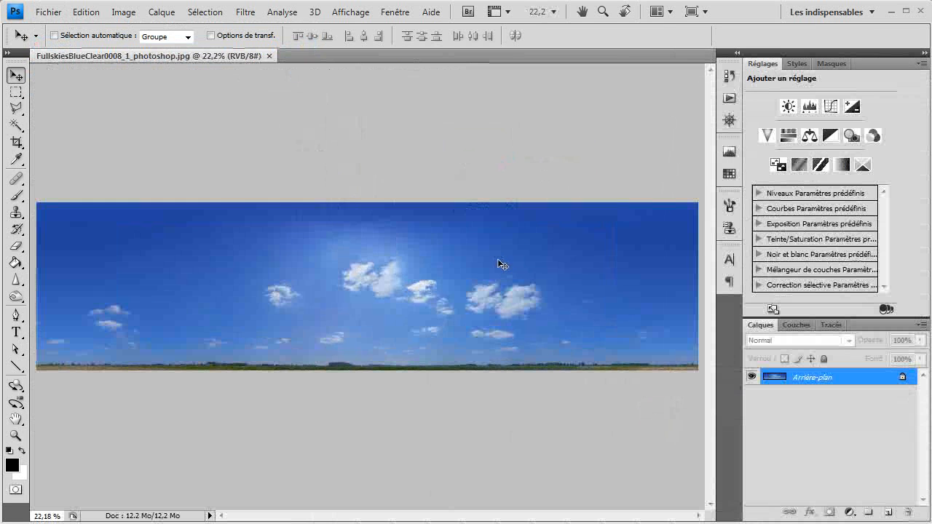
Darken the sky image with a Curves adjustment layer, pulling the RGB midpoint down to input 136, output 94.
{"action": "scroll", "coordinate": [500, 260], "scroll_direction": "down", "scroll_amount": 1, "text": "alt"}
{"action": "left_click", "coordinate": [830, 106]}
{"action": "mouse_move", "coordinate": [830, 182]}
{"action": "left_mouse_down"}
{"action": "mouse_move", "coordinate": [816, 160]}
{"action": "mouse_move", "coordinate": [837, 193]}
{"action": "left_mouse_up"}
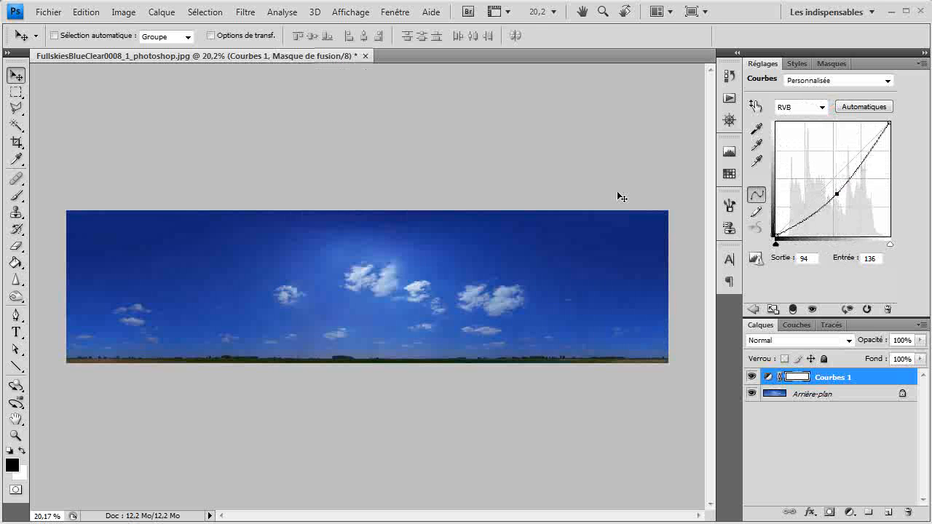
Save the darkened sky as FullskiesBlueClear0008_1_photoshop2 in JPEG format at maximum quality 12 in the textures folder.
{"action": "left_click", "coordinate": [48, 11]}
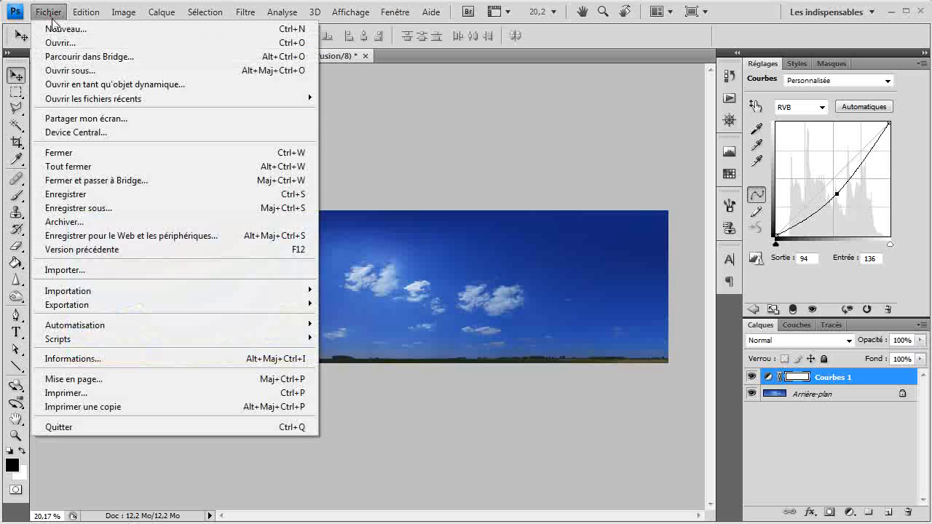
{"action": "left_click", "coordinate": [119, 209]}
{"action": "left_click", "coordinate": [583, 367]}
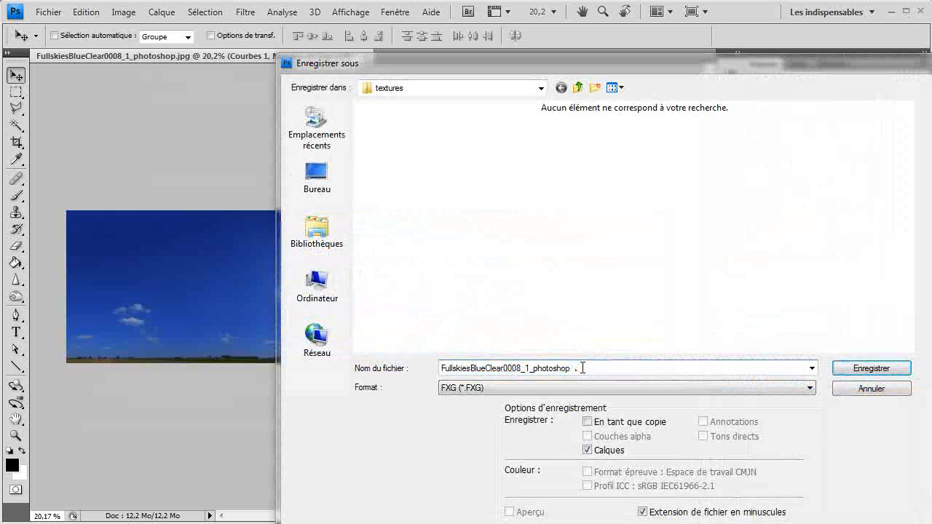
{"action": "left_click", "coordinate": [568, 387]}
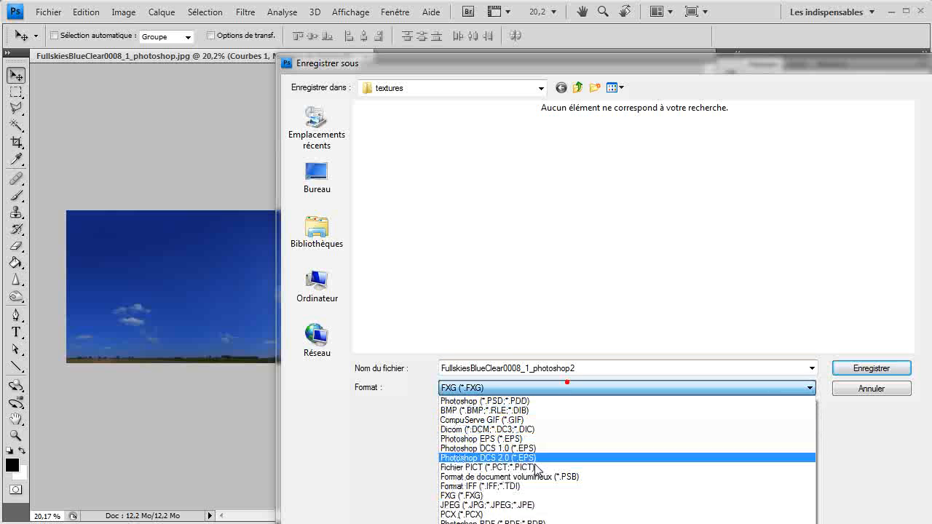
{"action": "left_click", "coordinate": [532, 499]}
{"action": "left_click", "coordinate": [888, 368]}
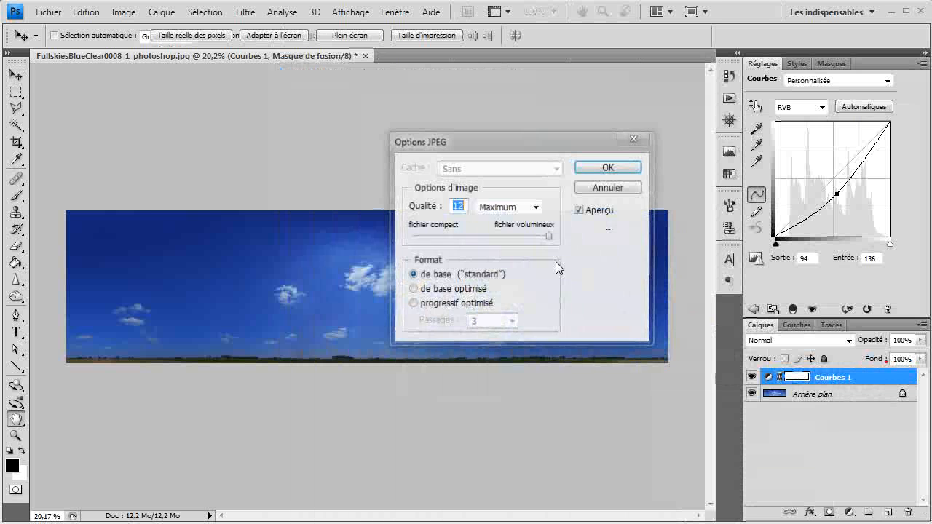
{"action": "left_click", "coordinate": [587, 169]}
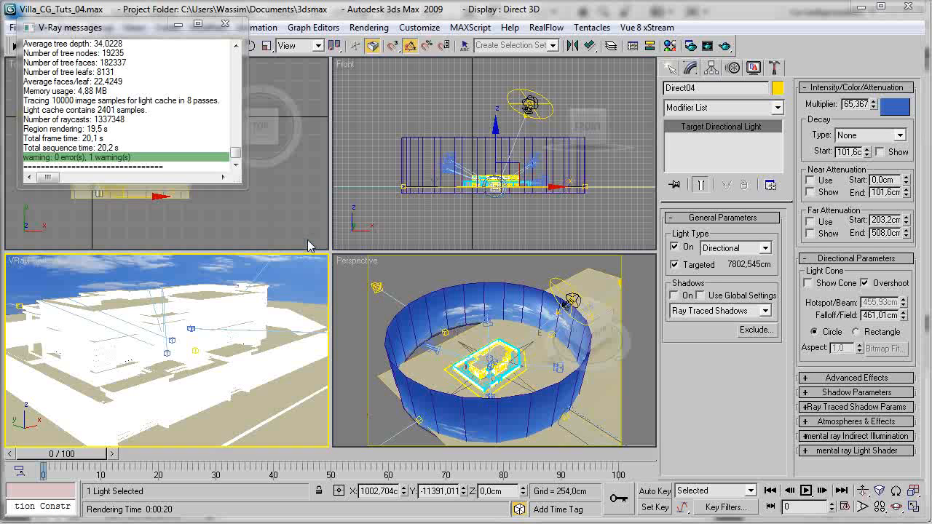
In 3ds Max, turn the fourth material slot into a VRayMtl with FullskiesBlueClear0008_1_photoshop2.jpg as its diffuse bitmap.
{"action": "key", "text": "m"}
{"action": "left_click", "coordinate": [388, 154]}
{"action": "left_click", "coordinate": [555, 231]}
{"action": "left_click", "coordinate": [410, 321]}
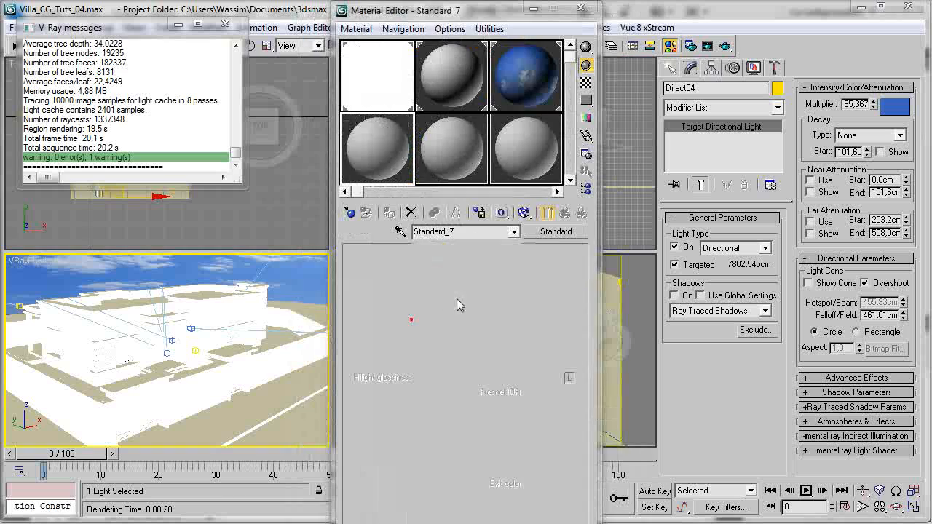
{"action": "left_click", "coordinate": [458, 328]}
{"action": "double_click", "coordinate": [405, 66]}
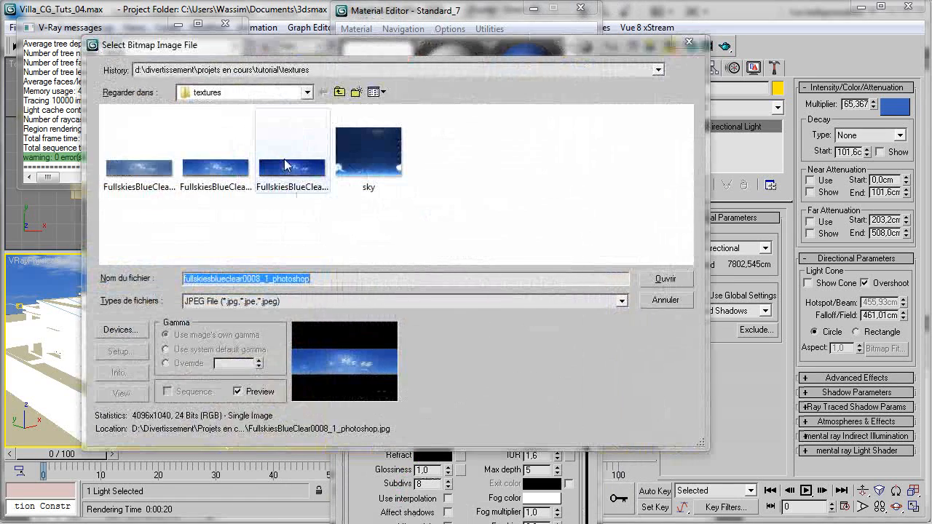
{"action": "double_click", "coordinate": [284, 166]}
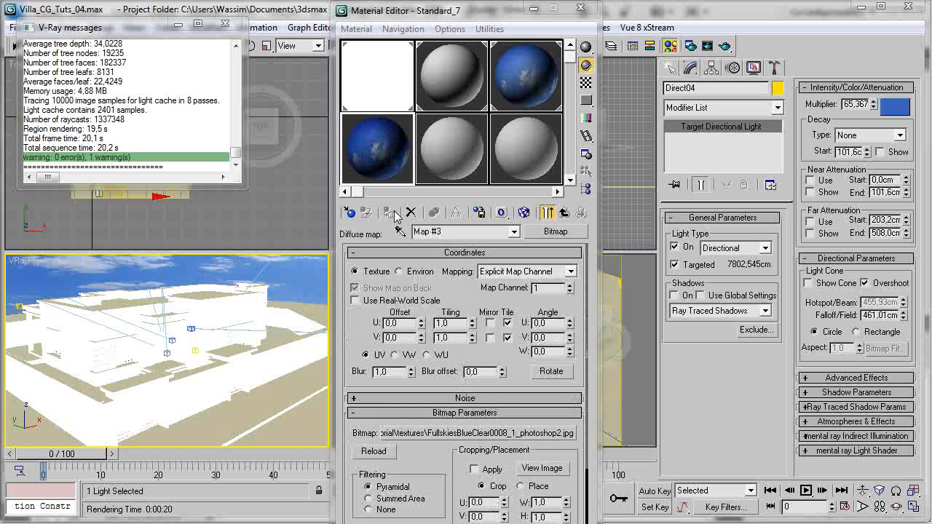
Set the sky bitmap's blur to 0,1 and assign the material to Cylinder01.
{"action": "double_click", "coordinate": [384, 372]}
{"action": "type", "text": "0,1"}
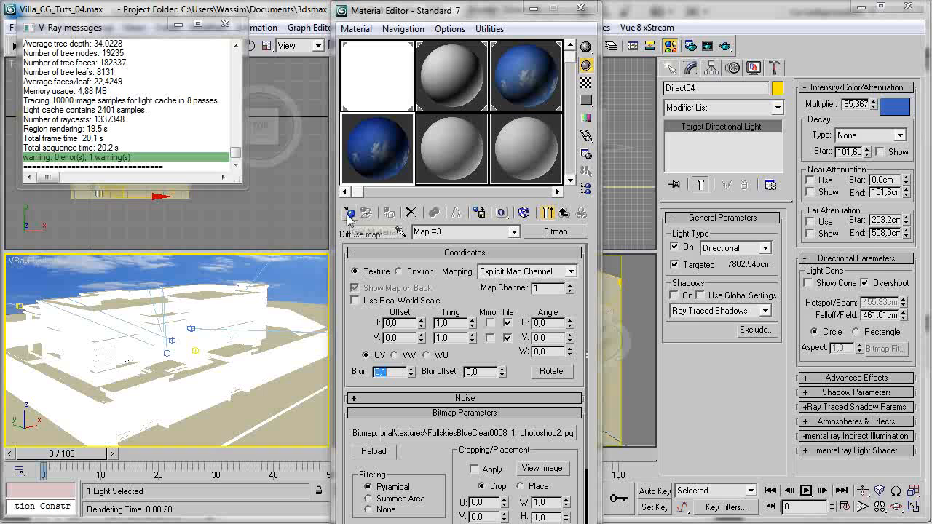
{"action": "left_click", "coordinate": [290, 275]}
{"action": "left_click", "coordinate": [350, 212]}
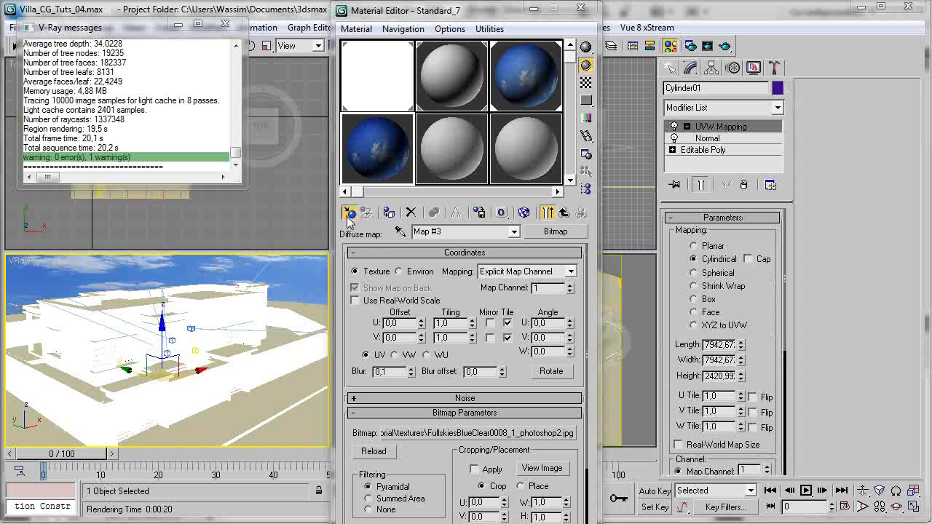
Apply the darkened sky material to Cylinder01 and display its bitmap in the viewports.
{"action": "left_click", "coordinate": [660, 7]}
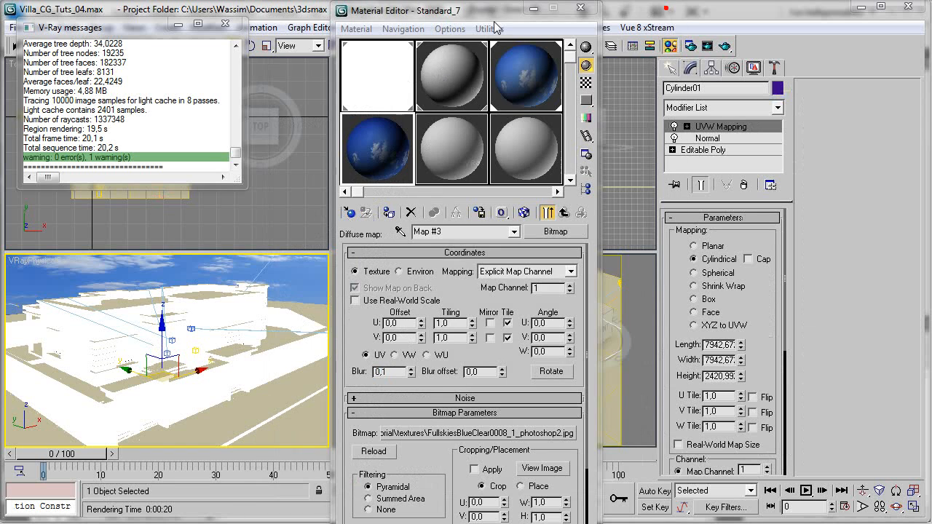
{"action": "left_click_drag", "start_coordinate": [507, 11], "coordinate": [204, 11]}
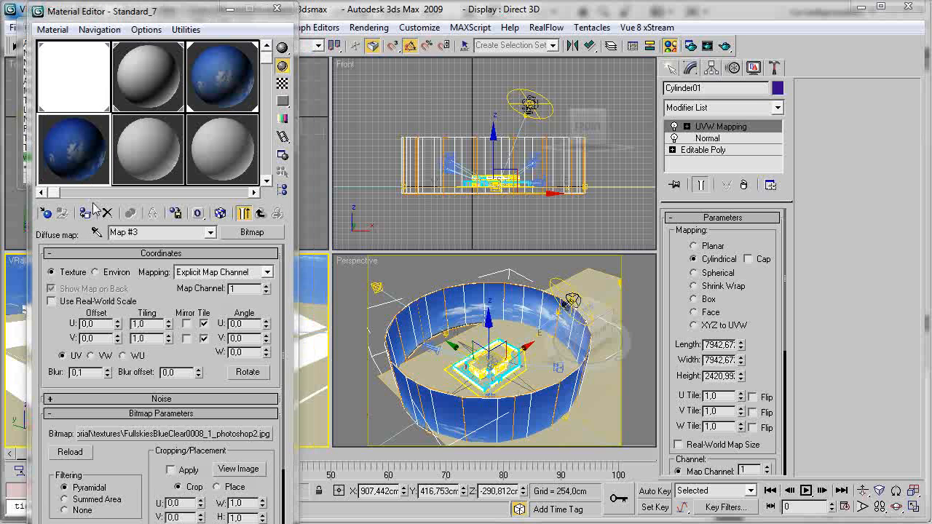
{"action": "left_click", "coordinate": [85, 212]}
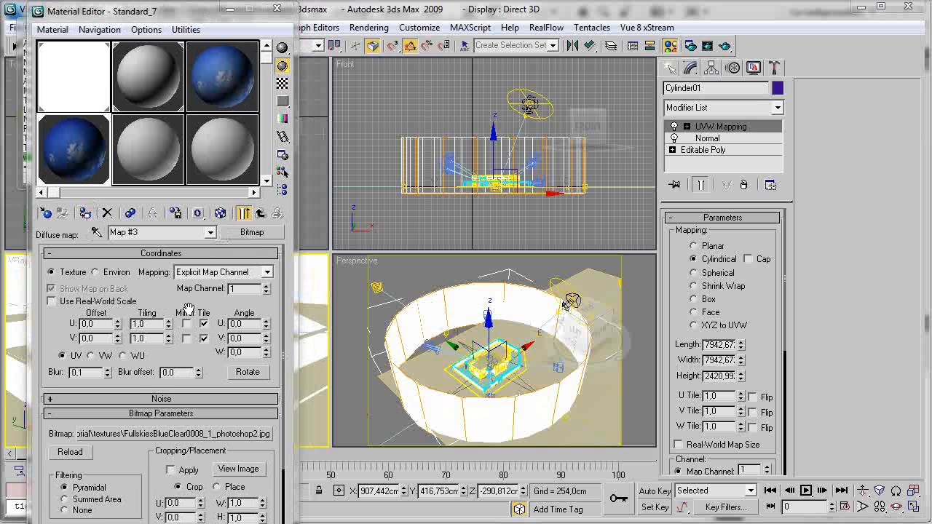
{"action": "left_click", "coordinate": [178, 435]}
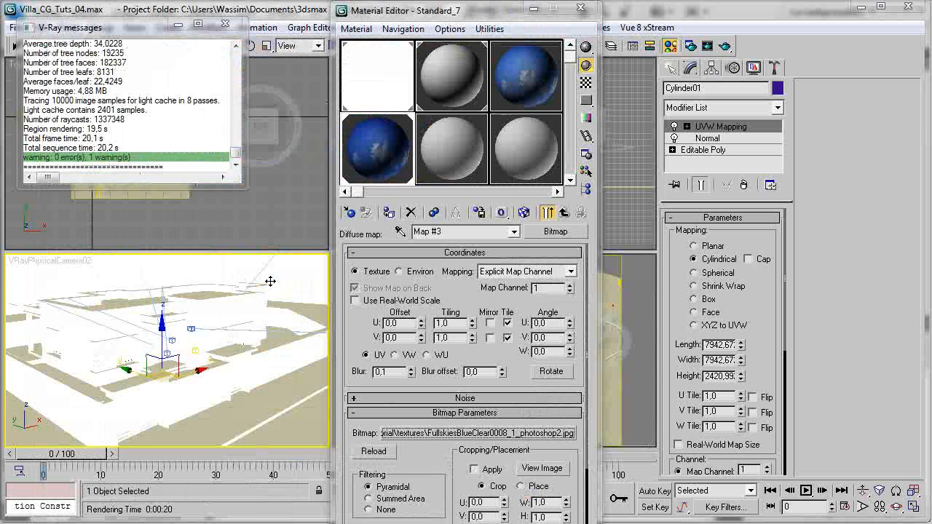
{"action": "left_click", "coordinate": [524, 213]}
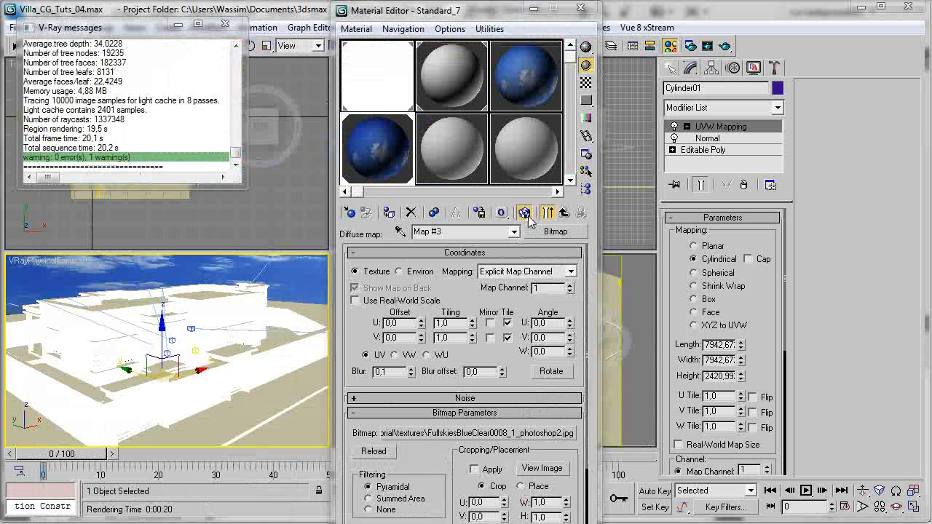
{"action": "left_click", "coordinate": [580, 7]}
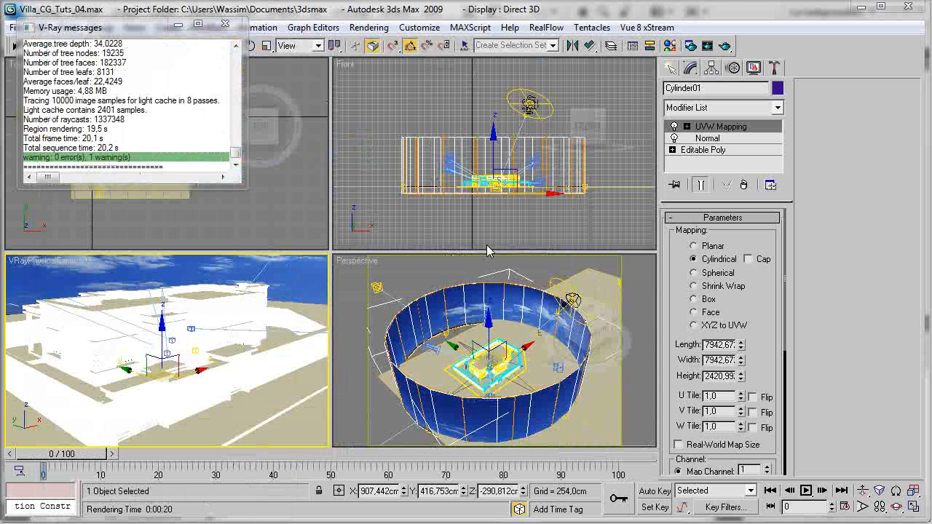
Reopen the last V-Ray render, duplicate it into a separate frame buffer copy and close the render setup.
{"action": "key", "text": "F10"}
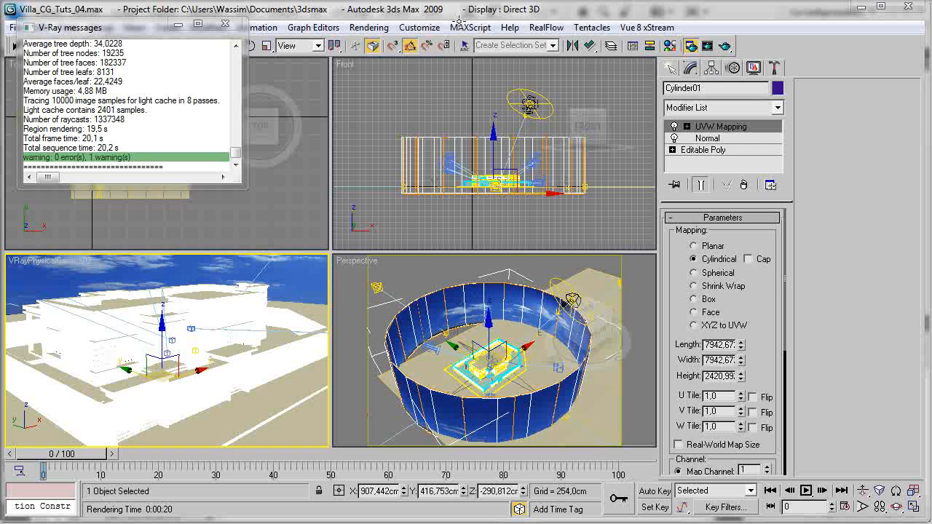
{"action": "left_click", "coordinate": [543, 84]}
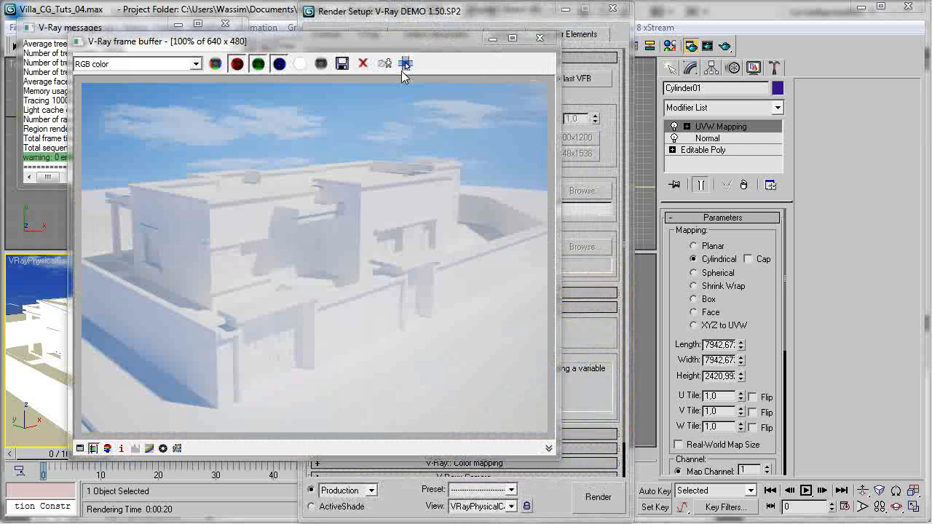
{"action": "left_click", "coordinate": [382, 66]}
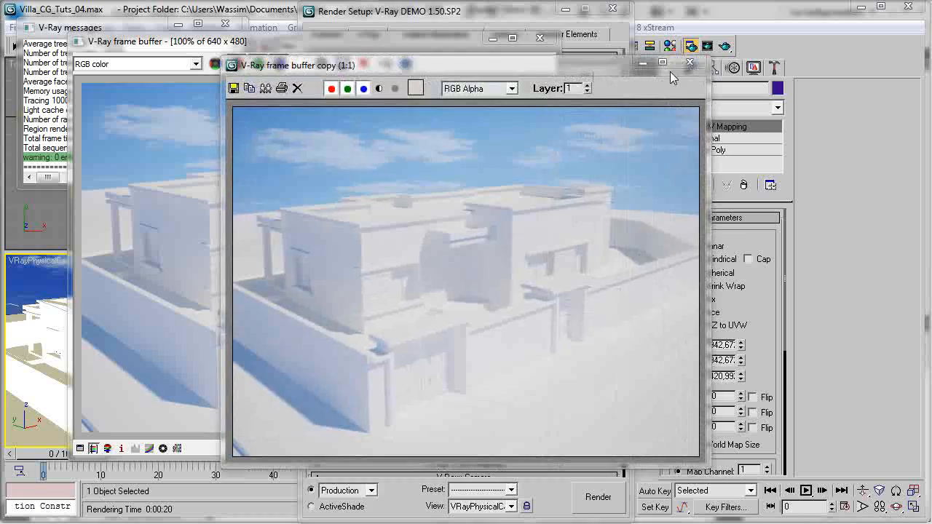
{"action": "left_click", "coordinate": [690, 63]}
{"action": "left_click", "coordinate": [545, 38]}
{"action": "left_click", "coordinate": [610, 9]}
Render the camera view with the darker sky and compare it with the frame buffer copy.
{"action": "left_click", "coordinate": [724, 45]}
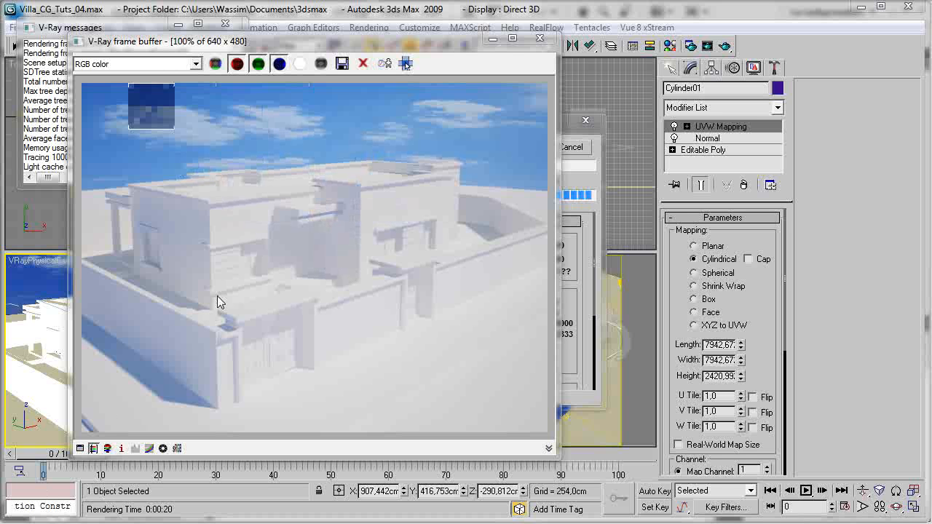
{"action": "left_click", "coordinate": [406, 63]}
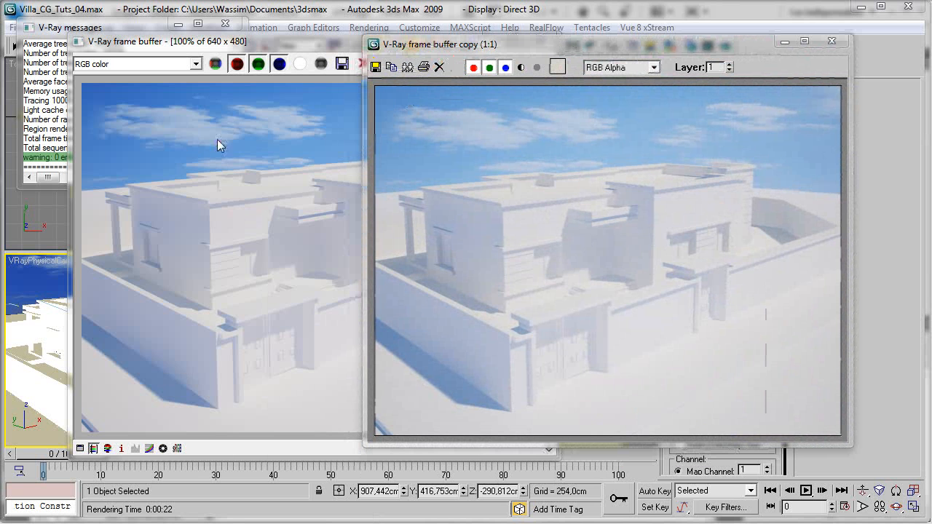
{"action": "left_click", "coordinate": [612, 254]}
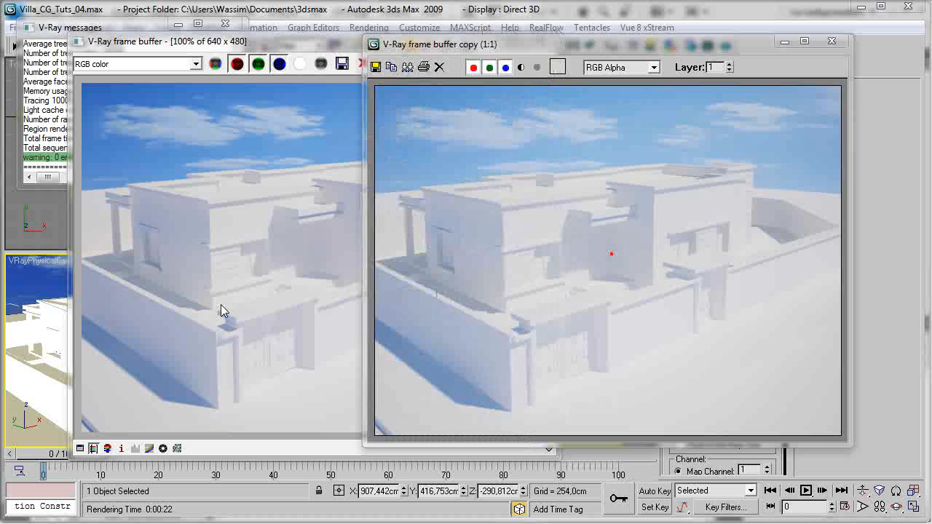
{"action": "left_click", "coordinate": [266, 282]}
{"action": "left_click", "coordinate": [605, 287]}
{"action": "left_click", "coordinate": [341, 286]}
Close the frame buffer copy, the render and the V-Ray messages, and save the scene.
{"action": "left_click", "coordinate": [832, 41]}
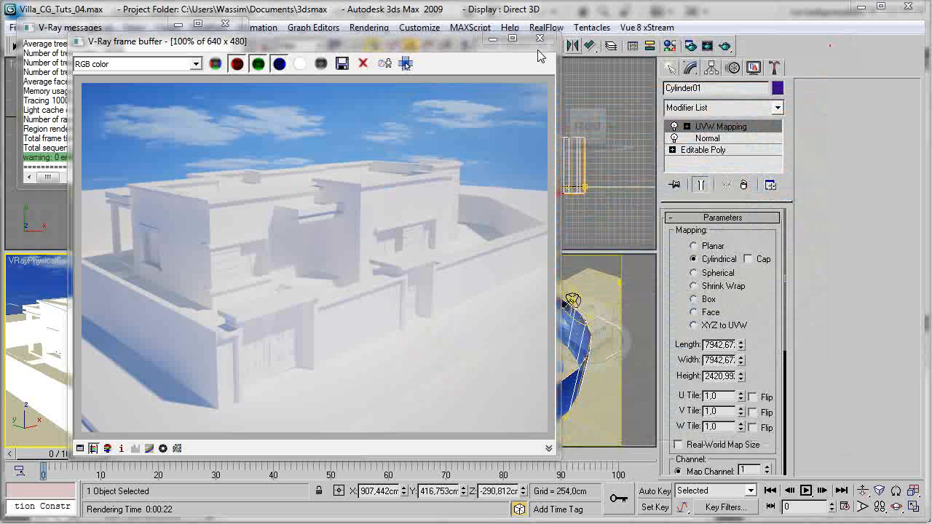
{"action": "left_click", "coordinate": [539, 38]}
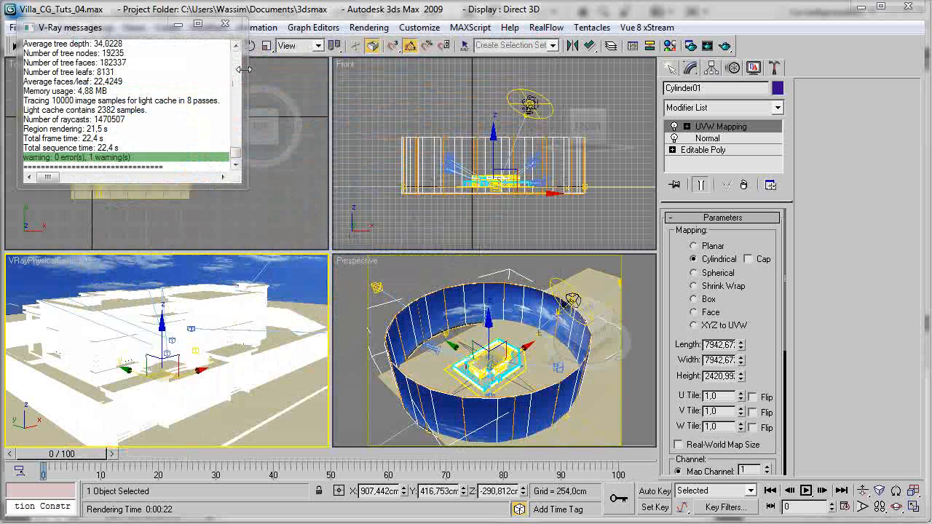
{"action": "left_click", "coordinate": [225, 23]}
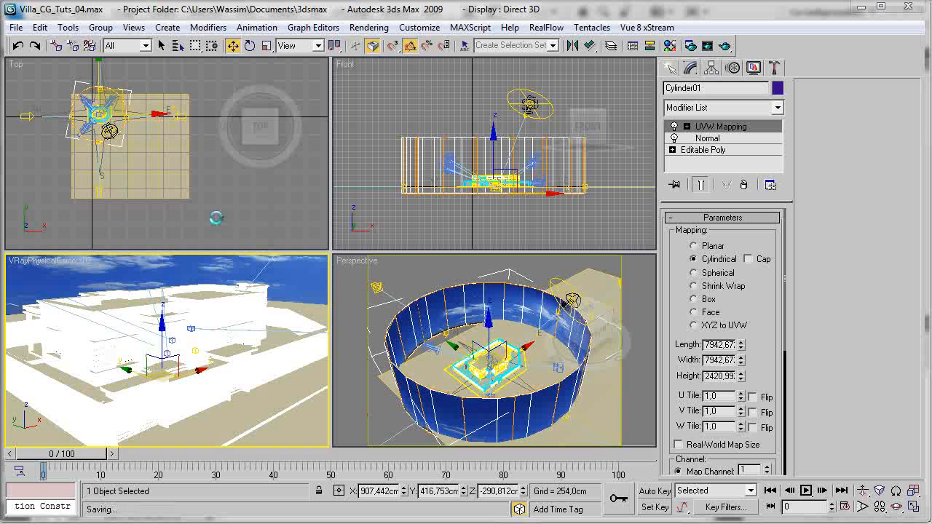
Set the render output size to the HDTV (video) preset at 1920 x 1080 and render the camera view.
{"action": "key", "text": "F10"}
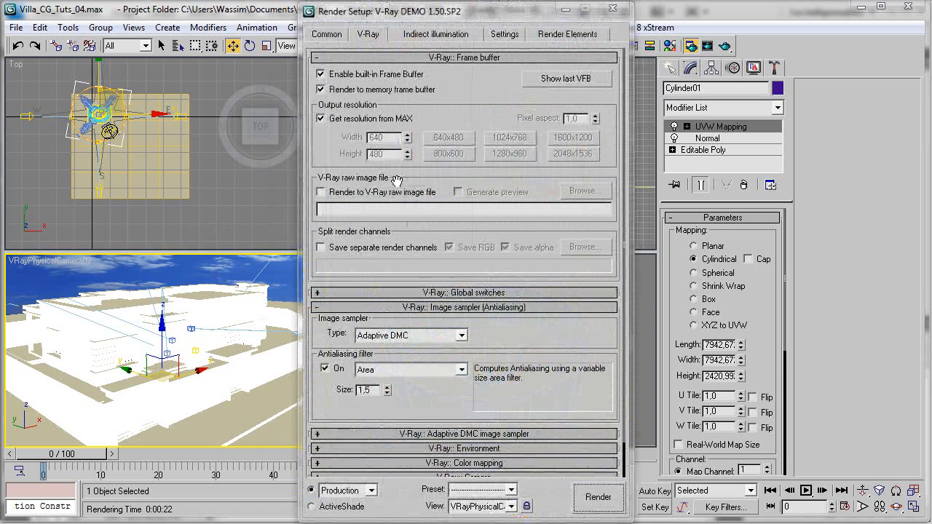
{"action": "left_click", "coordinate": [328, 35]}
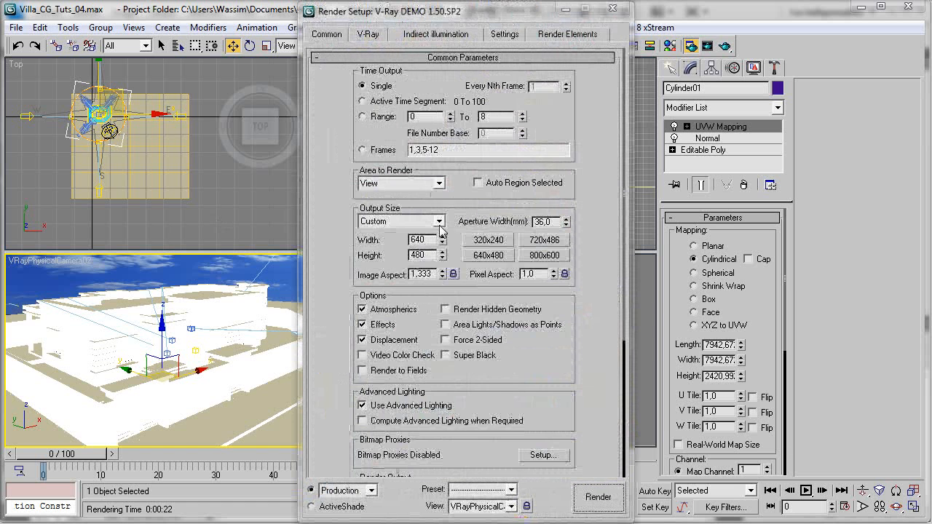
{"action": "left_click", "coordinate": [439, 221]}
{"action": "left_click", "coordinate": [401, 402]}
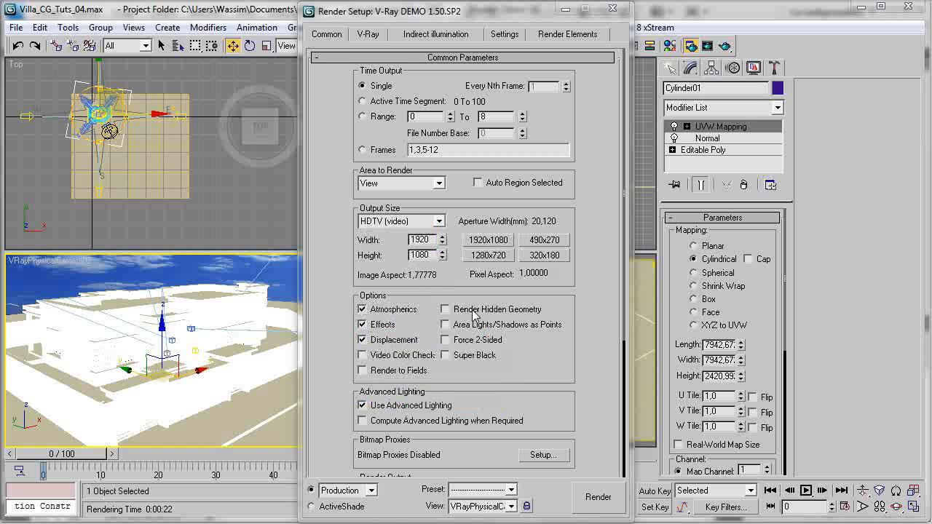
{"action": "left_click", "coordinate": [593, 498]}
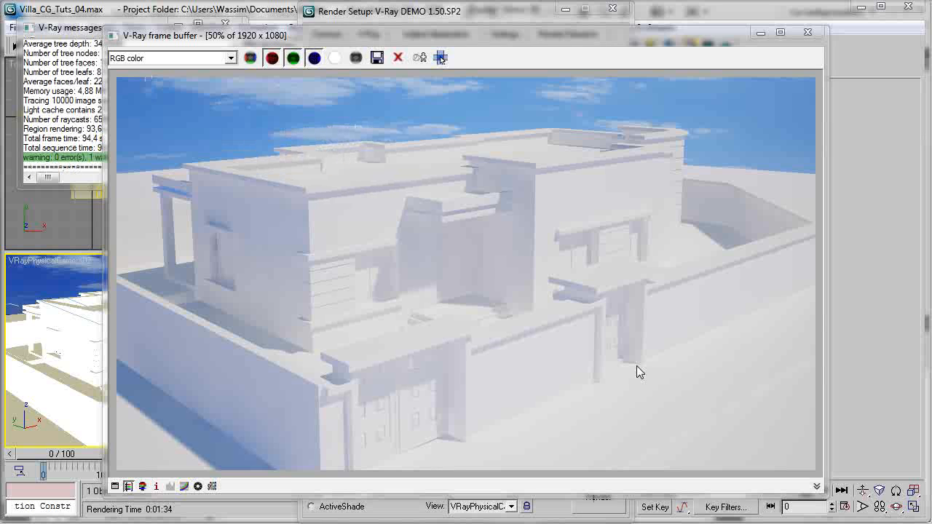
Examine the high-resolution render close up around the villa's central recess, the balcony and the side wall's window.
{"action": "double_click", "coordinate": [495, 203]}
{"action": "scroll", "coordinate": [490, 200], "scroll_direction": "down", "scroll_amount": 1}
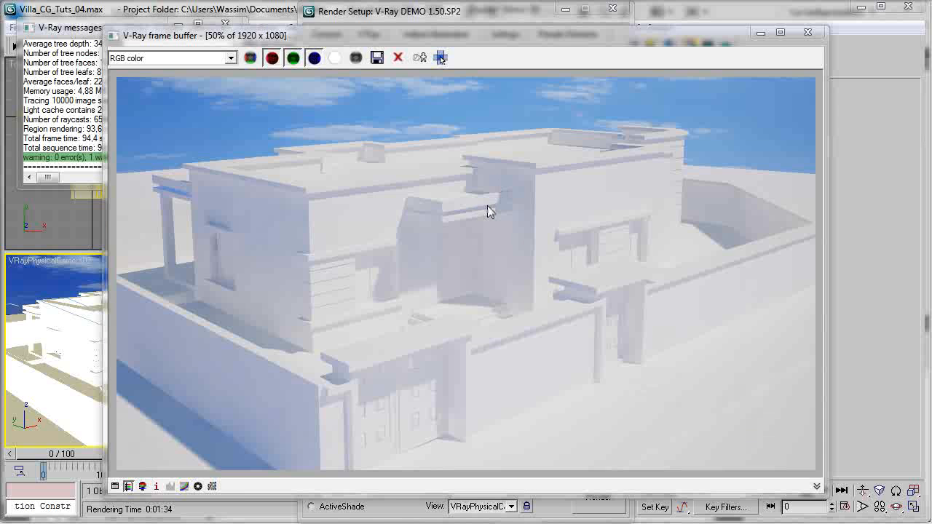
{"action": "scroll", "coordinate": [487, 206], "scroll_direction": "up", "scroll_amount": 1}
{"action": "scroll", "coordinate": [429, 220], "scroll_direction": "up", "scroll_amount": 1}
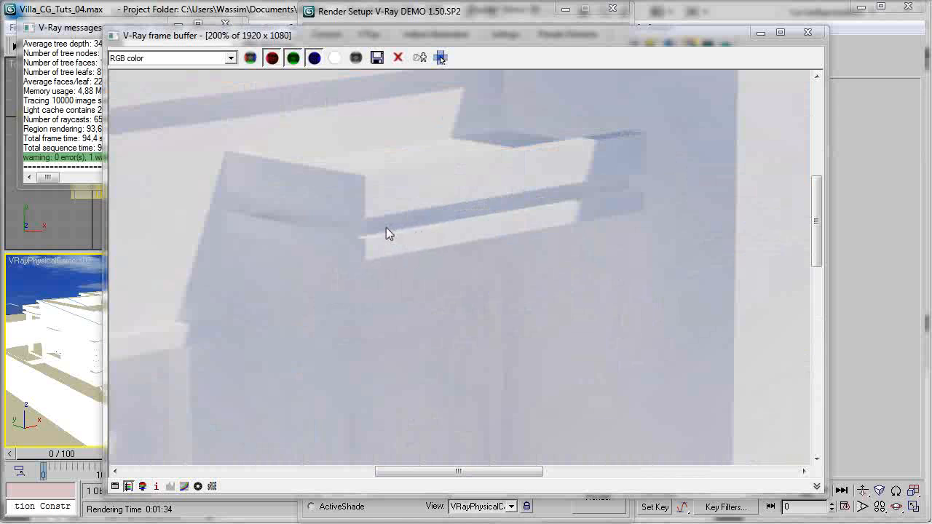
{"action": "scroll", "coordinate": [462, 211], "scroll_direction": "down", "scroll_amount": 1}
{"action": "scroll", "coordinate": [474, 213], "scroll_direction": "down", "scroll_amount": 1}
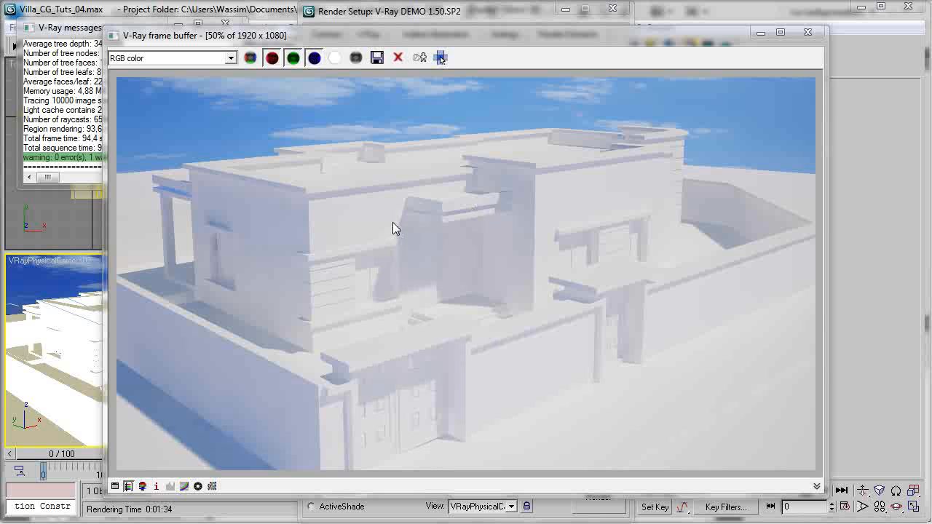
{"action": "scroll", "coordinate": [466, 202], "scroll_direction": "up", "scroll_amount": 2}
{"action": "scroll", "coordinate": [513, 202], "scroll_direction": "up", "scroll_amount": 1}
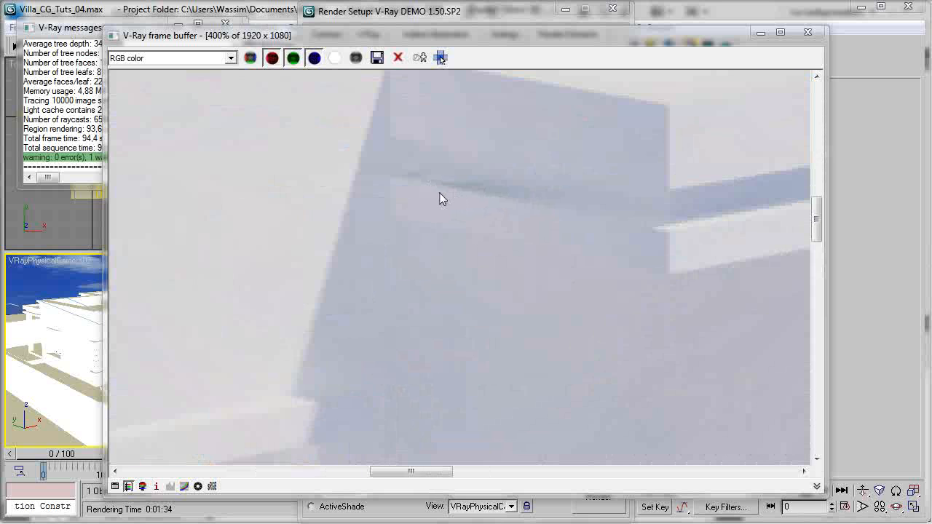
{"action": "scroll", "coordinate": [440, 191], "scroll_direction": "down", "scroll_amount": 3}
{"action": "scroll", "coordinate": [476, 236], "scroll_direction": "up", "scroll_amount": 1}
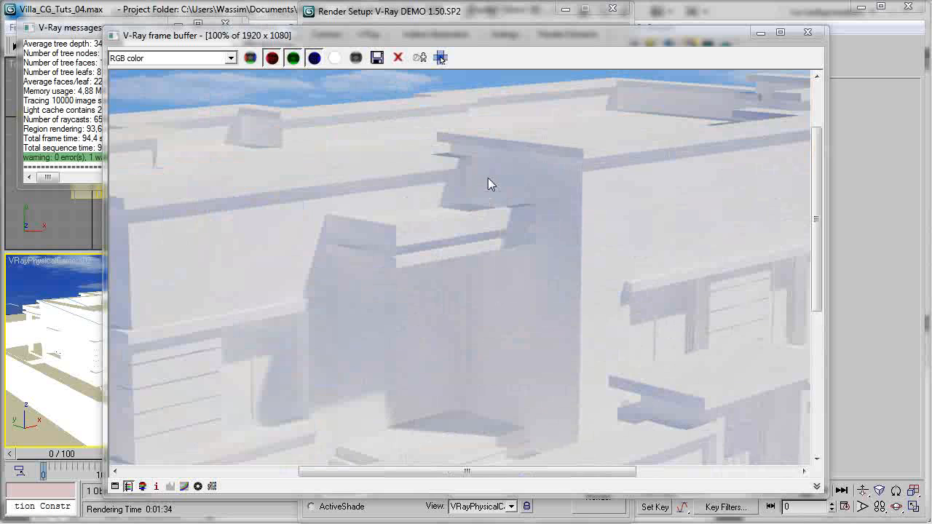
{"action": "scroll", "coordinate": [517, 219], "scroll_direction": "down", "scroll_amount": 1}
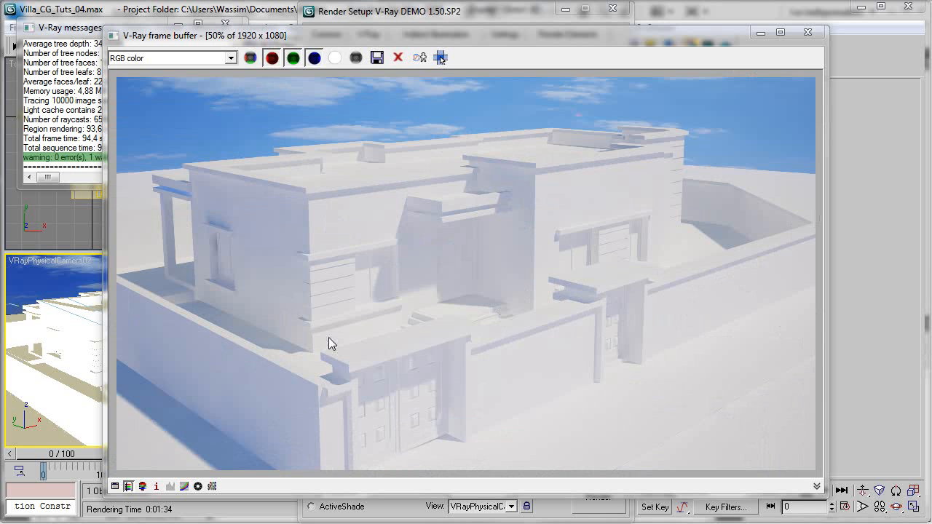
{"action": "scroll", "coordinate": [252, 271], "scroll_direction": "up", "scroll_amount": 1}
{"action": "scroll", "coordinate": [361, 253], "scroll_direction": "up", "scroll_amount": 1}
{"action": "middle_click_drag", "start_coordinate": [357, 252], "coordinate": [642, 345]}
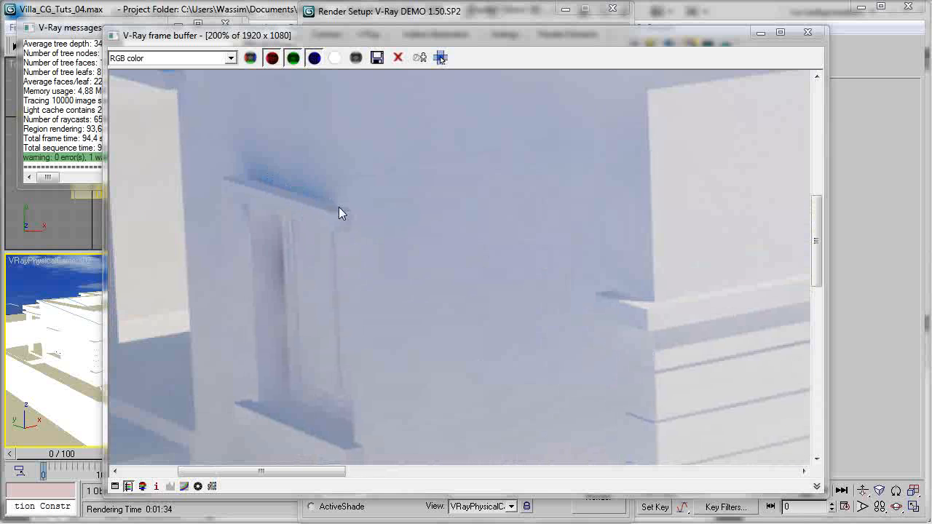
{"action": "scroll", "coordinate": [453, 213], "scroll_direction": "down", "scroll_amount": 3}
{"action": "scroll", "coordinate": [536, 245], "scroll_direction": "up", "scroll_amount": 1}
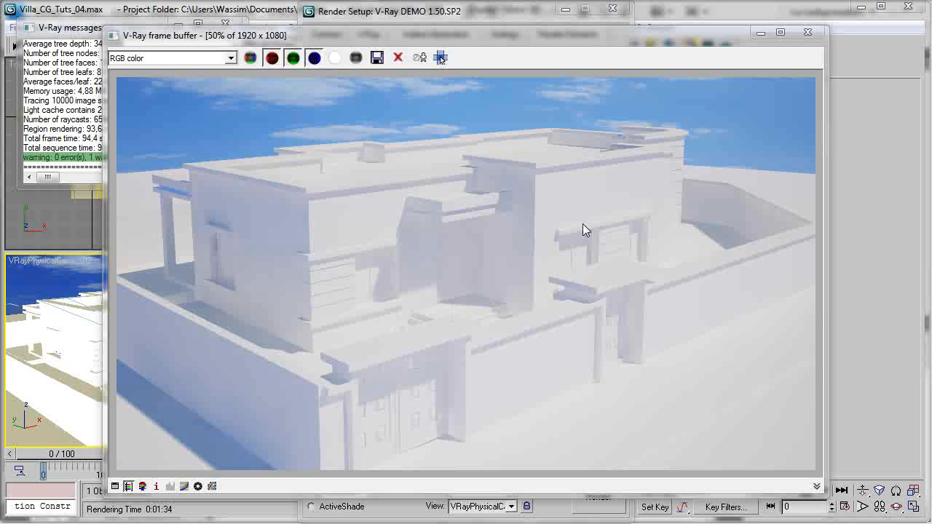
Save the render as villa_cg_tuts_04_render 1_light&Camera.jpg in the tutorial project's progress folder.
{"action": "left_click", "coordinate": [377, 58]}
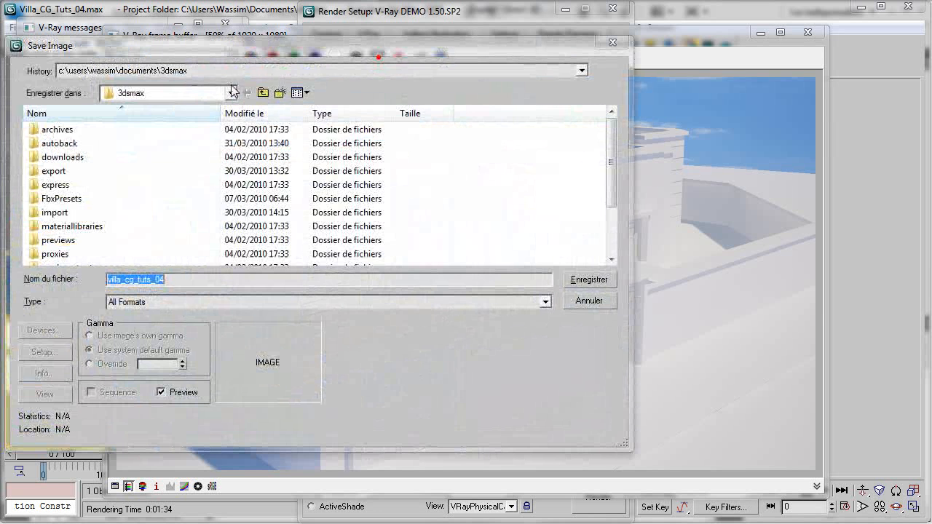
{"action": "left_click", "coordinate": [192, 71]}
{"action": "left_click", "coordinate": [192, 95]}
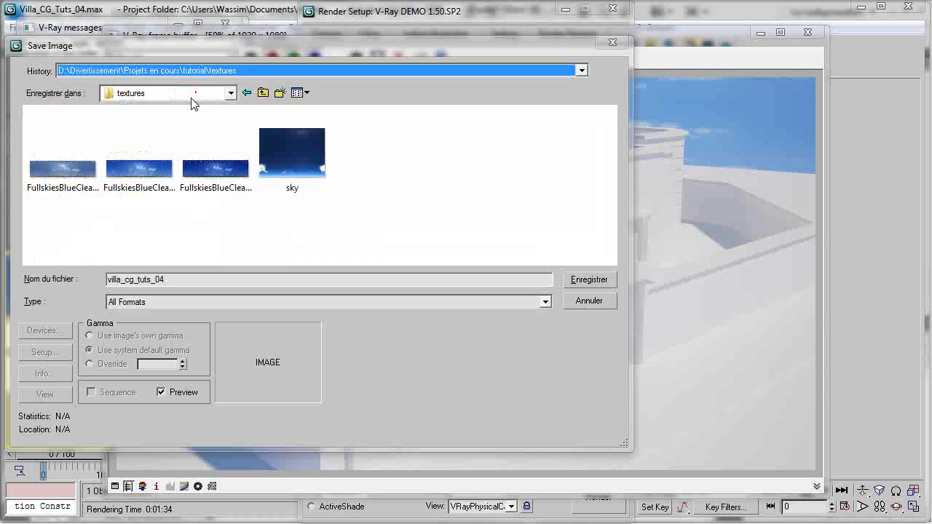
{"action": "left_click", "coordinate": [263, 93]}
{"action": "left_click", "coordinate": [173, 282]}
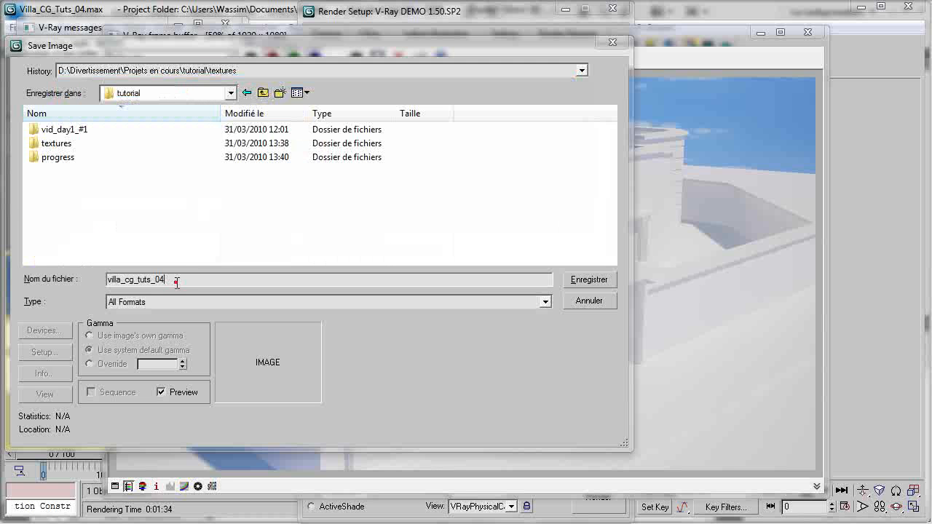
{"action": "double_click", "coordinate": [76, 130]}
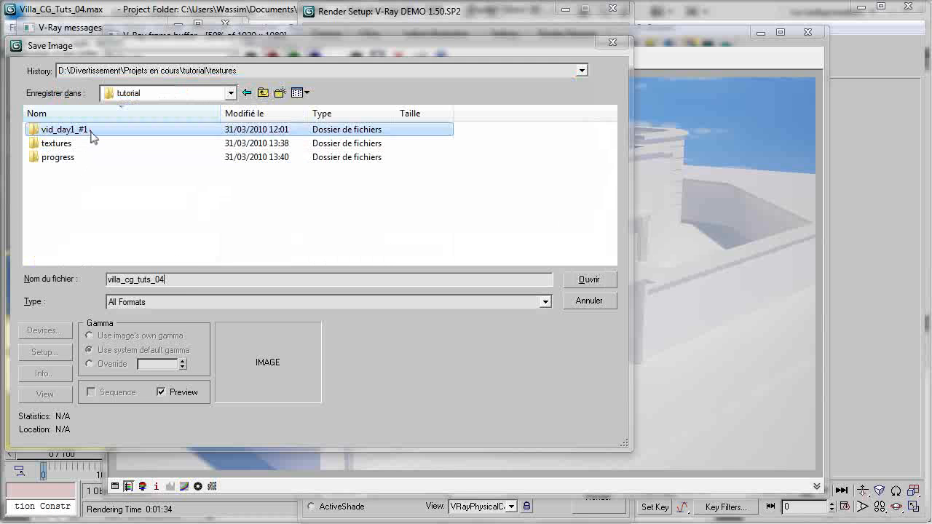
{"action": "left_click", "coordinate": [263, 93]}
{"action": "double_click", "coordinate": [123, 154]}
{"action": "type", "text": "_render 1_light&"}
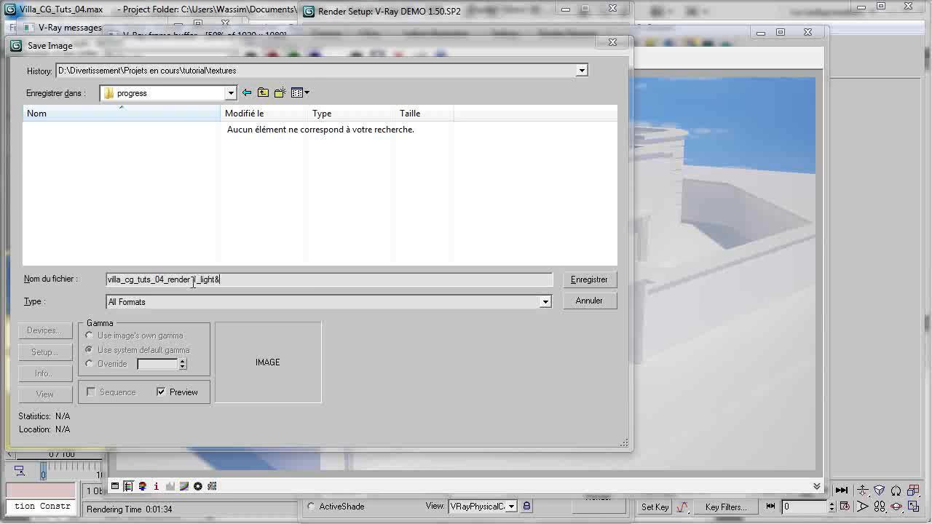
{"action": "type", "text": "Camera.j"}
{"action": "key", "text": "Return"}
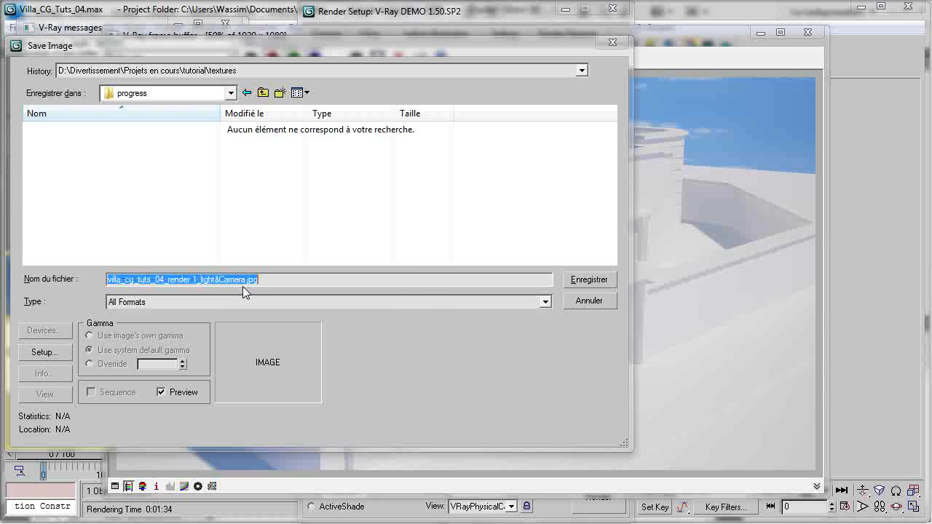
{"action": "key", "text": "Return"}
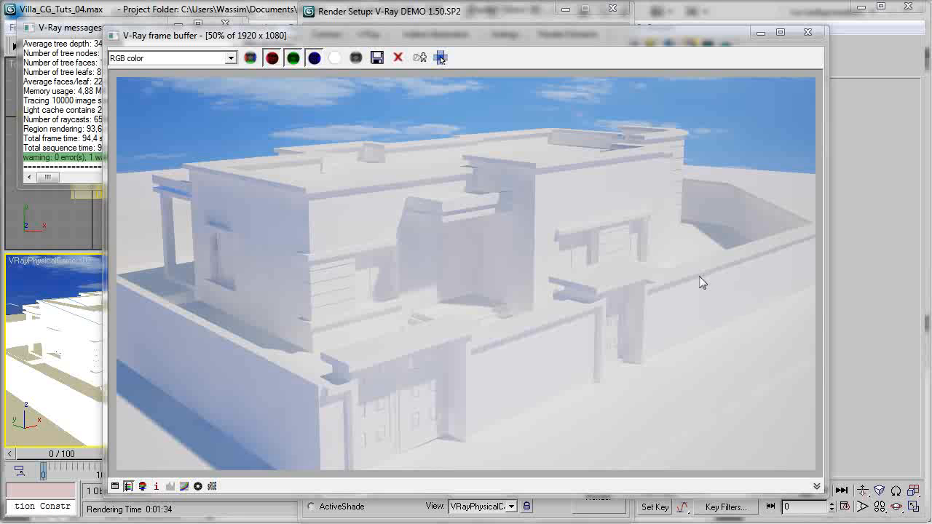
{"action": "left_click_drag", "start_coordinate": [818, 489], "coordinate": [845, 497]}
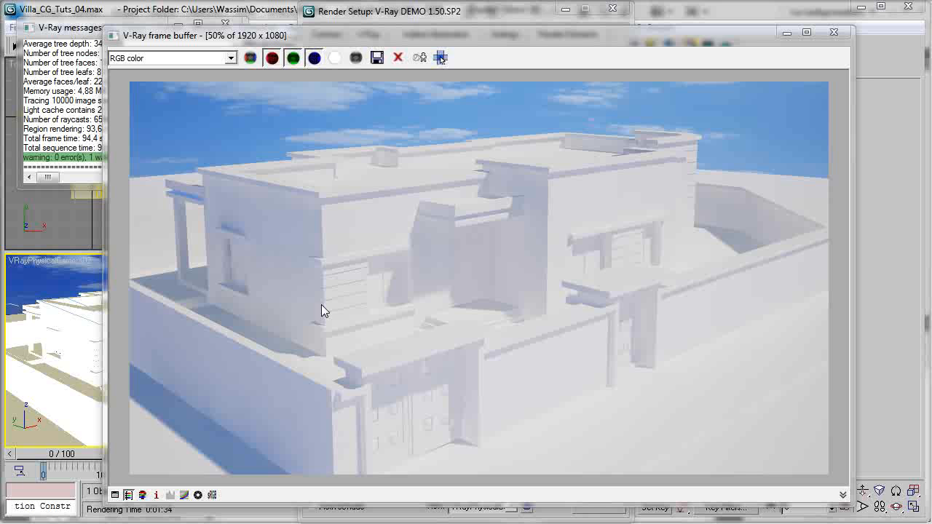
Examine the saved render at full size around the facade, the central recess, the boundary wall and both entrance gates.
{"action": "mouse_move", "coordinate": [175, 36]}
{"action": "left_mouse_down"}
{"action": "mouse_move", "coordinate": [236, 31]}
{"action": "mouse_move", "coordinate": [183, 41]}
{"action": "left_mouse_up"}
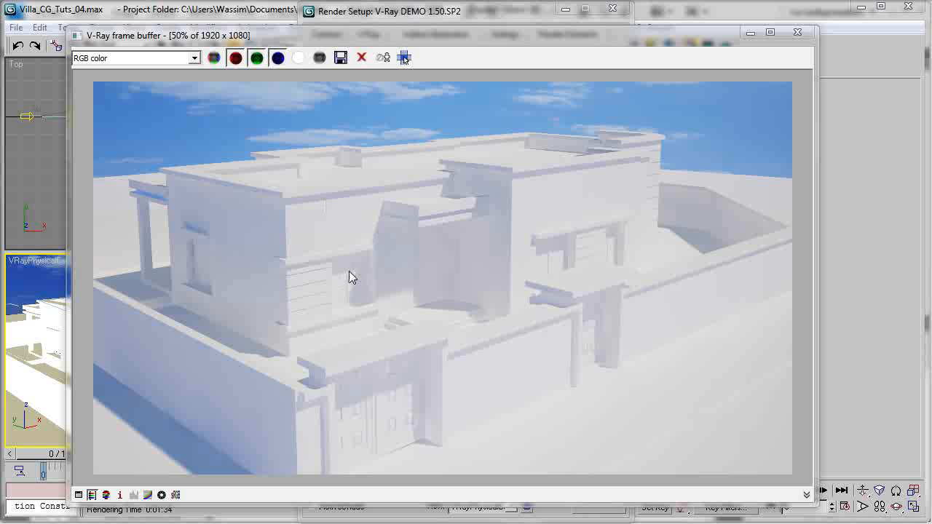
{"action": "scroll", "coordinate": [402, 256], "scroll_direction": "up", "scroll_amount": 1}
{"action": "scroll", "coordinate": [402, 256], "scroll_direction": "down", "scroll_amount": 1}
{"action": "scroll", "coordinate": [287, 245], "scroll_direction": "up", "scroll_amount": 1}
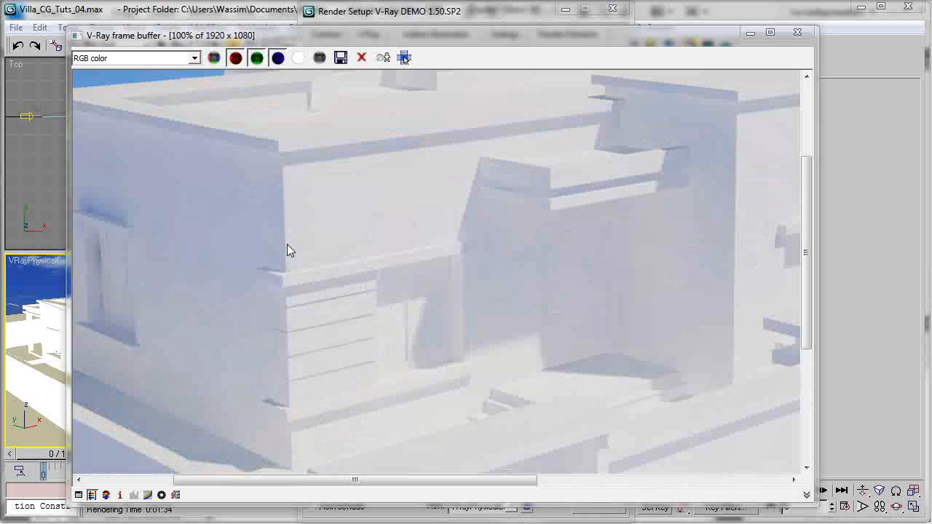
{"action": "middle_click_drag", "start_coordinate": [585, 245], "coordinate": [532, 198]}
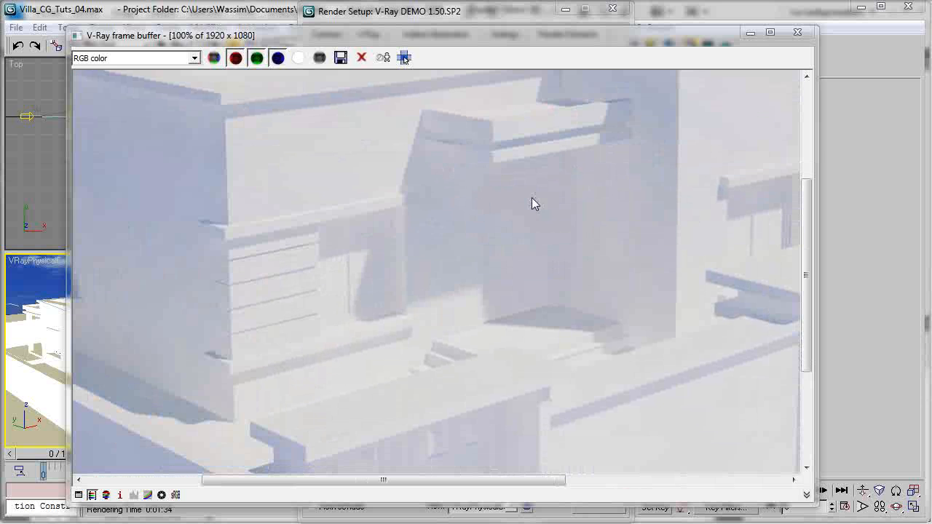
{"action": "mouse_move", "coordinate": [461, 343]}
{"action": "middle_mouse_down"}
{"action": "mouse_move", "coordinate": [435, 177]}
{"action": "mouse_move", "coordinate": [525, 282]}
{"action": "middle_mouse_up"}
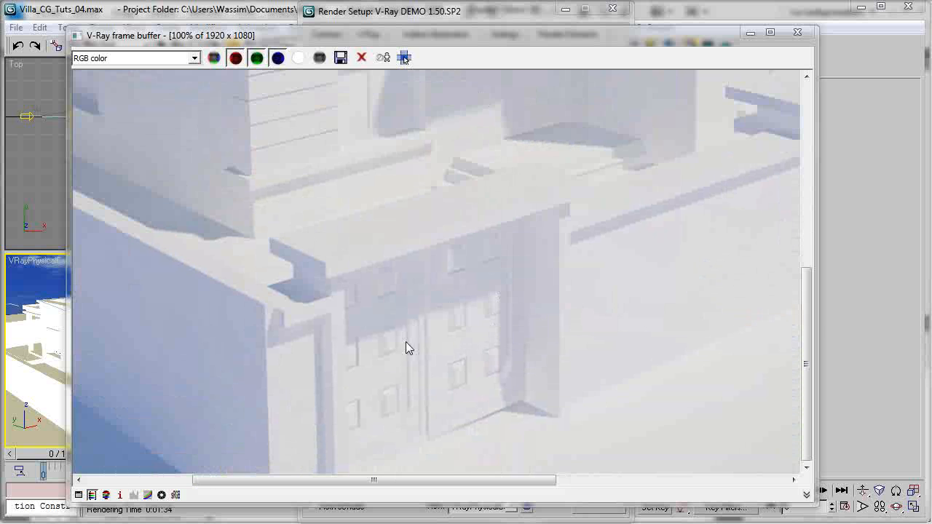
{"action": "middle_click_drag", "start_coordinate": [471, 317], "coordinate": [252, 412]}
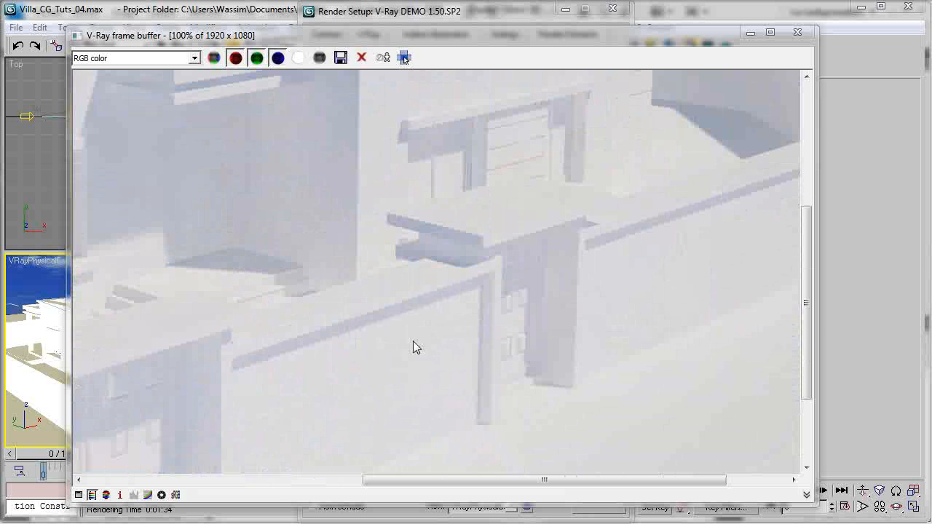
{"action": "middle_click_drag", "start_coordinate": [494, 331], "coordinate": [520, 421]}
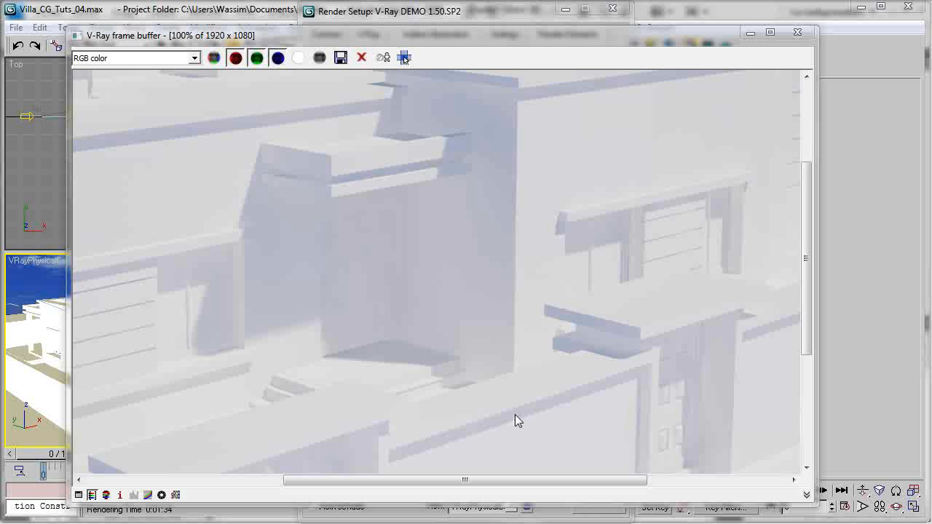
{"action": "scroll", "coordinate": [372, 361], "scroll_direction": "down", "scroll_amount": 1}
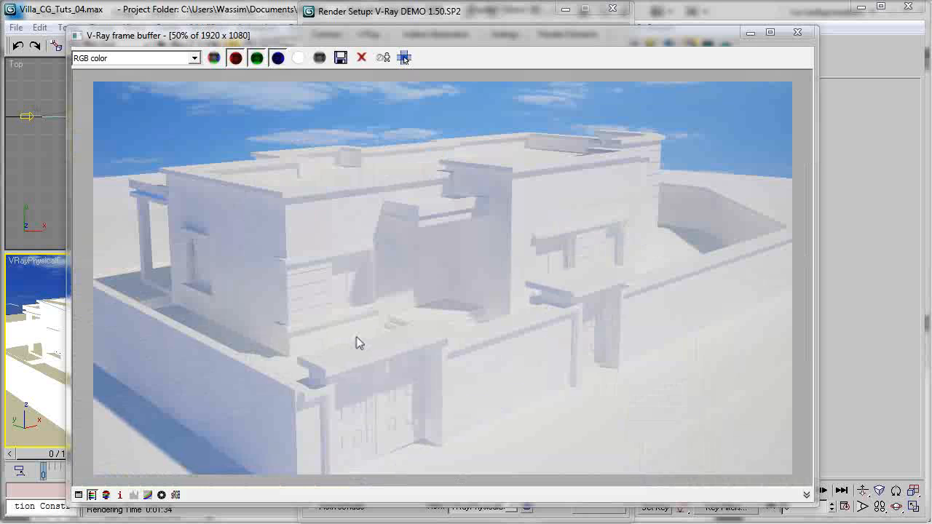